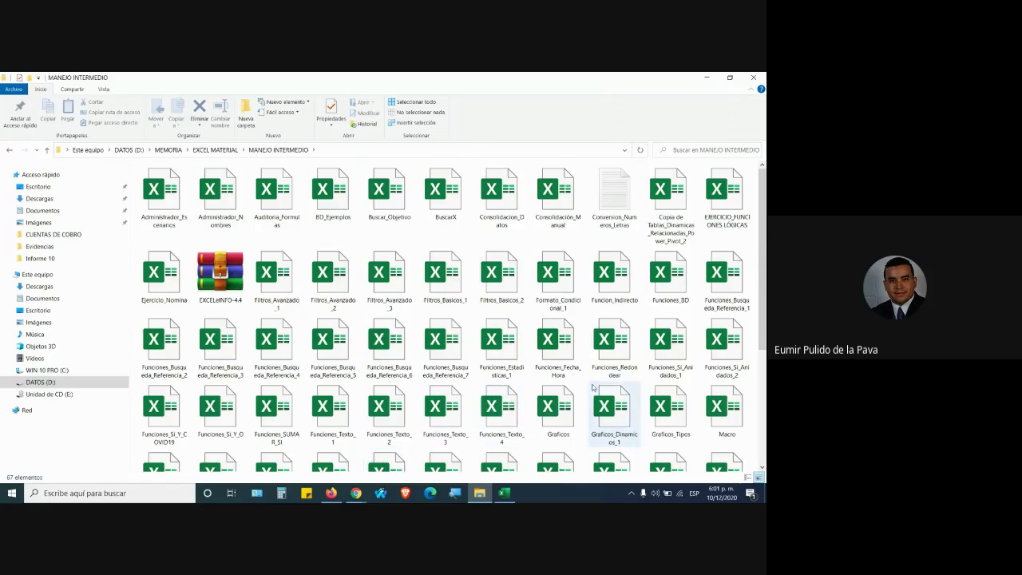
Open the Funciones_Estadisticas_1 workbook, briefly checking the Google Meet call before returning to it
double_click(517, 373)
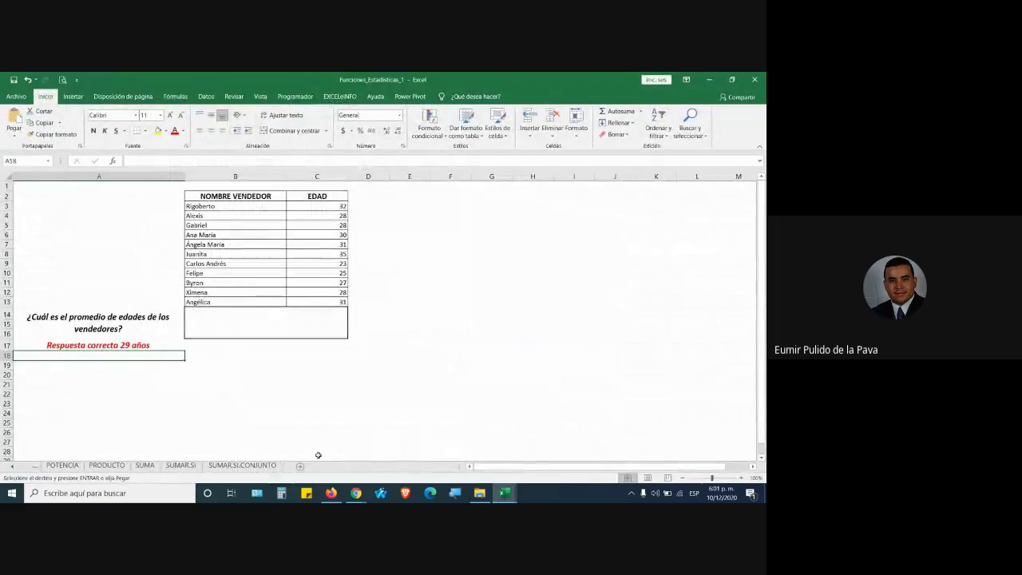
mouse_move(351, 494)
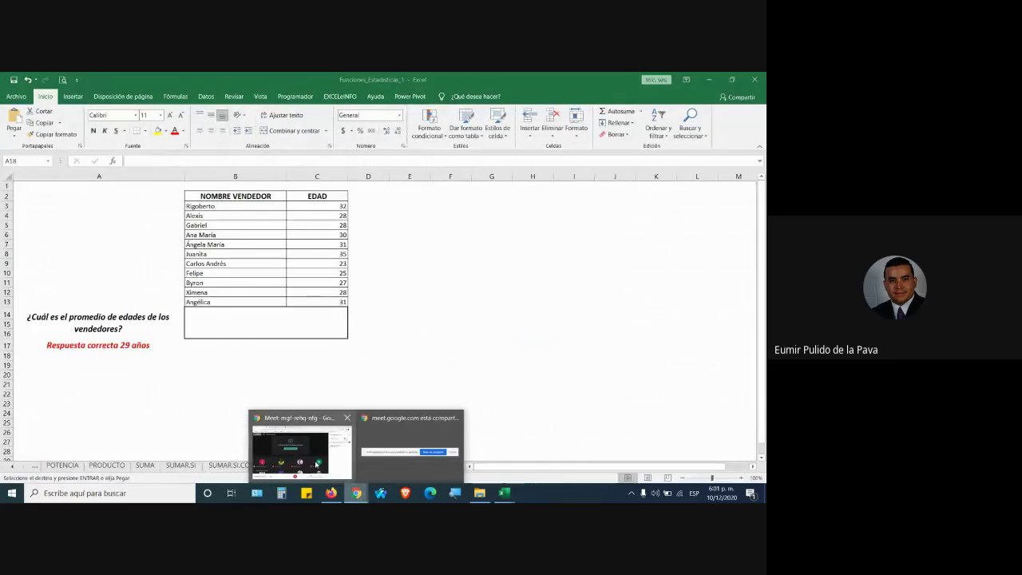
click(315, 464)
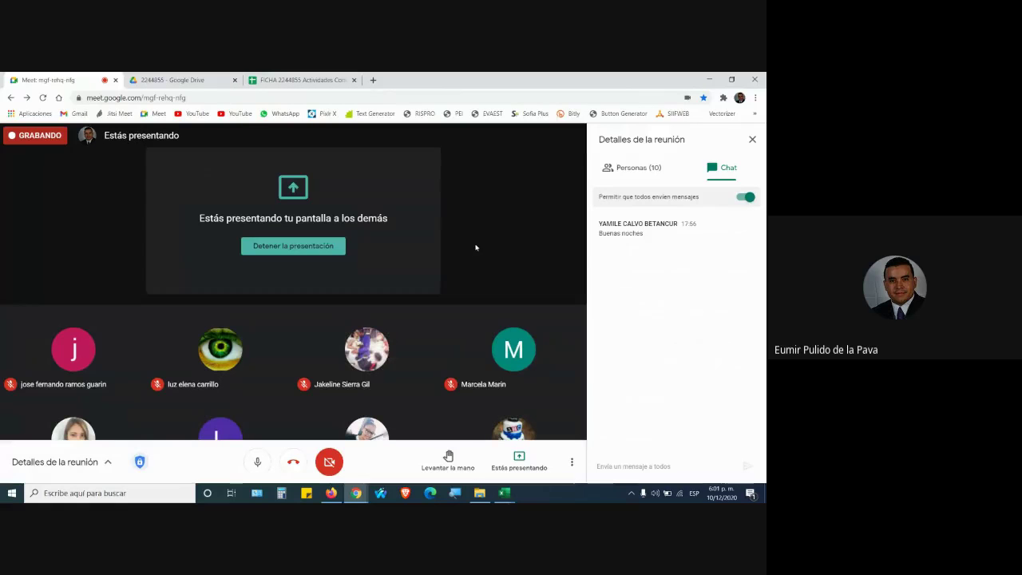
mouse_move(505, 492)
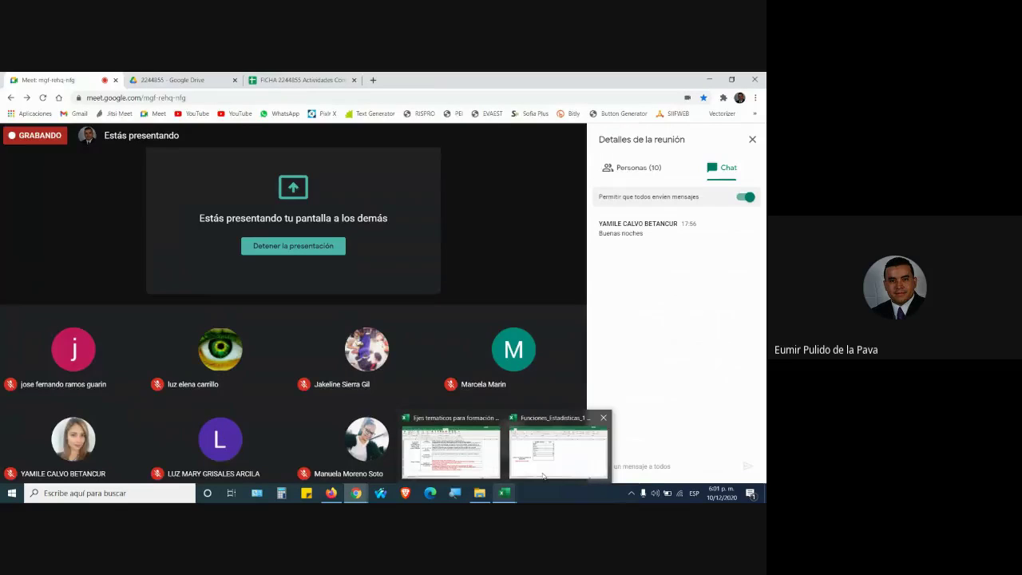
click(561, 447)
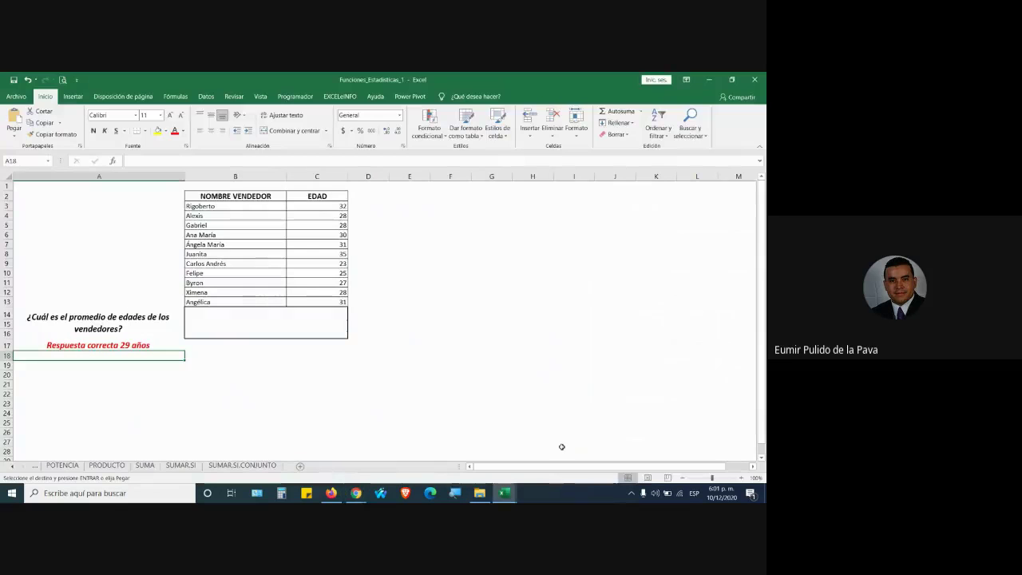
Browse the sheet tabs to the vendor-age sheet, select cell E22 and show the Fórmulas library
click(12, 470)
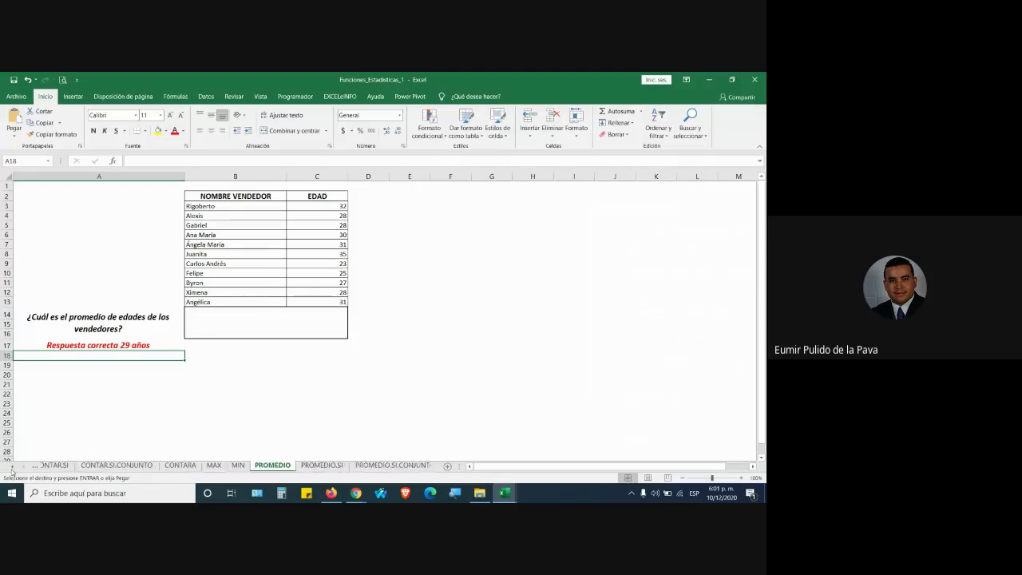
click(23, 467)
click(23, 469)
click(24, 469)
click(23, 469)
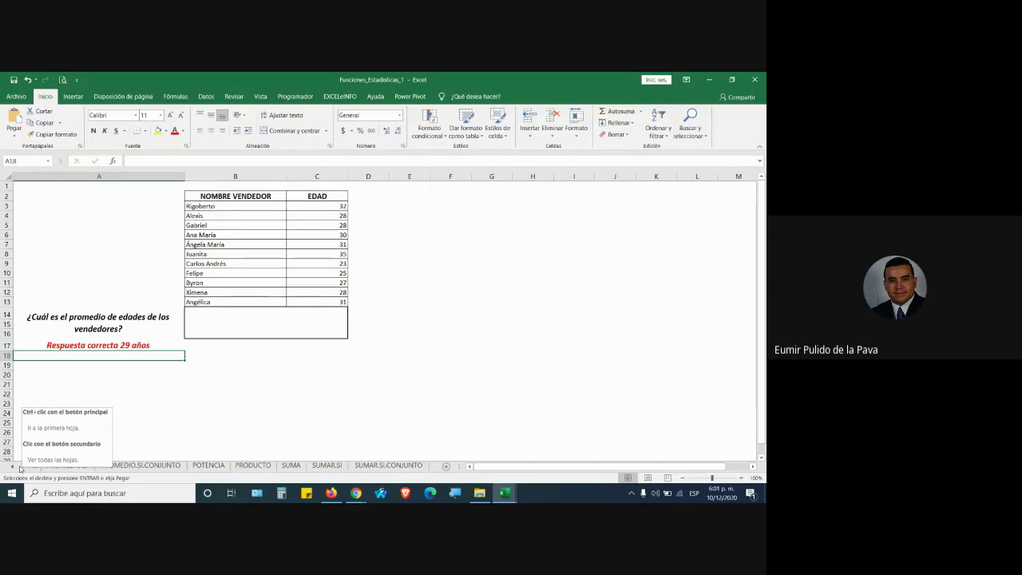
click(391, 394)
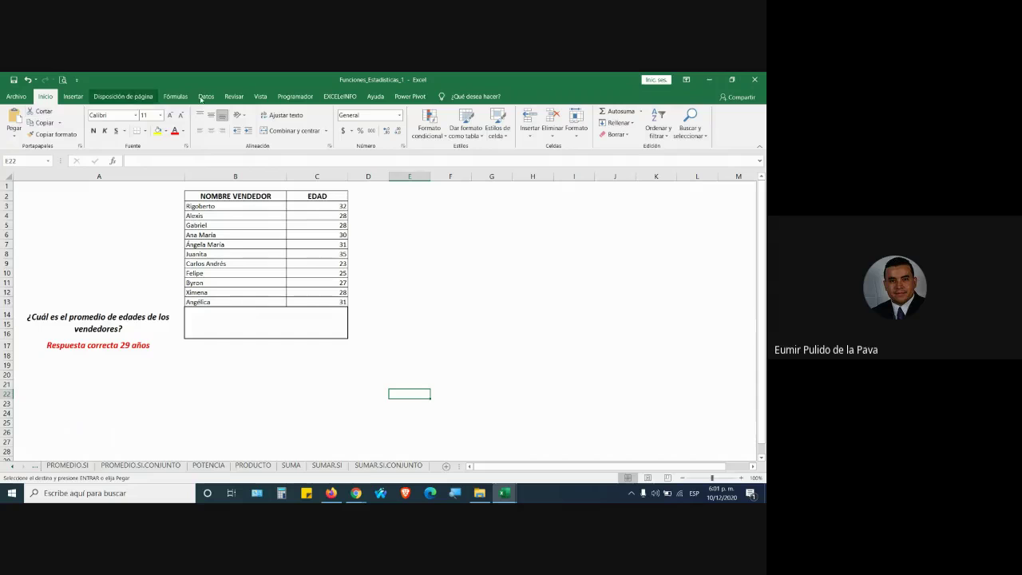
click(175, 96)
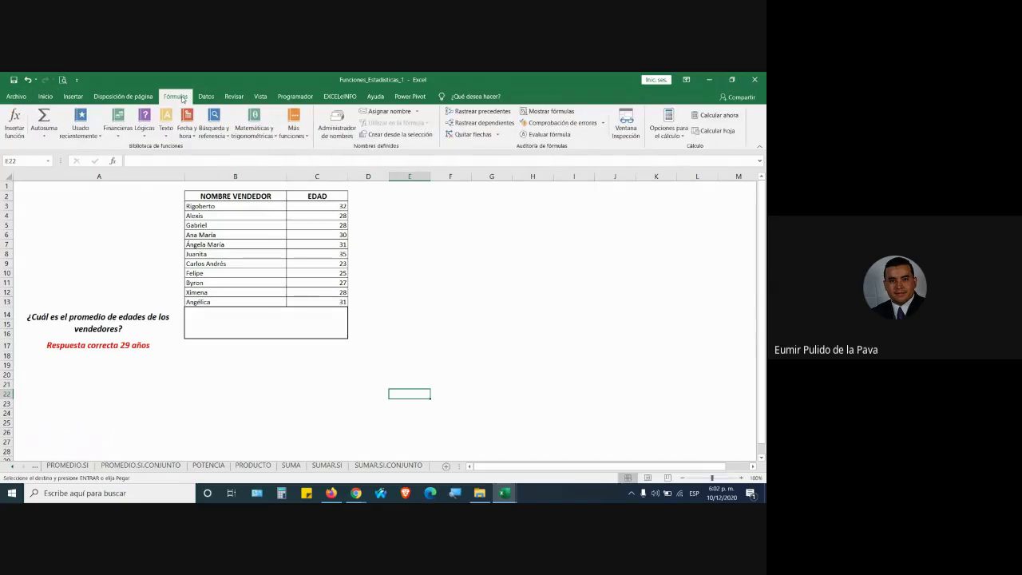
Admit the waiting guest to the Google Meet call and return to the Funciones_Estadisticas_1 workbook
mouse_move(356, 492)
click(297, 437)
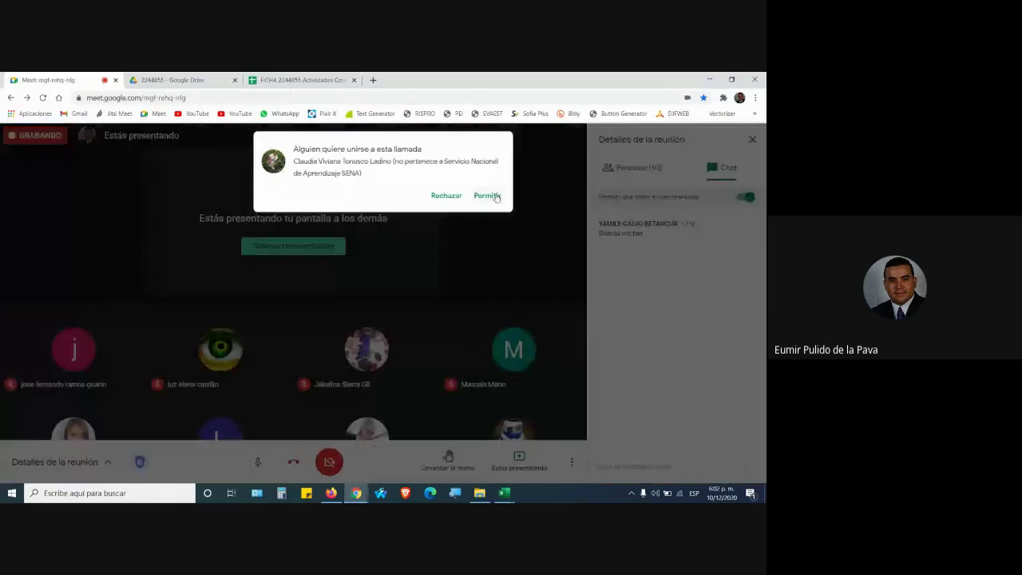
click(487, 195)
mouse_move(505, 493)
click(555, 443)
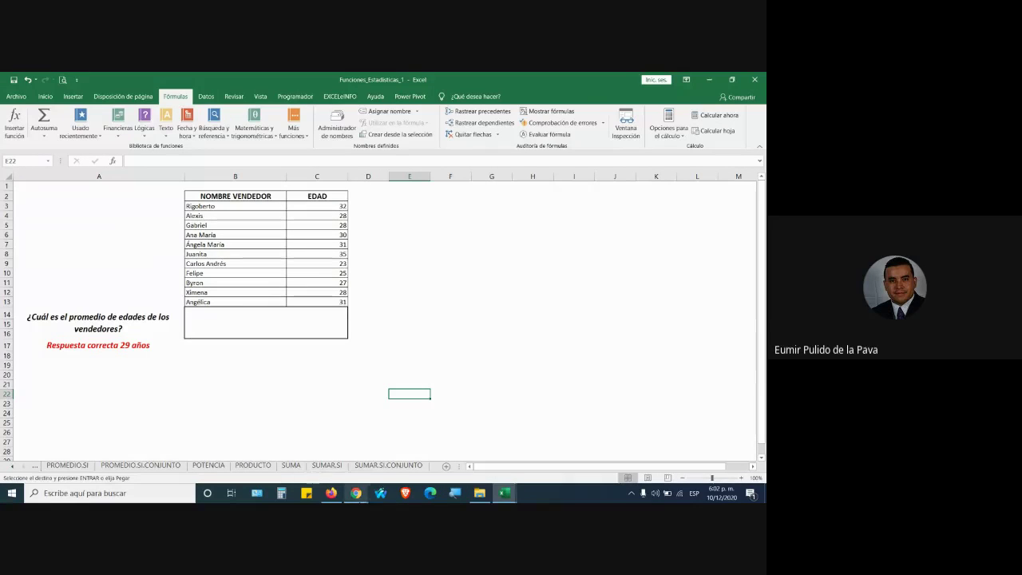
click(356, 492)
click(300, 435)
click(484, 195)
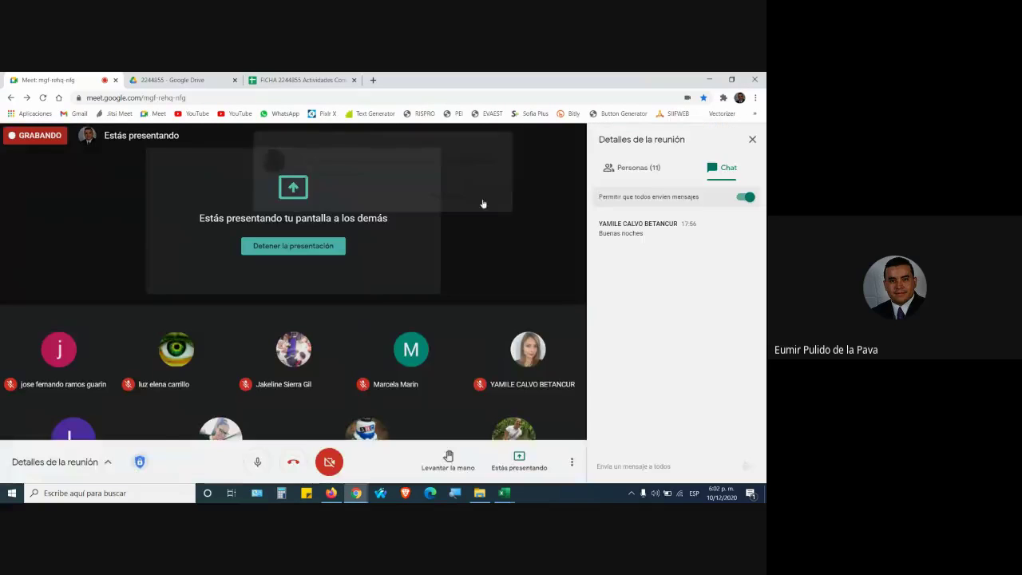
click(511, 447)
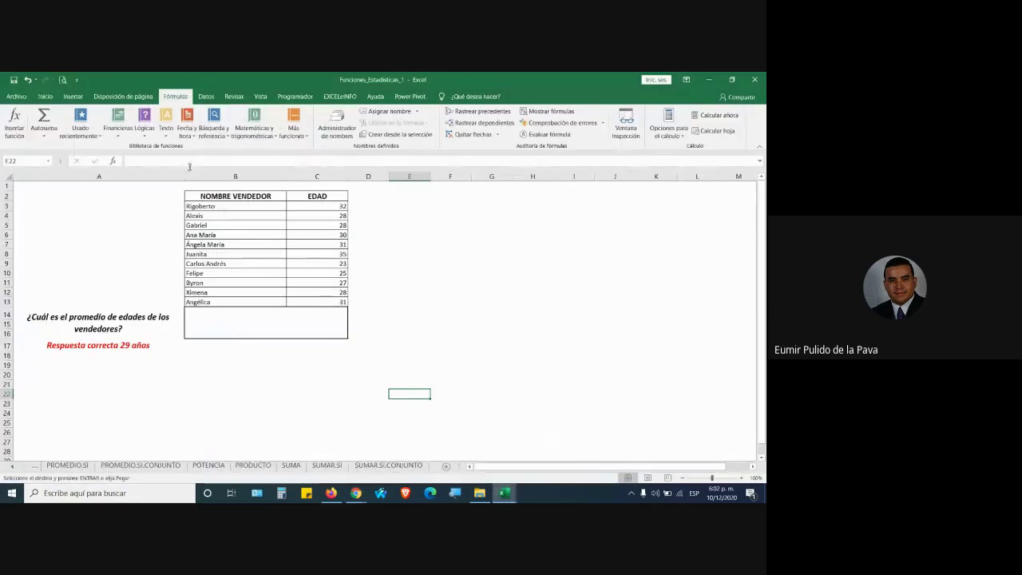
click(116, 132)
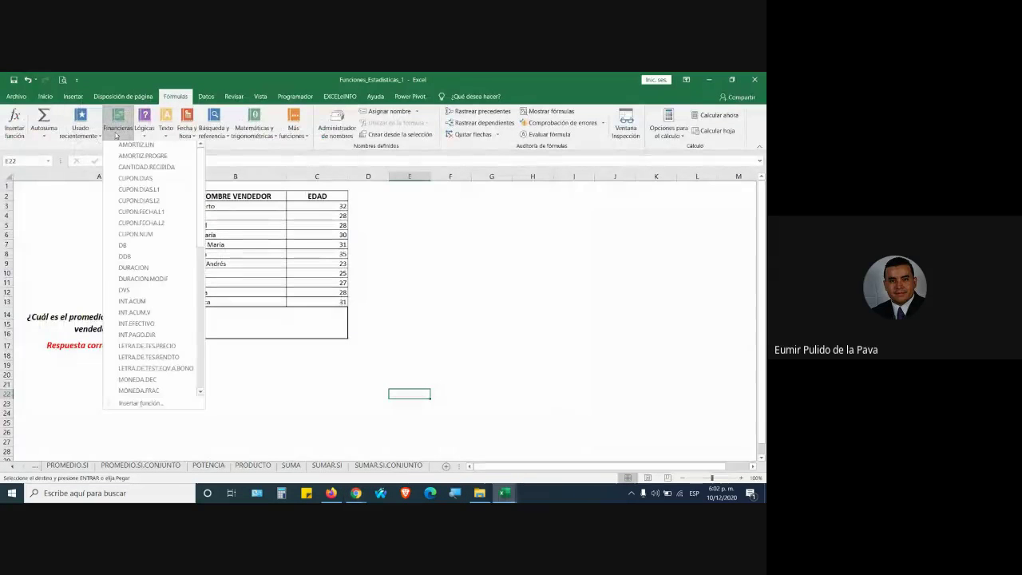
click(116, 132)
click(145, 132)
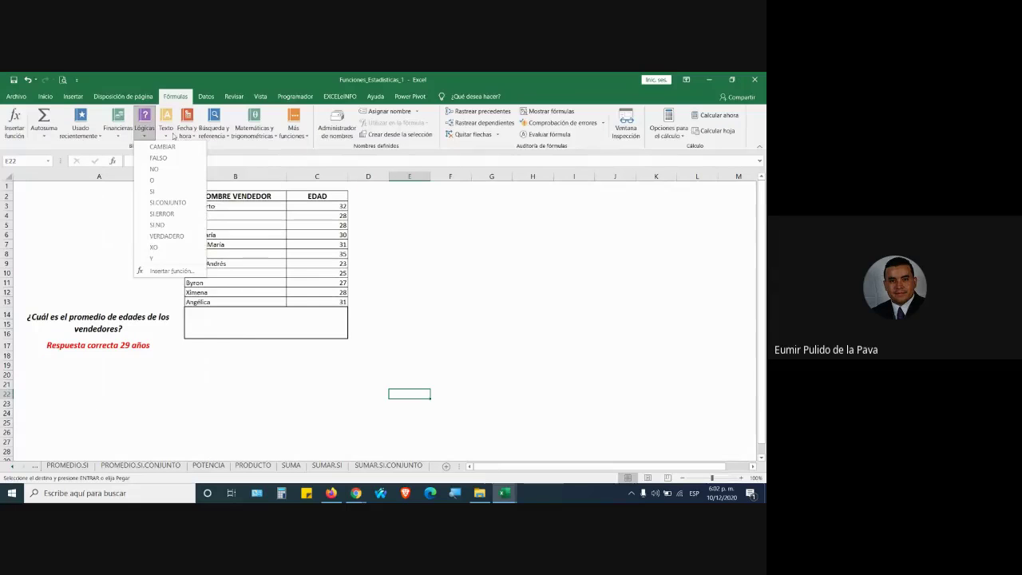
click(165, 132)
click(186, 131)
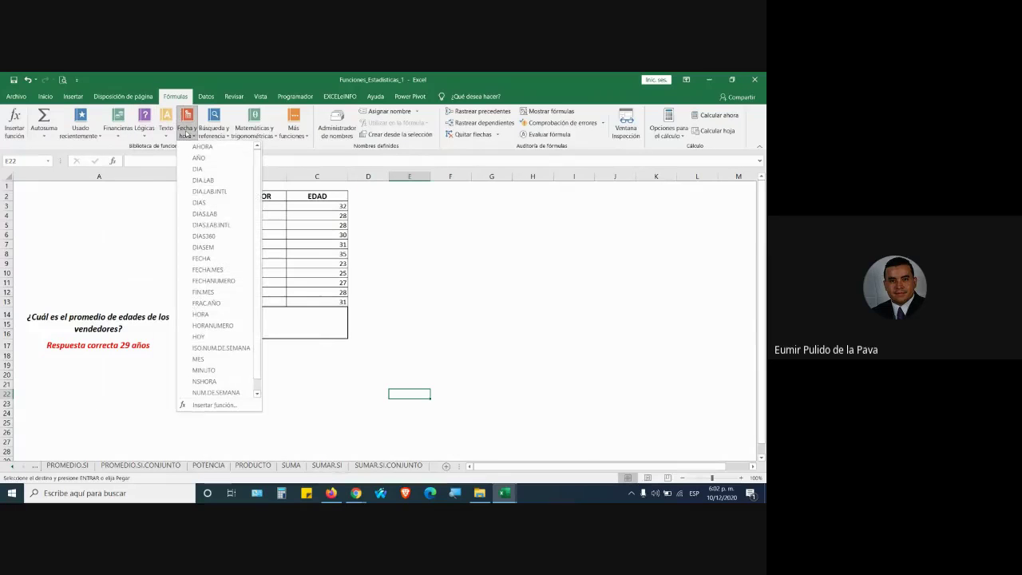
click(224, 130)
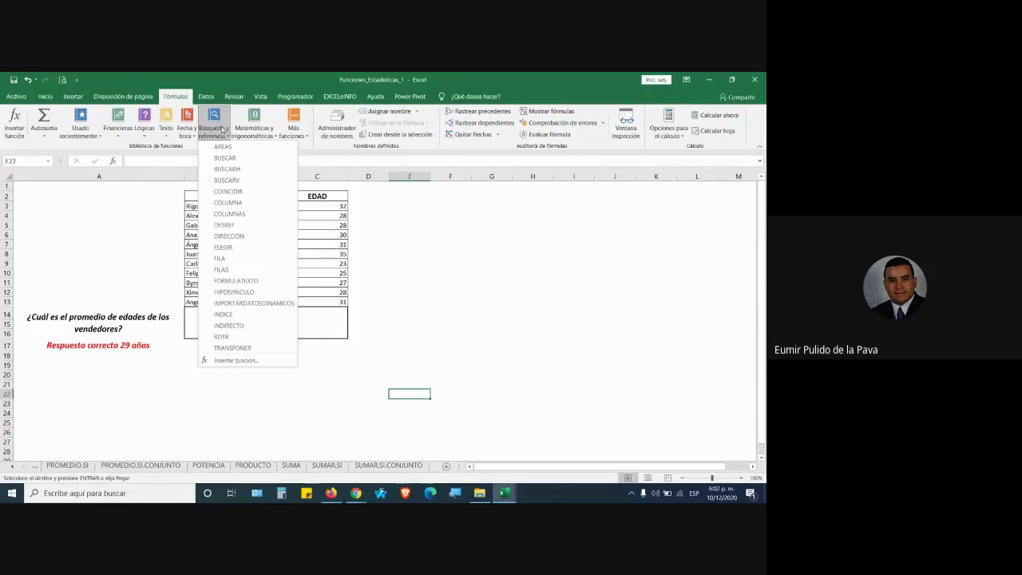
click(254, 131)
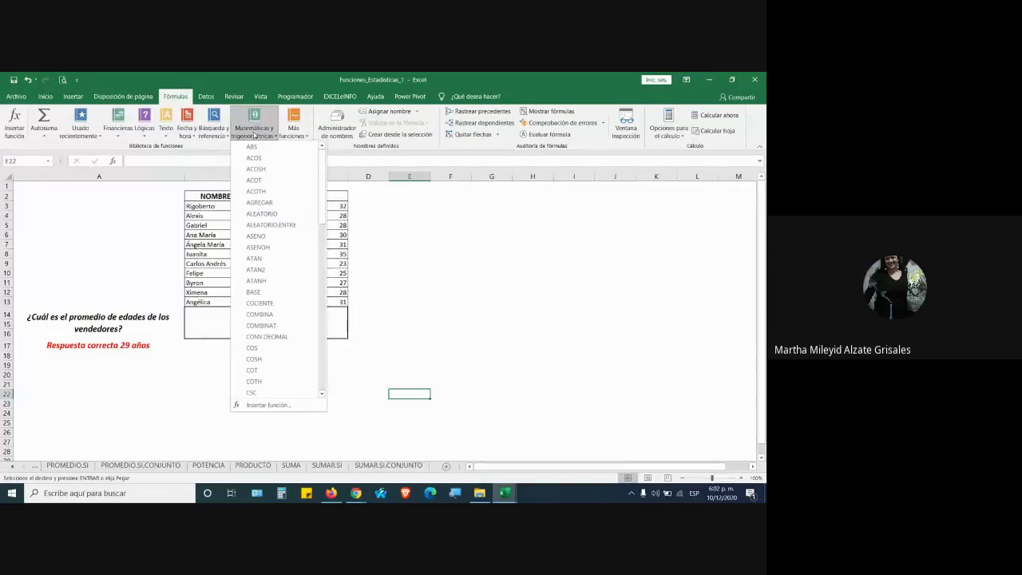
click(293, 135)
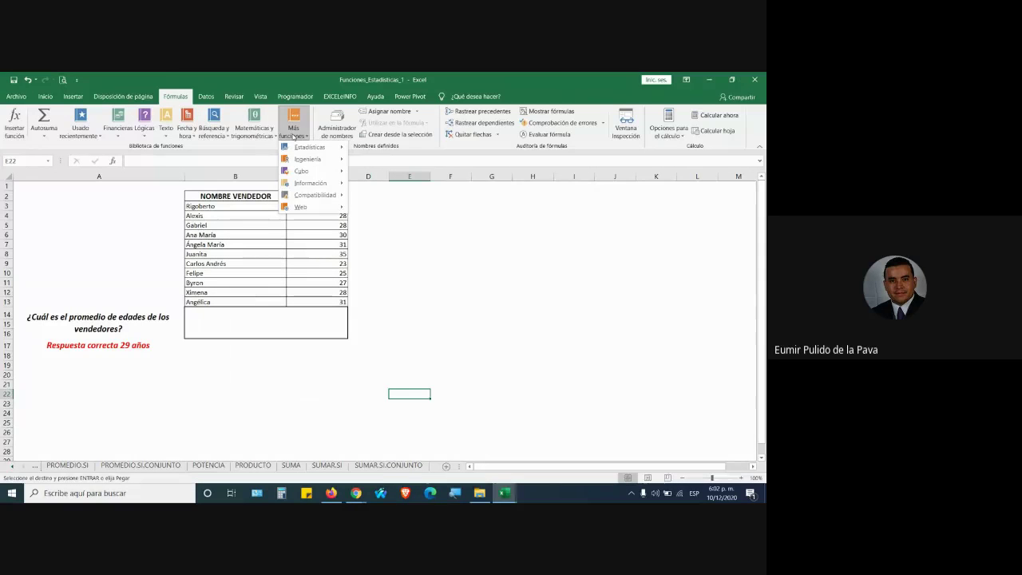
mouse_move(313, 160)
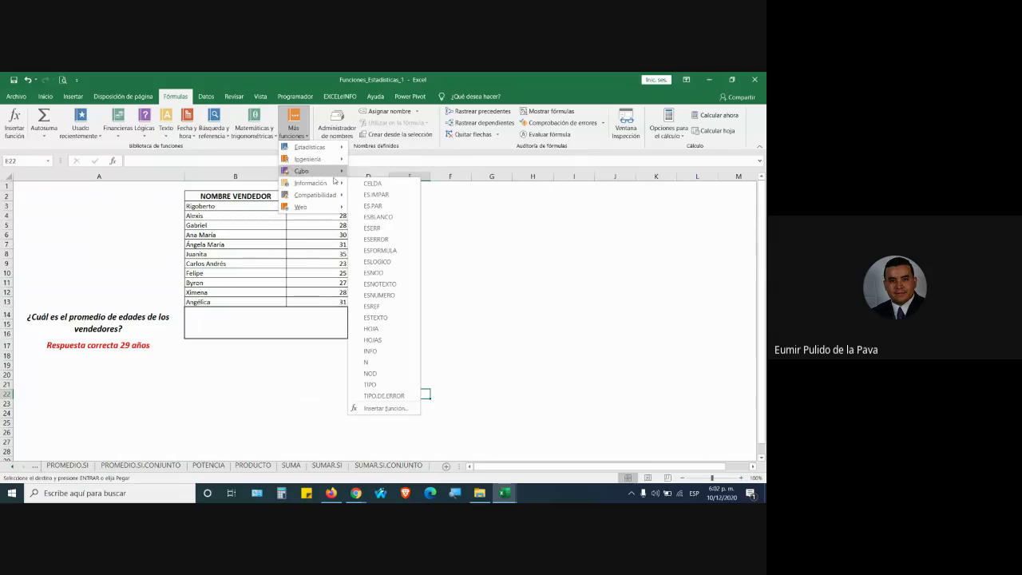
mouse_move(319, 197)
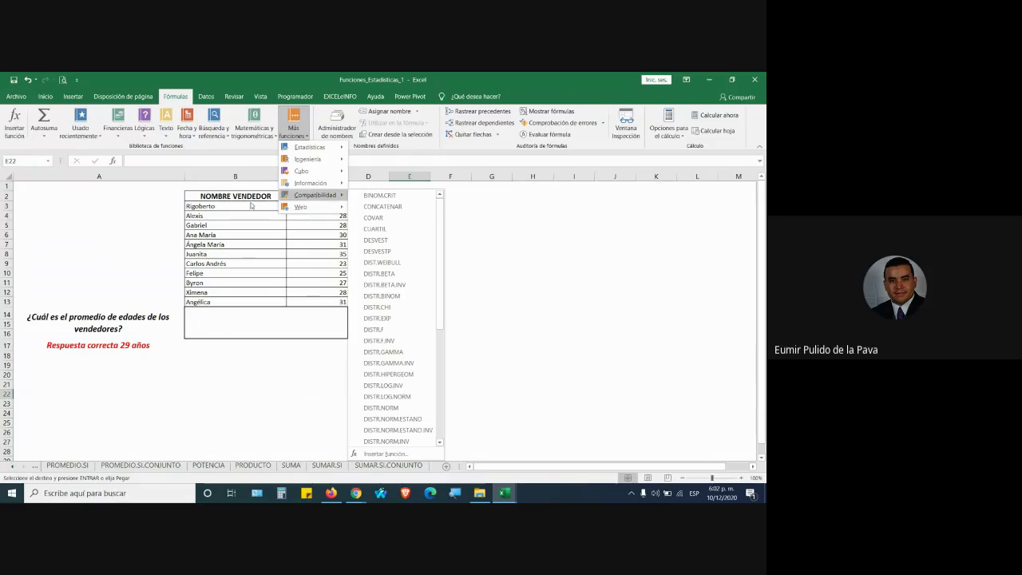
mouse_move(342, 212)
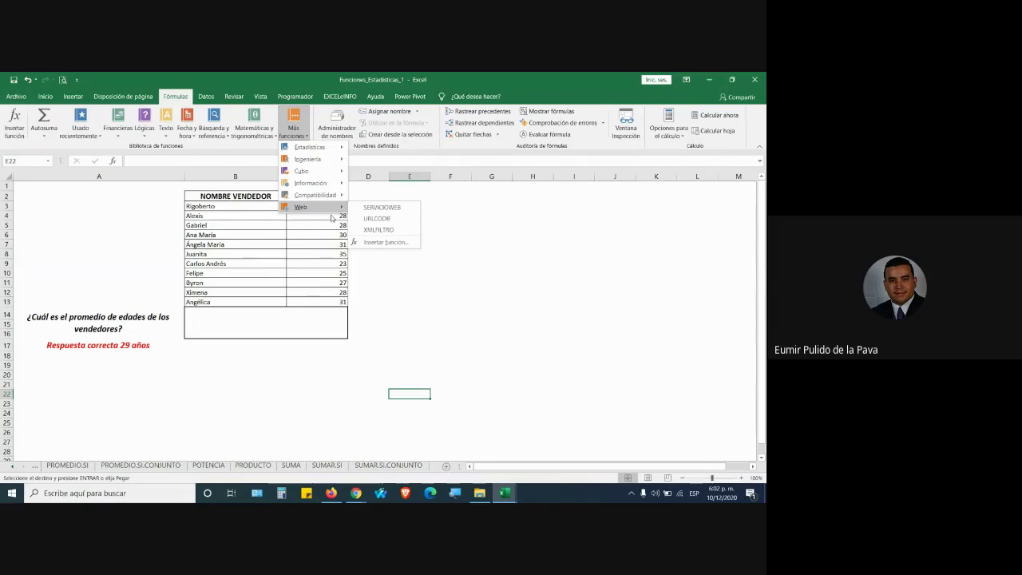
click(254, 129)
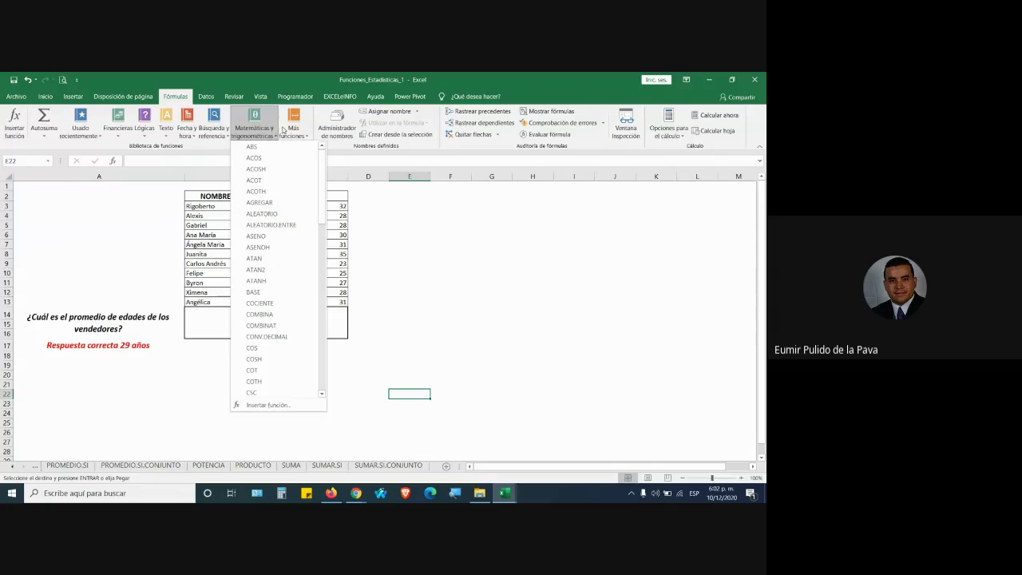
click(307, 136)
mouse_move(326, 172)
mouse_down()
mouse_move(321, 383)
mouse_move(324, 152)
mouse_up()
click(302, 125)
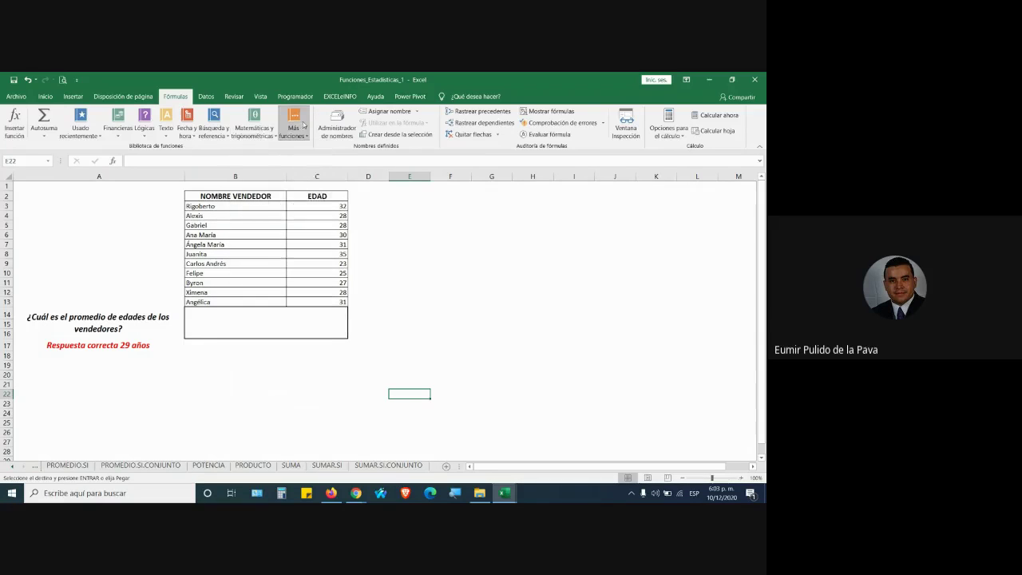
mouse_move(324, 150)
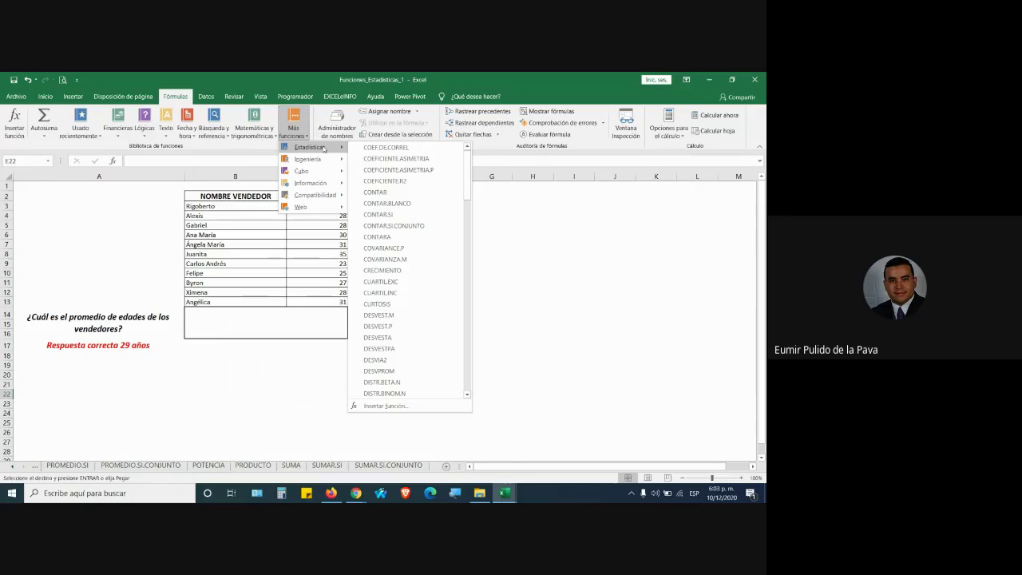
click(356, 493)
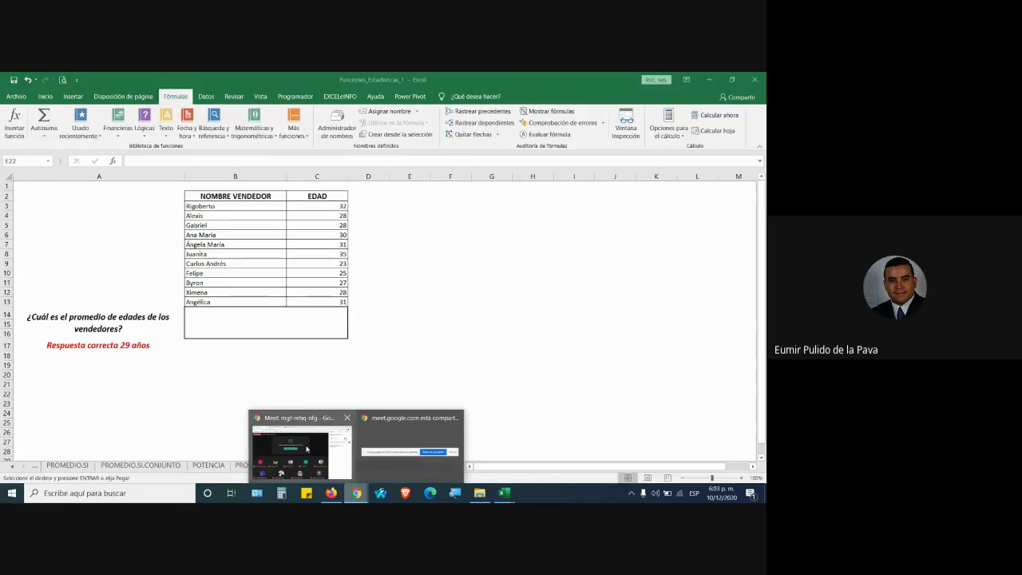
Admit the first join request in Meet, then return to Excel on the Inicio tab
click(297, 446)
click(481, 184)
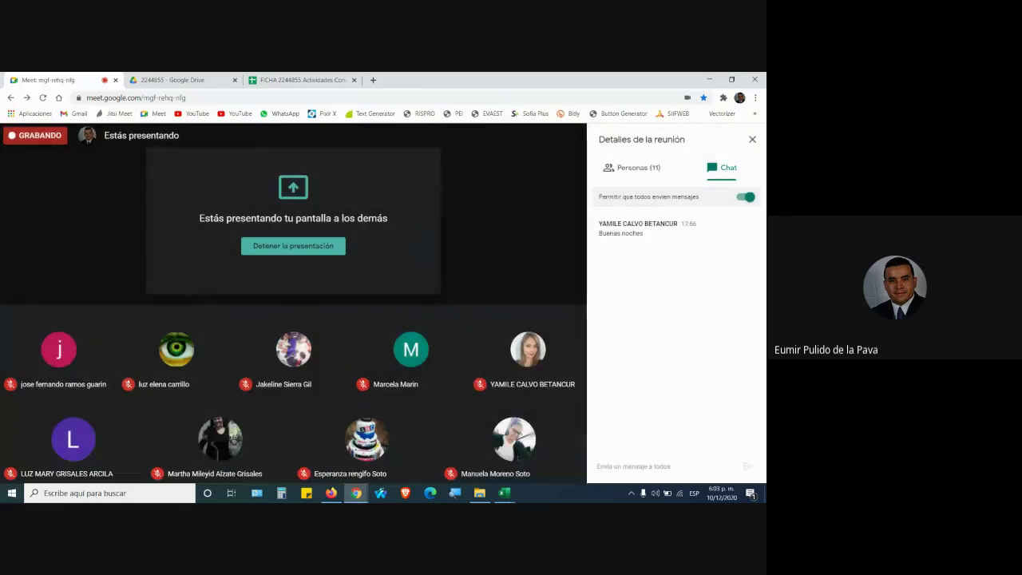
click(504, 493)
click(553, 448)
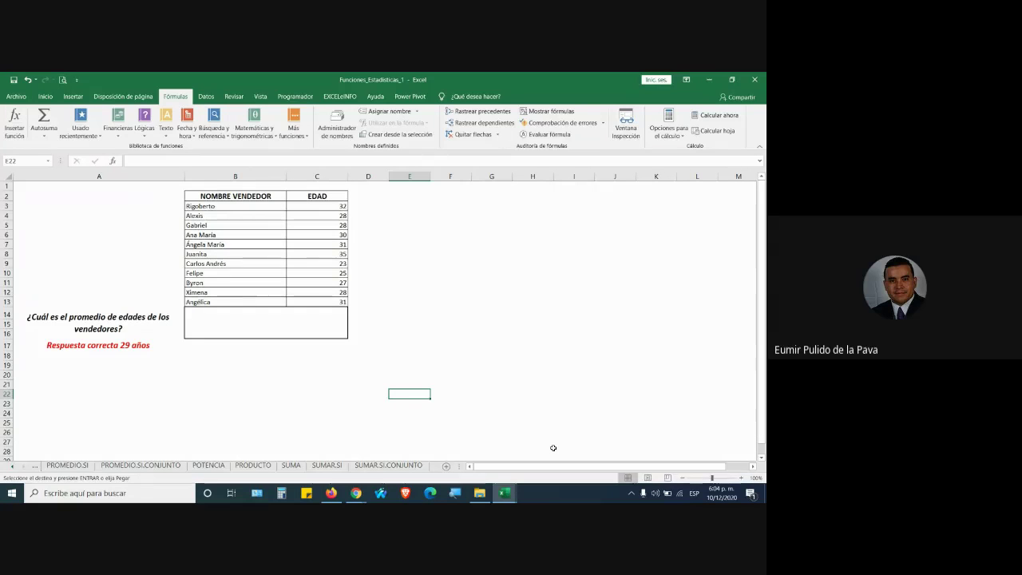
click(44, 97)
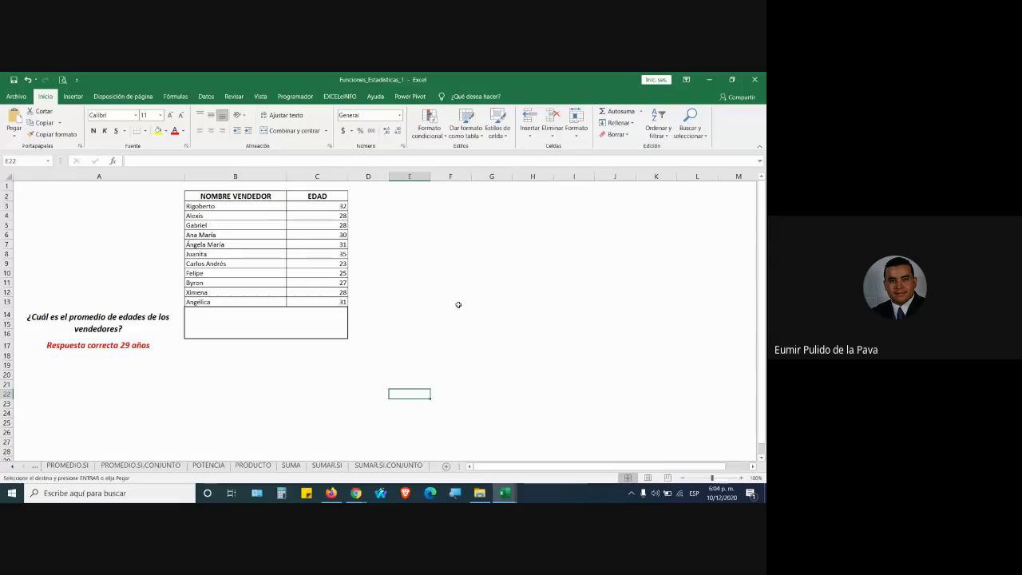
Admit another guest to the Meet call and bring the workbook back to the front
key(alt+Tab)
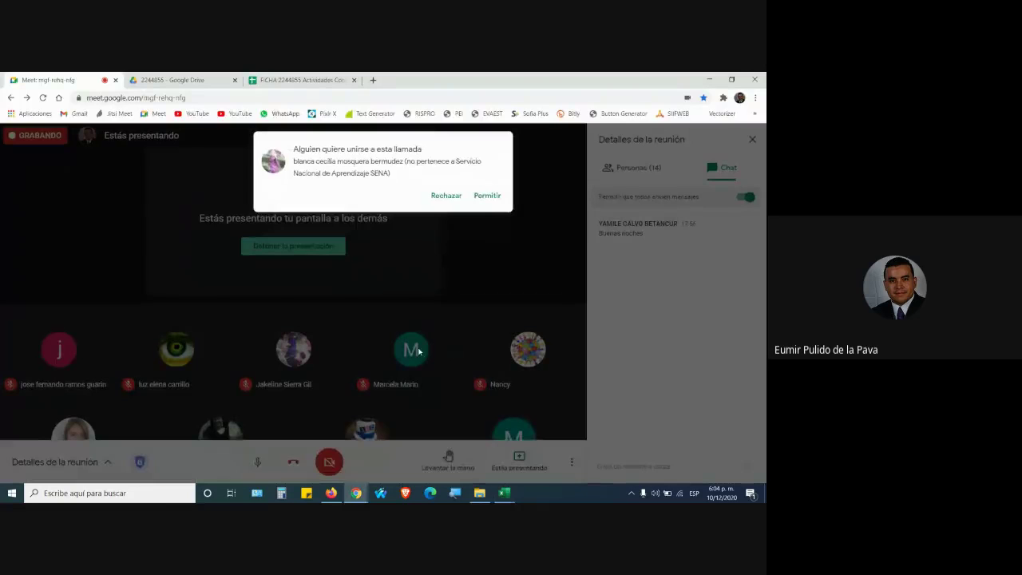
click(483, 195)
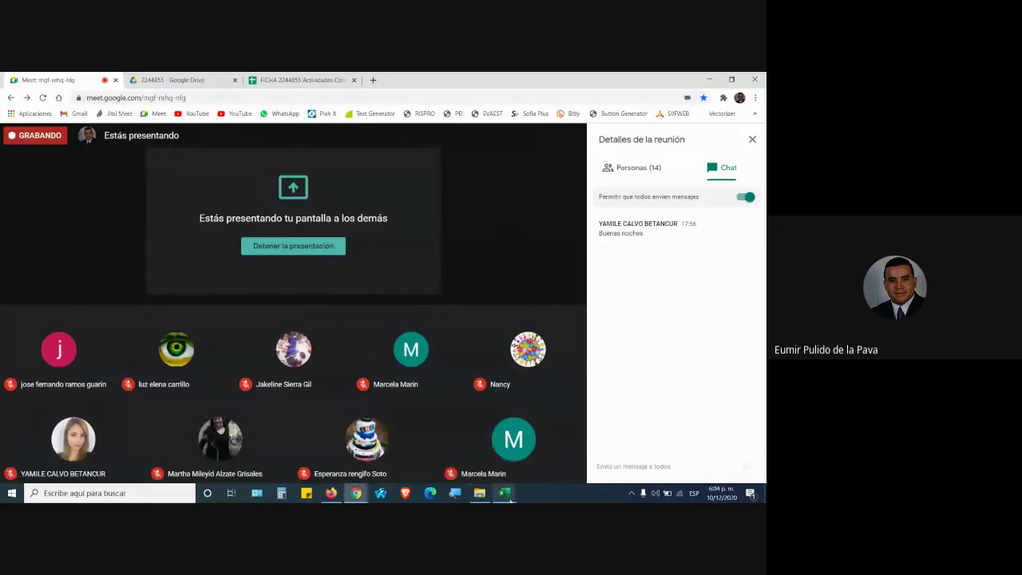
mouse_move(504, 492)
click(555, 463)
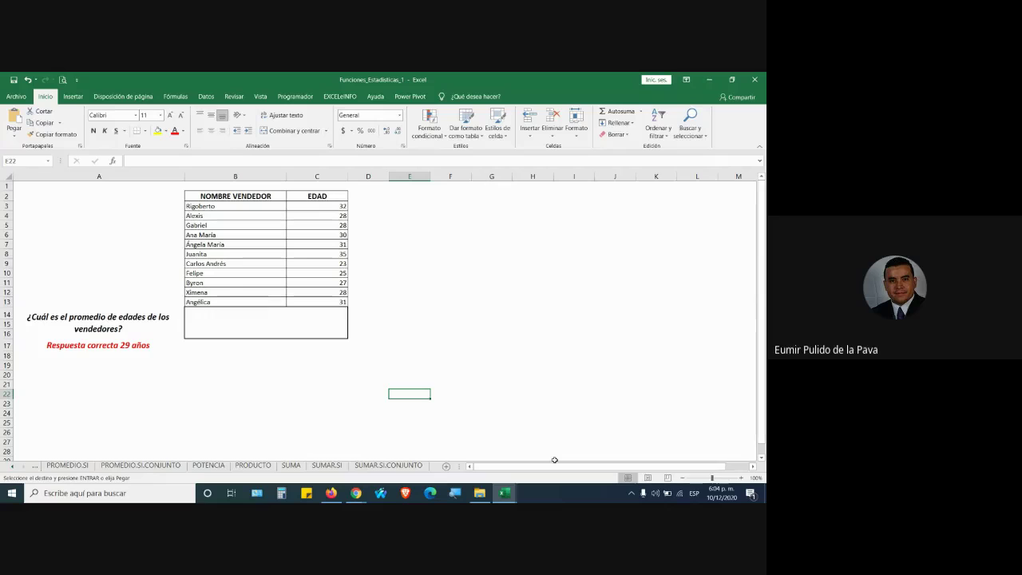
Browse the Financieras, Lógicas, Texto, Fecha y hora, Búsqueda y referencia and Matemáticas function lists
click(178, 96)
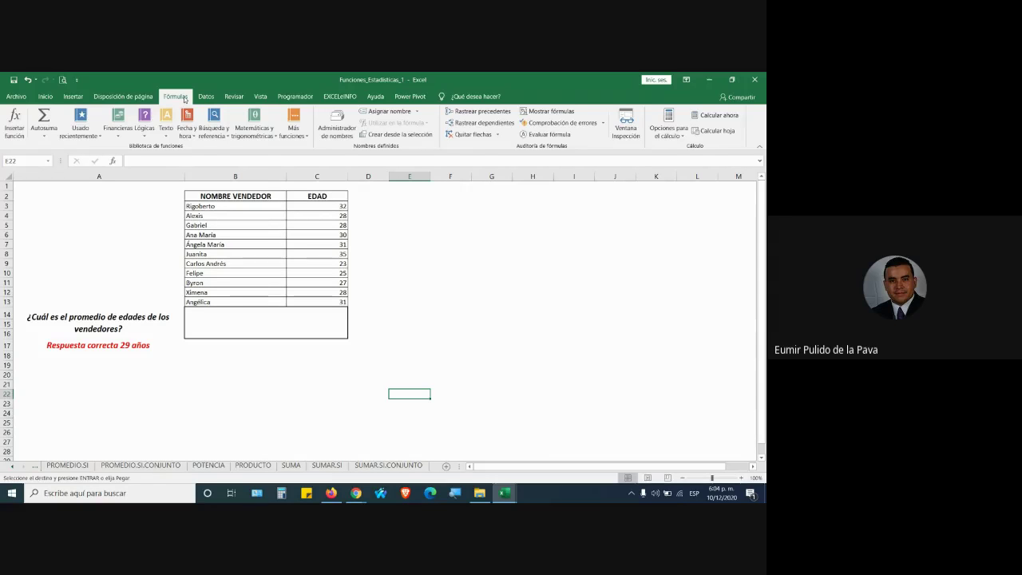
click(118, 124)
scroll(200, 179, down, 5)
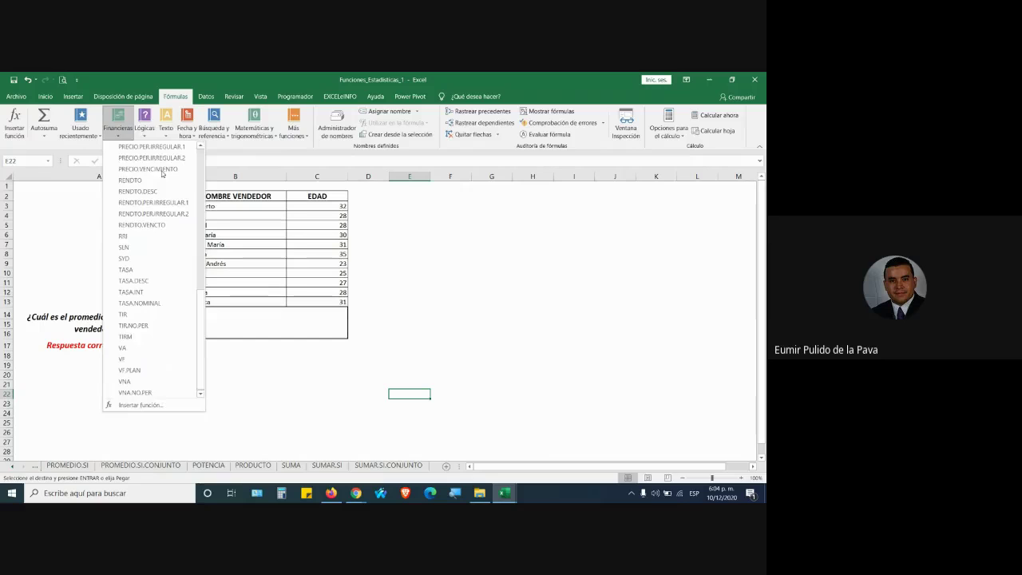
click(146, 128)
click(166, 128)
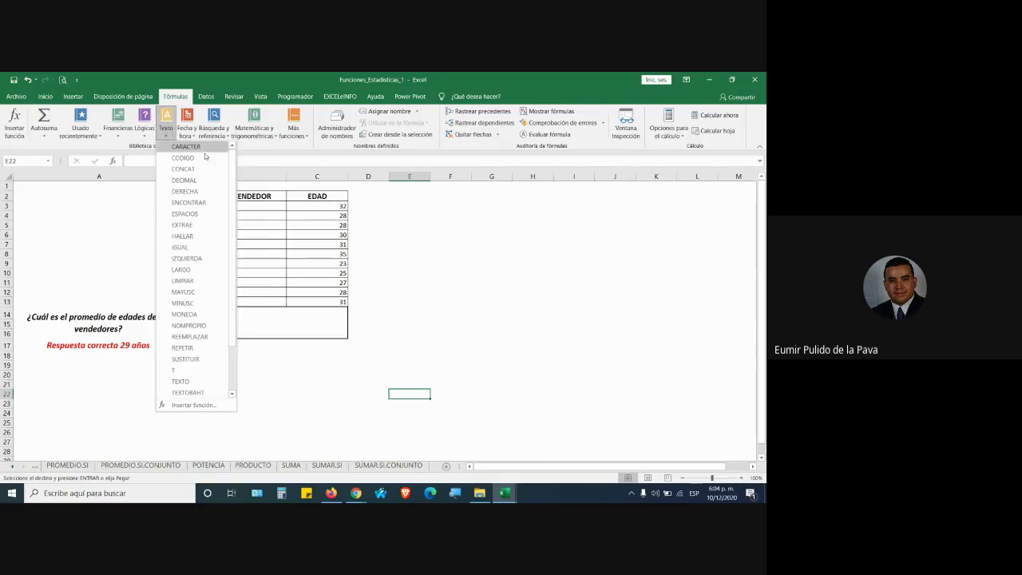
click(187, 132)
click(215, 132)
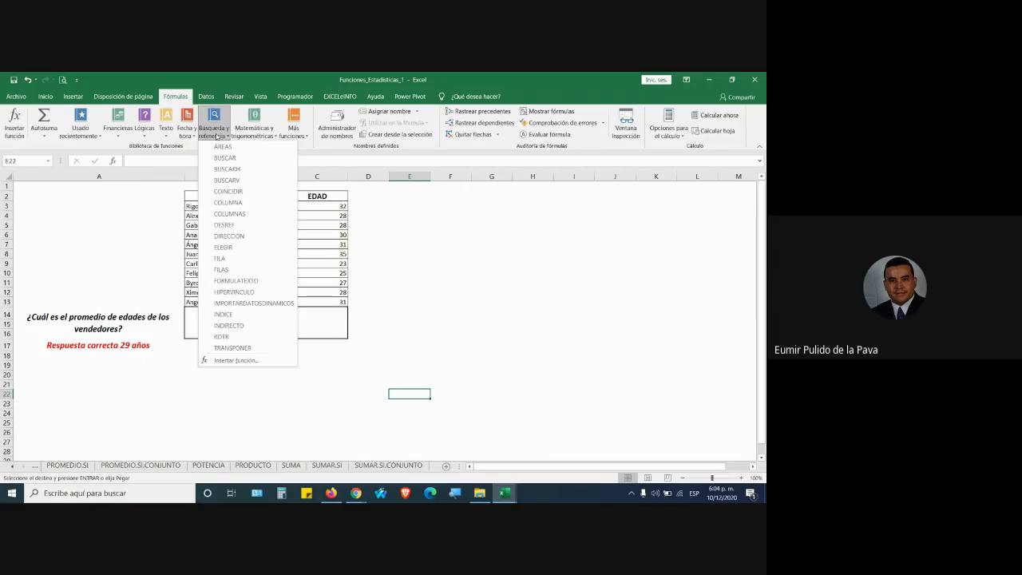
click(268, 131)
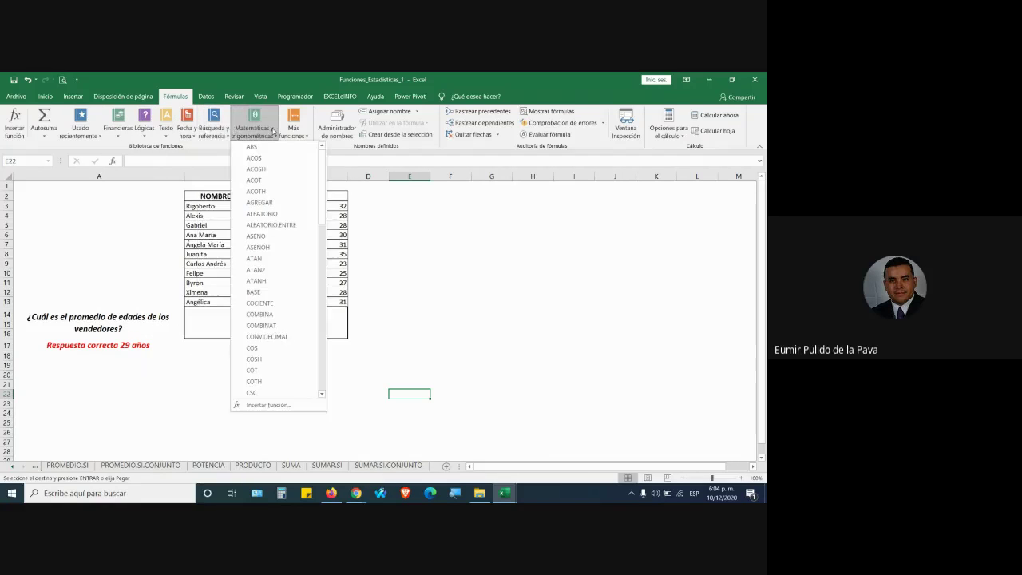
mouse_move(321, 177)
mouse_down()
mouse_move(319, 372)
mouse_move(321, 184)
mouse_up()
click(247, 125)
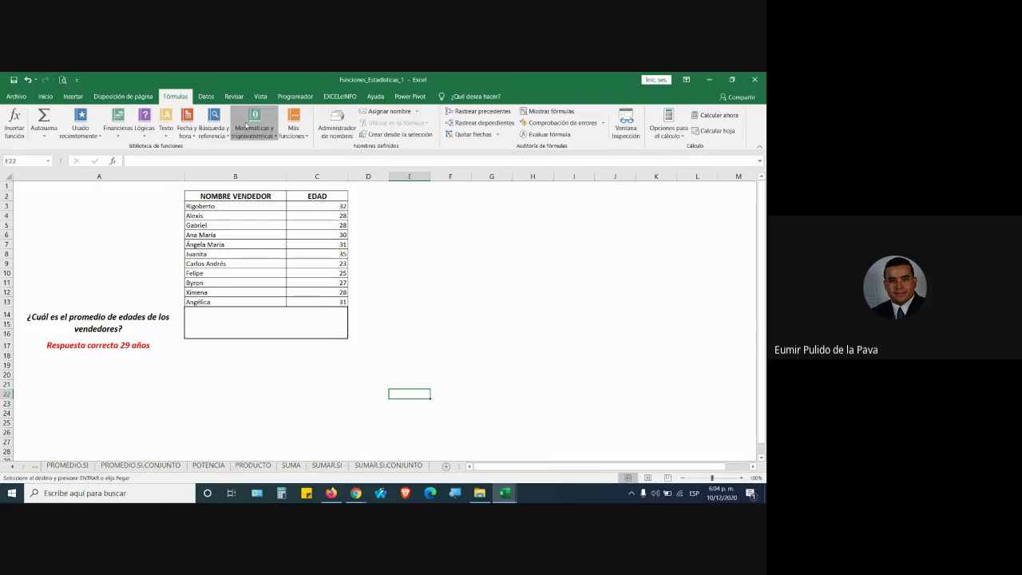
key(alt+Tab)
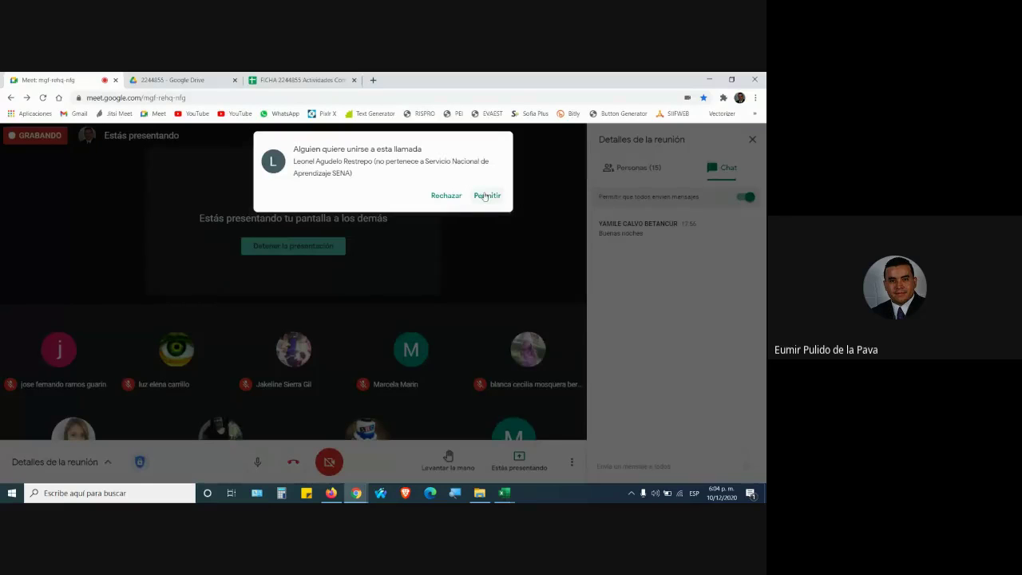
Admit both waiting guests to the Meet call, returning to Excel with Alt+Tab after each
click(485, 197)
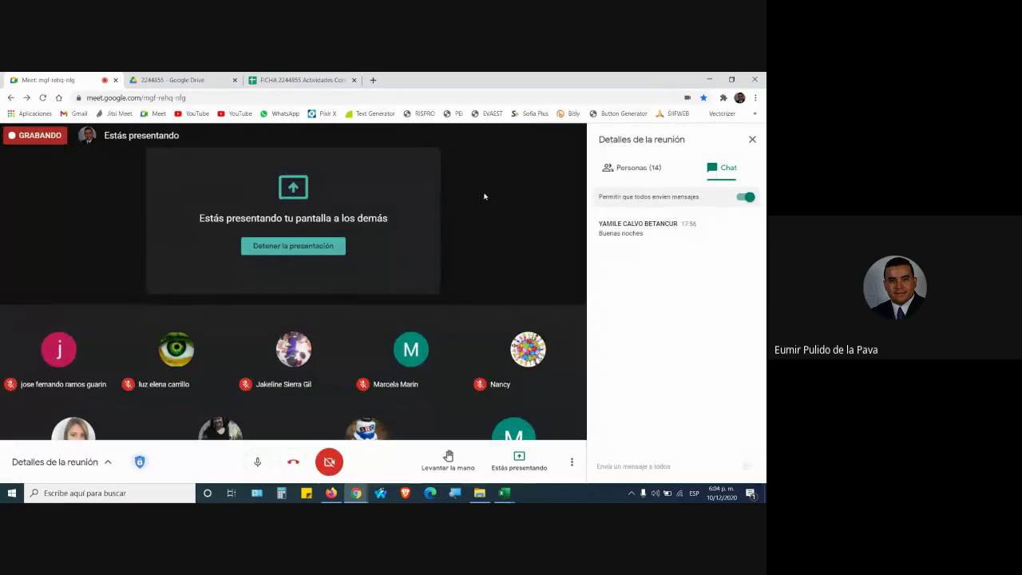
key(alt+Tab)
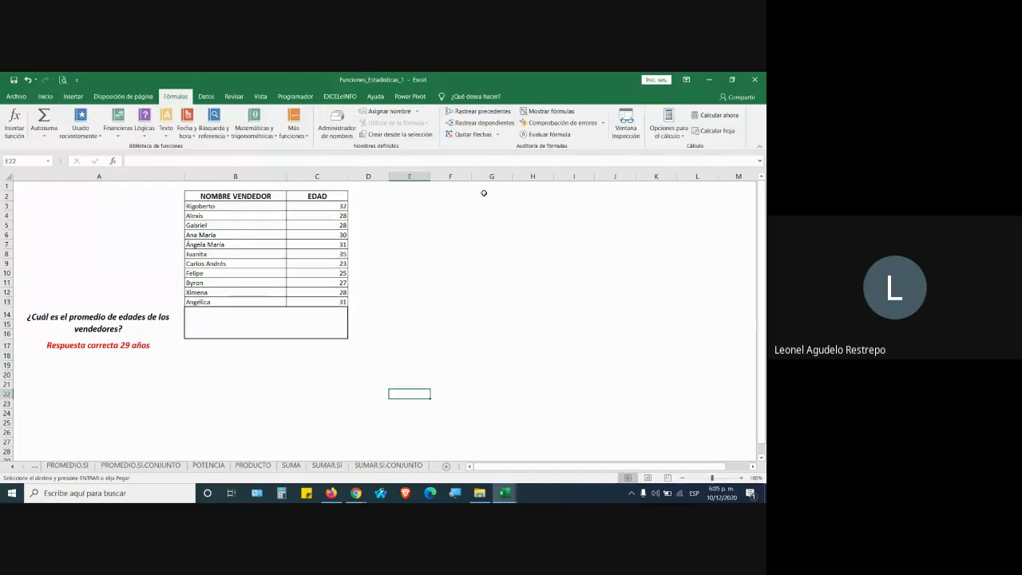
key(alt+Tab)
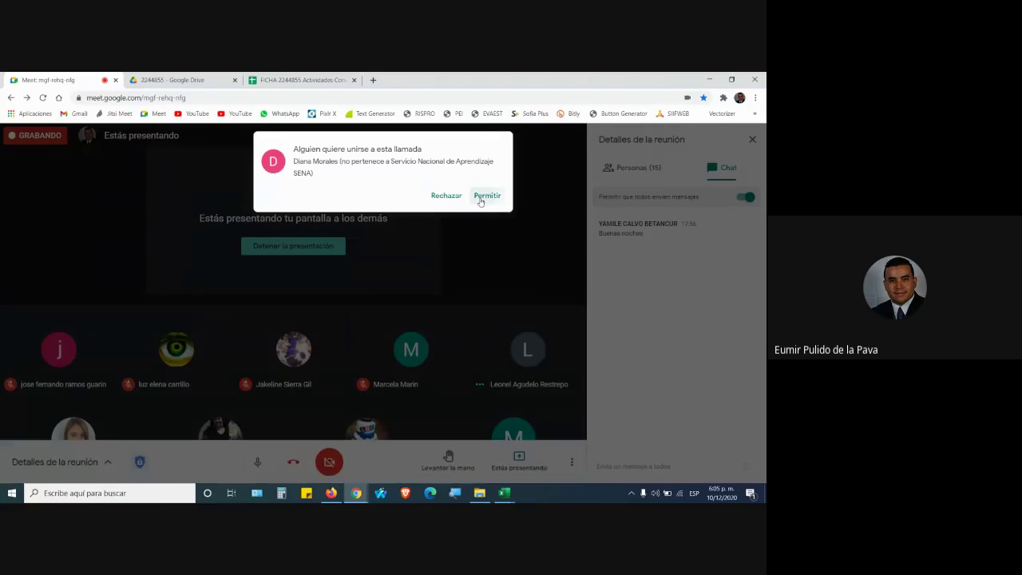
click(481, 196)
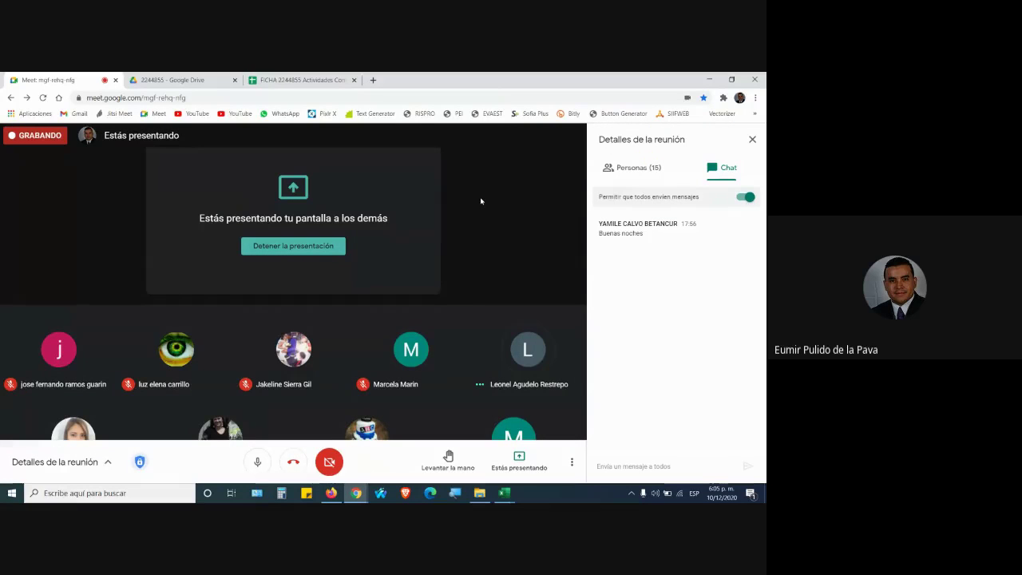
key(alt+Tab)
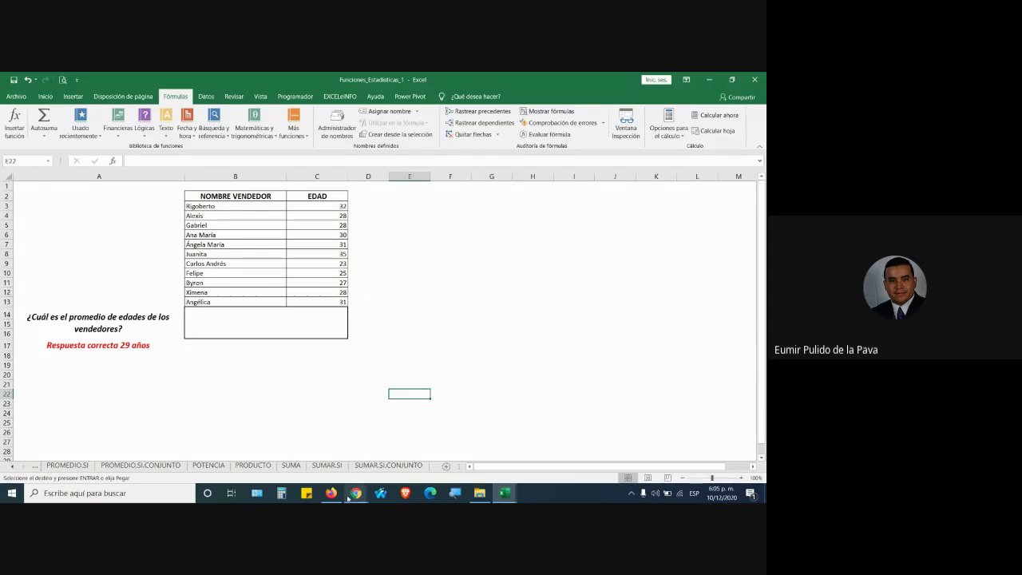
Switch to the Google Meet call and admit the participant waiting to join
click(356, 492)
click(322, 461)
click(483, 197)
click(505, 495)
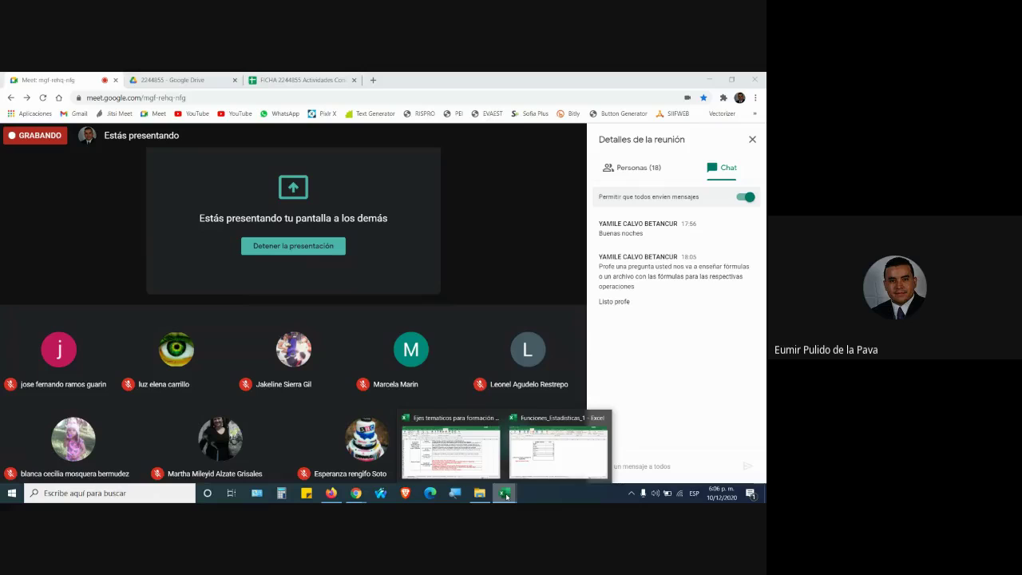
Admit another participant in Meet and bring the Funciones_Estadisticas_1 workbook back to the front
click(547, 462)
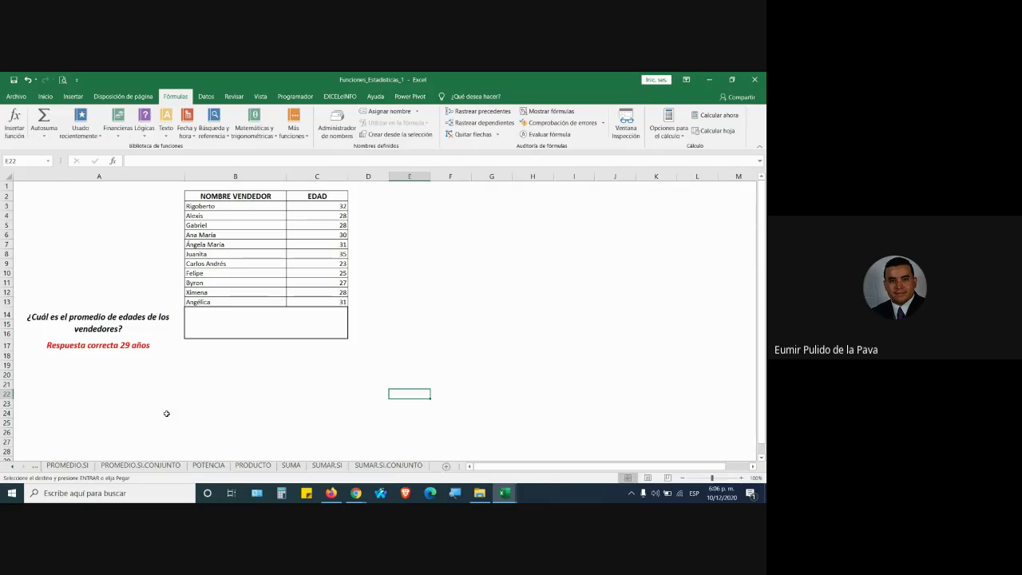
mouse_move(356, 493)
click(324, 449)
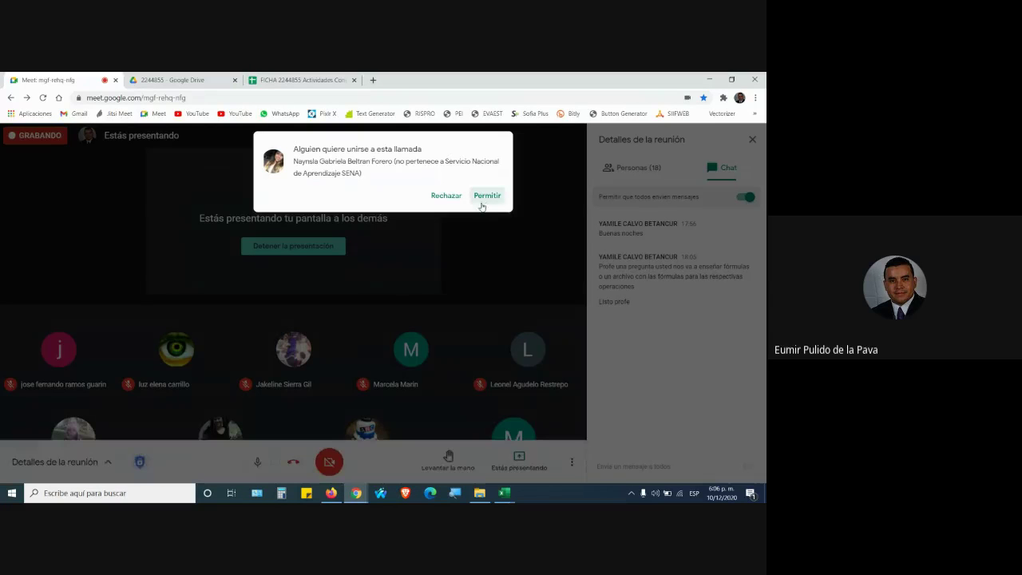
click(484, 196)
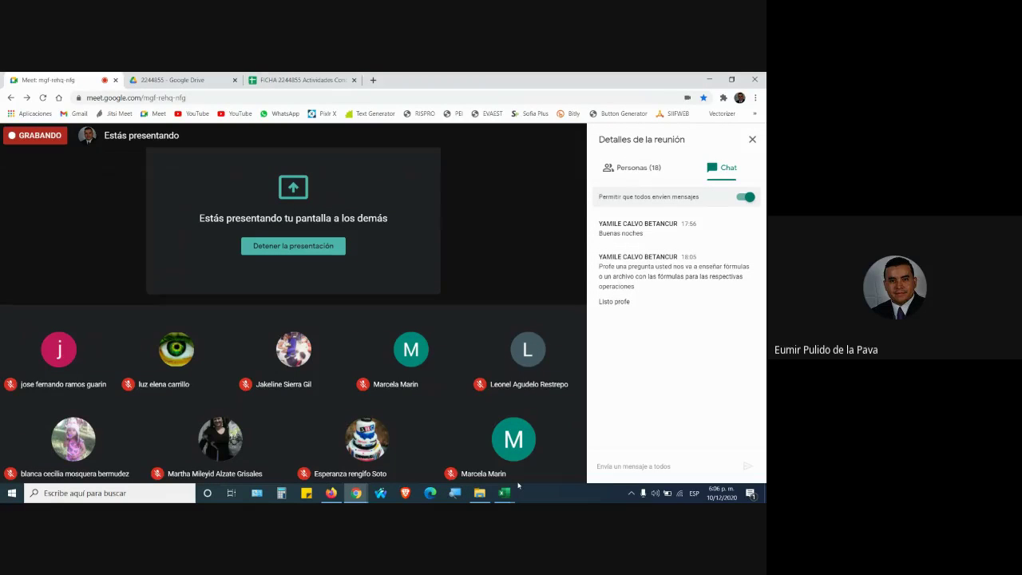
click(513, 498)
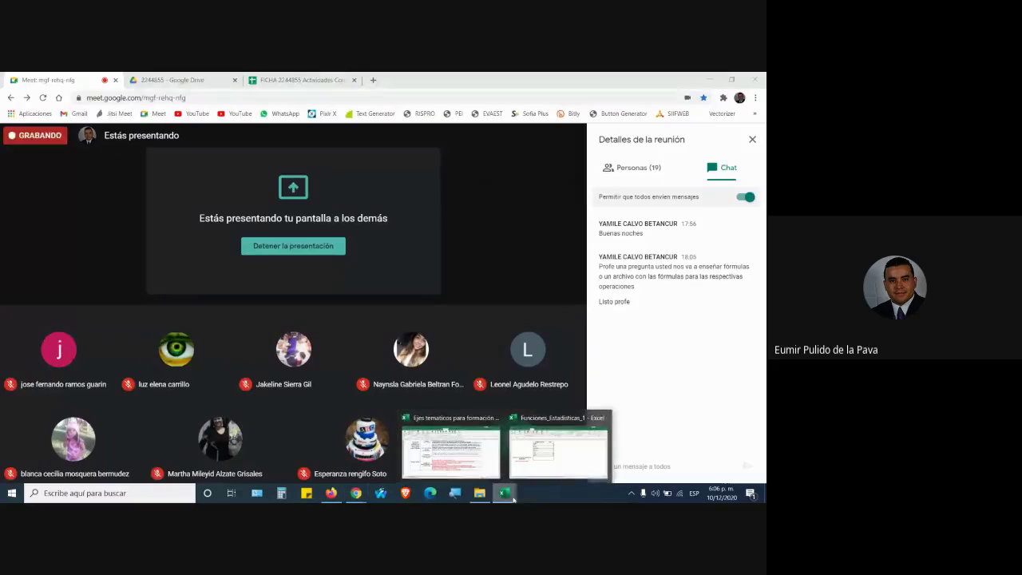
click(545, 467)
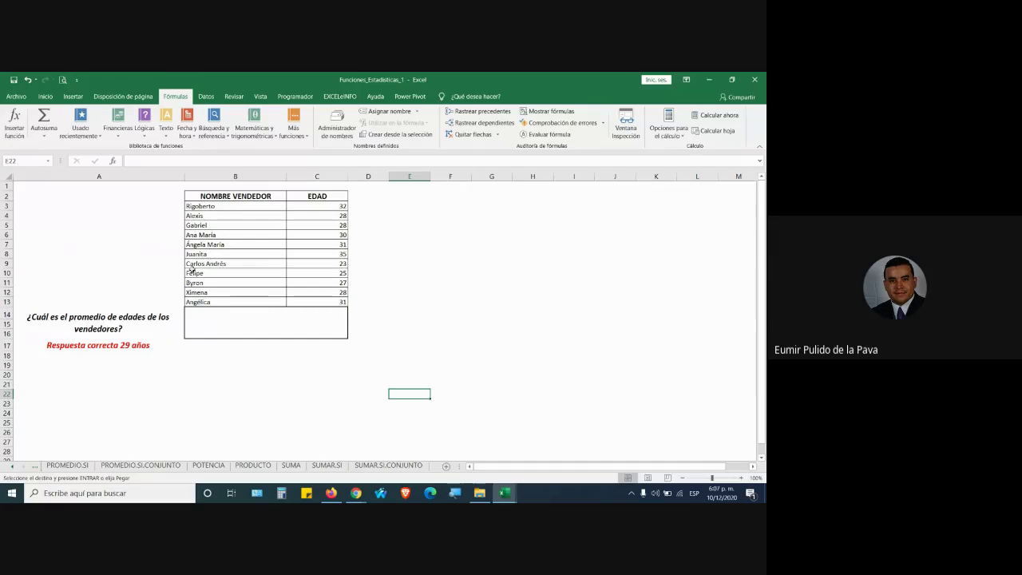
Look through the Matemáticas y trigonométricas list at COMBINAT, then set the speaker volume to 100
click(261, 133)
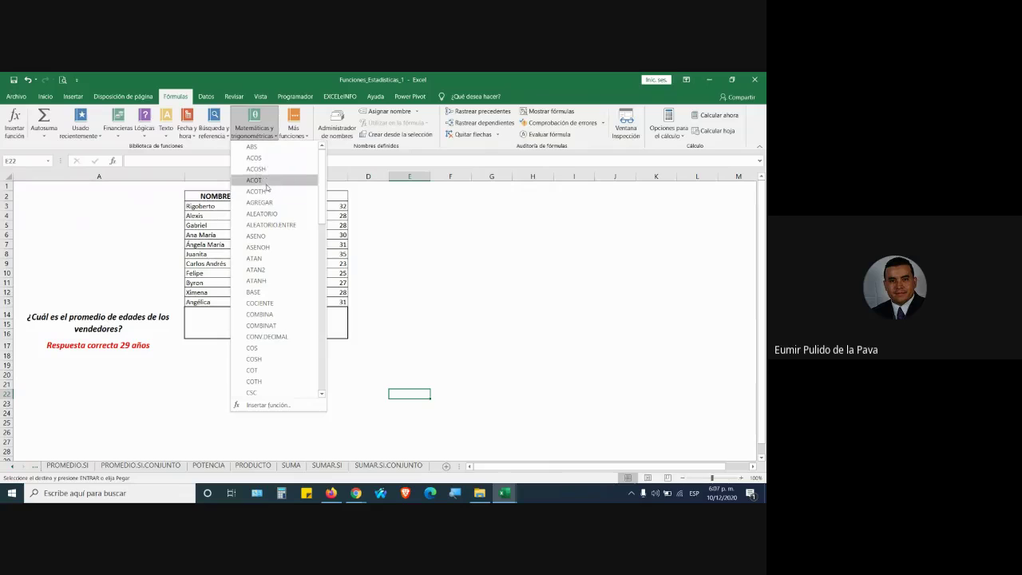
mouse_move(305, 329)
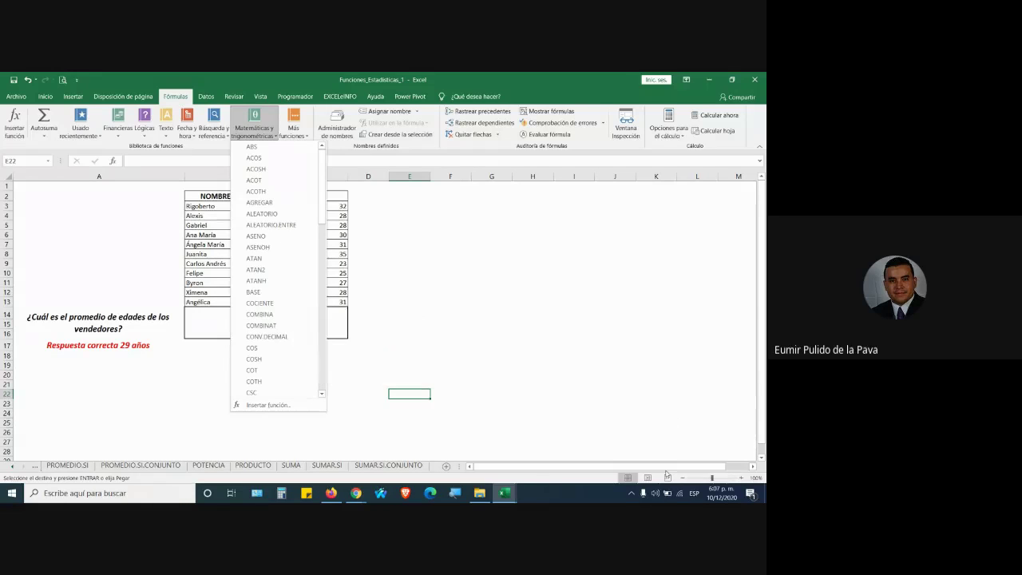
click(656, 492)
click(690, 468)
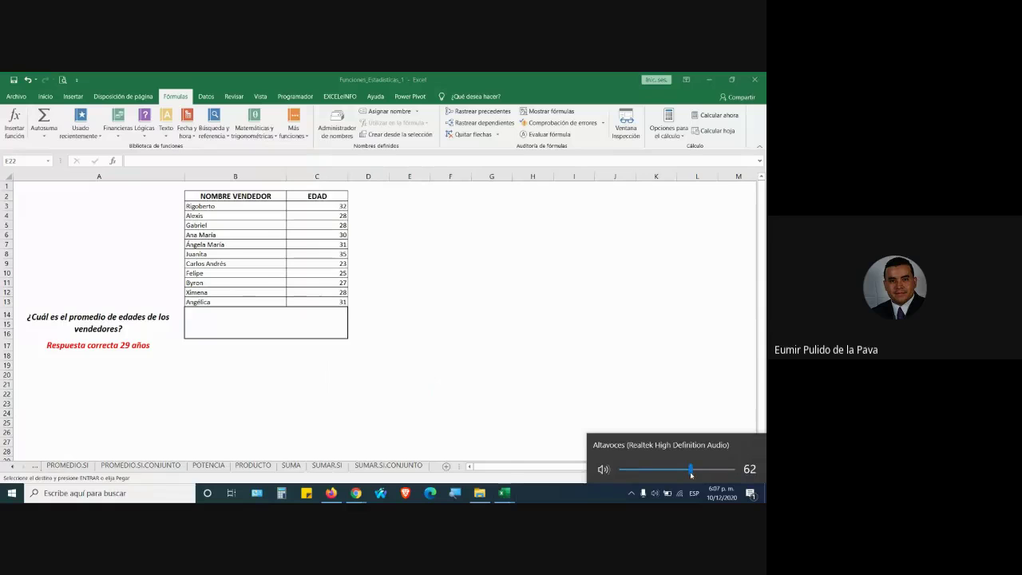
click(733, 469)
Admit the waiting guest to the Meet call and return to the Funciones_Estadisticas_1 workbook
mouse_move(356, 492)
click(331, 452)
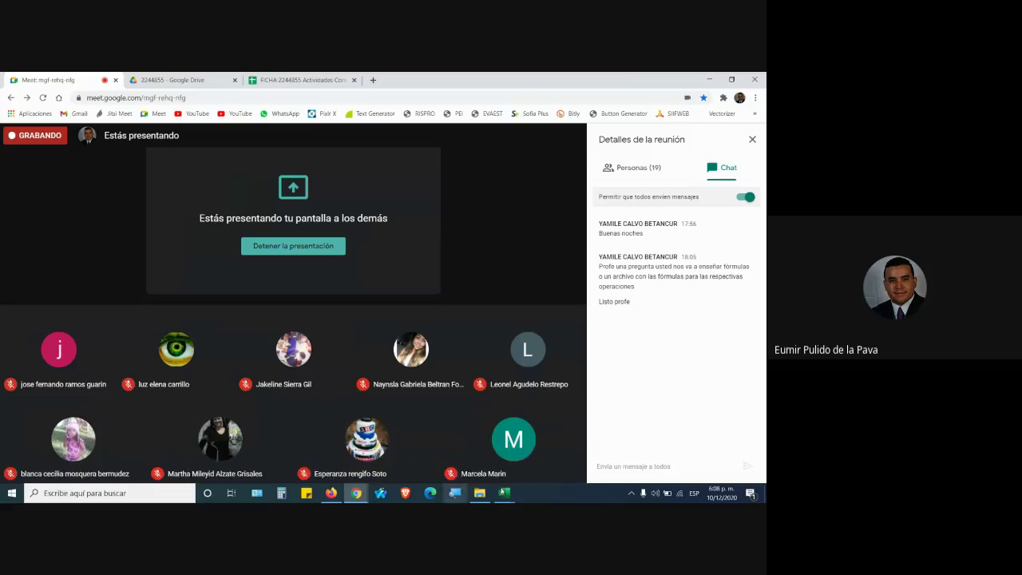
mouse_move(504, 495)
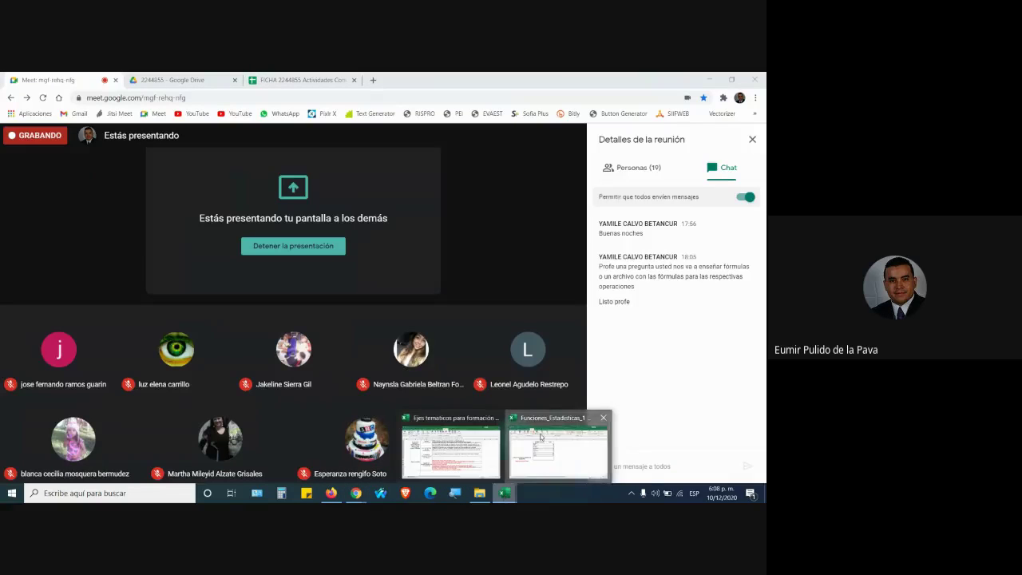
click(557, 451)
click(262, 130)
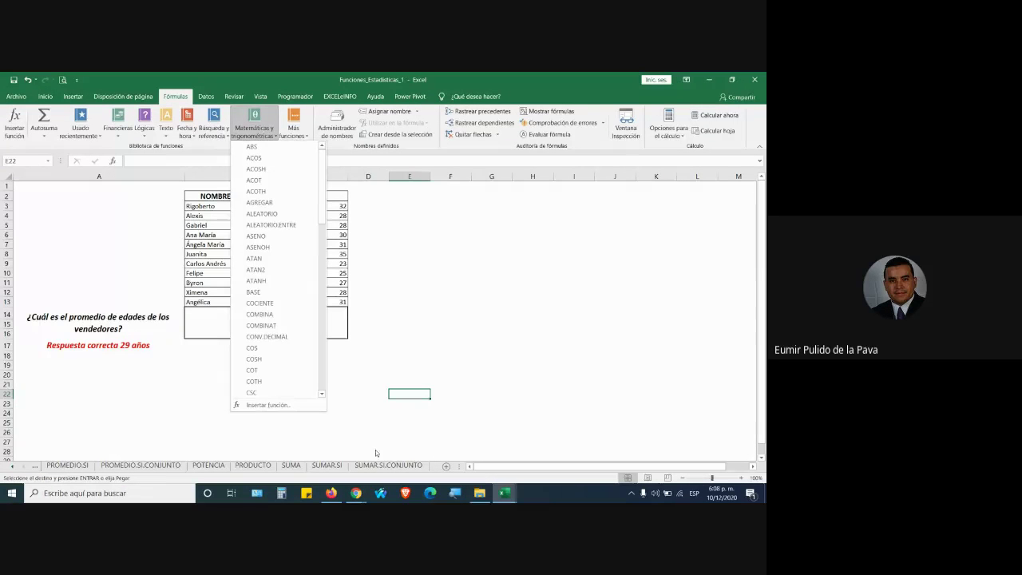
Flip between the SUMA, SUMAR.SI and SUMAR.SI.CONJUNTO sheets to compare them
click(303, 466)
click(297, 467)
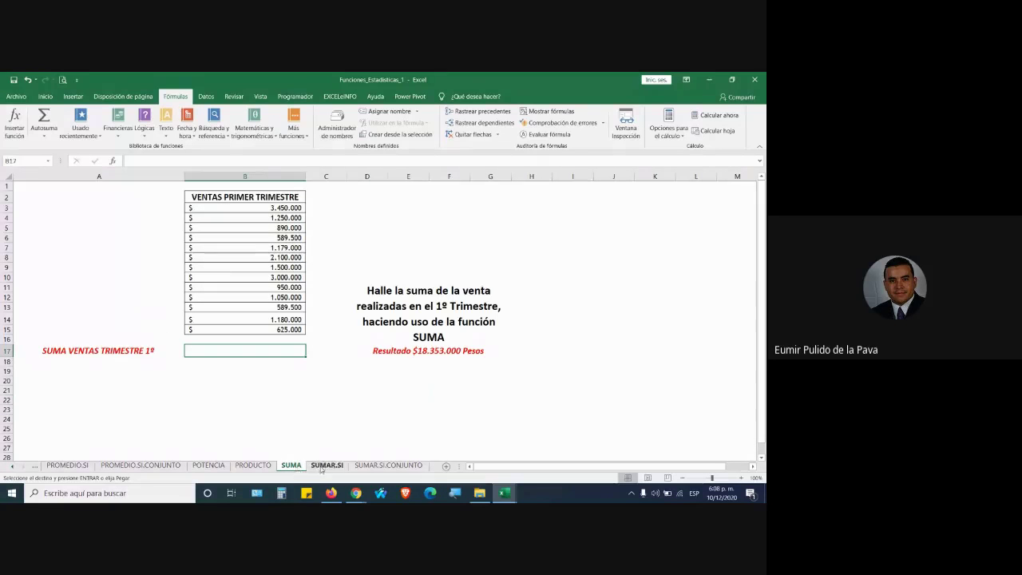
click(326, 465)
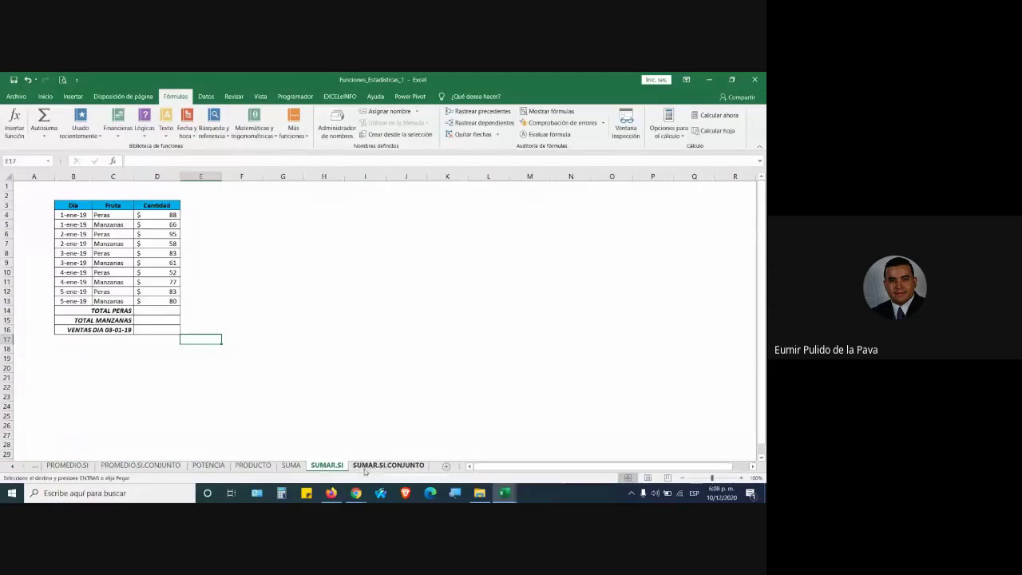
click(365, 468)
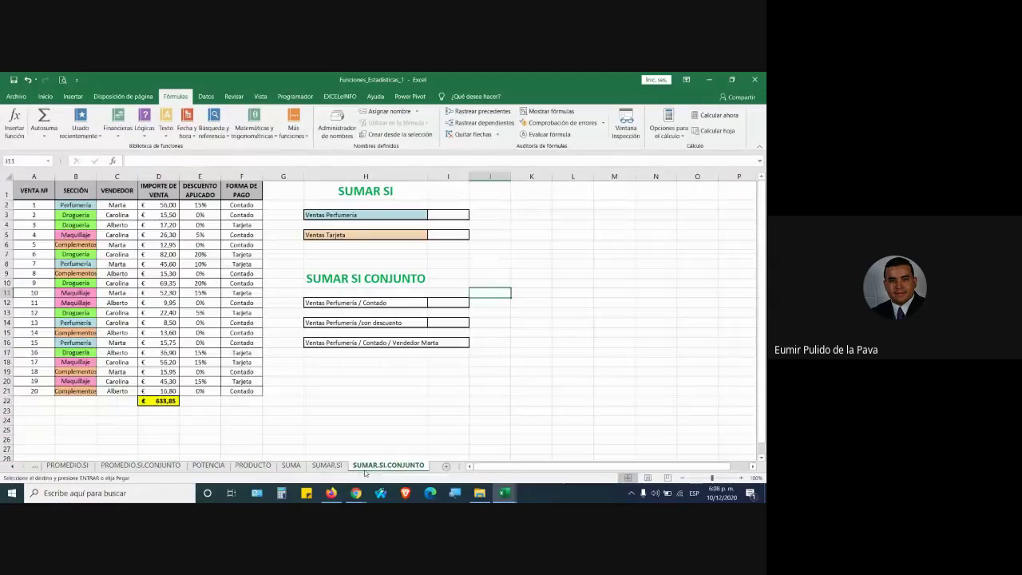
click(291, 465)
click(334, 469)
click(382, 468)
click(328, 468)
click(293, 466)
click(328, 468)
click(379, 468)
click(291, 465)
click(326, 465)
click(386, 465)
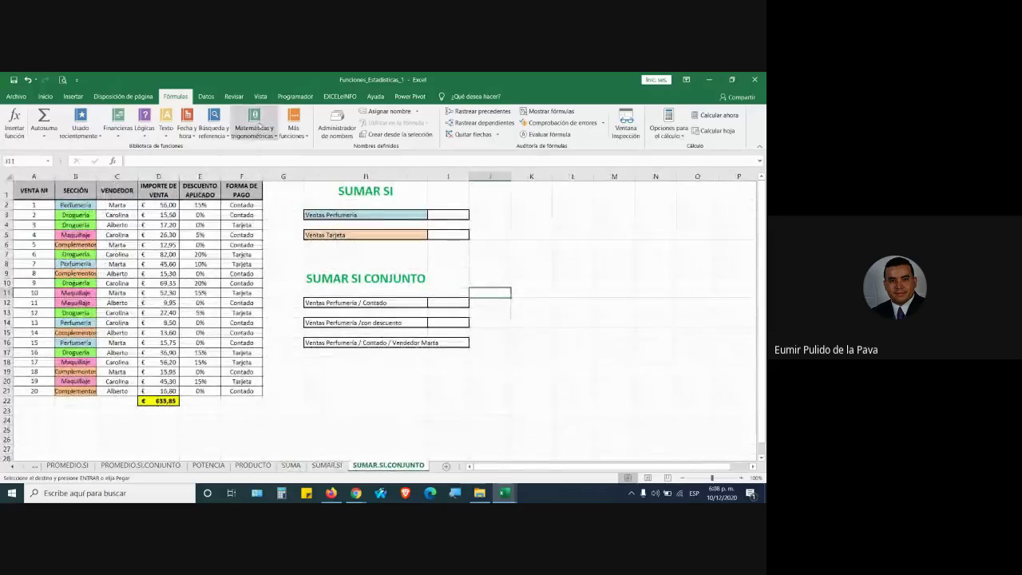
Glance at the Matemáticas y trigonométricas list, then settle on the SUMA first-quarter sales sheet
click(254, 121)
drag(323, 177, 336, 308)
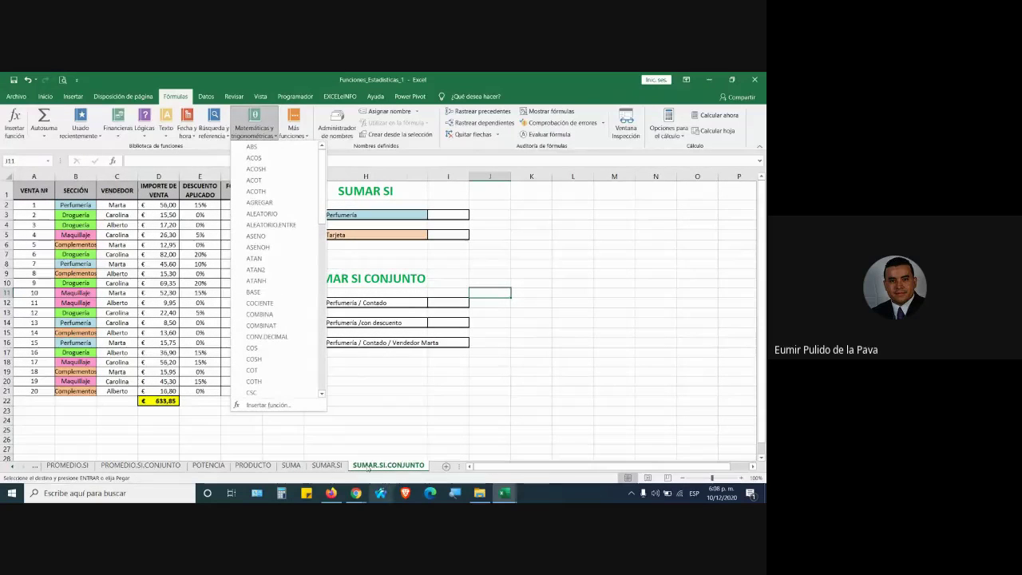
click(290, 465)
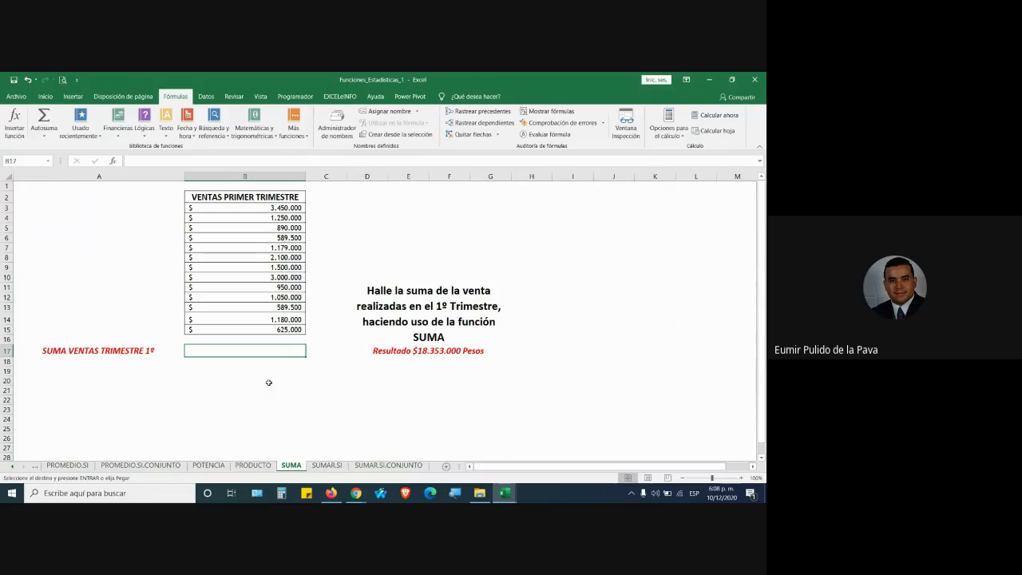
click(423, 337)
double_click(429, 337)
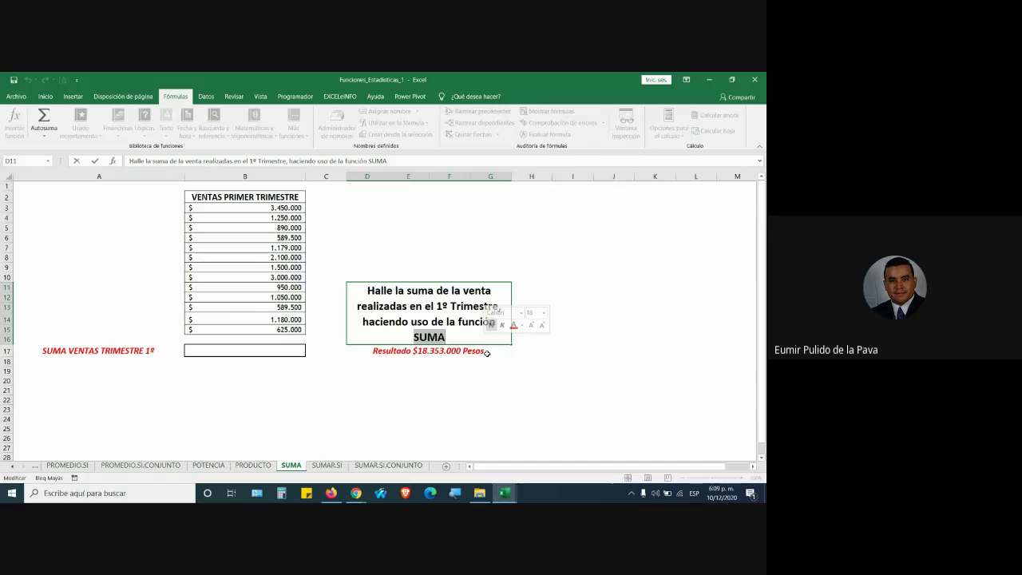
click(277, 352)
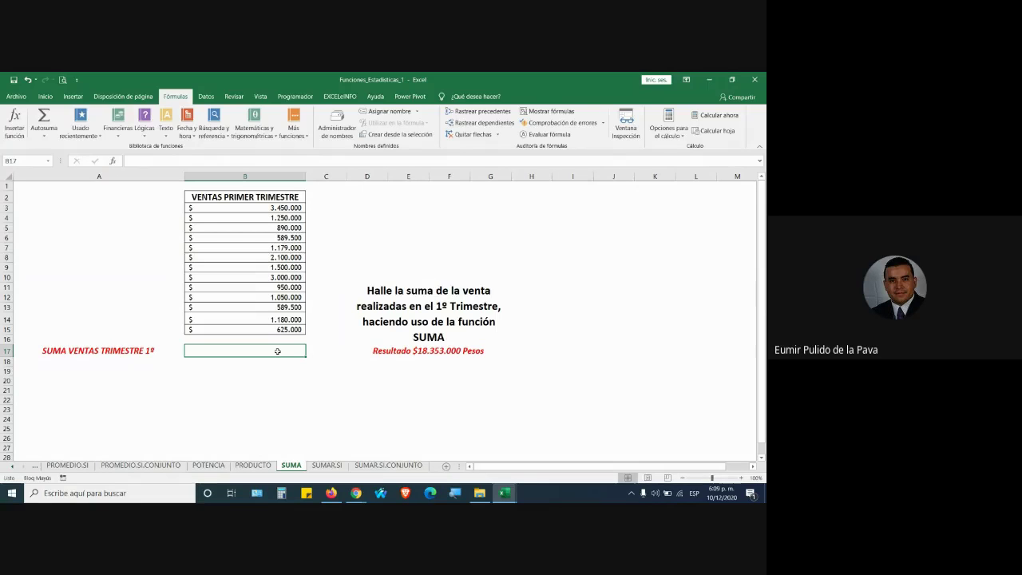
Select total cell B17 and enlarge its font toward size 22
drag(244, 205, 254, 330)
click(257, 351)
click(45, 97)
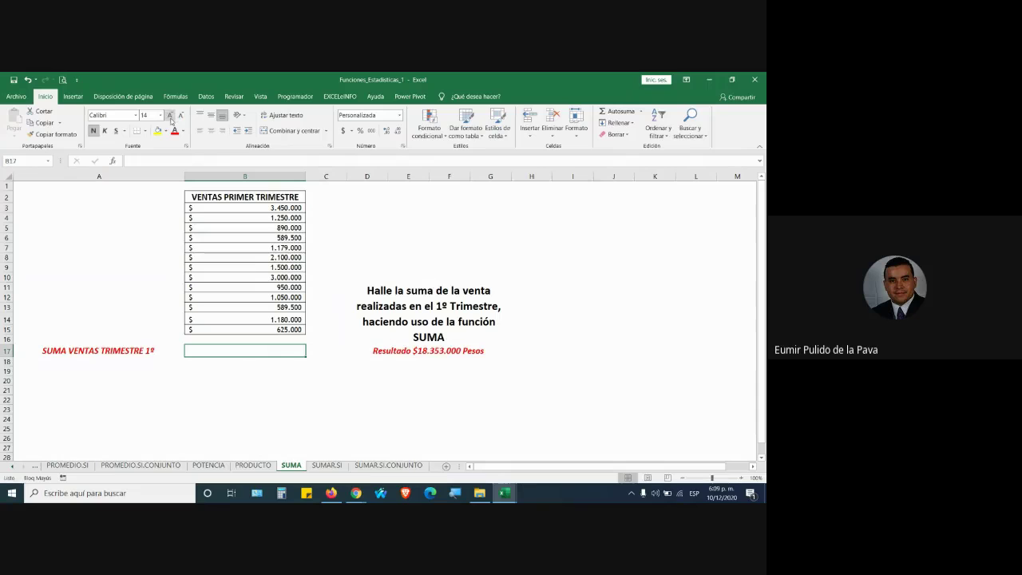
click(170, 116)
click(170, 116)
click(170, 116)
click(170, 116)
Admit the person waiting to join the video meeting, then return to the workbook and reselect B17
mouse_move(355, 493)
click(313, 452)
click(486, 196)
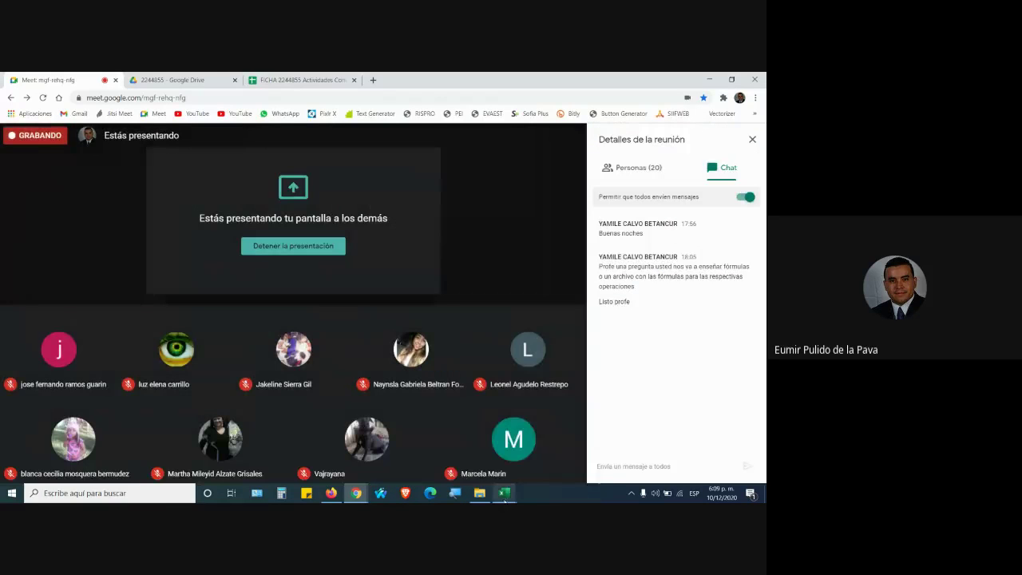
mouse_move(504, 492)
click(539, 466)
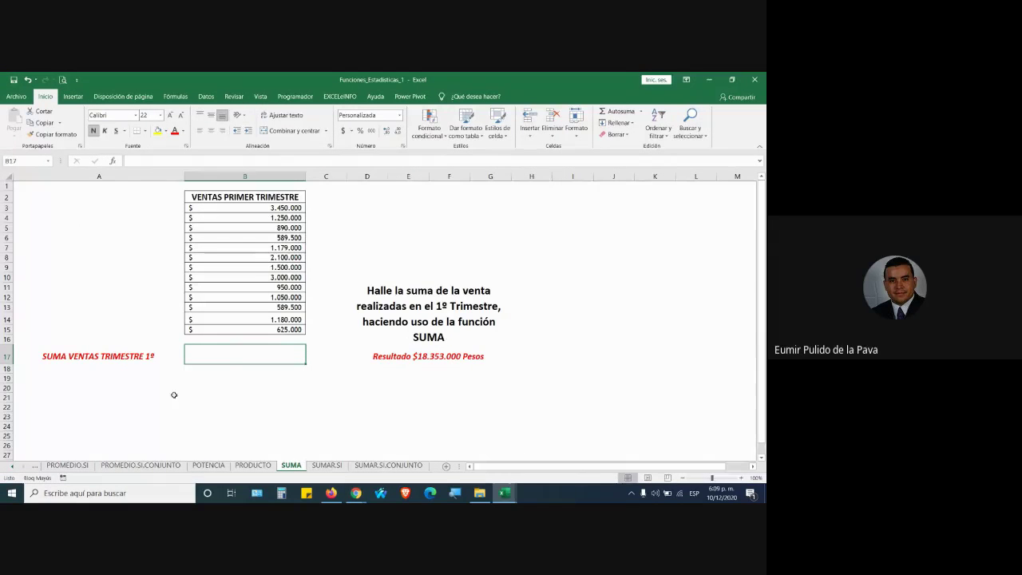
click(250, 388)
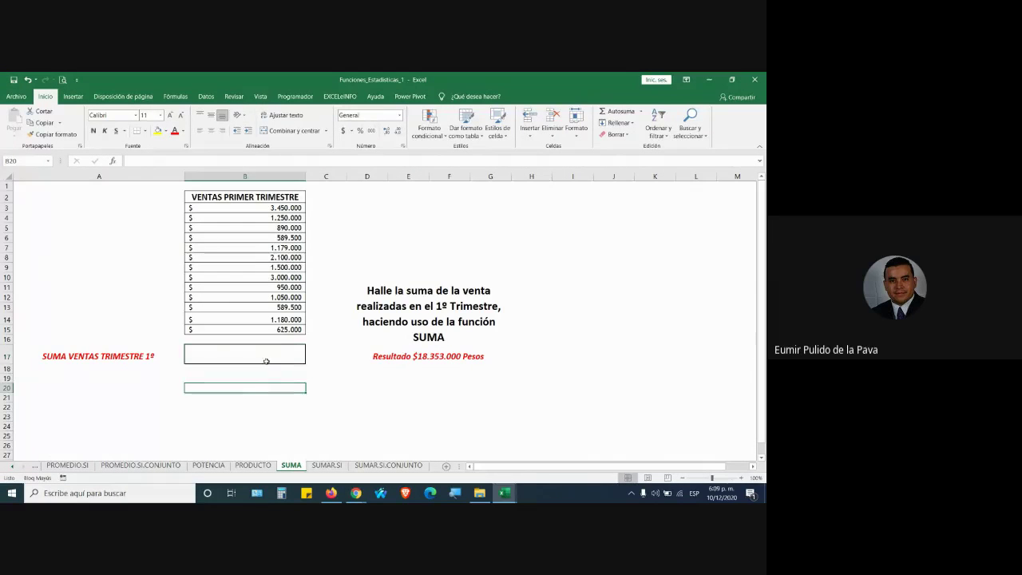
click(265, 358)
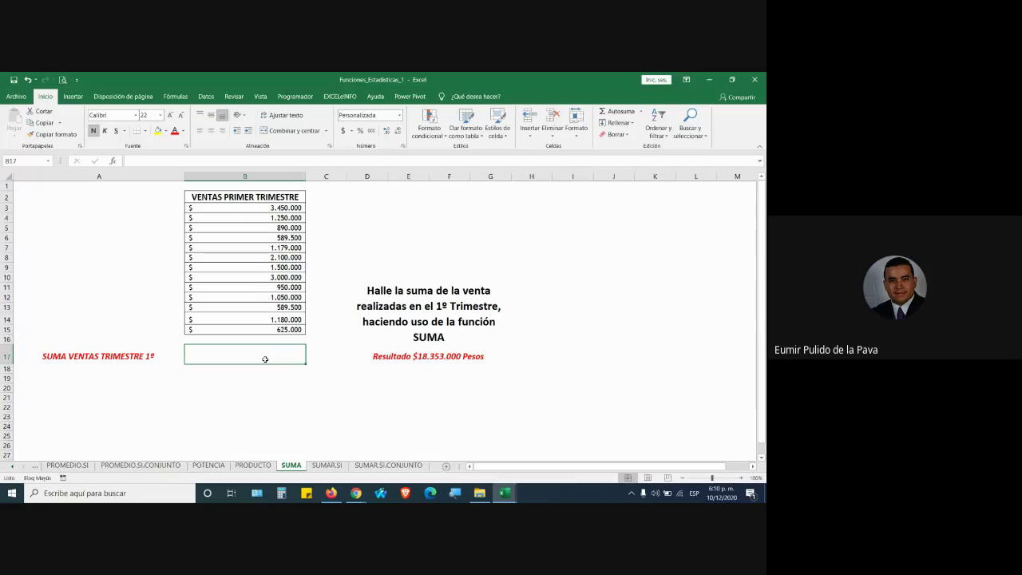
Enter =SUMA(B3:B16) in B17 with Autosuma, giving $ 18.353.000
click(248, 439)
click(135, 417)
click(269, 387)
click(364, 423)
click(285, 359)
click(272, 377)
click(257, 356)
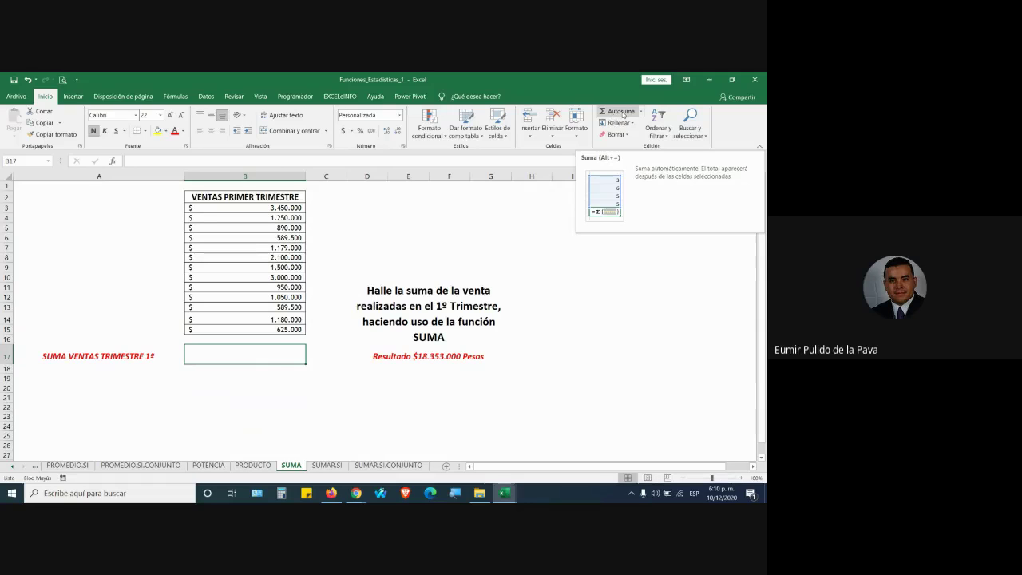
click(621, 112)
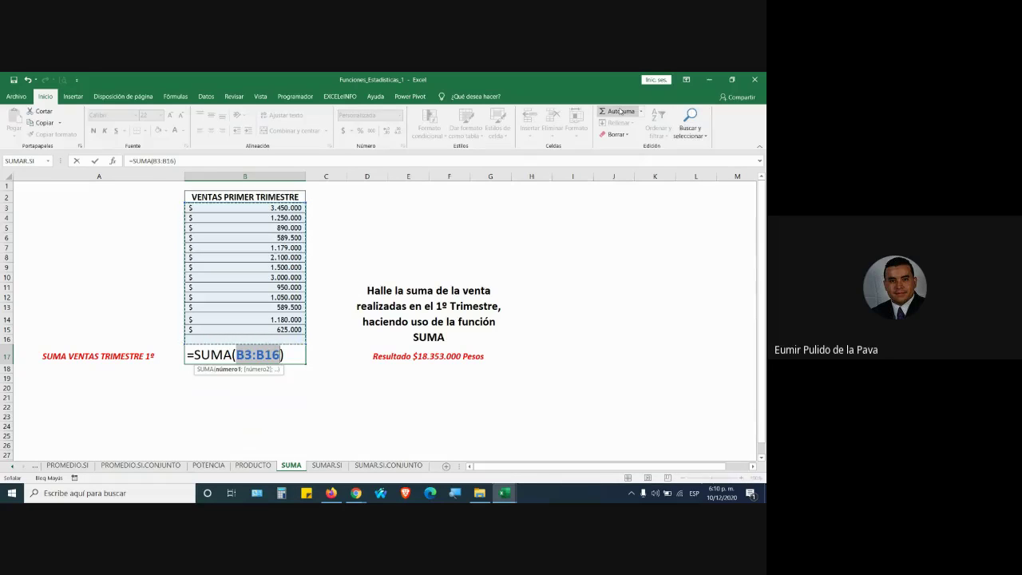
key(Return)
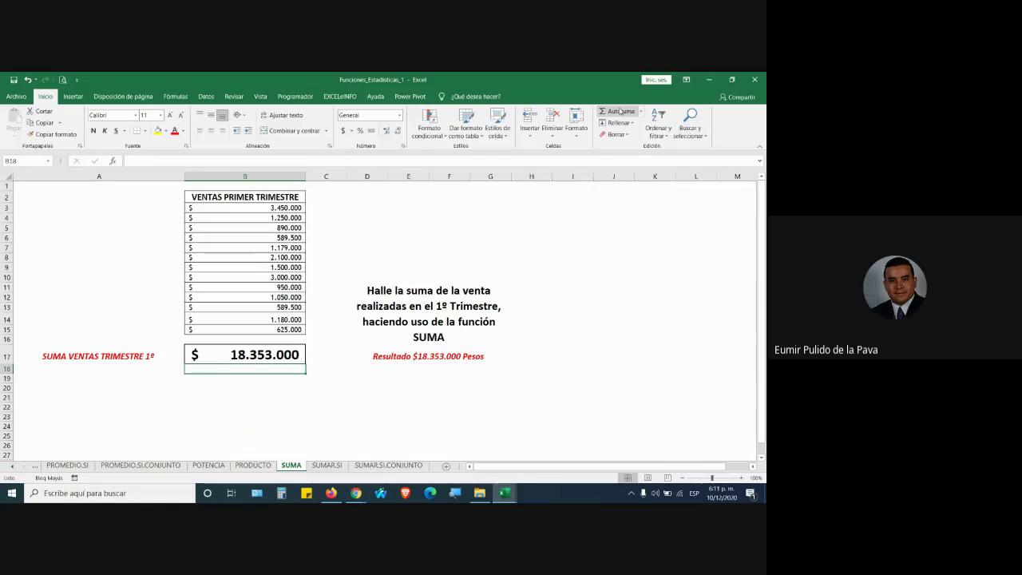
Clear B17 and insert a new Autosuma from the Fórmulas tab
key(Up)
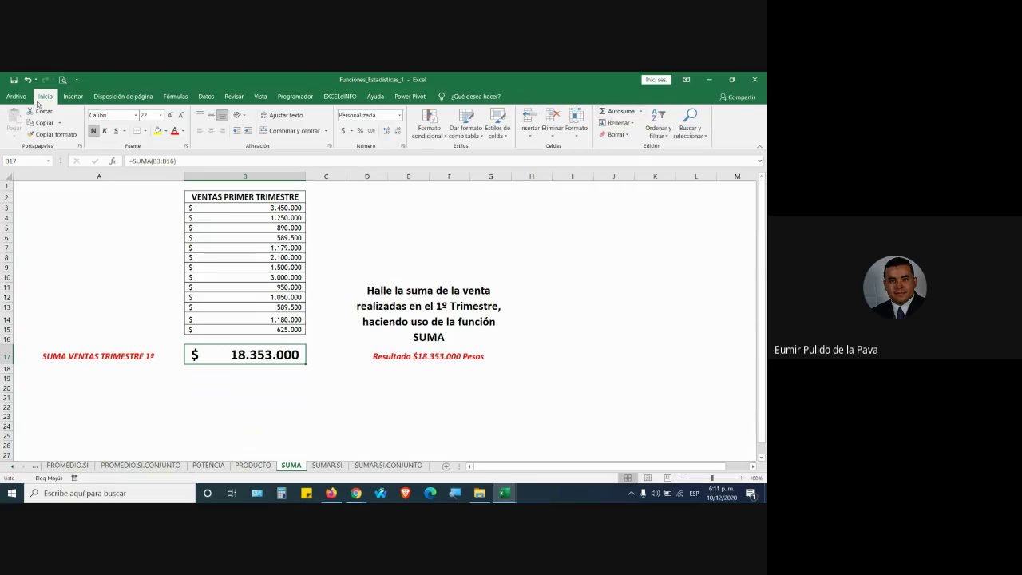
click(175, 97)
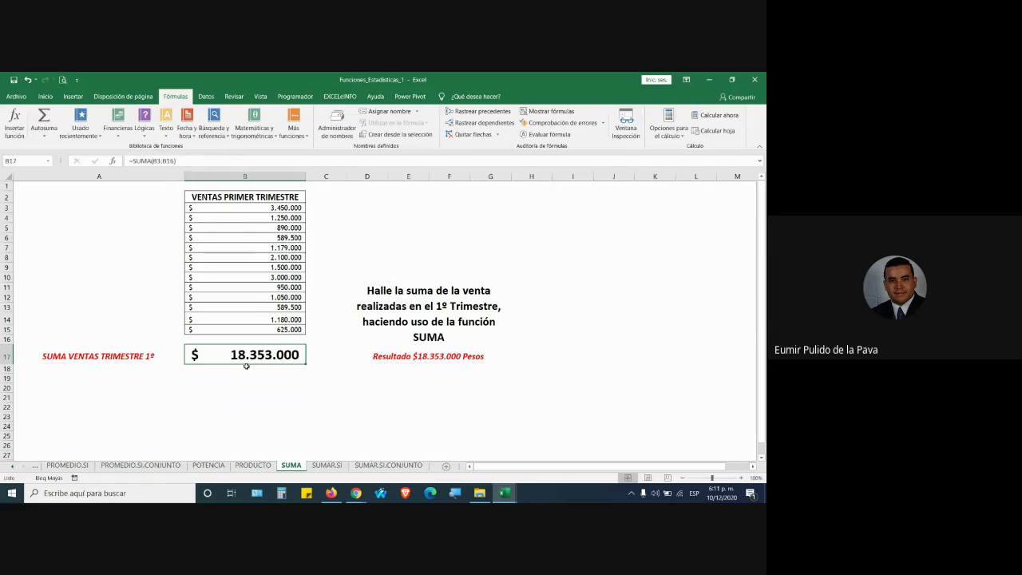
key(Delete)
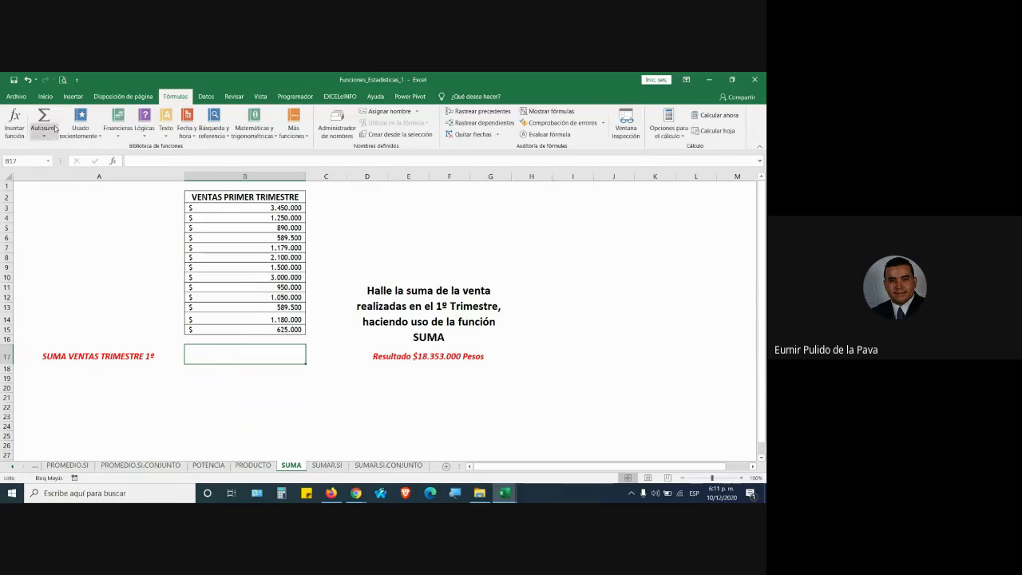
click(50, 118)
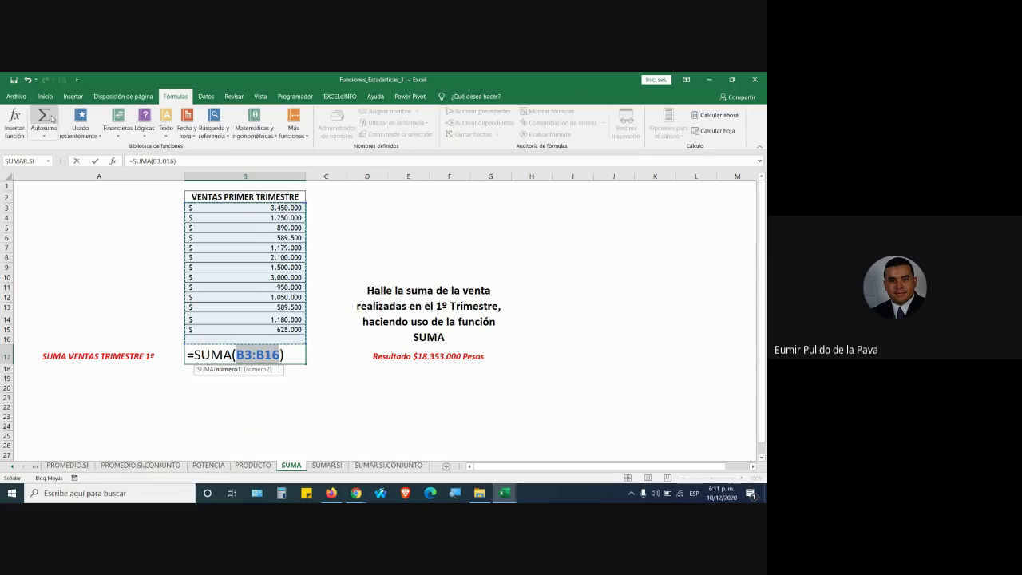
Admit the person waiting to join the video meeting and return to Excel
click(358, 494)
click(302, 449)
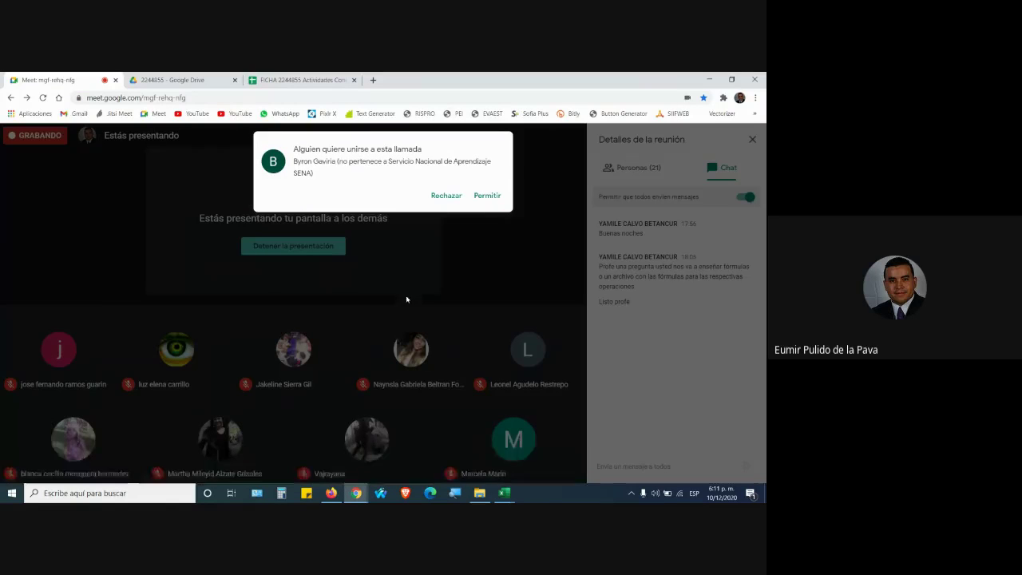
click(487, 196)
mouse_move(504, 492)
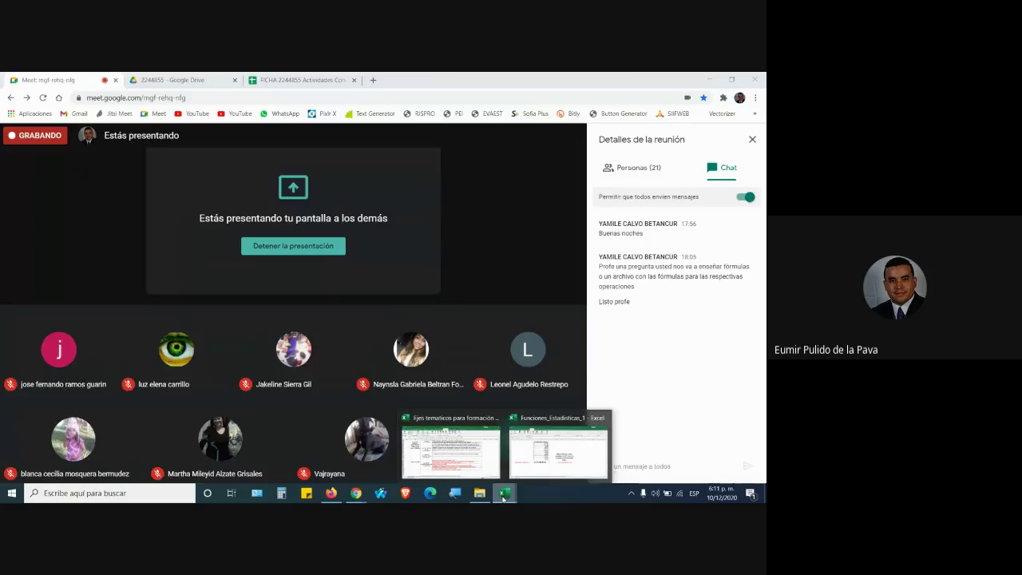
click(539, 460)
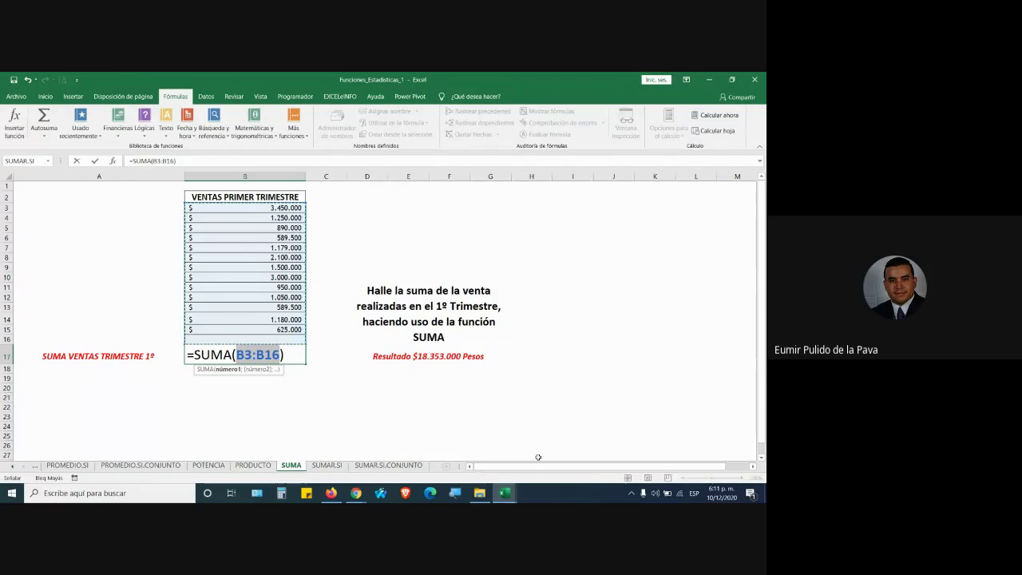
Confirm =SUMA(B3:B16) in B17, showing $ 18.353.000, then reopen it for editing
key(Return)
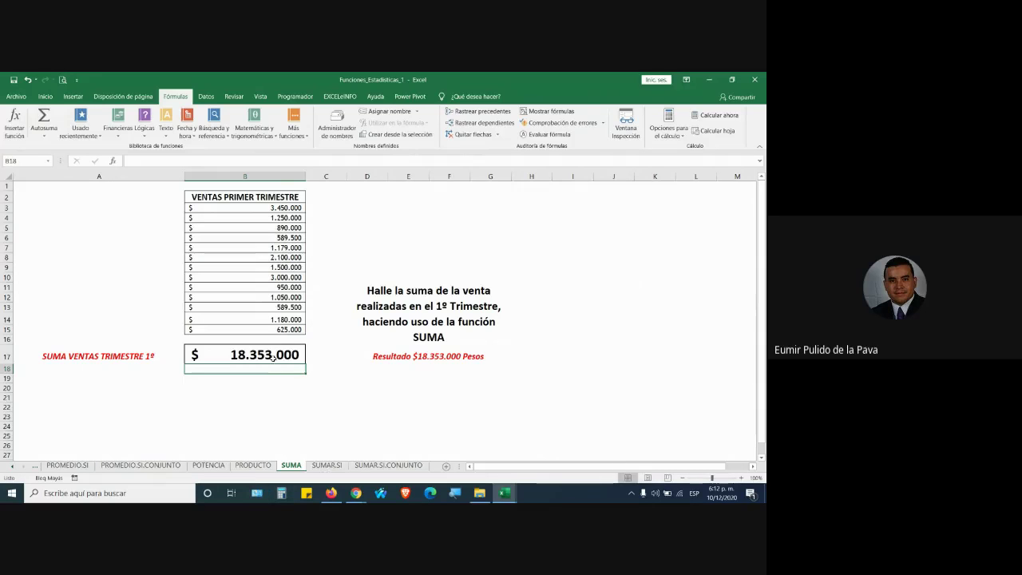
key(Up)
key(F2)
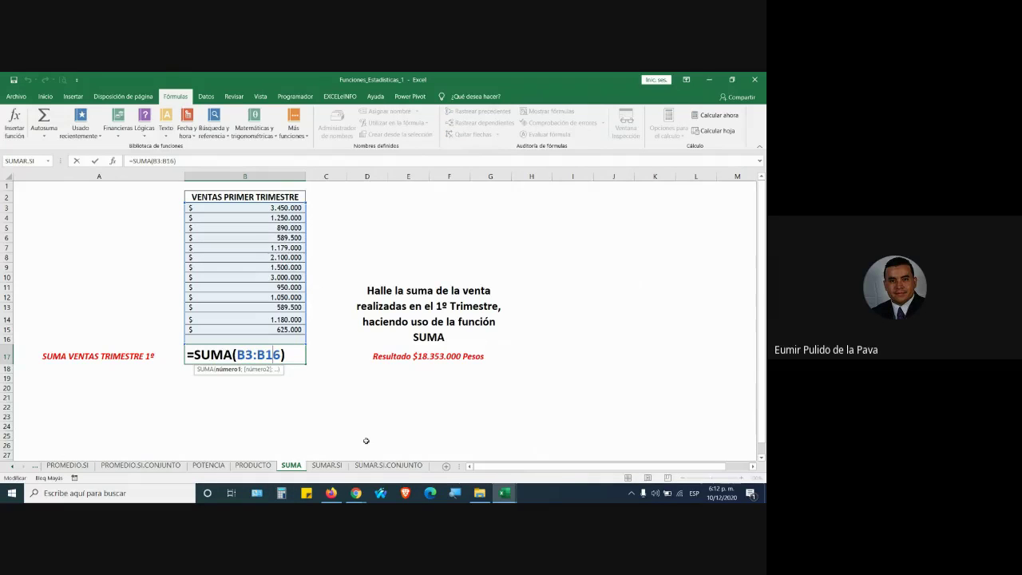
click(454, 492)
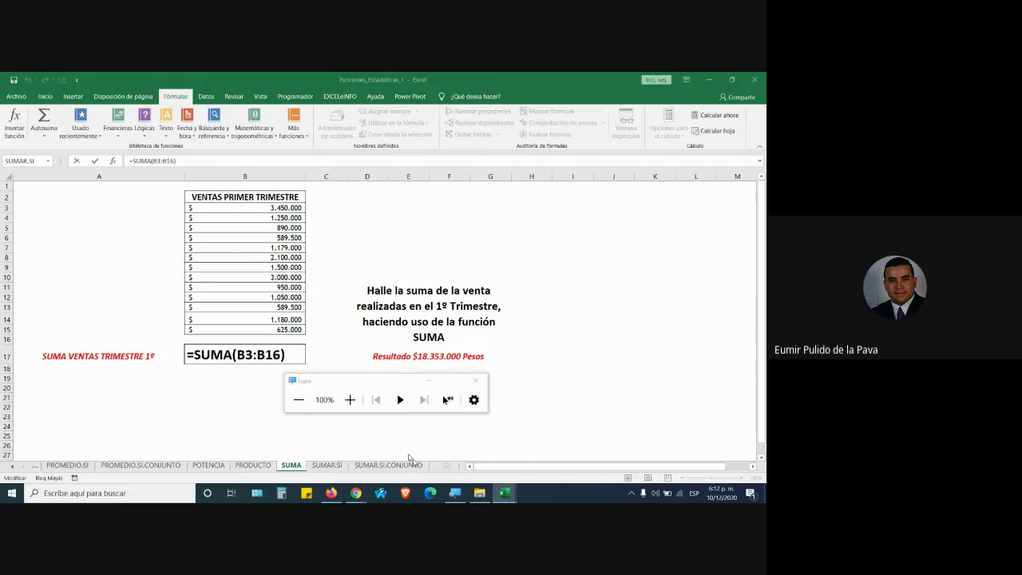
click(349, 399)
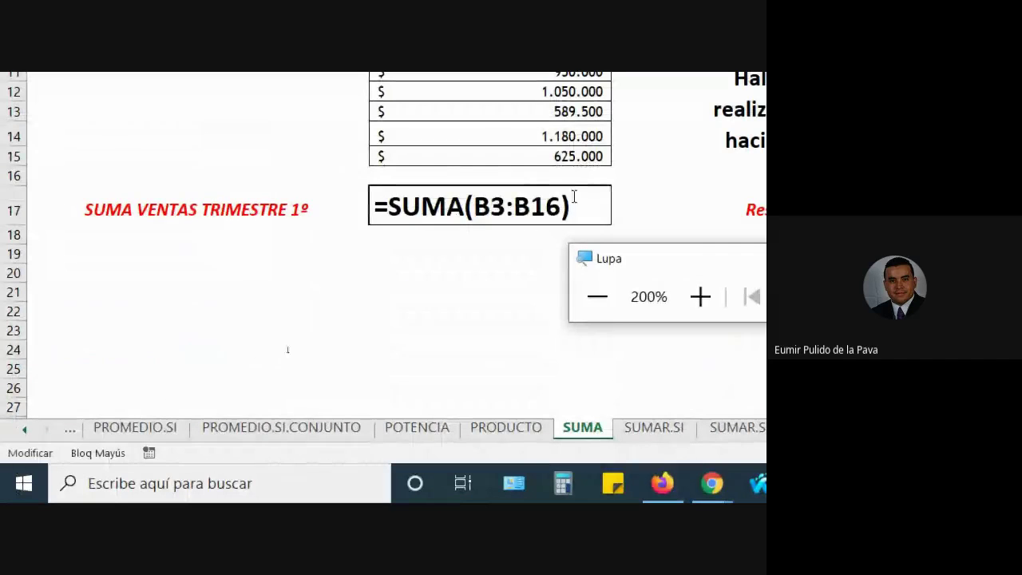
click(691, 256)
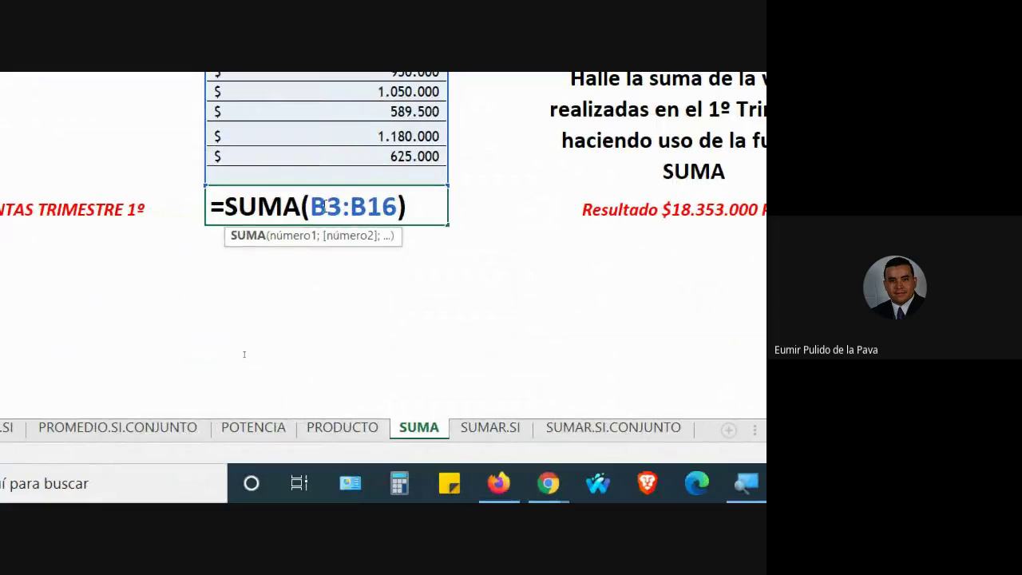
drag(236, 355, 276, 358)
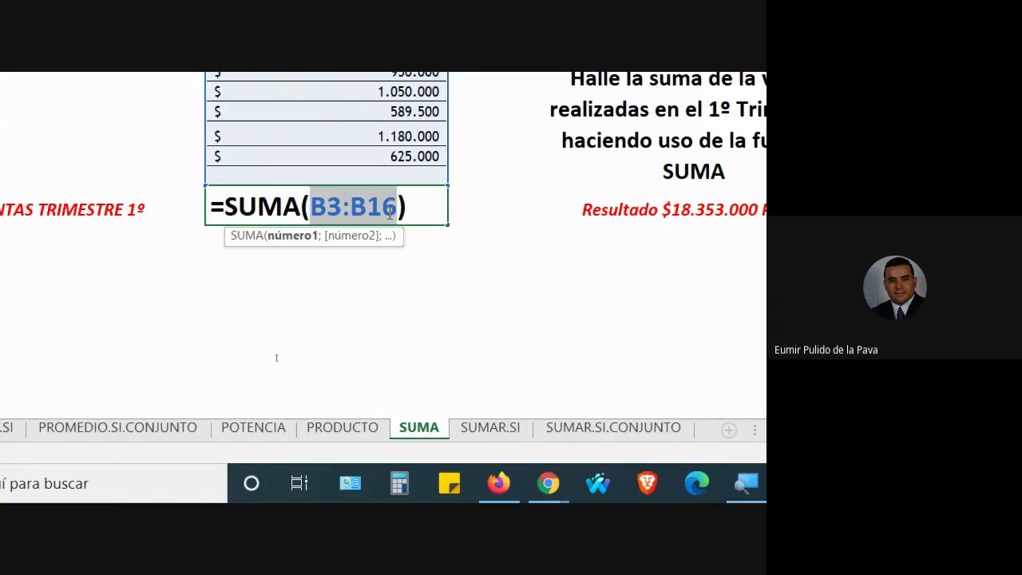
click(546, 488)
click(439, 399)
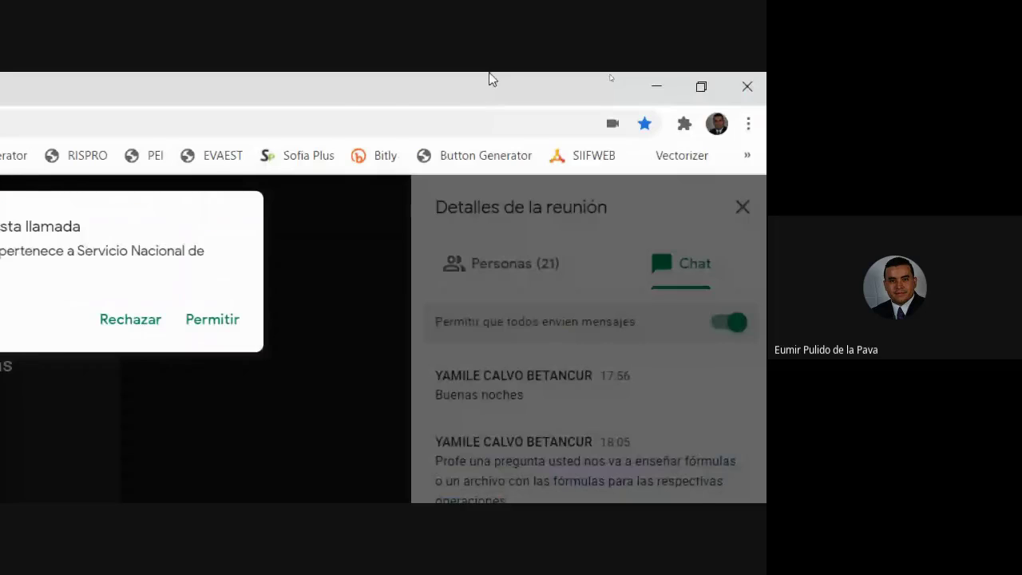
click(485, 258)
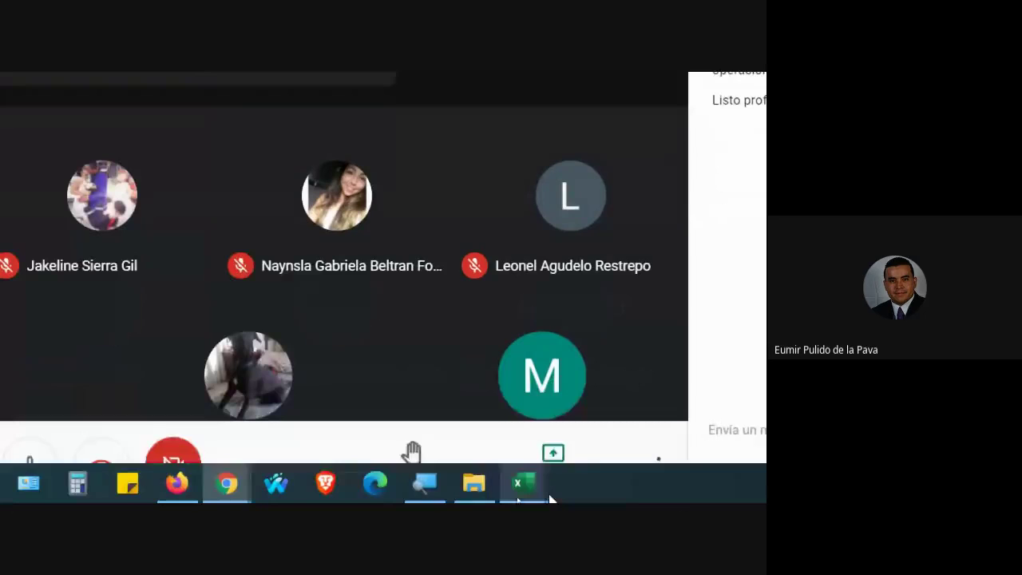
mouse_move(531, 491)
click(556, 459)
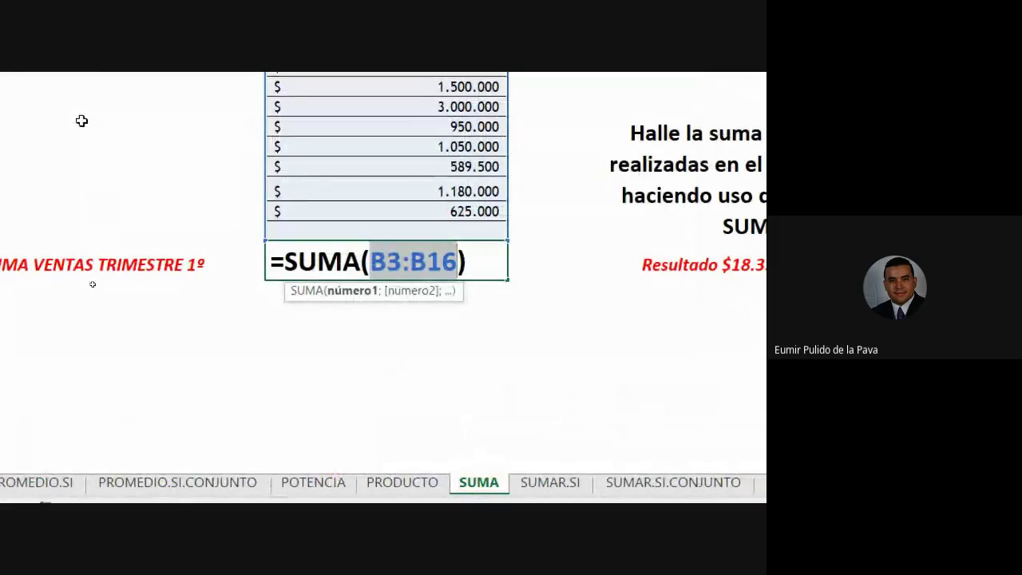
Delete the =SUMA(B3:B16) formula in B17 and begin a new entry with '='
key(Right)
key(Right)
key(BackSpace)
key(BackSpace)
key(BackSpace)
key(BackSpace)
key(BackSpace)
key(BackSpace)
key(BackSpace)
key(BackSpace)
key(BackSpace)
key(BackSpace)
key(BackSpace)
key(BackSpace)
key(BackSpace)
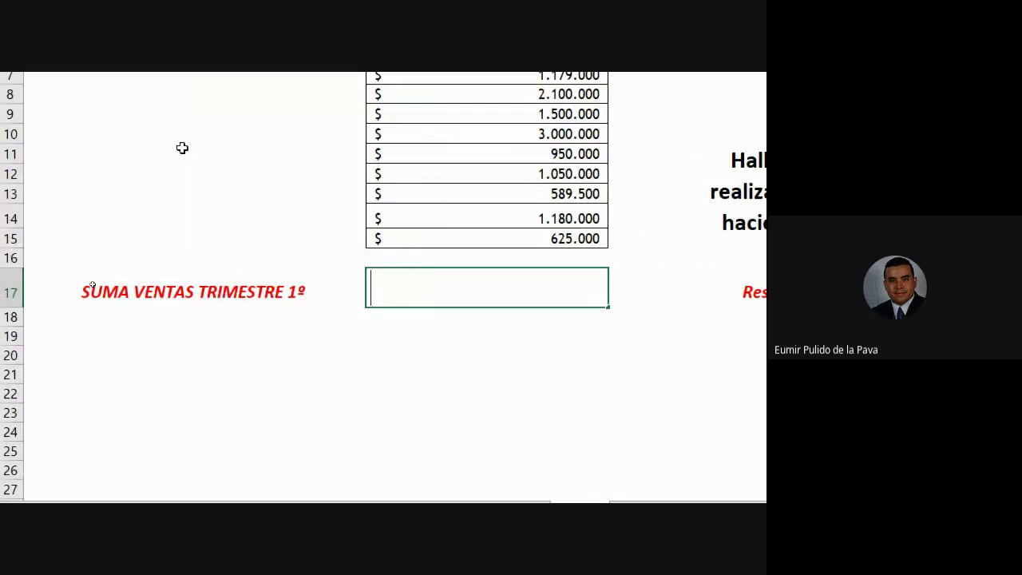
text(=)
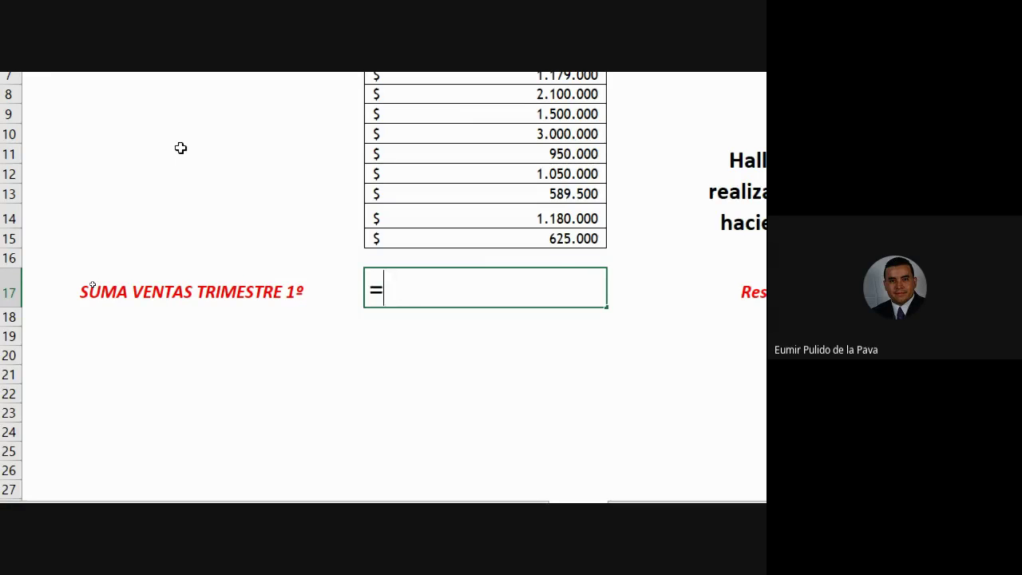
Replace the equals sign in B17 with a plus sign to start the addition
key(BackSpace)
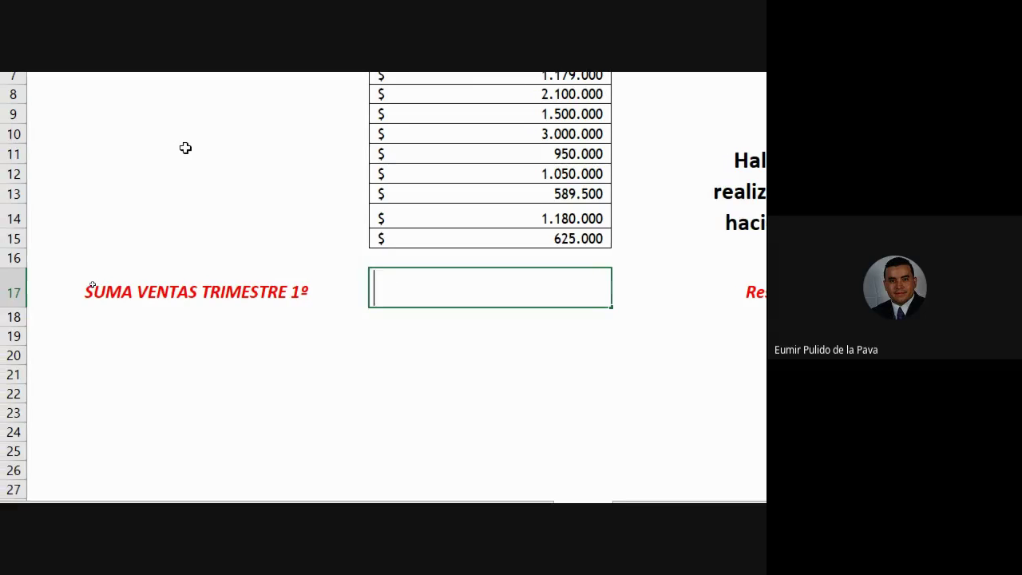
text(+)
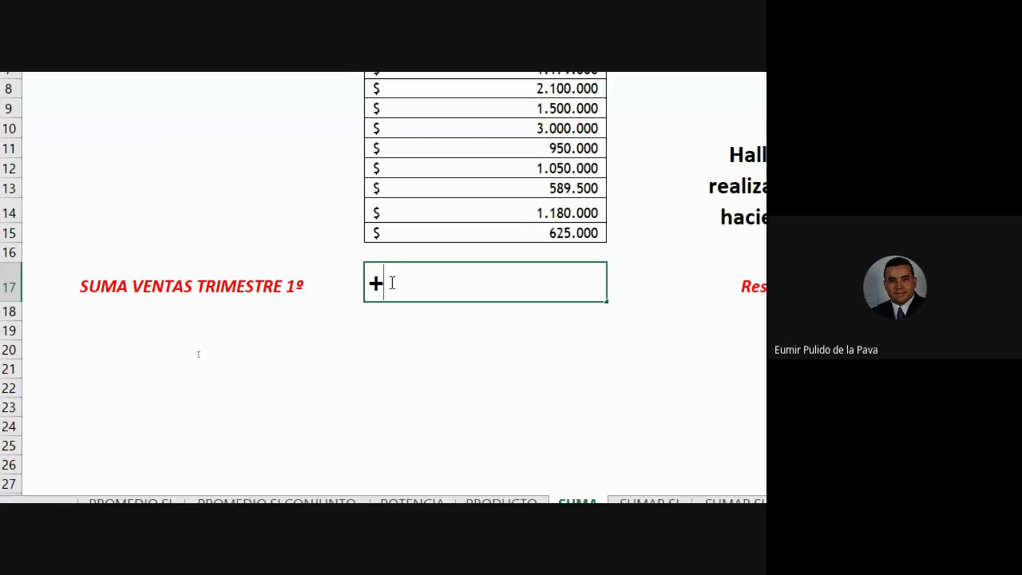
drag(392, 283, 367, 284)
key(Left)
key(shift+Right)
click(399, 290)
Add cells B14 and B15 to the formula, building +B14+B15
click(494, 211)
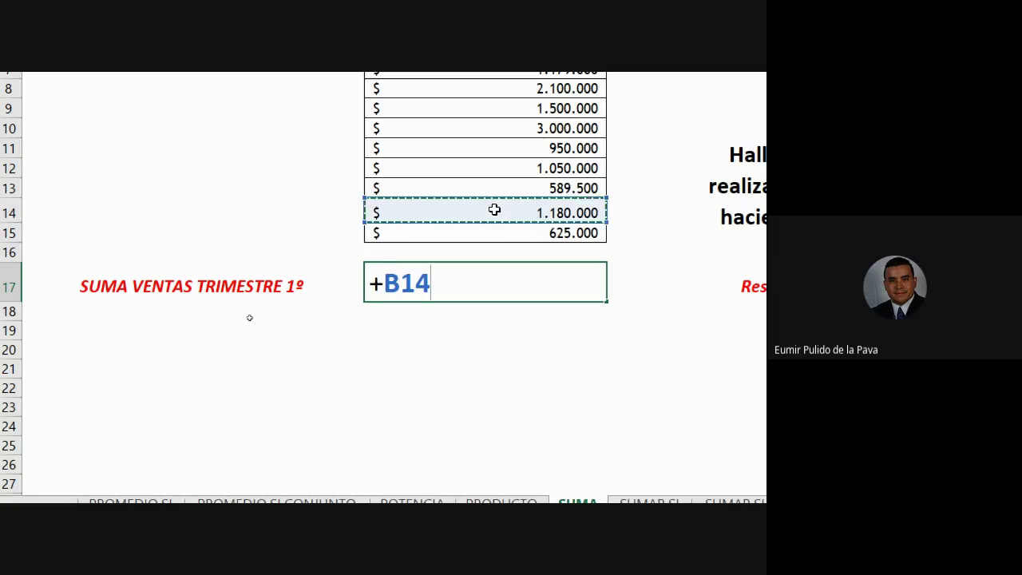
text(+)
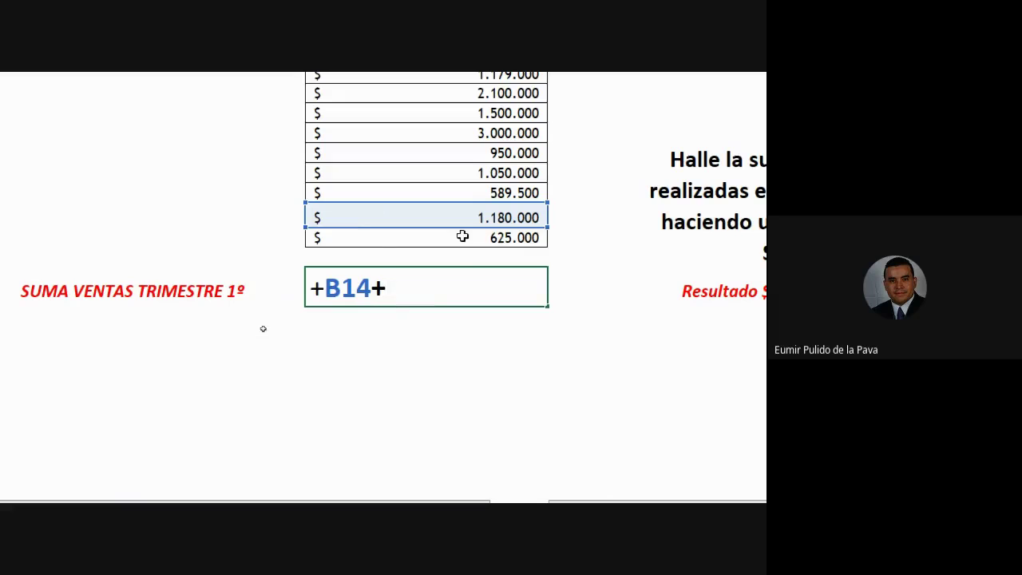
click(511, 232)
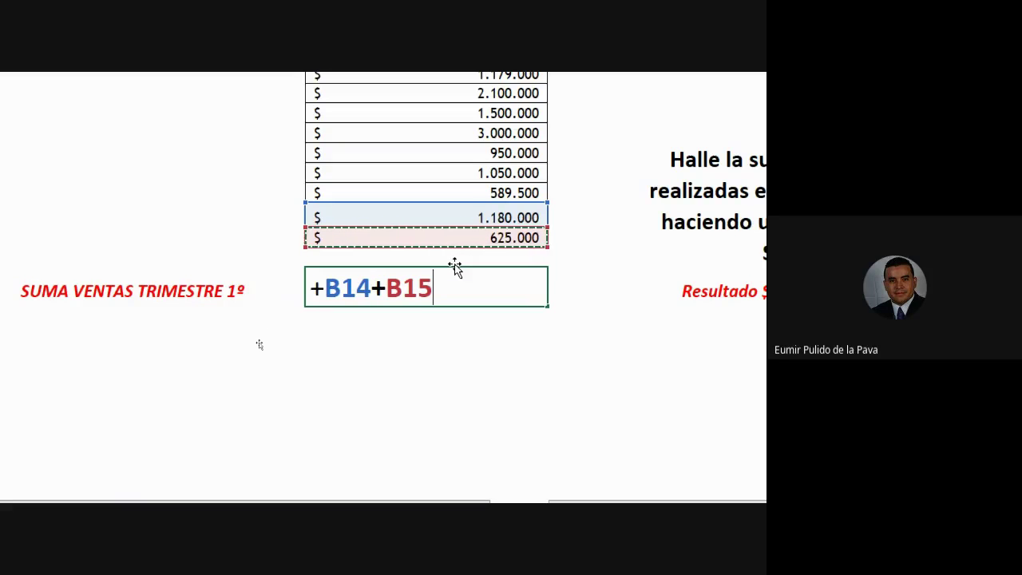
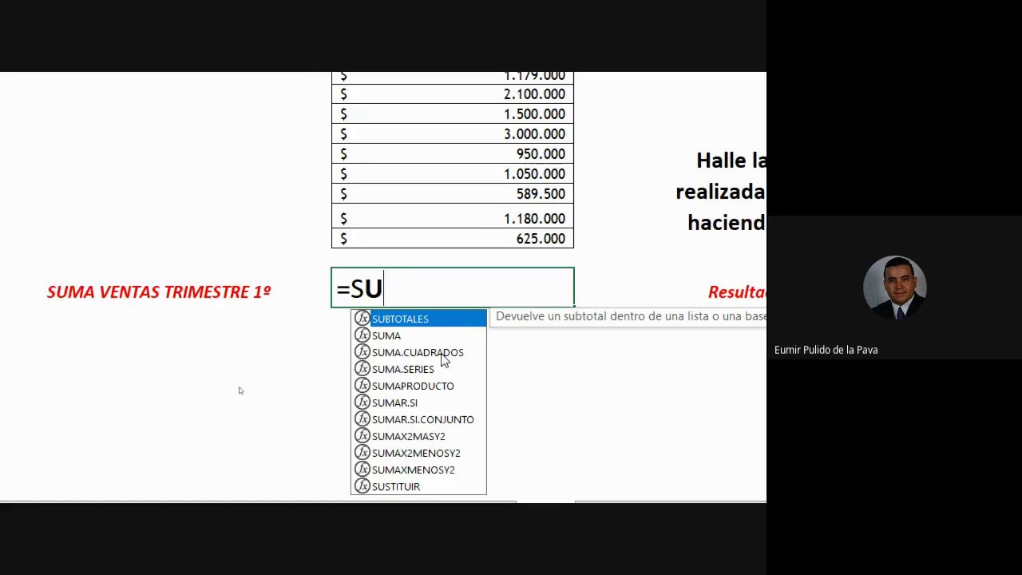
Replace the partial entry in B17 with =ZUM, which brings up no suggestions, then clear it
text(M)
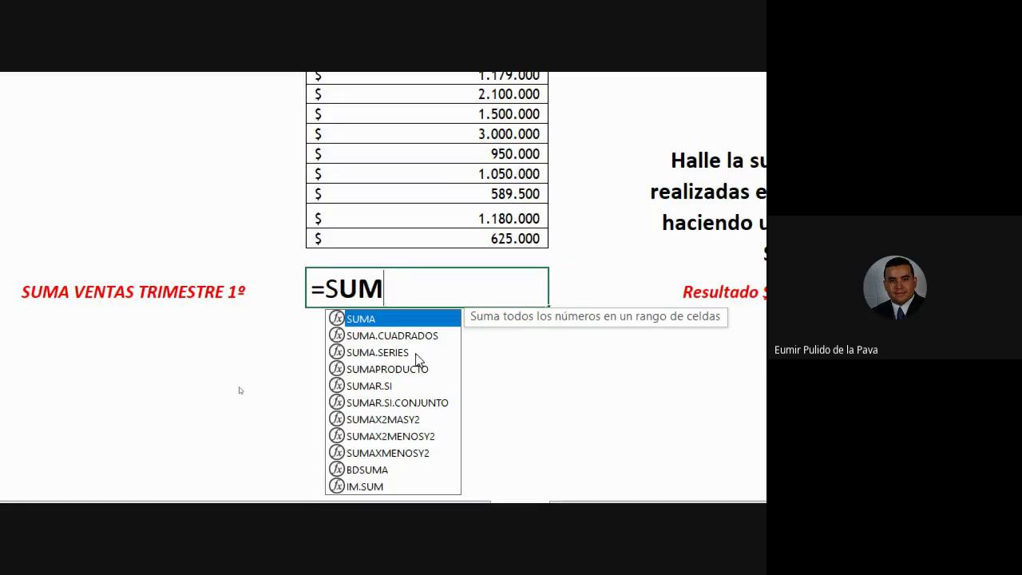
key(BackSpace)
key(BackSpace)
key(BackSpace)
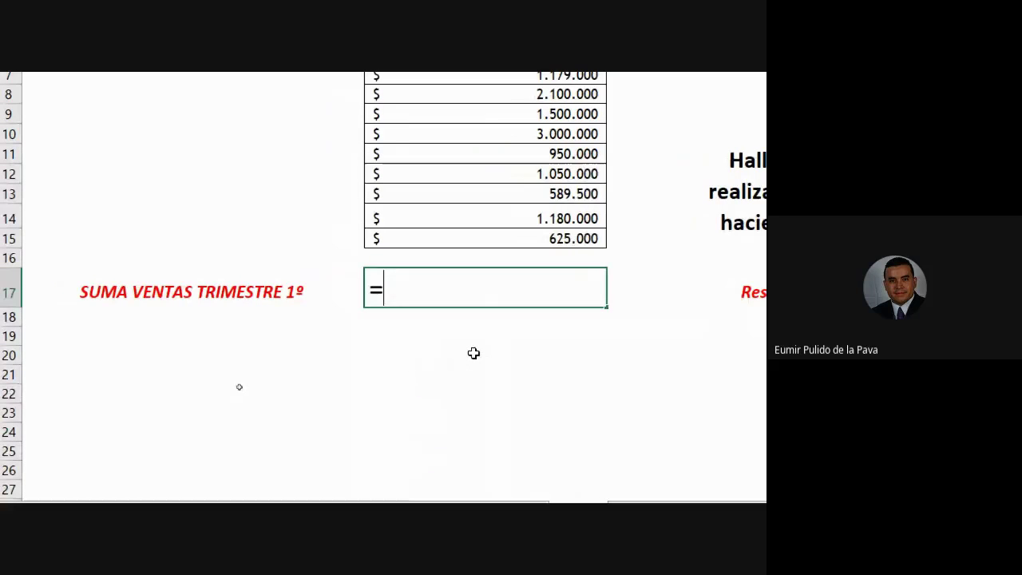
text(Z)
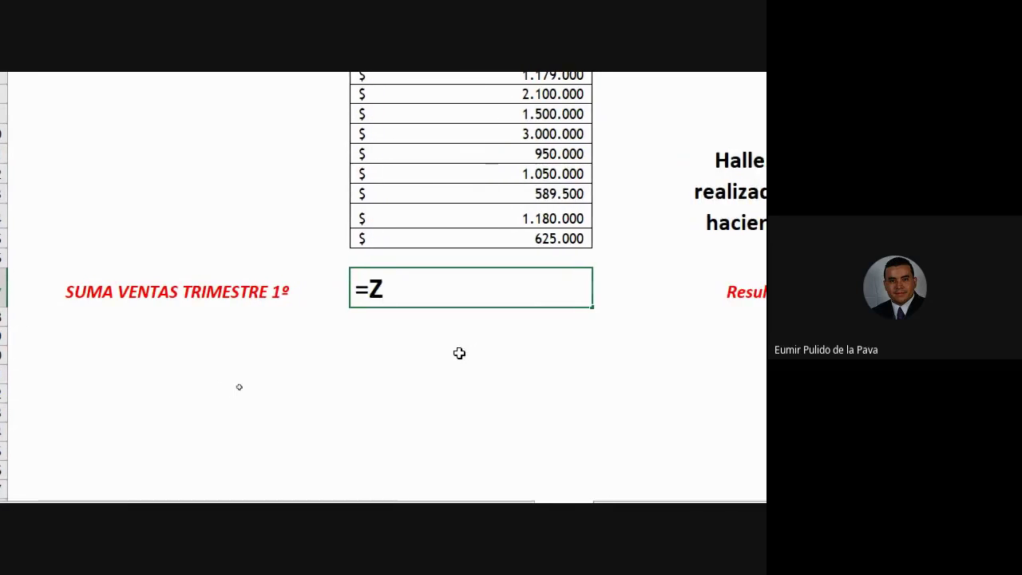
text(UM)
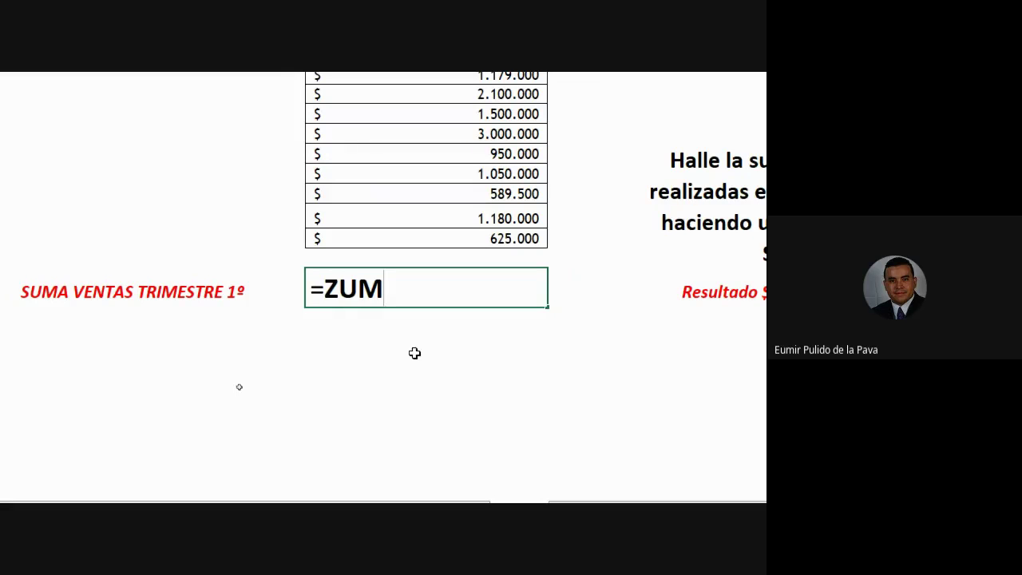
key(BackSpace)
key(BackSpace)
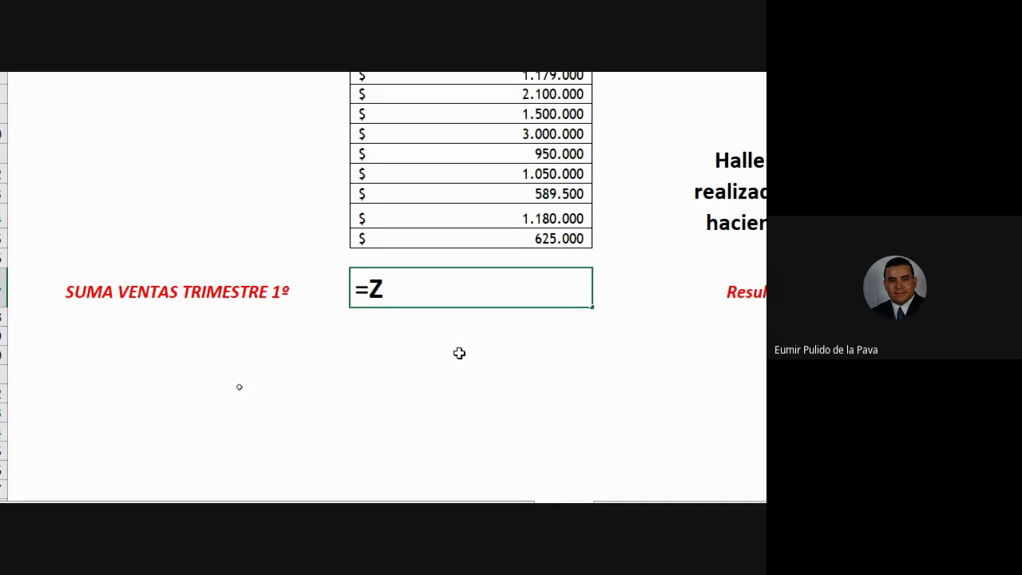
key(BackSpace)
Try the starting letters D, Y, I and S in turn, then retype =ZUM
text(D)
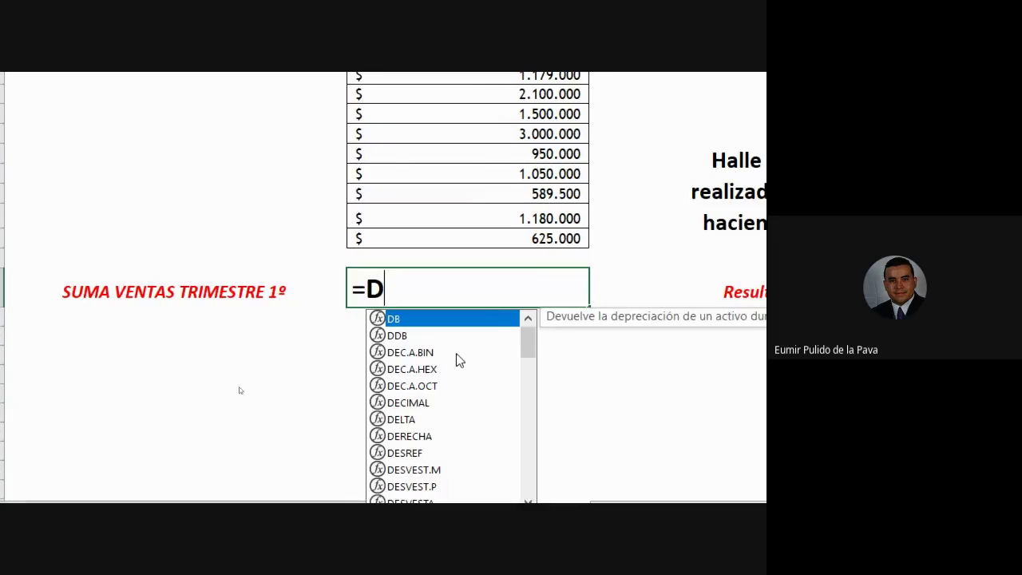
key(BackSpace)
text(Y)
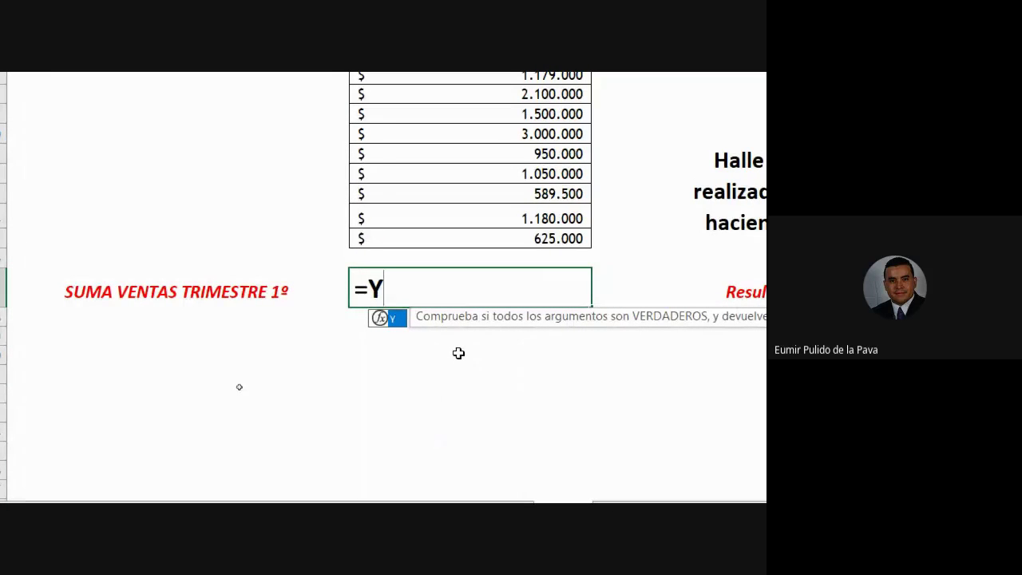
key(BackSpace)
text(I)
key(BackSpace)
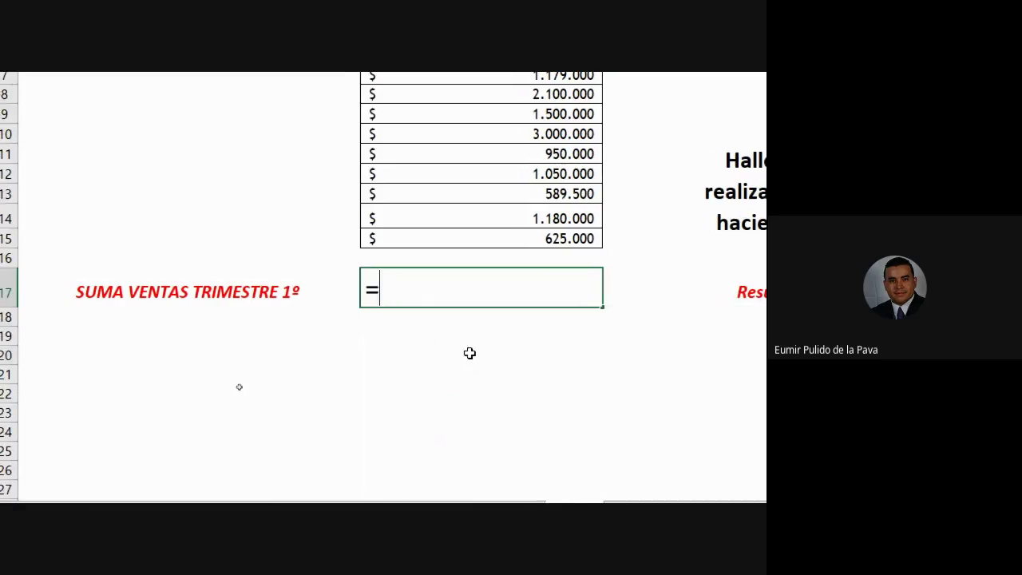
text(S)
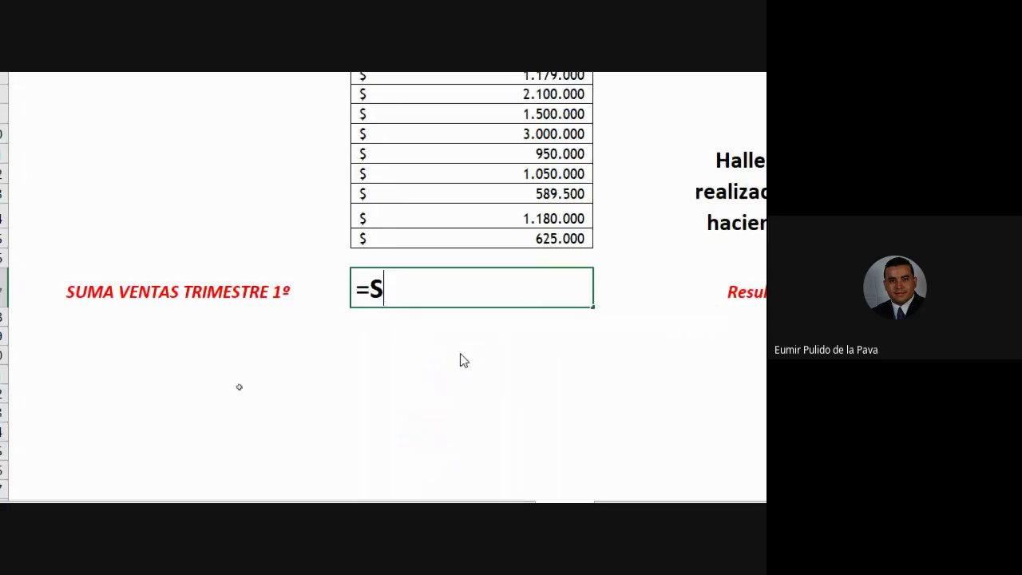
key(BackSpace)
text(Z)
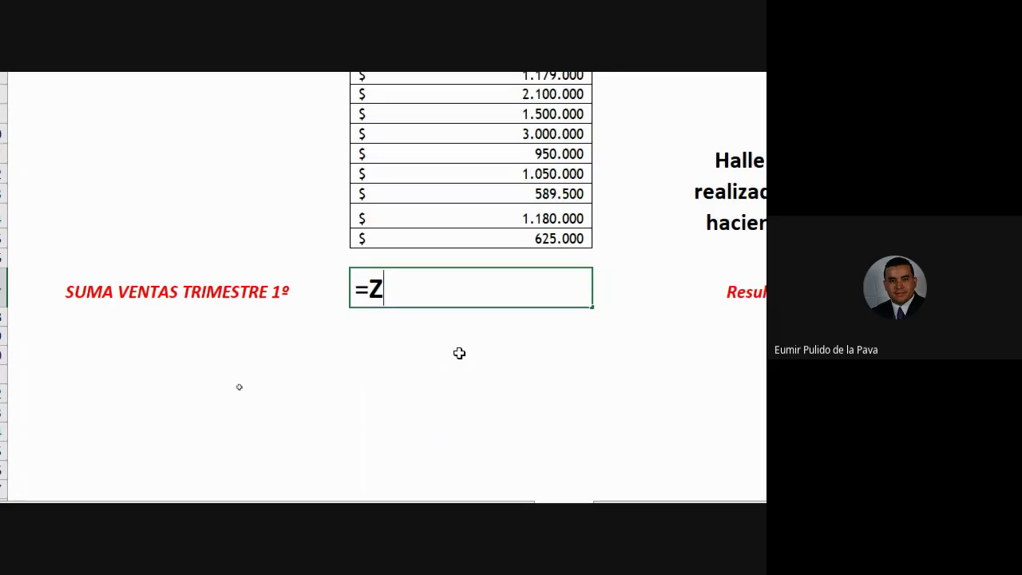
text(UM)
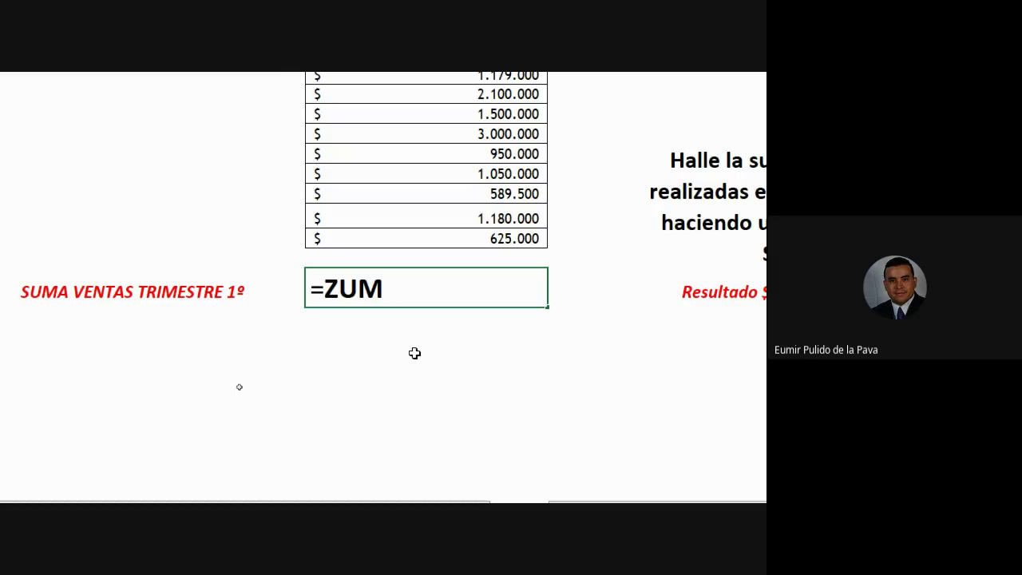
Trim B17 to =S, removing a stray 2, so S functions like SEC and SECH are suggested
key(BackSpace)
key(BackSpace)
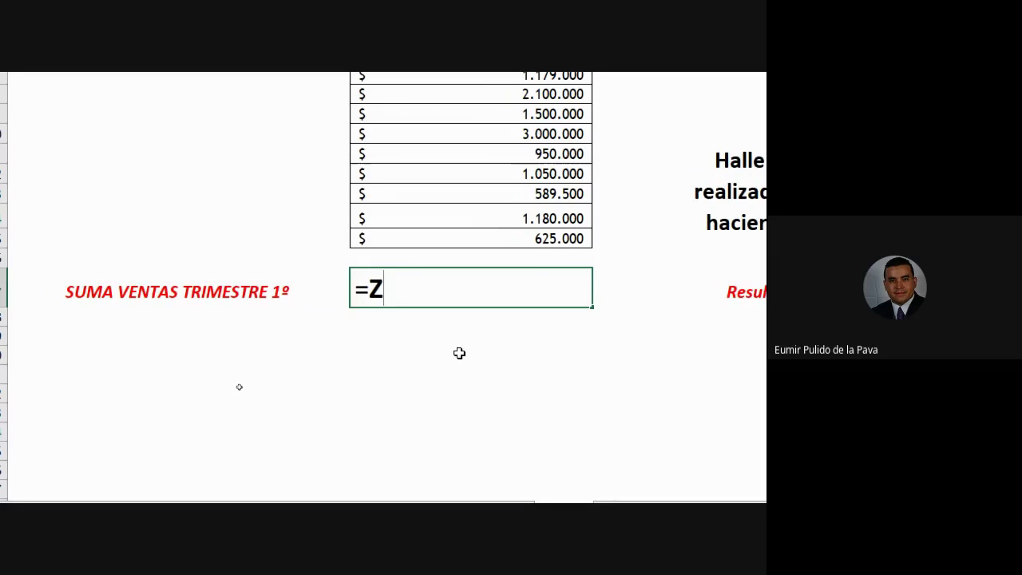
key(BackSpace)
text(S)
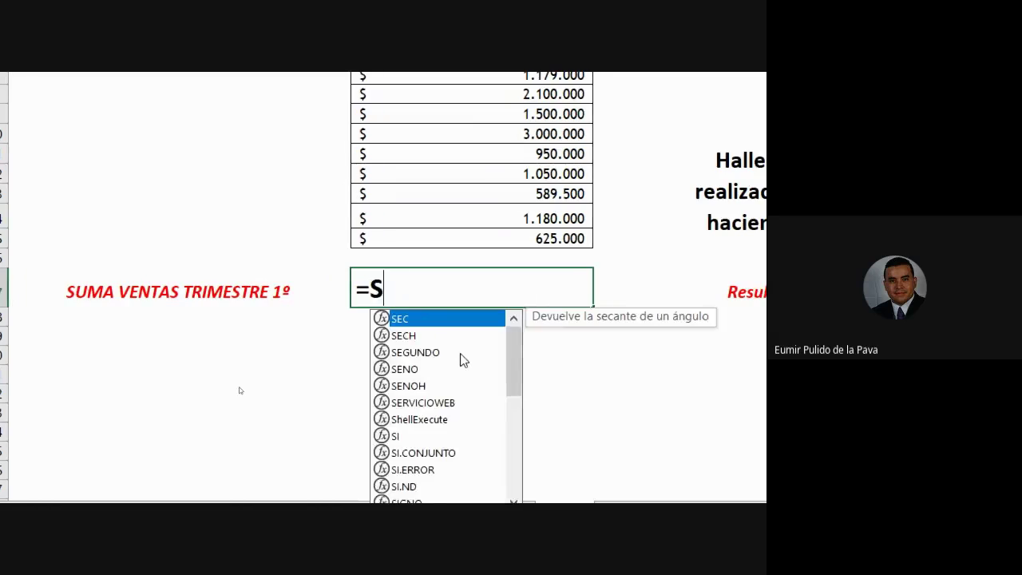
text(2)
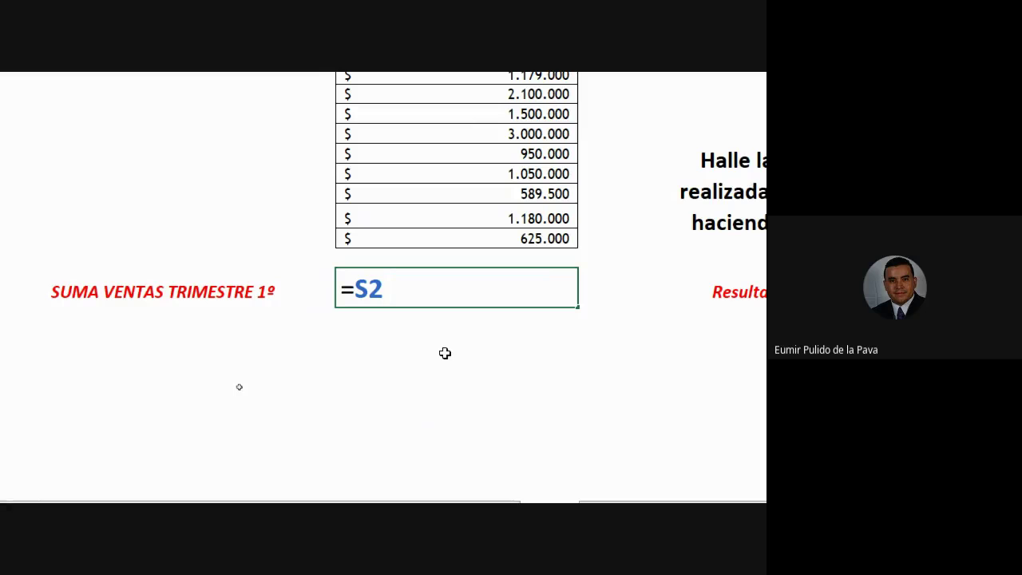
key(BackSpace)
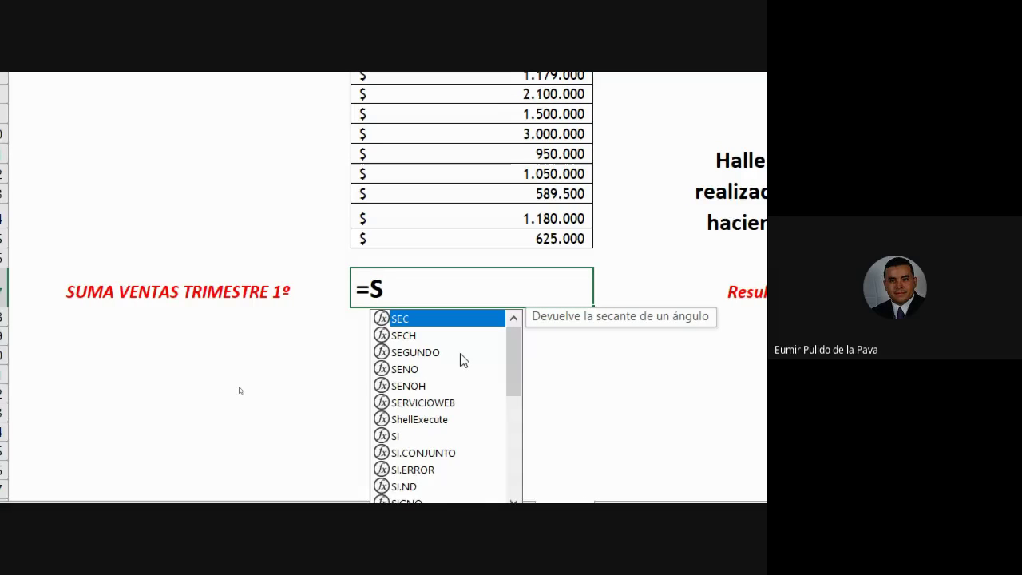
text(2)
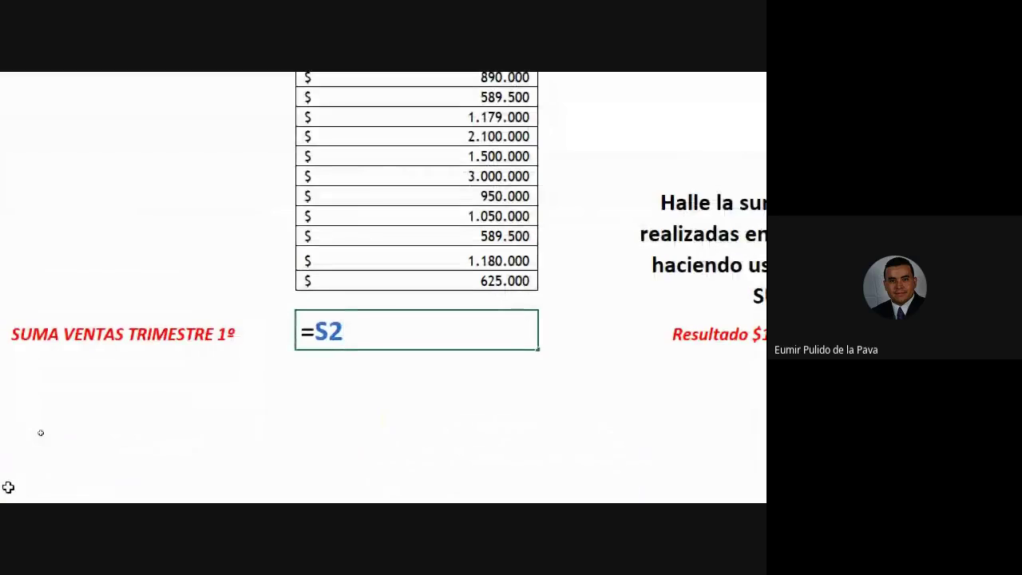
key(BackSpace)
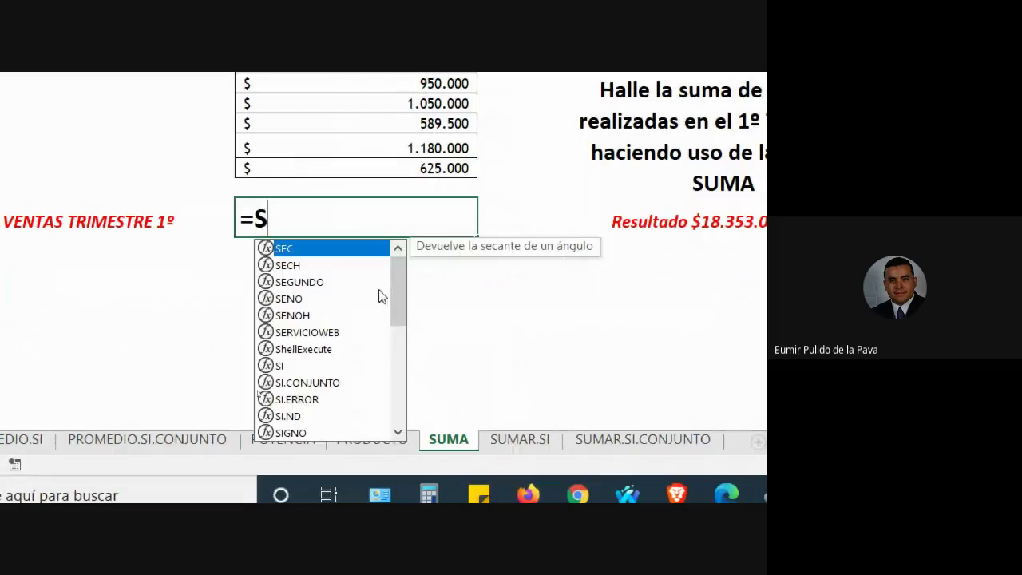
Narrow B17 to =SU and preview the SUMA and SUMAPRODUCTO function descriptions
drag(397, 307, 404, 272)
text(UMA)
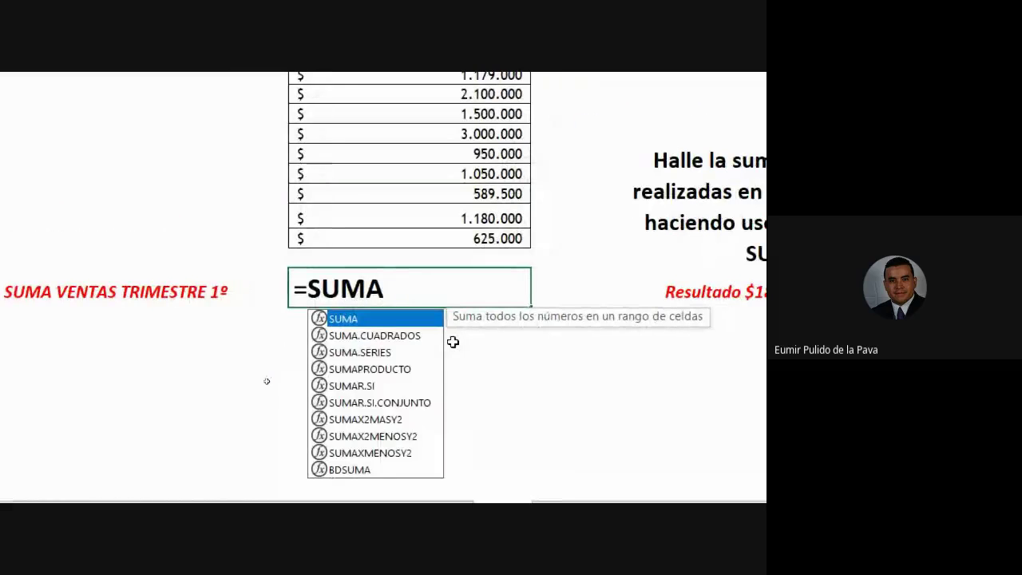
key(BackSpace)
key(BackSpace)
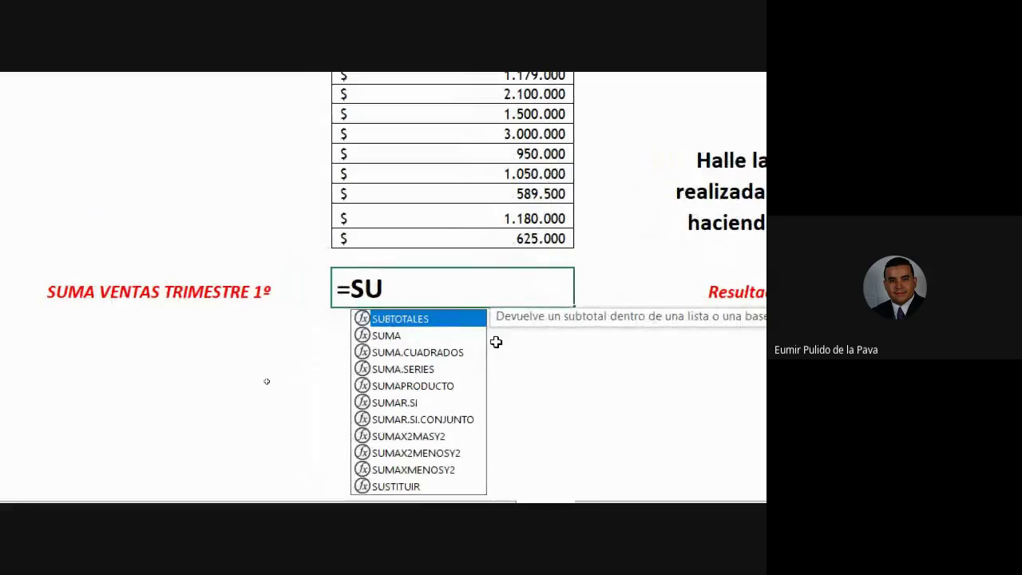
click(408, 340)
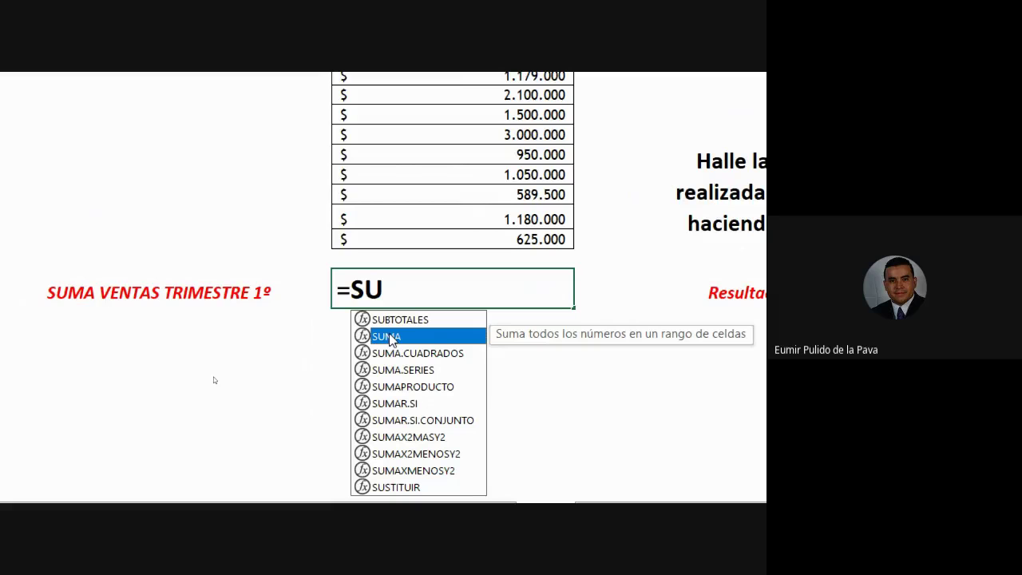
scroll(655, 429, right, 3)
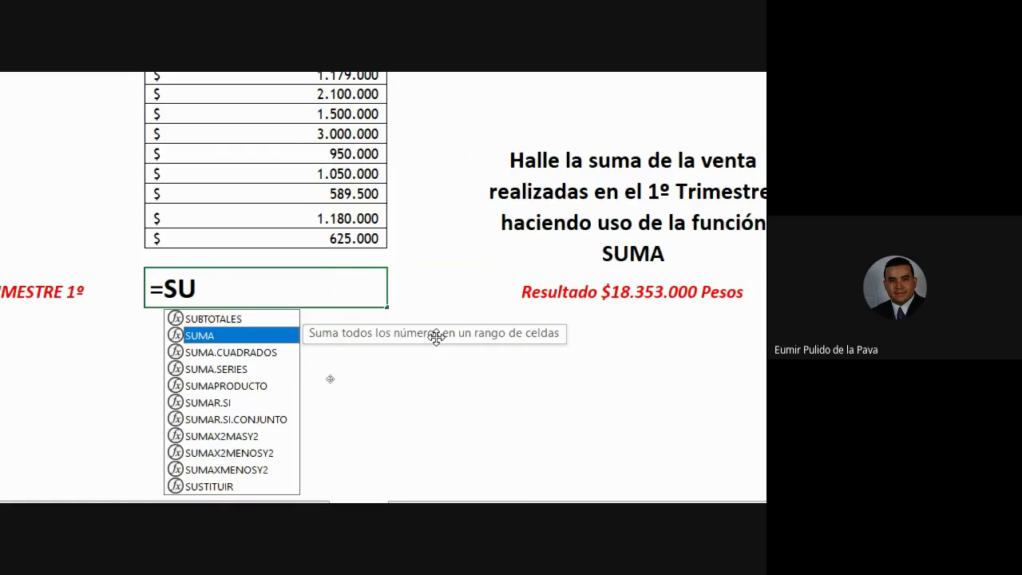
click(257, 390)
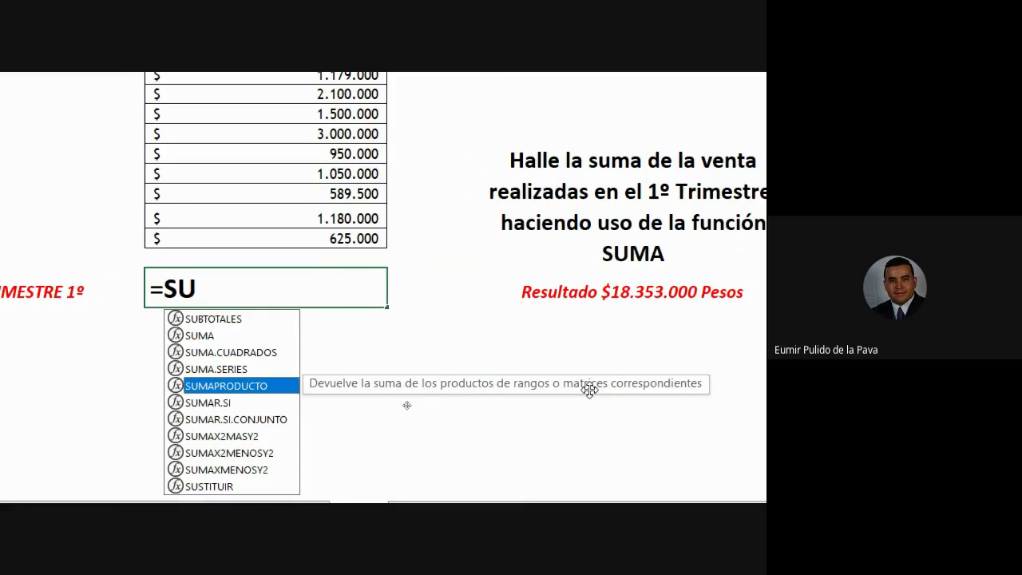
key(BackSpace)
key(BackSpace)
Type =INDI, compare the INDIRECTO and INDICE descriptions, then erase back to '='
text(IND)
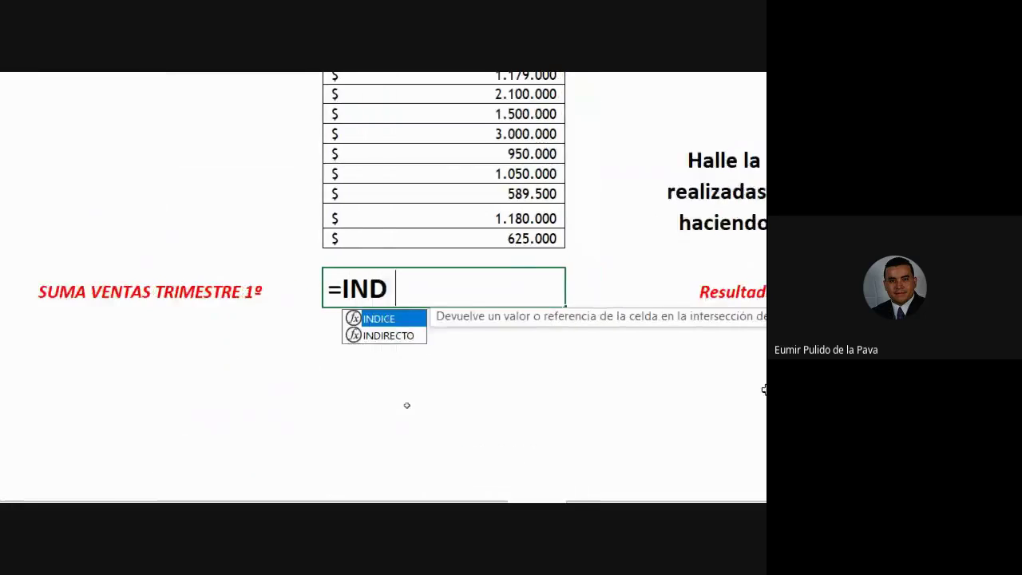
text(I)
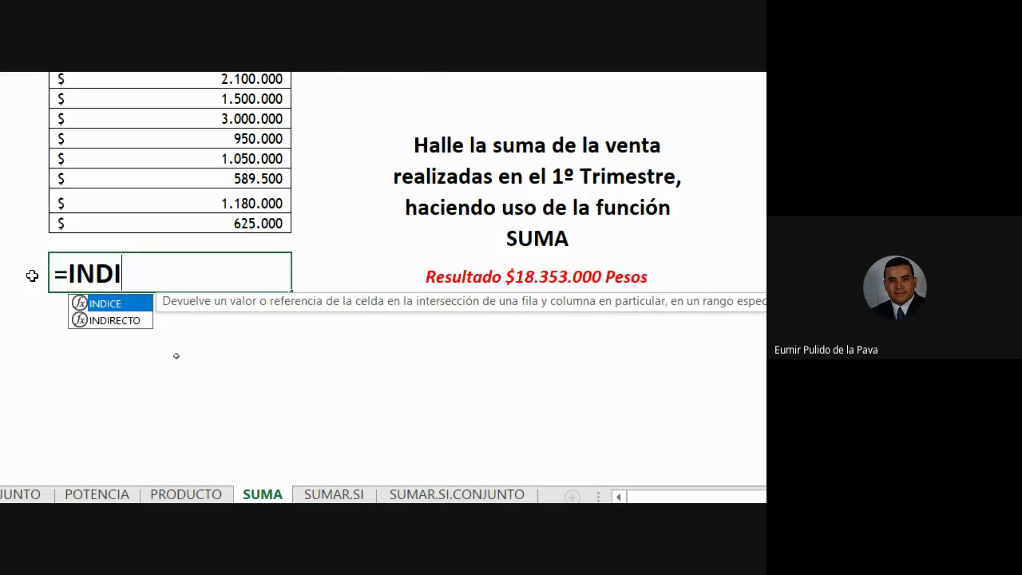
key(Down)
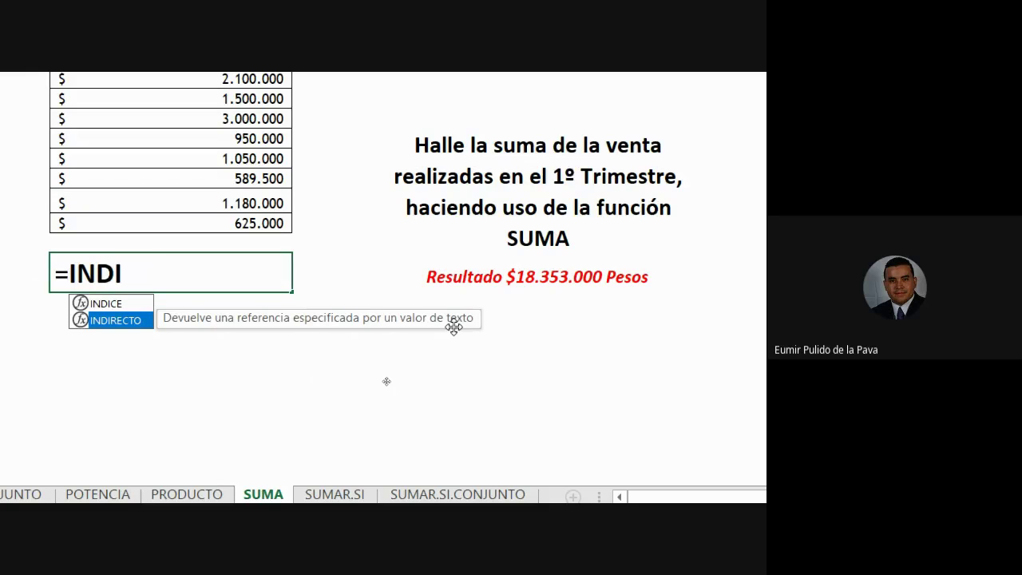
key(Up)
key(BackSpace)
key(BackSpace)
key(BackSpace)
key(BackSpace)
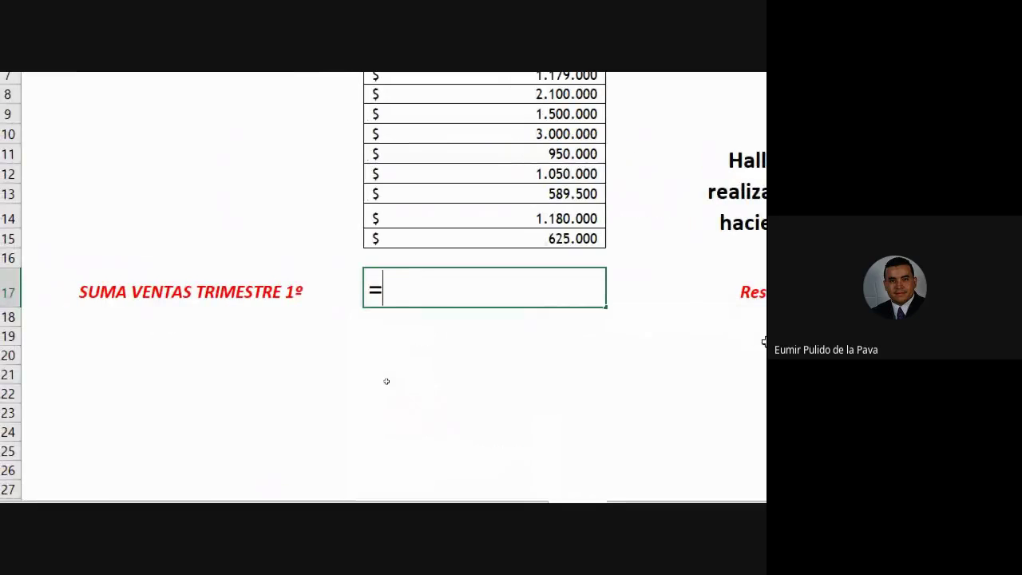
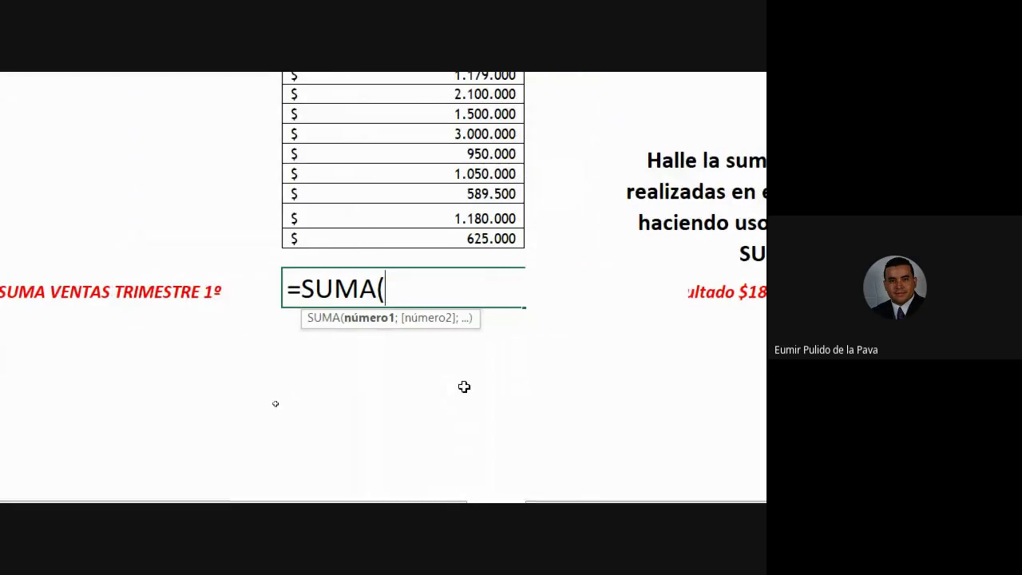
Complete the quarter total as =SUMA(B3:B15) by selecting the sales column B3:B15
scroll(536, 107, up, 3)
drag(479, 147, 484, 389)
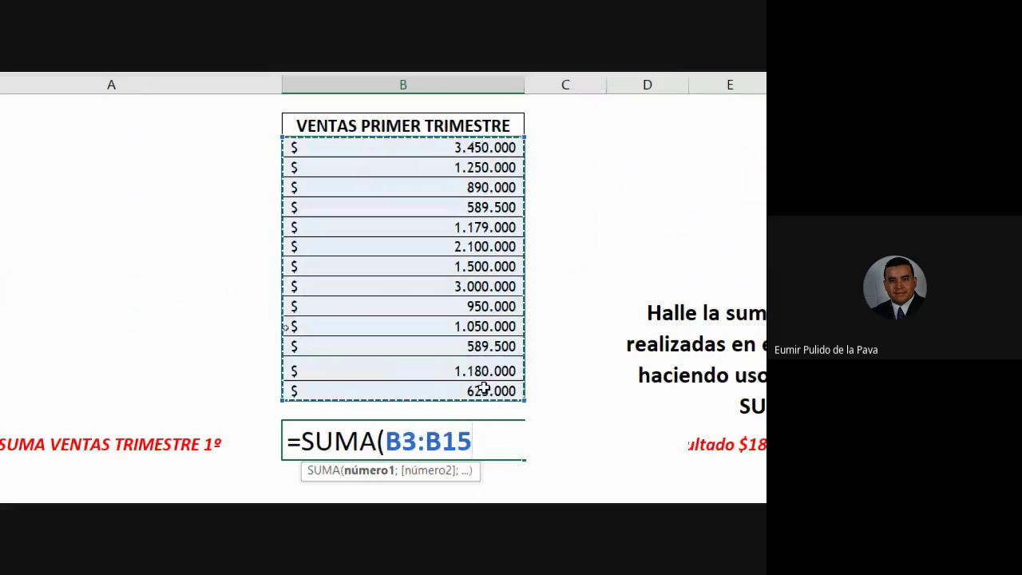
text())
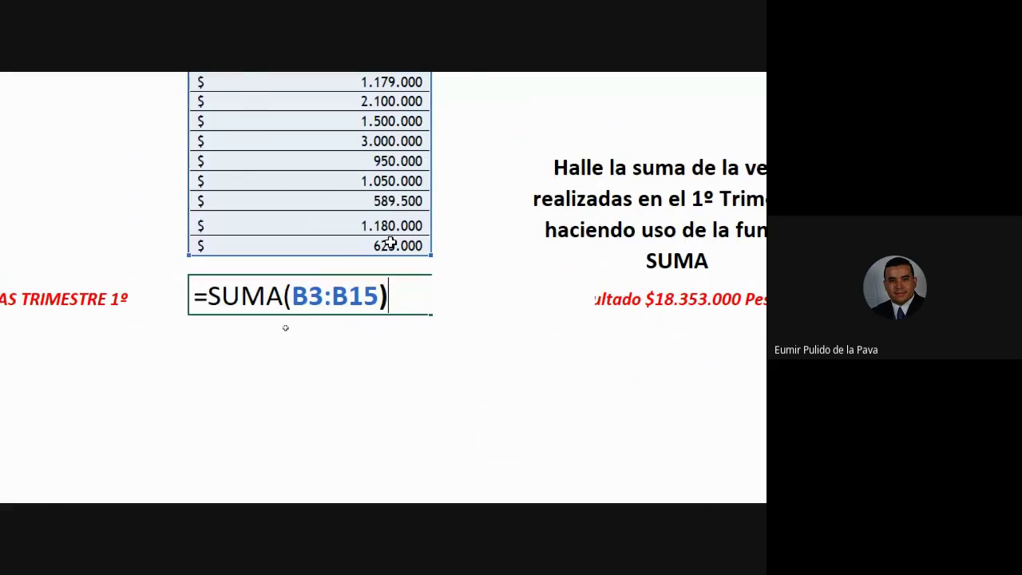
key(Return)
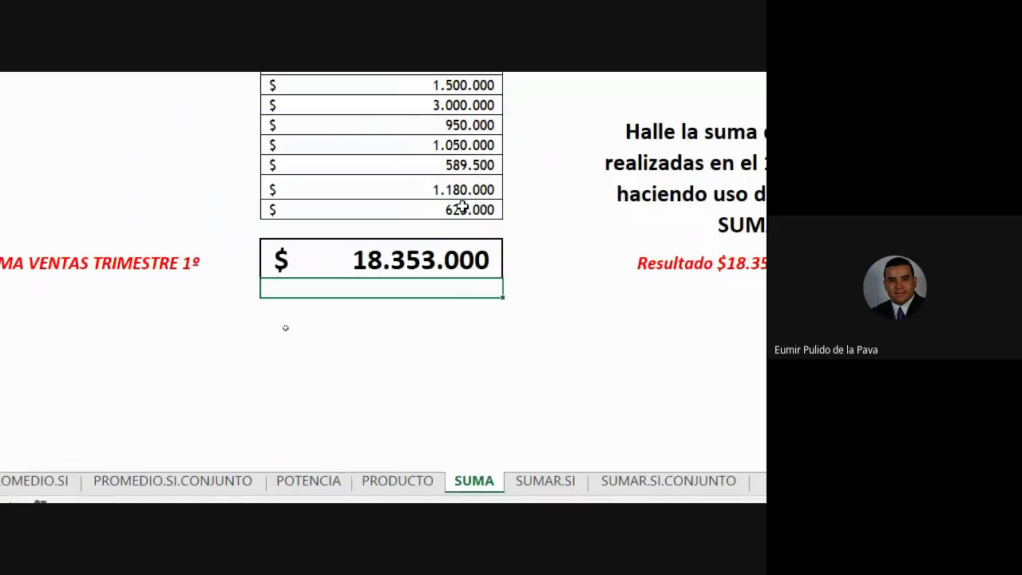
Clear the total and recreate it with Autosuma over the sales column
key(Up)
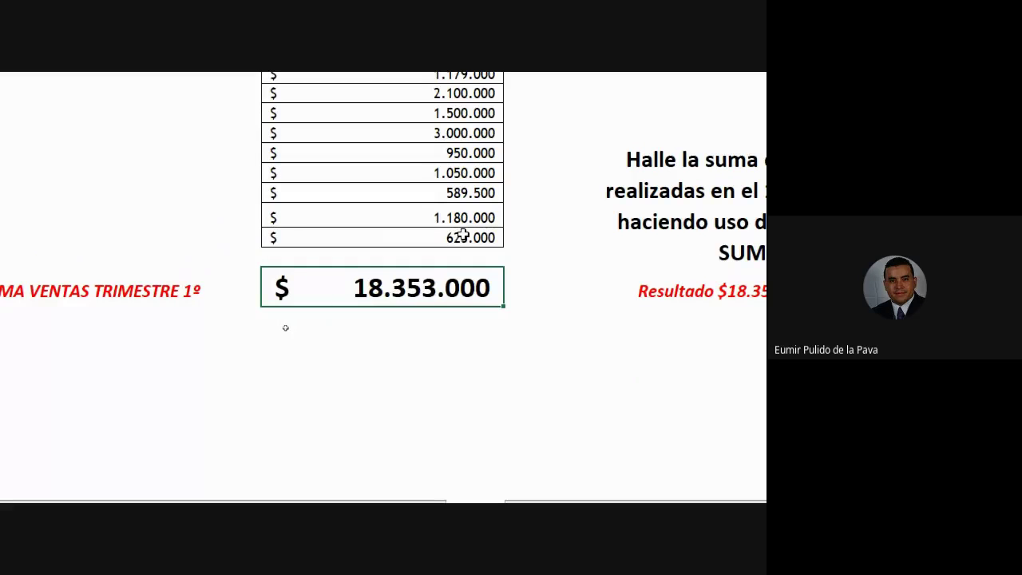
key(Delete)
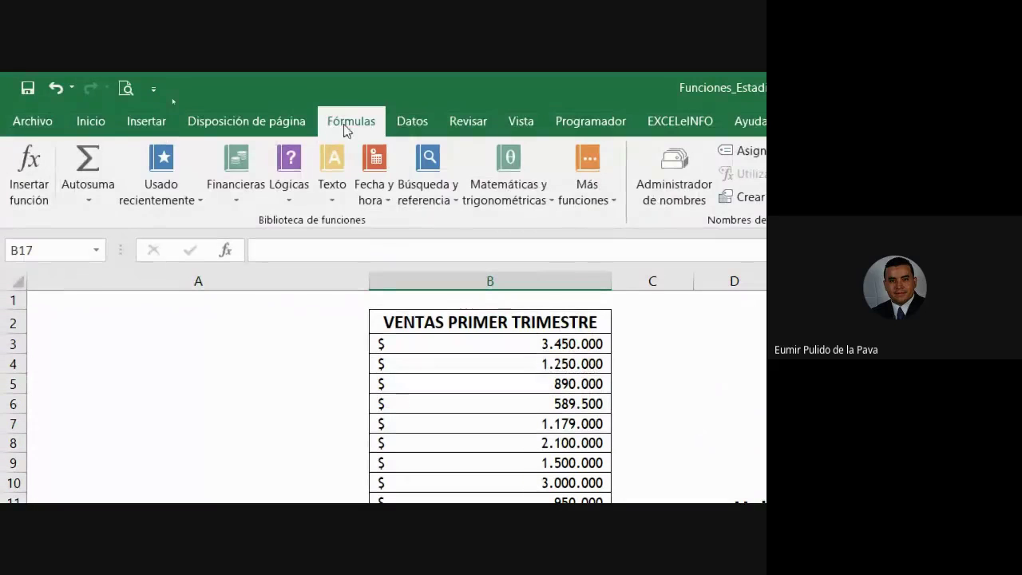
click(89, 123)
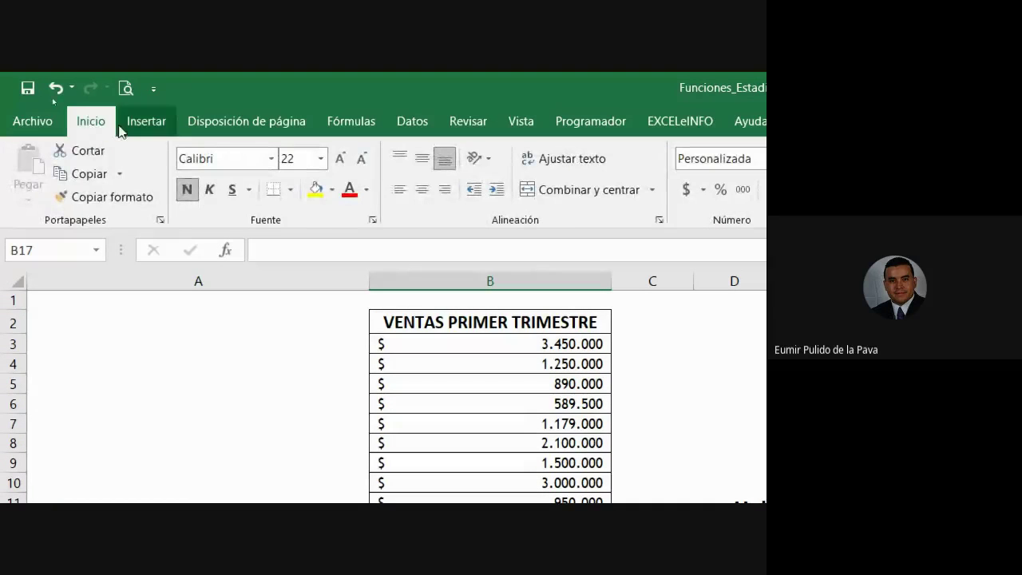
click(484, 157)
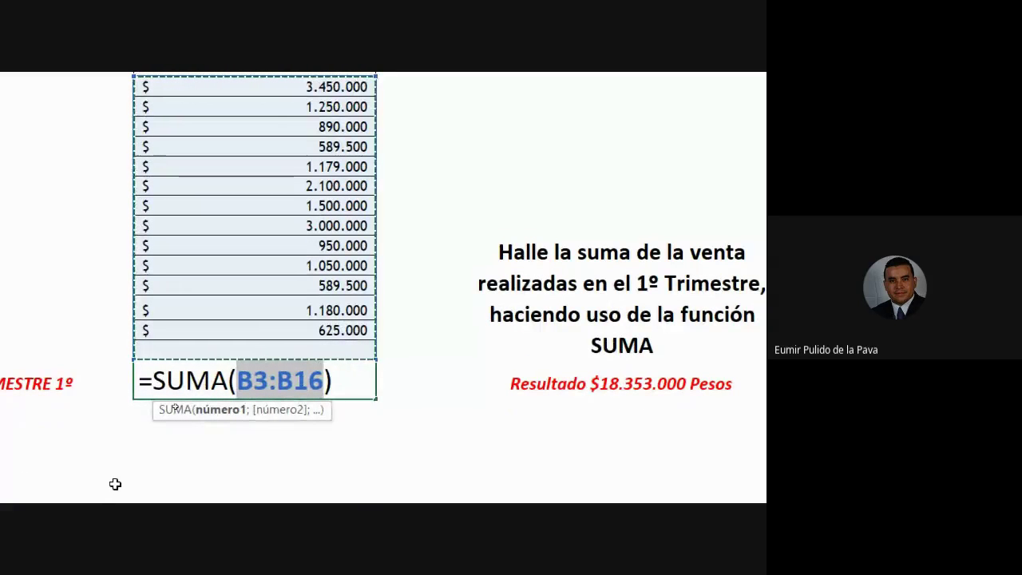
key(Return)
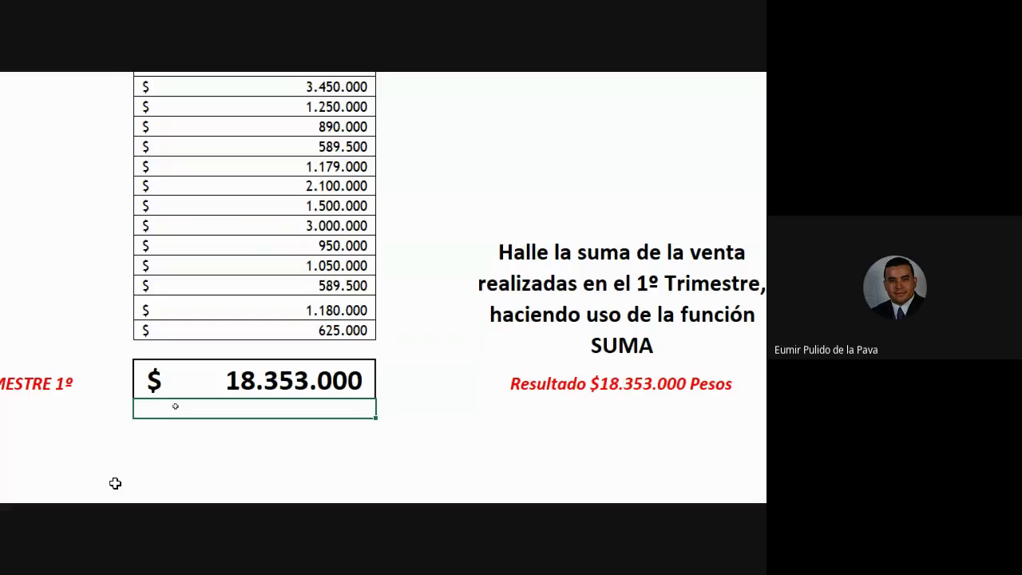
Retype =SUMA( in the total cell and sum the sales figures from B3 downward
key(Up)
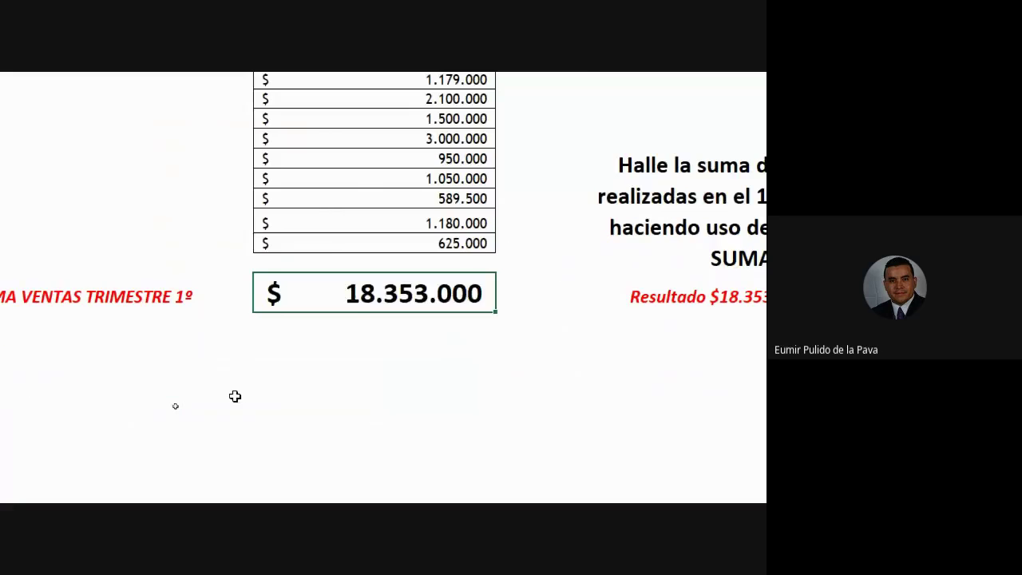
text(=SUMA()
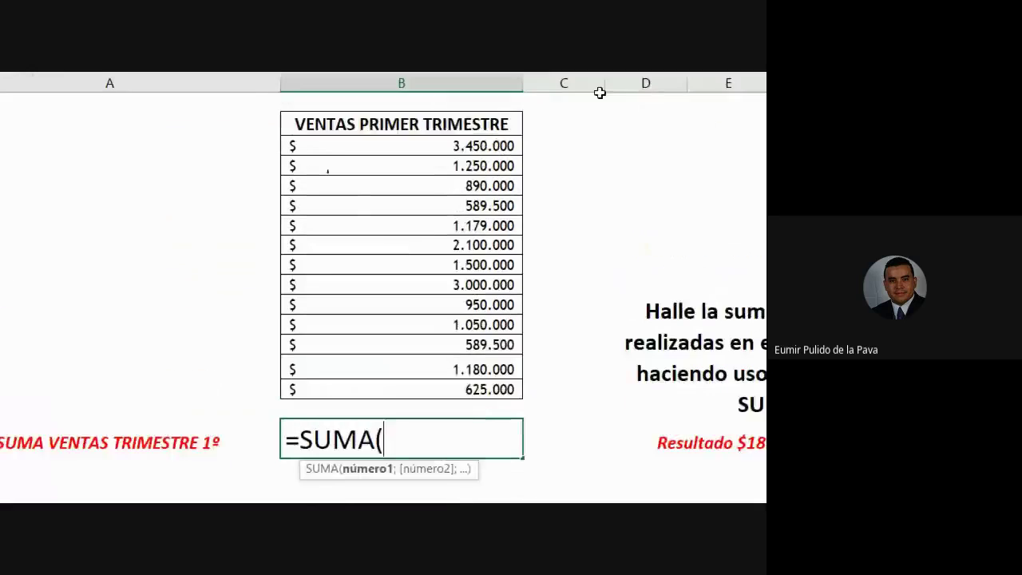
click(428, 160)
drag(427, 168, 445, 417)
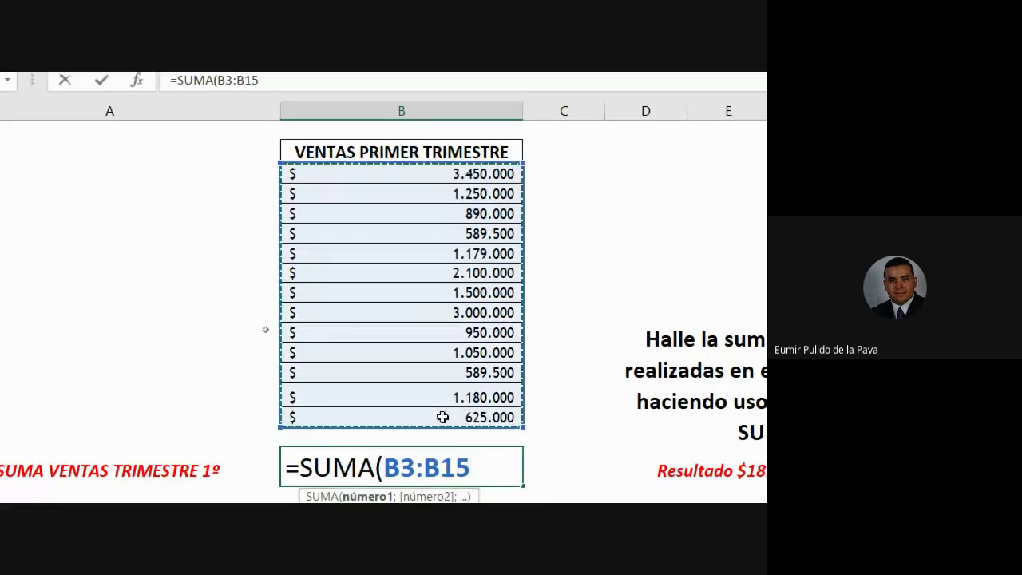
text())
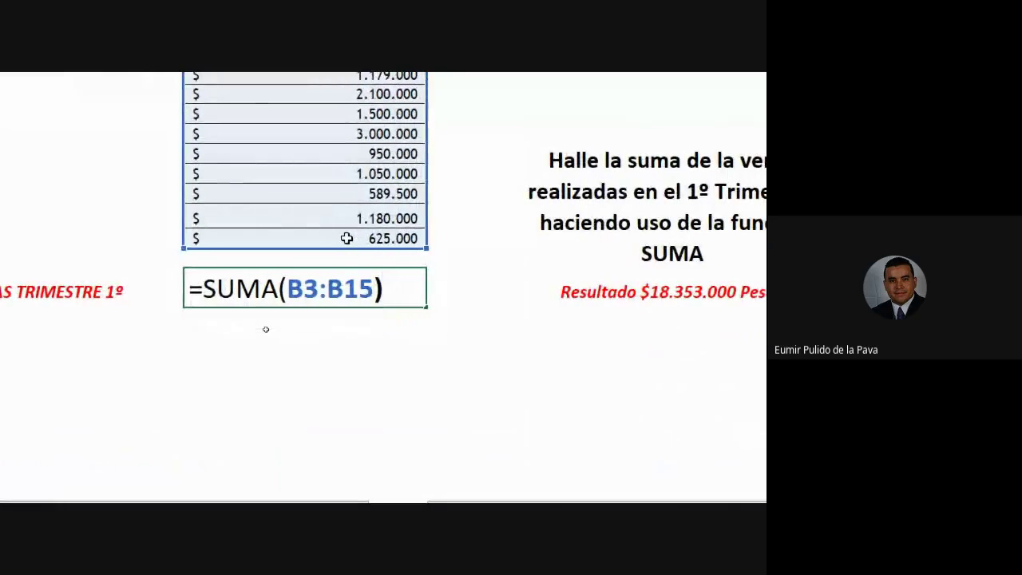
key(Return)
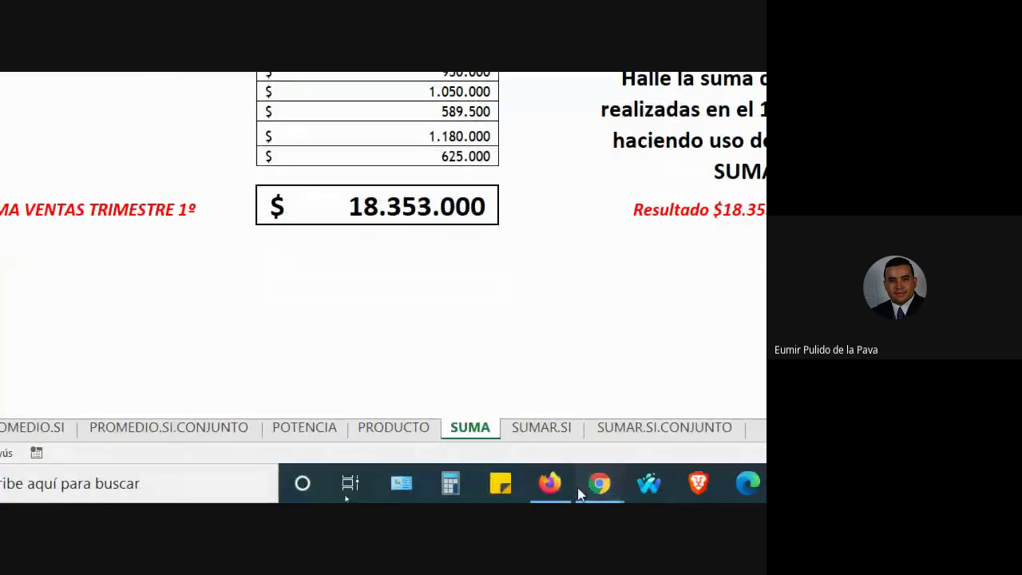
Admit the waiting participant to the Google Meet call, then return to Excel
mouse_move(599, 484)
click(500, 394)
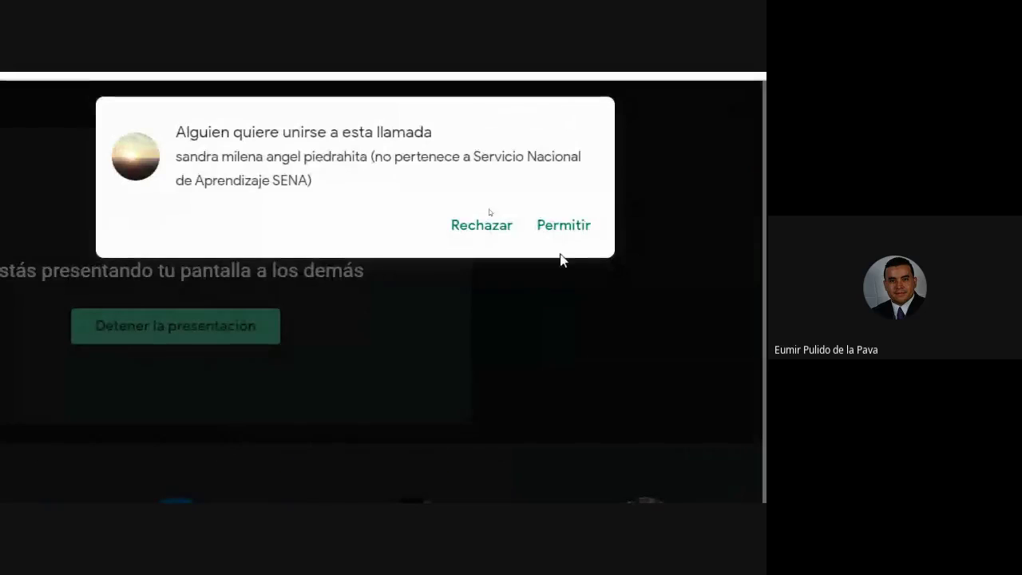
click(583, 232)
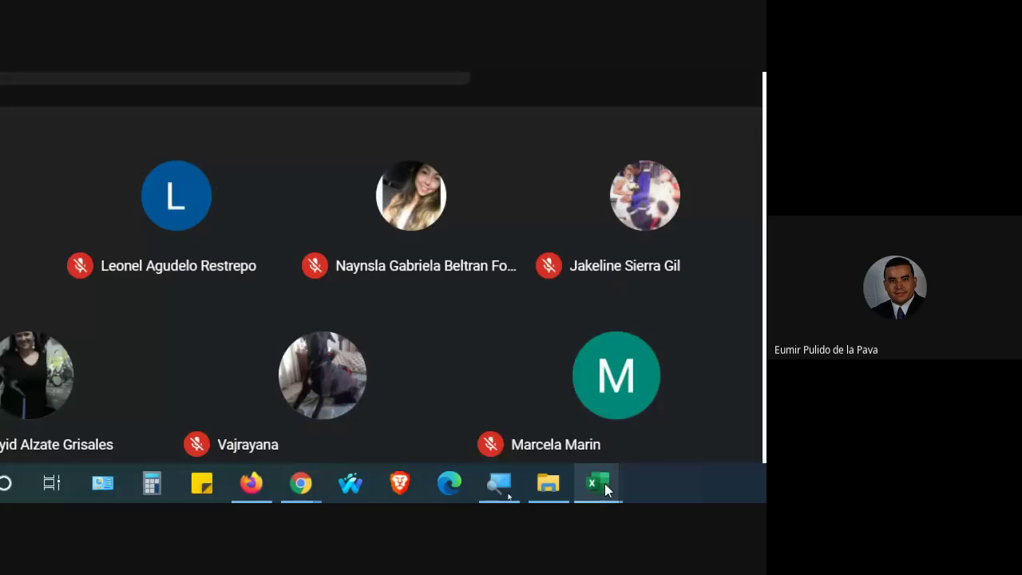
mouse_move(614, 483)
click(667, 426)
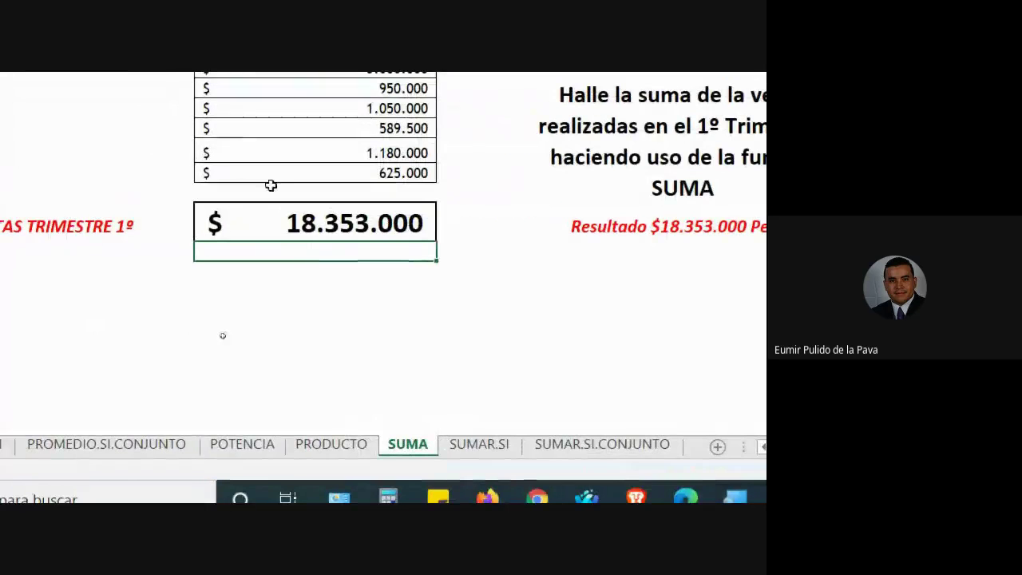
Clear the $ 18.353.000 total cell and open Insertar función from Fórmulas, moved off the table
click(157, 201)
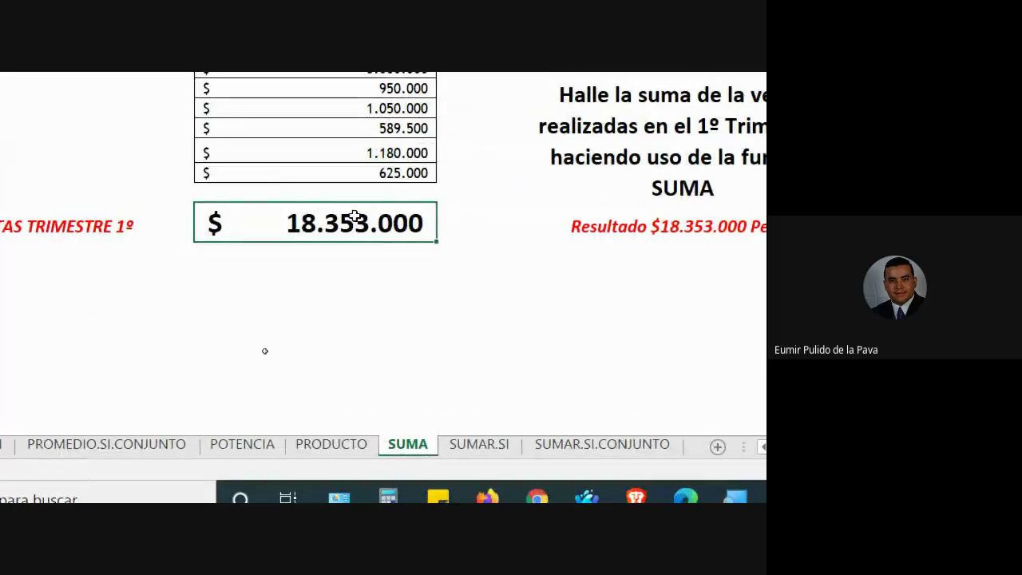
key(Delete)
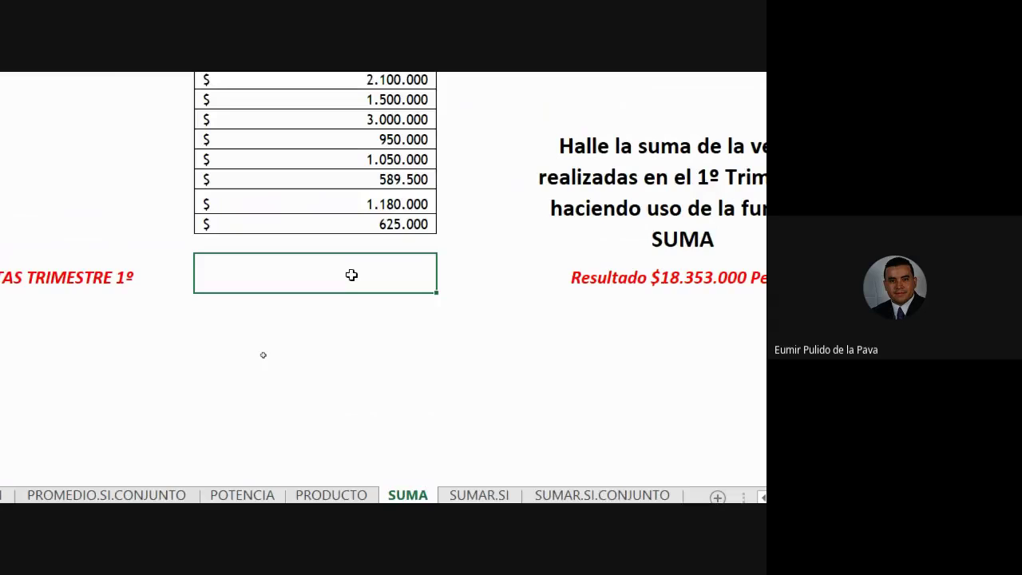
click(351, 120)
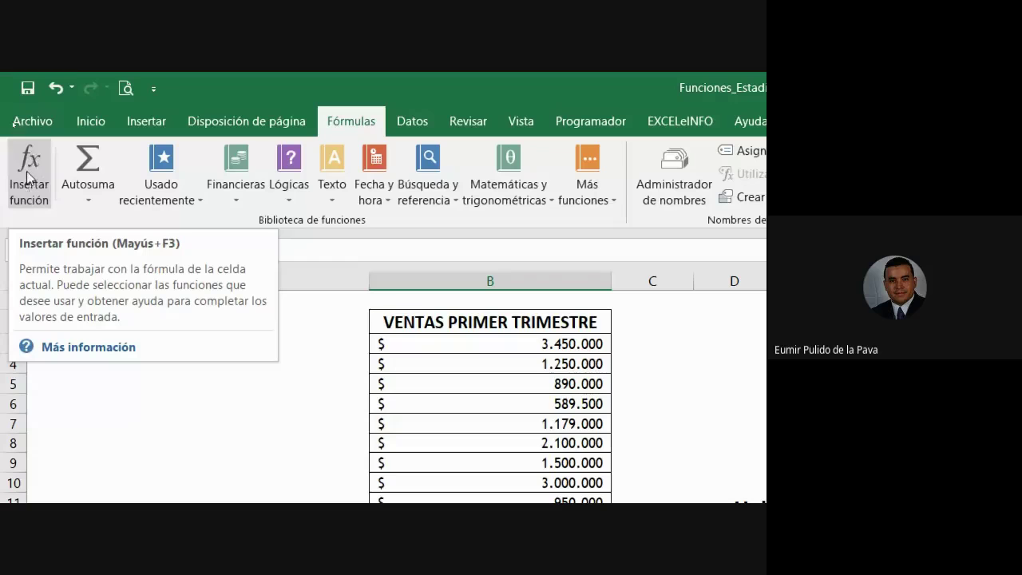
click(39, 175)
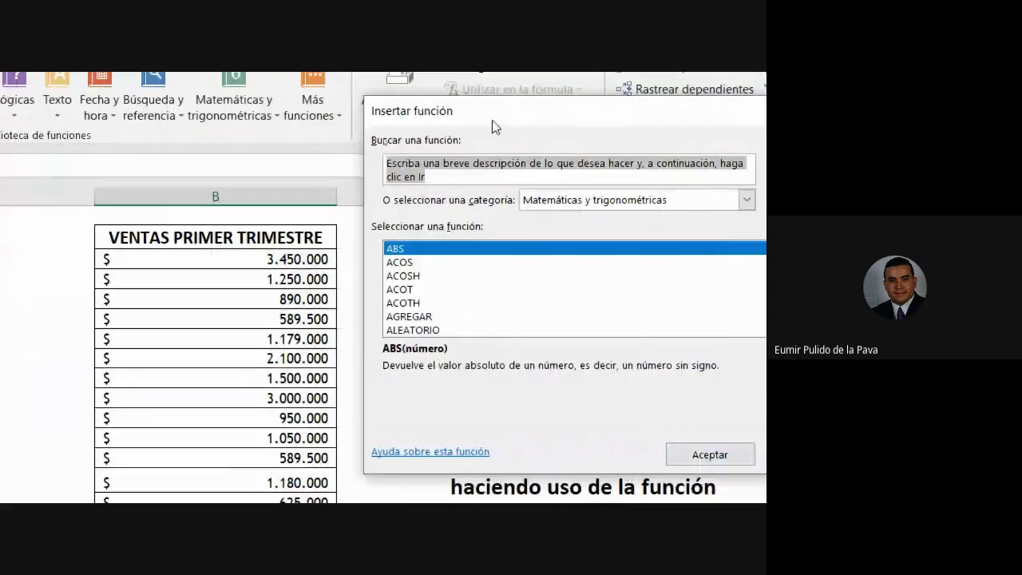
drag(630, 205, 602, 340)
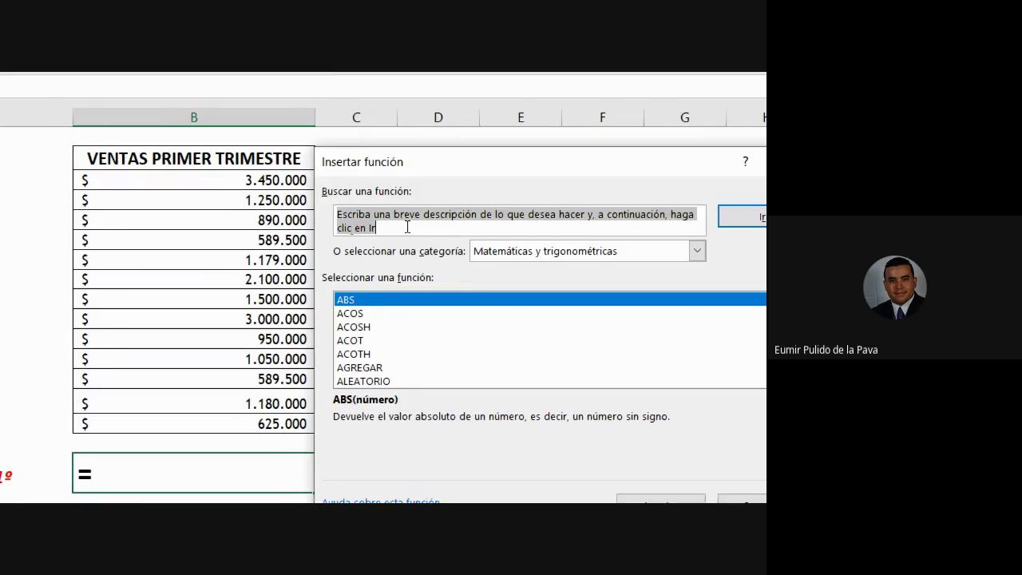
Search 'SUMAR', compare SUMAR.SI.CONJUNTO, IM.SUM, SUMA and SUMAPRODUCTO, then insert SUMA
text(SUMA)
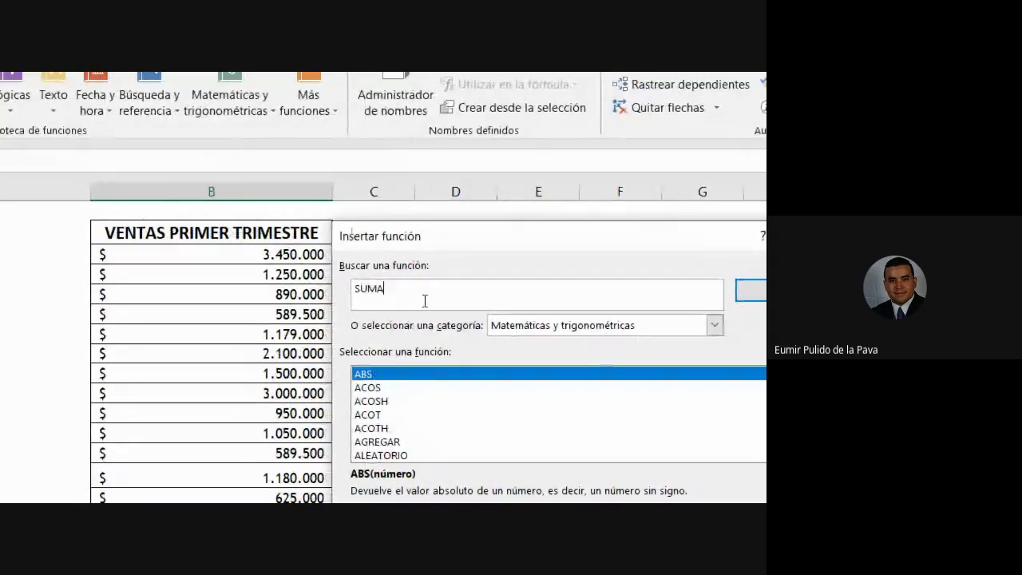
text(R)
click(684, 293)
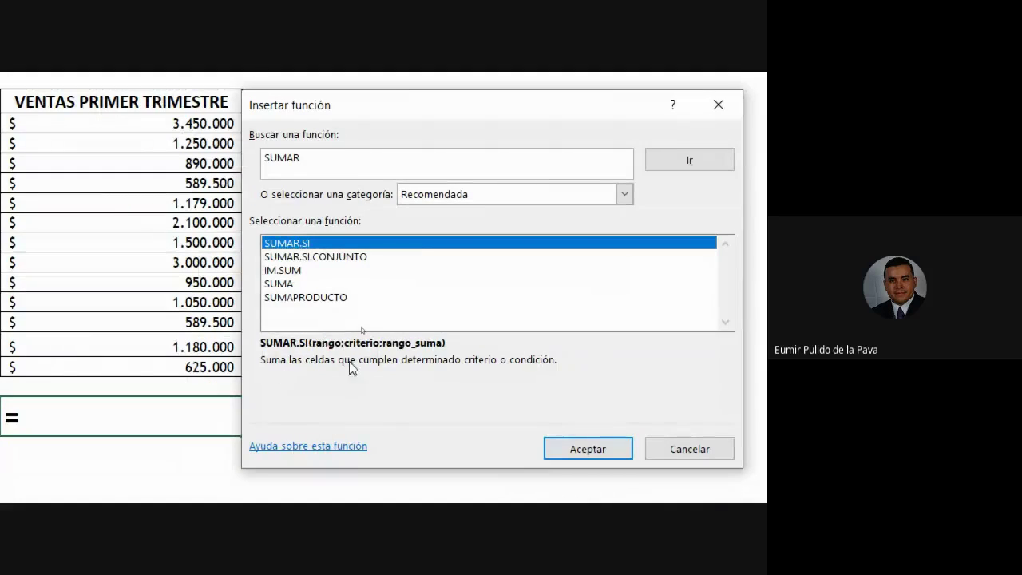
click(314, 256)
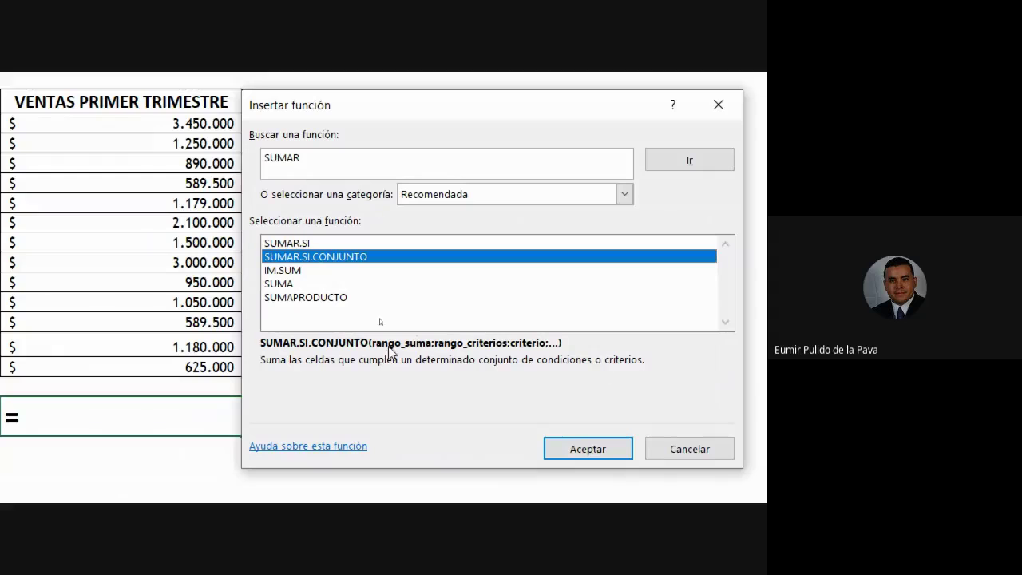
click(289, 271)
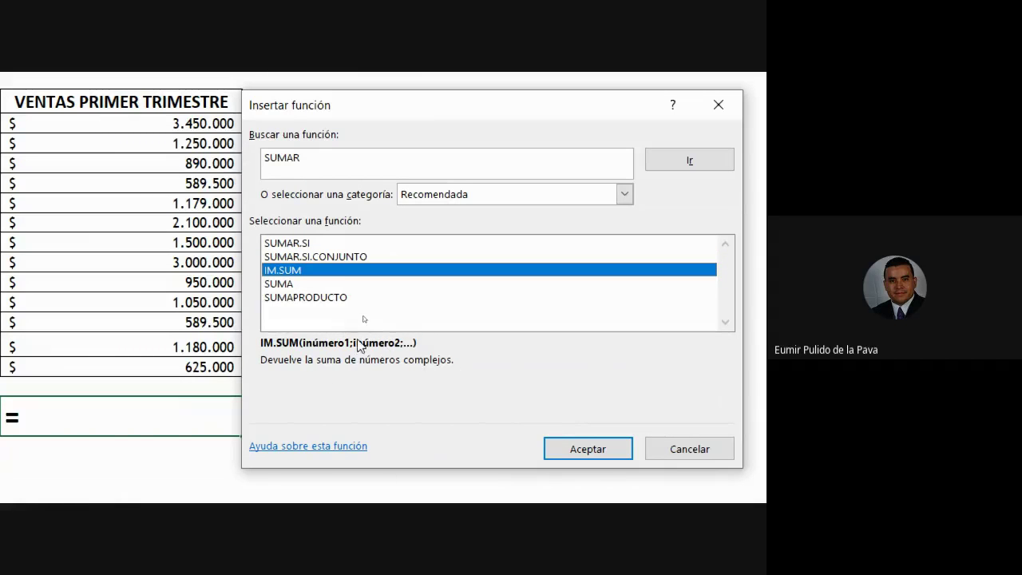
click(299, 285)
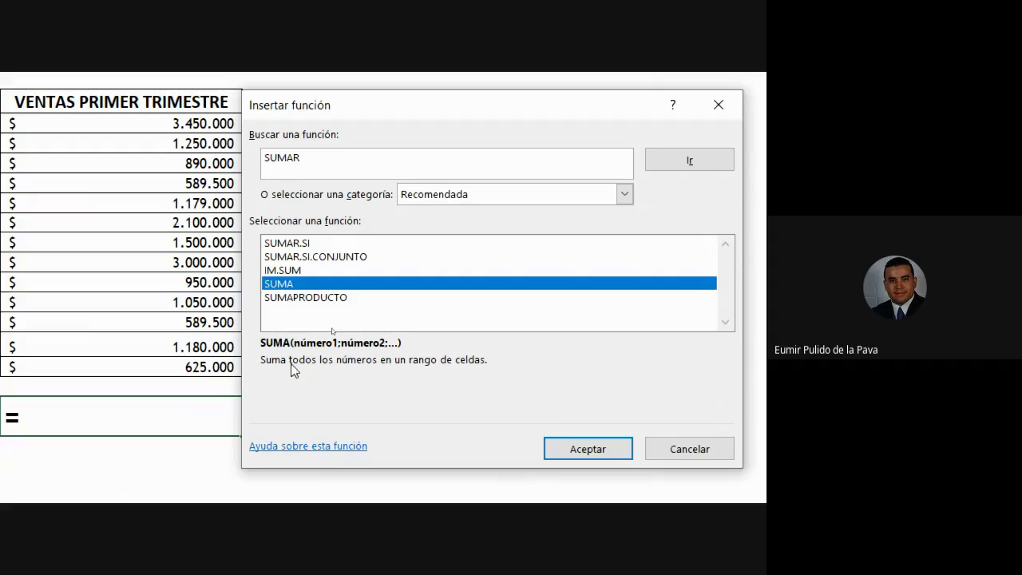
click(312, 298)
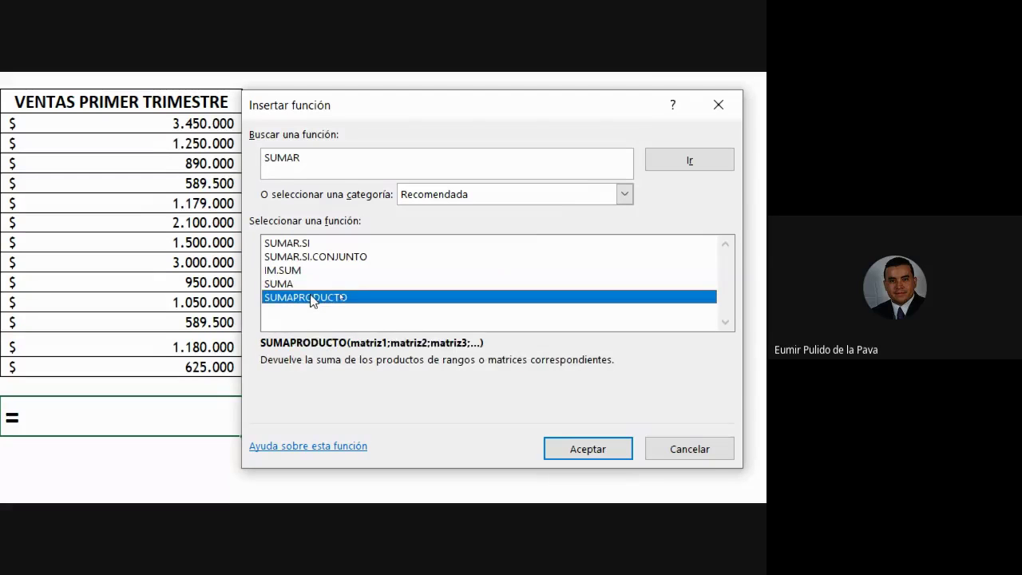
click(342, 159)
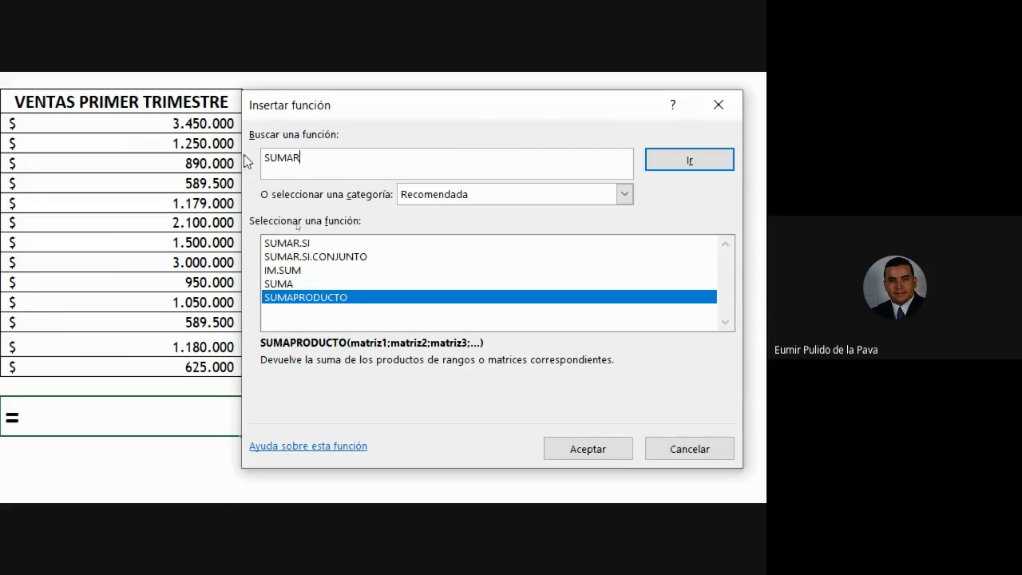
click(302, 284)
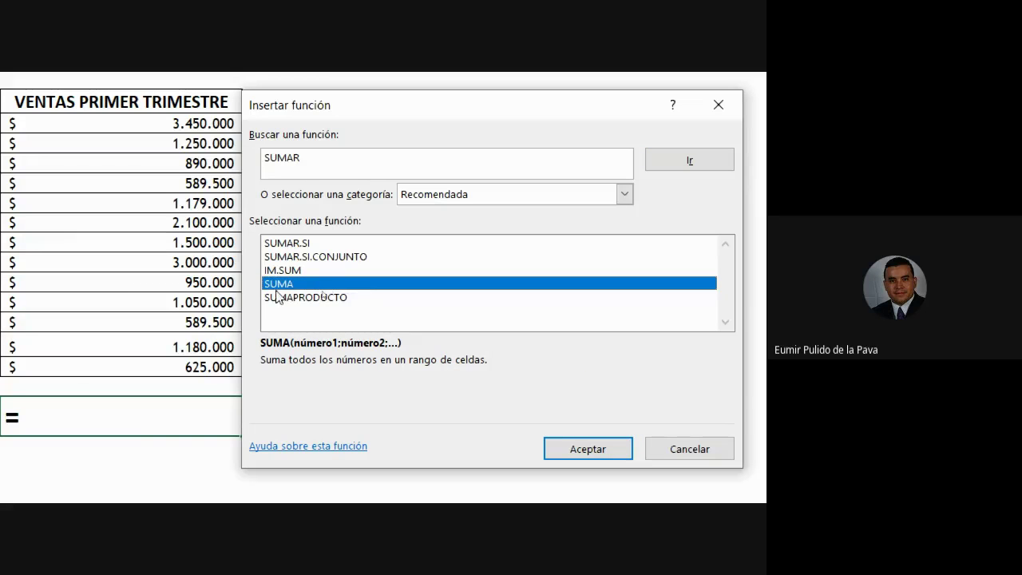
click(556, 451)
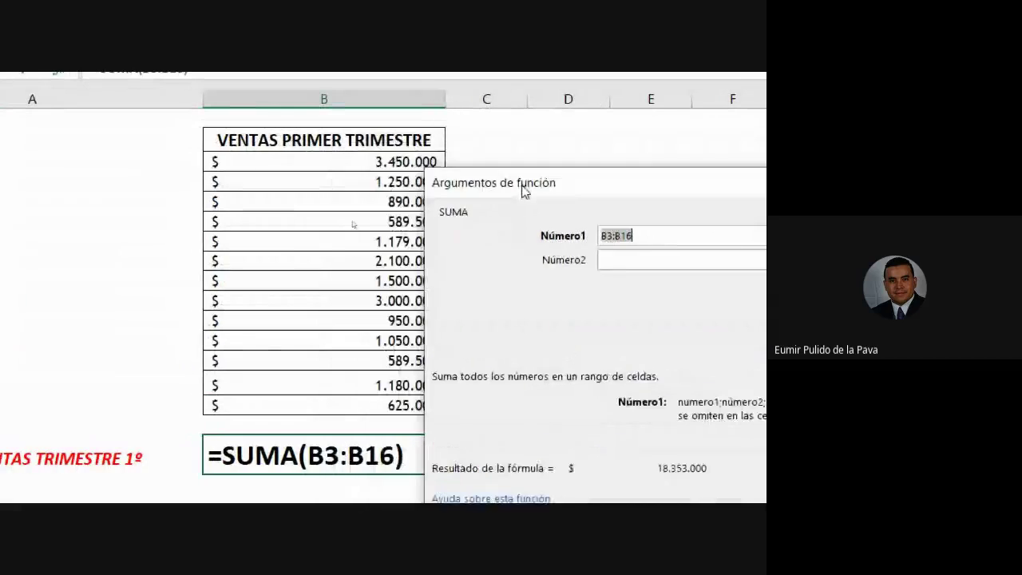
Move the Argumentos de función window down and empty Número1 of its B3:B16 range
drag(523, 191, 493, 298)
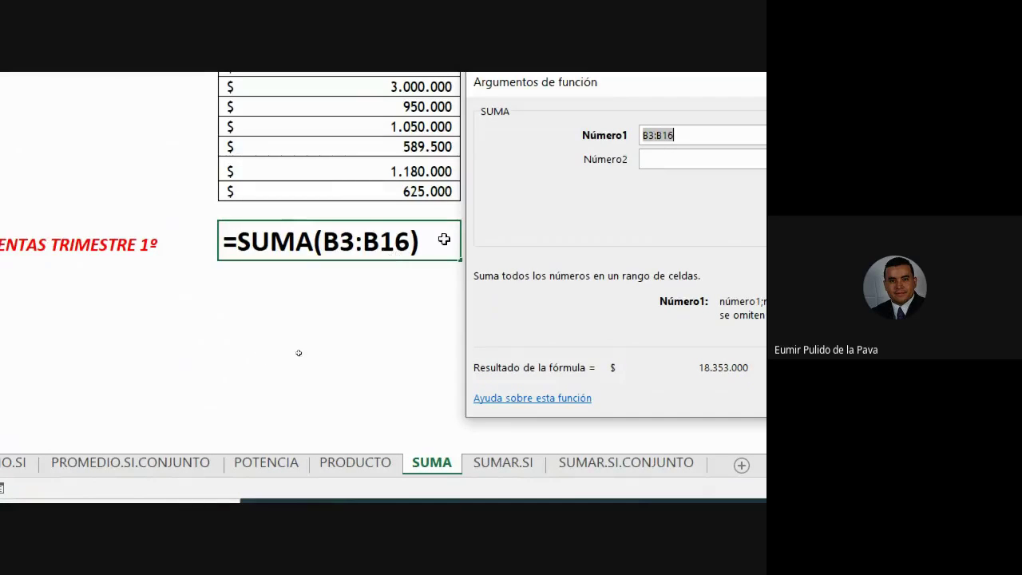
click(705, 137)
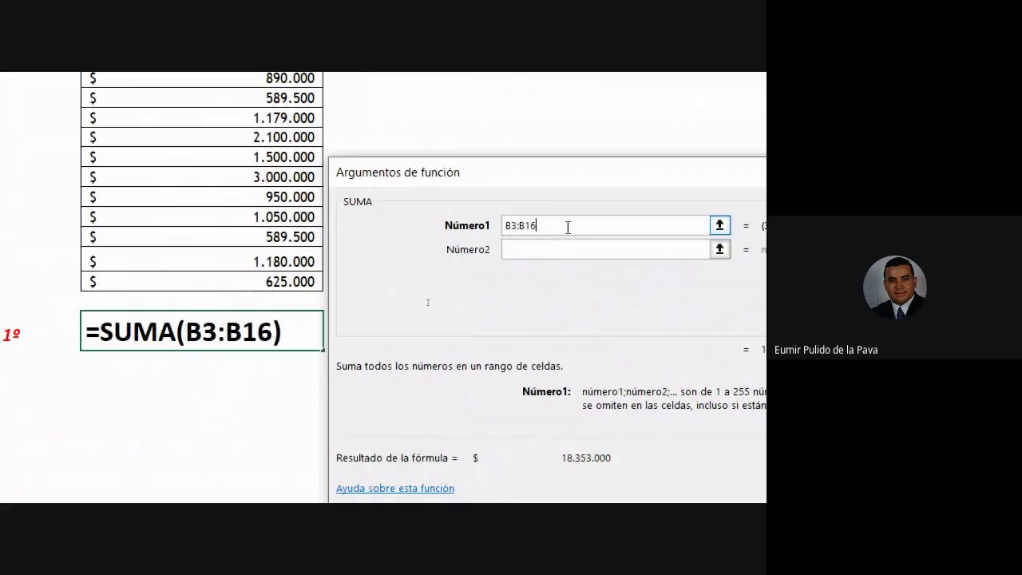
double_click(568, 227)
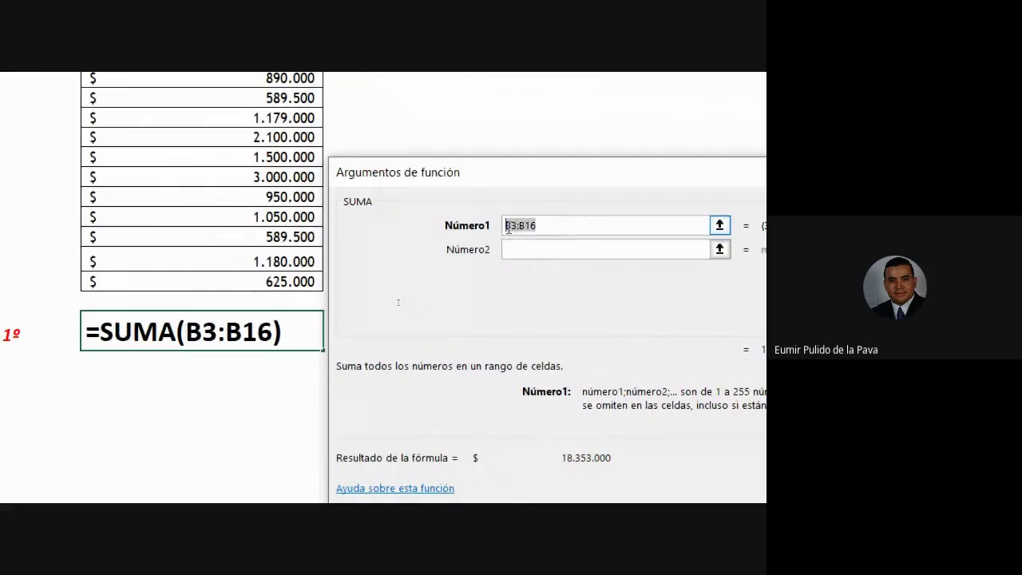
key(BackSpace)
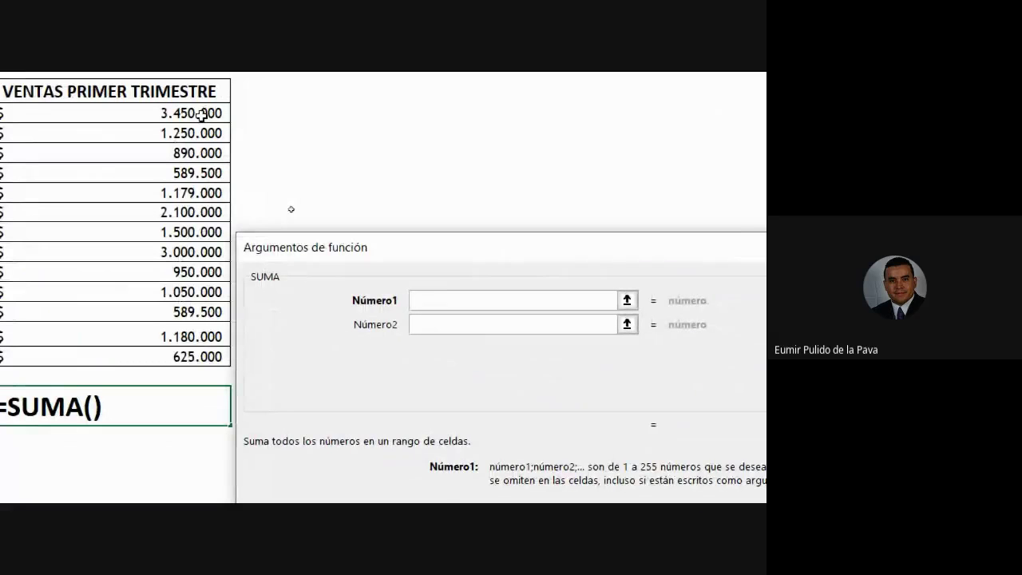
drag(198, 113, 199, 359)
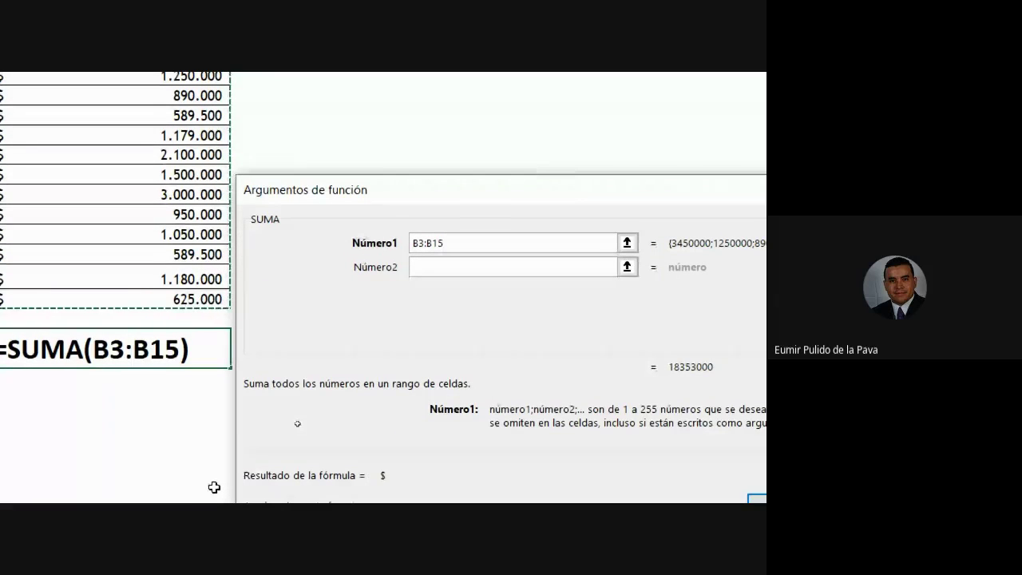
key(BackSpace)
key(BackSpace)
key(BackSpace)
key(BackSpace)
key(BackSpace)
key(BackSpace)
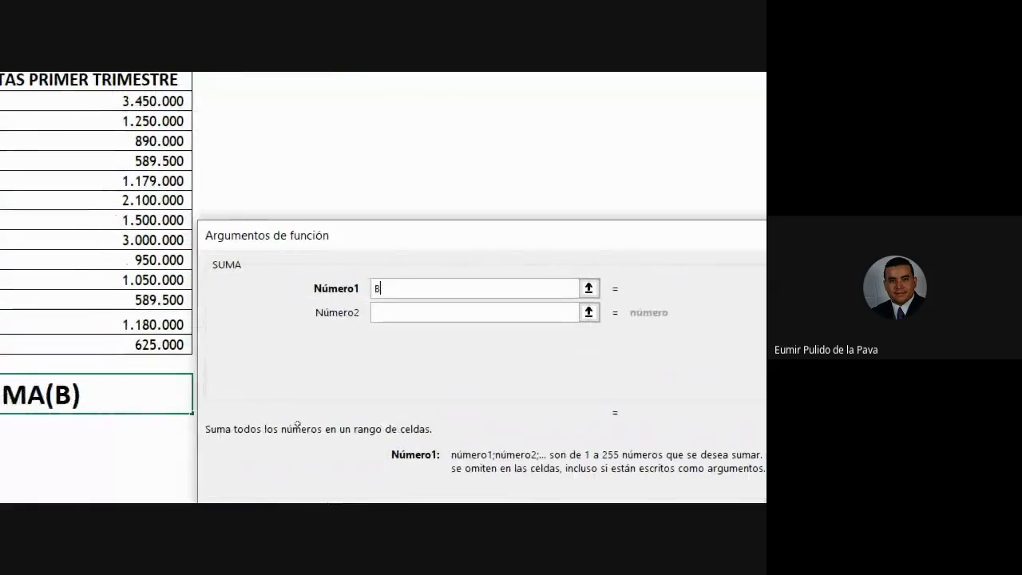
Enter cells B3, B4, B5, B6 and B7 as Número1 through Número5
click(185, 101)
click(399, 317)
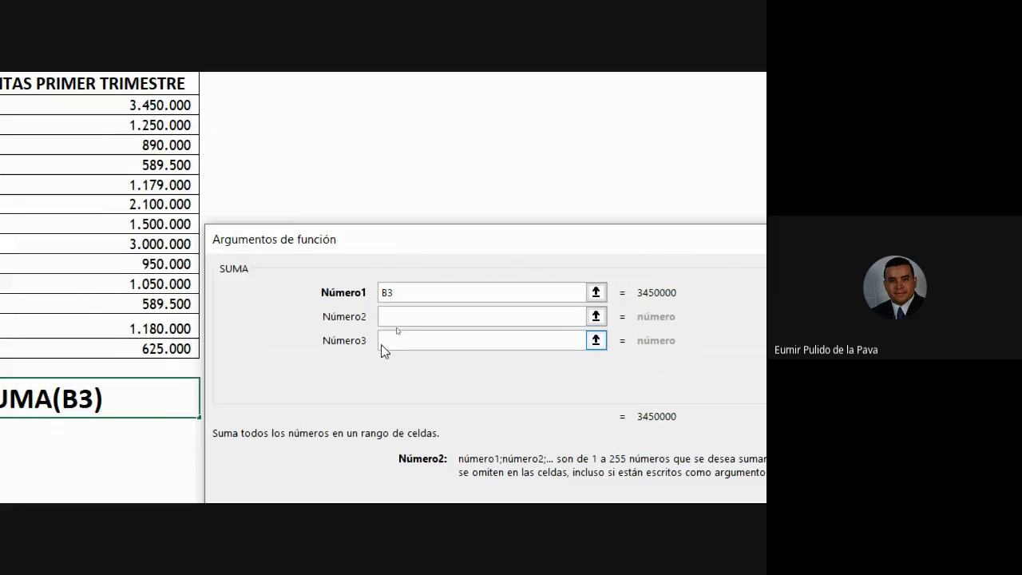
click(174, 128)
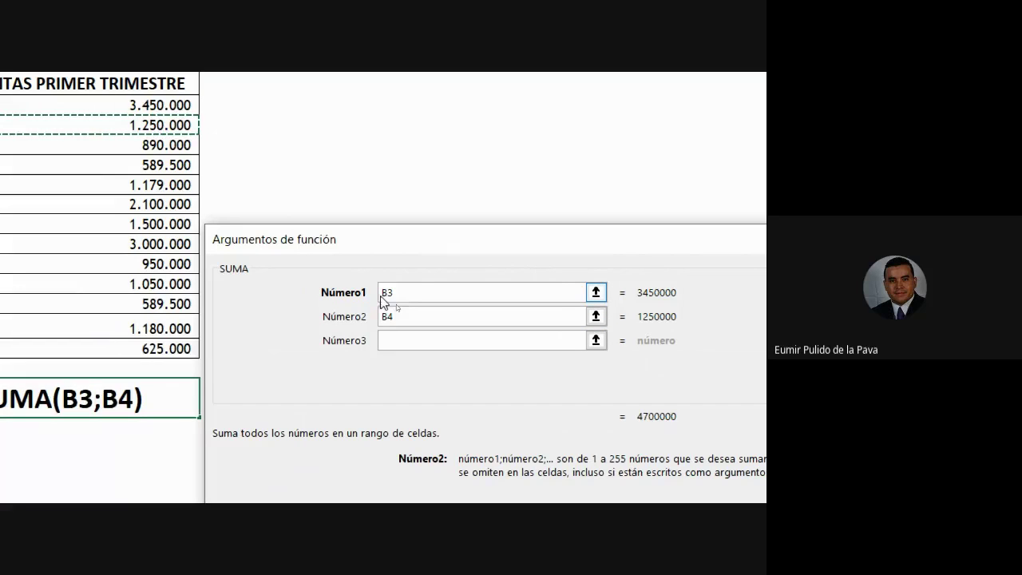
click(397, 342)
click(153, 145)
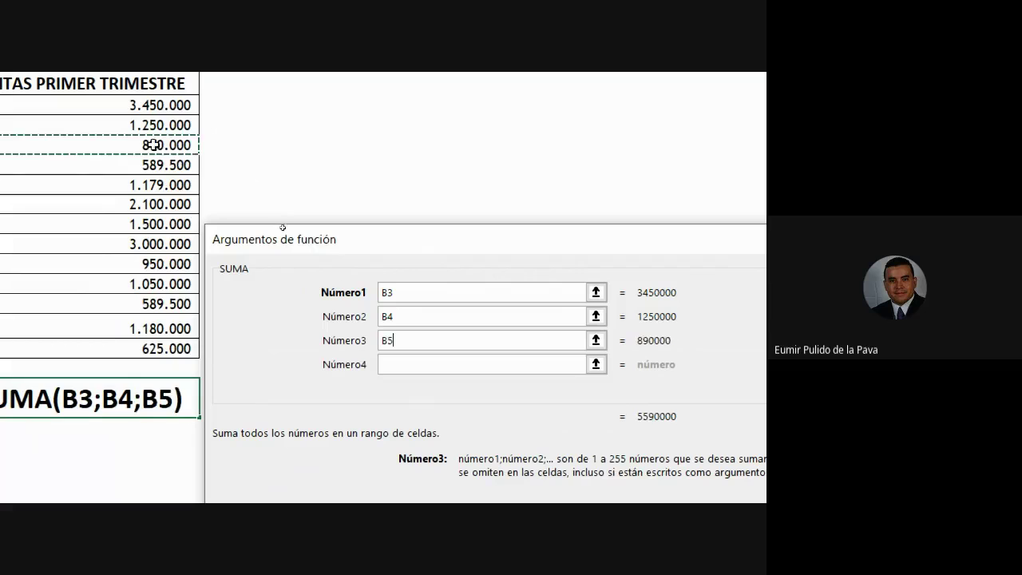
click(396, 372)
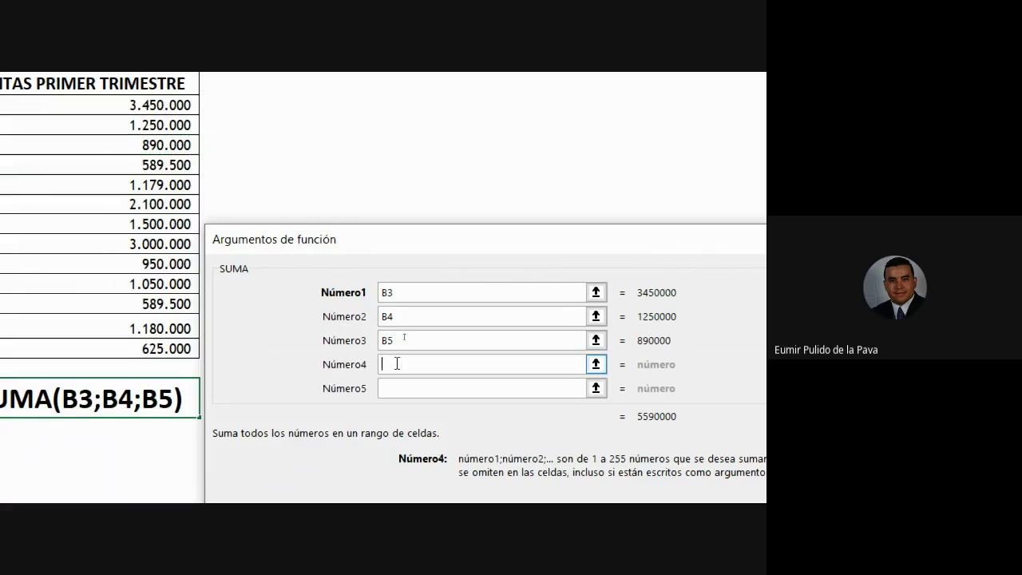
click(163, 167)
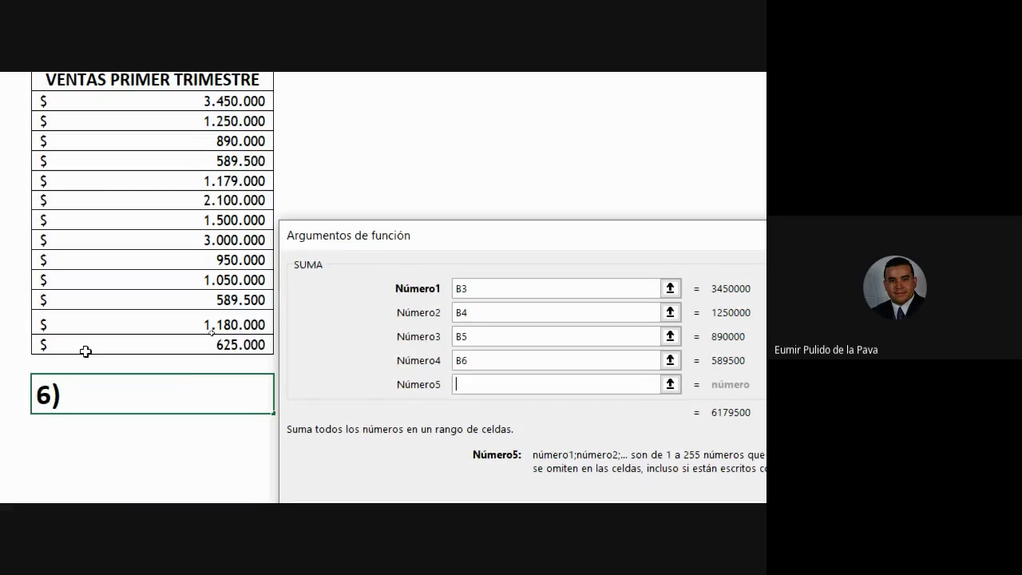
click(248, 180)
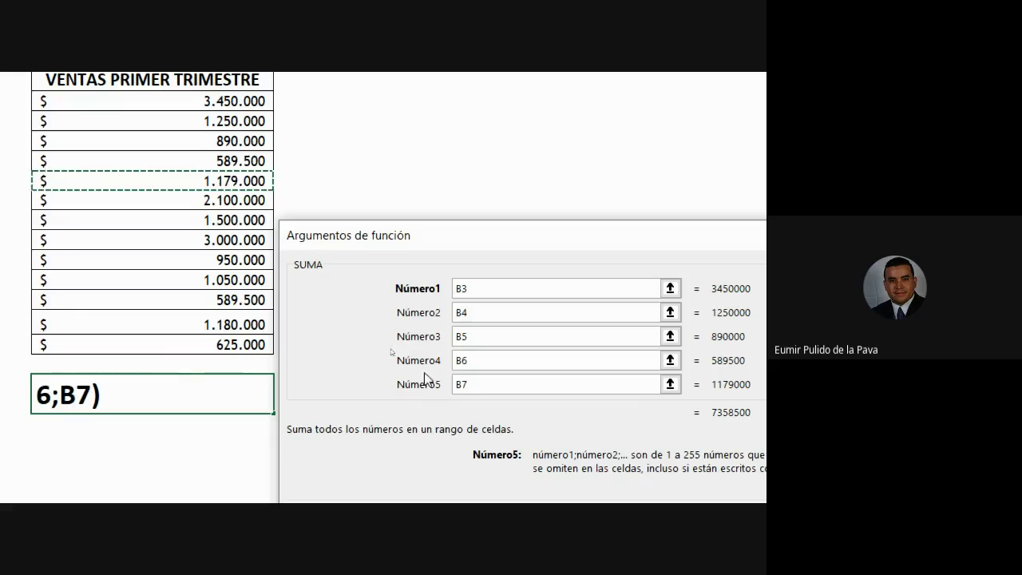
scroll(588, 365, down, 1)
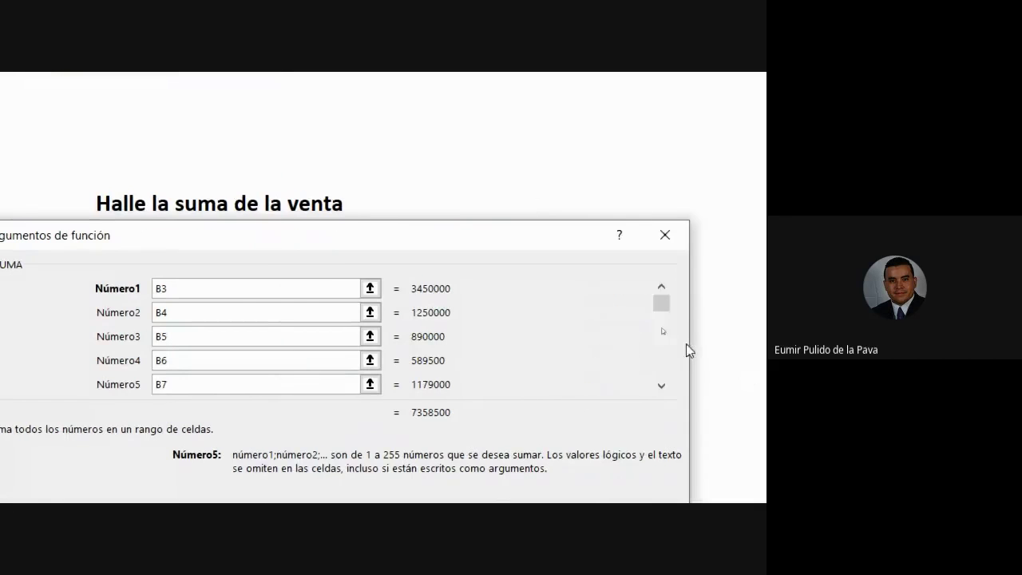
click(661, 386)
click(660, 386)
click(661, 386)
click(661, 387)
click(661, 386)
click(661, 386)
click(661, 386)
click(660, 386)
click(661, 386)
click(661, 386)
click(661, 386)
click(660, 386)
click(661, 386)
click(661, 386)
click(660, 387)
click(661, 386)
click(661, 386)
click(660, 387)
click(661, 387)
click(661, 386)
click(661, 386)
click(660, 386)
click(661, 386)
click(661, 386)
click(661, 387)
click(661, 386)
click(661, 386)
click(661, 386)
click(661, 386)
click(661, 386)
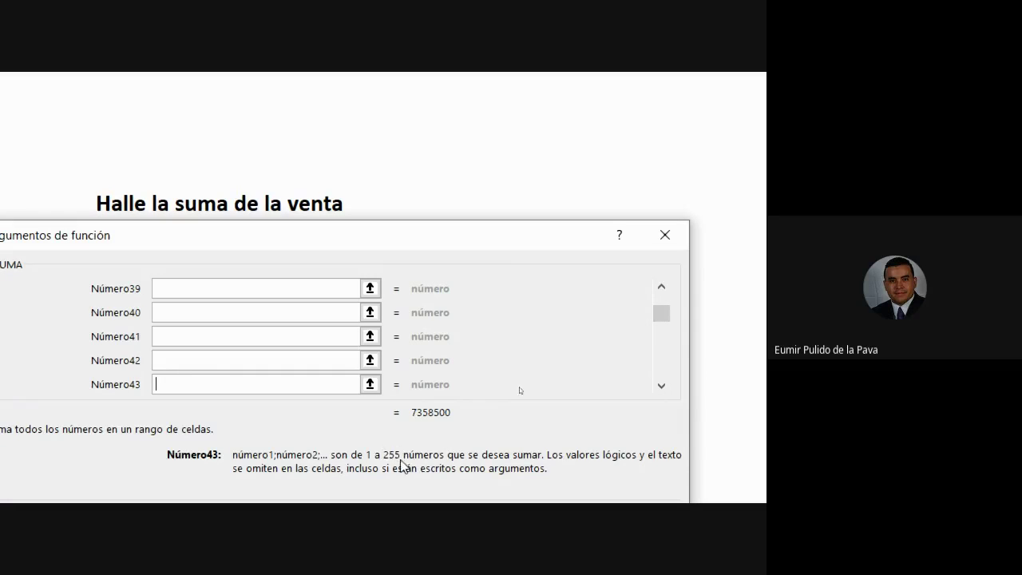
drag(666, 318, 656, 409)
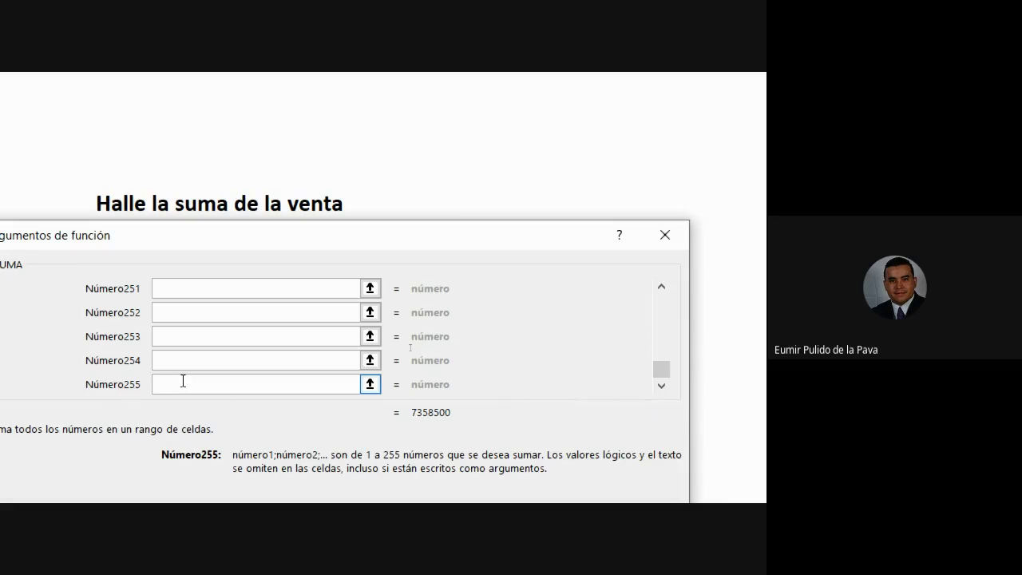
drag(661, 369, 673, 286)
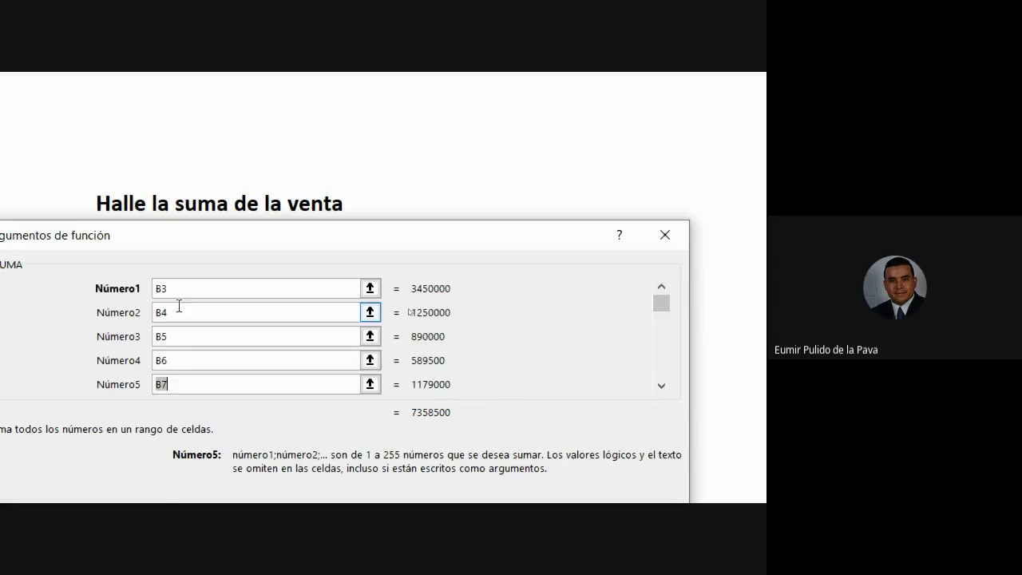
Replace the separate cells B3–B7 with the single range B3:B15 in Número1
key(BackSpace)
click(182, 360)
key(BackSpace)
key(BackSpace)
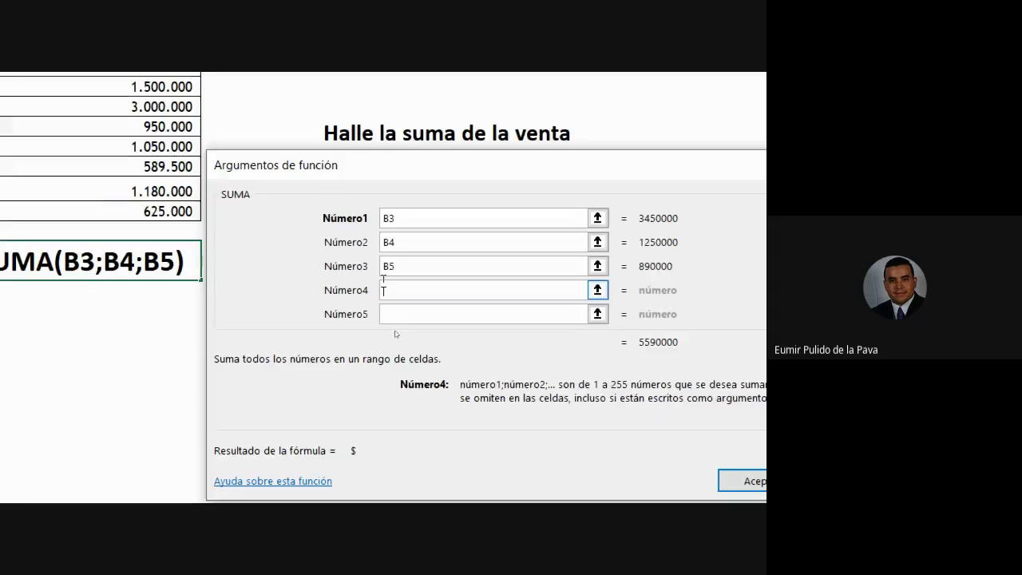
click(496, 262)
key(BackSpace)
key(BackSpace)
click(410, 242)
key(BackSpace)
key(BackSpace)
click(411, 222)
key(BackSpace)
key(BackSpace)
scroll(203, 255, up, 1)
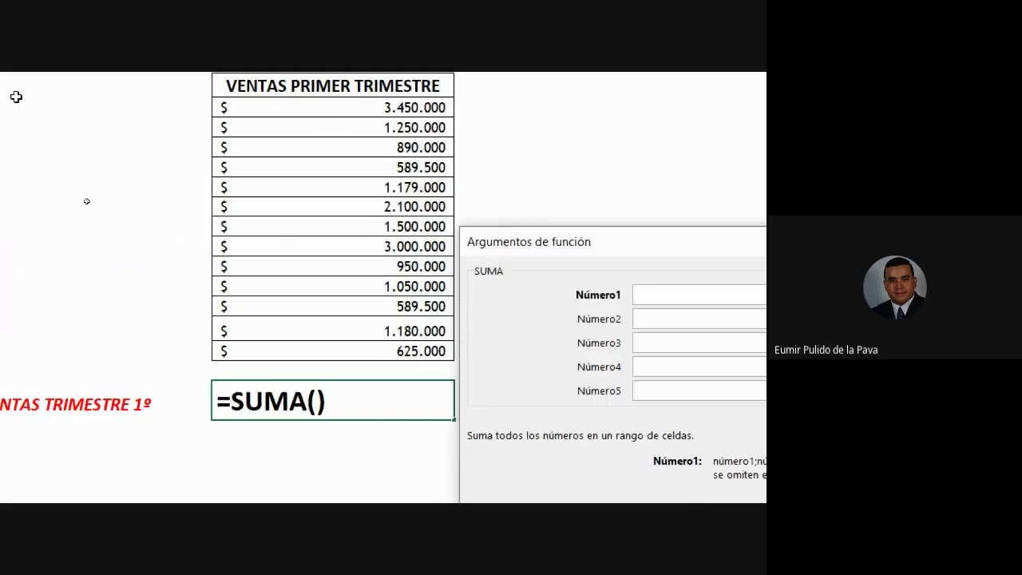
drag(367, 107, 421, 338)
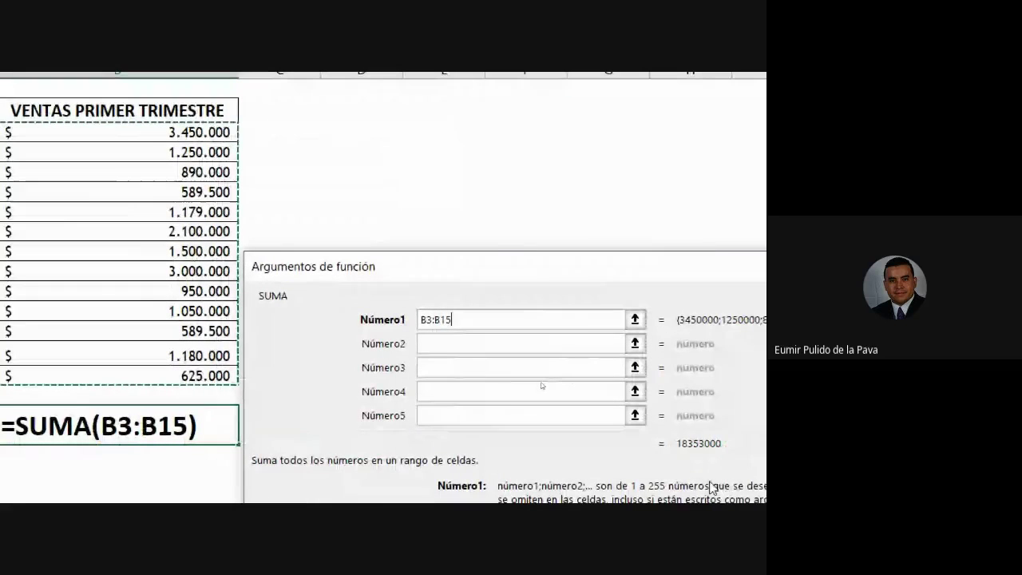
Accept =SUMA(B3:B15), show the formula in the total cell, and open Lupa
drag(458, 319, 420, 319)
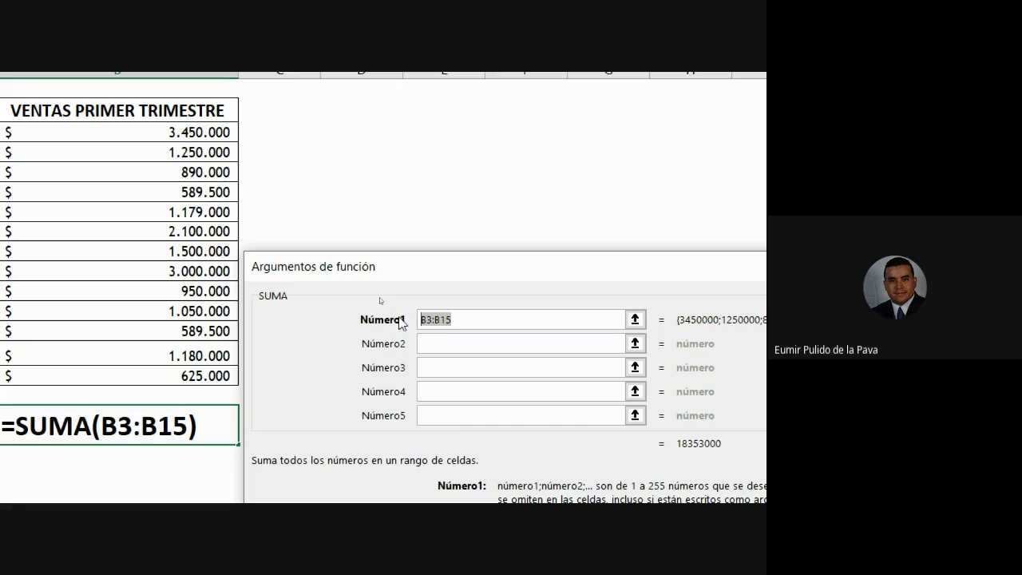
scroll(392, 390, down, 2)
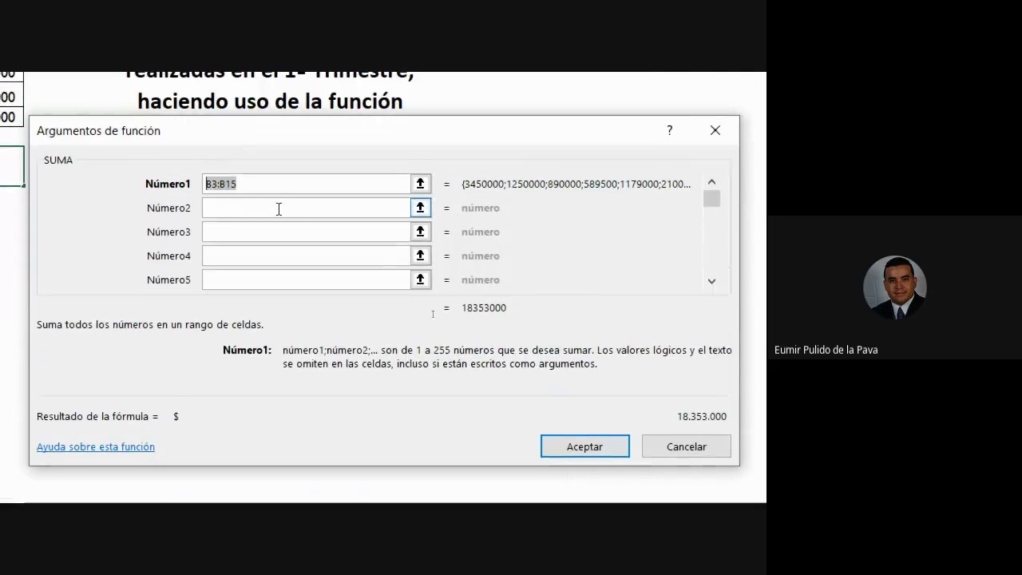
drag(109, 140, 104, 139)
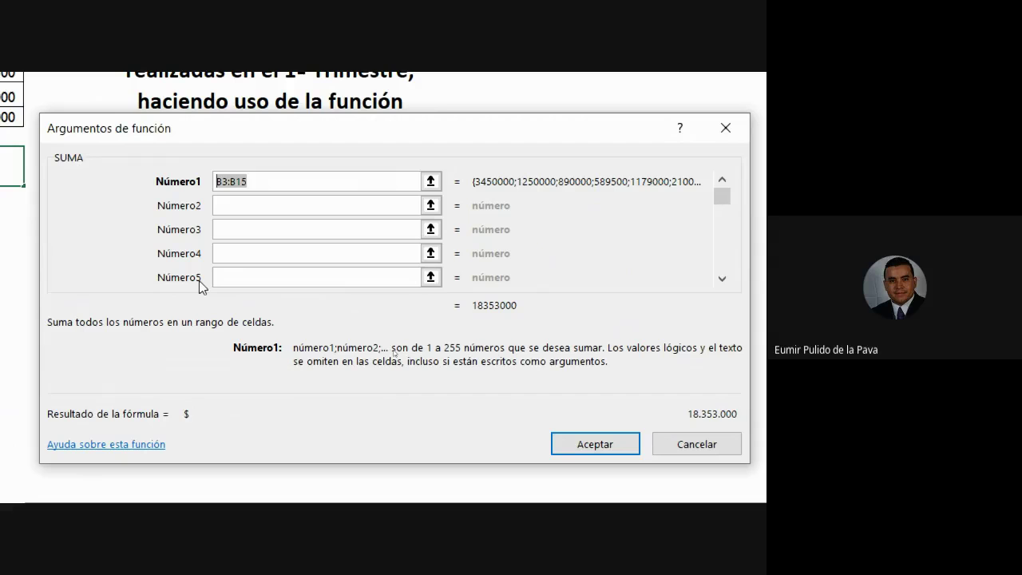
click(584, 439)
double_click(545, 191)
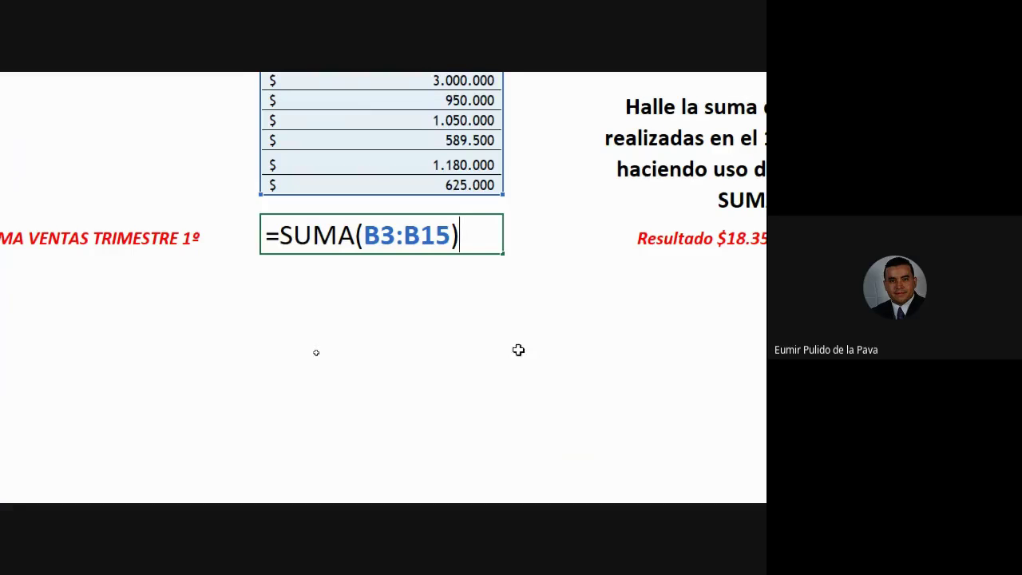
click(643, 478)
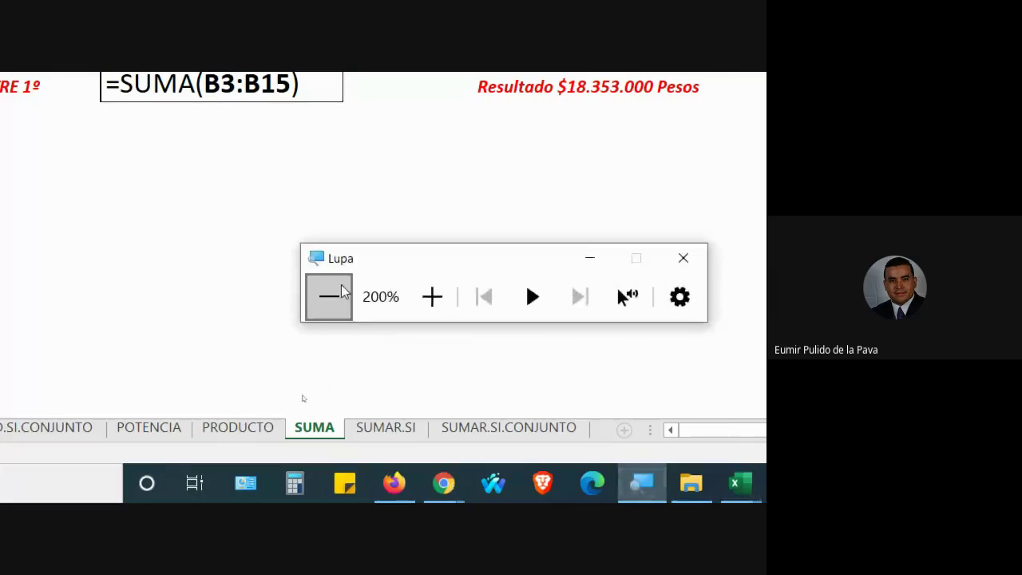
Reset the magnifier, check the Meet call, then return to Funciones_Estadisticas and commit the total
click(342, 292)
click(356, 492)
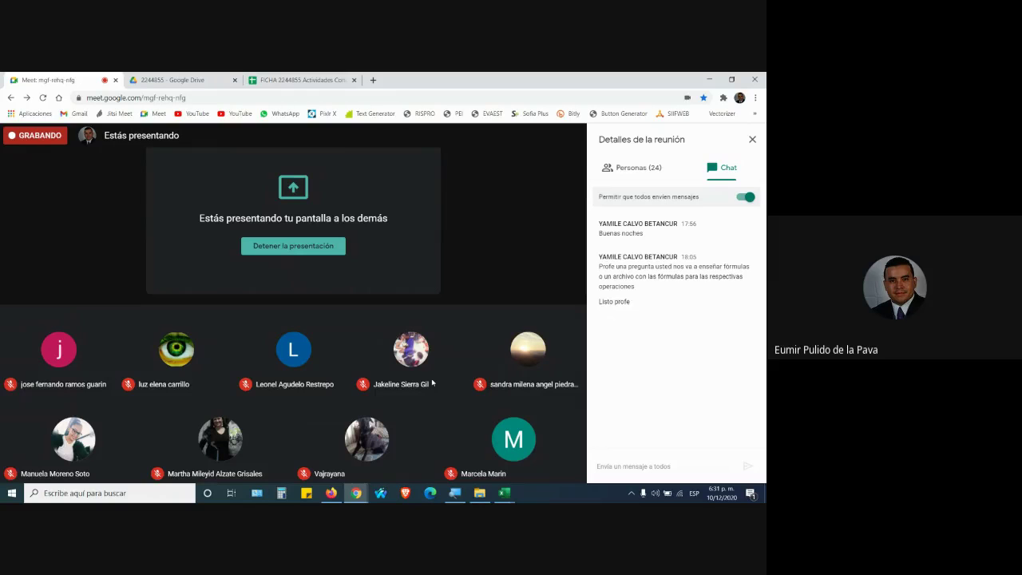
click(504, 492)
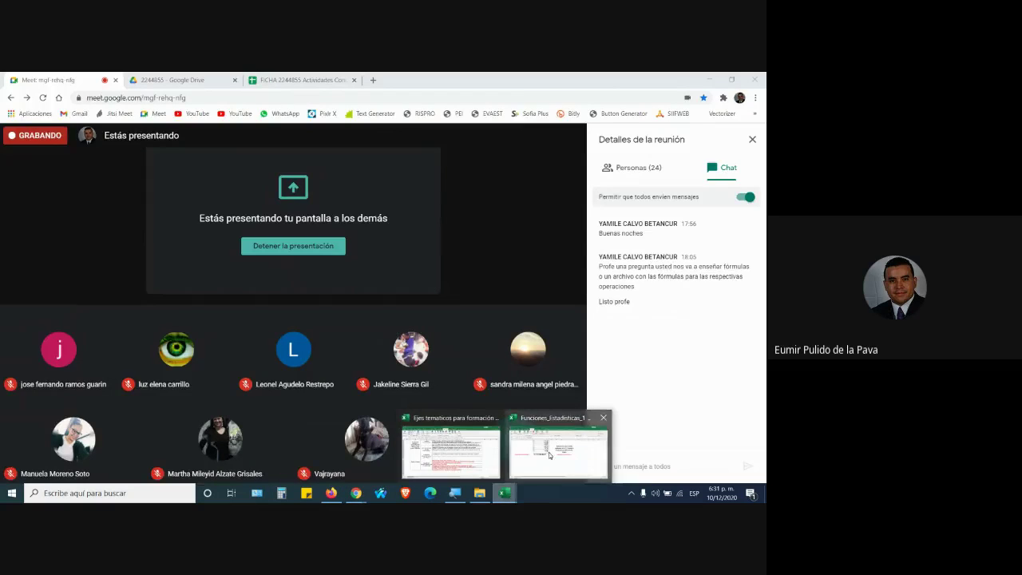
click(549, 452)
key(Return)
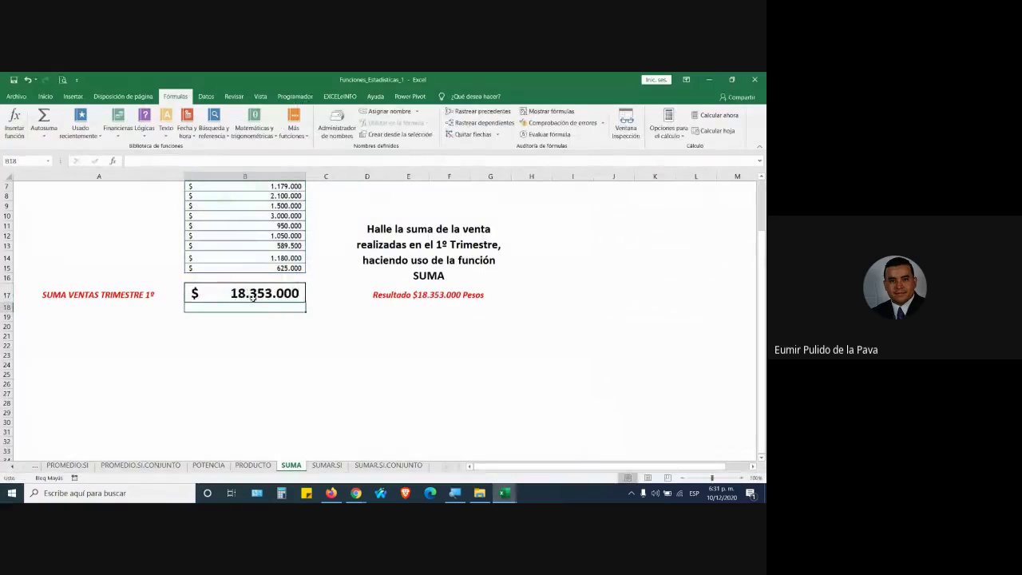
Redo the quarter-1 total in B17 with Autosuma from the Inicio tab
click(253, 295)
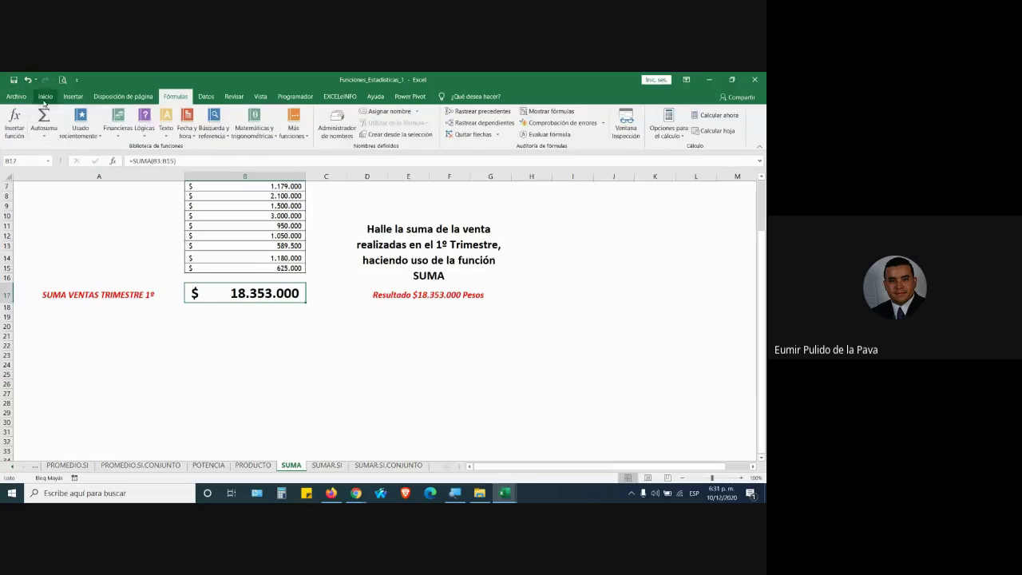
click(45, 97)
click(619, 113)
key(Return)
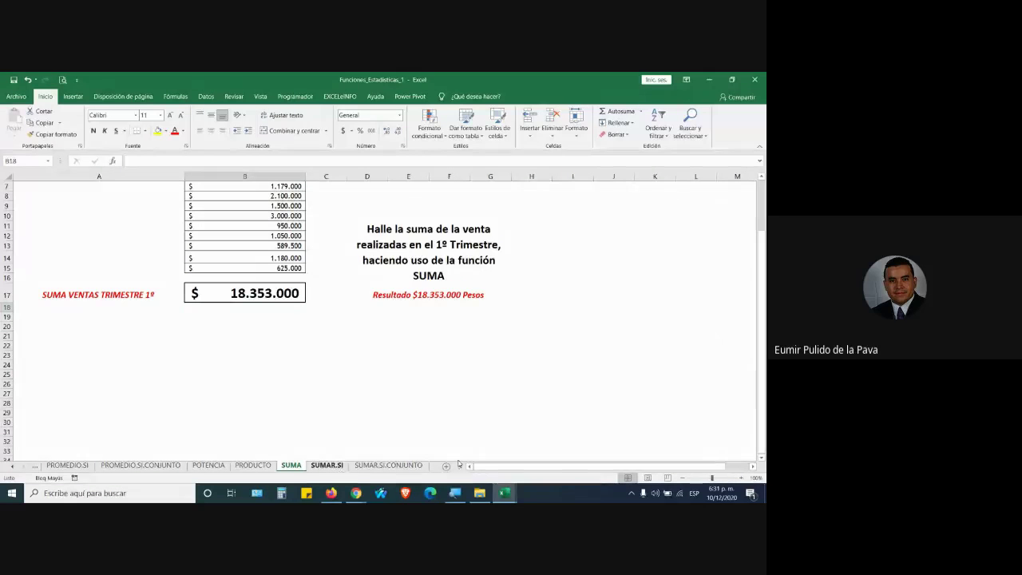
Glance at SUMAR.SI, magnify to 200%, and review the SUMA formula in the total cell
click(329, 465)
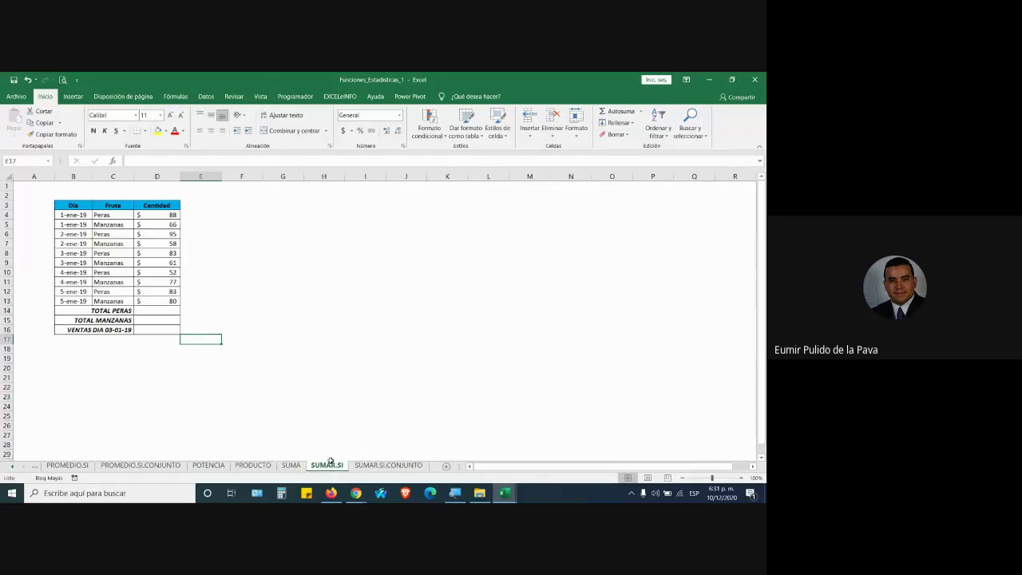
click(454, 493)
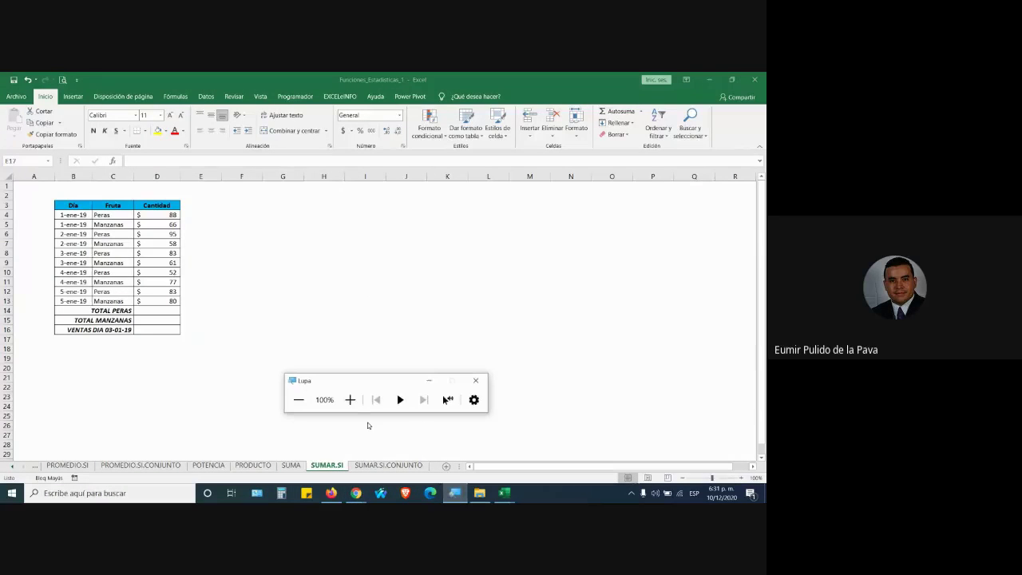
click(349, 399)
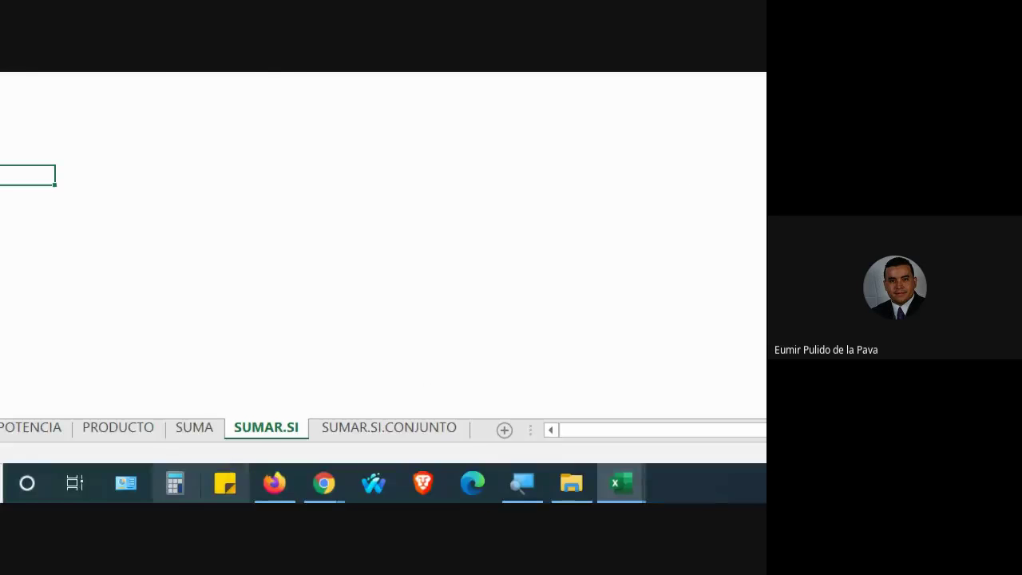
click(192, 428)
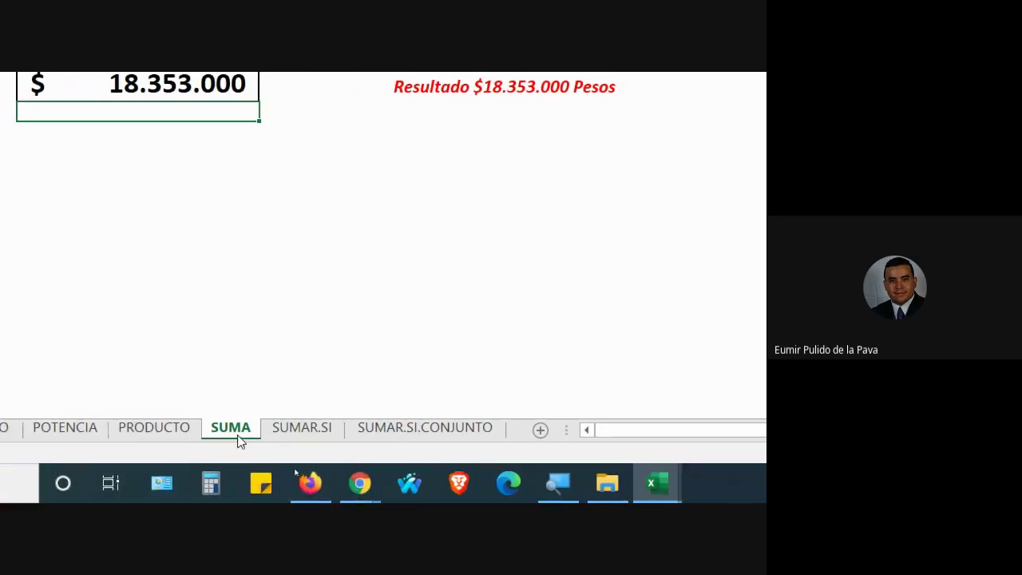
double_click(481, 274)
drag(274, 287, 359, 289)
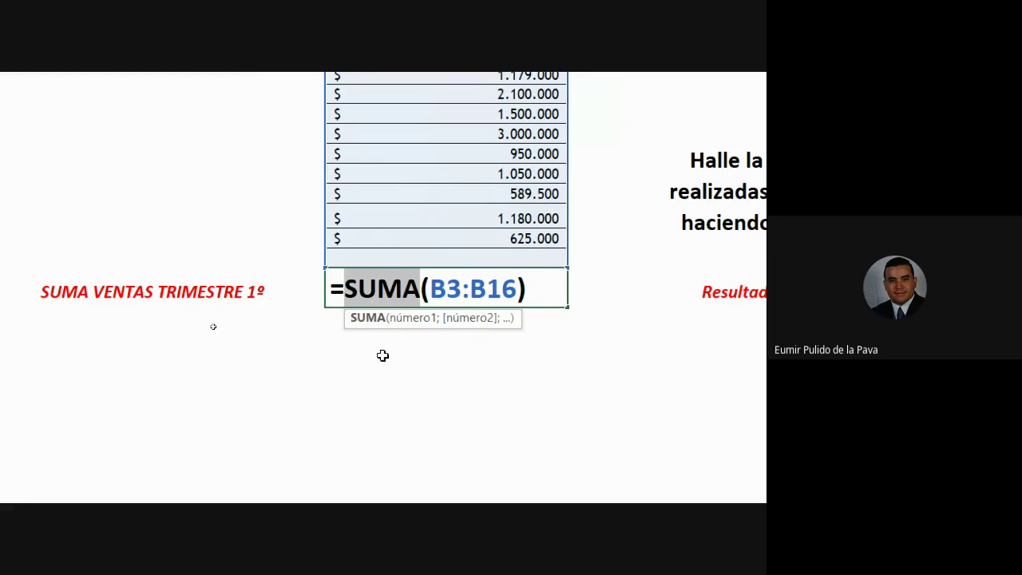
click(511, 429)
key(ctrl+Page_Up)
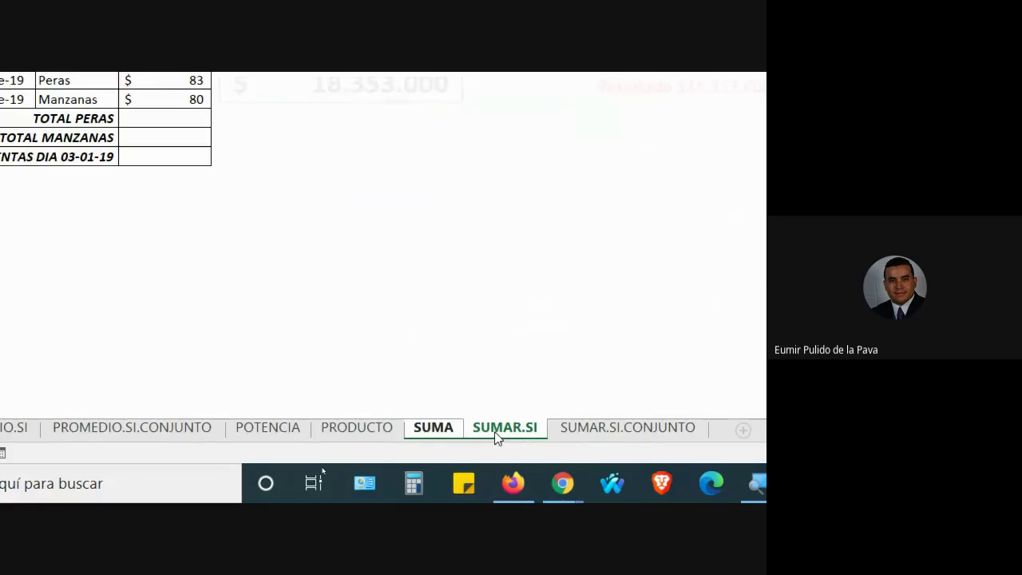
On SUMAR.SI, format Cantidad D4:D13 with thousands separators and no decimals
click(373, 479)
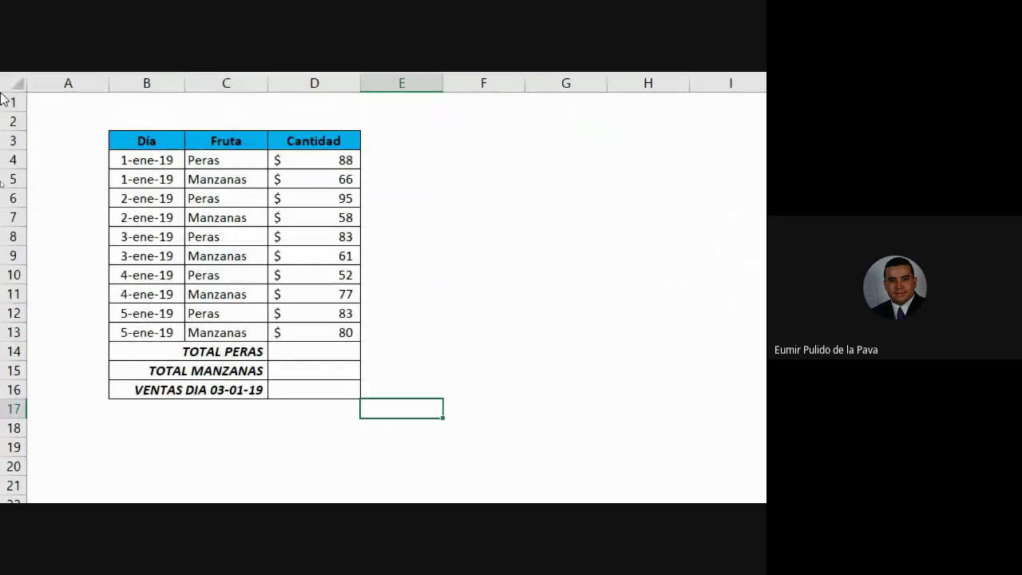
drag(292, 203, 306, 375)
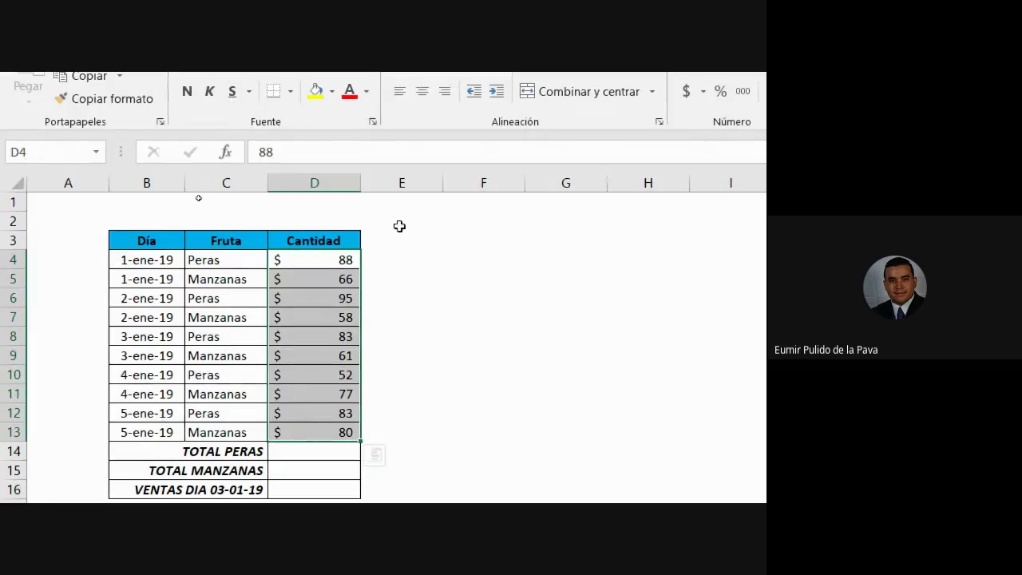
click(742, 91)
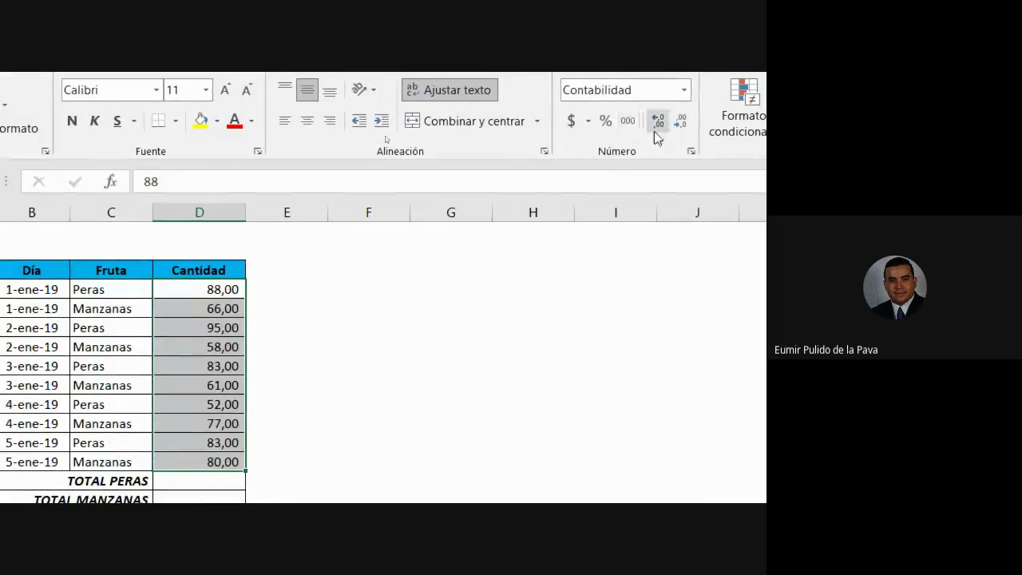
click(680, 121)
click(680, 121)
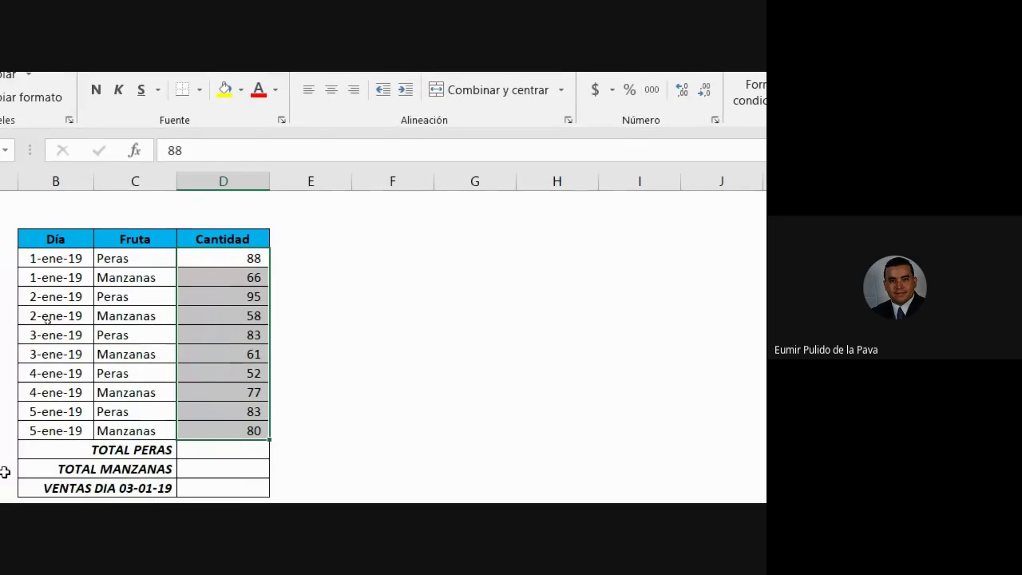
click(224, 450)
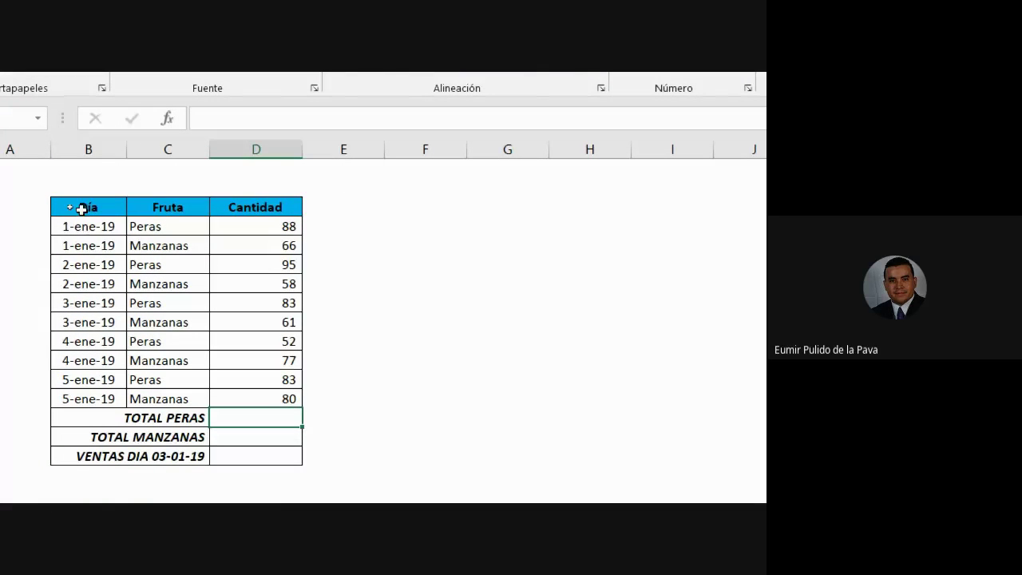
drag(81, 217, 270, 395)
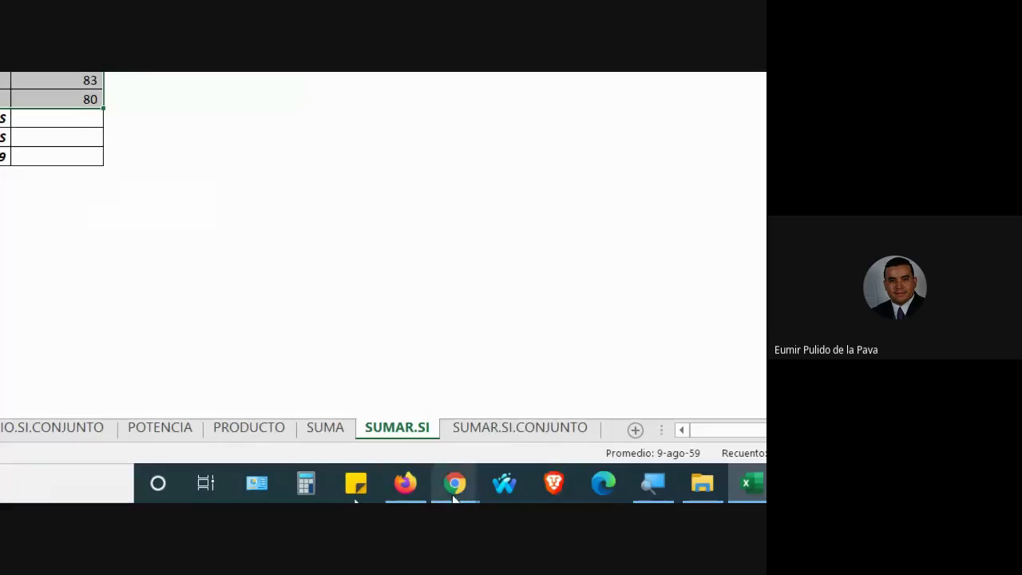
Admit the guest to the Google Meet call, then return to the Funciones_Estadisticas workbook
click(463, 485)
click(378, 423)
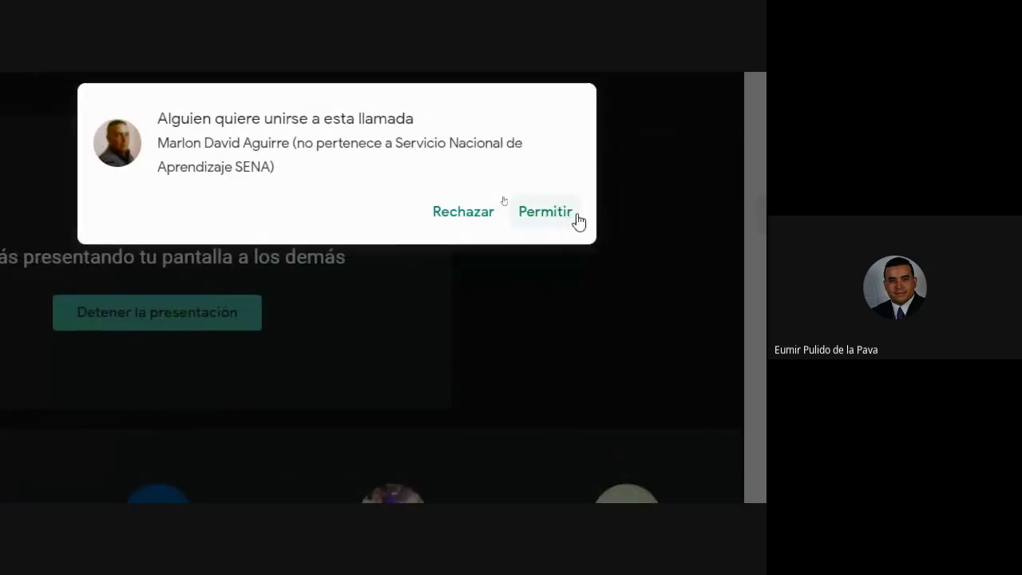
click(567, 215)
click(585, 488)
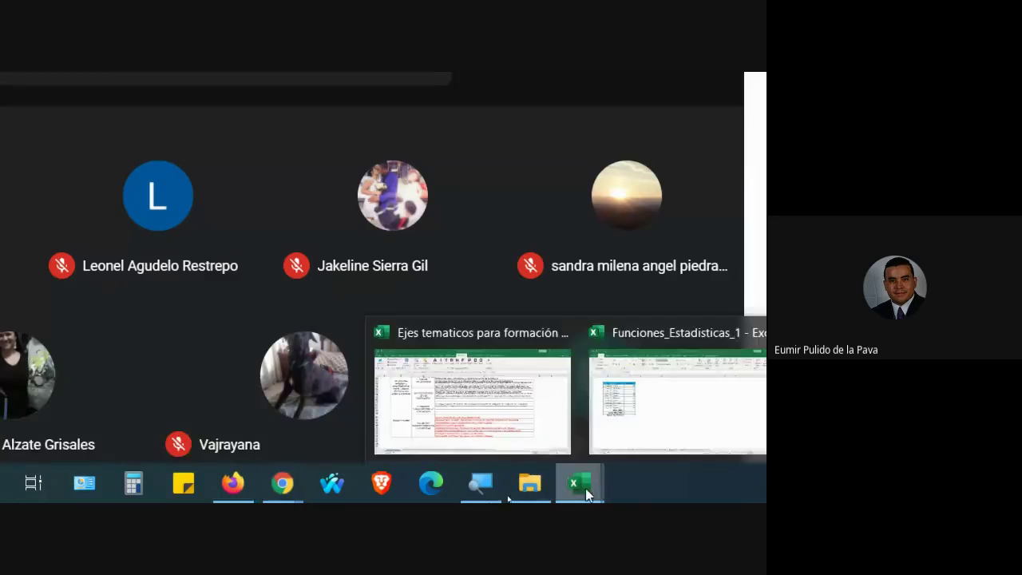
click(676, 400)
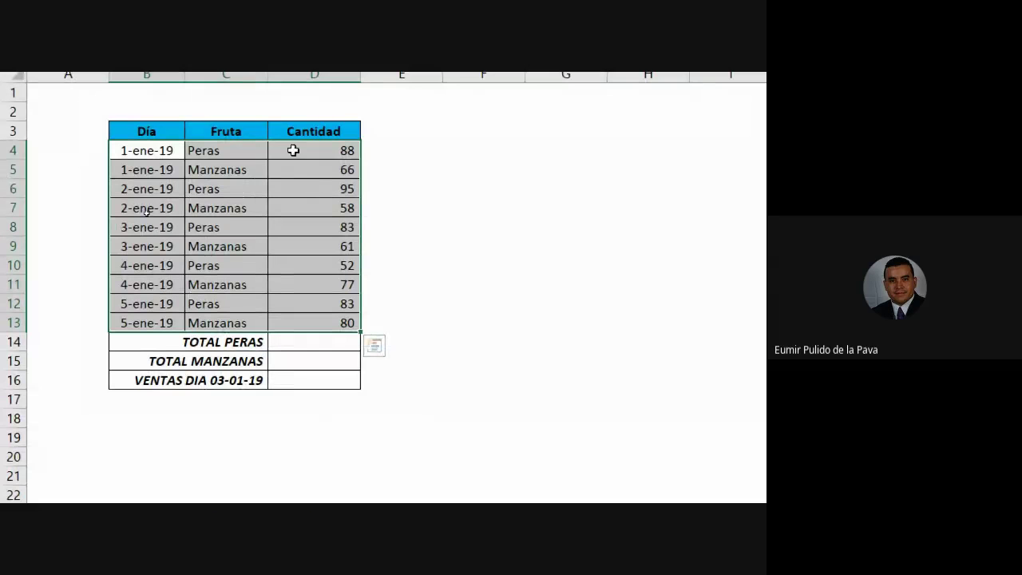
Step through the TOTAL PERAS, TOTAL MANZANAS and VENTAS DIA 03-01-19 cells, then select dates B8:B9
click(303, 344)
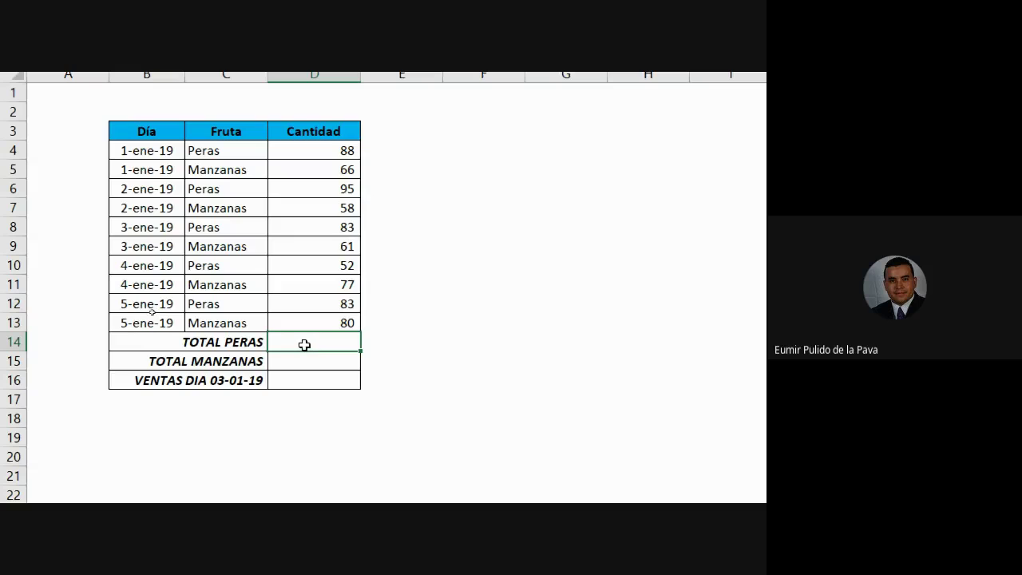
click(306, 360)
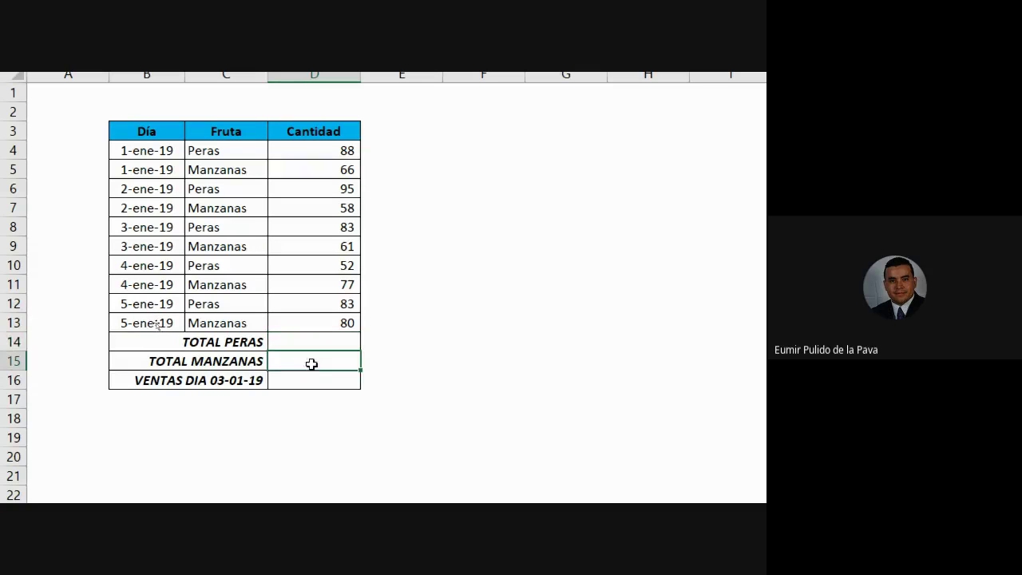
click(313, 380)
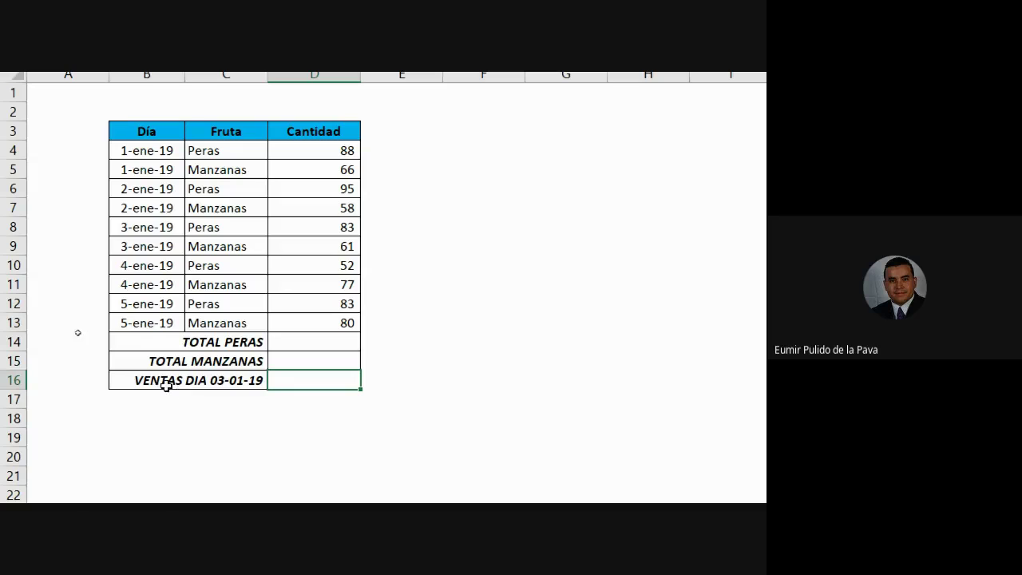
drag(143, 227, 142, 247)
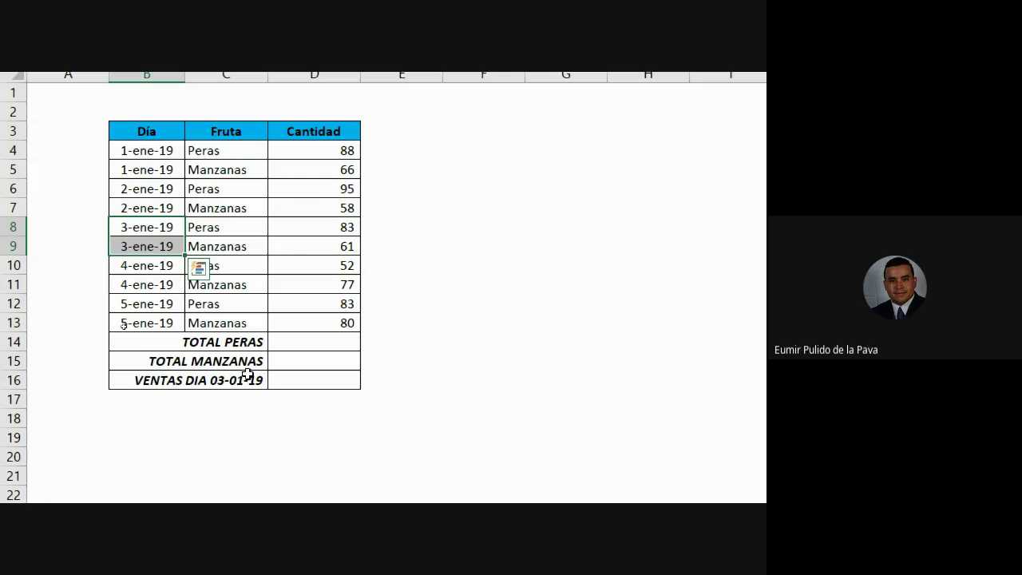
Review the SUMA sheet's =SUMA(B3:B16) total, then go back to the SUMAR.SI sheet
click(500, 439)
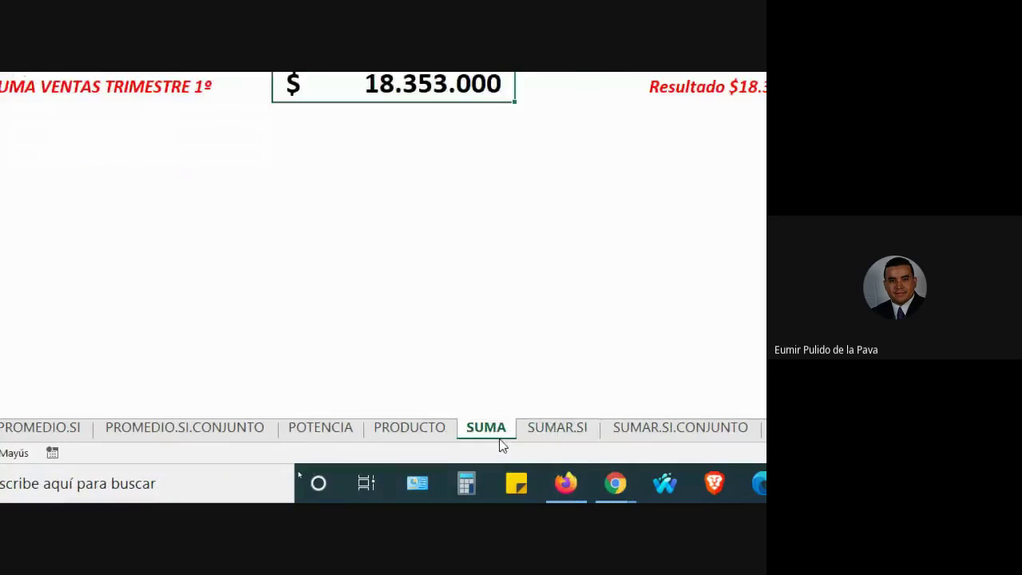
double_click(411, 78)
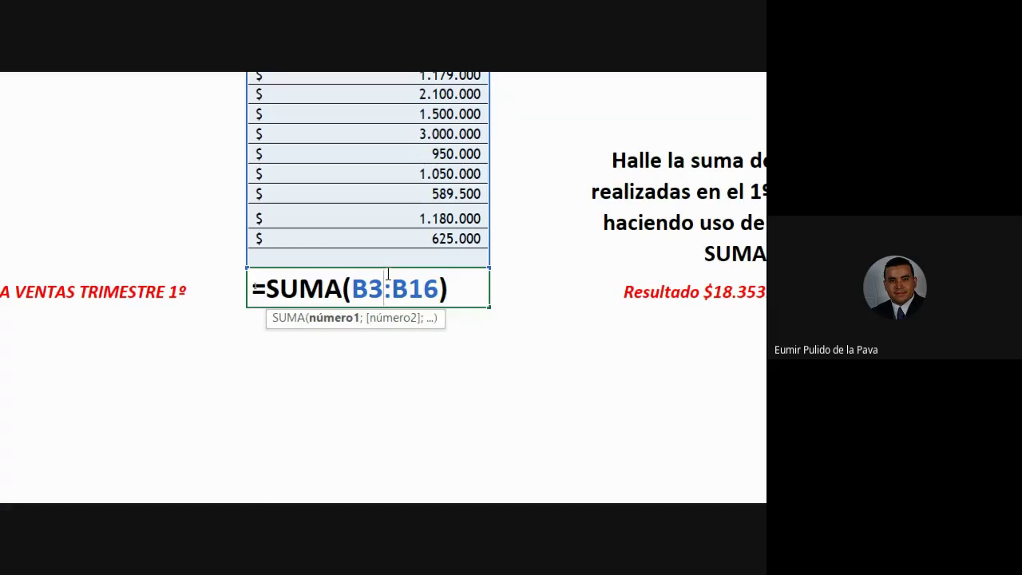
key(Return)
click(543, 427)
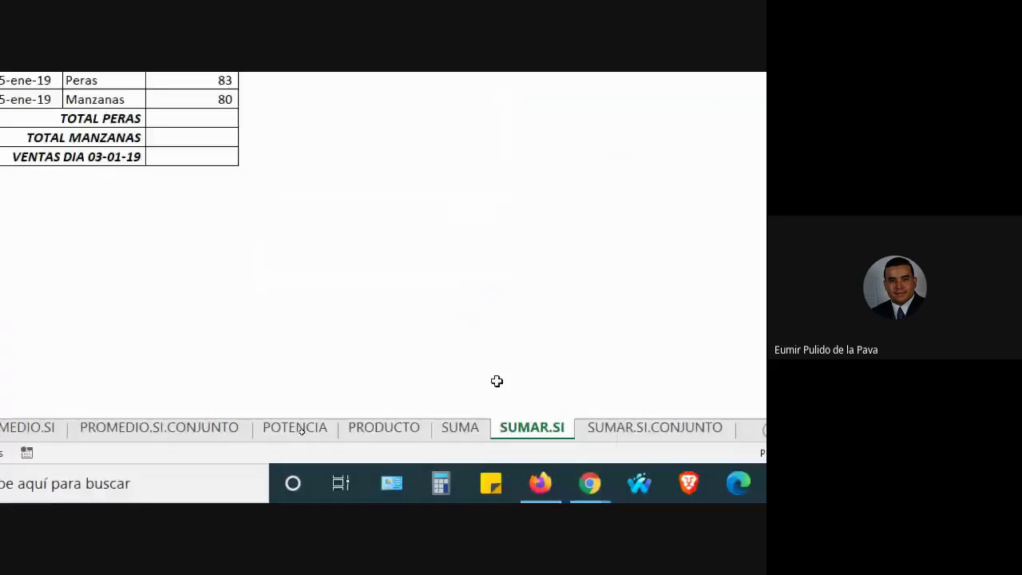
click(294, 272)
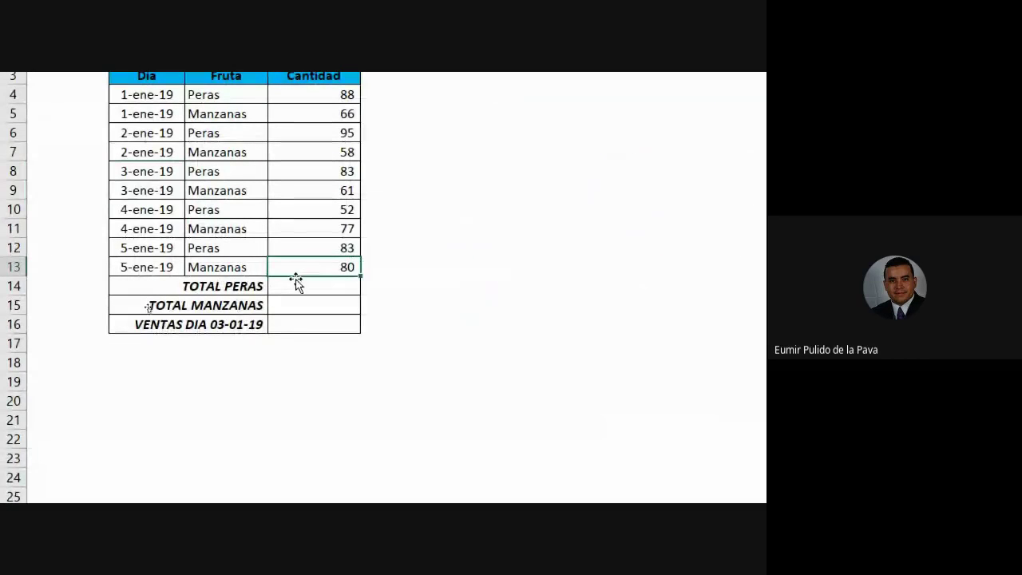
click(296, 280)
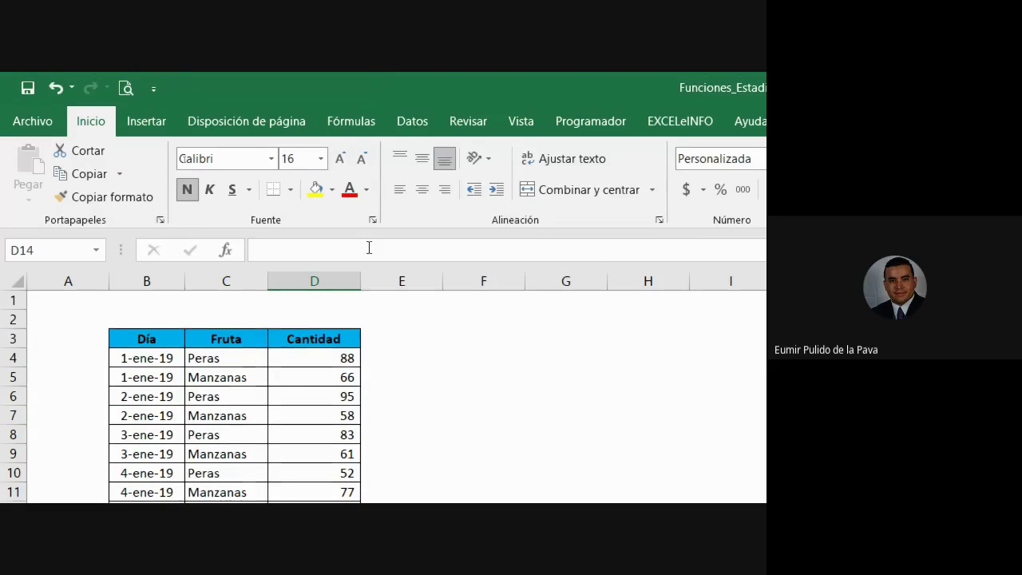
Widen column D and start =SUM in D14, comparing the SUMA and SUMAR.SI suggestions
drag(358, 289, 470, 291)
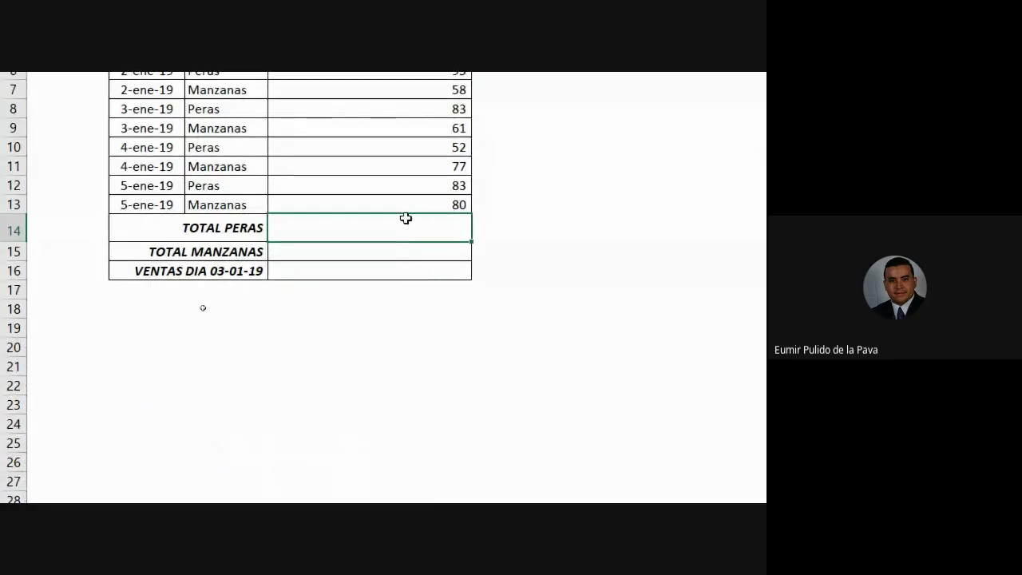
text(=)
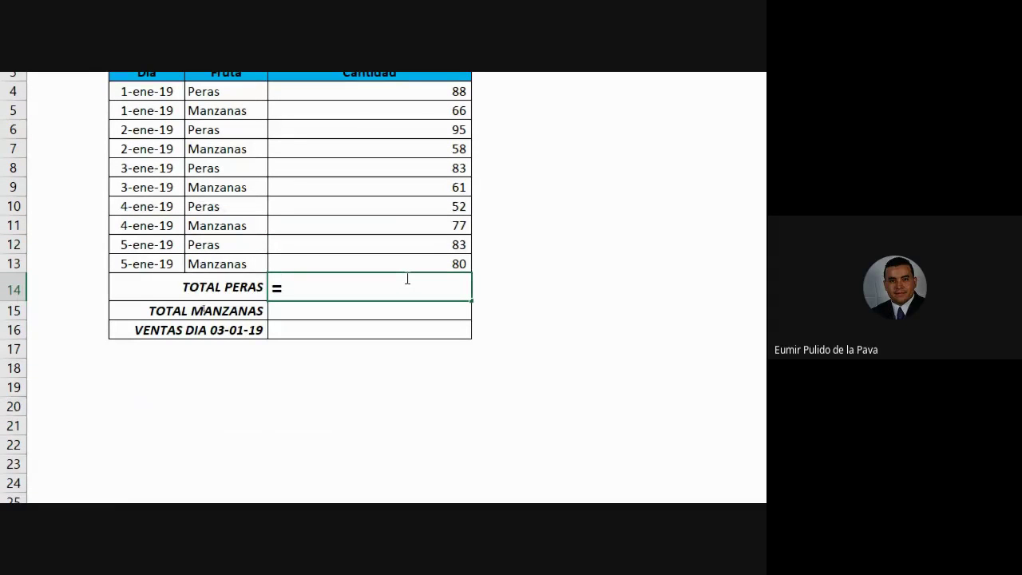
text(SUM)
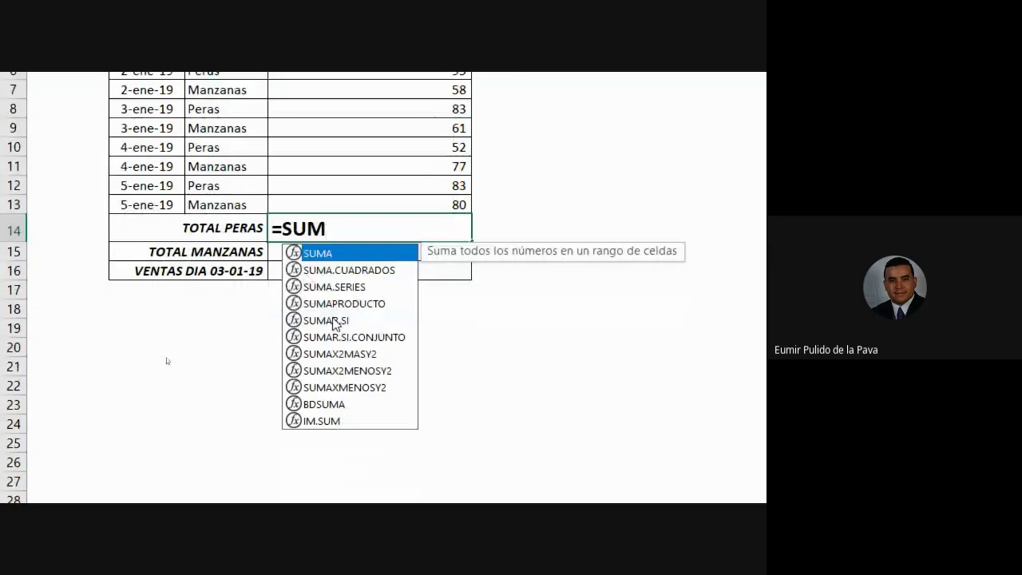
click(335, 380)
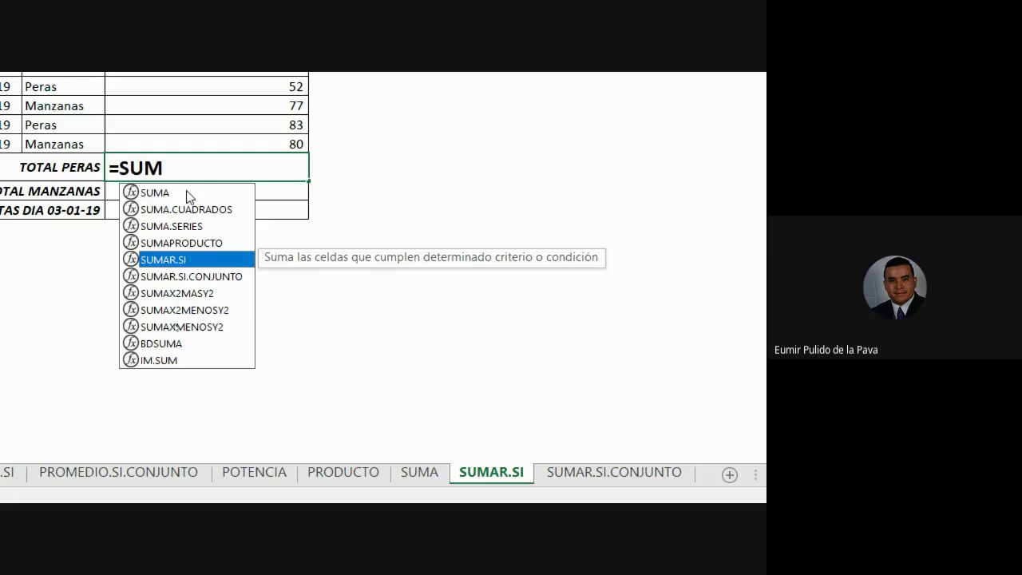
click(188, 193)
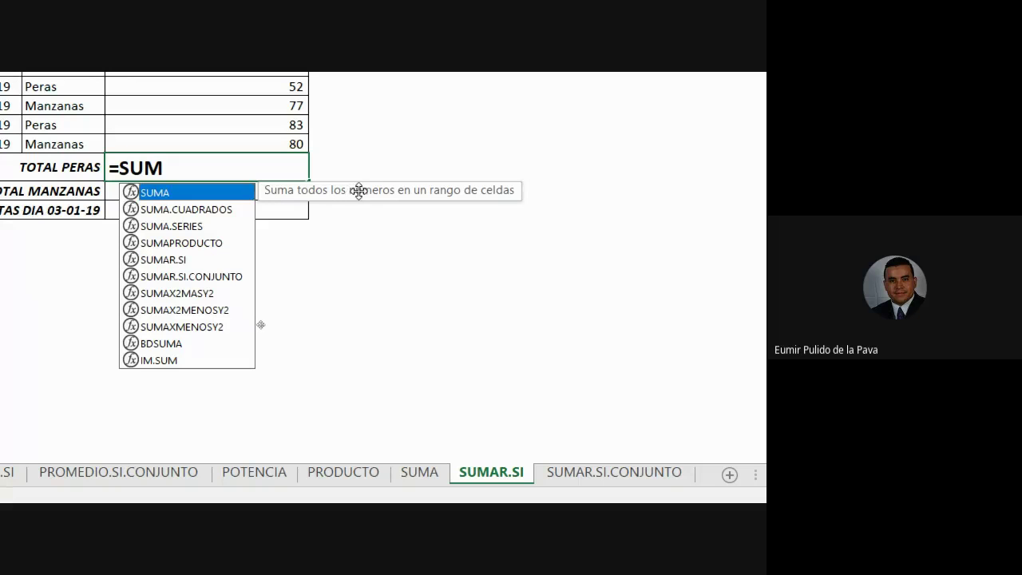
click(222, 263)
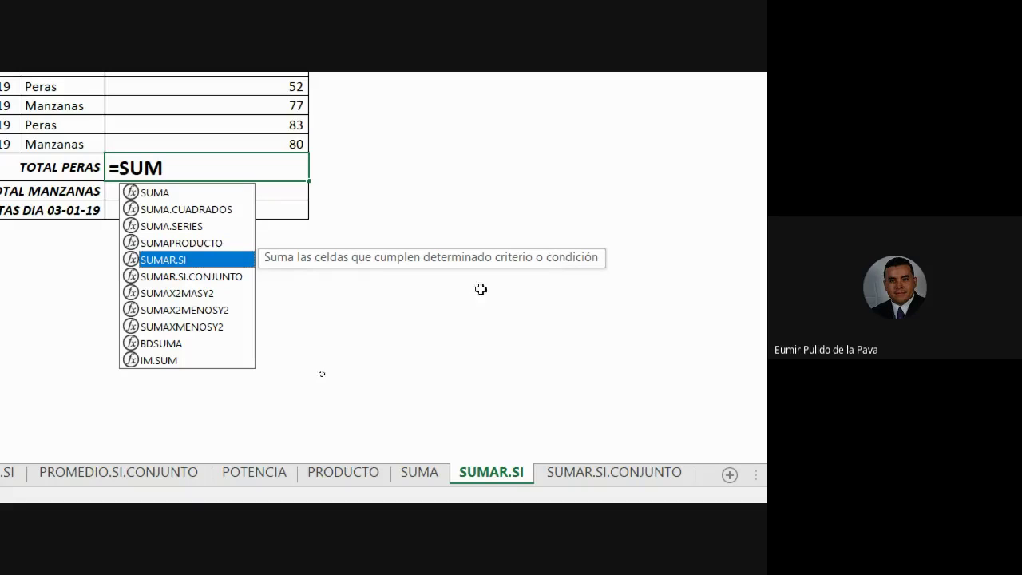
Insert SUMAR.SI from the autocomplete list so D14 reads =SUMAR.SI(
double_click(182, 260)
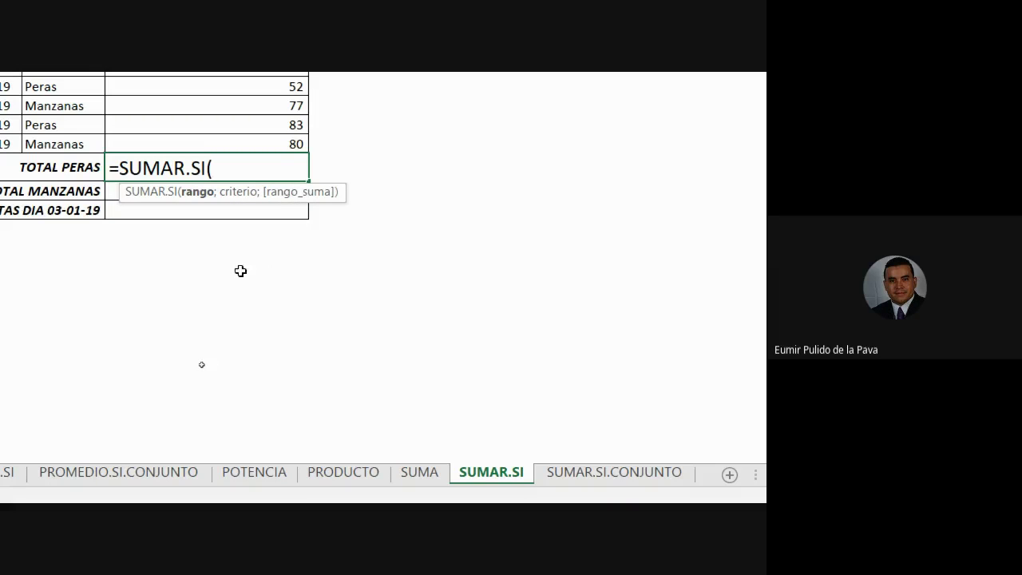
Try D18:D24, F19:F20 and F6:F21 as the SUMAR.SI range argument, then remove it
drag(120, 165, 213, 167)
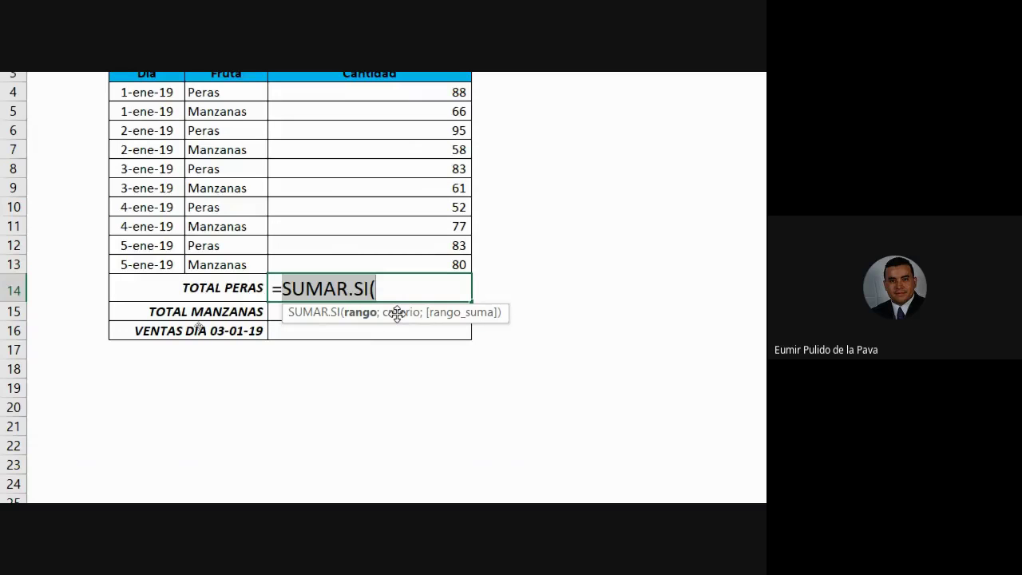
click(396, 294)
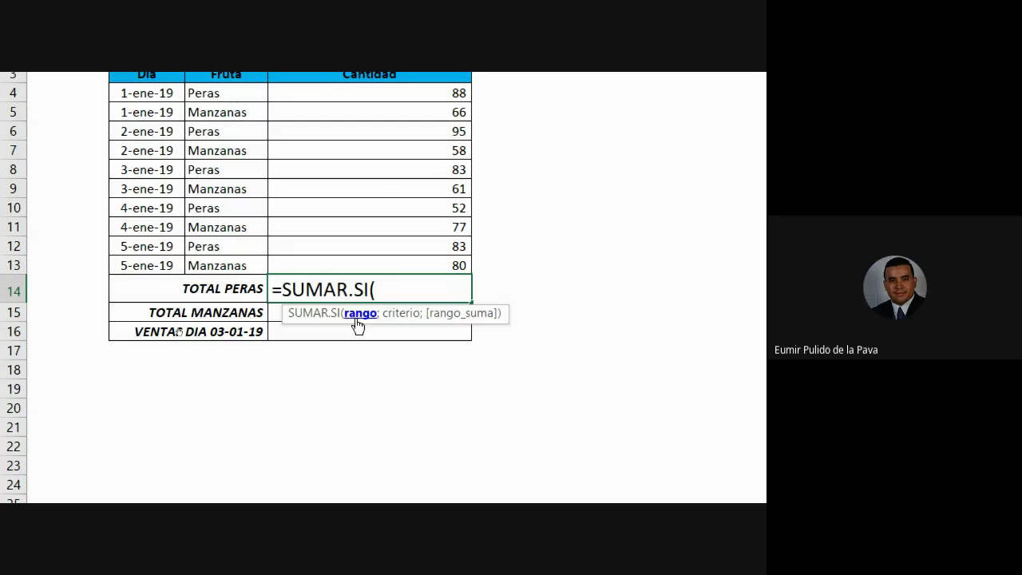
drag(337, 377, 317, 477)
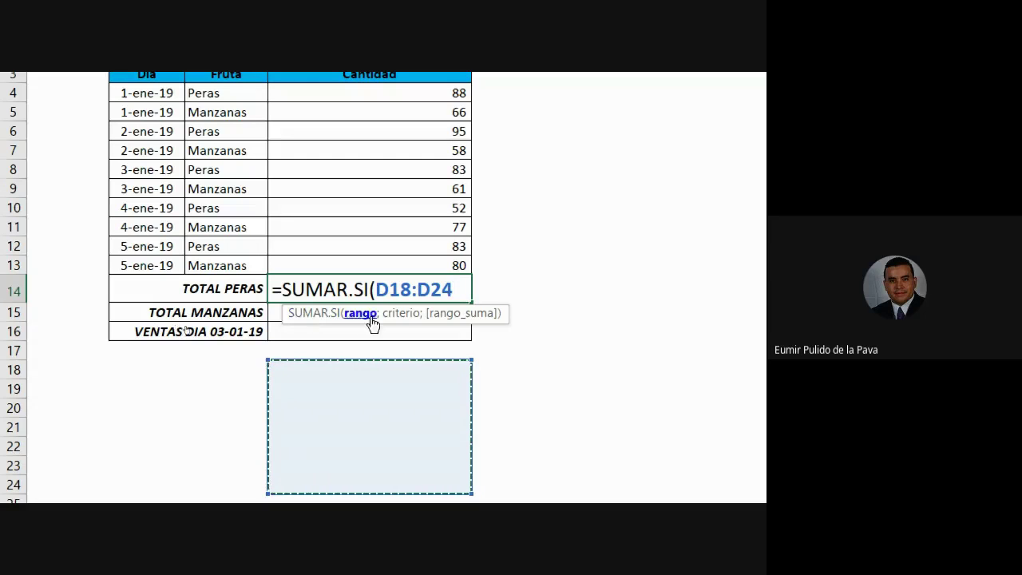
scroll(691, 319, right, 1)
drag(570, 148, 580, 319)
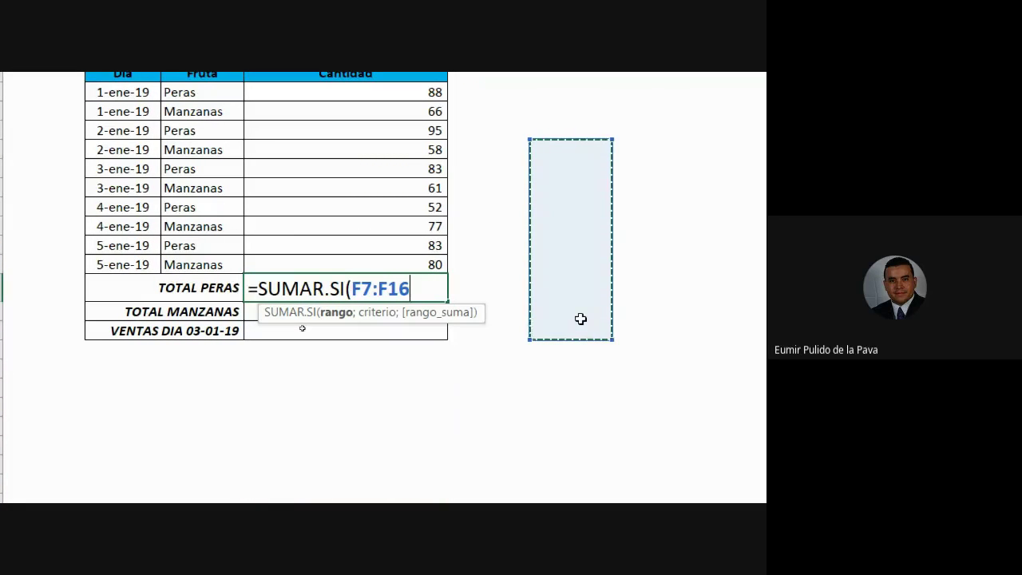
drag(543, 391, 552, 407)
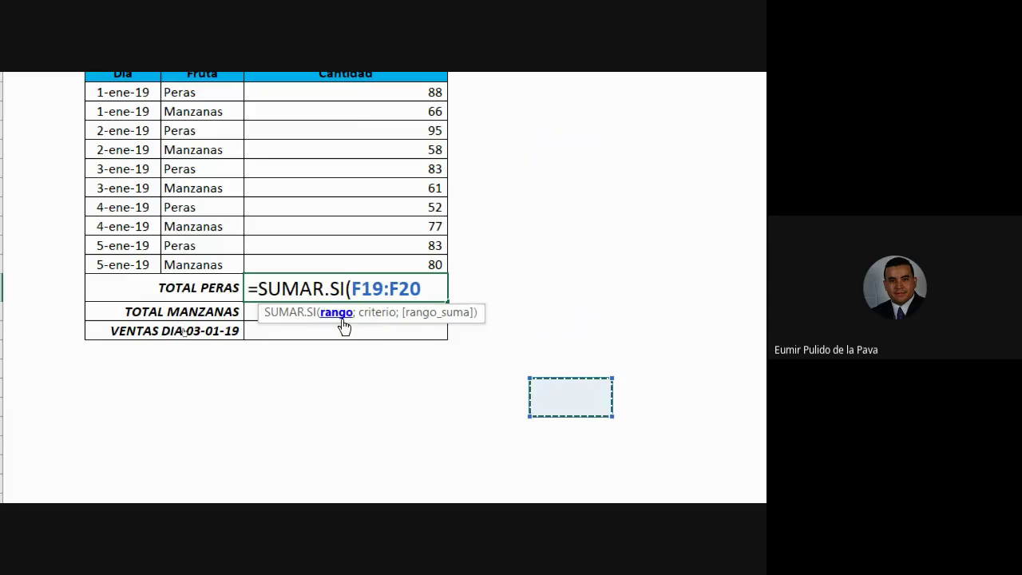
drag(569, 134, 561, 419)
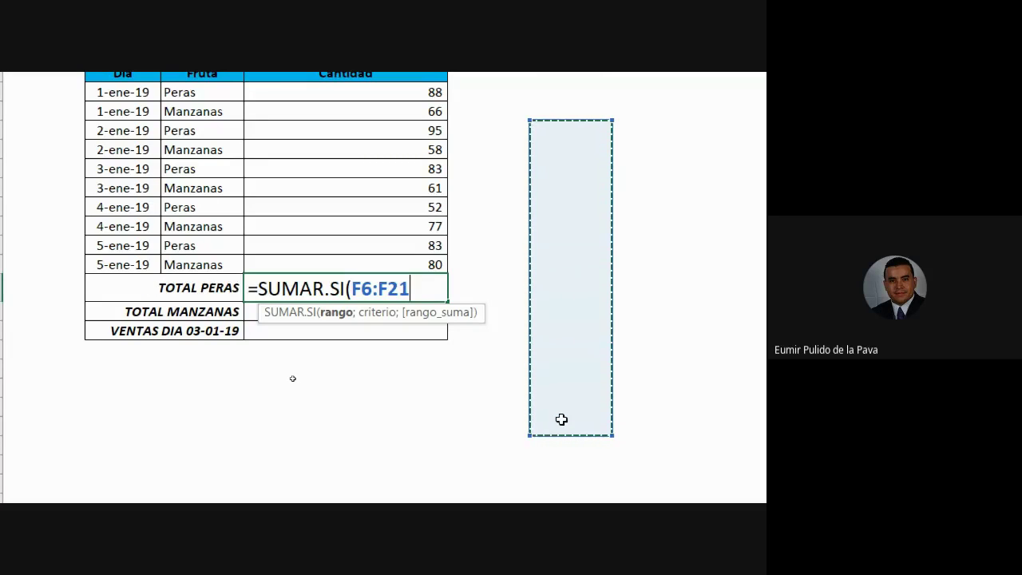
key(BackSpace)
key(BackSpace)
key(BackSpace)
key(BackSpace)
key(BackSpace)
key(BackSpace)
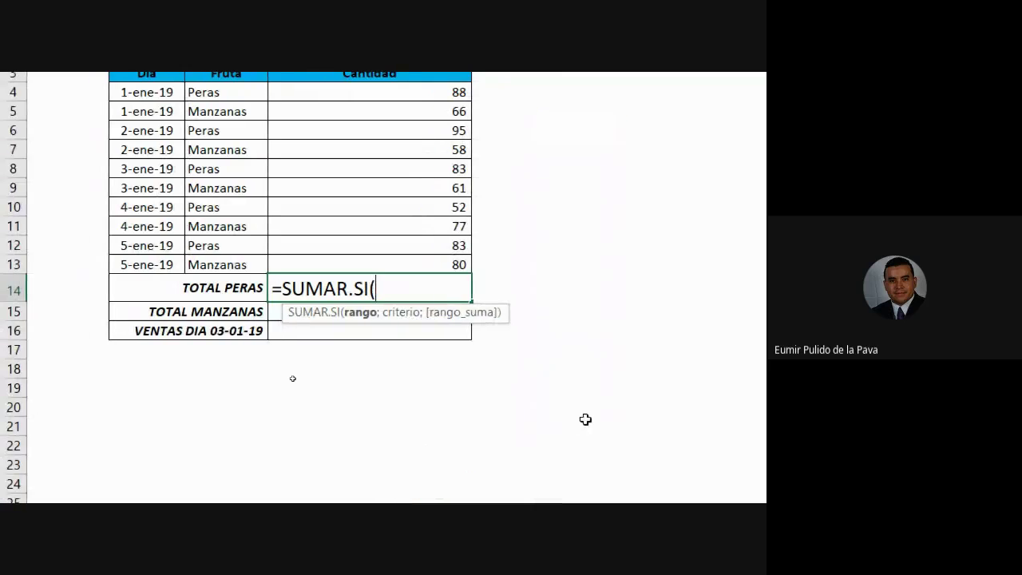
Enter PERAS as the argument, dismiss the too-few-arguments warning, and settle on range D18:D19
text(PERAS)
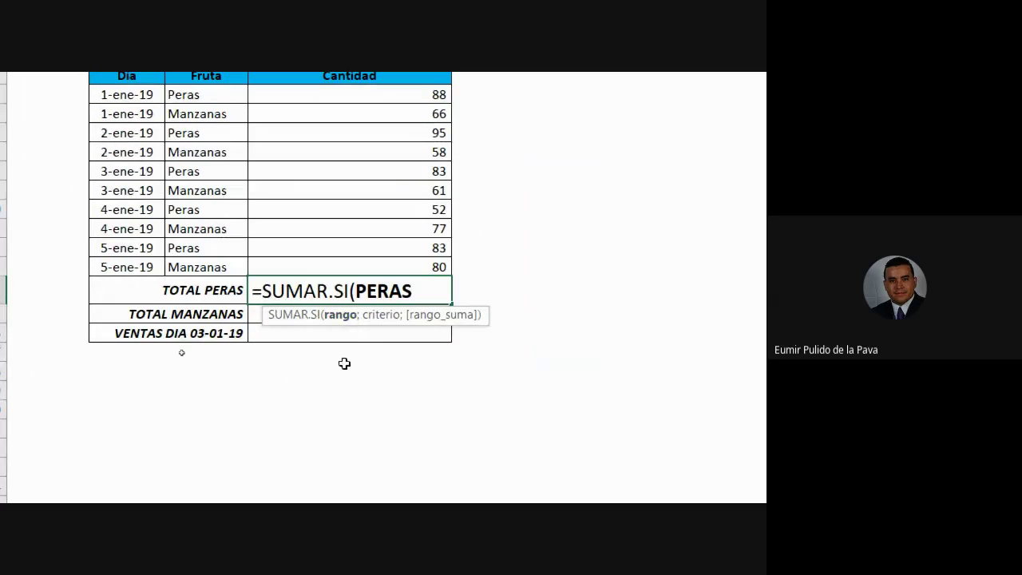
key(Return)
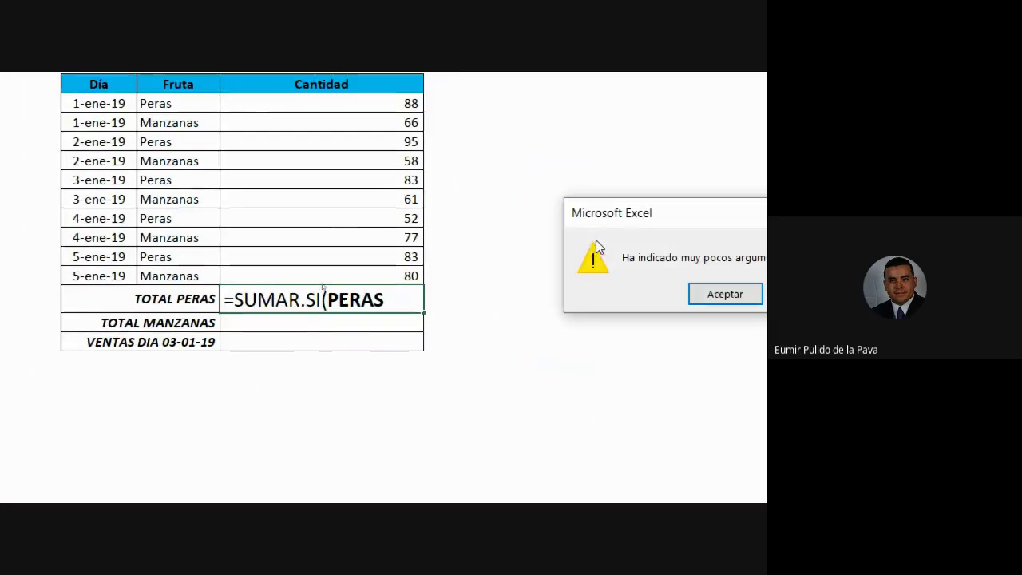
click(695, 292)
key(BackSpace)
drag(554, 178, 559, 276)
drag(522, 347, 520, 360)
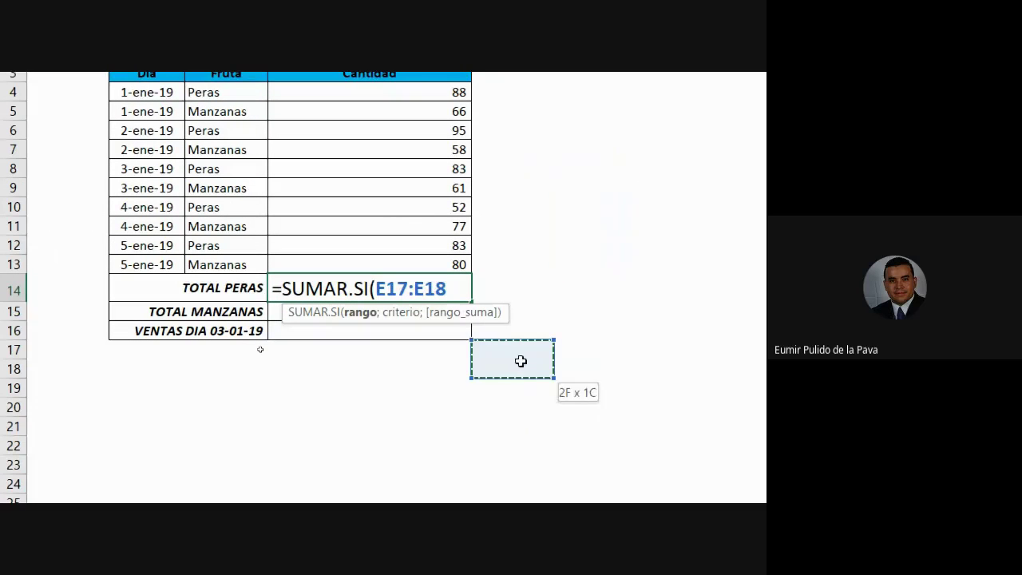
click(350, 380)
drag(350, 379, 349, 380)
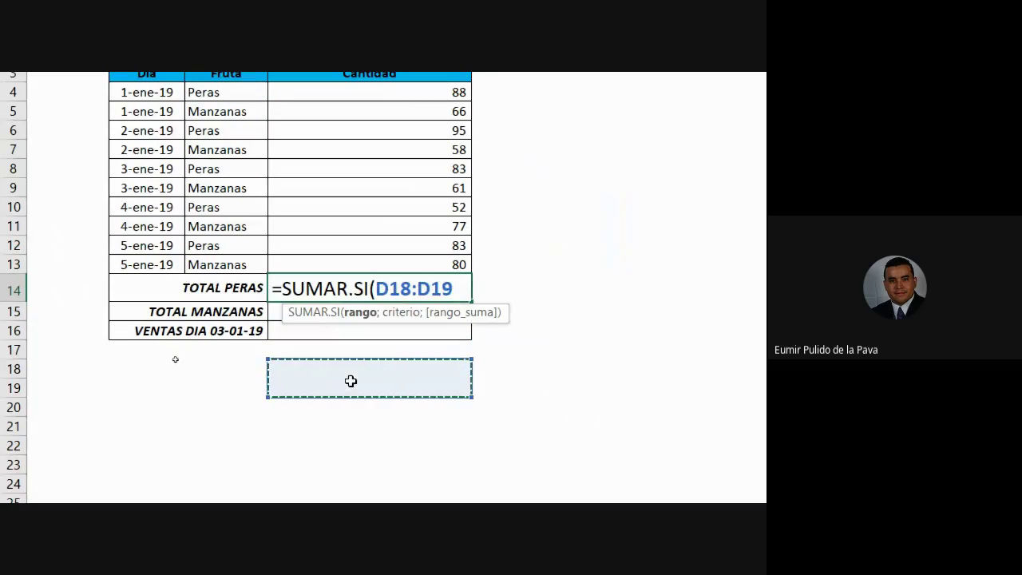
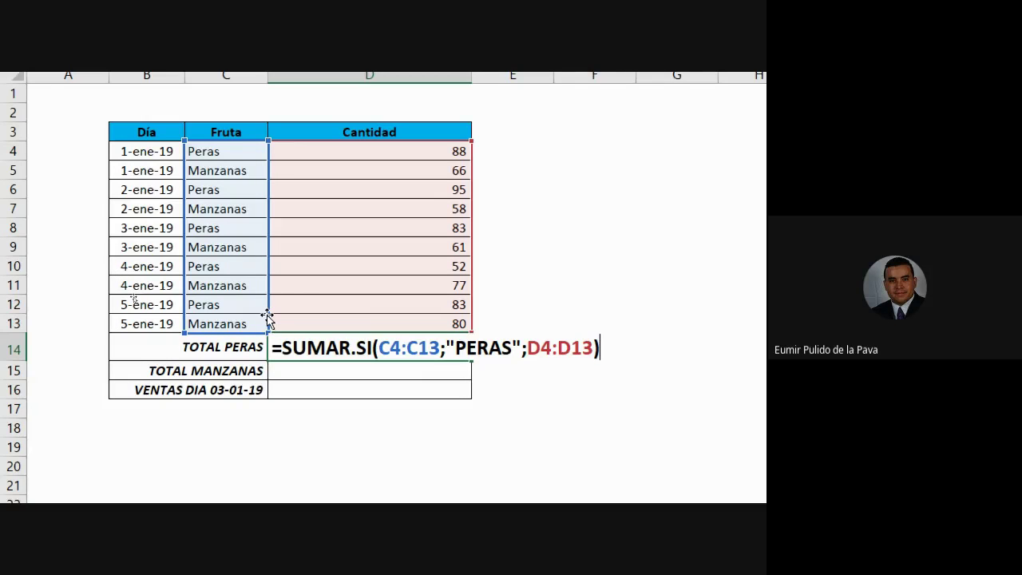
Commit =SUMAR.SI(C4:C13;"PERAS";D4:D13) in TOTAL PERAS so it shows $ 401,00
key(Return)
scroll(268, 311, down, 1)
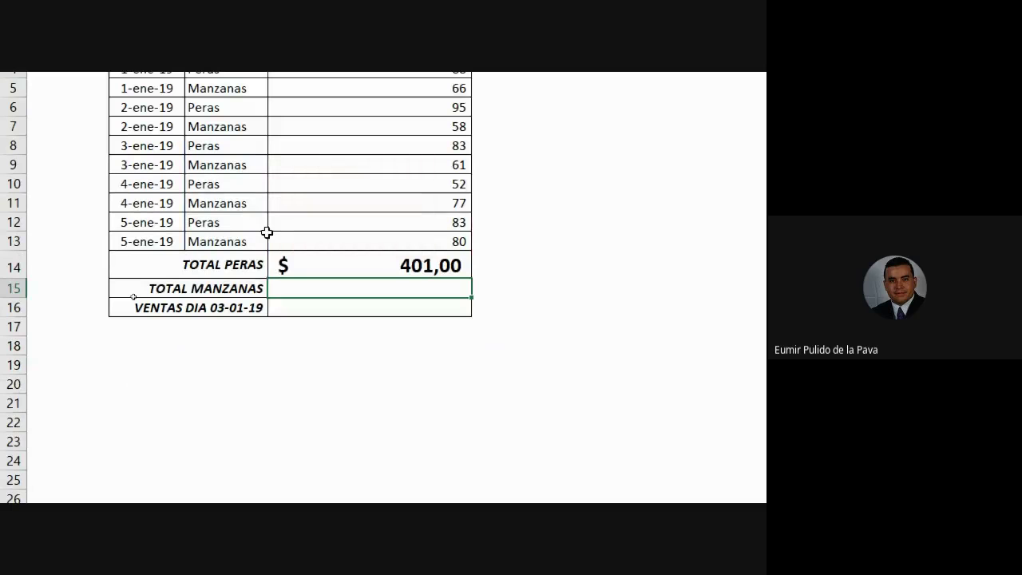
scroll(493, 397, up, 1)
Give TOTAL PERAS thousands style with no decimals so it reads 401, then review its formula
click(408, 346)
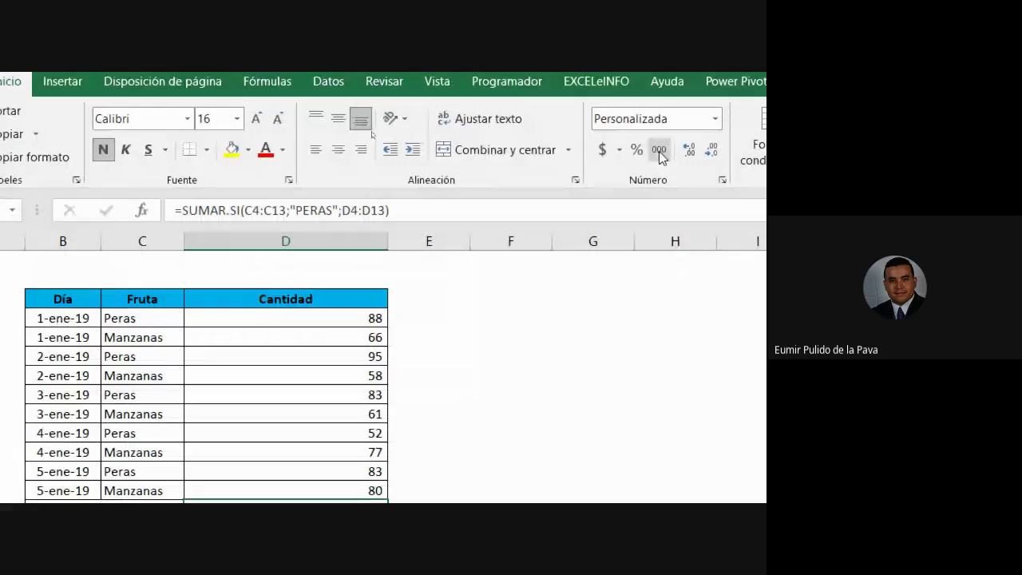
click(659, 150)
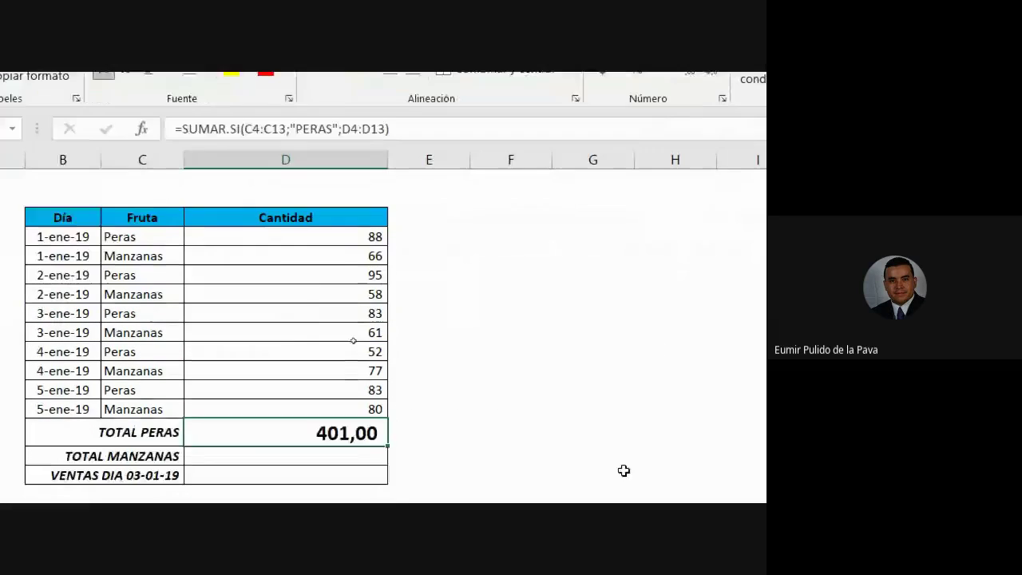
click(699, 85)
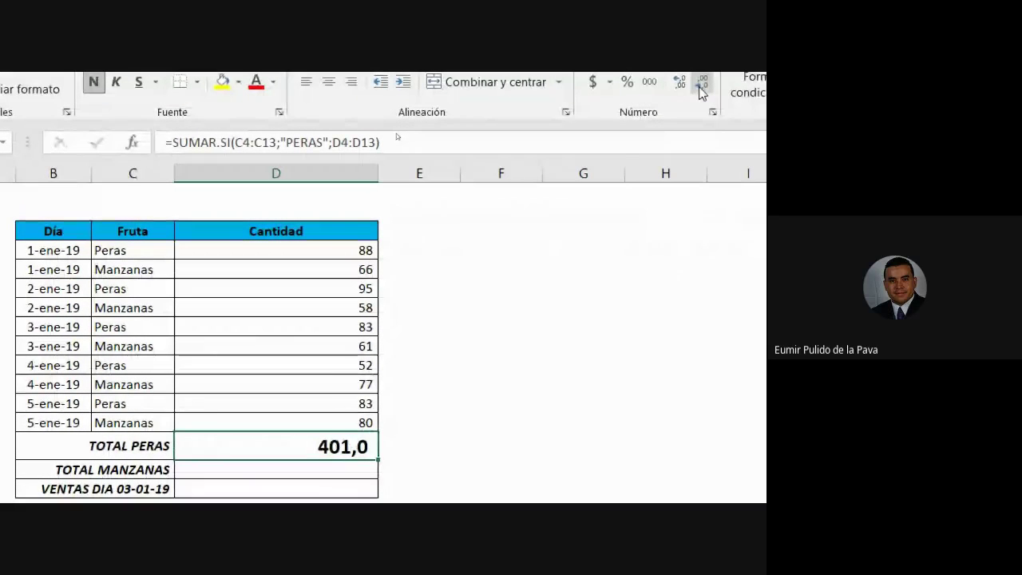
click(699, 84)
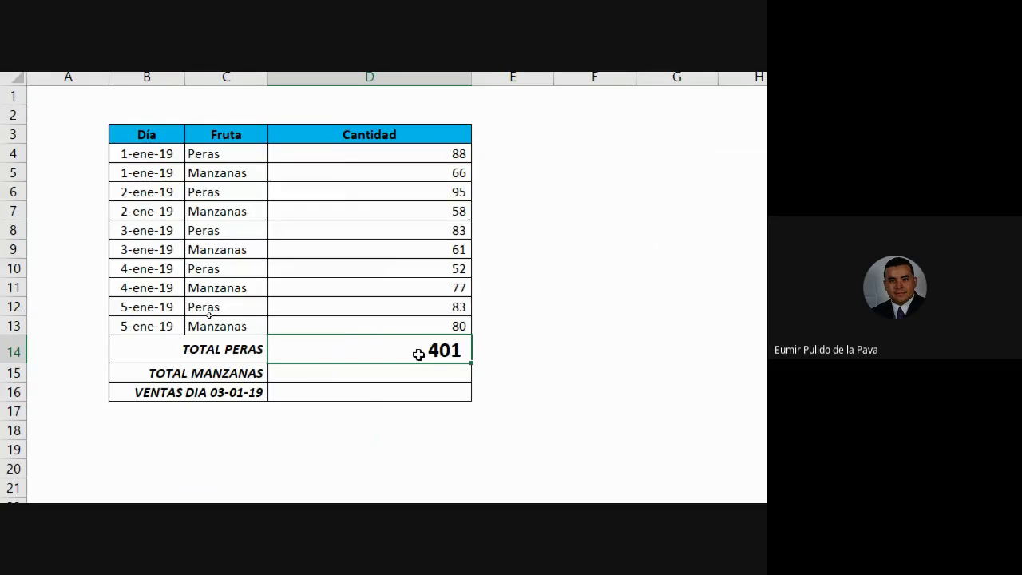
double_click(418, 354)
drag(273, 351, 380, 352)
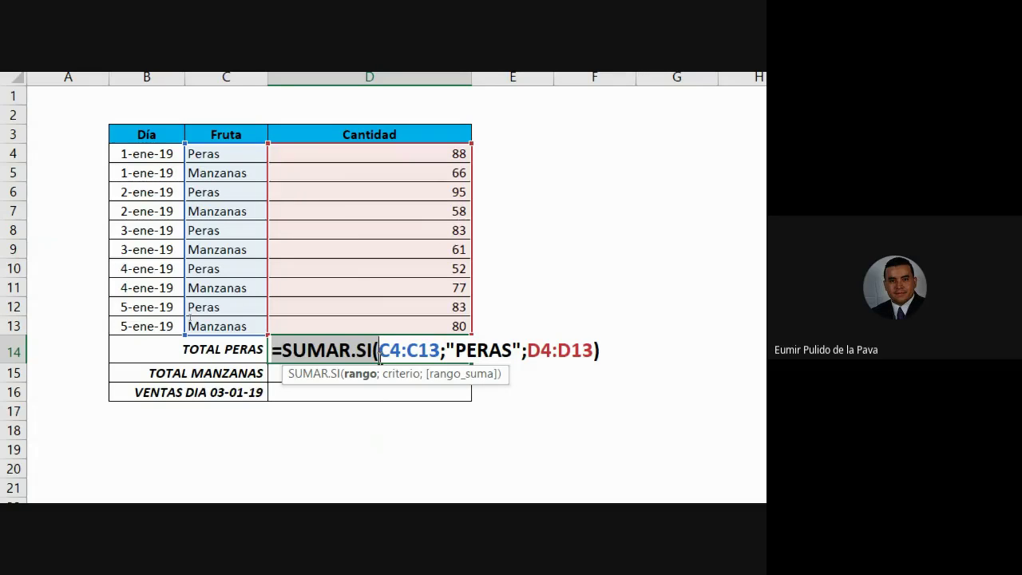
Copy the TOTAL PERAS cell's formatting onto the TOTAL MANZANAS cell with Copiar formato
key(Return)
click(379, 359)
click(127, 104)
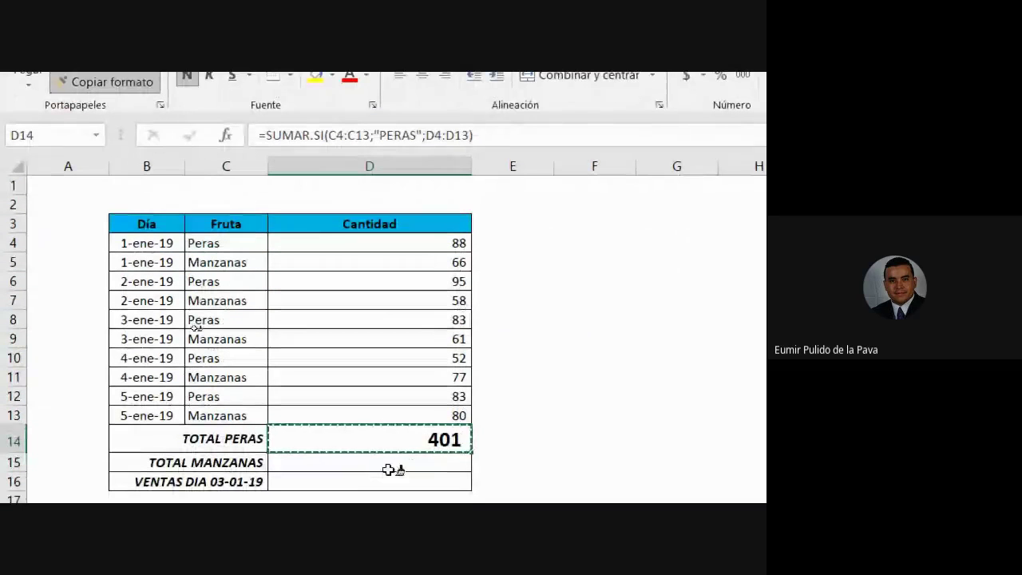
click(366, 486)
Start the TOTAL MANZANAS formula by inserting SUMAR.SI from the =SUMA suggestions, then switch to the video call
key(F2)
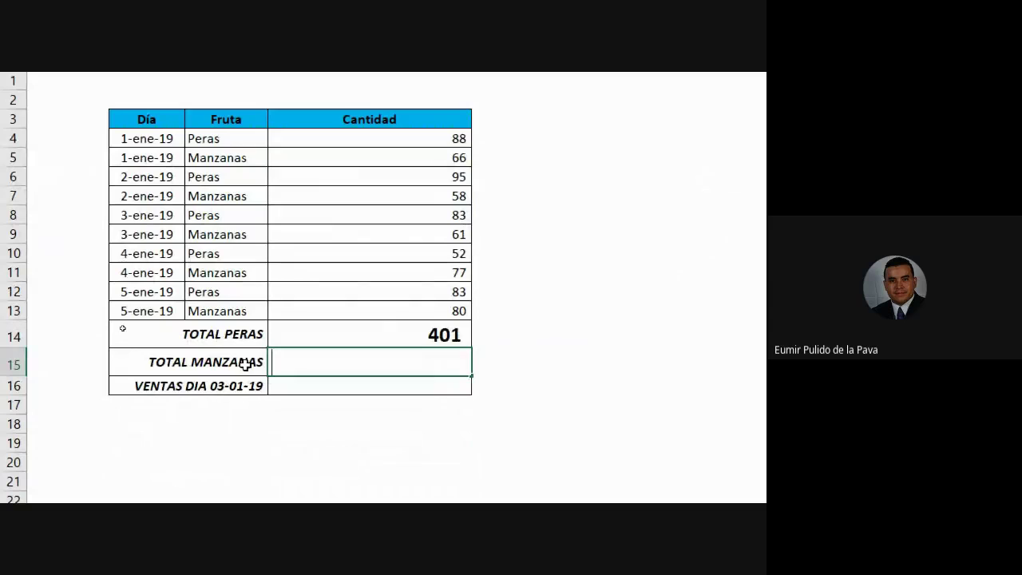
text(=SUMA)
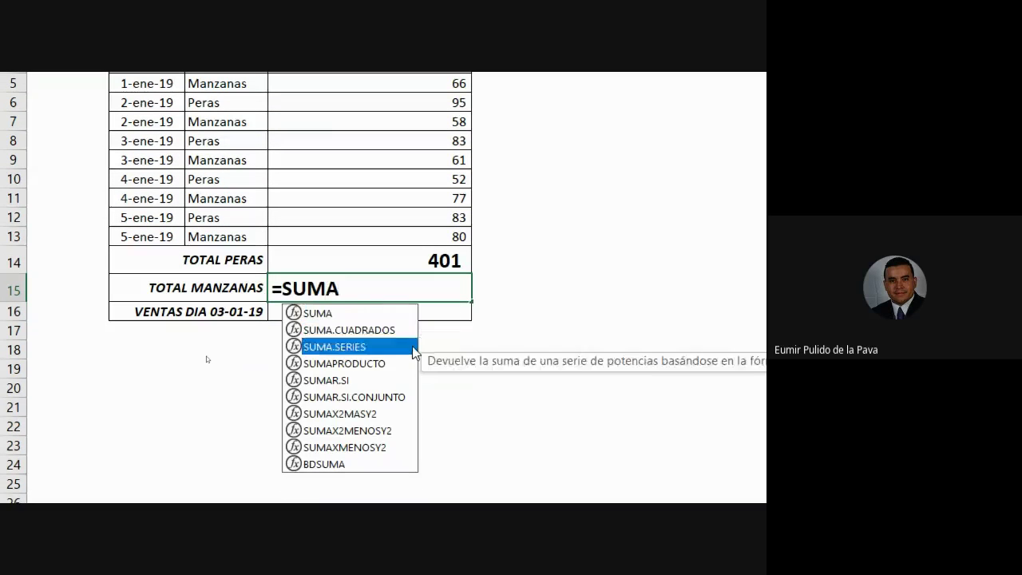
key(Down)
key(Down)
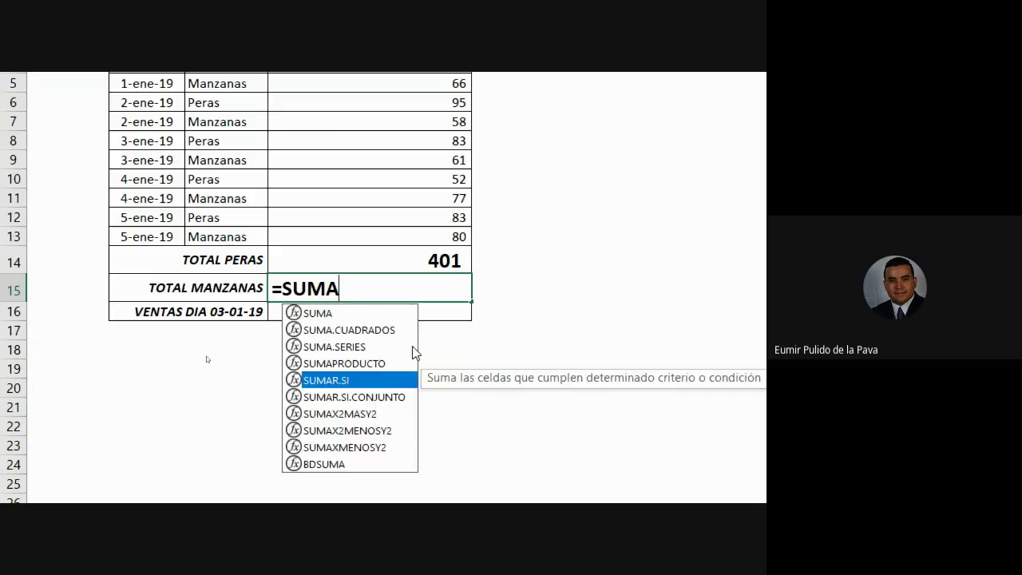
key(Tab)
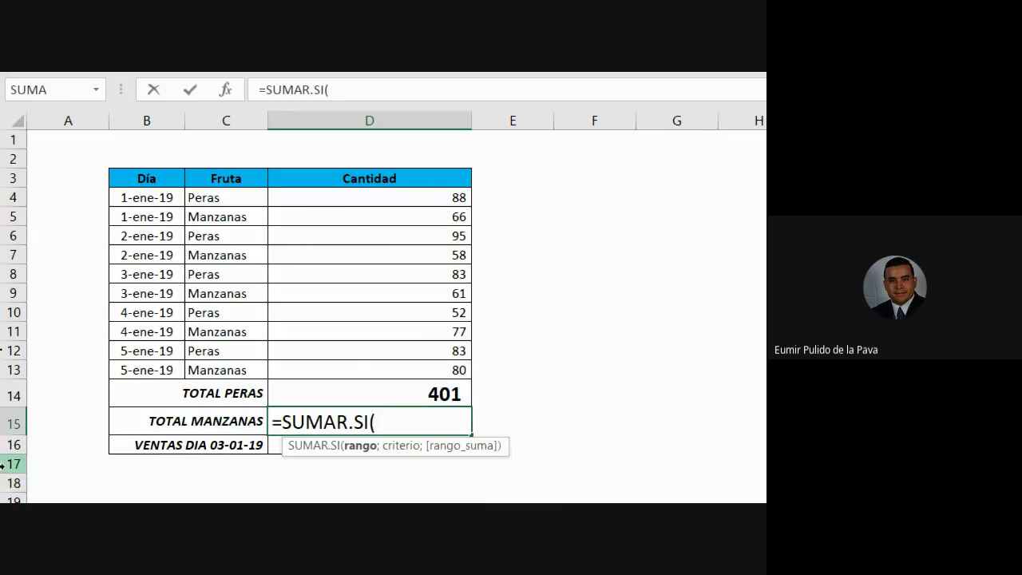
key(alt+Tab)
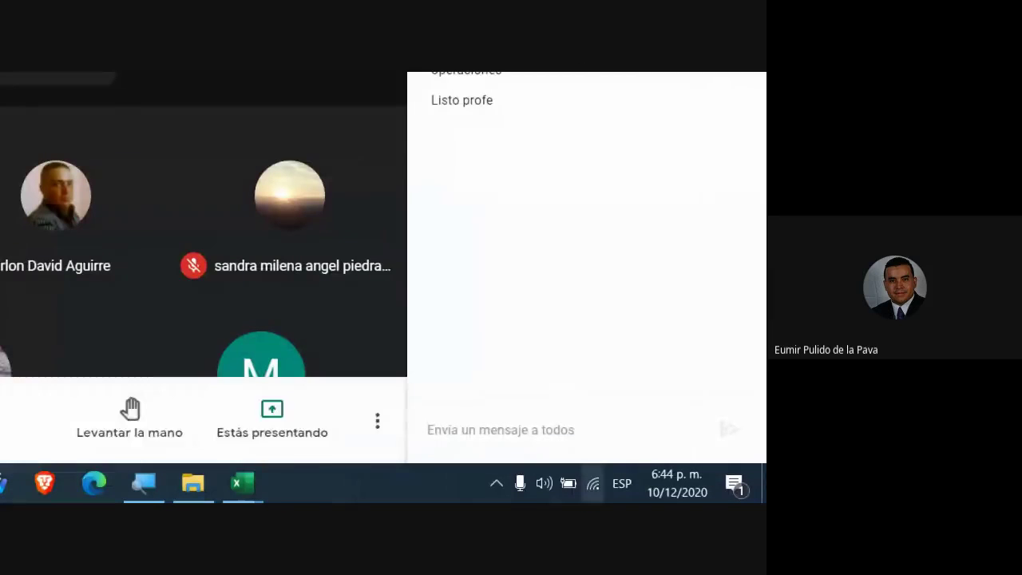
mouse_move(241, 489)
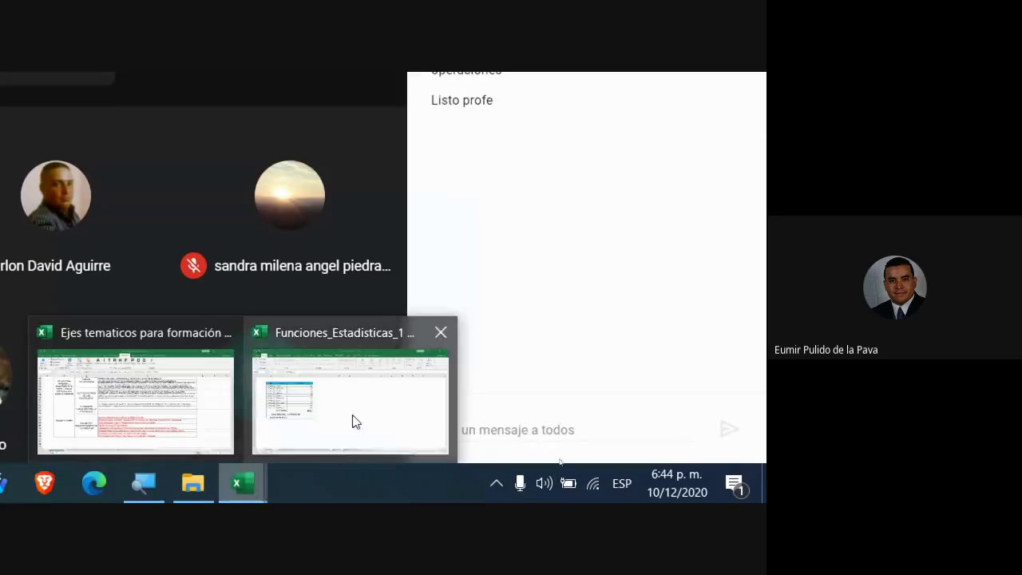
click(351, 420)
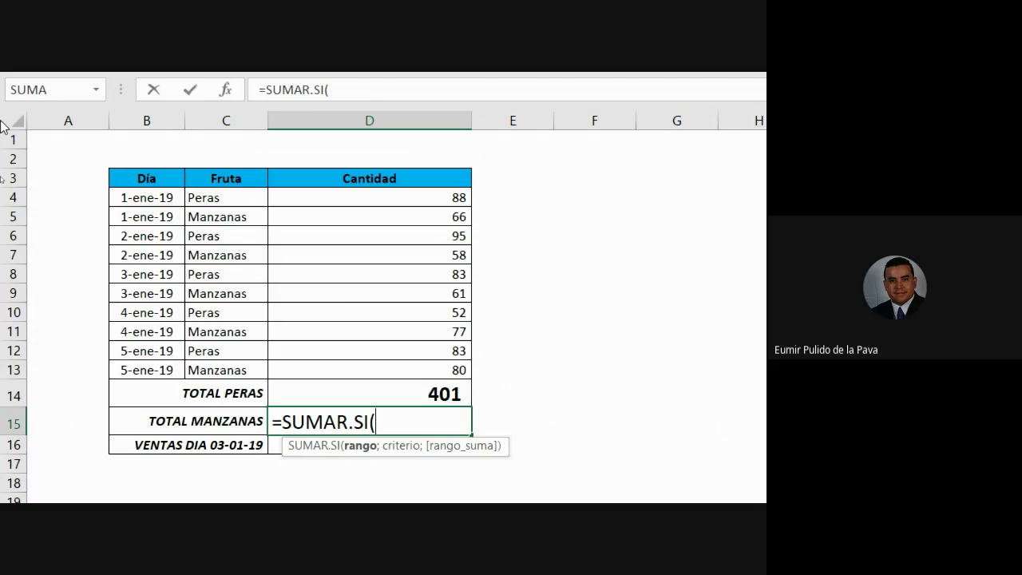
key(alt+Tab)
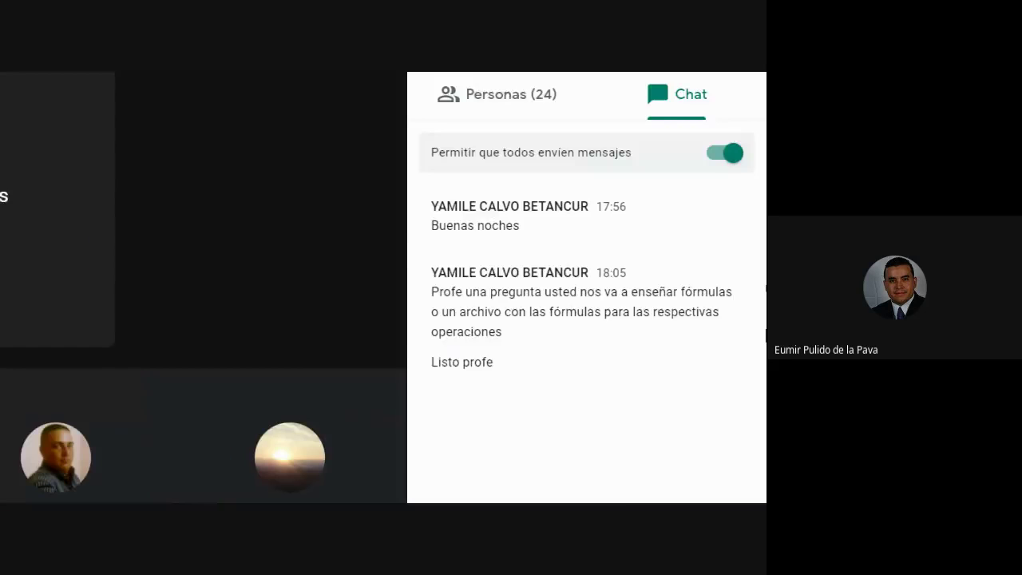
key(alt+Tab)
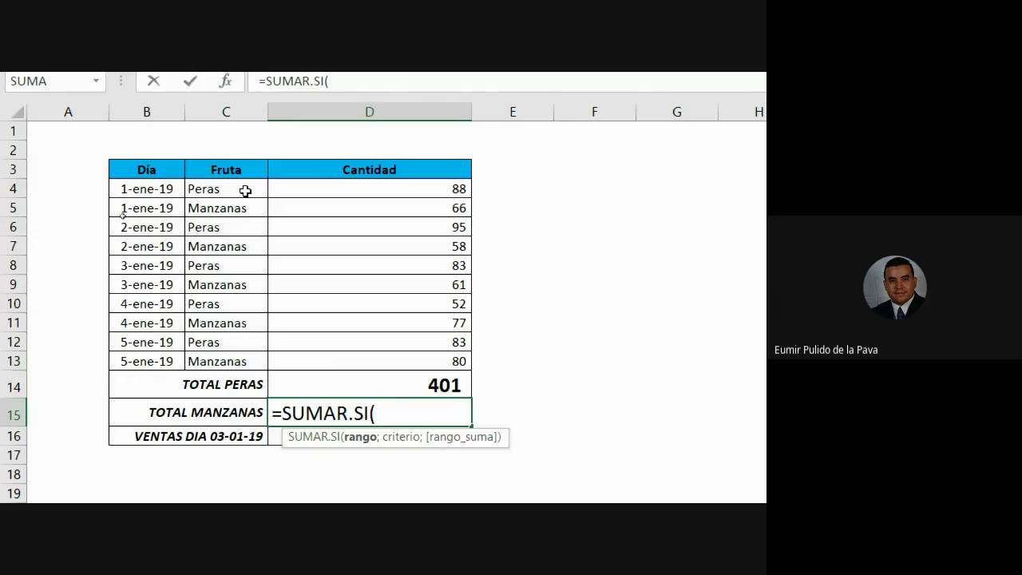
Enter =SUMAR.SI(C4:C13;"MANZANAS") in TOTAL MANZANAS without a sum range, leaving a dash
drag(245, 187, 236, 365)
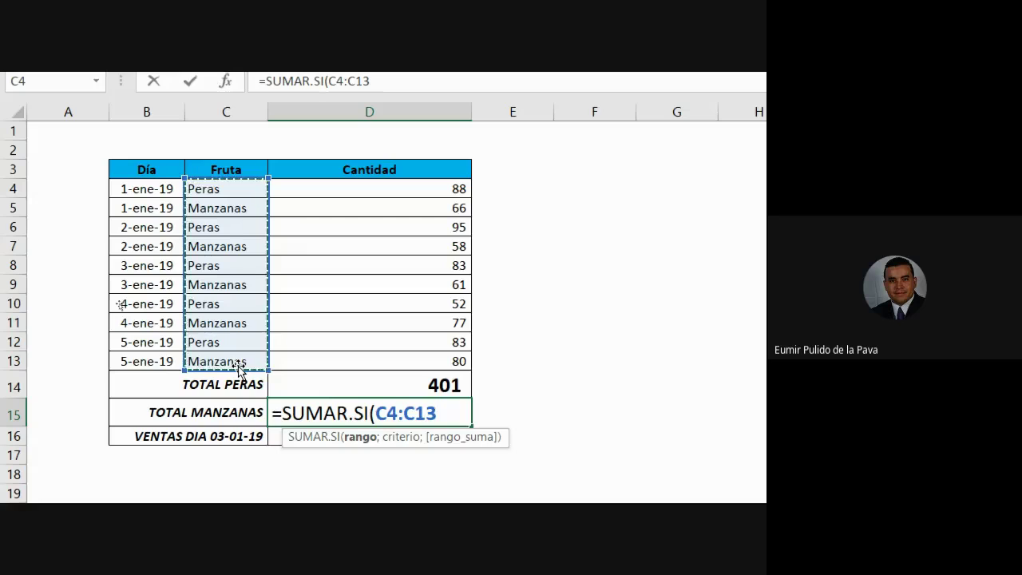
text(;)
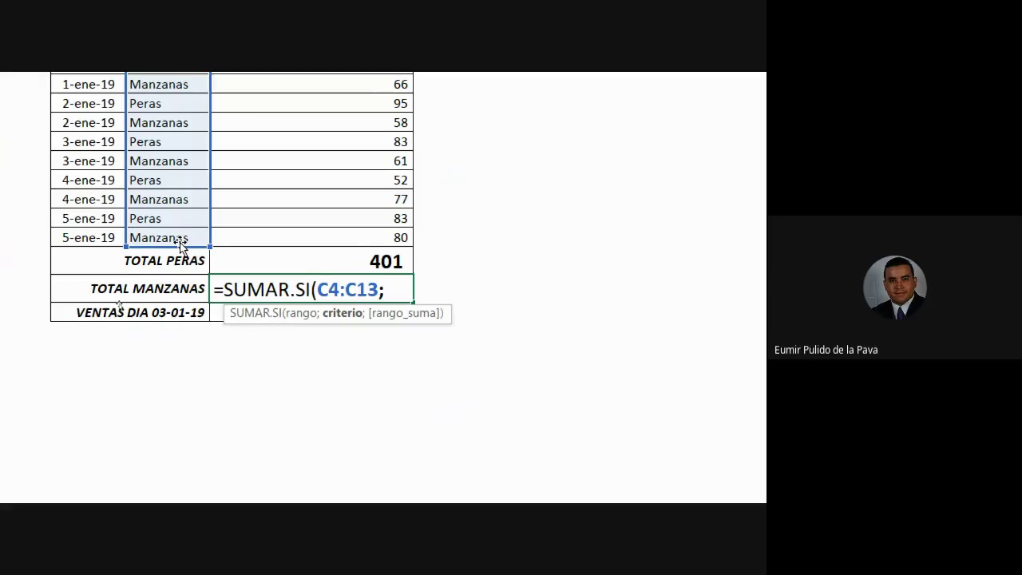
text("MANZANAS)
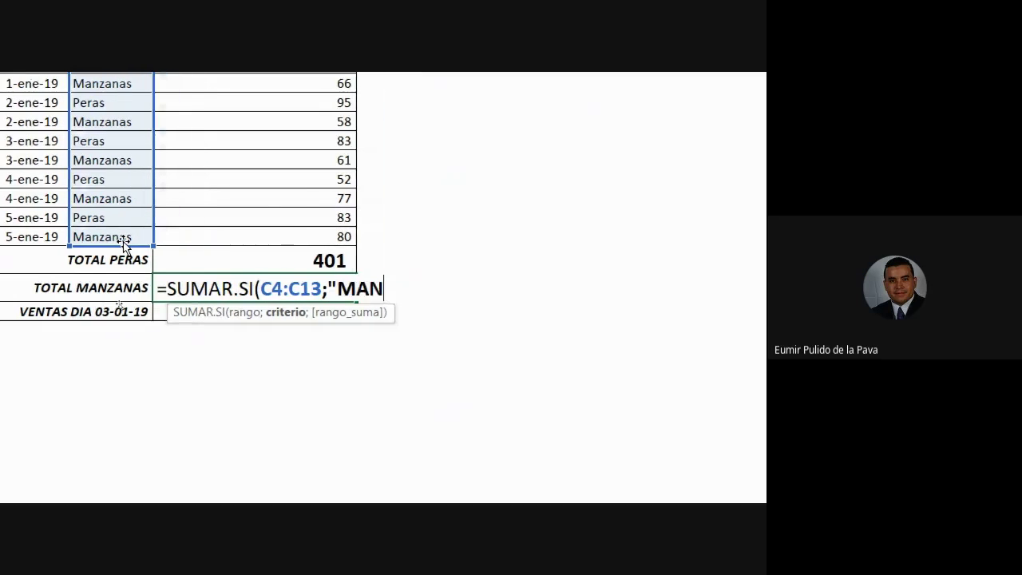
text(")
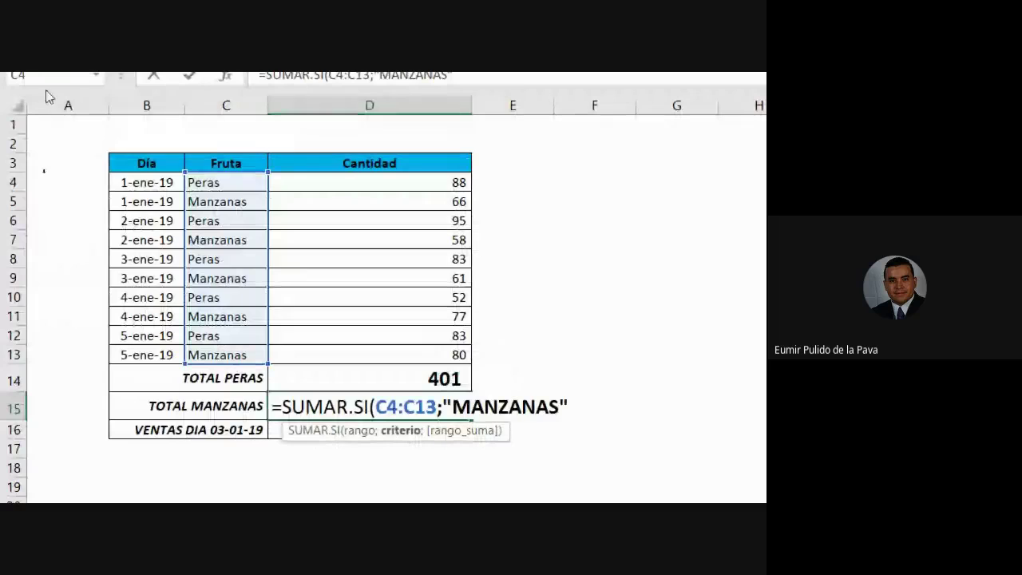
drag(451, 407, 563, 412)
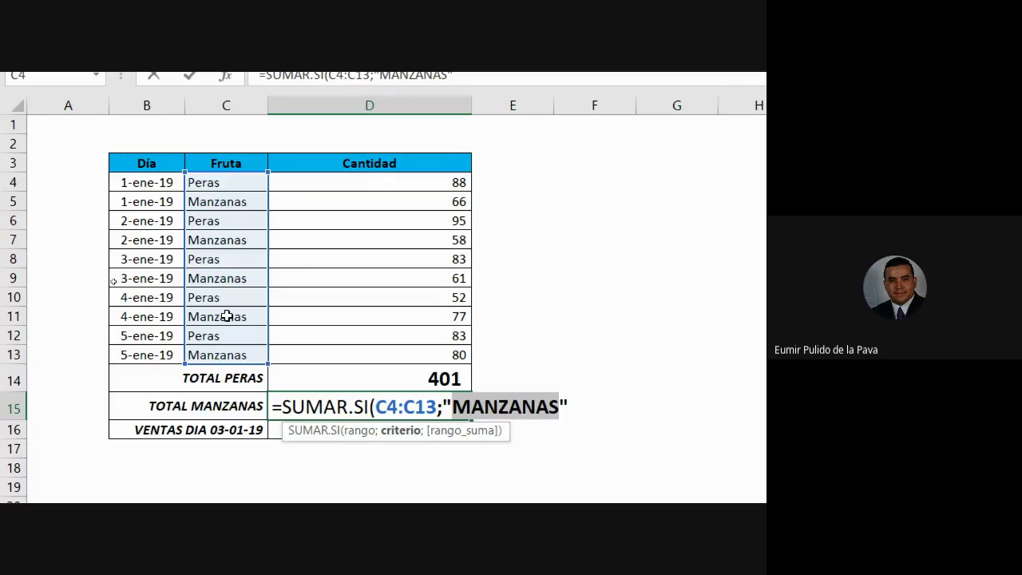
click(289, 406)
drag(273, 407, 368, 407)
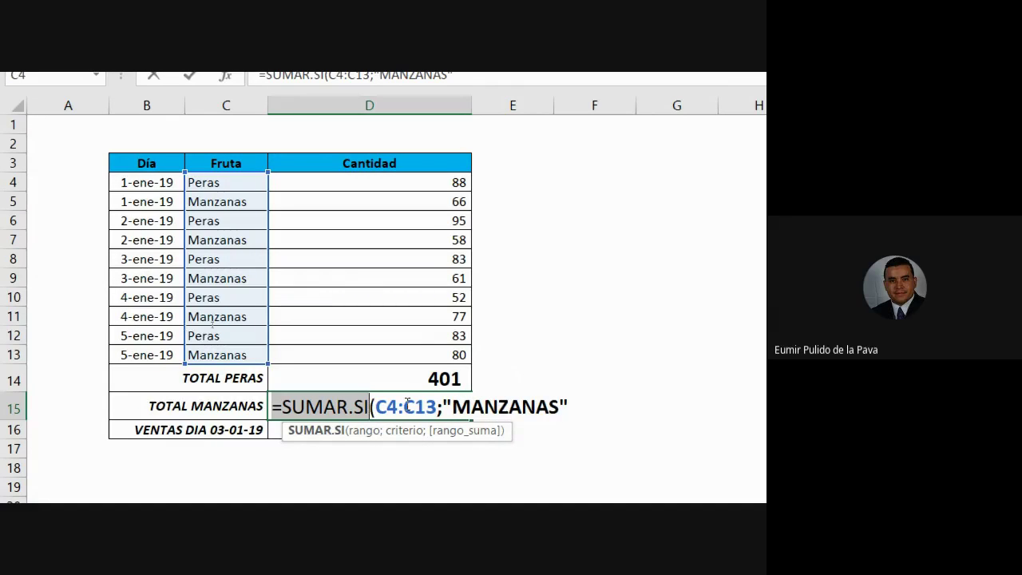
drag(452, 407, 563, 408)
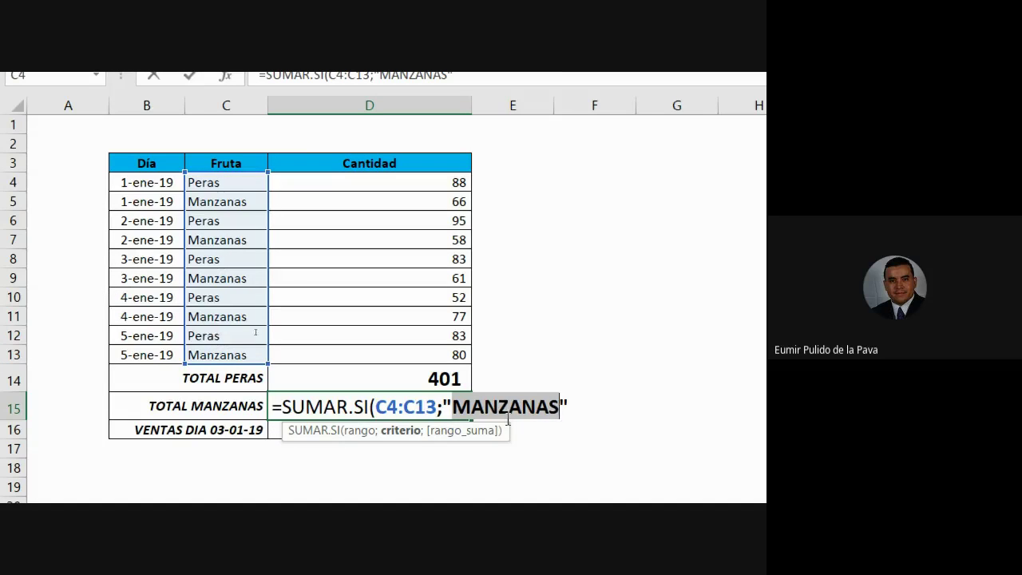
click(570, 405)
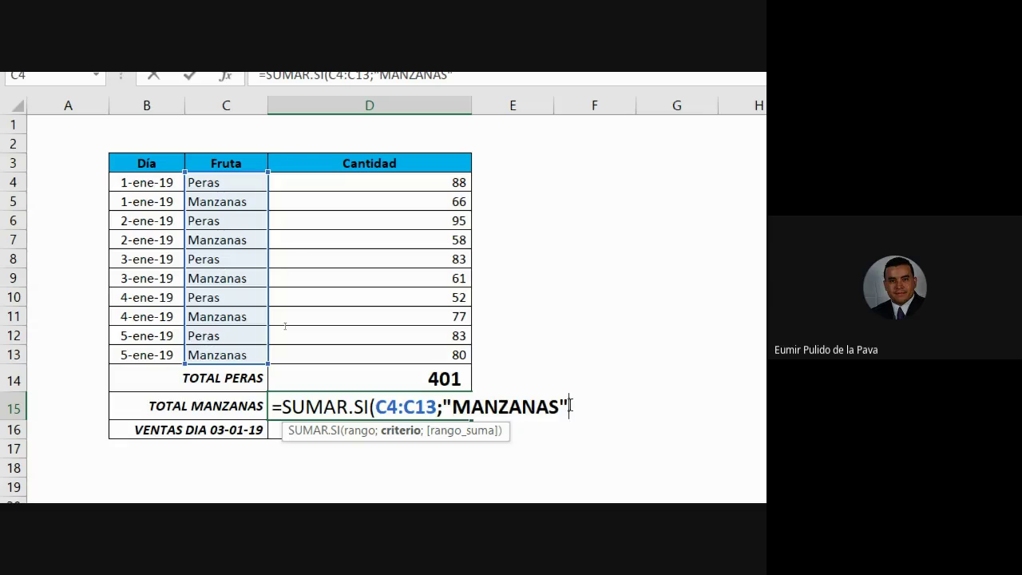
text())
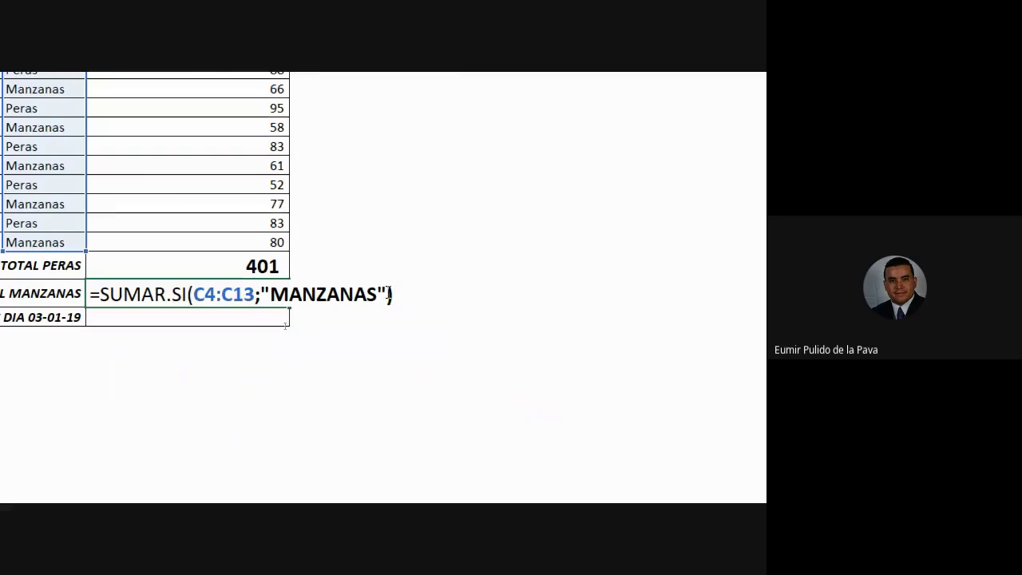
key(Return)
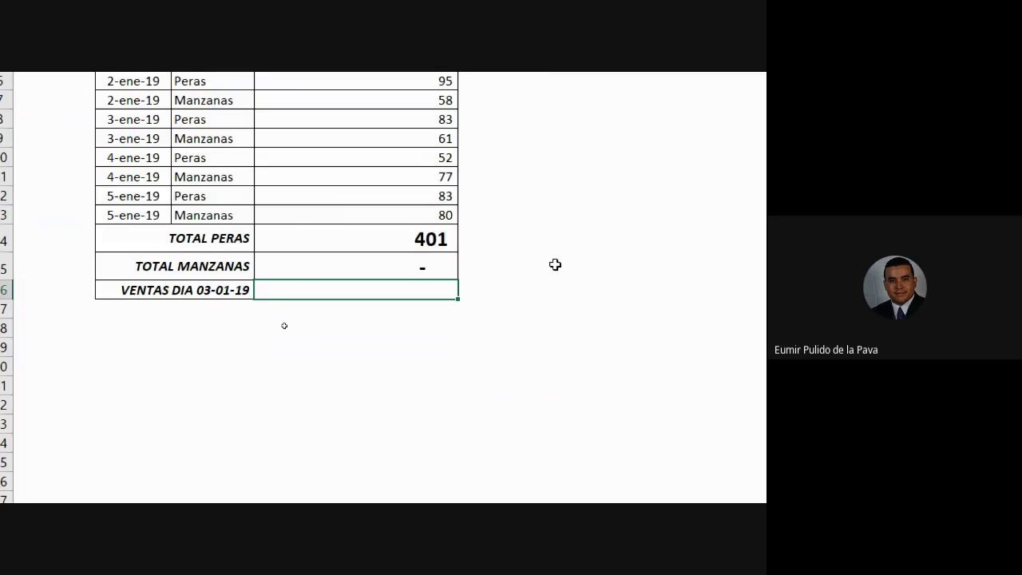
Add D4:D13 as the sum range to the TOTAL MANZANAS formula so it shows 342
double_click(331, 266)
click(576, 267)
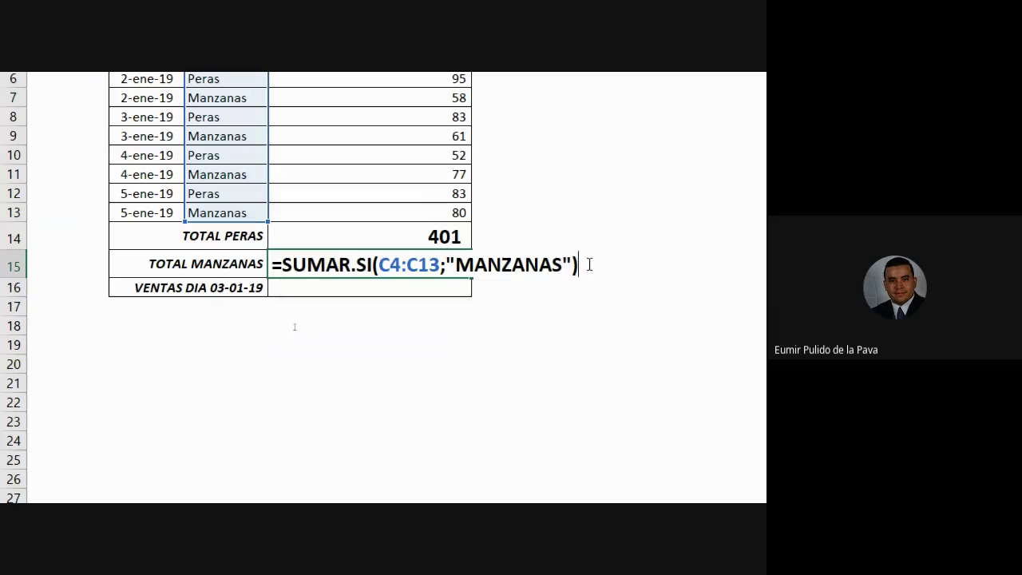
key(BackSpace)
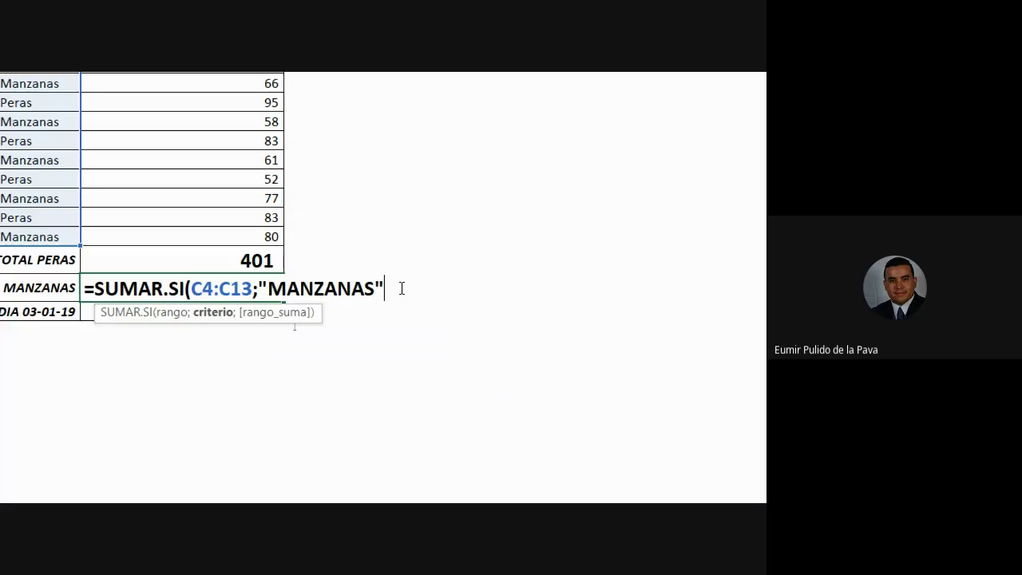
text(;)
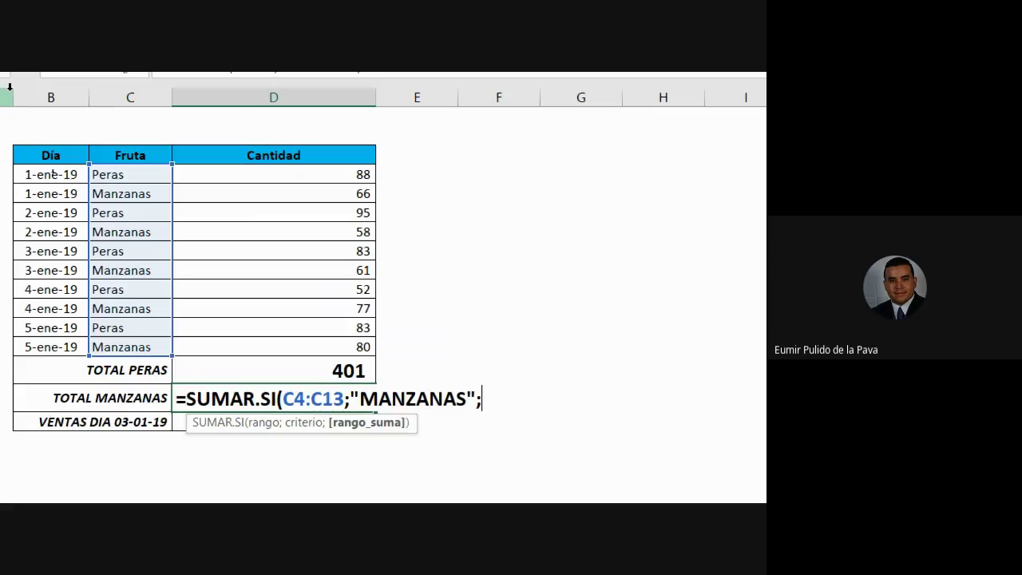
drag(142, 57, 146, 111)
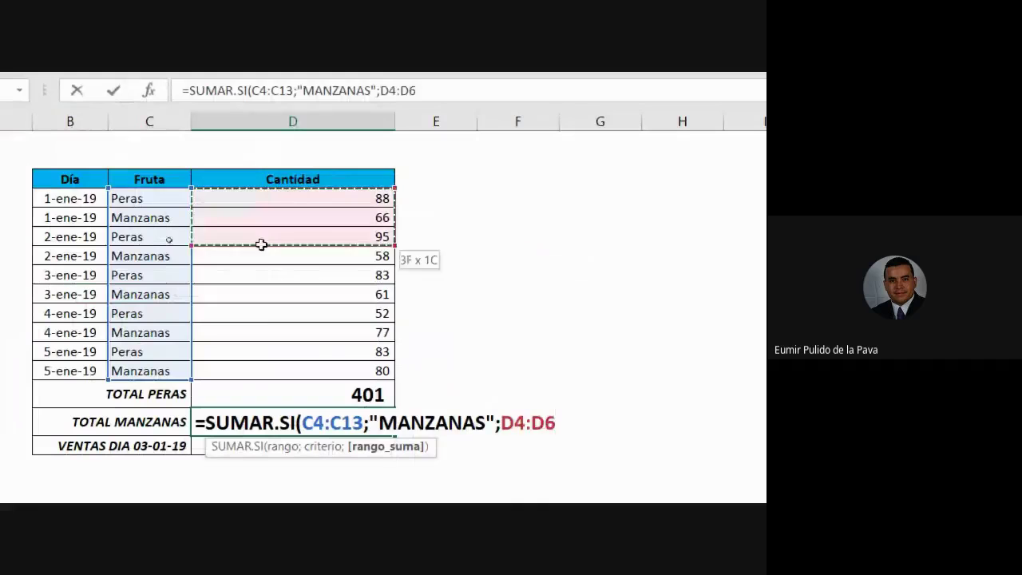
drag(261, 244, 261, 370)
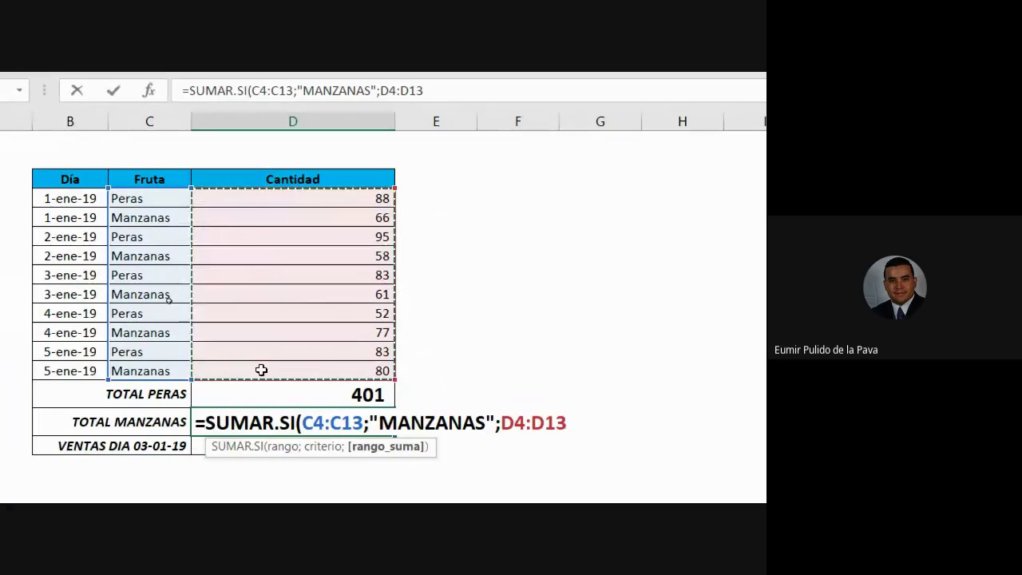
text())
key(Return)
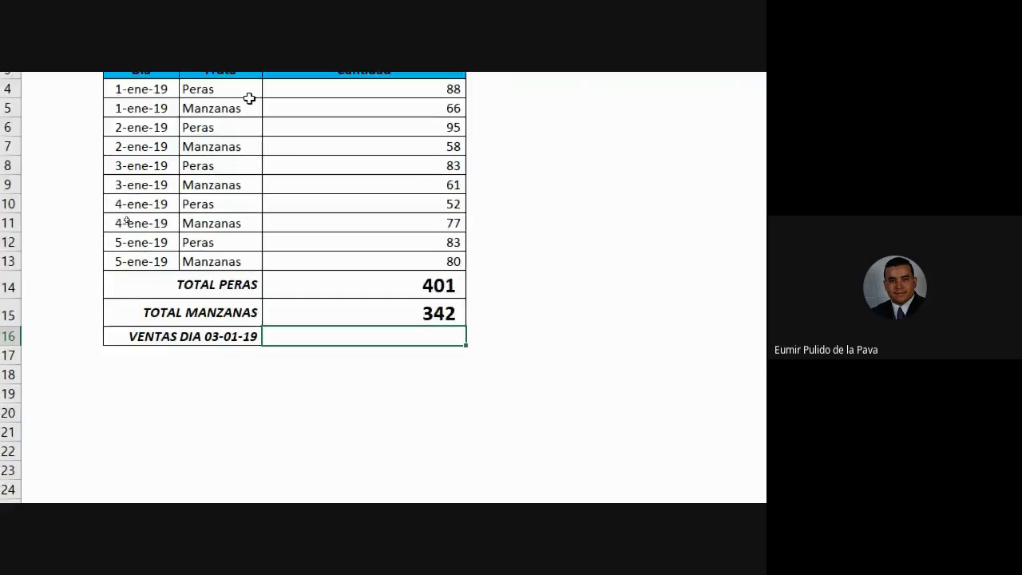
click(211, 148)
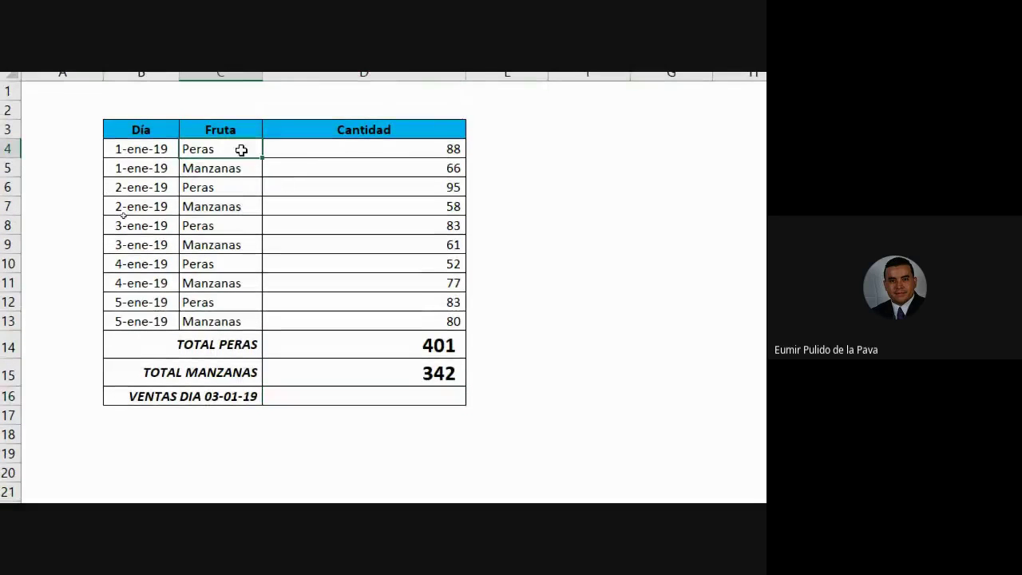
click(406, 350)
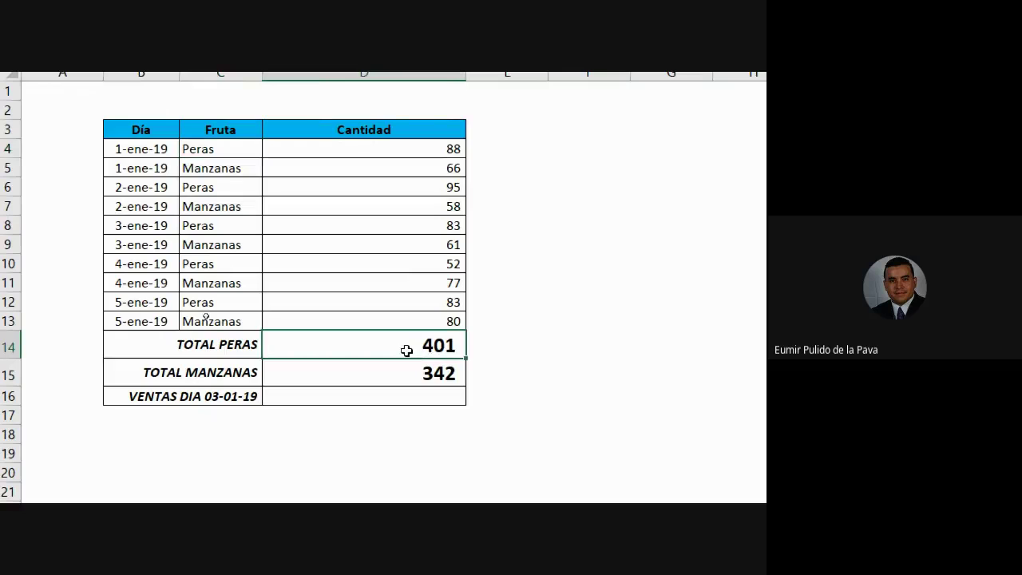
click(218, 145)
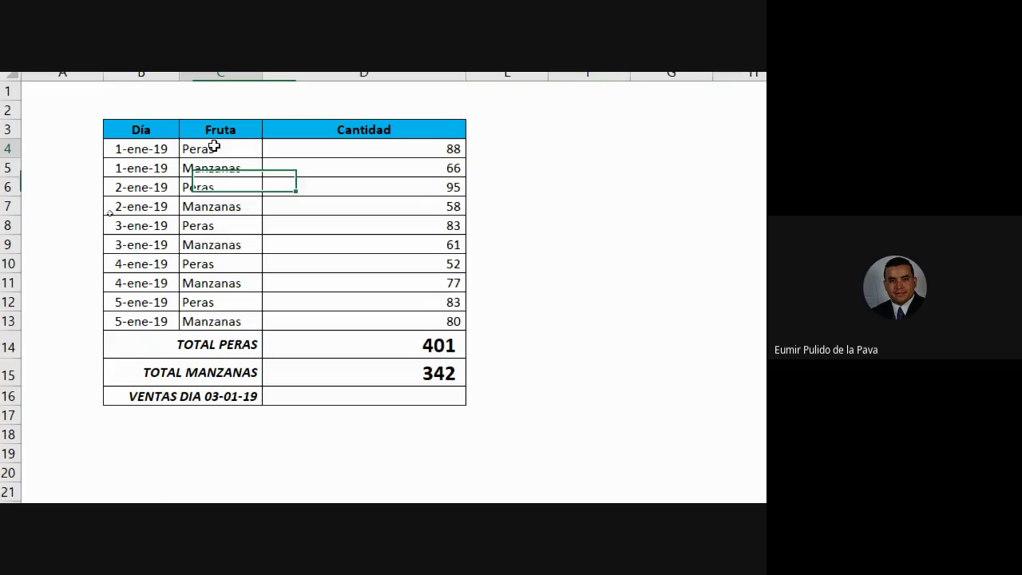
click(423, 344)
click(434, 145)
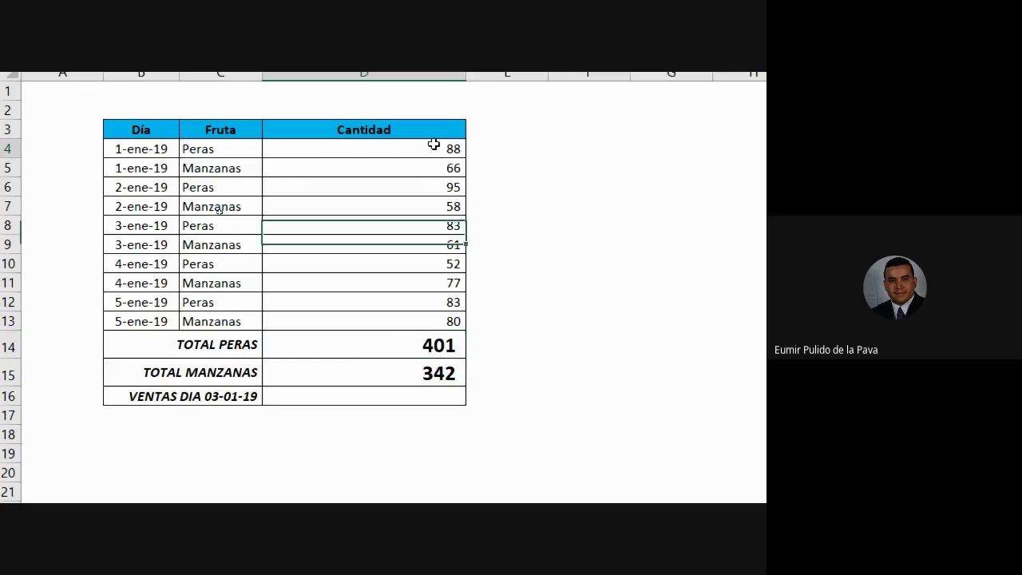
click(214, 152)
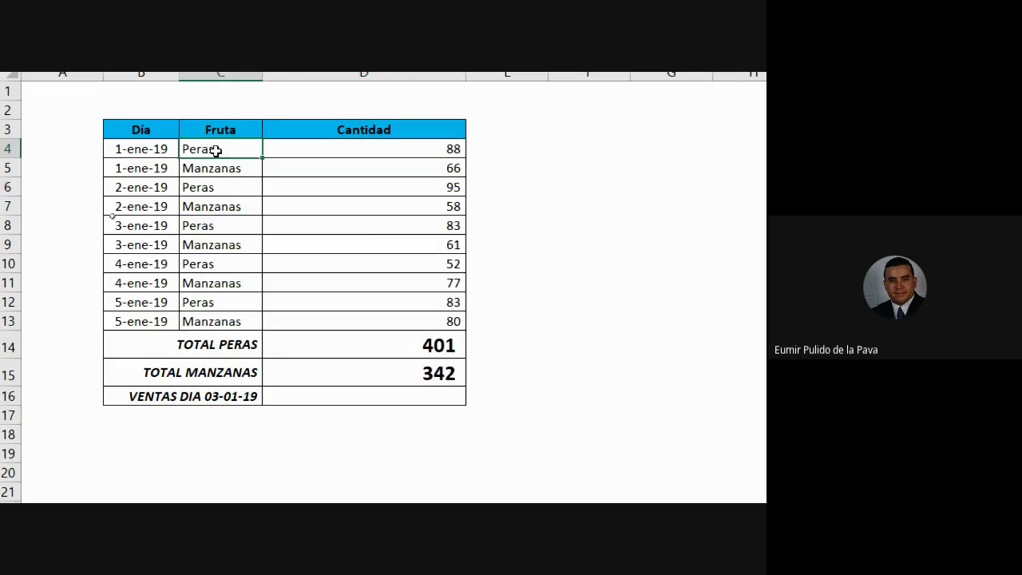
key(BackSpace)
text(LIMONES)
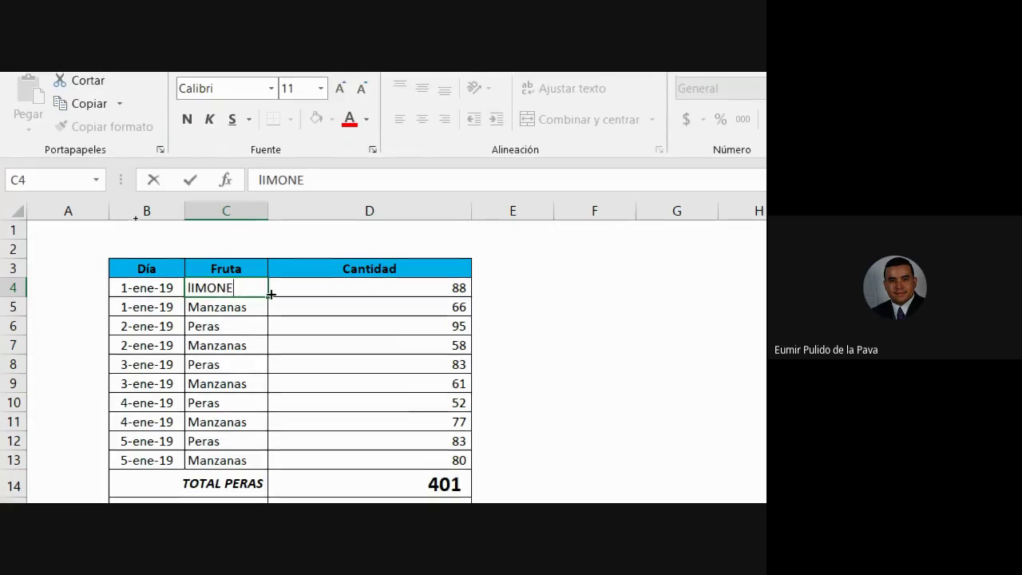
key(Return)
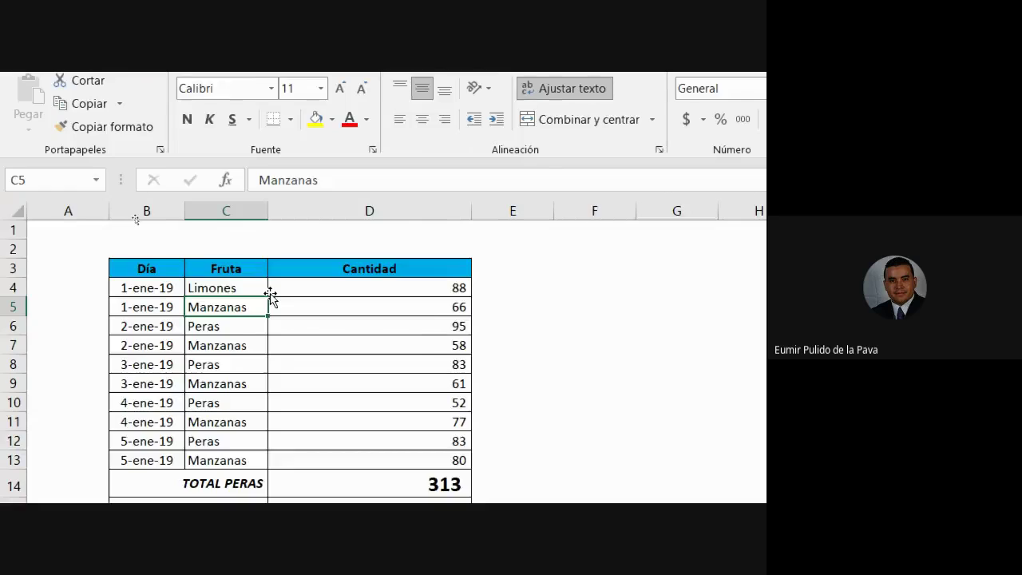
click(407, 484)
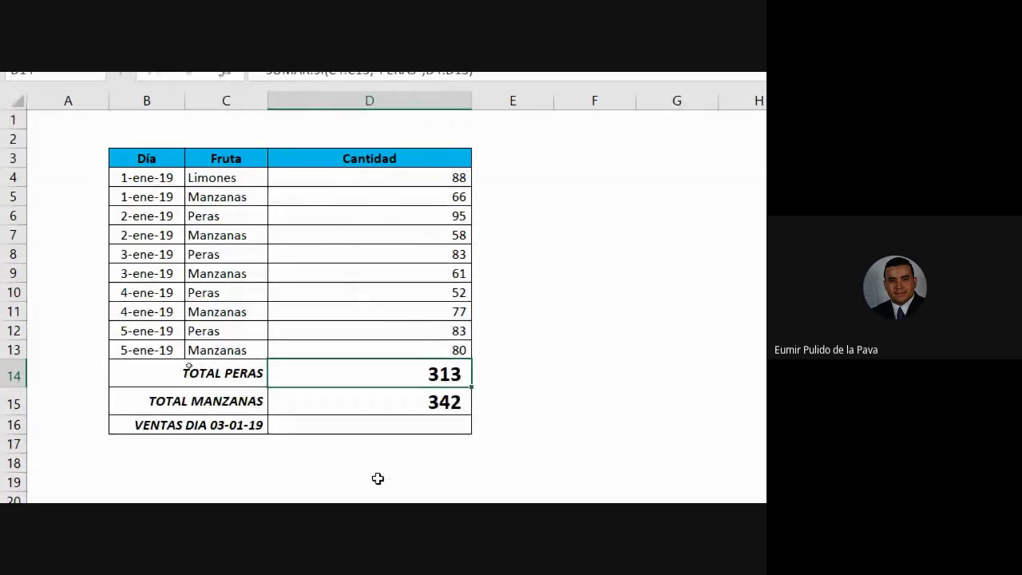
double_click(391, 372)
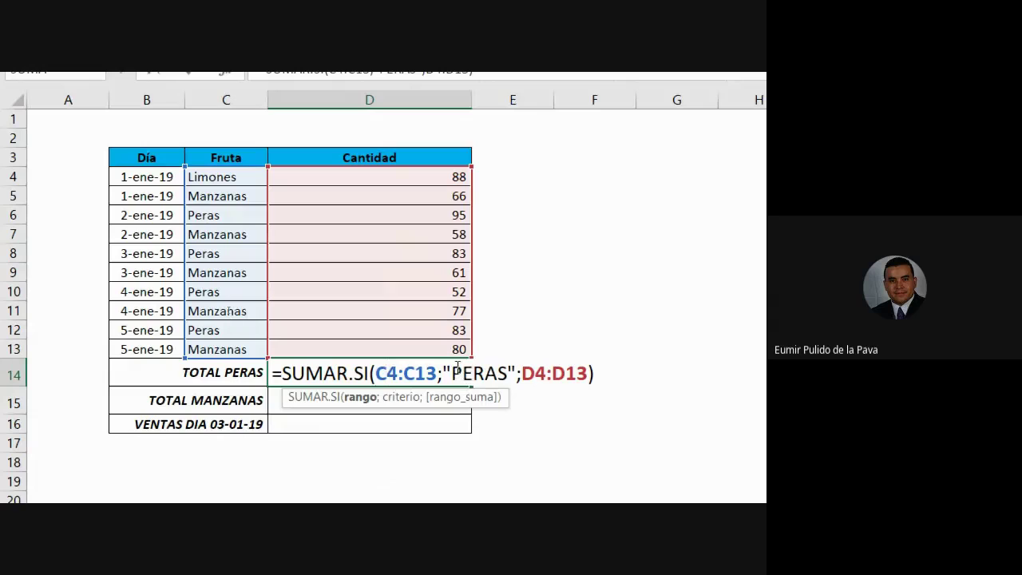
drag(452, 373, 506, 373)
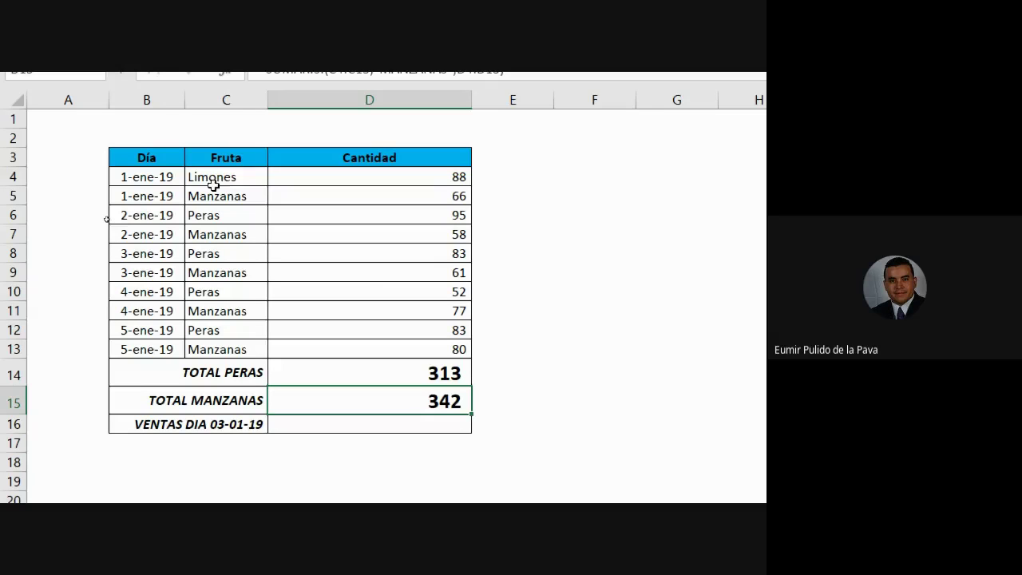
click(233, 183)
text(Peras)
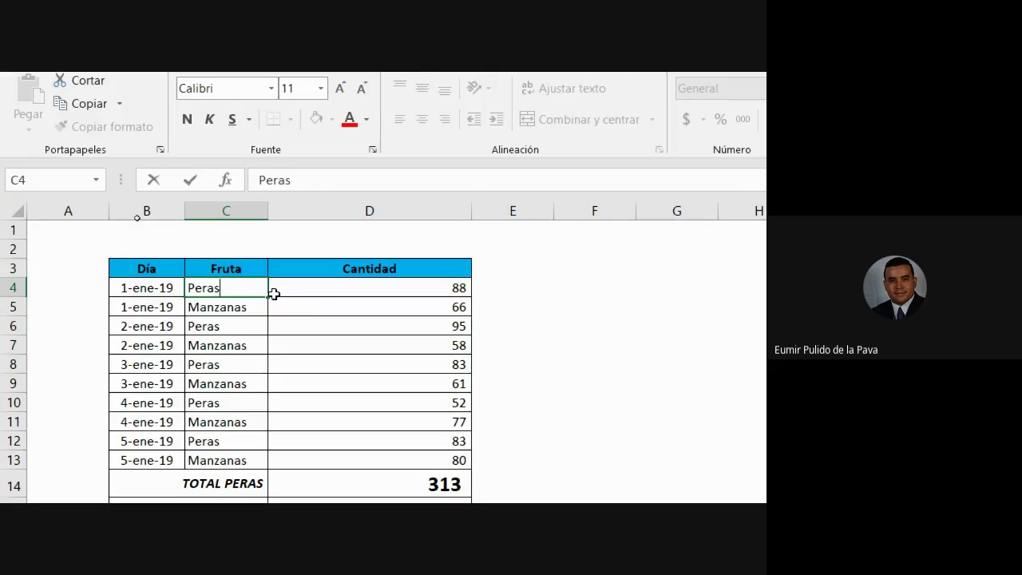
key(Return)
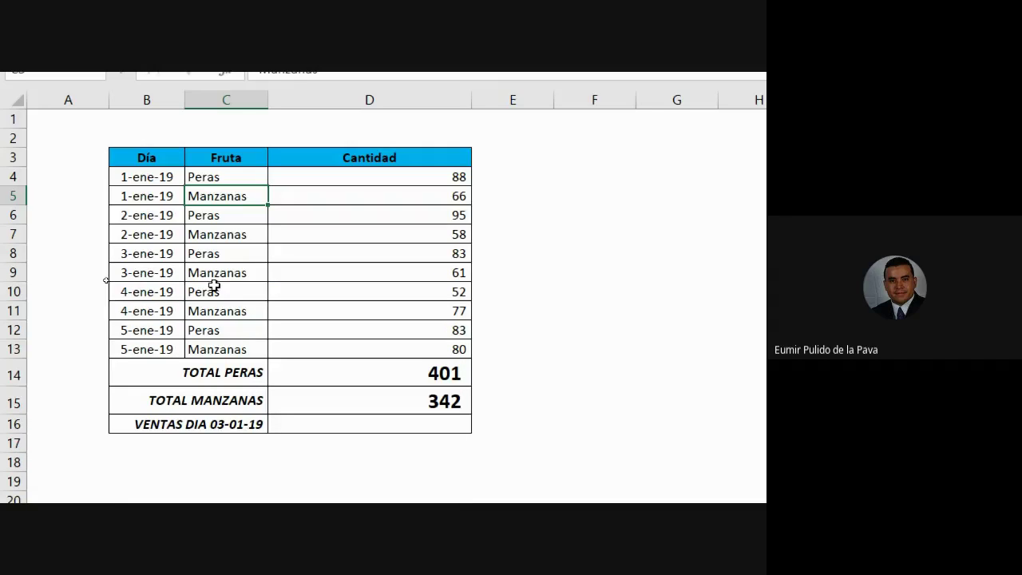
key(Down)
double_click(249, 216)
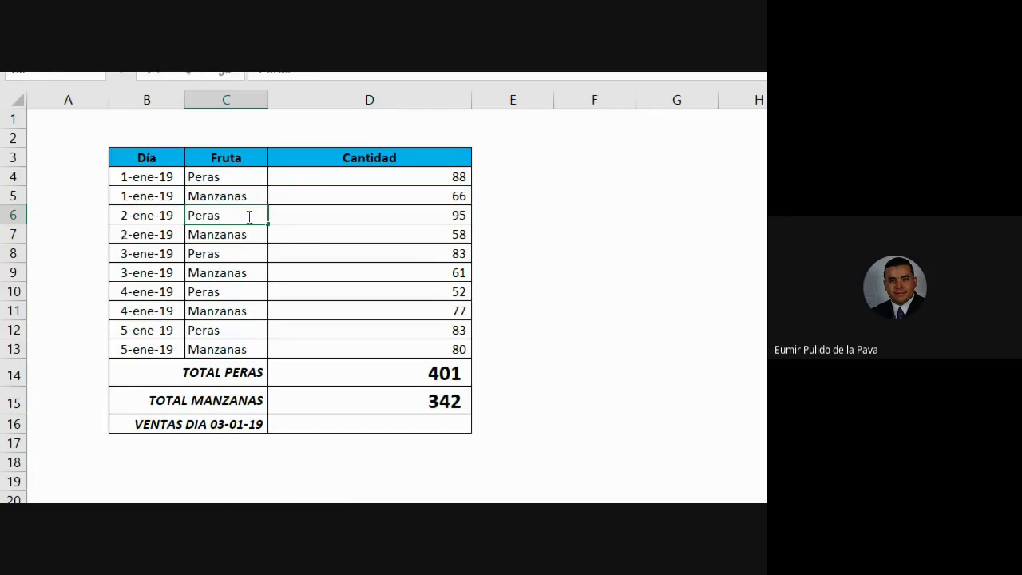
Commit the altered Peras entry in C6 and point out the Peras cells C4 through C12
key(Return)
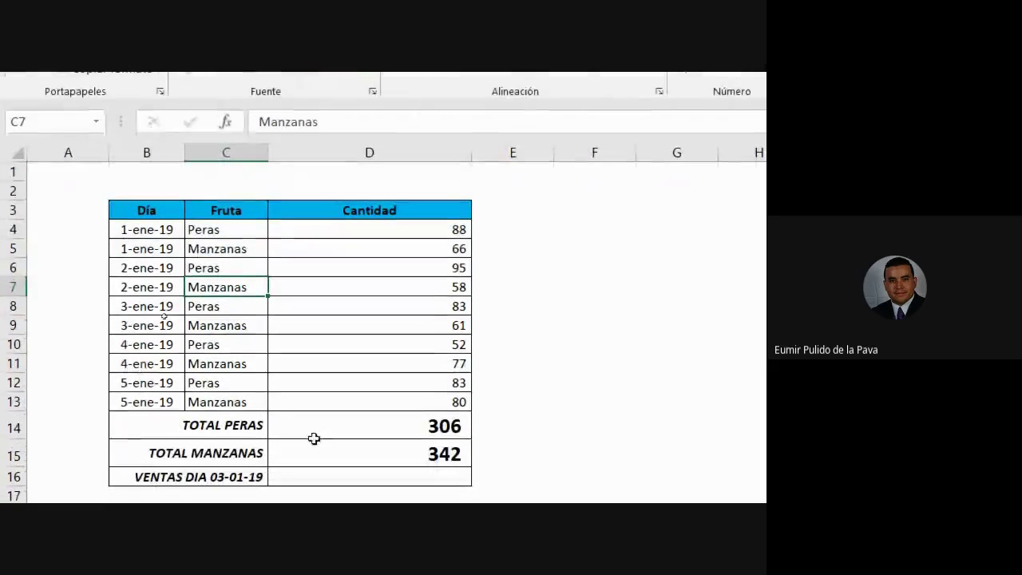
click(371, 428)
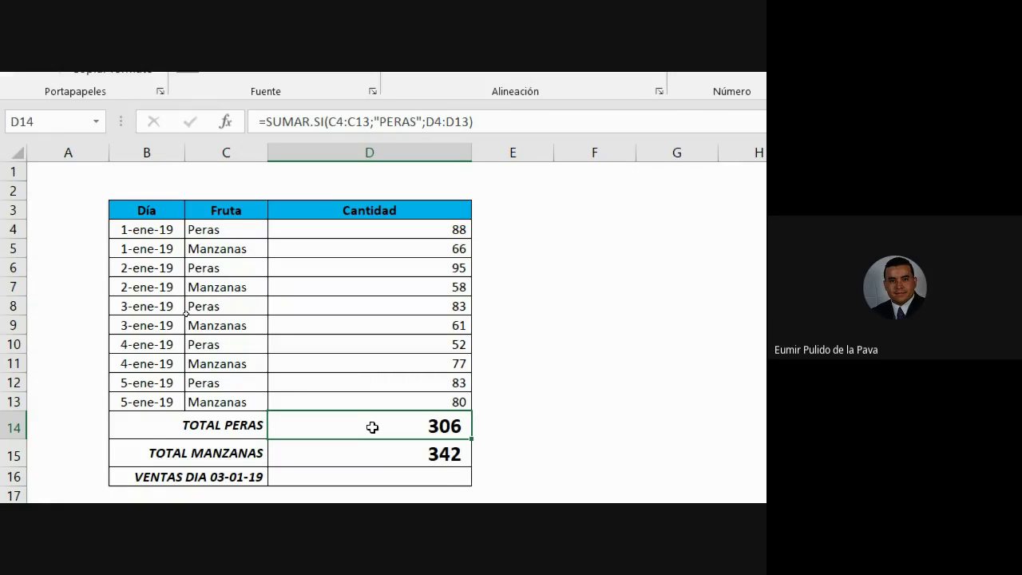
click(226, 226)
click(219, 270)
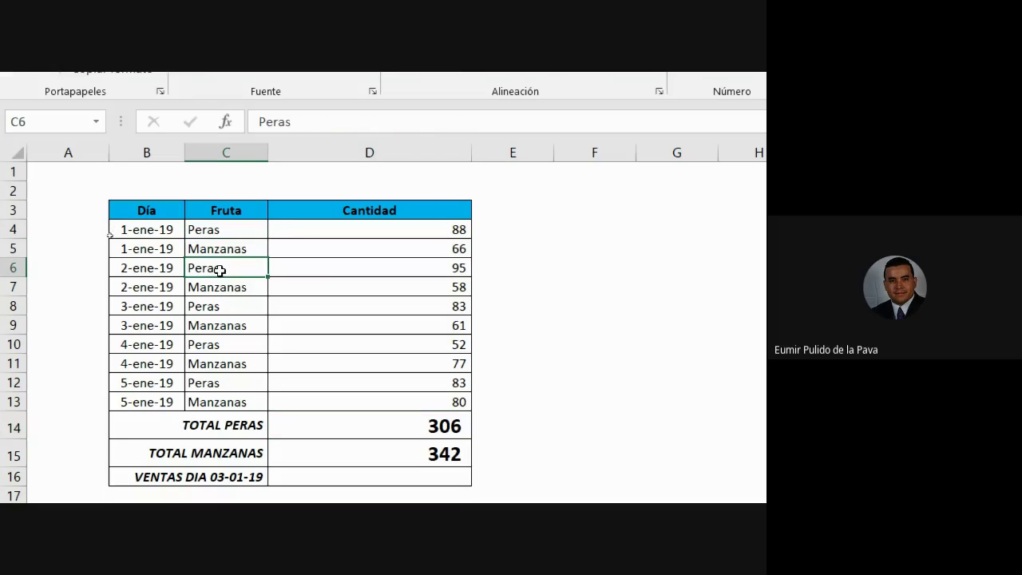
click(238, 312)
click(237, 344)
click(233, 385)
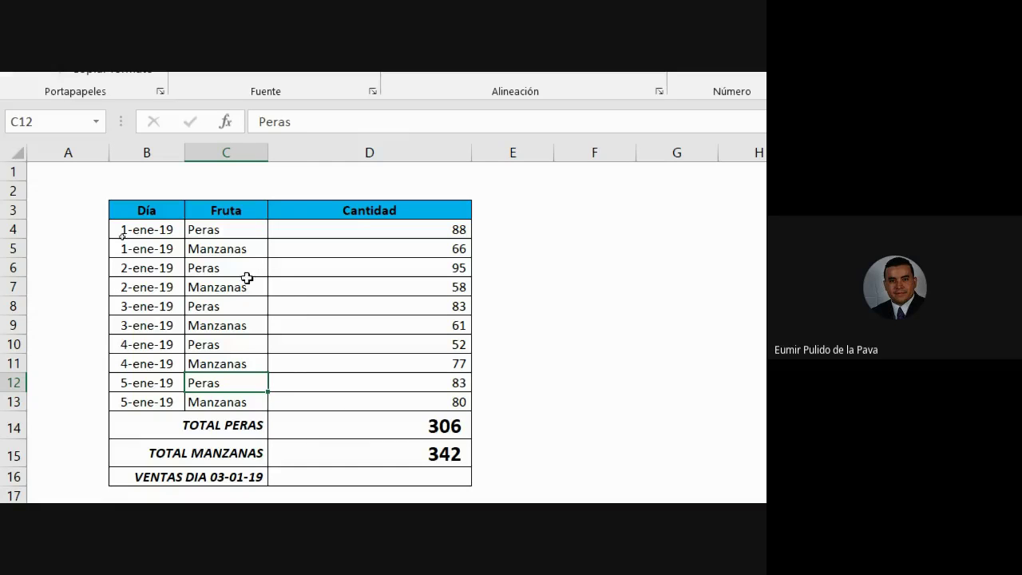
click(234, 251)
Fill the altered C6 cell yellow, check TOTAL PERAS now at 306, then visit Meet and return
click(236, 268)
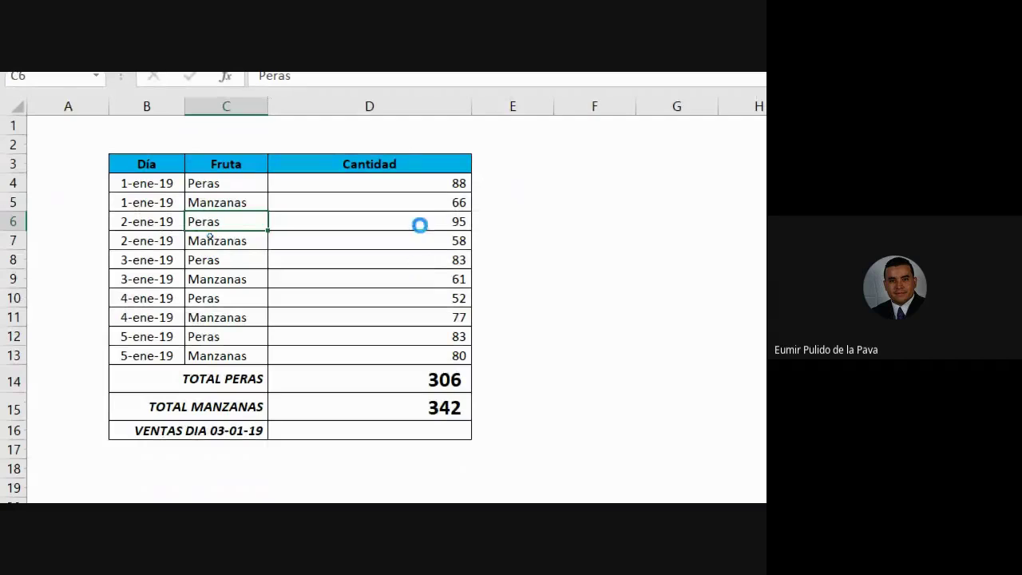
click(419, 221)
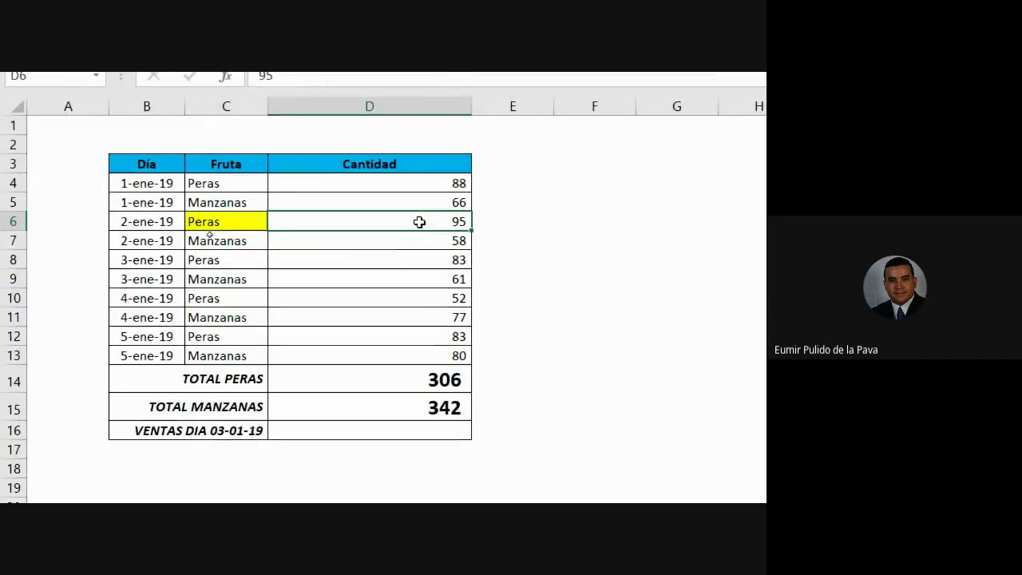
click(400, 384)
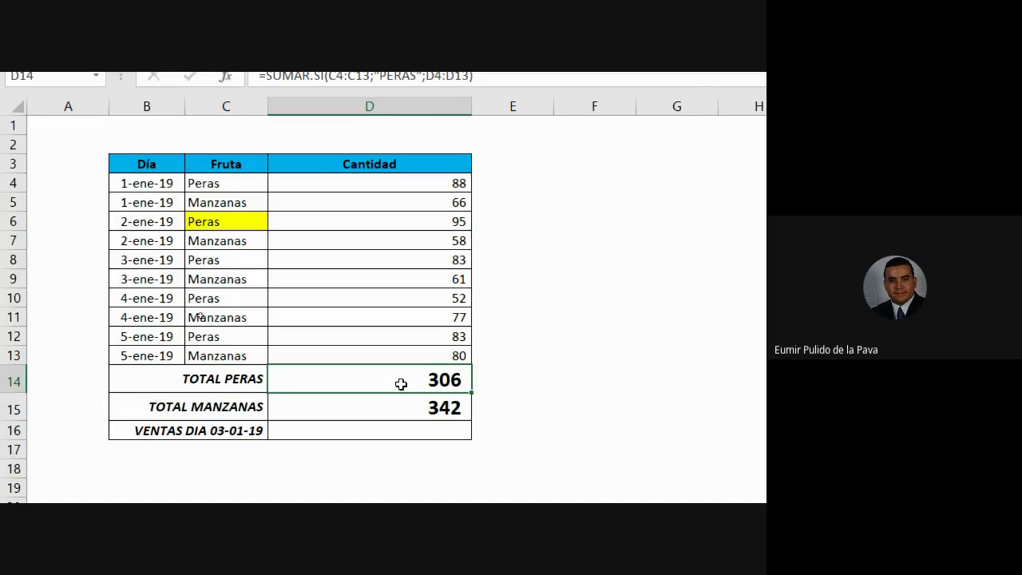
mouse_move(618, 484)
click(543, 407)
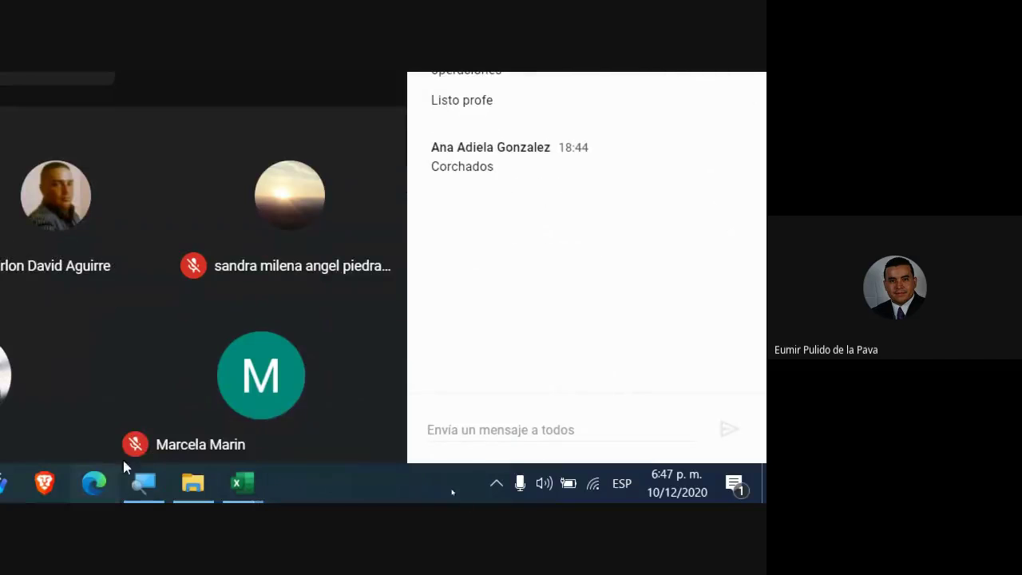
mouse_move(242, 487)
click(300, 452)
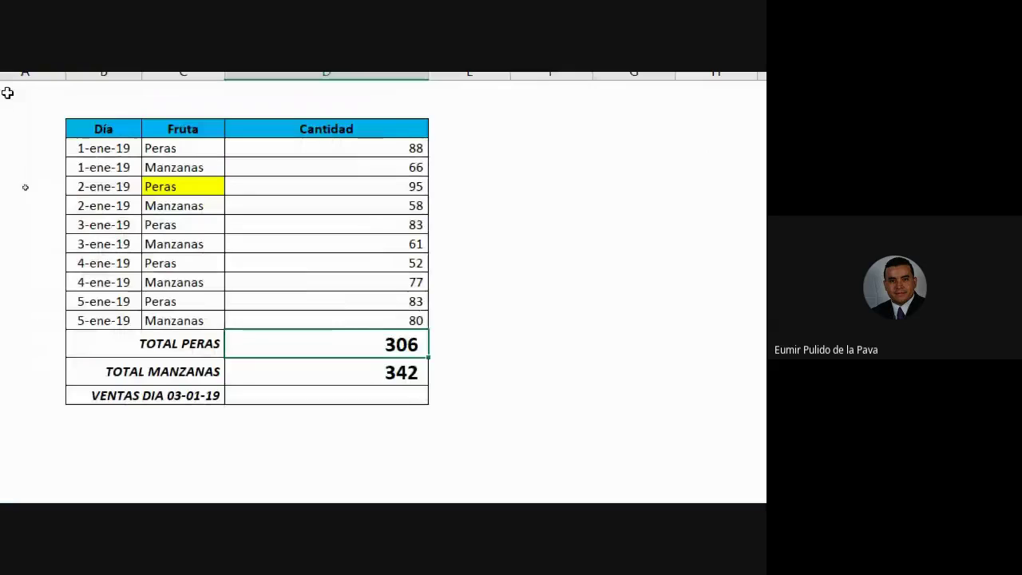
Remove the yellow fill from the Peras cell C6
click(203, 187)
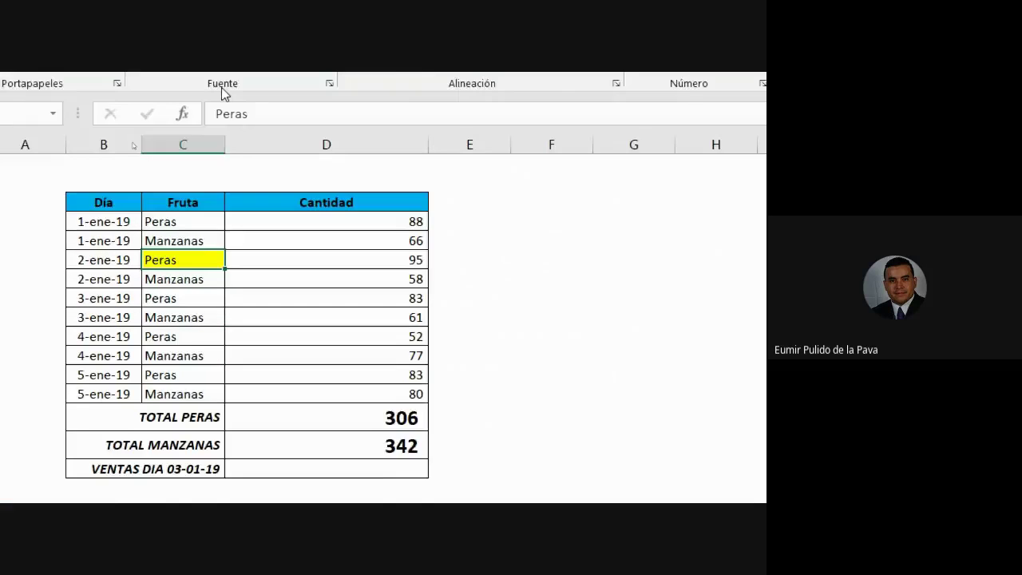
click(290, 128)
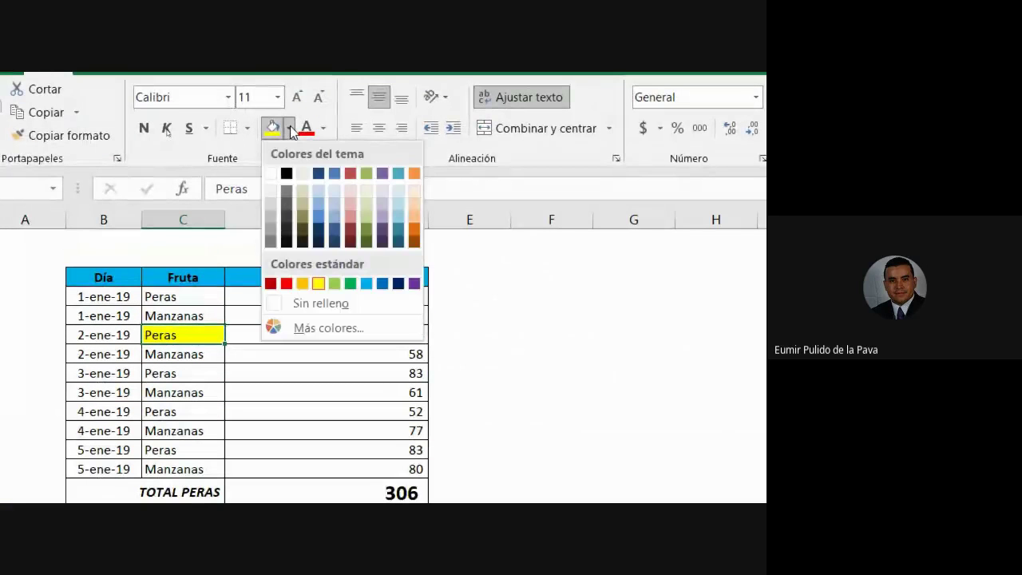
click(331, 300)
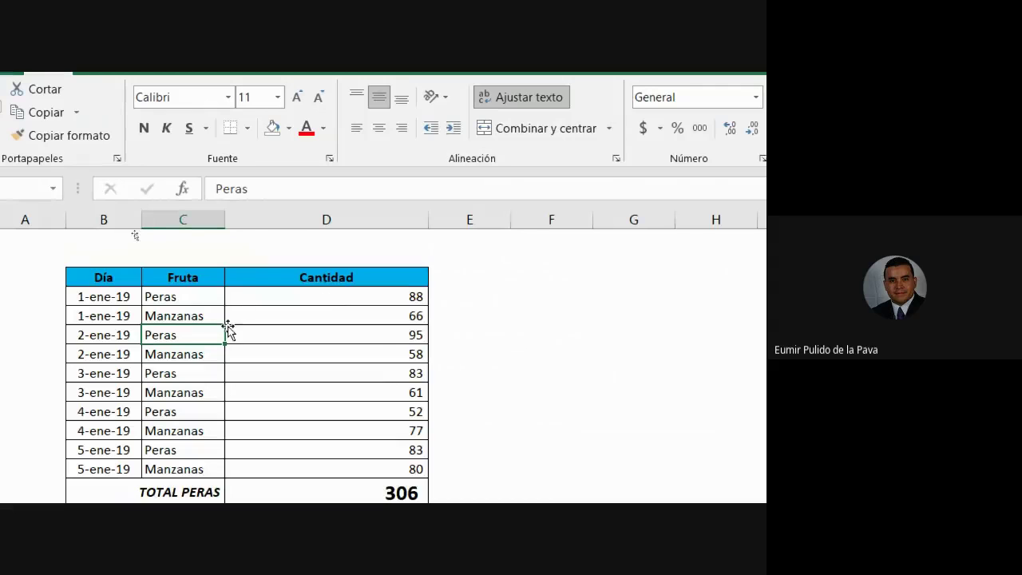
Alter the C6 Peras entry by adding a trailing space to its text
double_click(196, 335)
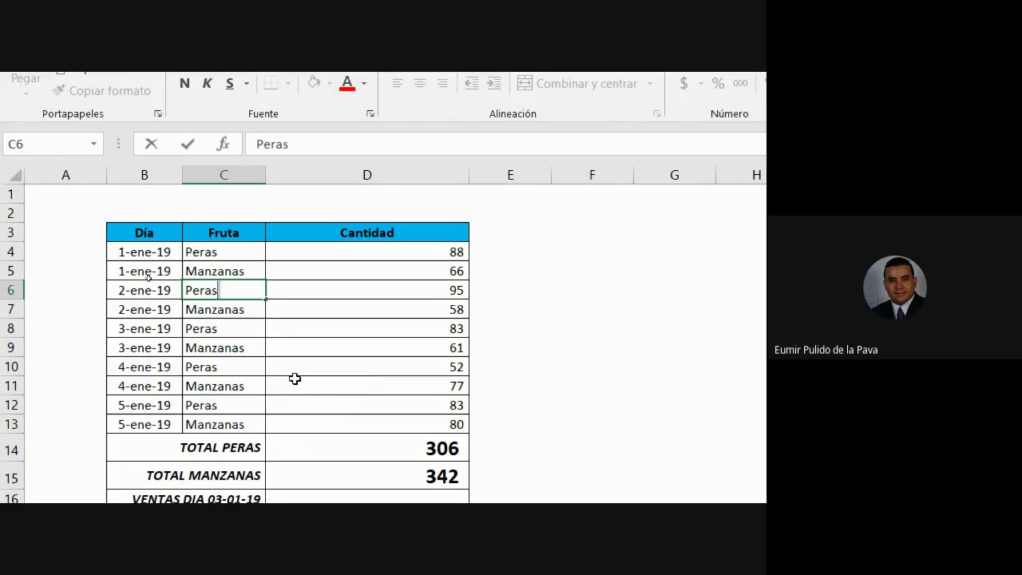
key(Escape)
double_click(241, 291)
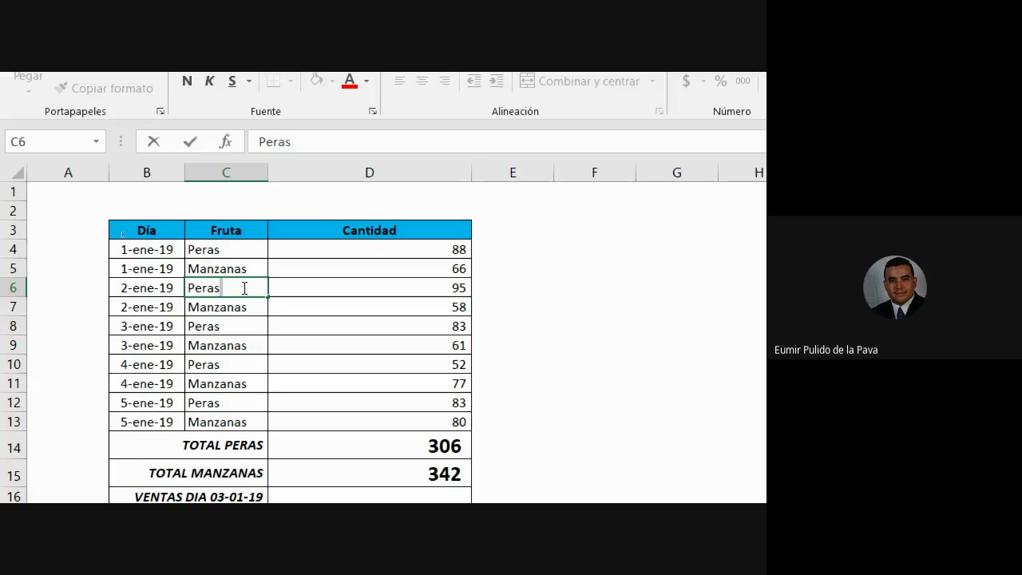
key(Return)
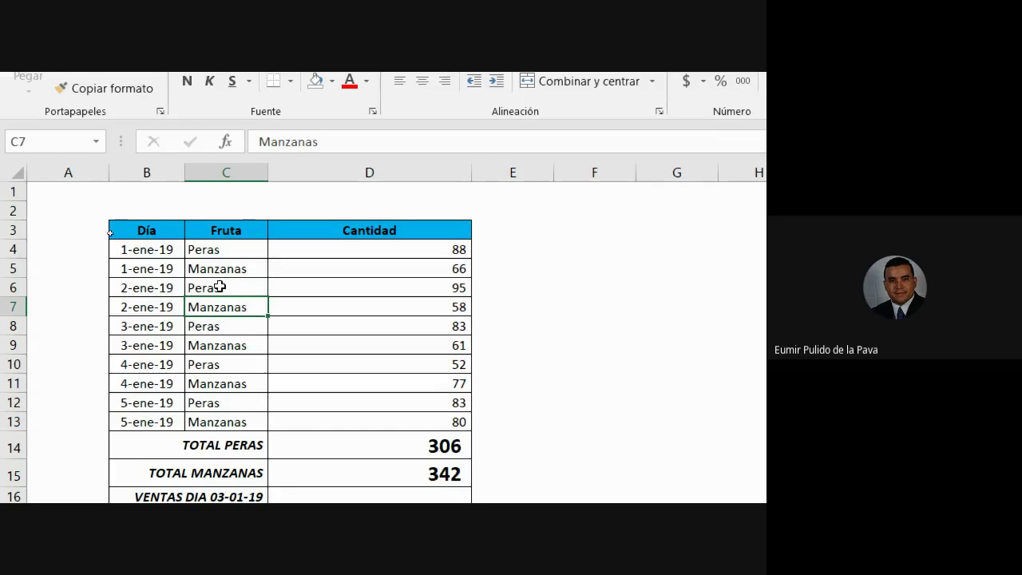
click(243, 287)
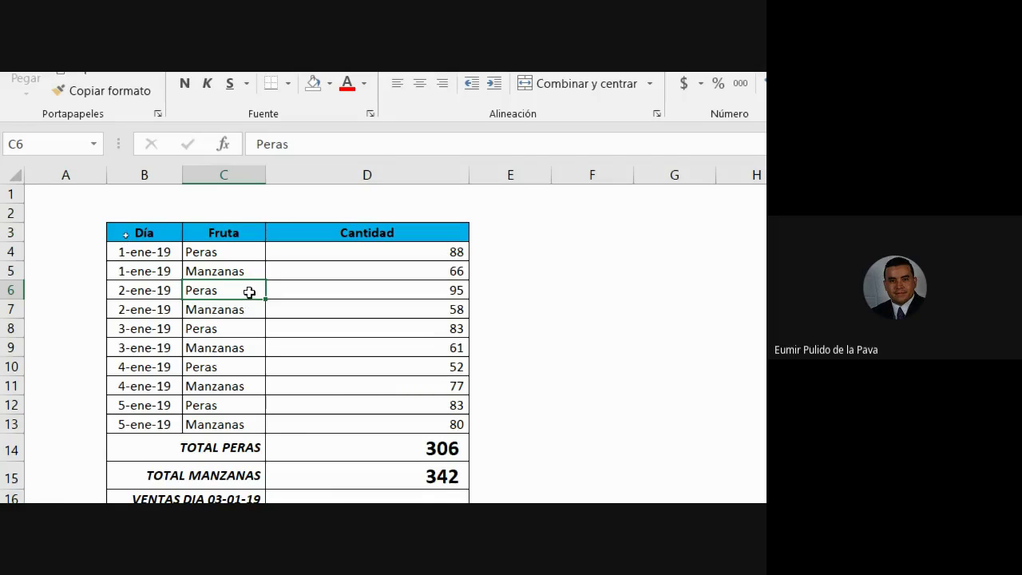
double_click(249, 292)
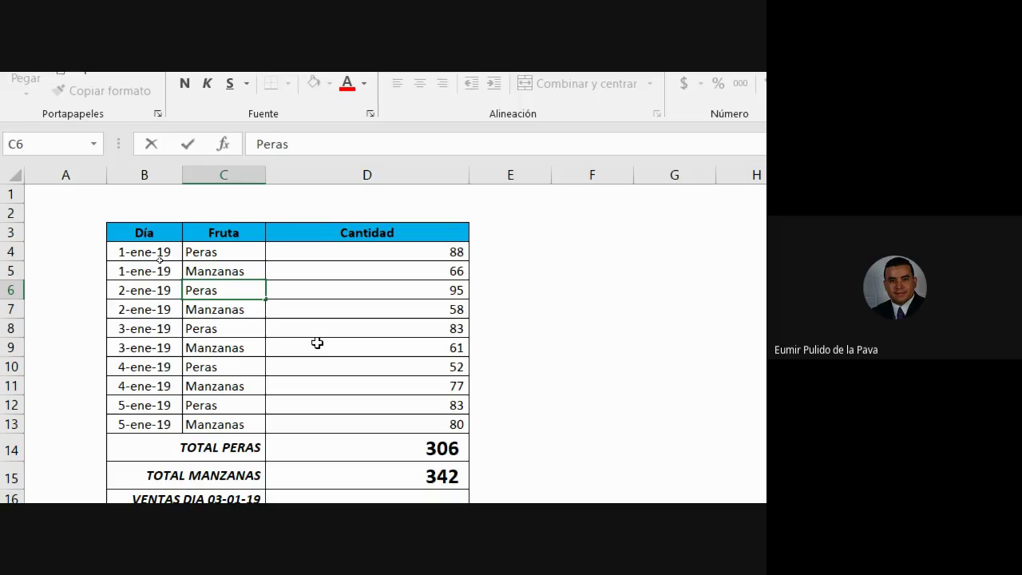
key(Return)
Alter the Peras entries in C8, C10 and C12 the same way
key(Down)
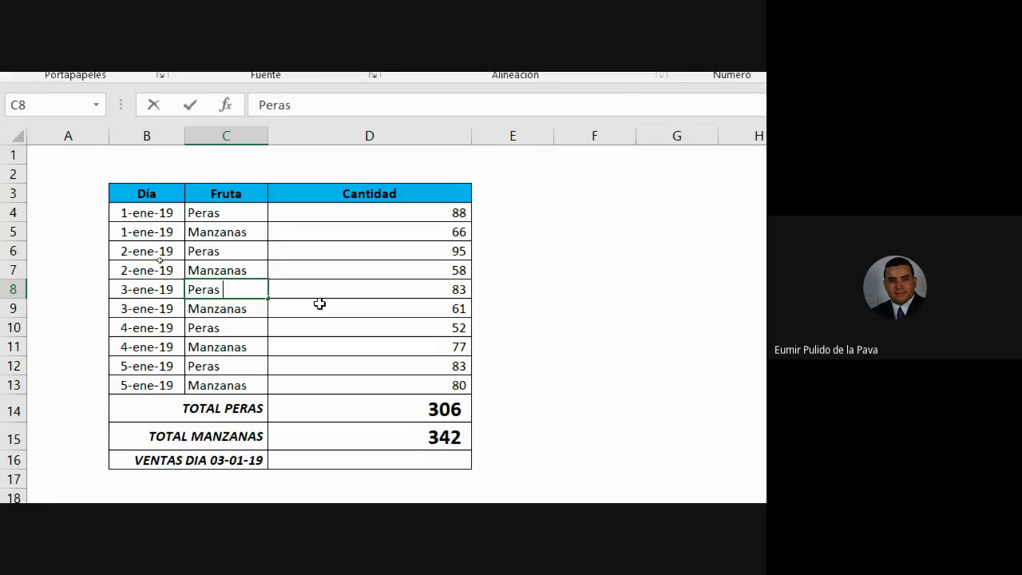
key(F2)
key(Return)
key(Return)
key(F2)
key(Return)
key(Return)
key(F2)
key(Return)
Point out the Peras rows in column C, then alter the C4 Peras entry with a trailing space
drag(226, 251, 358, 253)
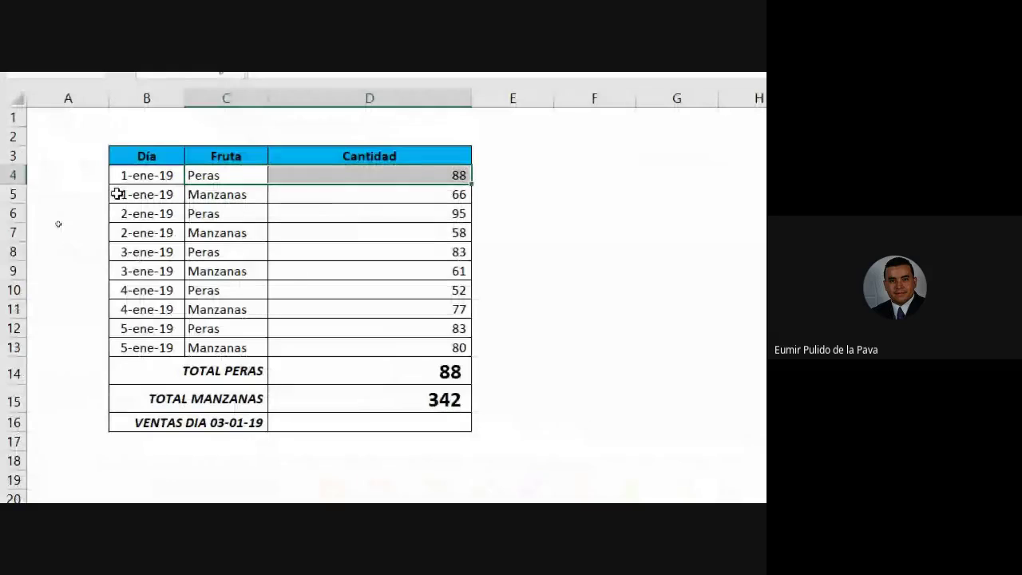
drag(219, 174, 203, 358)
click(204, 351)
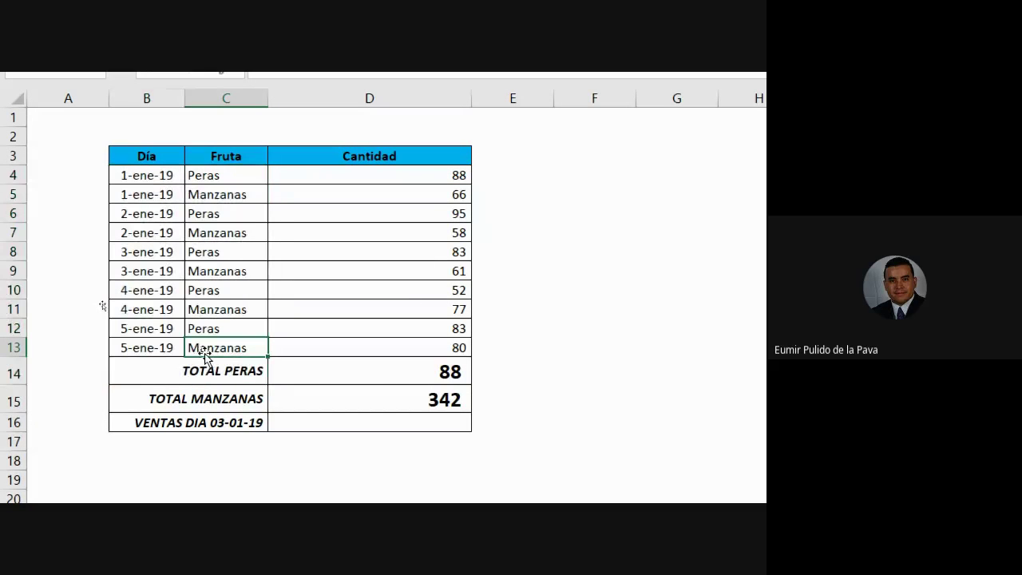
click(235, 253)
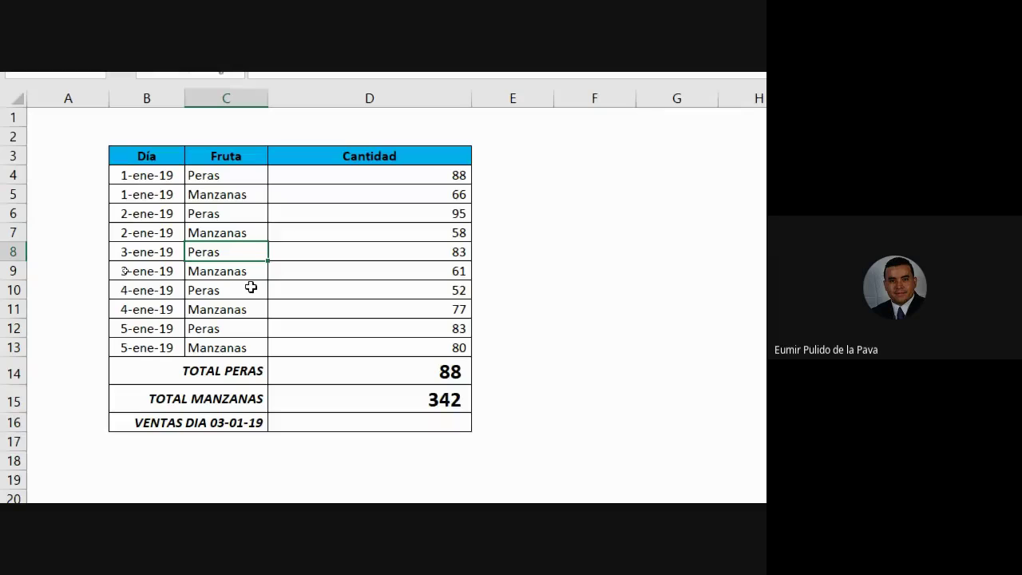
click(235, 294)
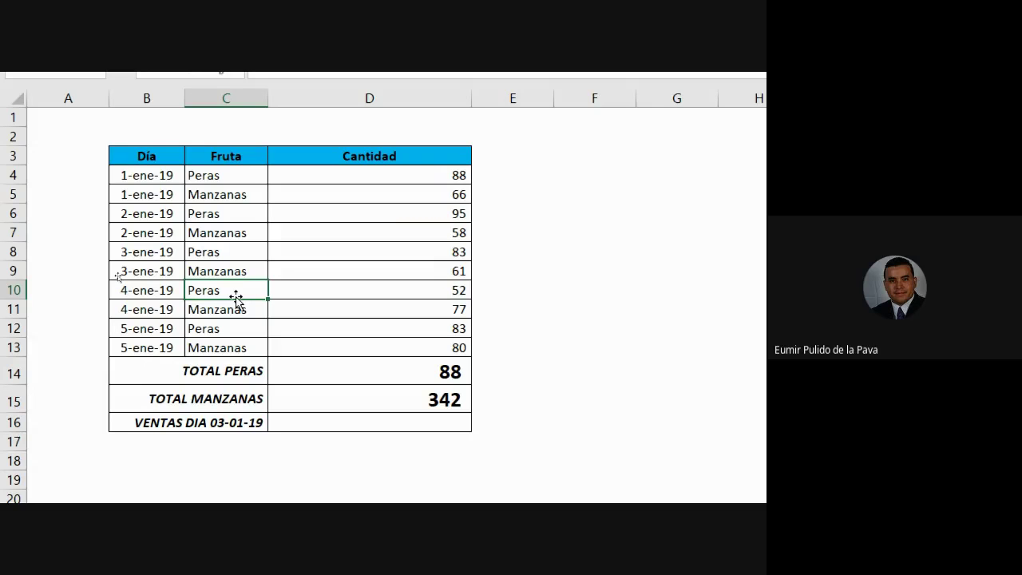
click(222, 174)
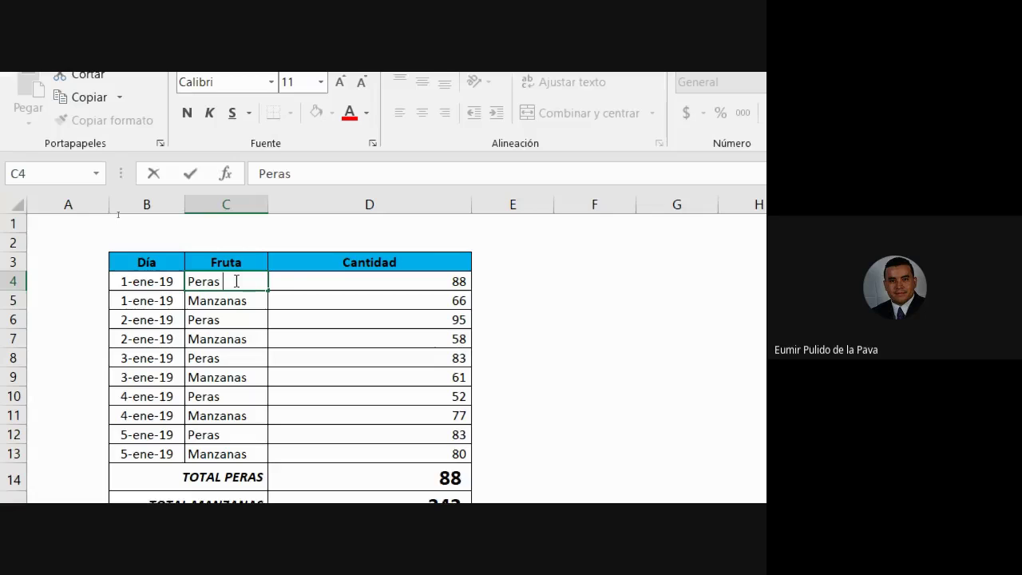
key(Return)
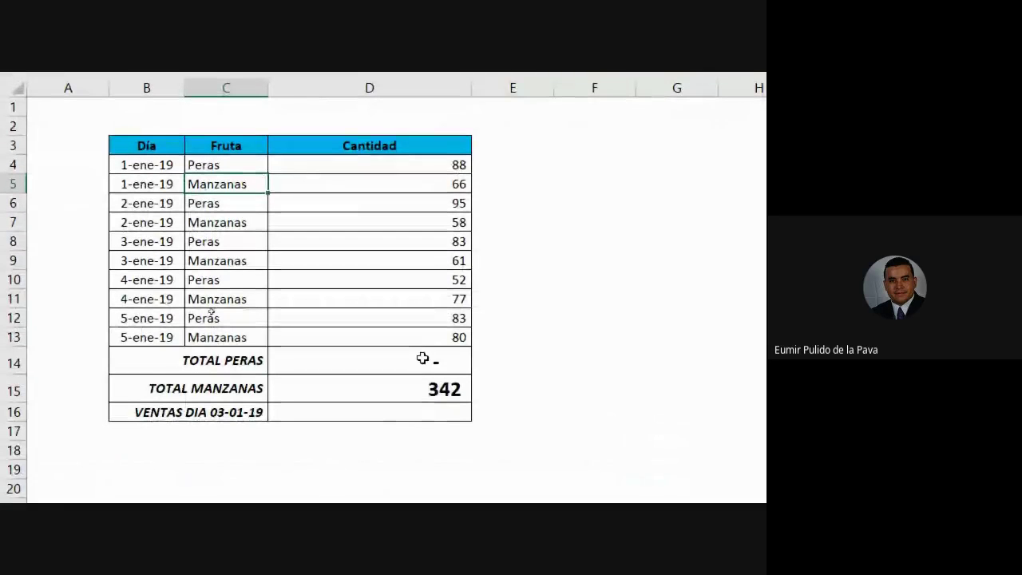
Retype the TOTAL PERAS criterion from "PERAS" to "pera"; the total still shows a dash
double_click(424, 357)
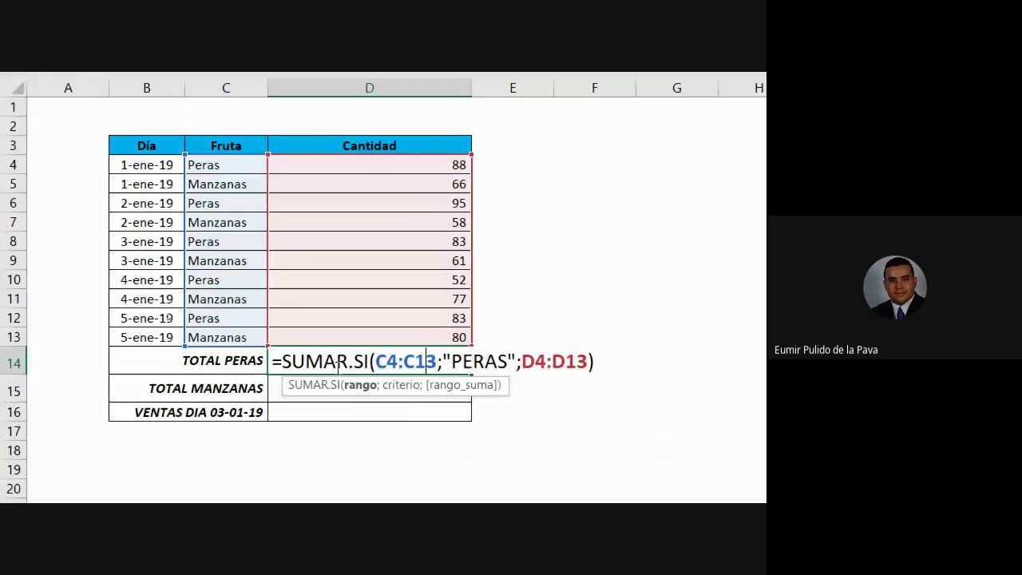
drag(284, 364, 437, 363)
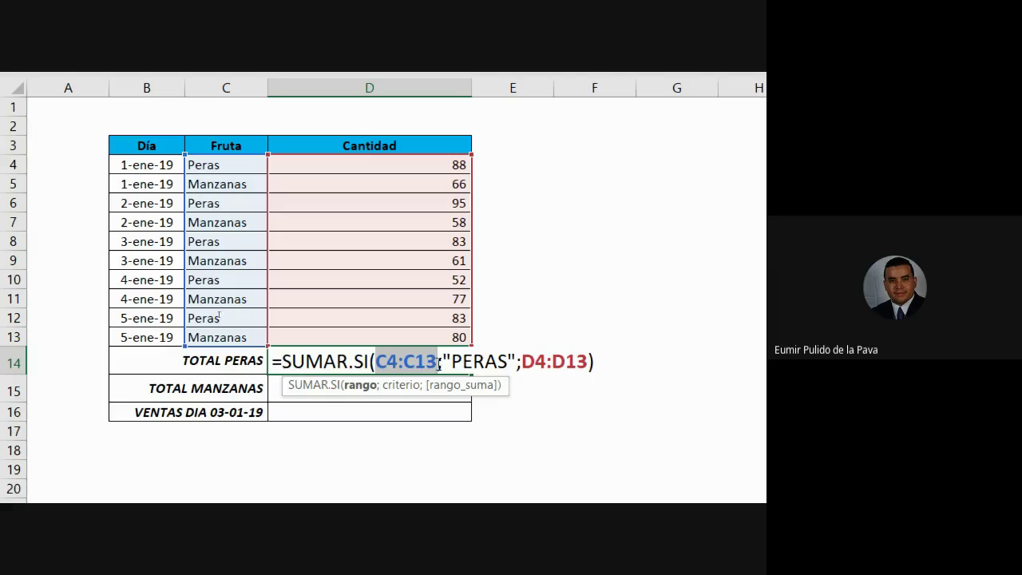
drag(451, 363, 508, 363)
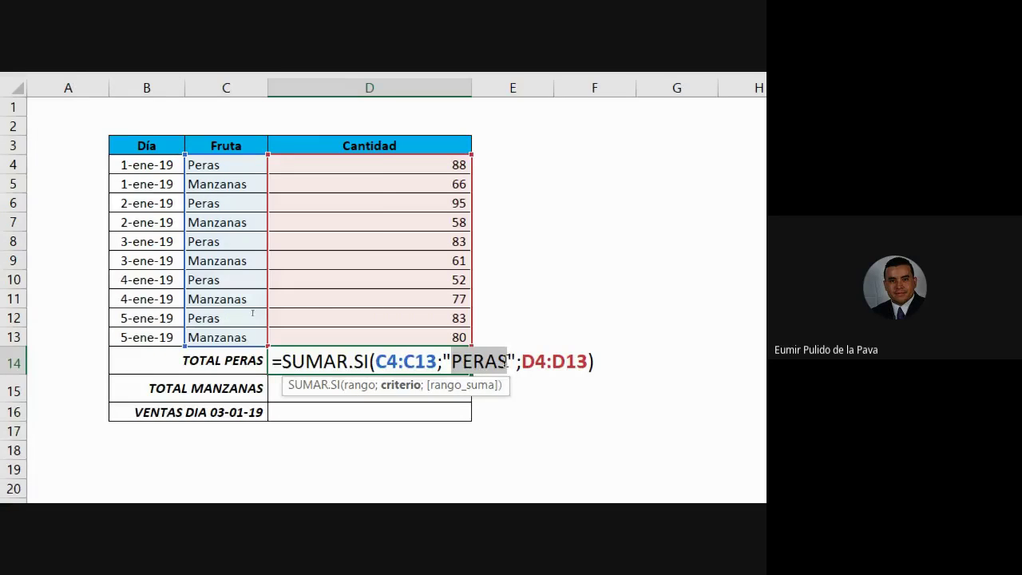
text(peras)
key(BackSpace)
key(BackSpace)
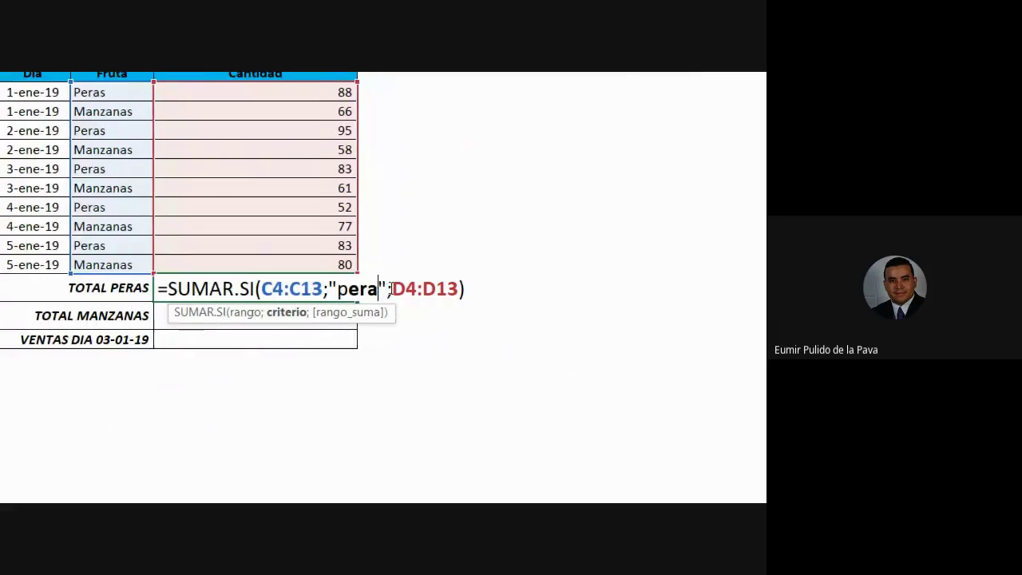
text(has)
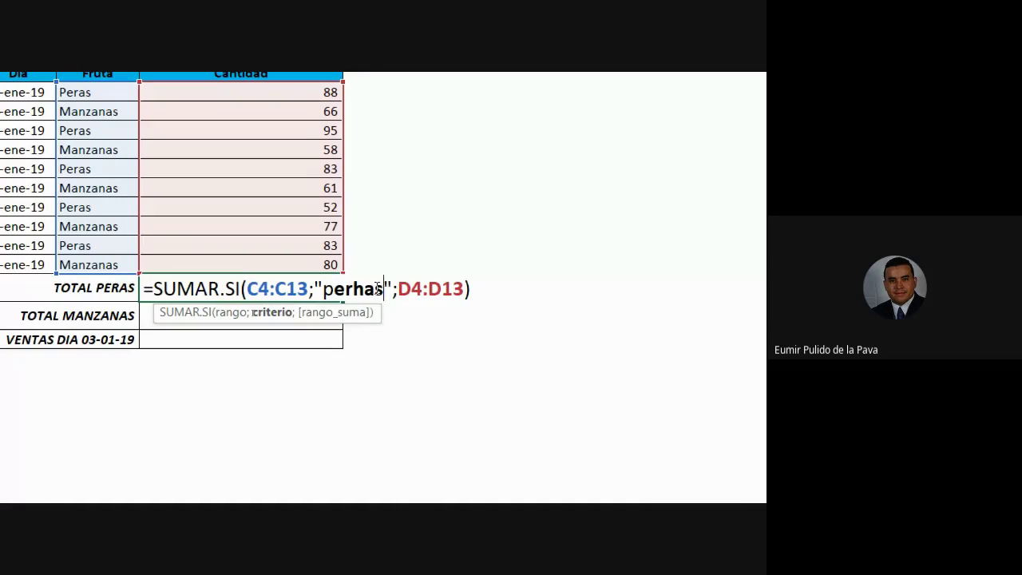
key(BackSpace)
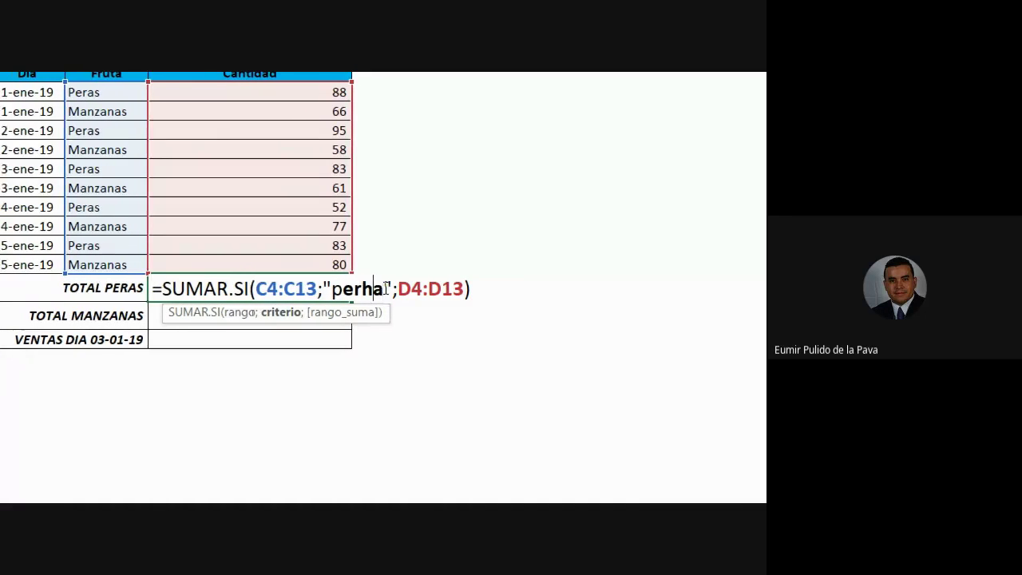
key(BackSpace)
key(BackSpace)
key(BackSpace)
text(ar)
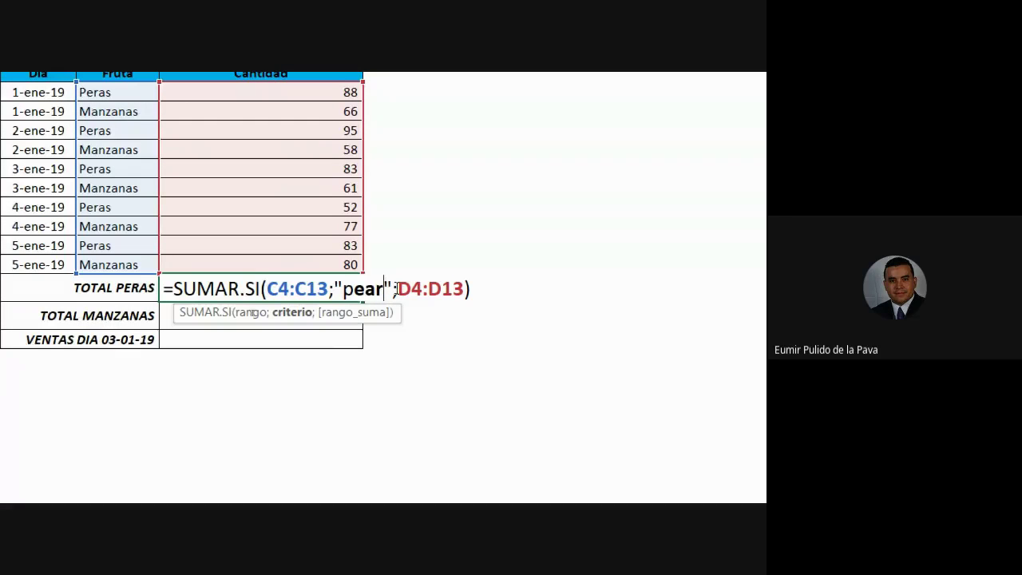
key(BackSpace)
key(BackSpace)
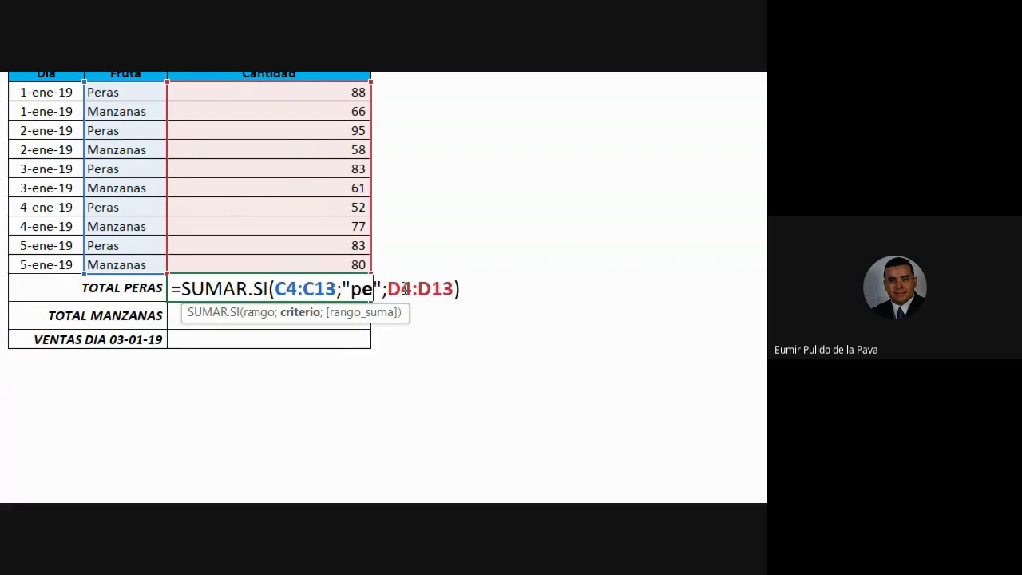
text(ra)
key(Return)
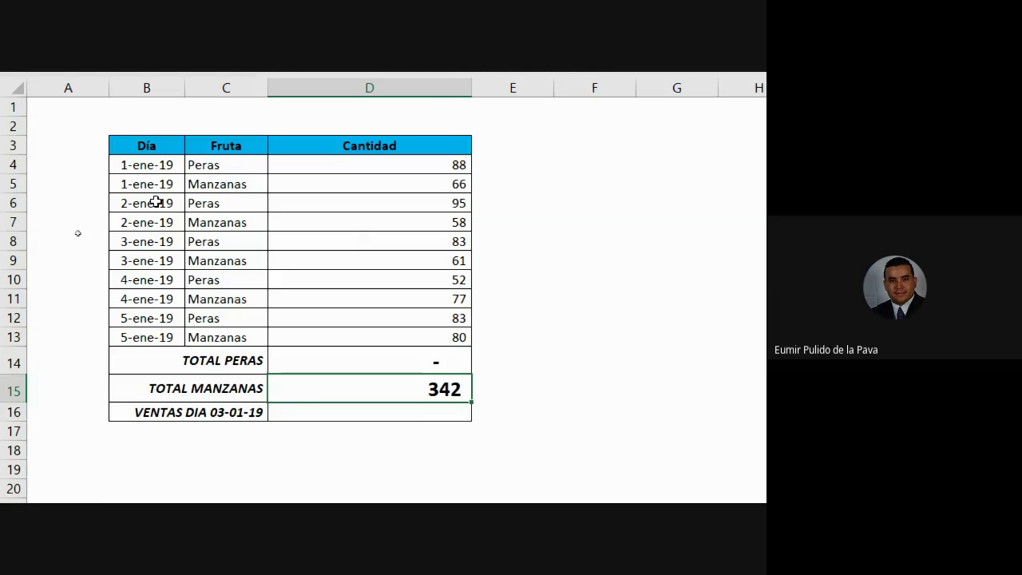
Check the Peras entries in C4 and C8, then mark "pera" in the TOTAL PERAS formula
double_click(202, 172)
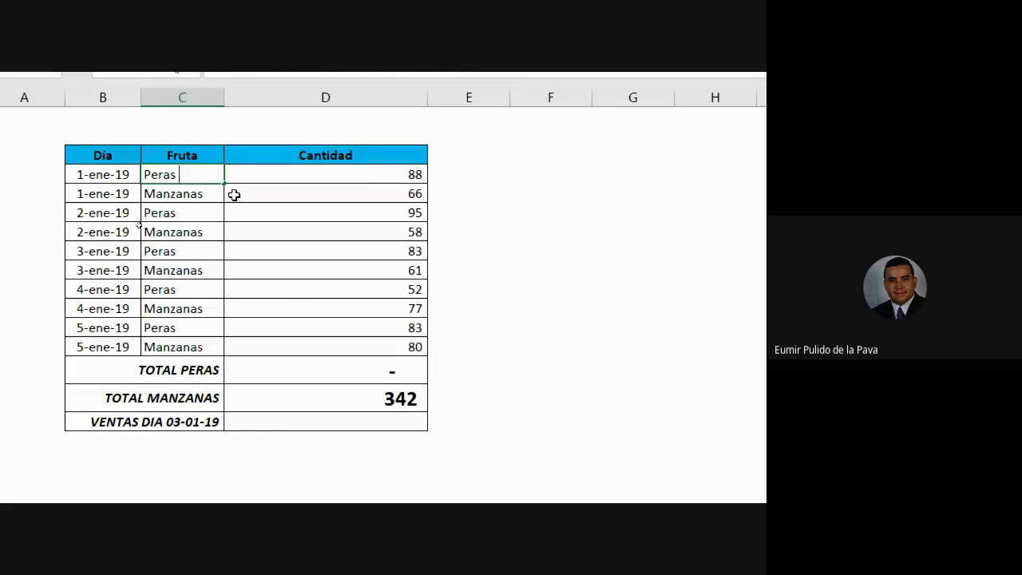
key(Return)
key(Down)
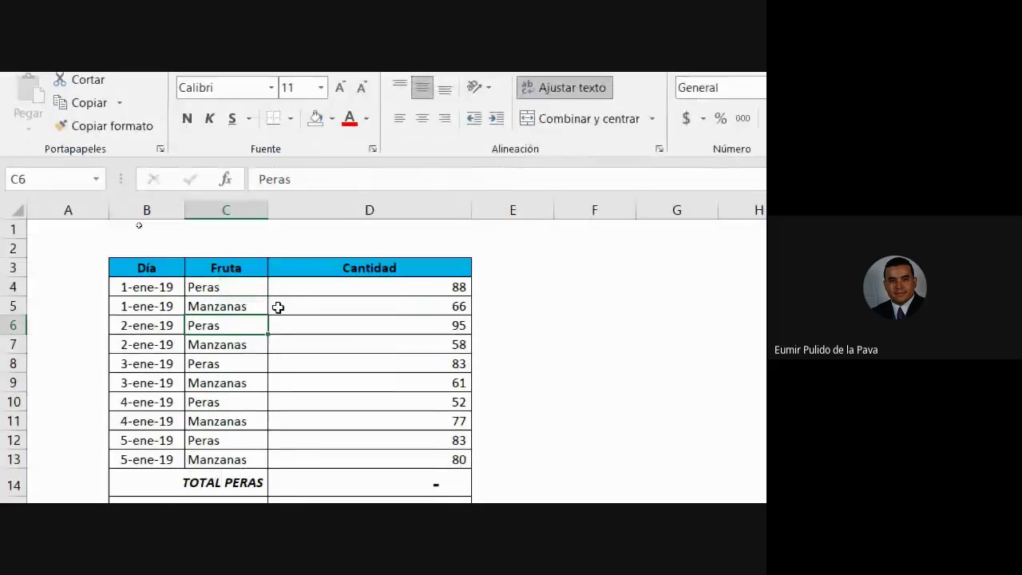
key(Down)
key(Down)
key(F2)
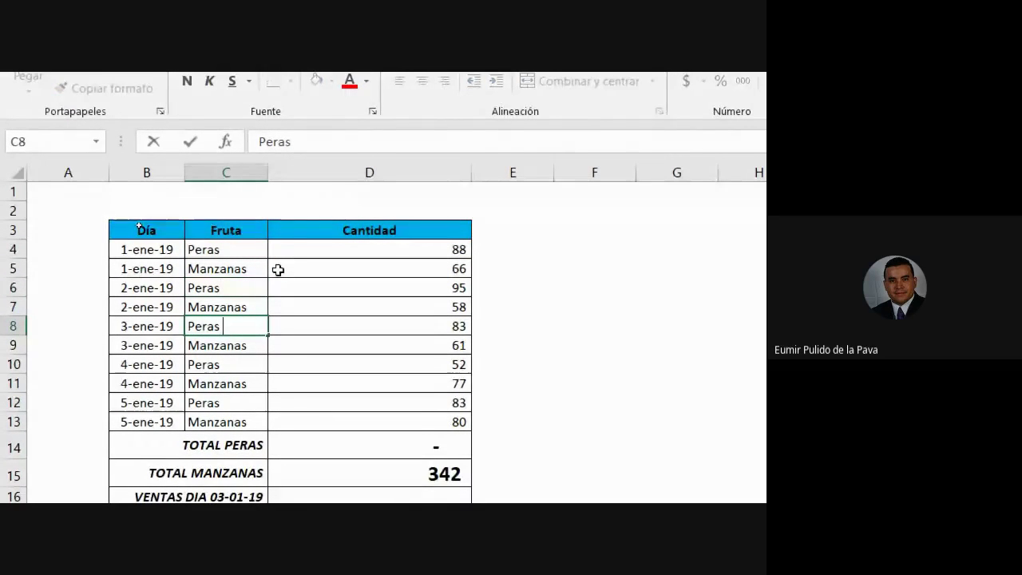
key(Return)
key(Down)
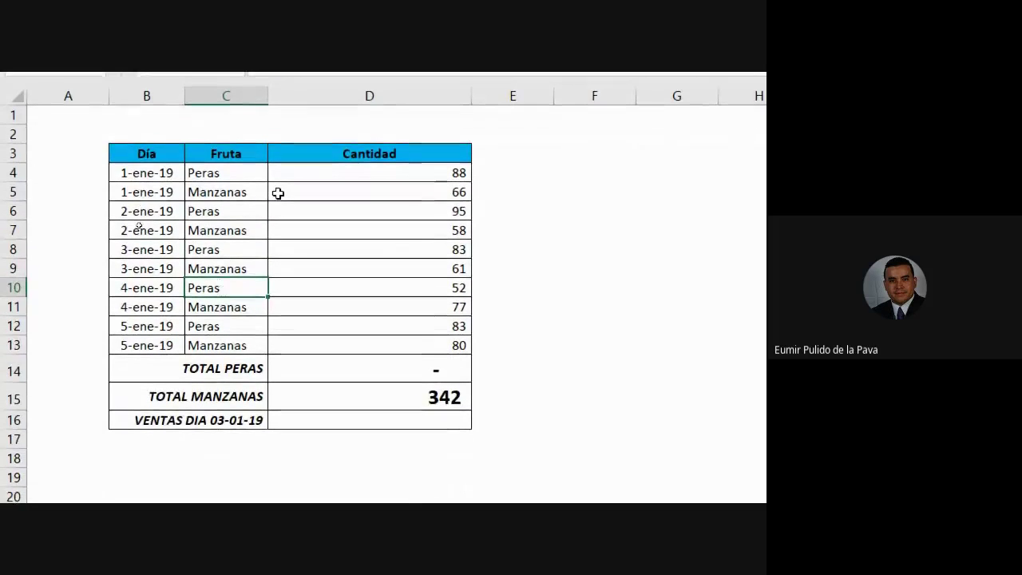
key(Down)
key(Down)
key(Down)
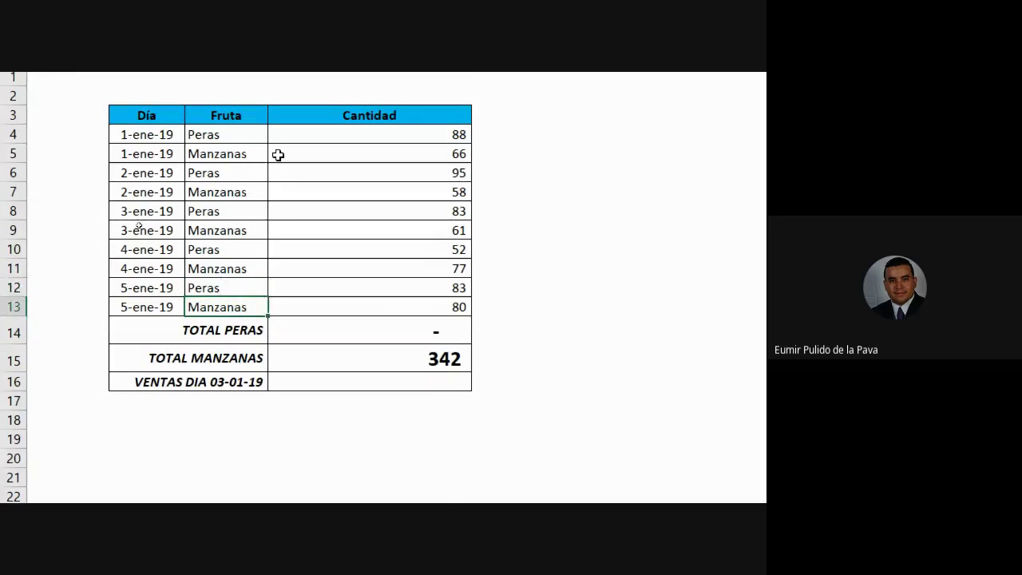
double_click(373, 327)
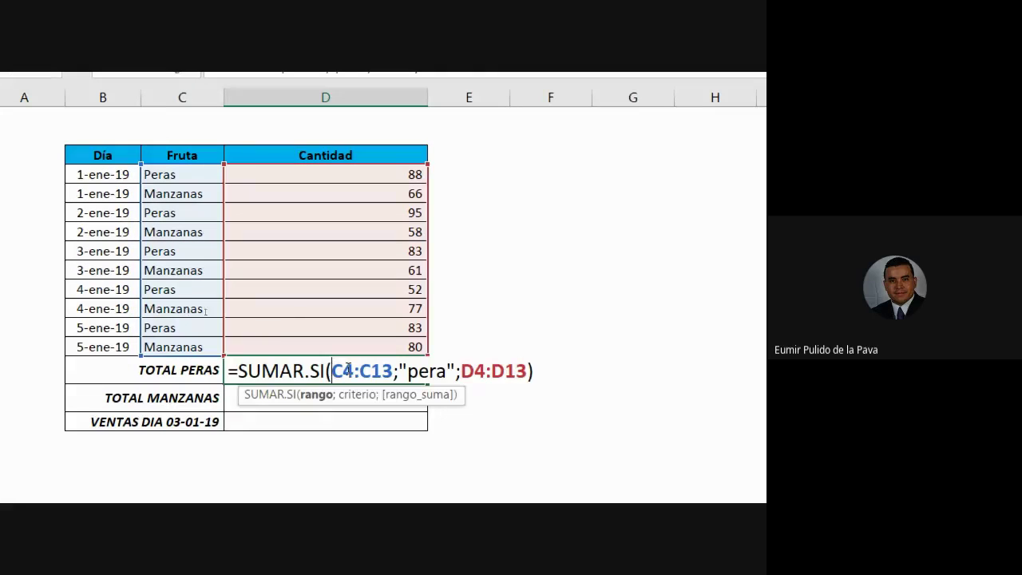
drag(445, 370, 407, 371)
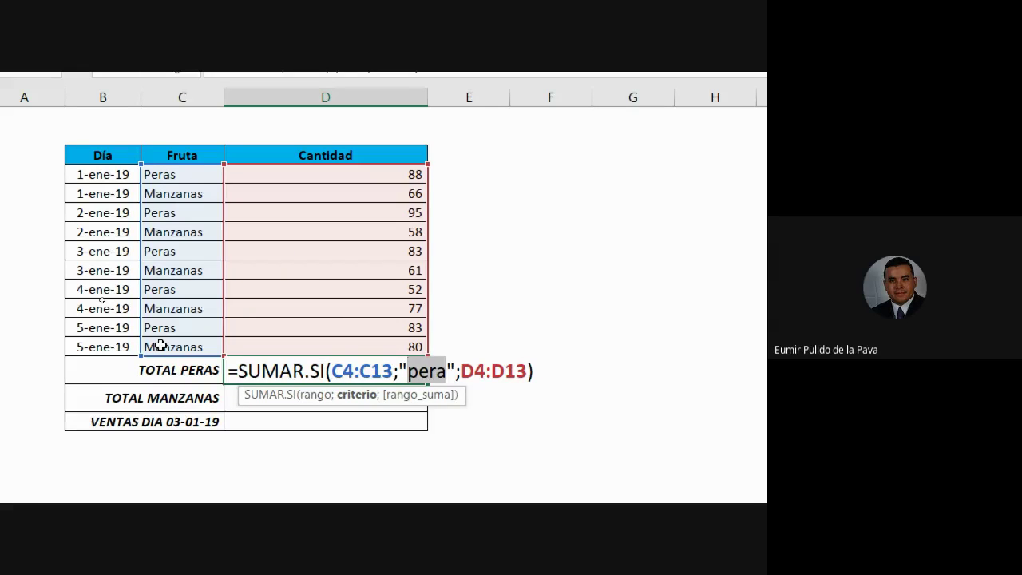
Add 's' to the pera criterion in D14's SUMAR.SI for 401, then edit the 2-ene-19 Peras entry
key(Return)
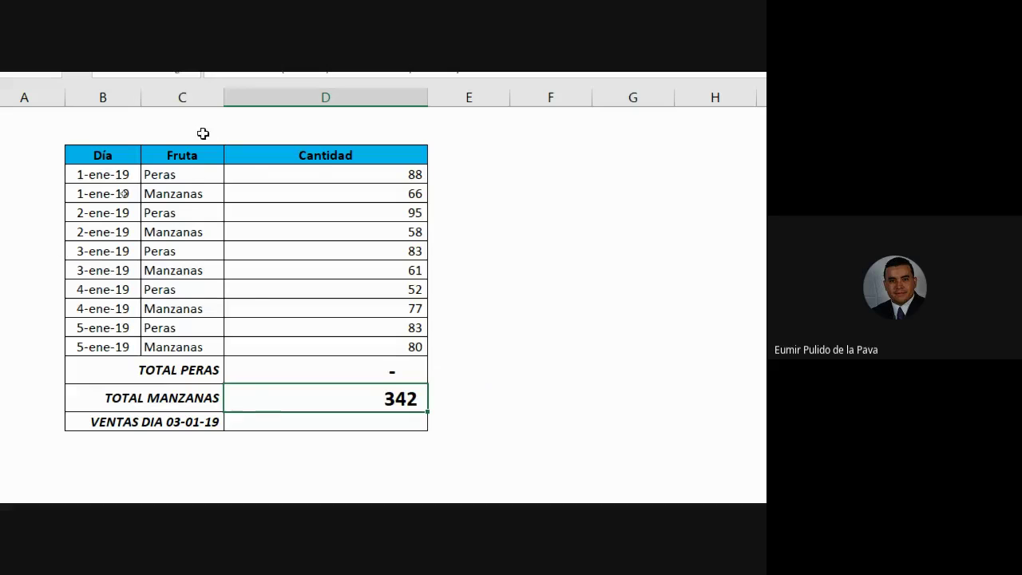
double_click(451, 334)
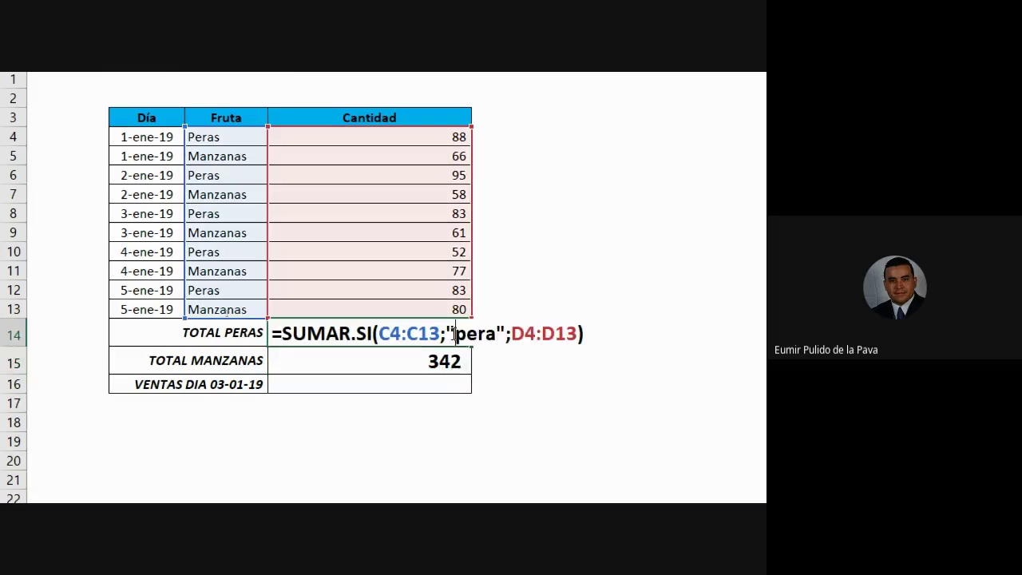
click(497, 334)
text(s)
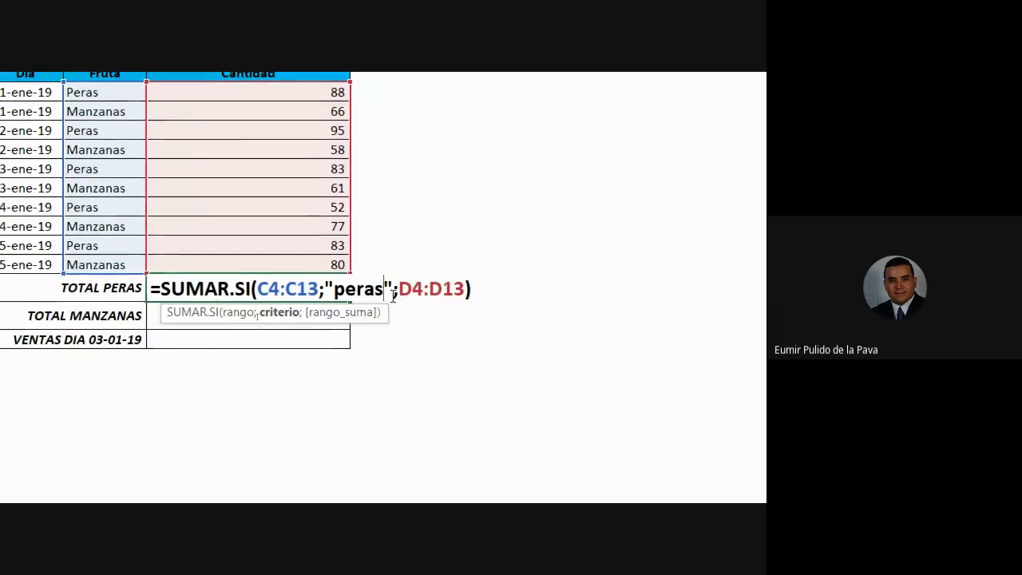
key(Return)
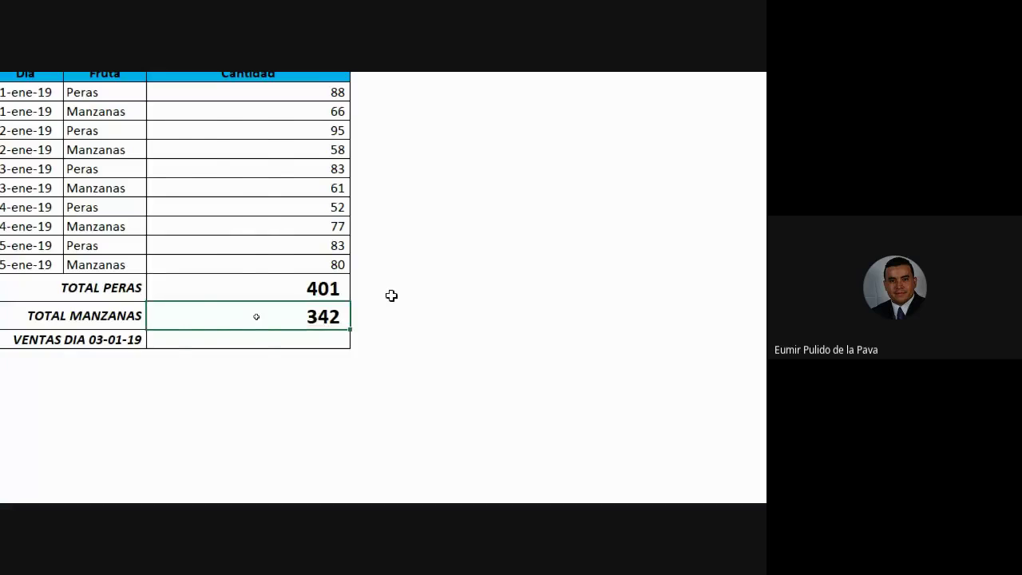
click(123, 95)
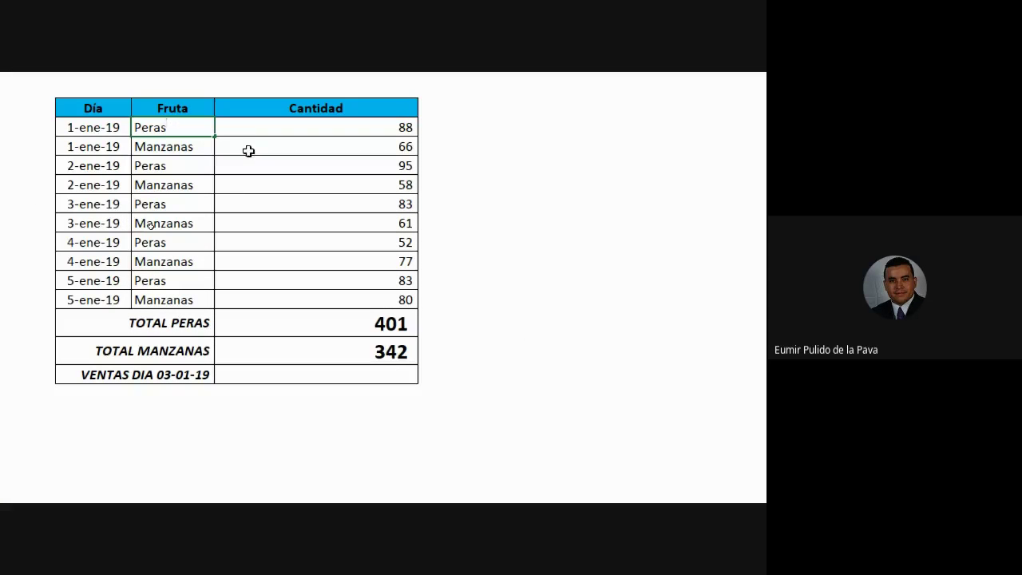
double_click(200, 166)
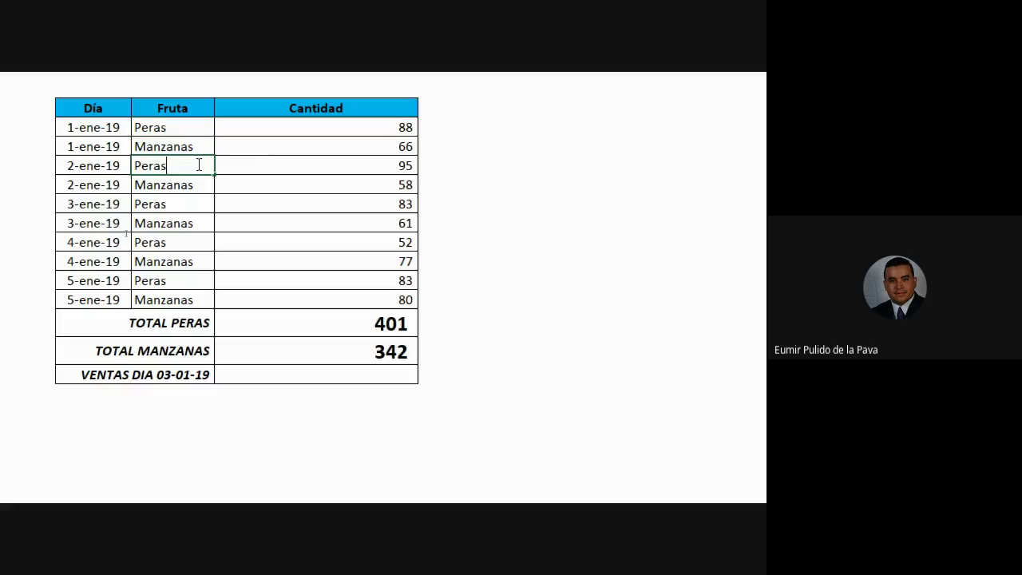
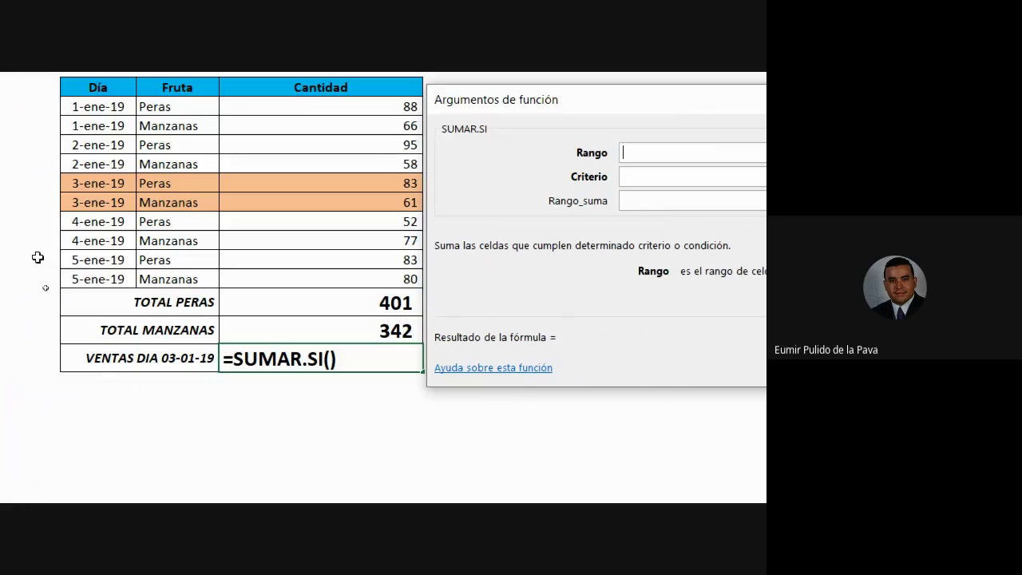
Fill the SUMAR.SI arguments with range B4:B13, criterion "03-01-19" and sum range D4:D13
click(116, 108)
drag(116, 108, 85, 271)
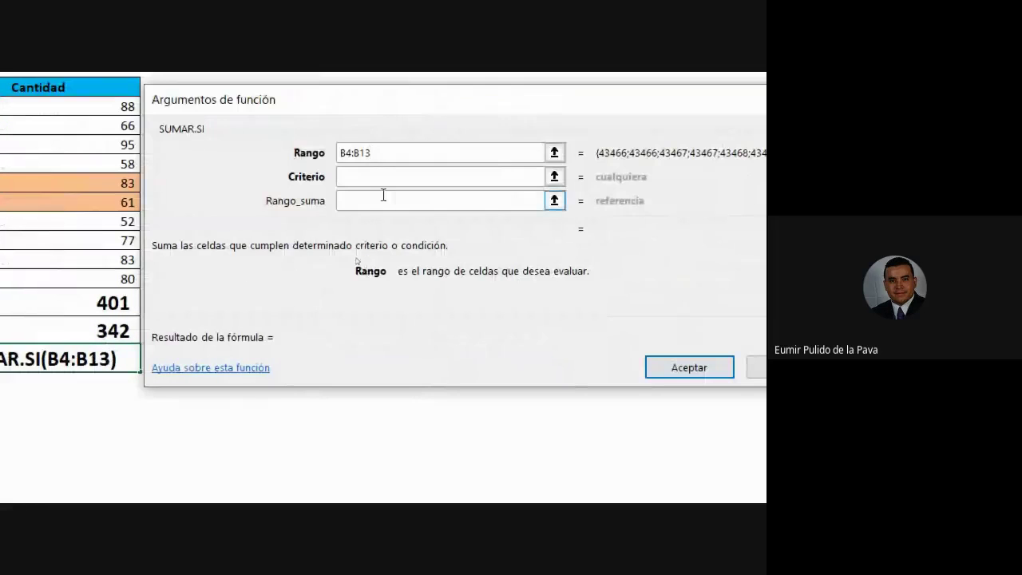
click(376, 176)
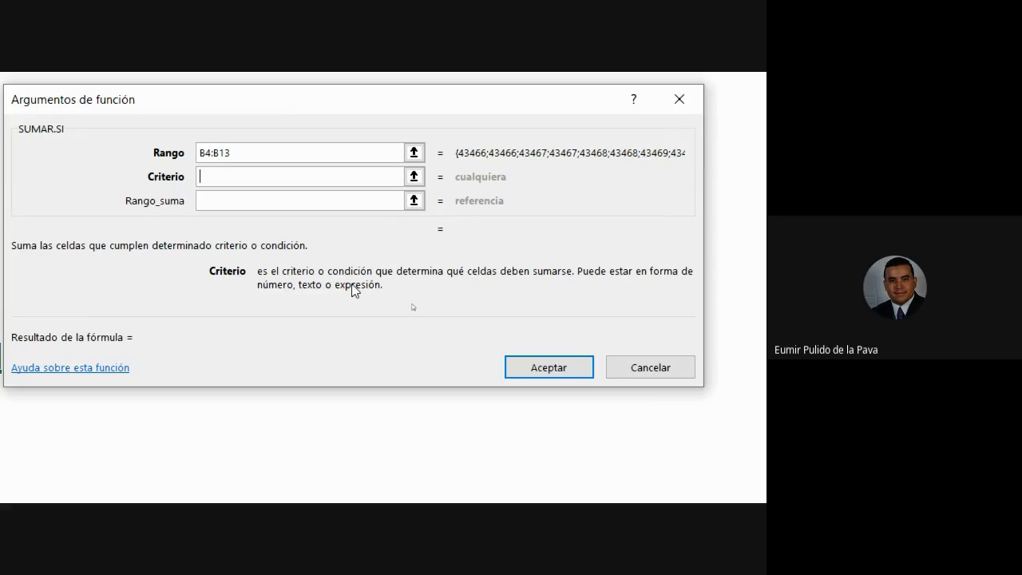
drag(241, 292, 516, 182)
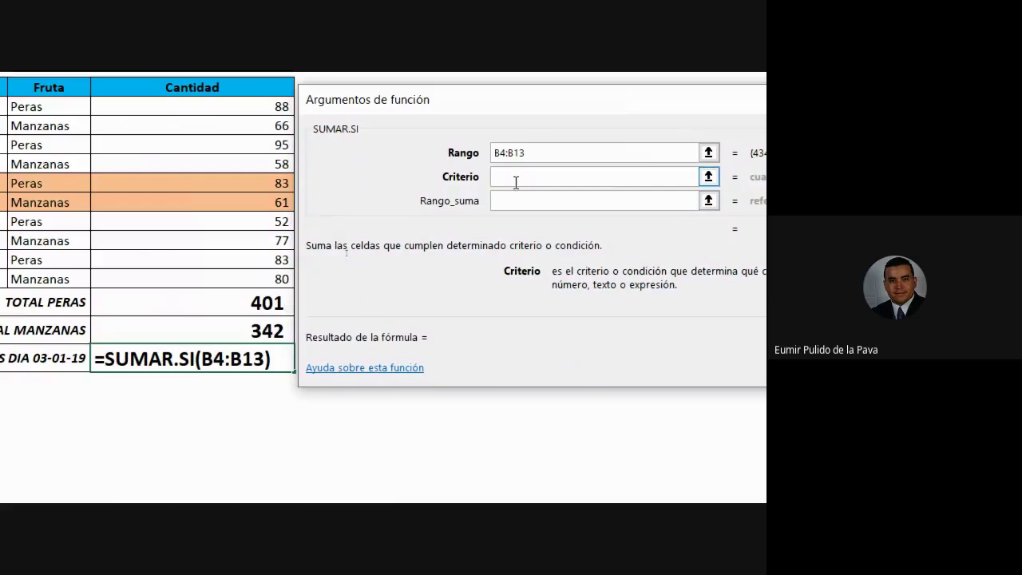
click(515, 177)
text(")
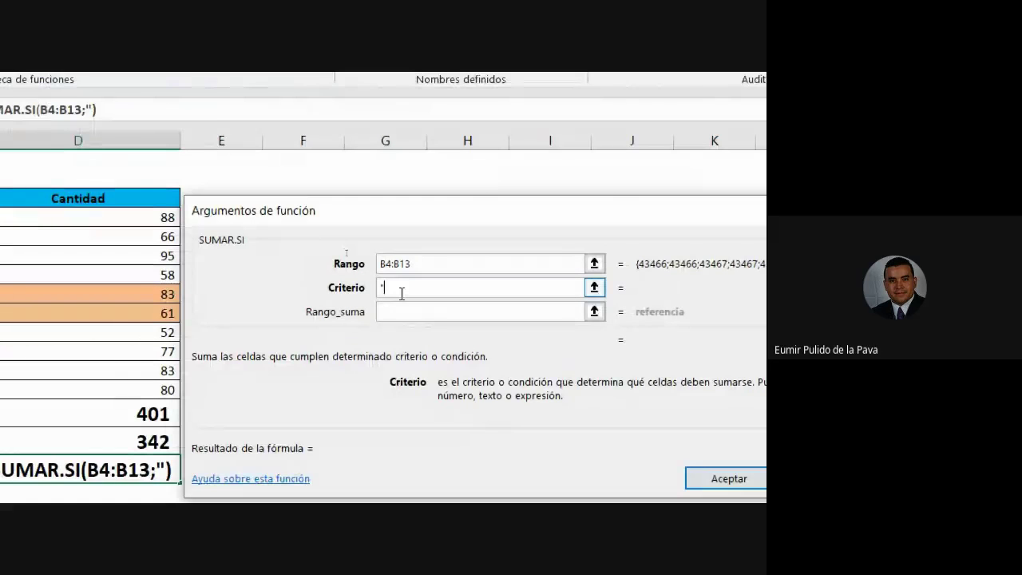
text(03-01)
text(-19)
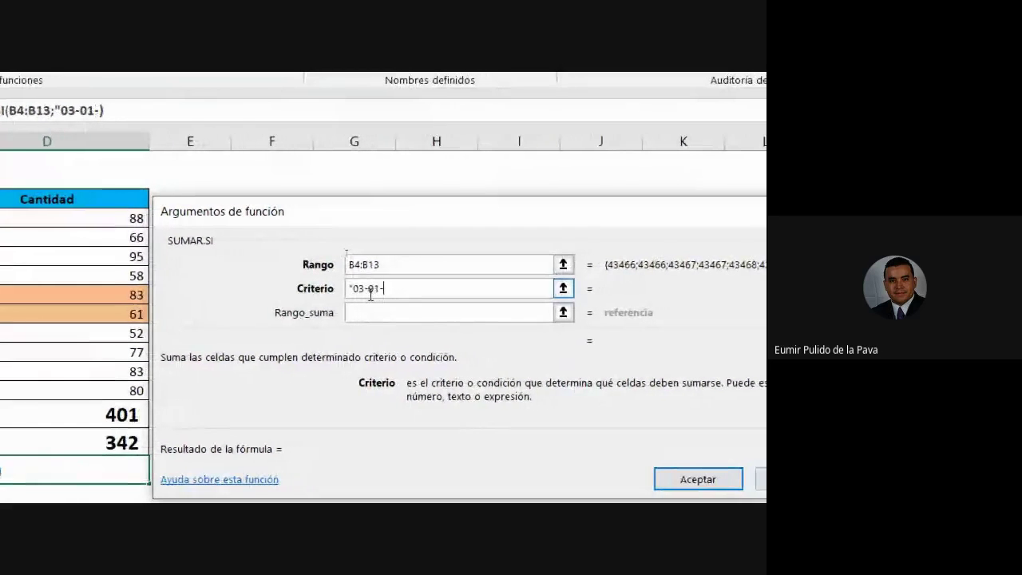
text(")
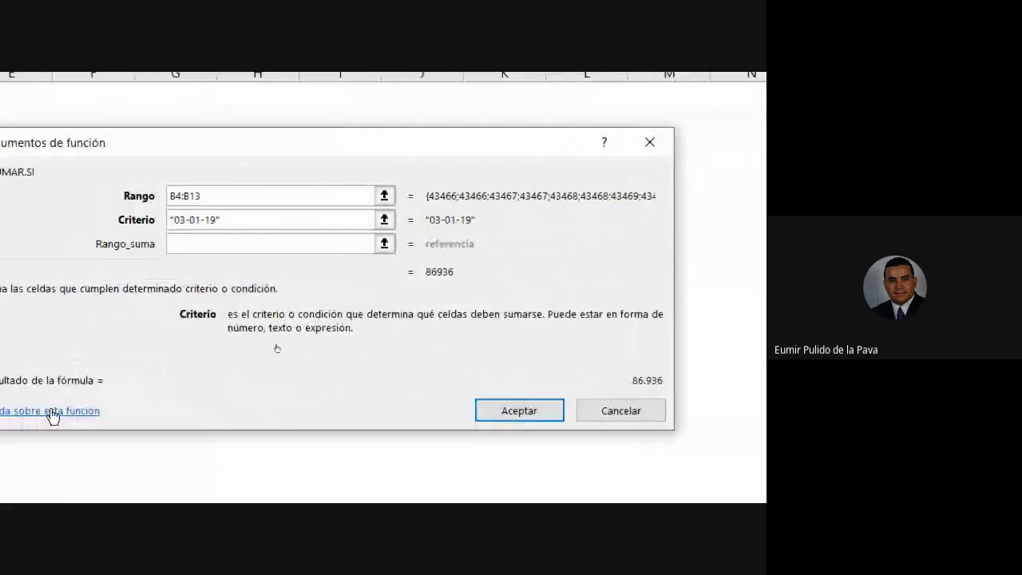
click(188, 245)
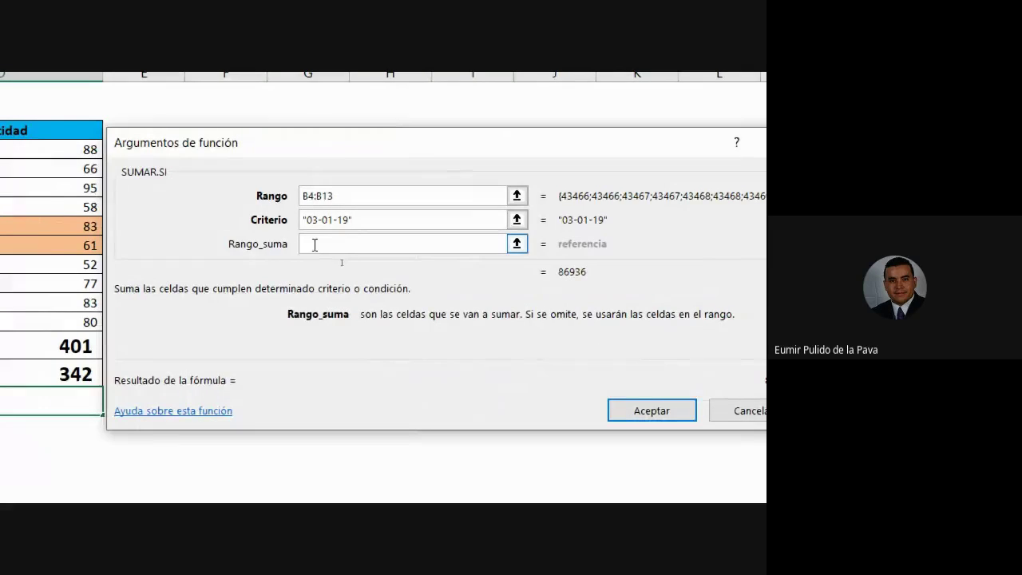
drag(27, 145, 26, 284)
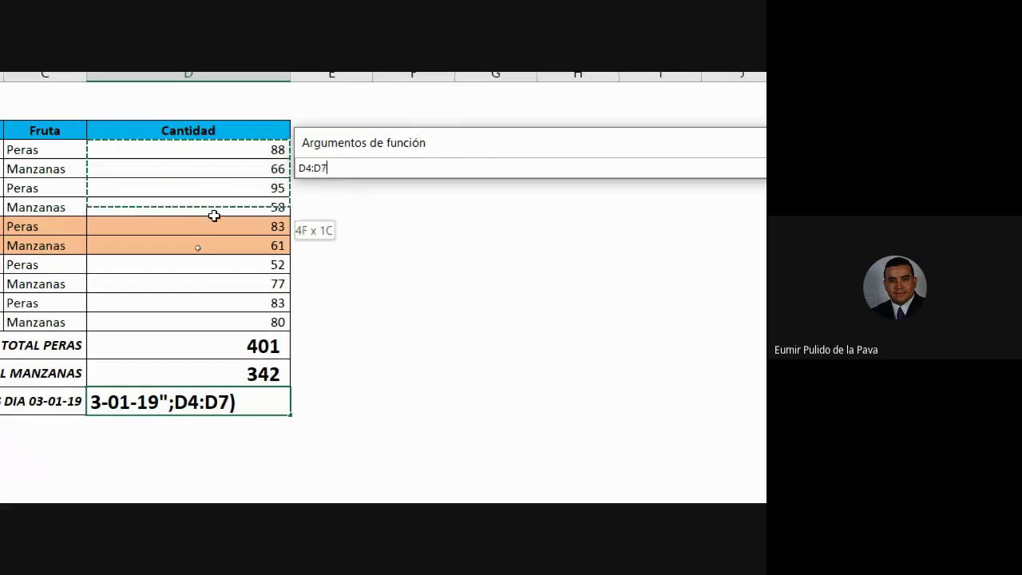
drag(214, 284, 210, 327)
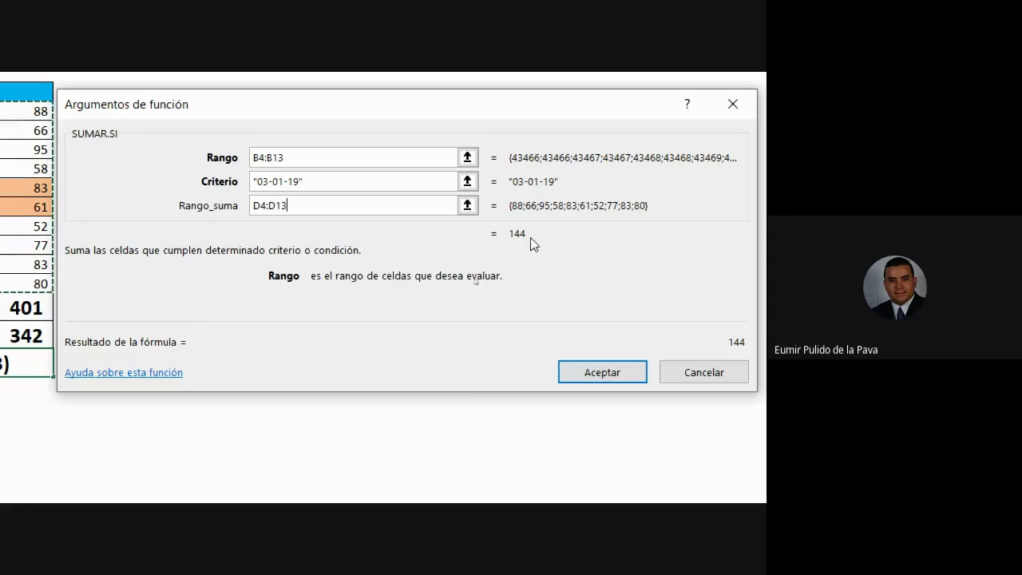
Accept the SUMAR.SI formula and recheck it in D16, which shows 144
click(568, 373)
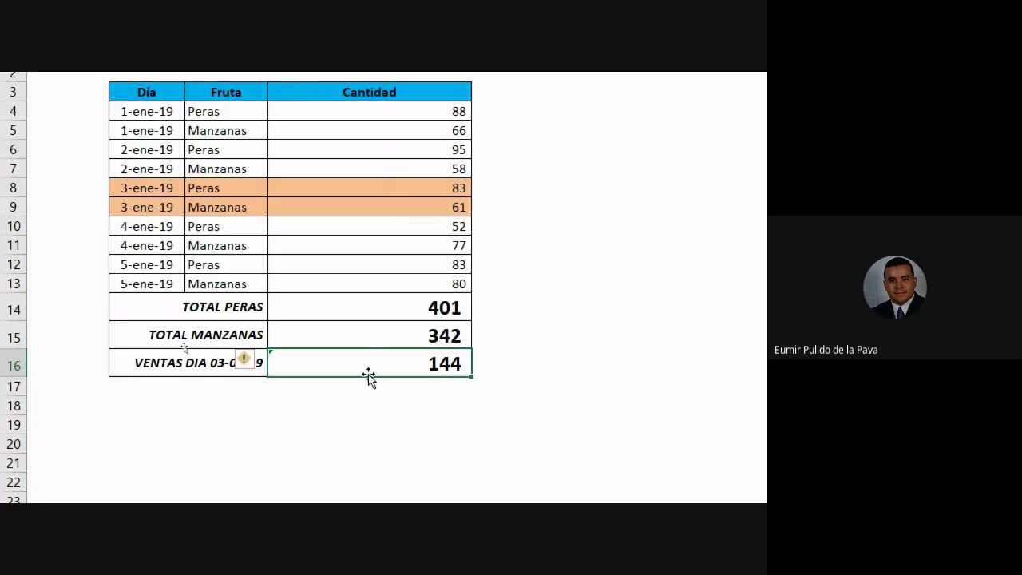
double_click(372, 360)
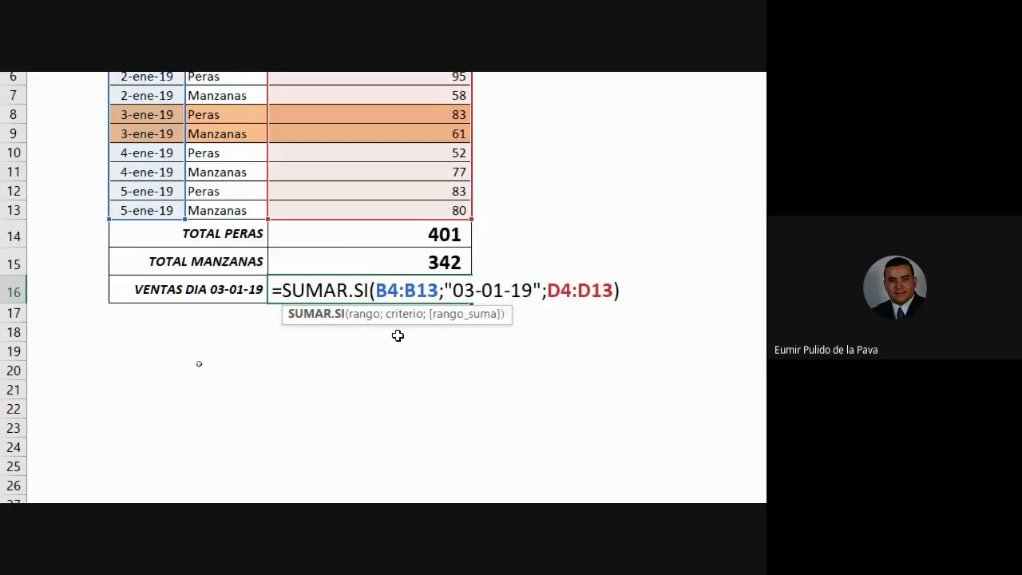
key(Return)
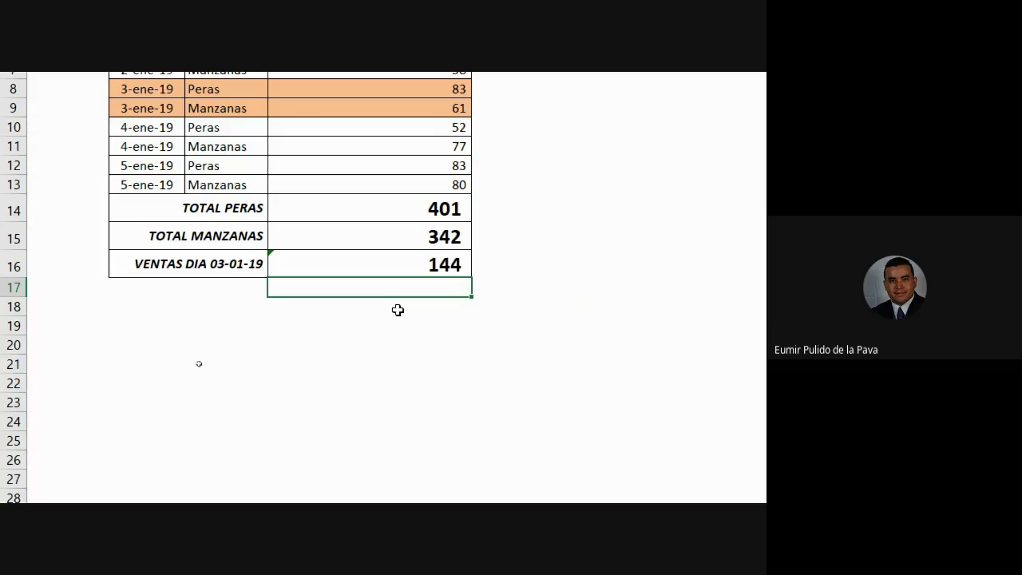
click(372, 254)
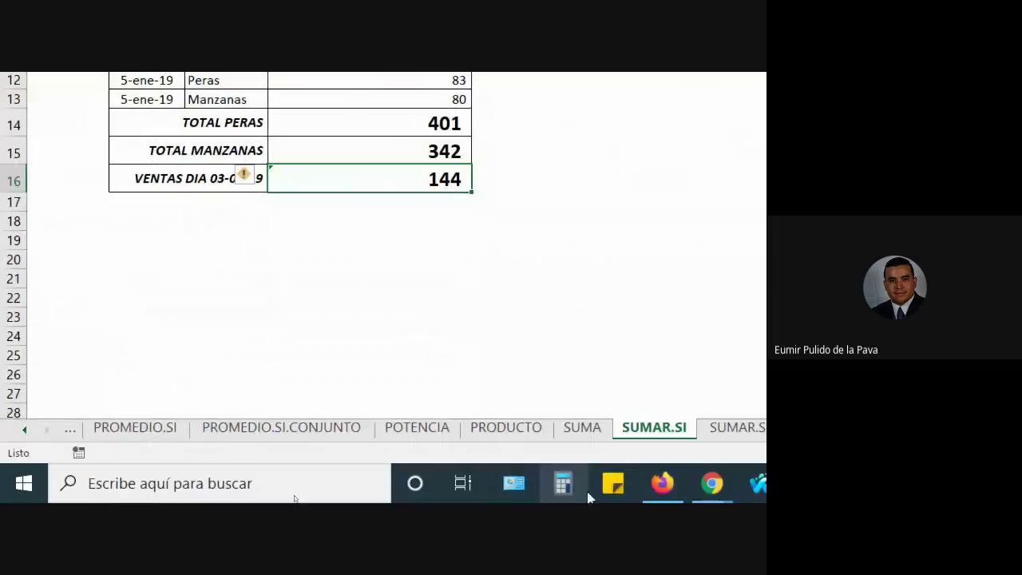
Switch to the SUMAR.SI.CONJUNTO sheet after a brief return to SUMAR.SI
click(590, 431)
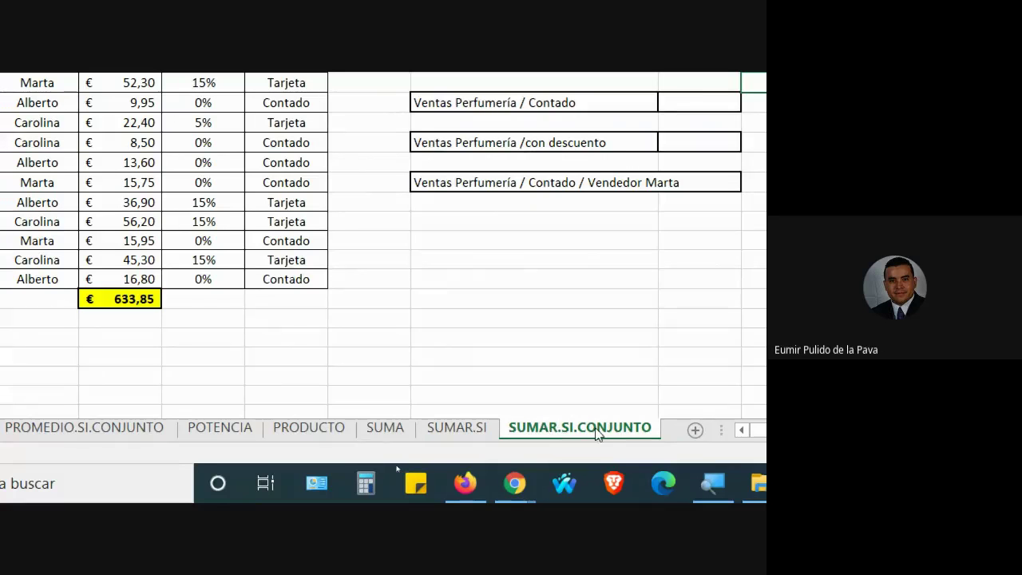
click(454, 428)
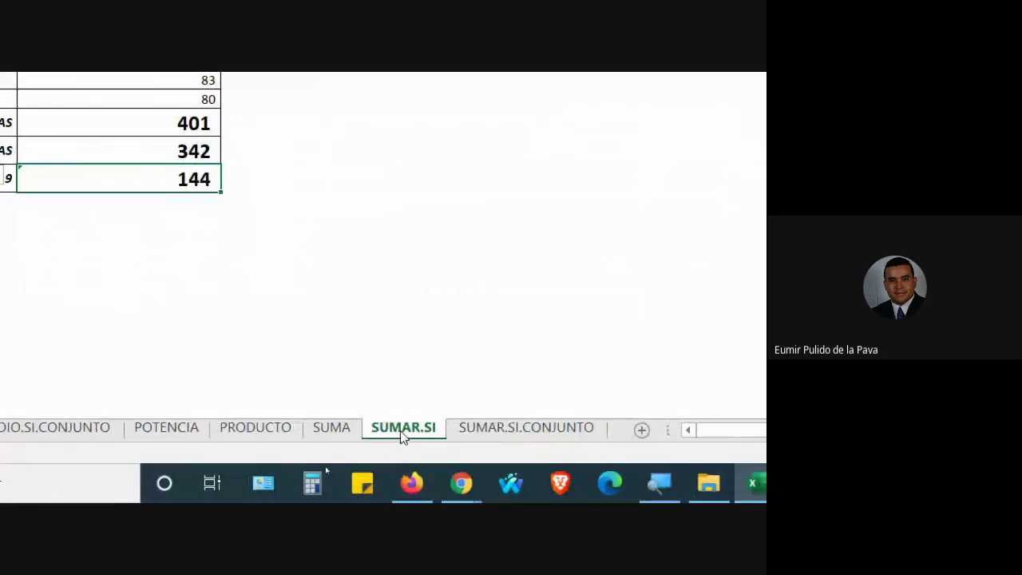
click(493, 431)
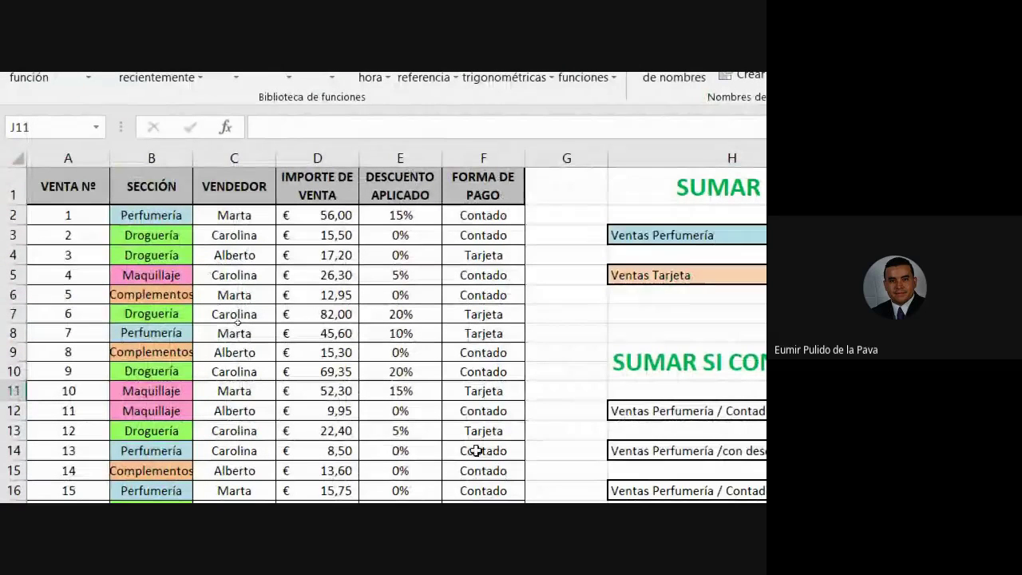
click(155, 150)
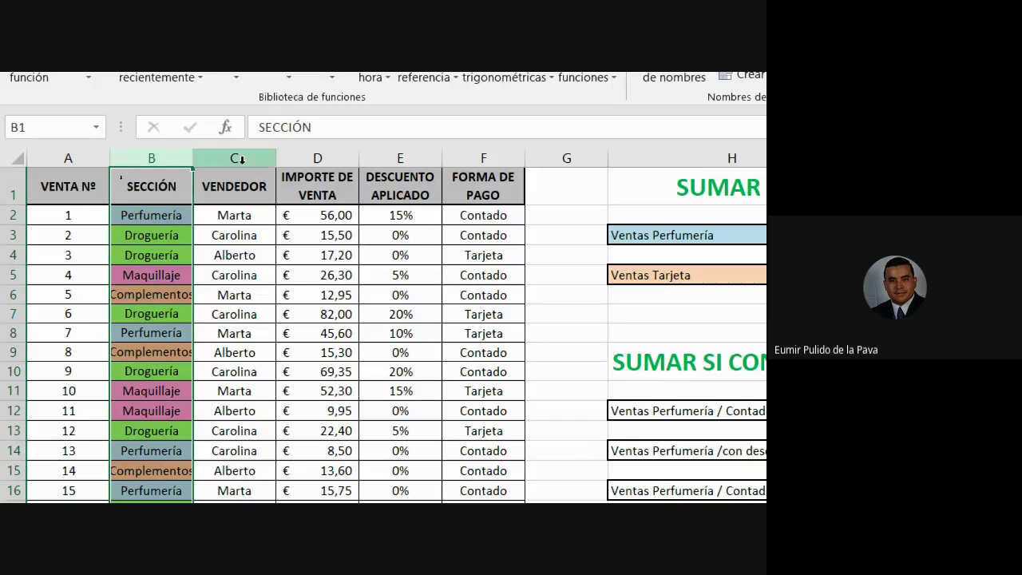
click(241, 158)
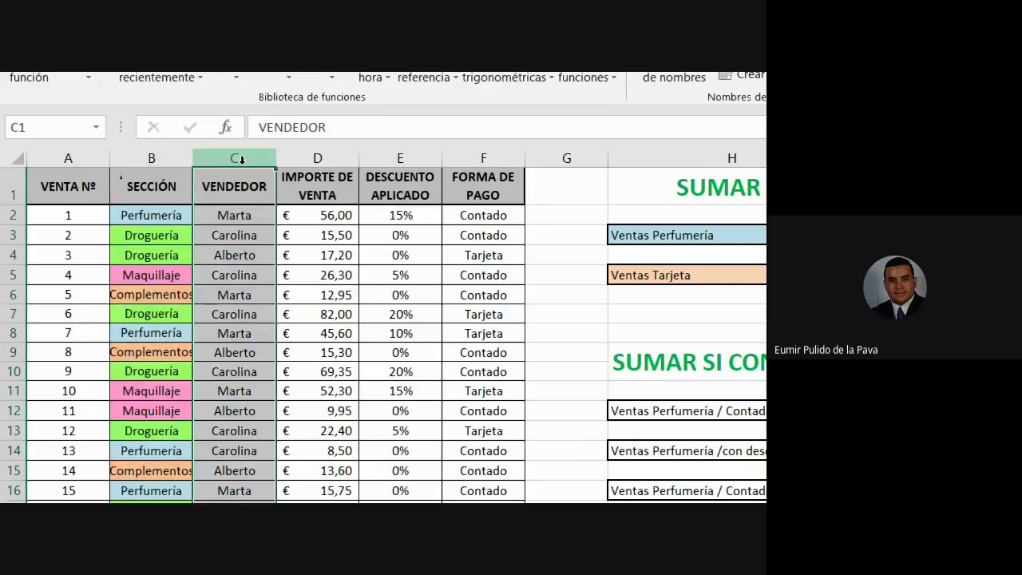
click(316, 170)
click(328, 150)
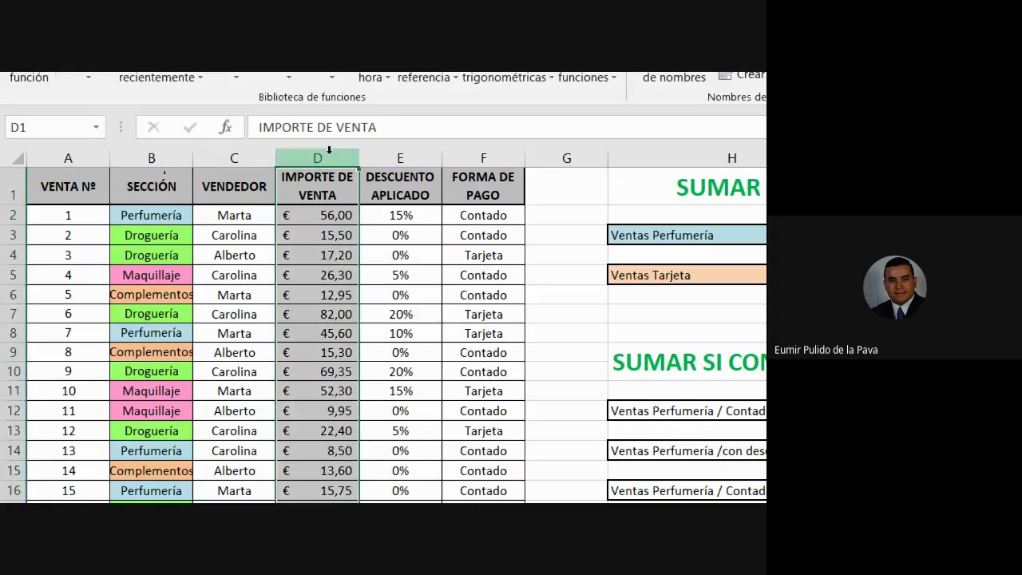
click(402, 158)
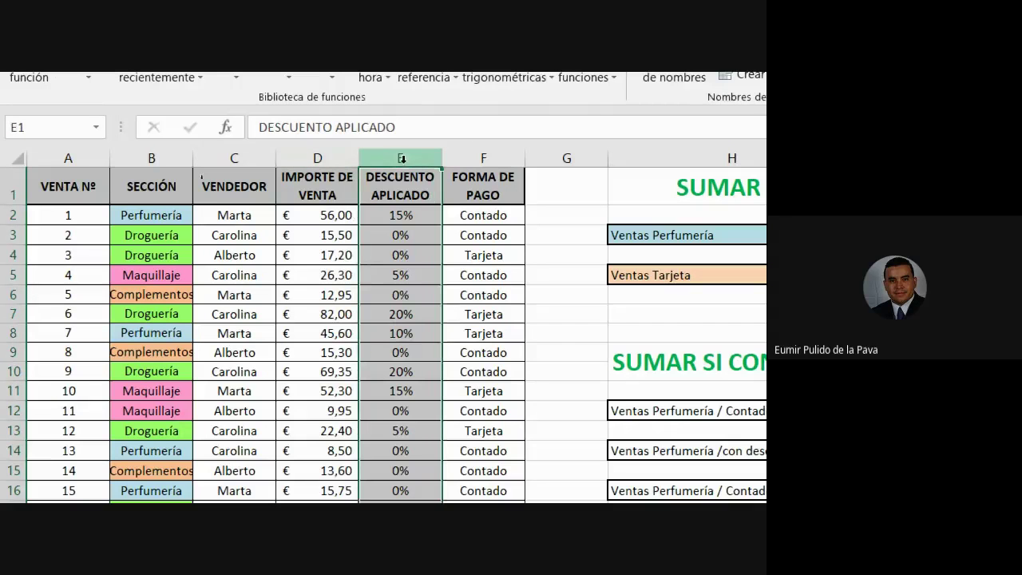
click(475, 154)
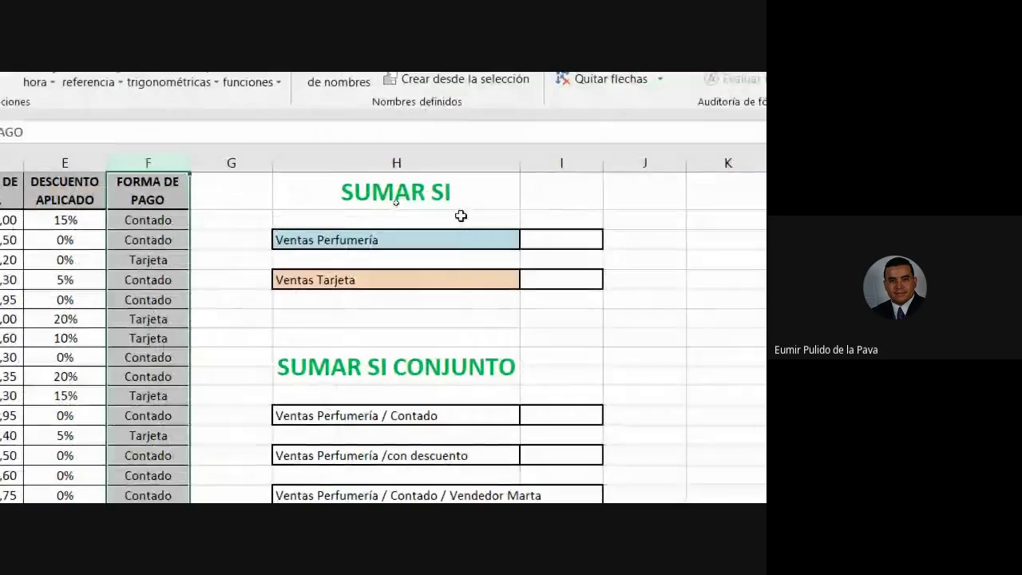
drag(399, 200, 560, 278)
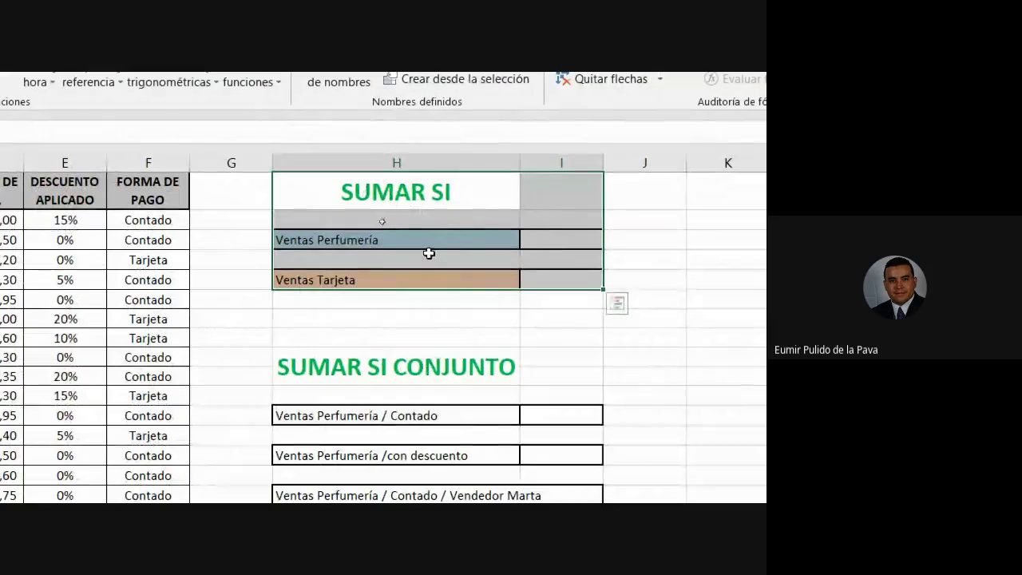
click(549, 239)
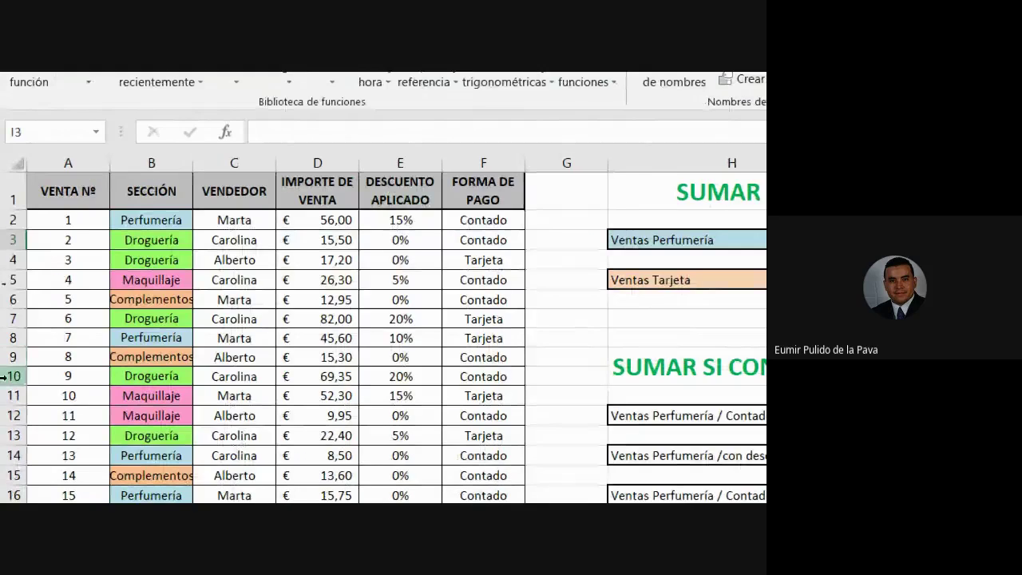
click(550, 278)
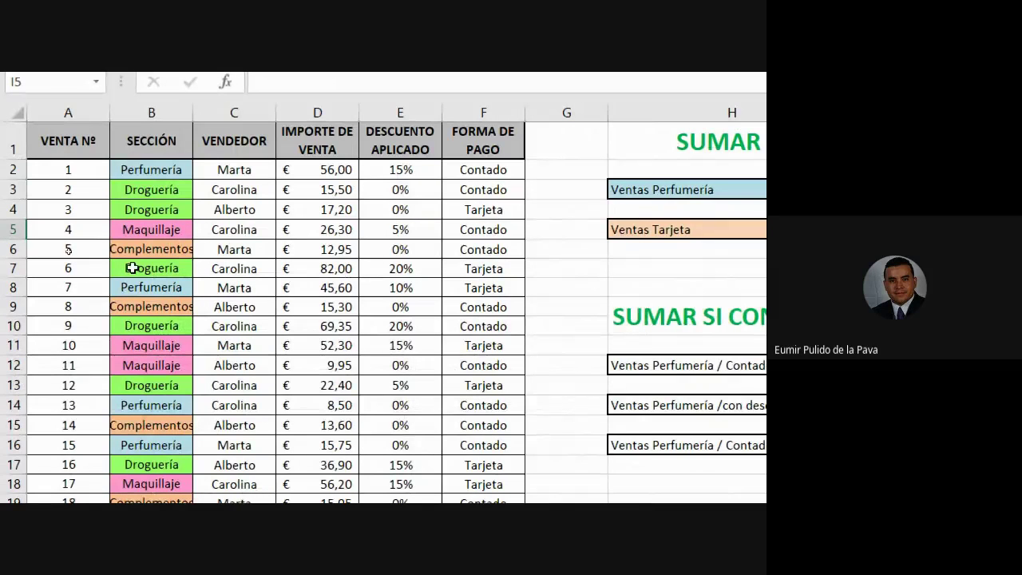
click(256, 167)
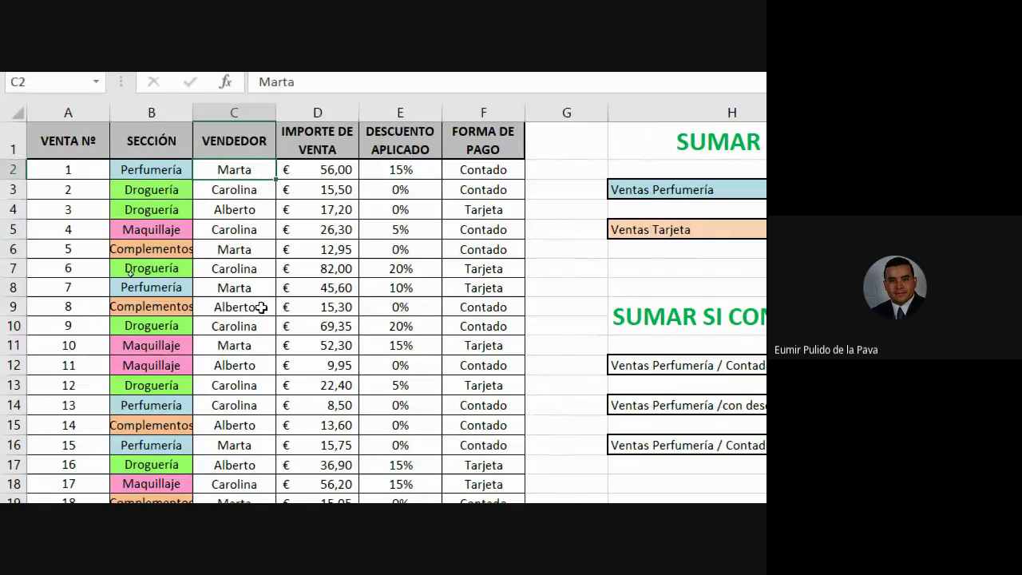
click(241, 365)
click(245, 330)
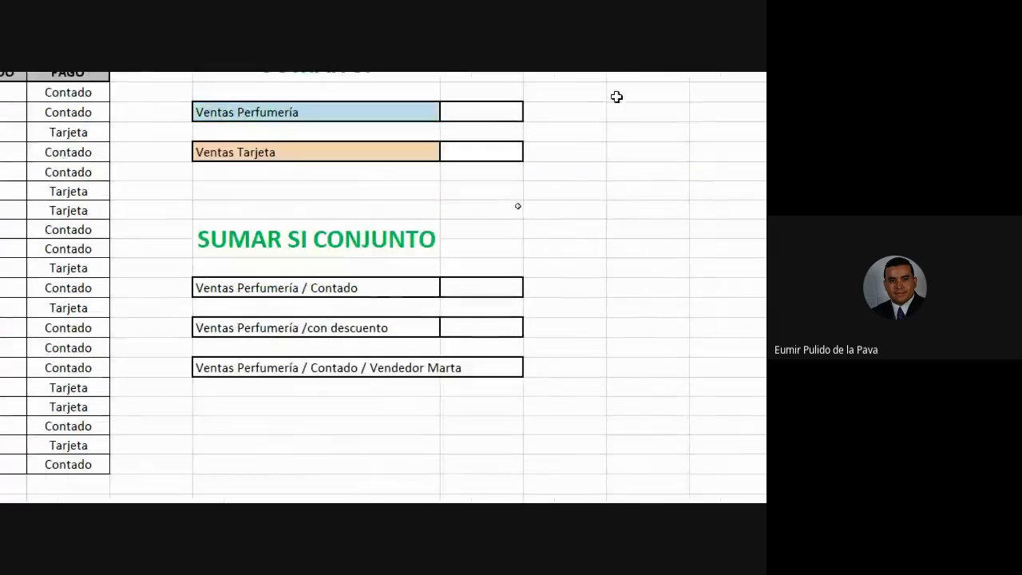
mouse_move(261, 164)
mouse_down()
mouse_move(474, 171)
mouse_move(458, 237)
mouse_move(495, 289)
mouse_up()
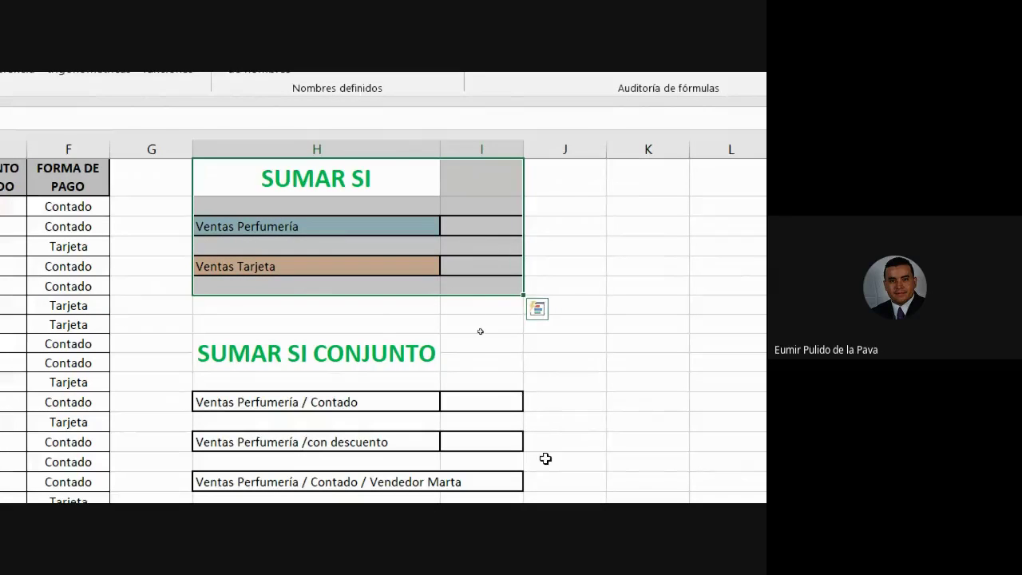
scroll(545, 455, down, 1)
drag(462, 257, 463, 381)
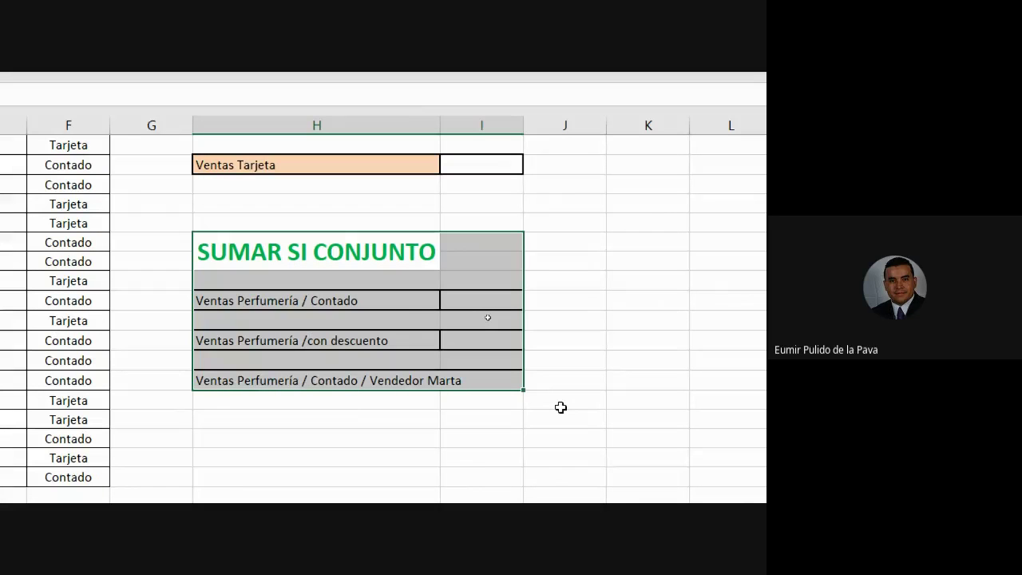
click(482, 305)
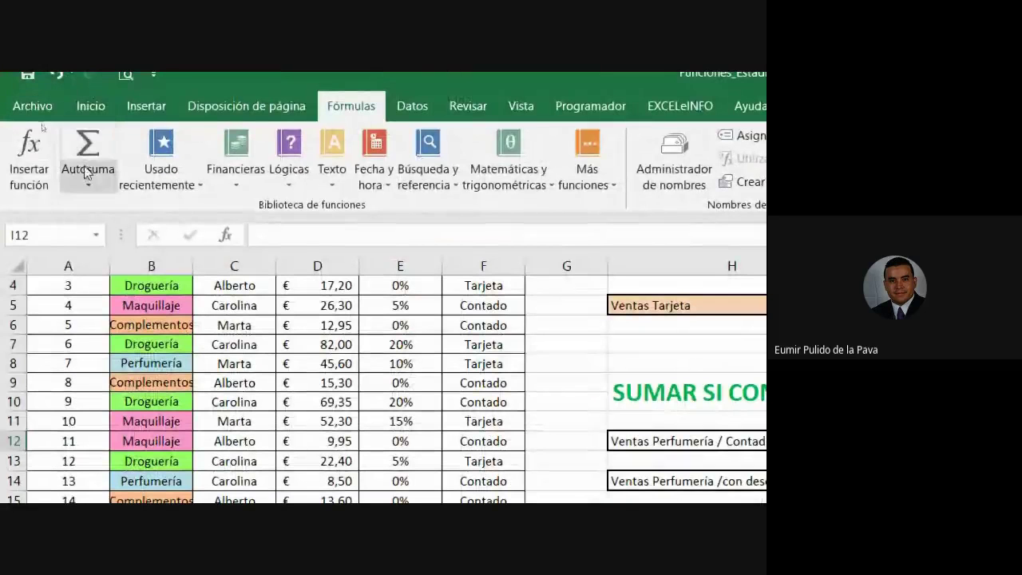
Widen column I, start =su in I12 and compare the SUMAR.SI and SUMAR.SI.CONJUNTO descriptions
click(90, 105)
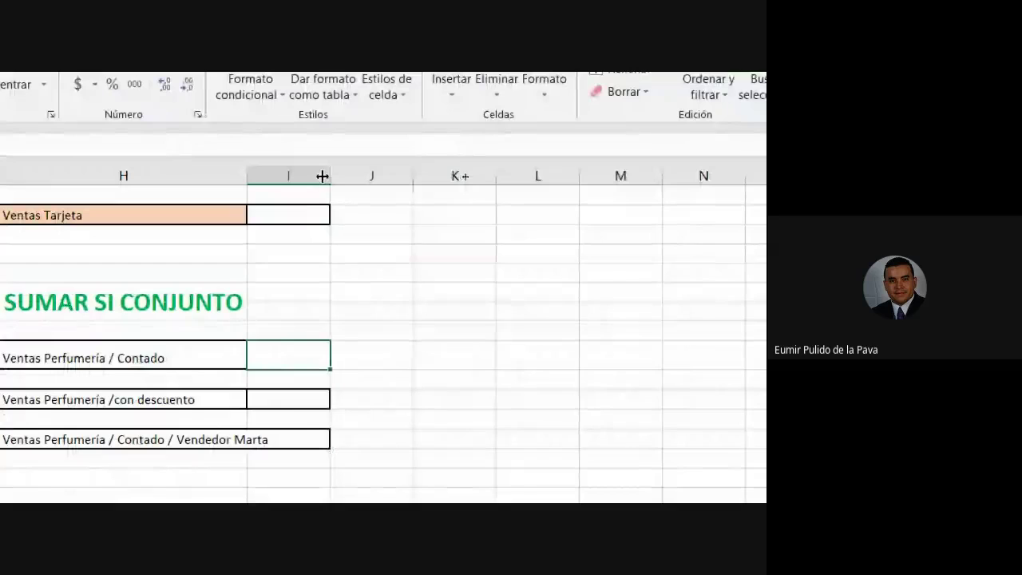
drag(321, 175, 534, 175)
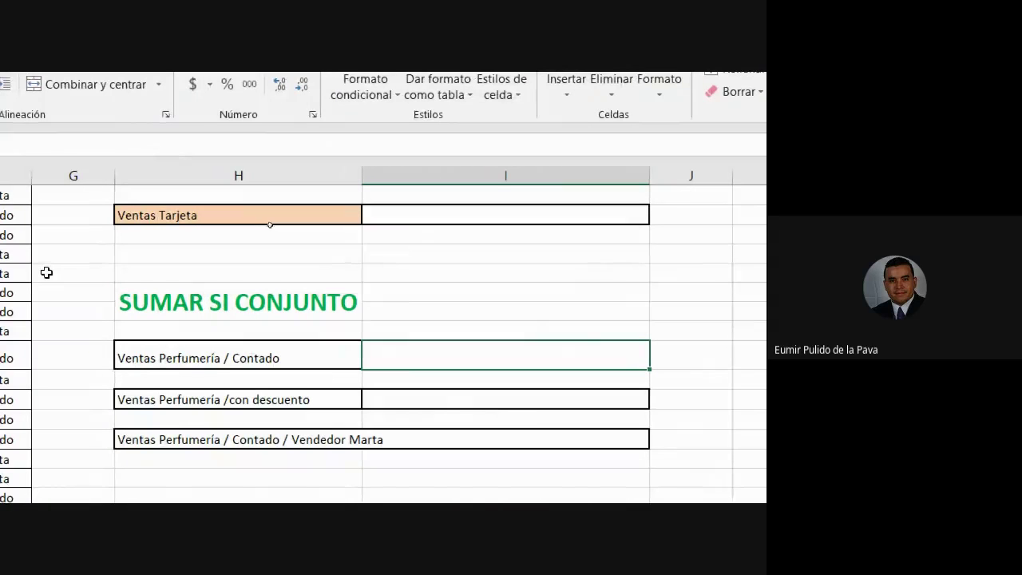
text(=su)
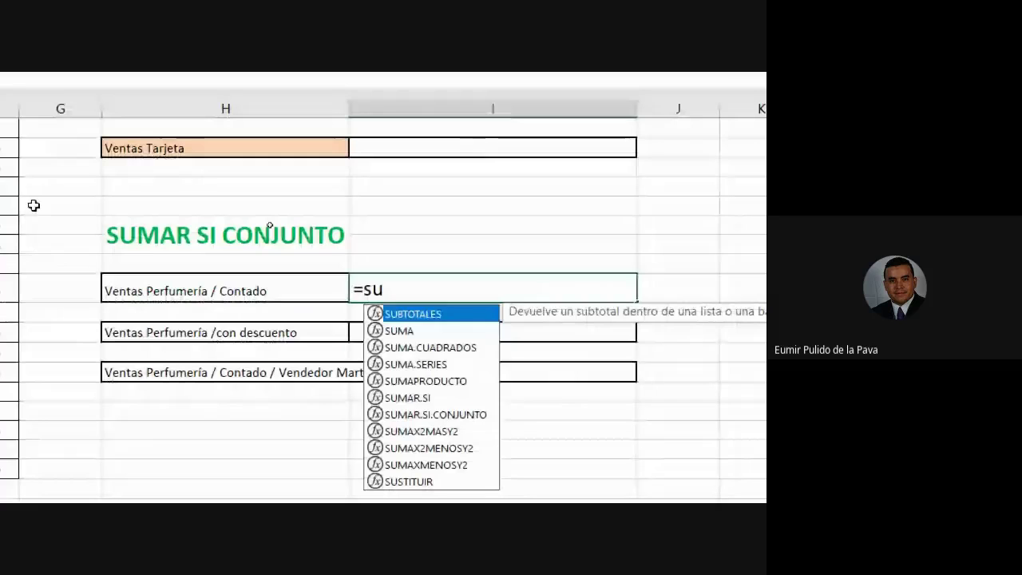
key(Down)
key(Down)
key(Down)
key(Down)
key(Down)
key(Down)
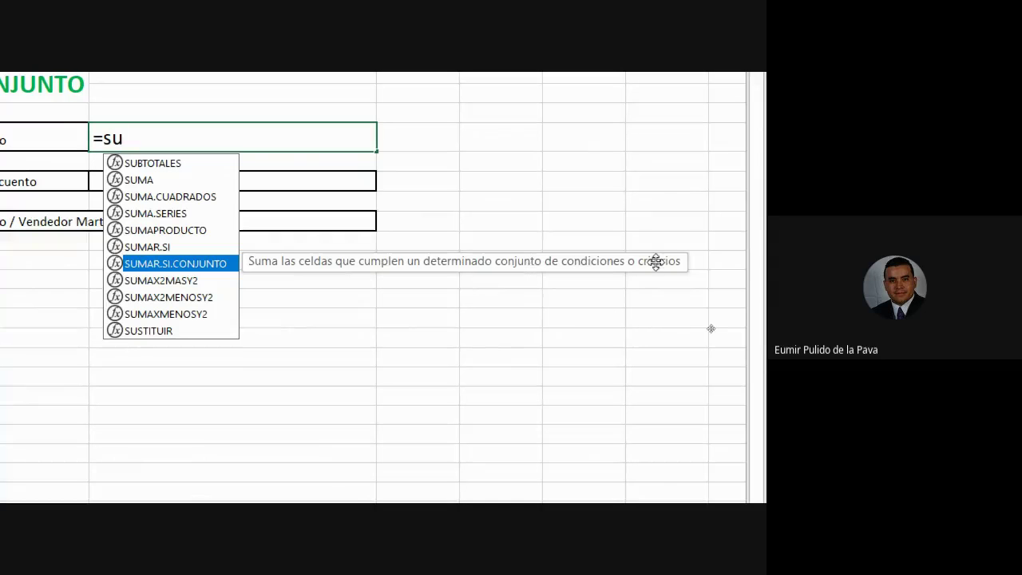
click(196, 249)
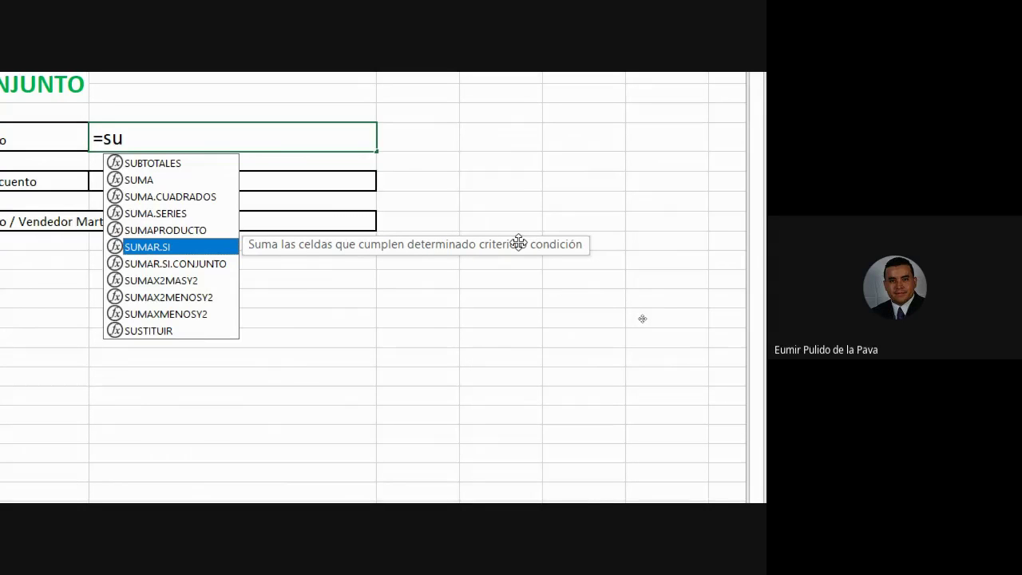
click(202, 267)
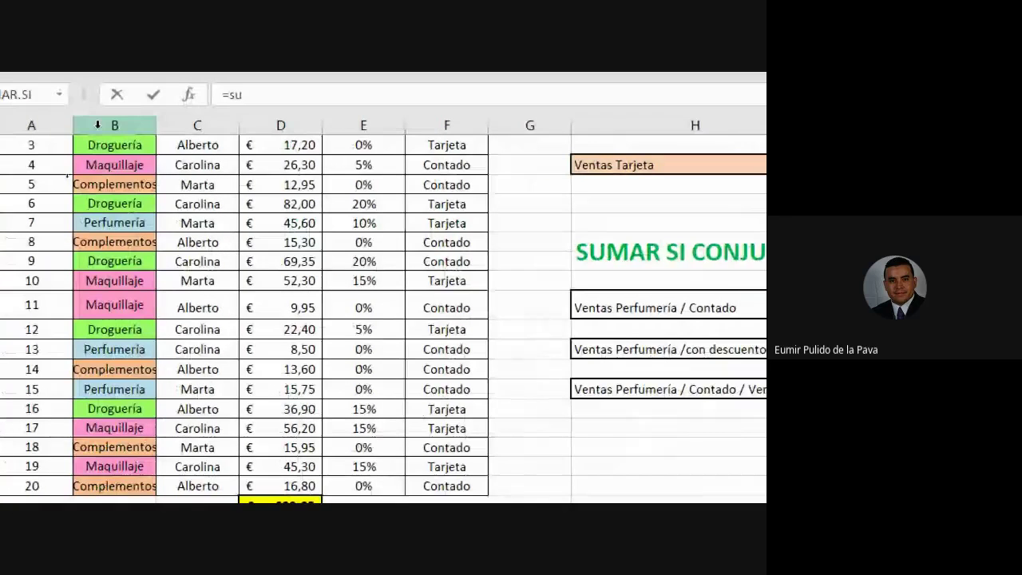
Cancel the unfinished formula and select the SECCIÓN and FORMA DE PAGO columns
key(Escape)
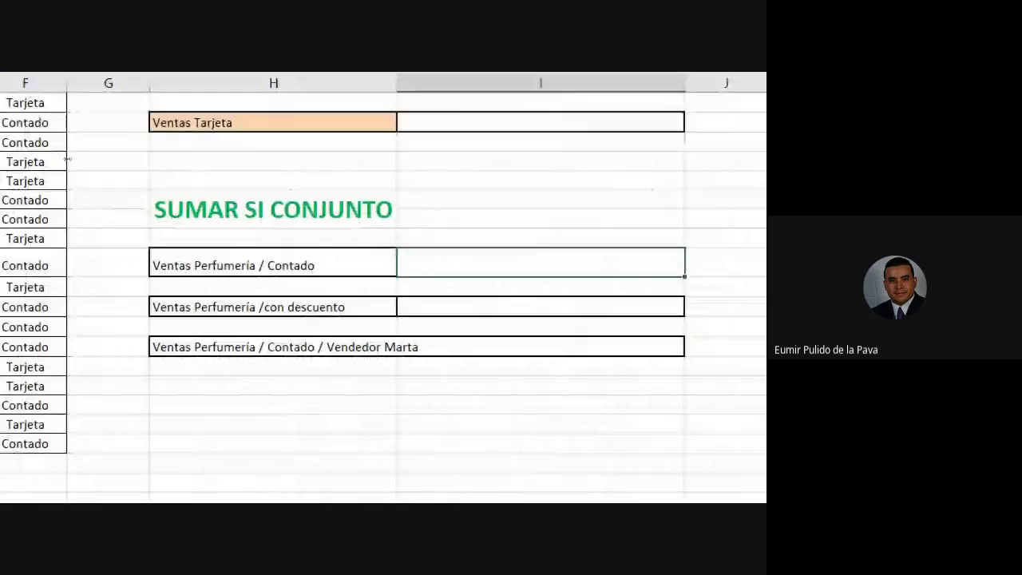
click(140, 270)
scroll(178, 381, up, 1)
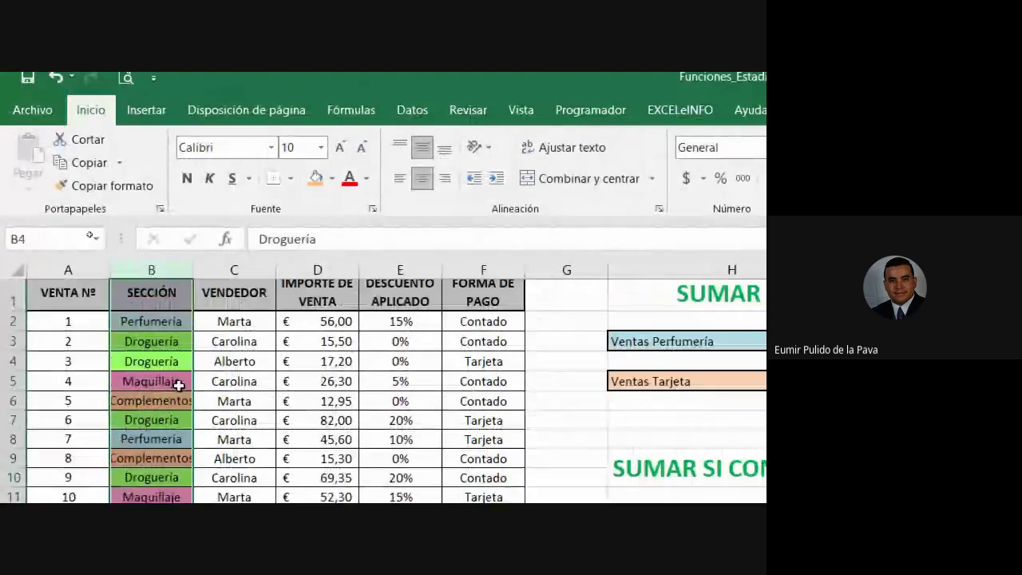
ctrl+click(492, 267)
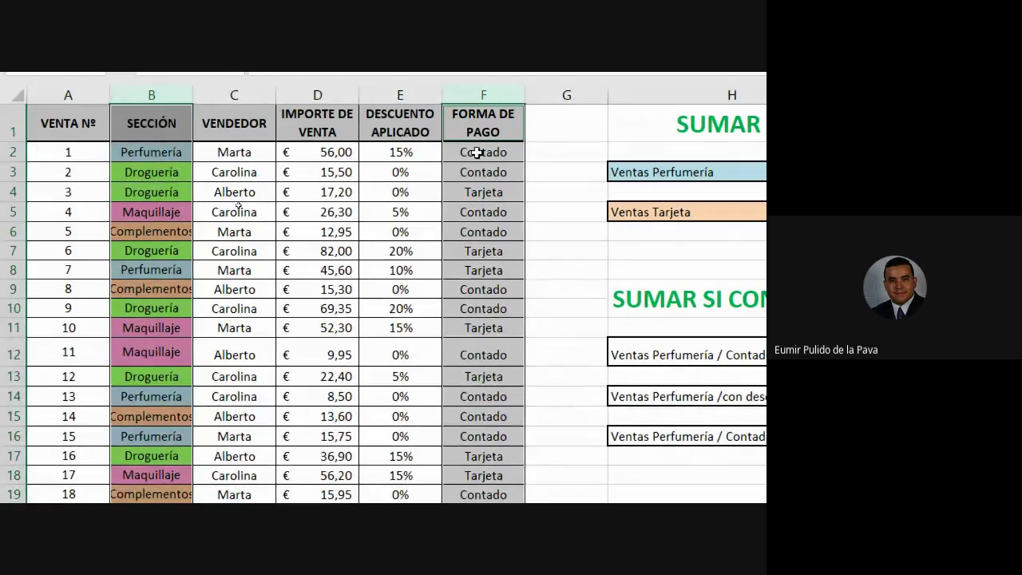
Fill the 56,00 sale amount in D2 orange, then select the 45,60 amount in D8
click(327, 152)
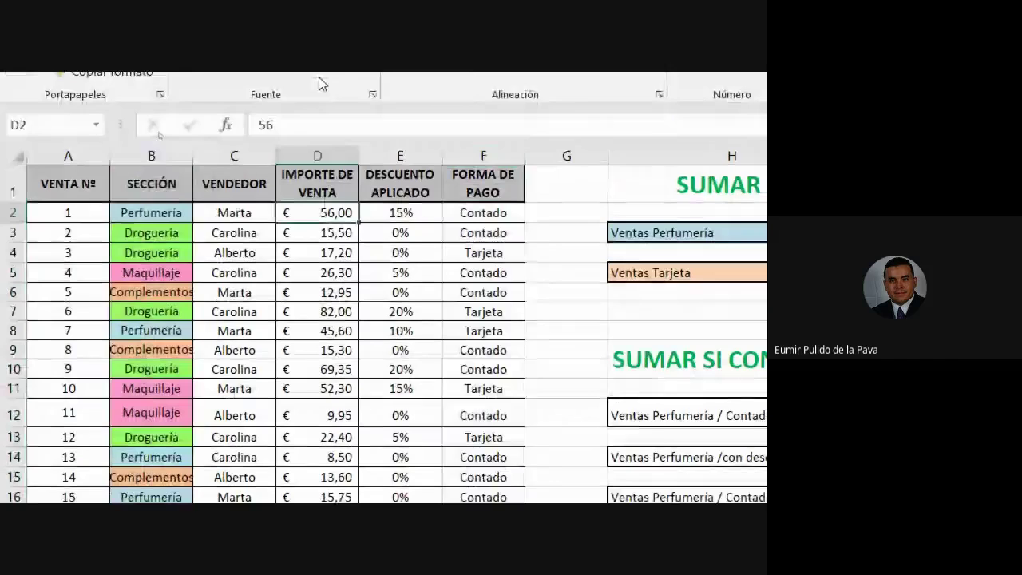
click(316, 106)
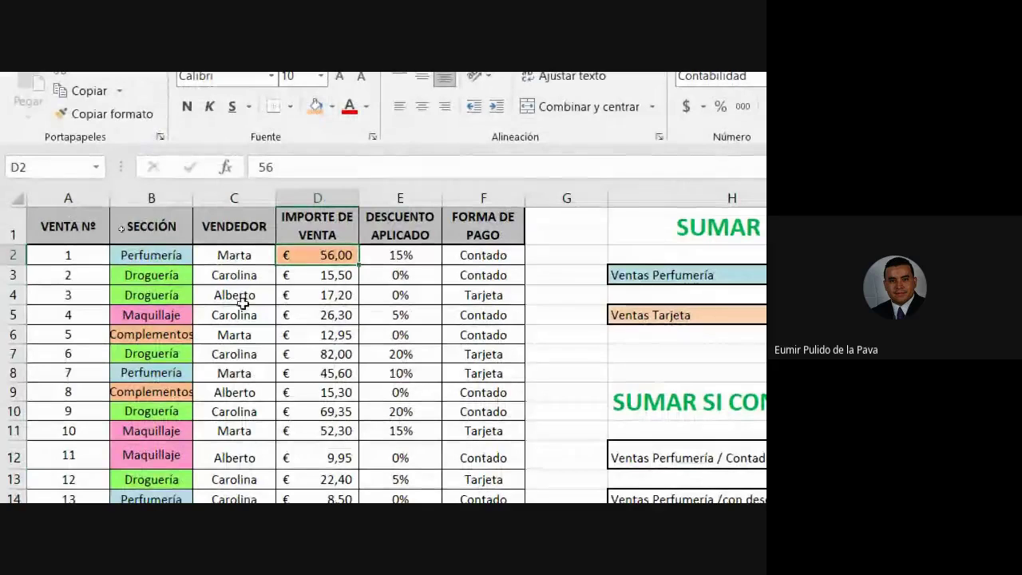
drag(147, 373, 475, 365)
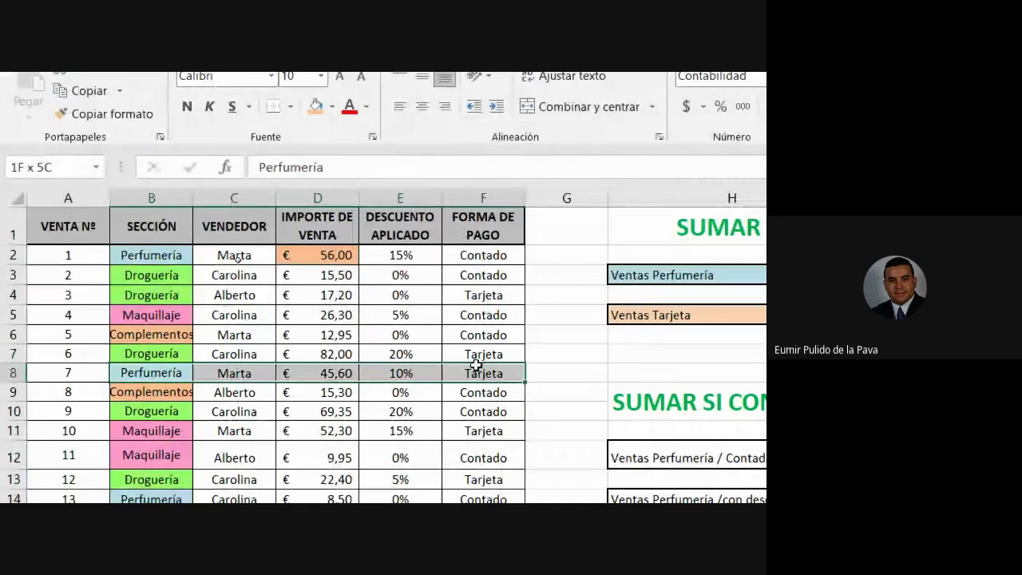
click(323, 371)
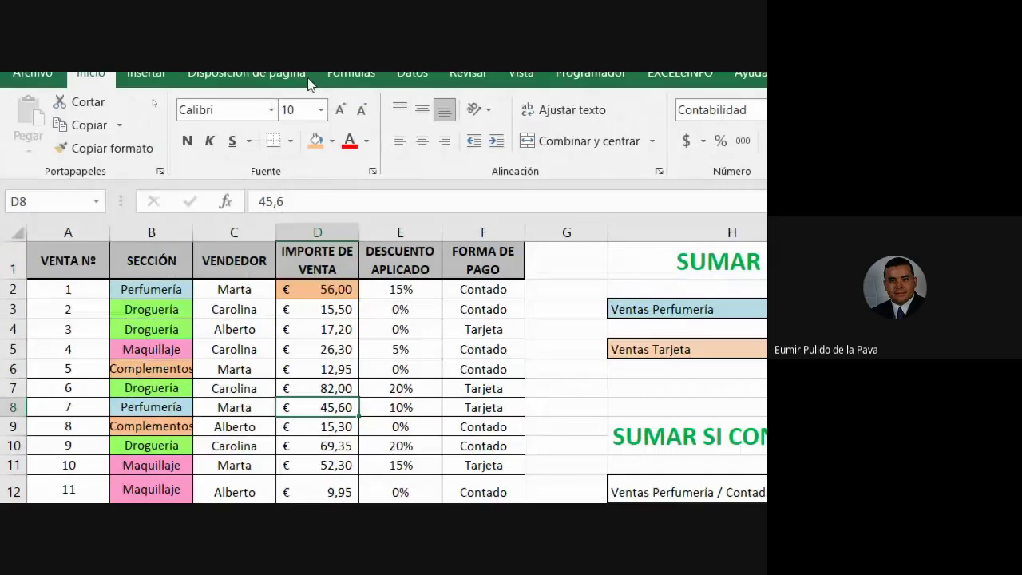
Fill 45,60 in D8 red, and 8,50 in D14 and 15,75 in D16 light orange
click(331, 106)
click(328, 296)
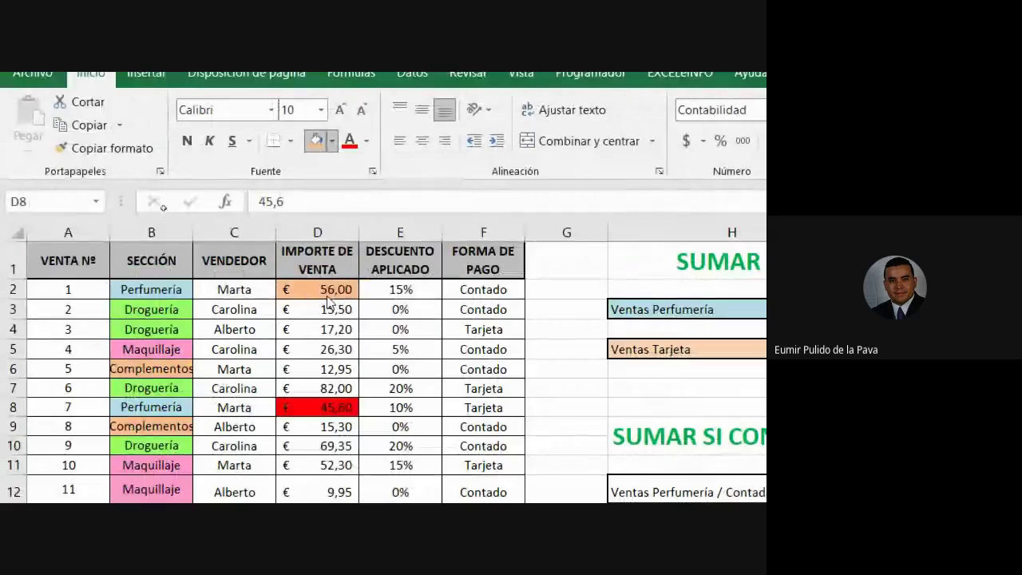
scroll(488, 449, down, 2)
drag(183, 386, 470, 378)
click(342, 382)
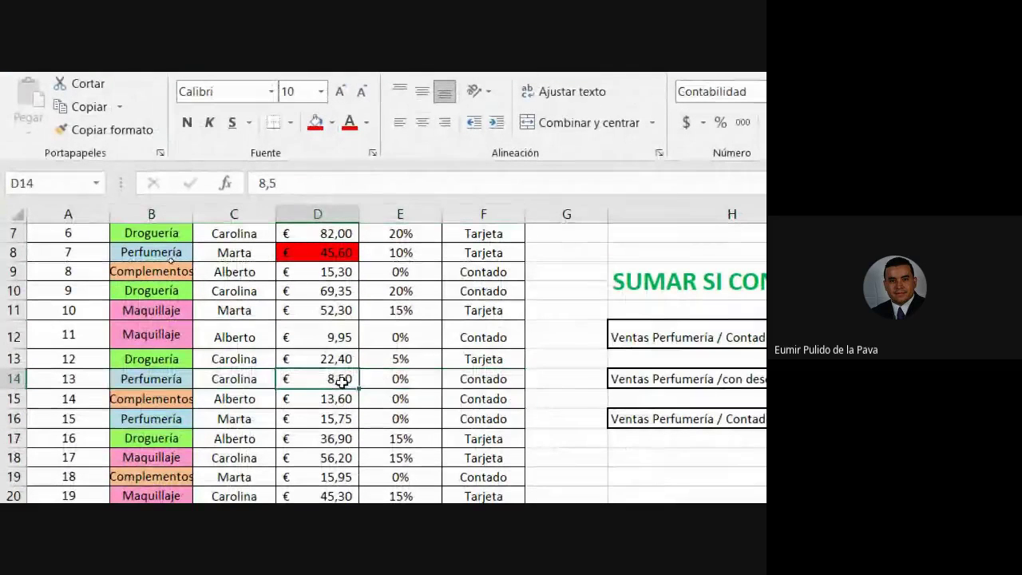
click(331, 122)
click(461, 209)
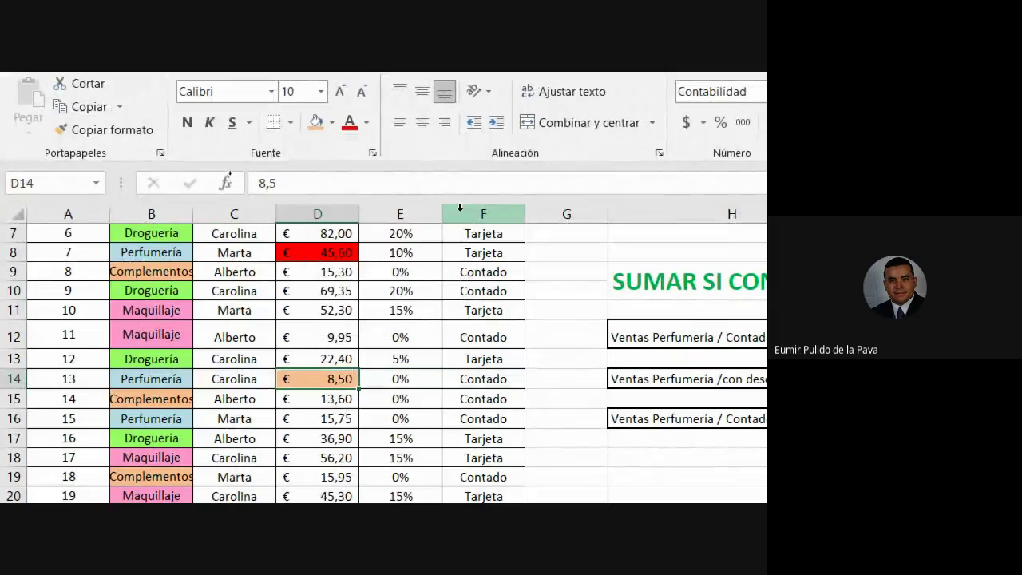
drag(152, 418, 444, 414)
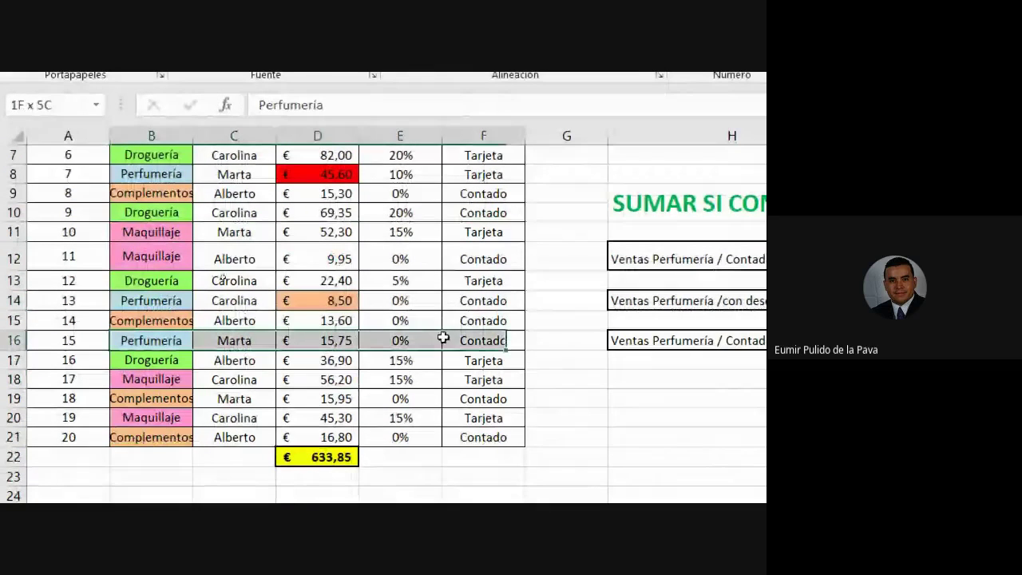
click(335, 337)
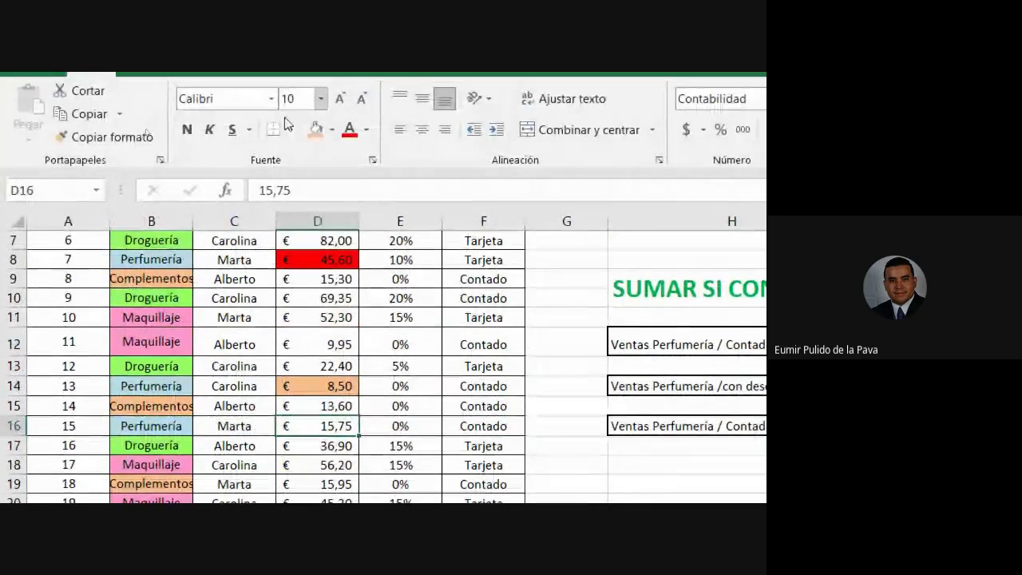
click(317, 136)
Select D2, D14 and D16 together to check their €80,25 total
scroll(351, 415, up, 2)
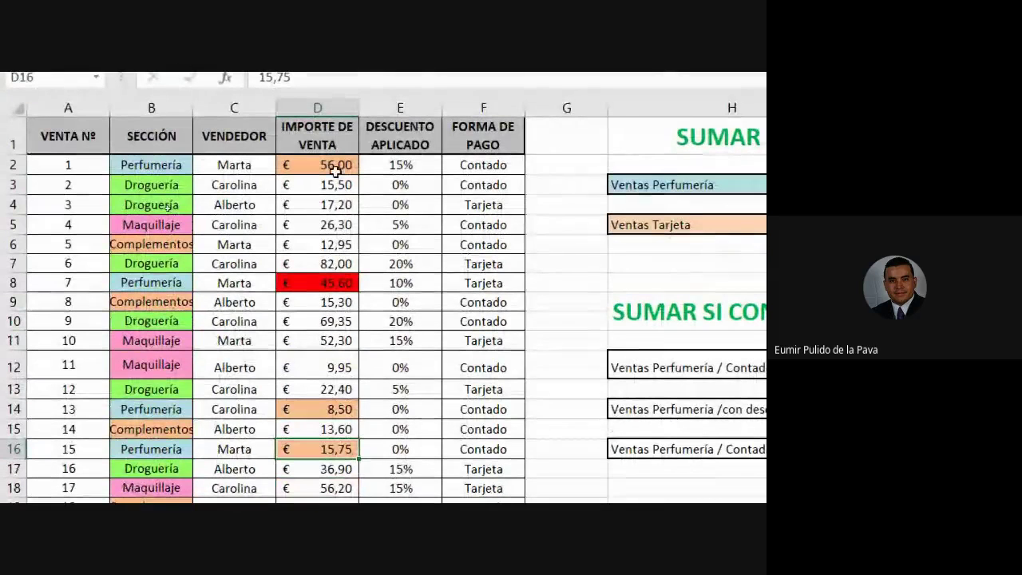
click(335, 167)
ctrl+click(338, 409)
ctrl+click(321, 447)
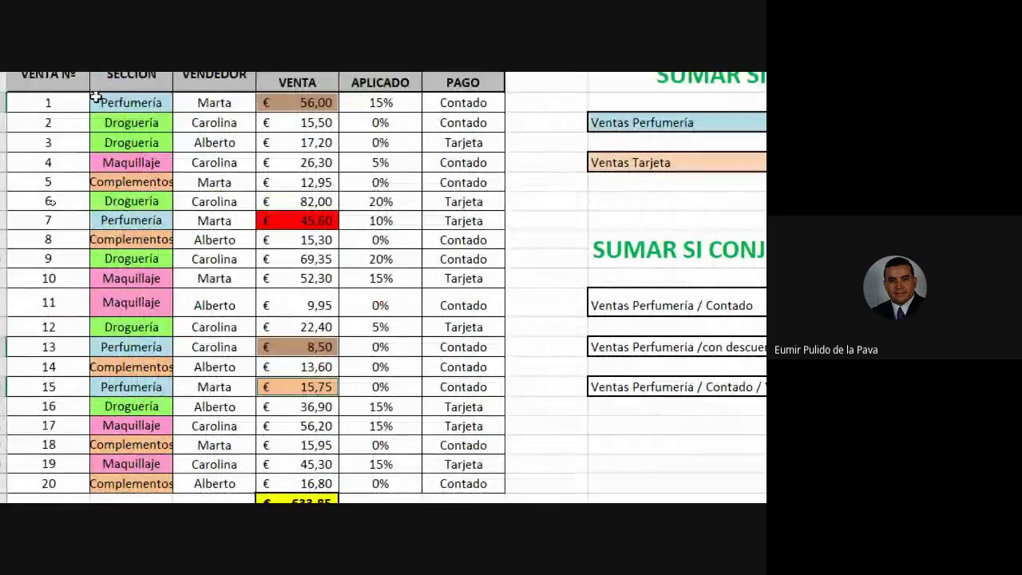
drag(48, 102, 468, 433)
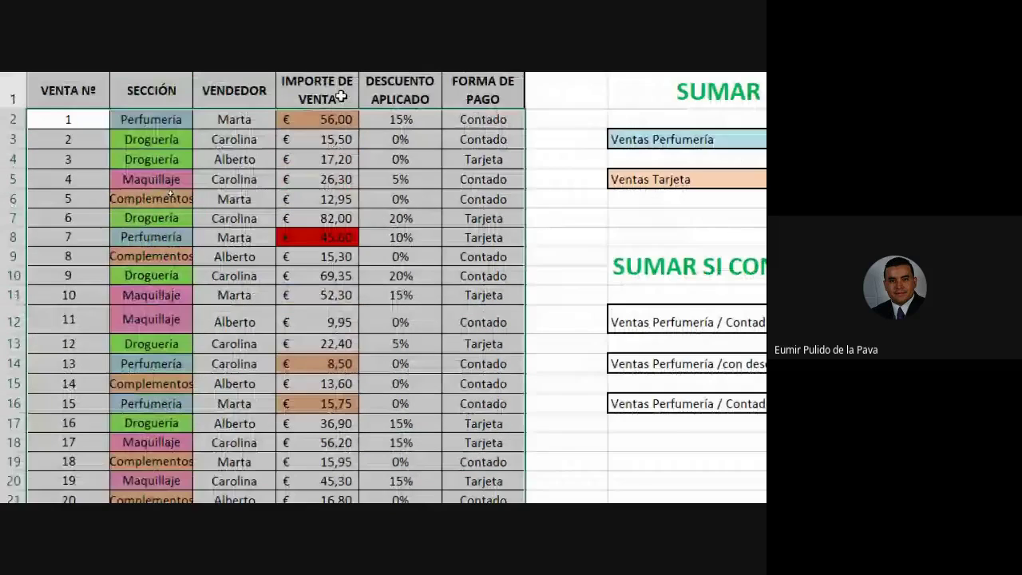
click(344, 120)
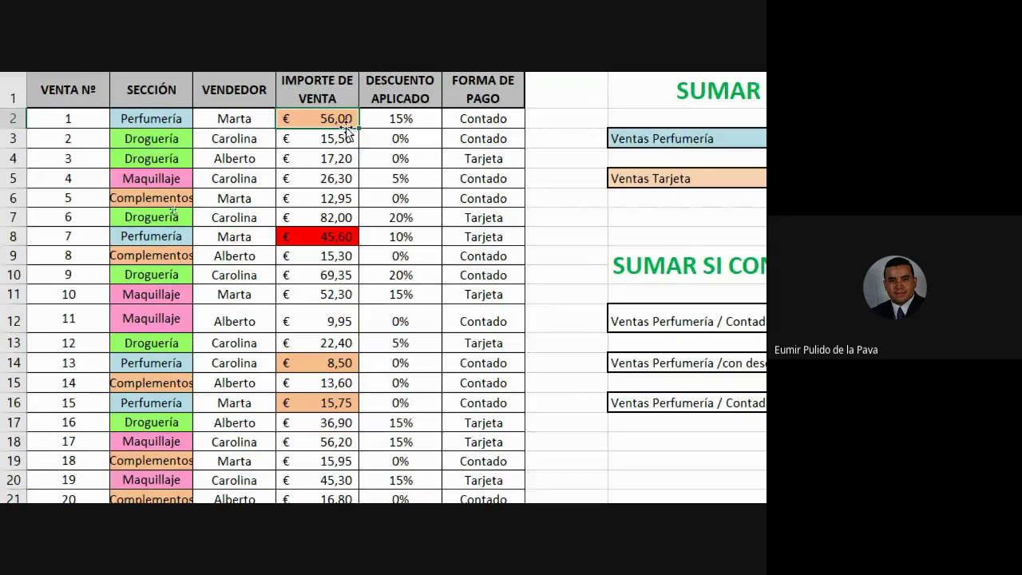
click(168, 117)
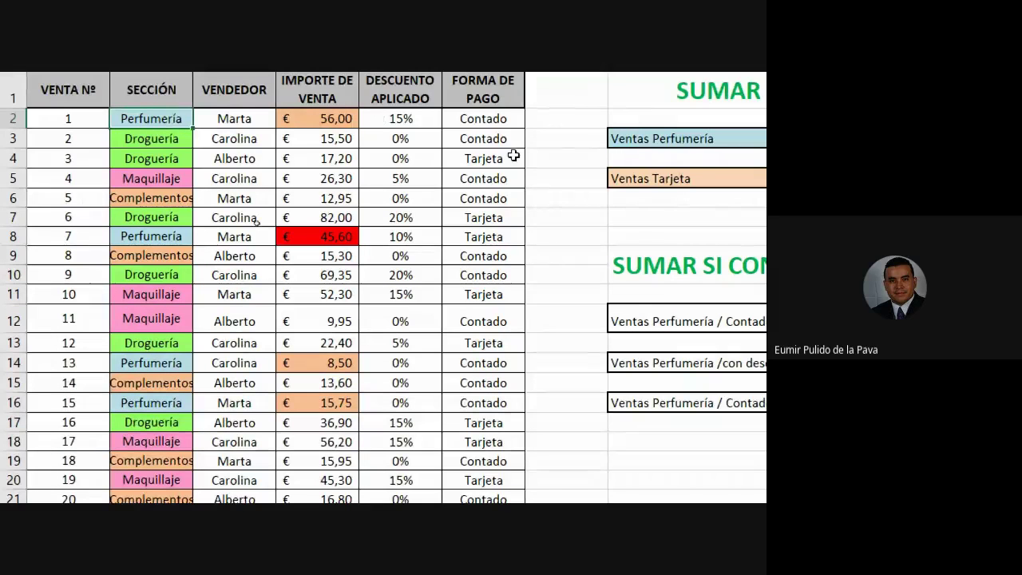
ctrl+click(479, 120)
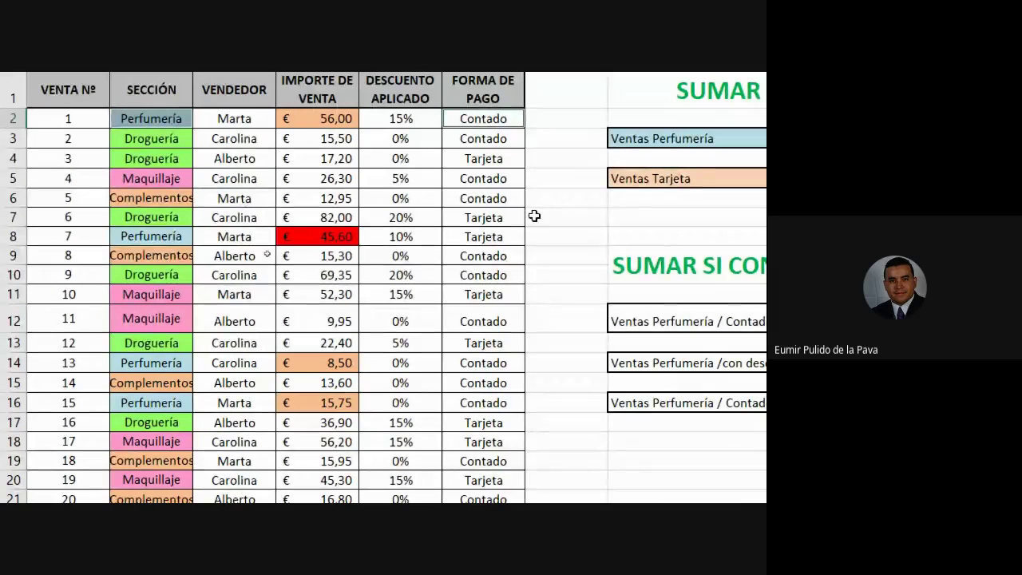
ctrl+click(166, 366)
ctrl+click(457, 362)
ctrl+click(176, 404)
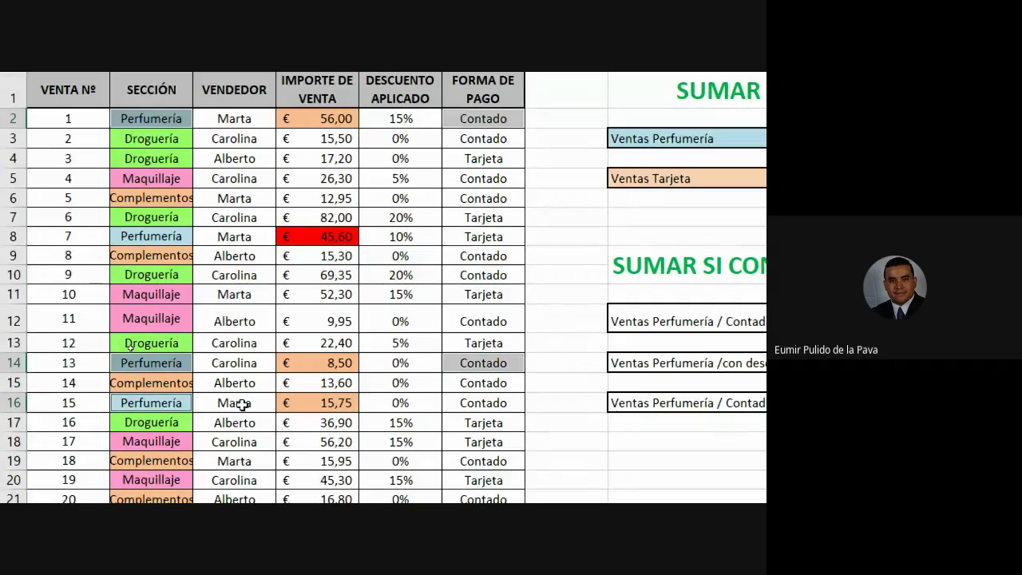
ctrl+click(461, 400)
click(325, 244)
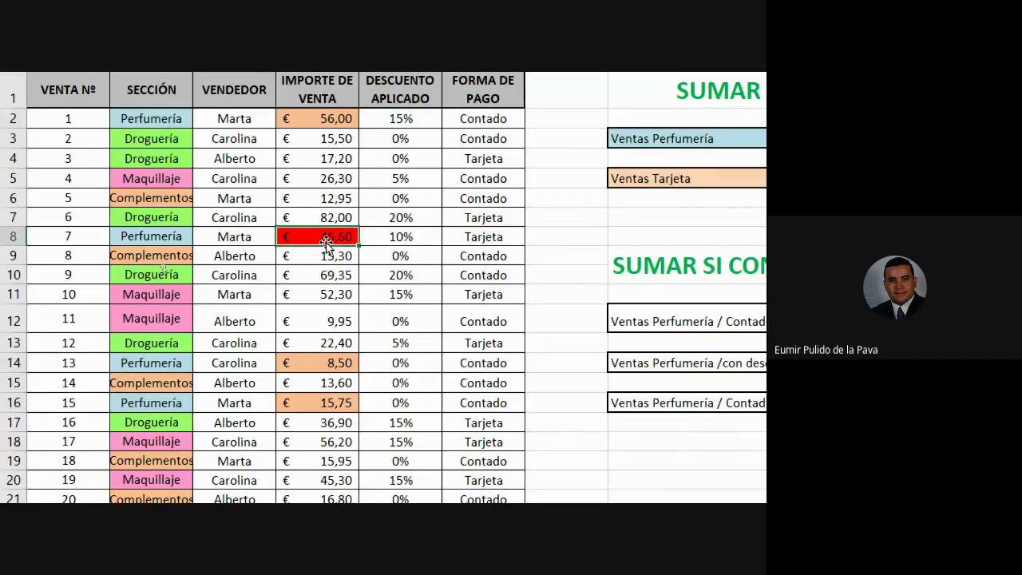
click(485, 237)
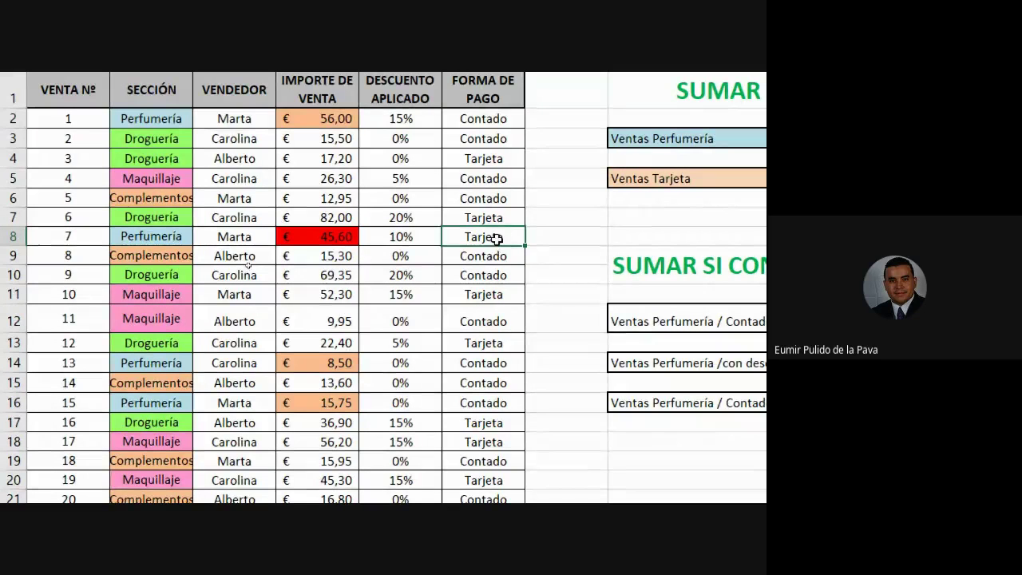
scroll(572, 256, right, 3)
click(413, 248)
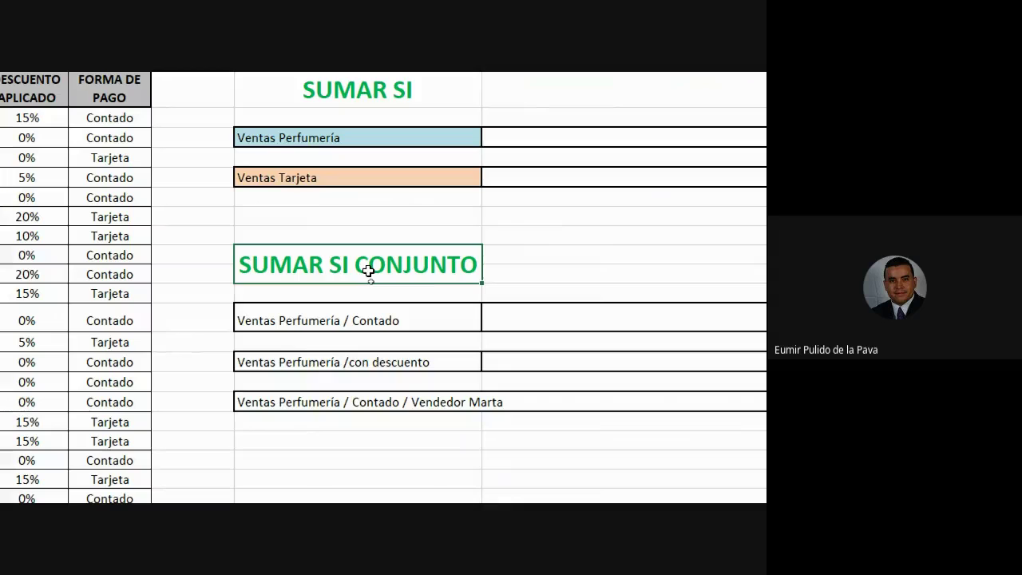
Try SUMAR.SI.CONJUNTO in the result cell beside Ventas Perfumería / Contado, then cancel it
click(373, 402)
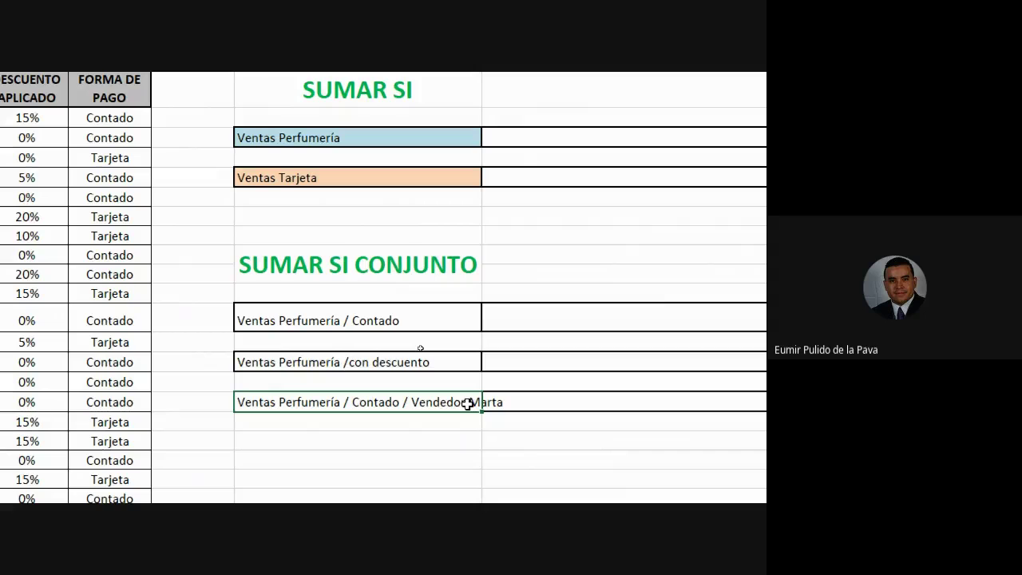
scroll(725, 406, right, 3)
click(564, 322)
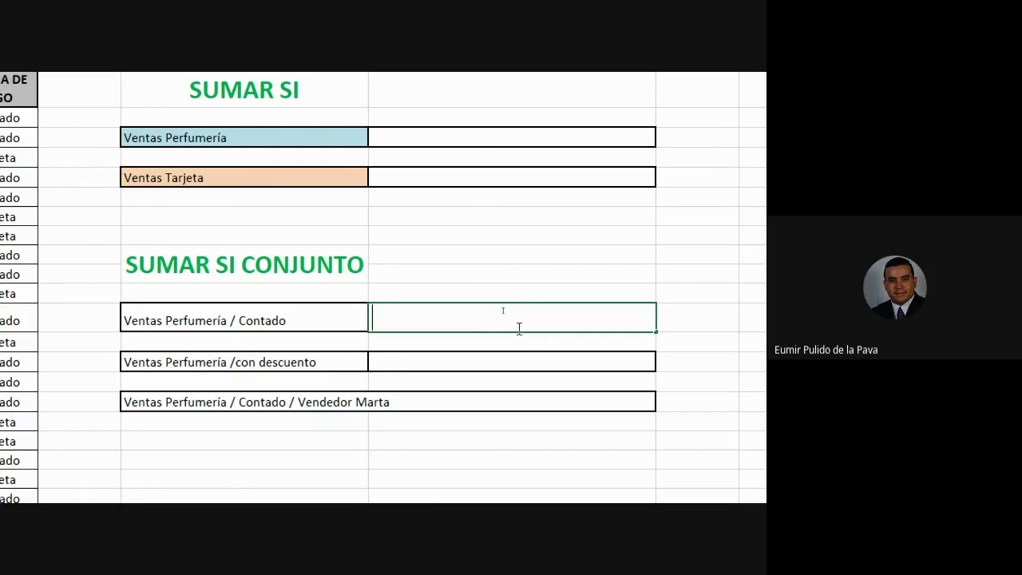
text(=suma)
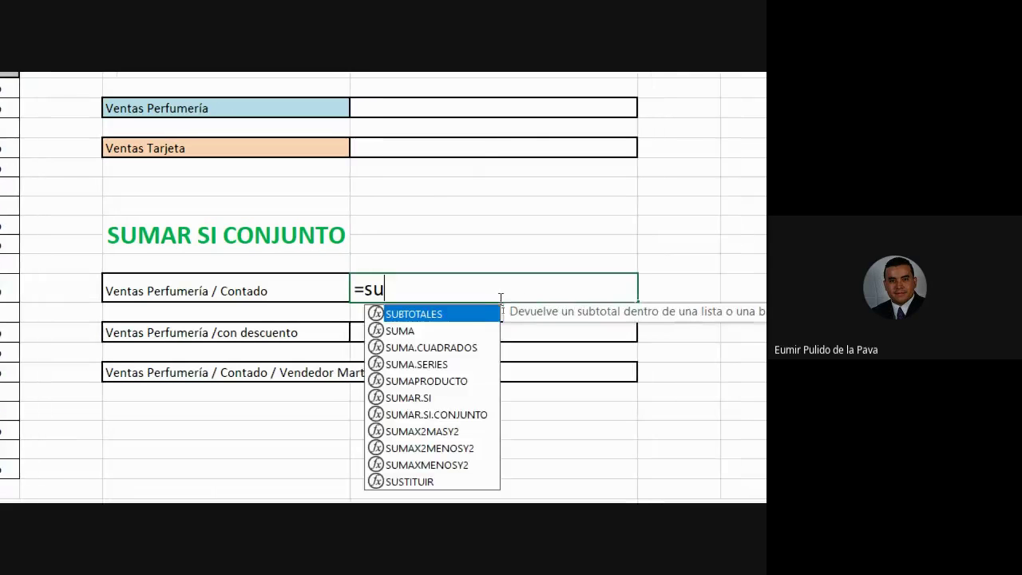
key(Down)
key(Down)
key(Down)
key(Down)
key(Down)
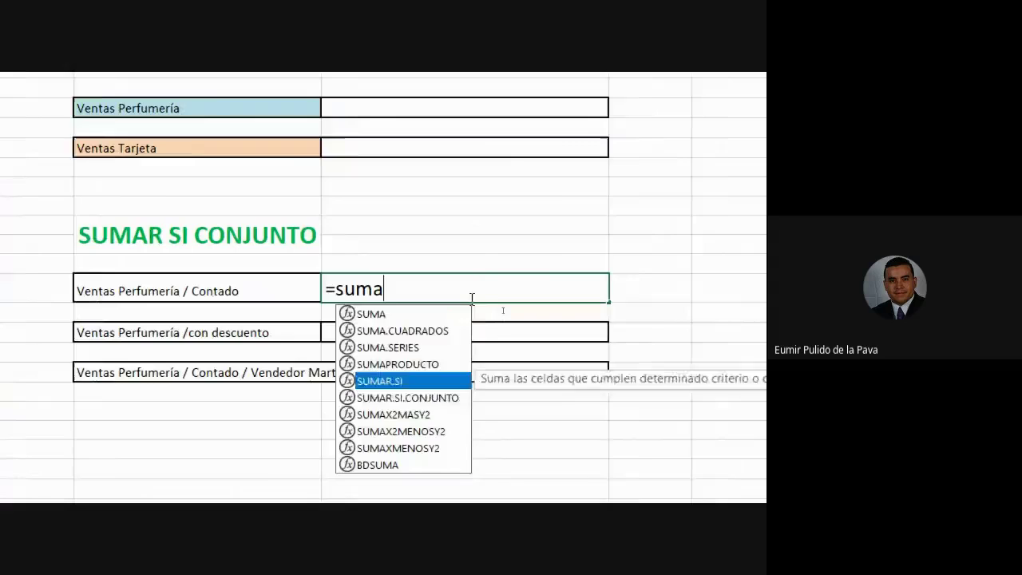
key(Tab)
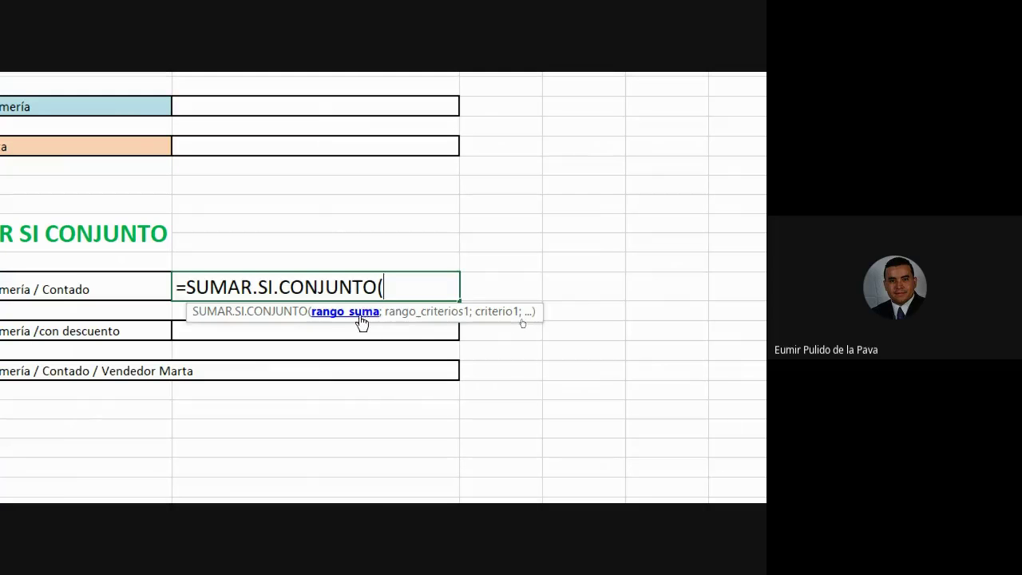
key(Escape)
Start a SUMAR.SI in the Ventas Perfumería cell, then delete it, leaving the cell empty
click(232, 114)
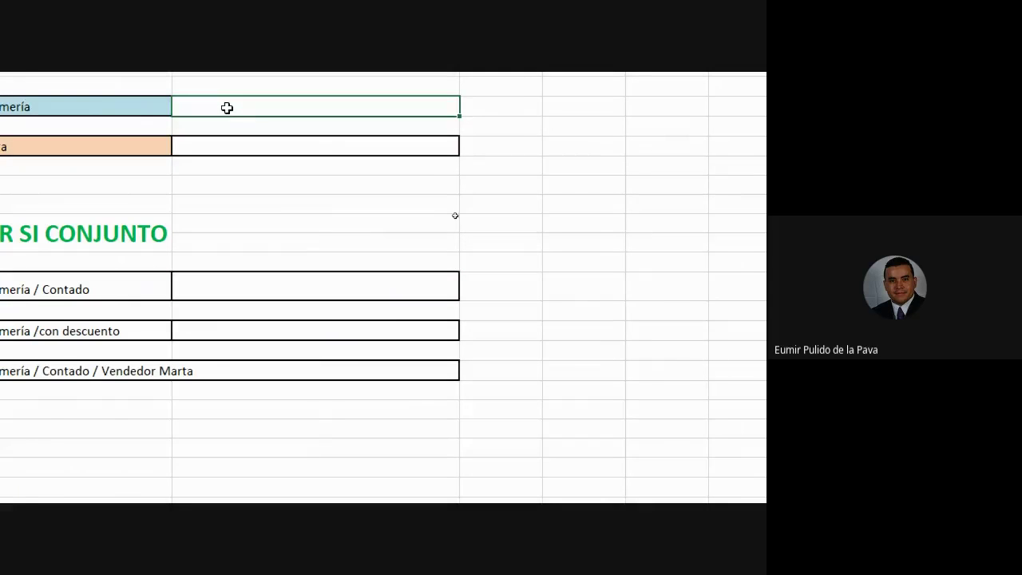
text(=suma)
key(Down)
key(Down)
key(Down)
key(Down)
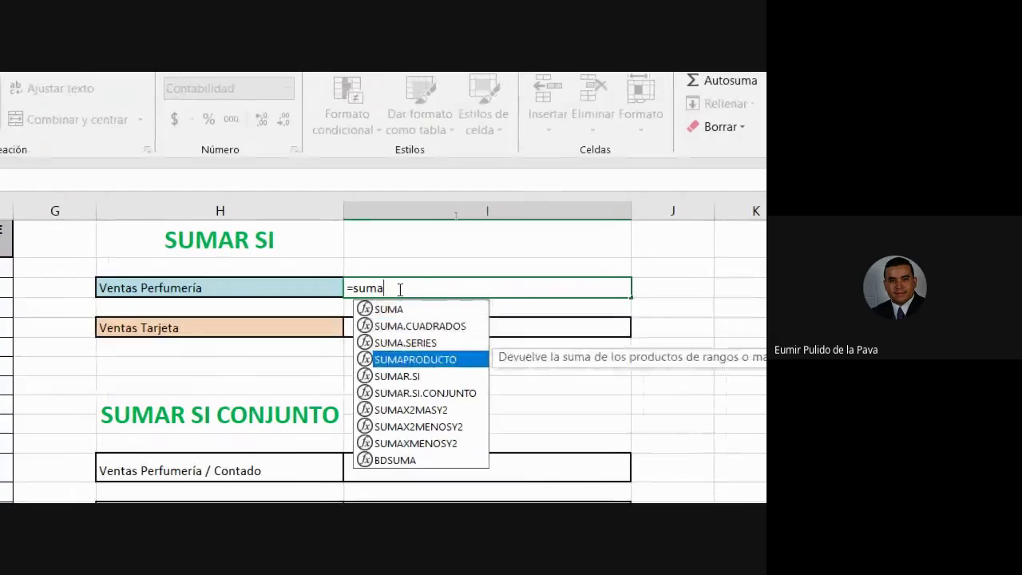
key(Tab)
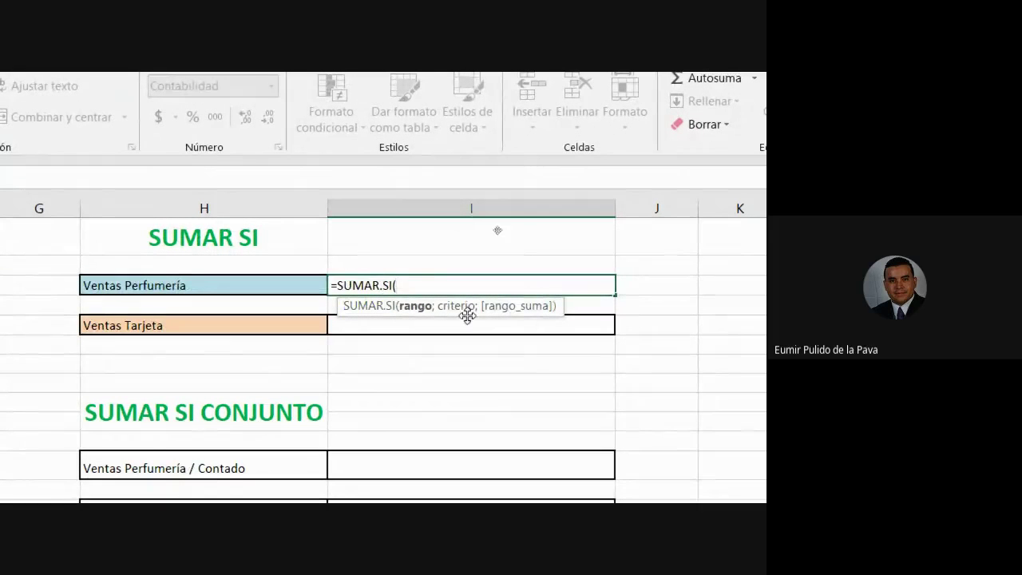
key(BackSpace)
key(Escape)
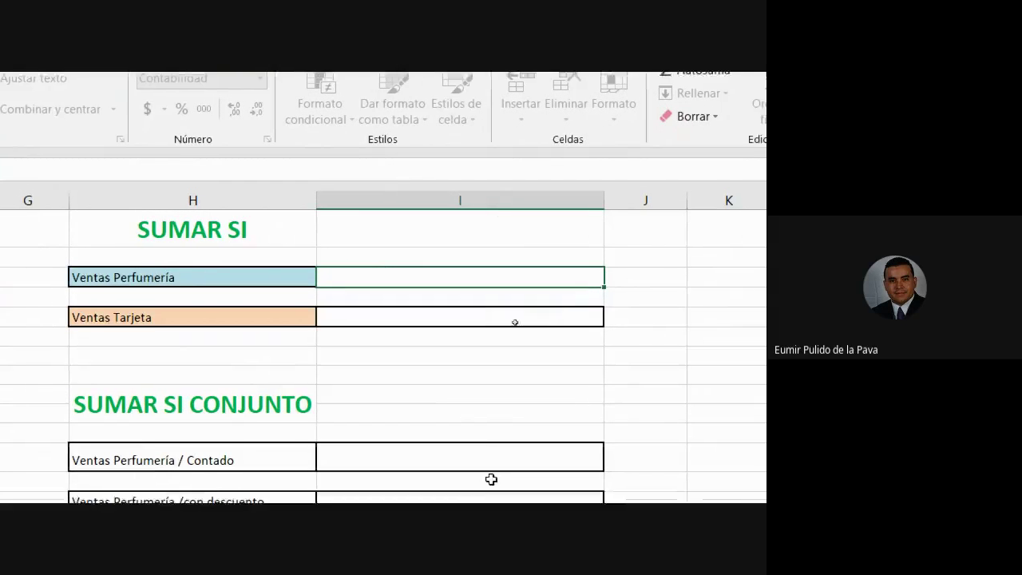
Enter =SUMAR.SI.CONJUNTO( in the Ventas Perfumería / Contado value cell
click(365, 300)
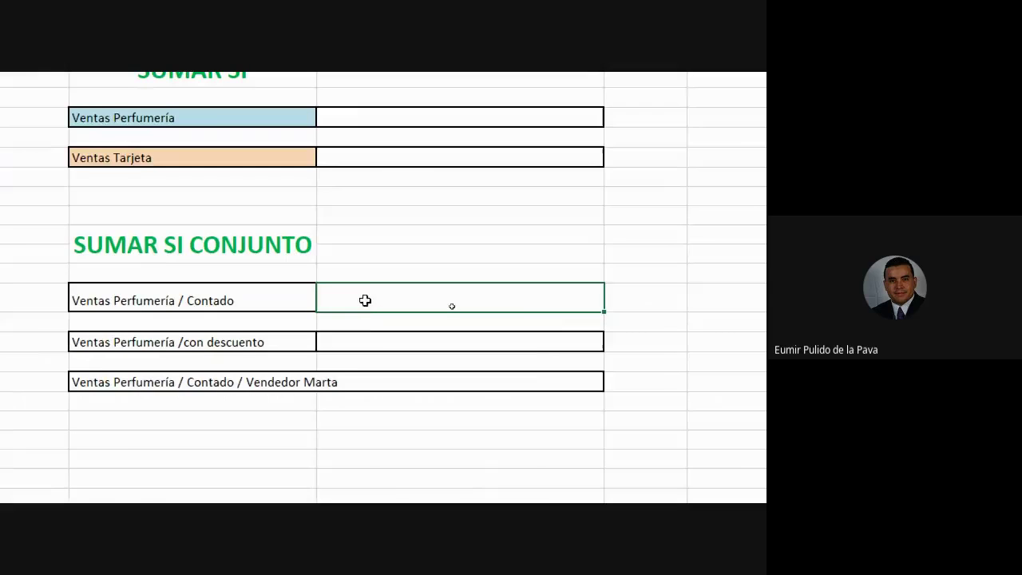
text(=suma)
key(Down)
key(Down)
key(Down)
key(Down)
key(Down)
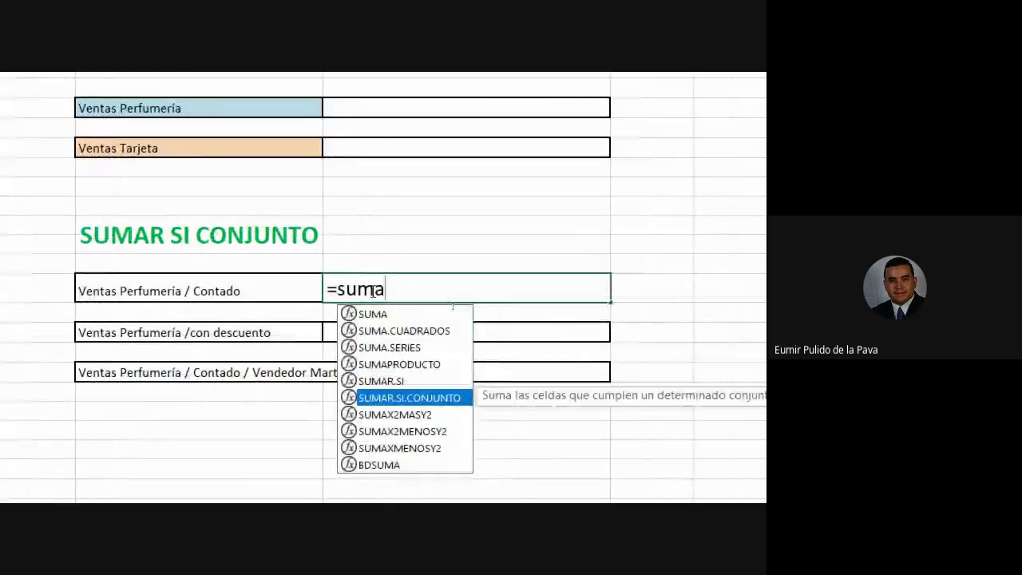
key(Tab)
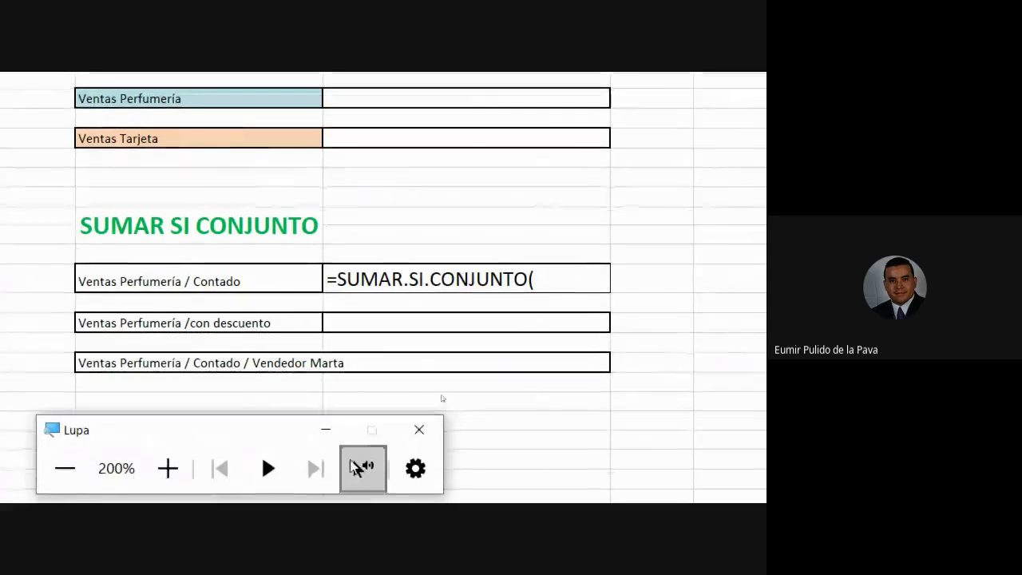
click(325, 431)
mouse_move(180, 483)
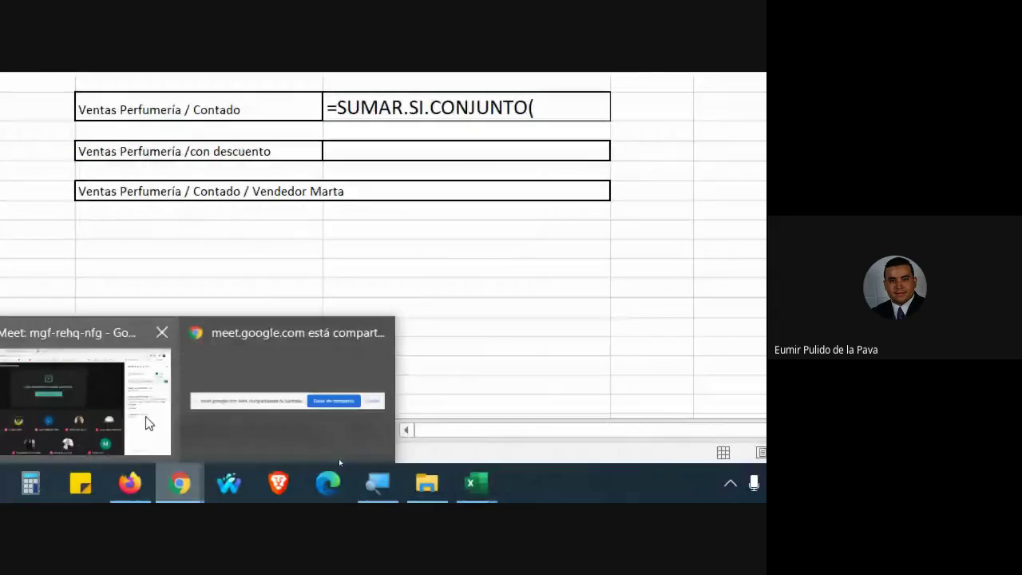
click(146, 423)
mouse_move(477, 482)
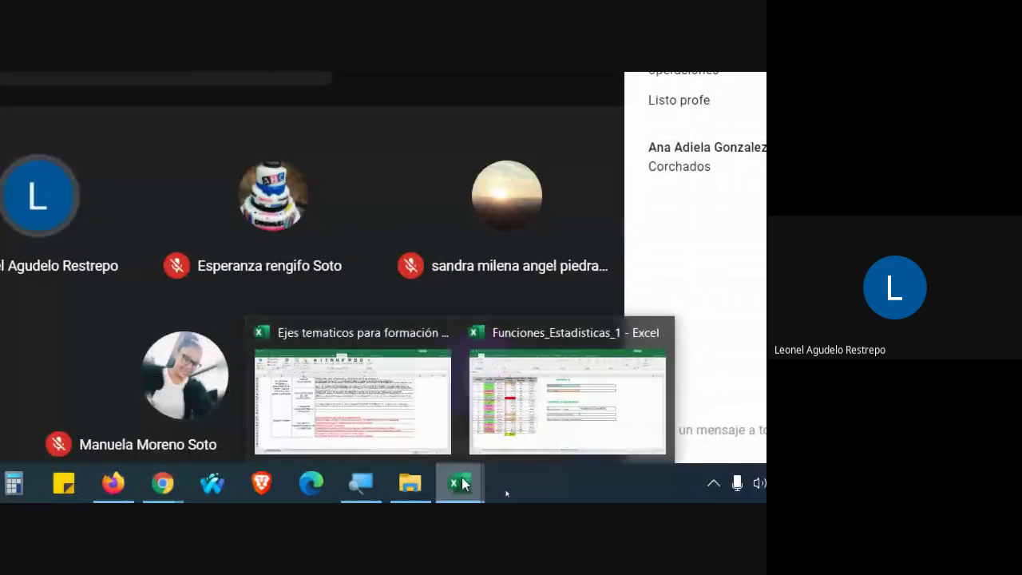
click(498, 401)
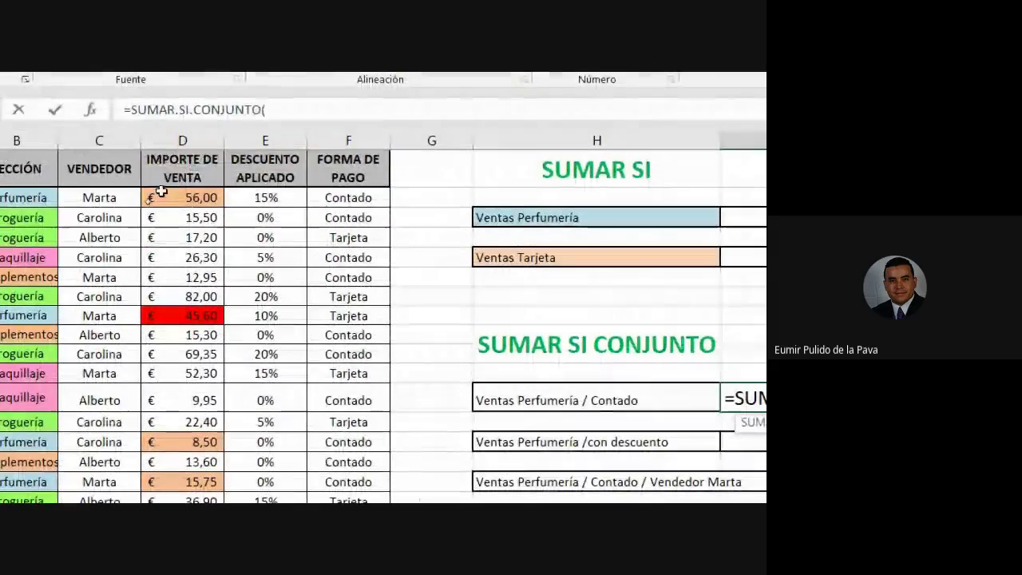
Add sum range D2:D21 and criteria range F2:F21 to the formula
click(165, 200)
drag(165, 200, 192, 456)
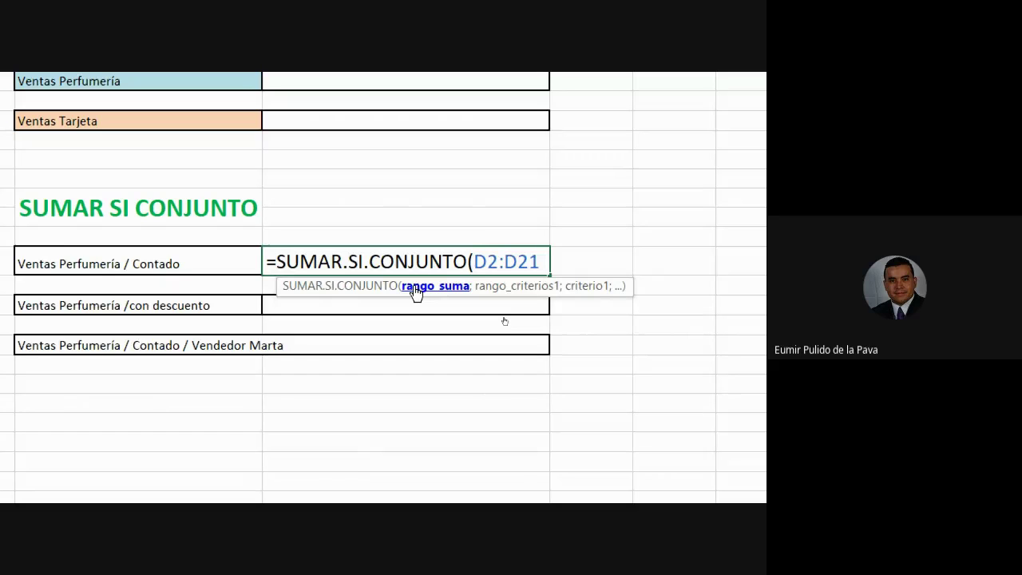
text(;)
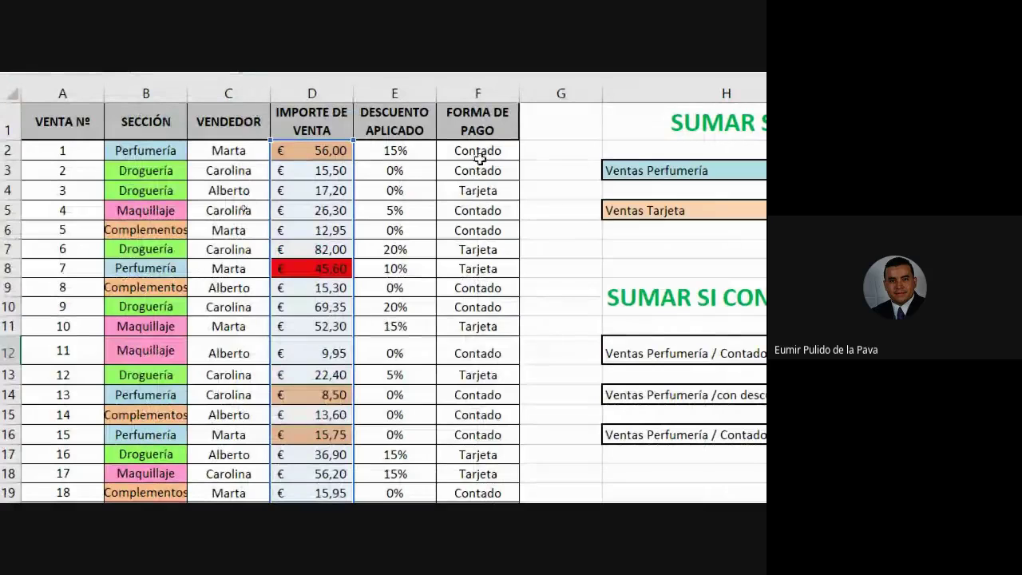
drag(482, 151, 489, 417)
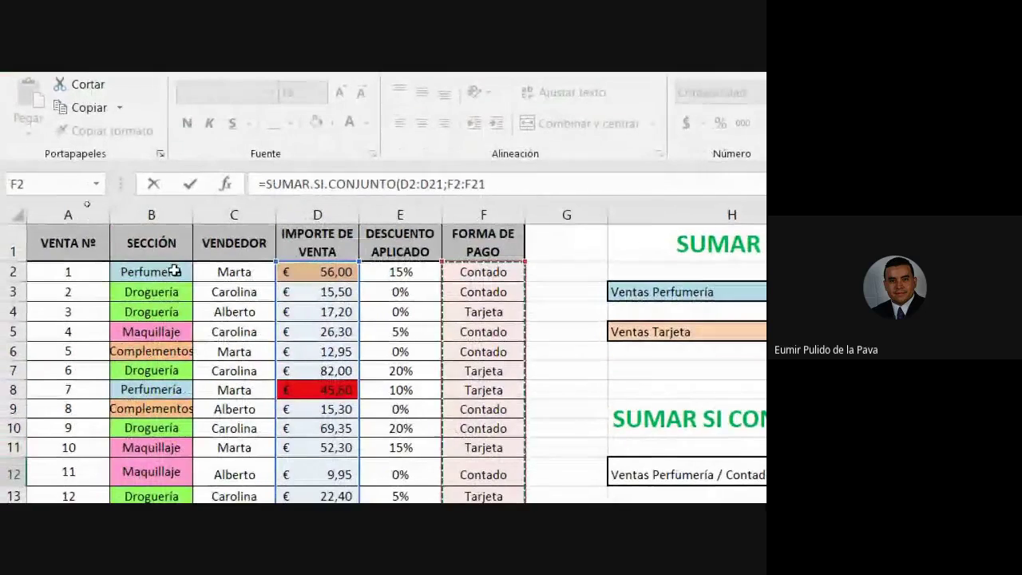
click(159, 304)
drag(165, 279, 153, 433)
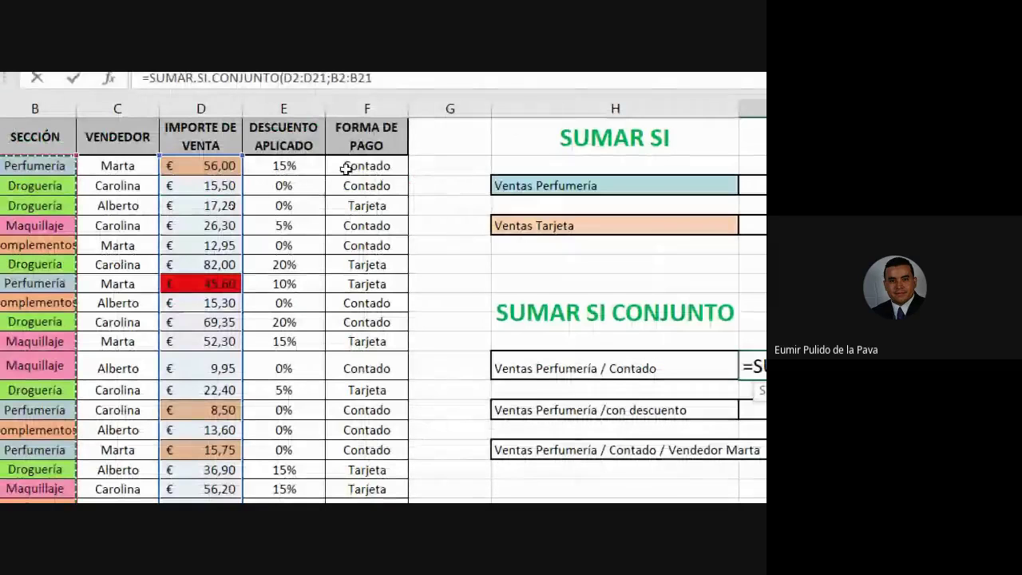
drag(349, 166, 359, 447)
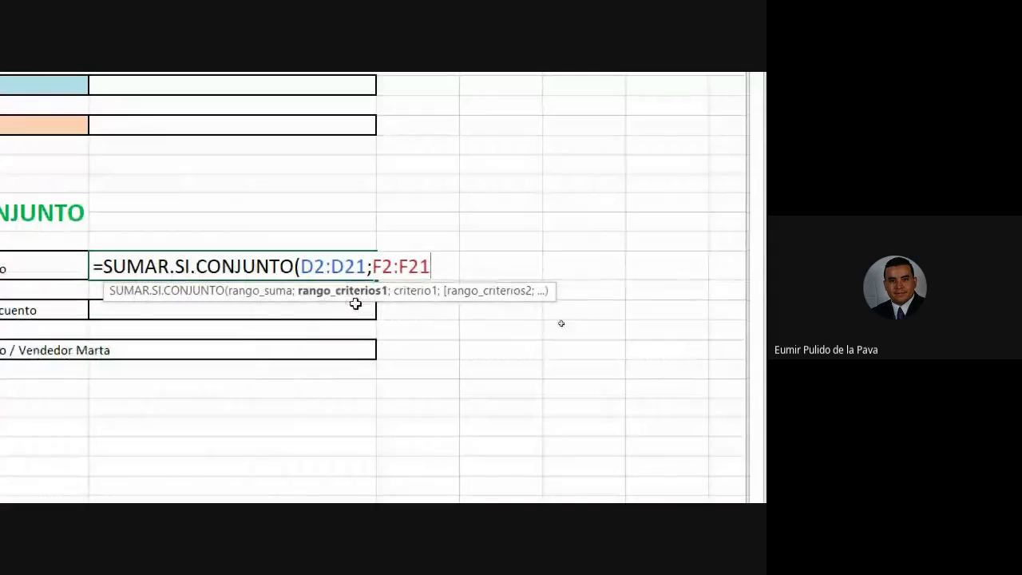
text(;)
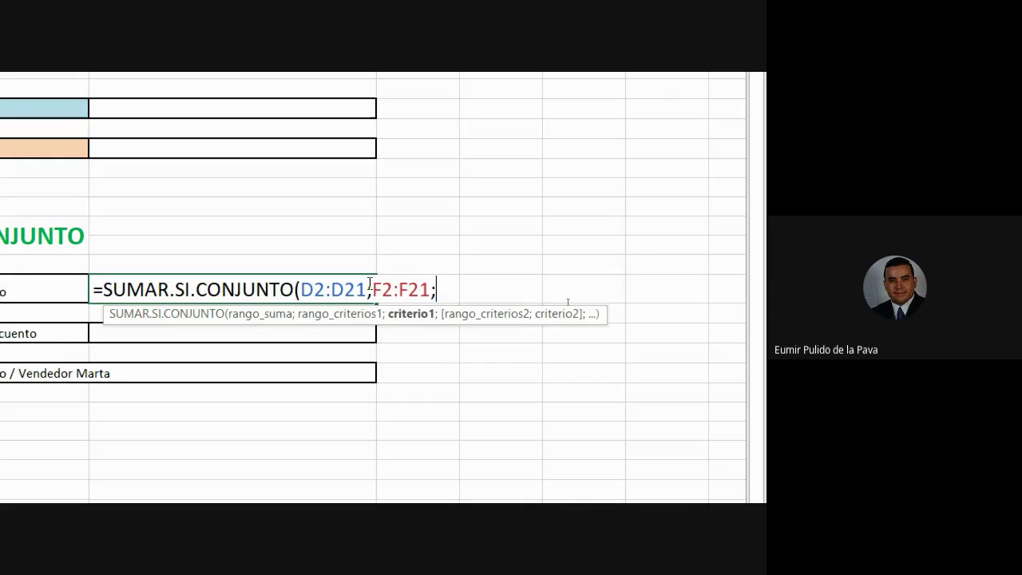
Type the first criterion after F2:F21, changing "contado" toward "perfumeria"
drag(373, 289, 431, 289)
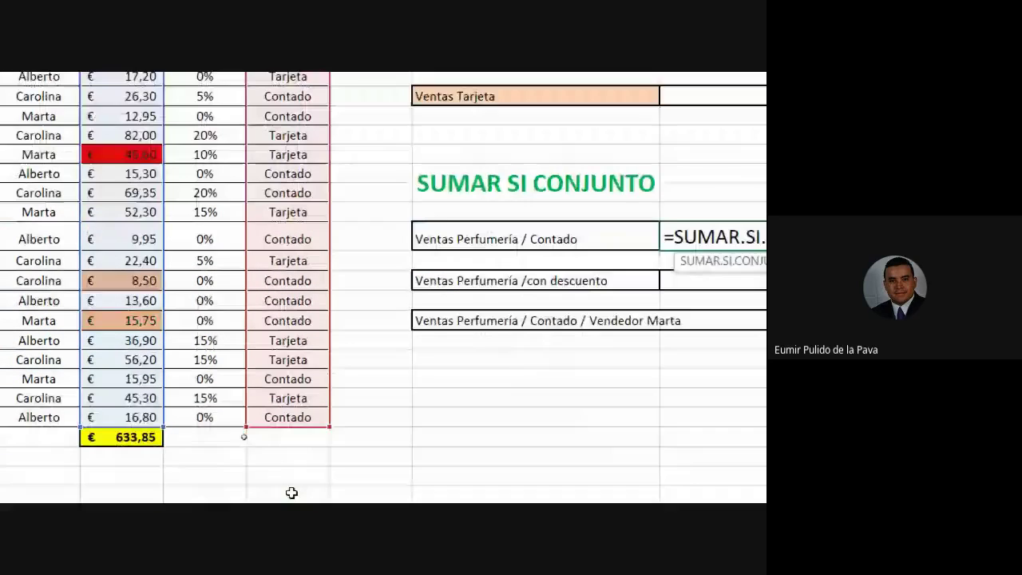
text(;)
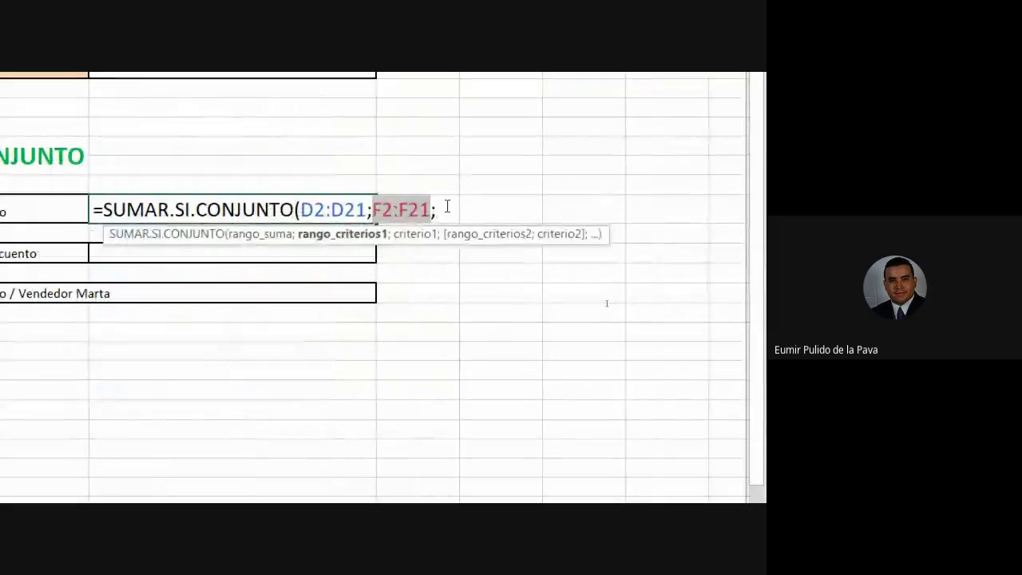
text("contado)
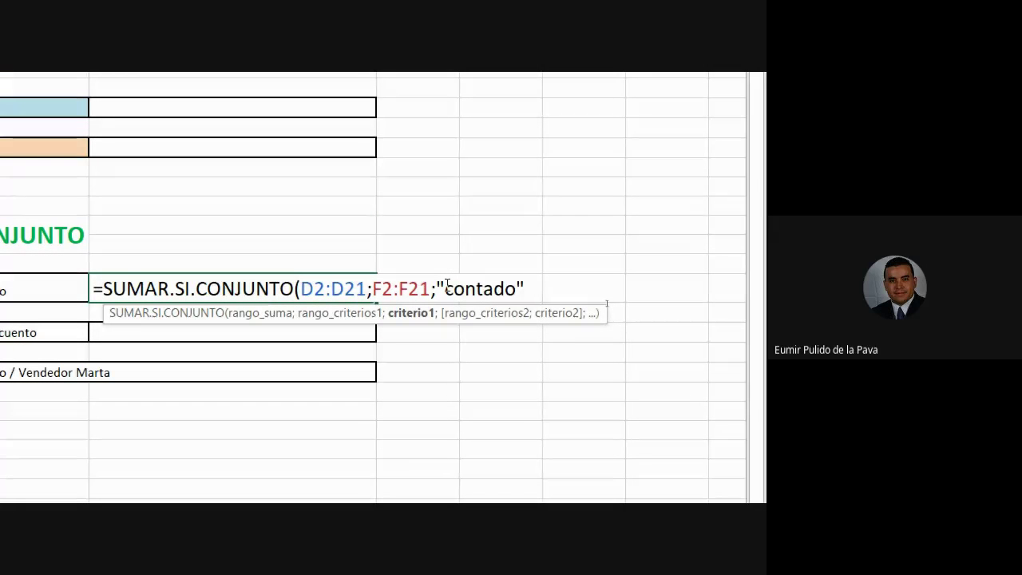
key(BackSpace)
key(BackSpace)
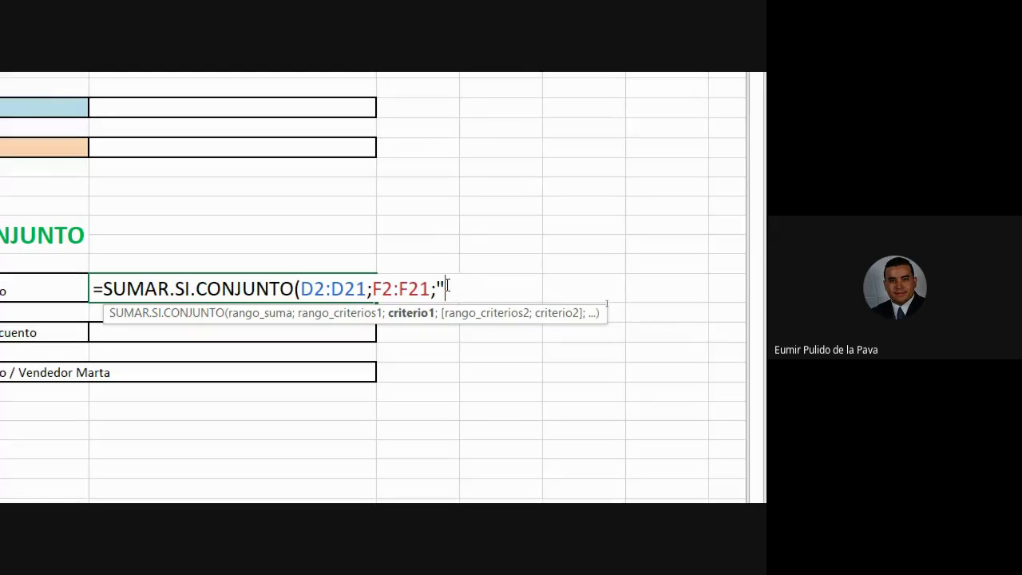
text(perfumeria)
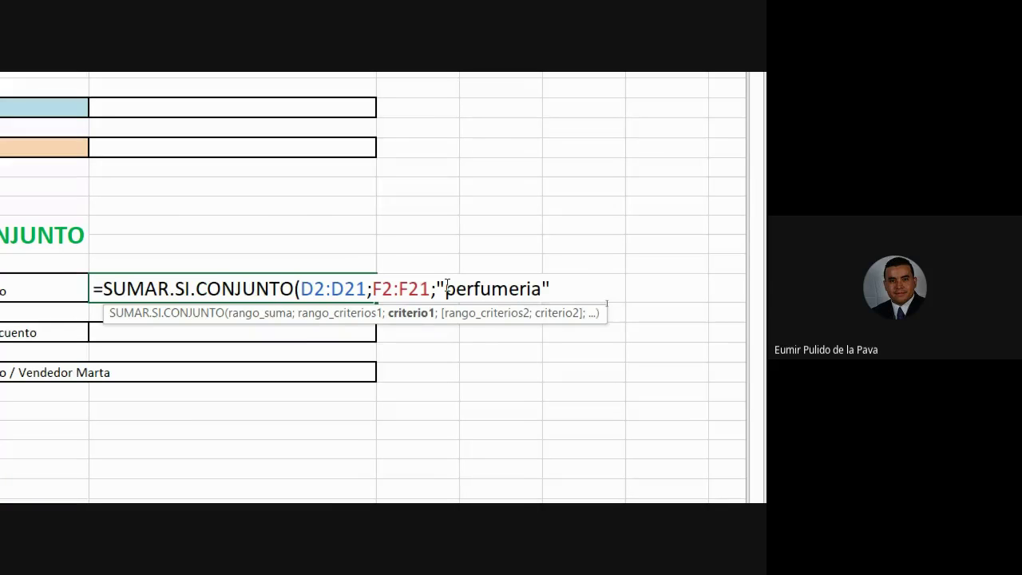
Point out the D2:D21 sum range, F2:F21 criteria range and perfumeria criterion in the formula
scroll(447, 287, down, 2)
drag(373, 213, 432, 213)
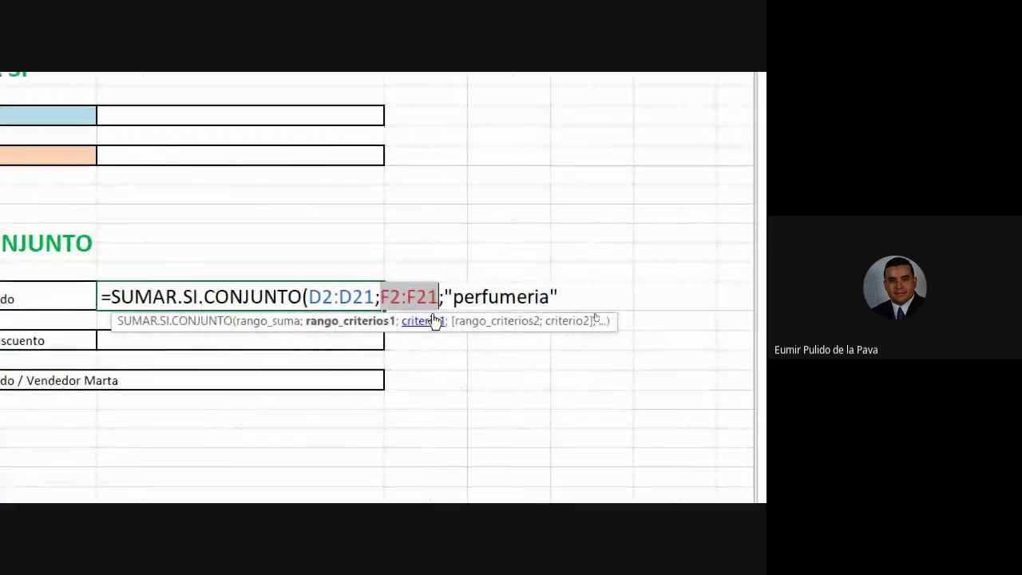
click(352, 293)
click(309, 296)
drag(308, 296, 374, 296)
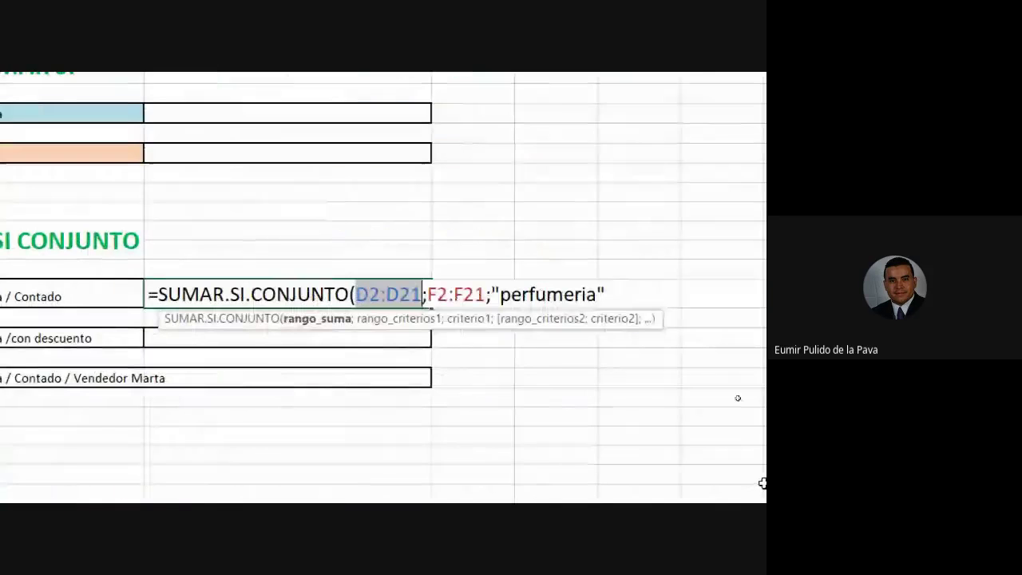
drag(424, 295, 479, 300)
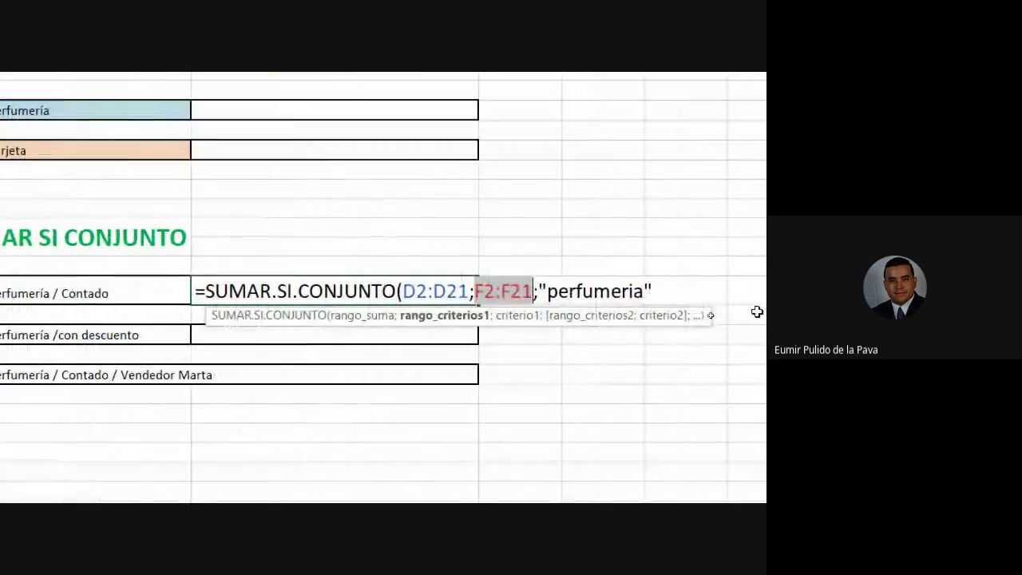
key(Left)
key(Left)
key(Left)
key(Left)
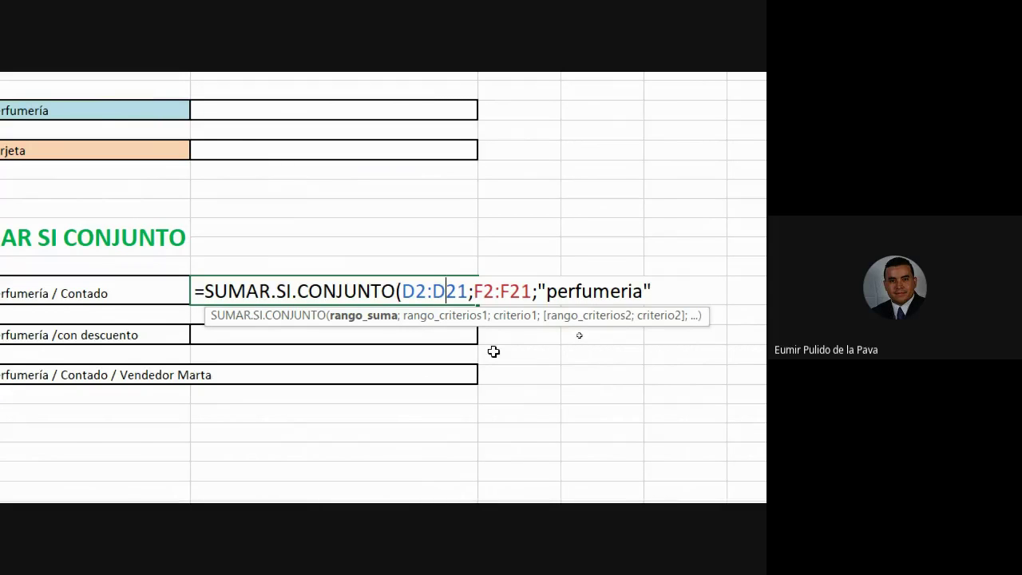
drag(474, 290, 532, 292)
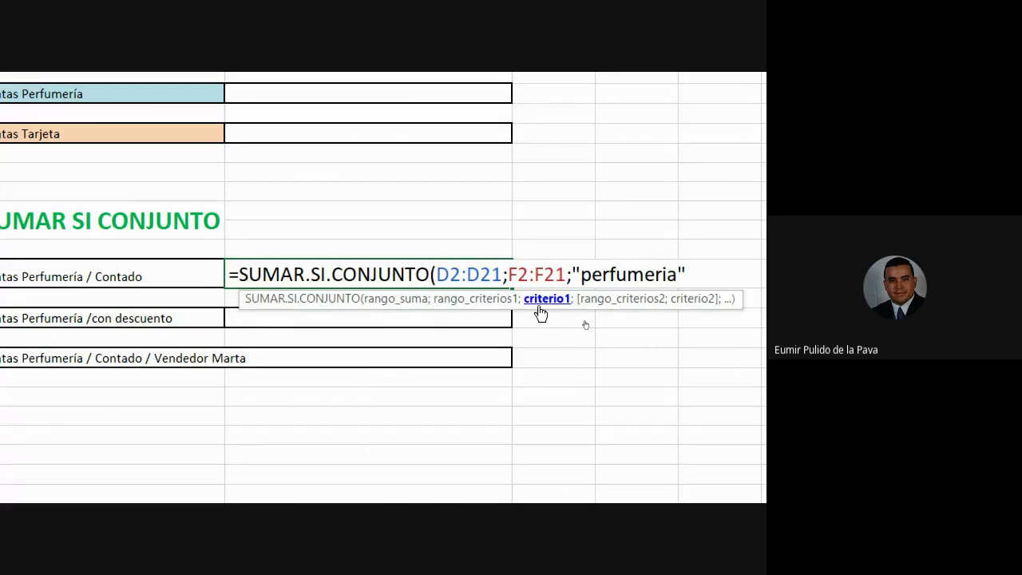
drag(507, 274, 568, 274)
scroll(27, 225, left, 3)
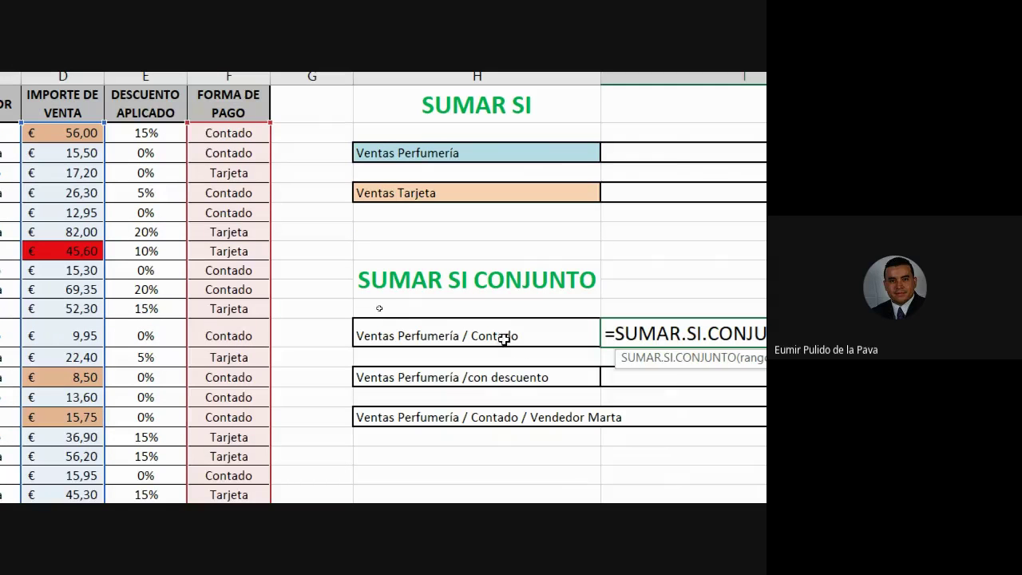
drag(445, 332, 545, 331)
Settle the first criterion on "contado" after trying efectivo, and add the separator
text(contado")
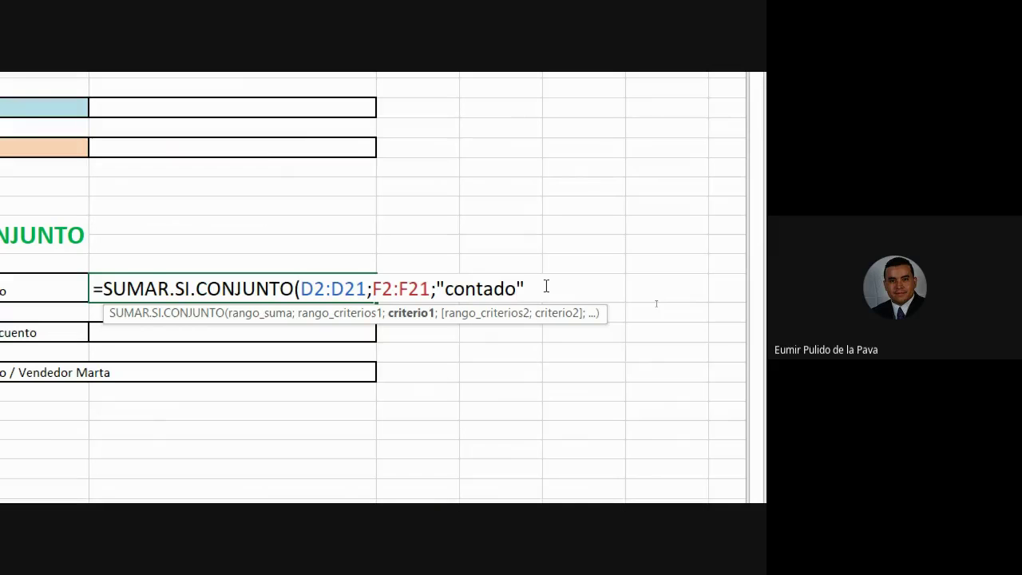
key(BackSpace)
key(BackSpace)
key(BackSpace)
key(BackSpace)
key(BackSpace)
key(BackSpace)
key(BackSpace)
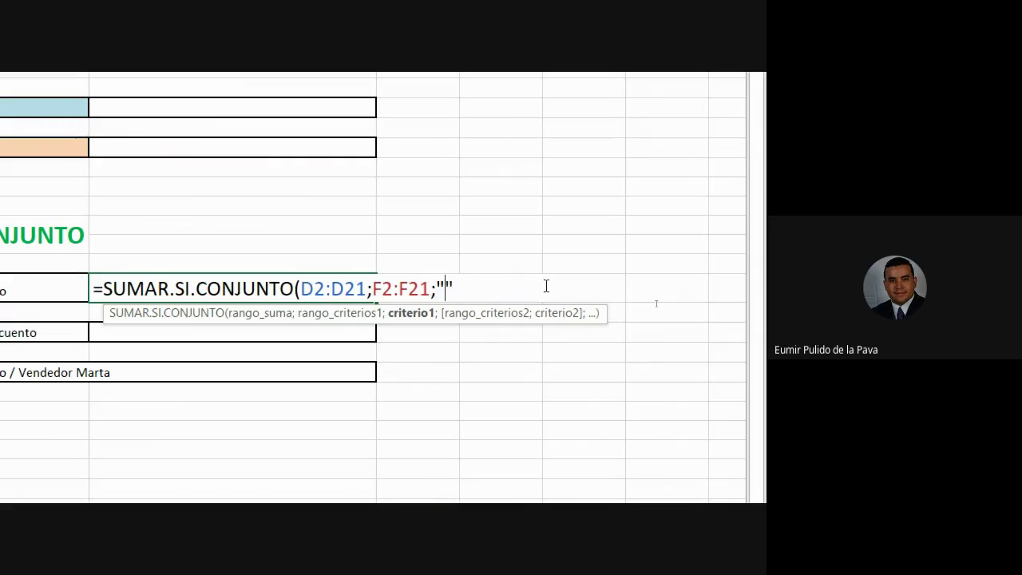
text(efectivo)
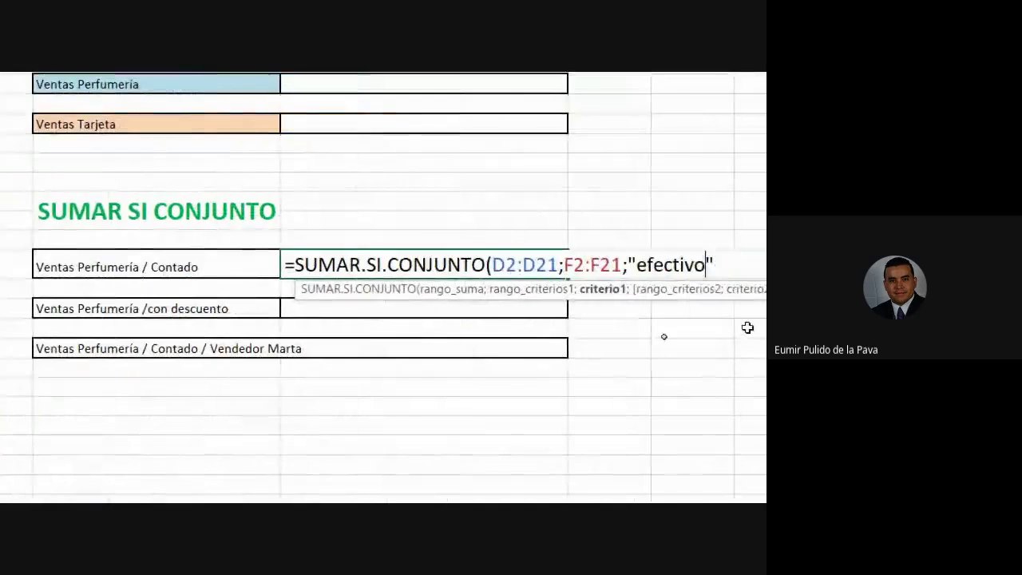
key(BackSpace)
key(BackSpace)
key(BackSpace)
key(BackSpace)
key(BackSpace)
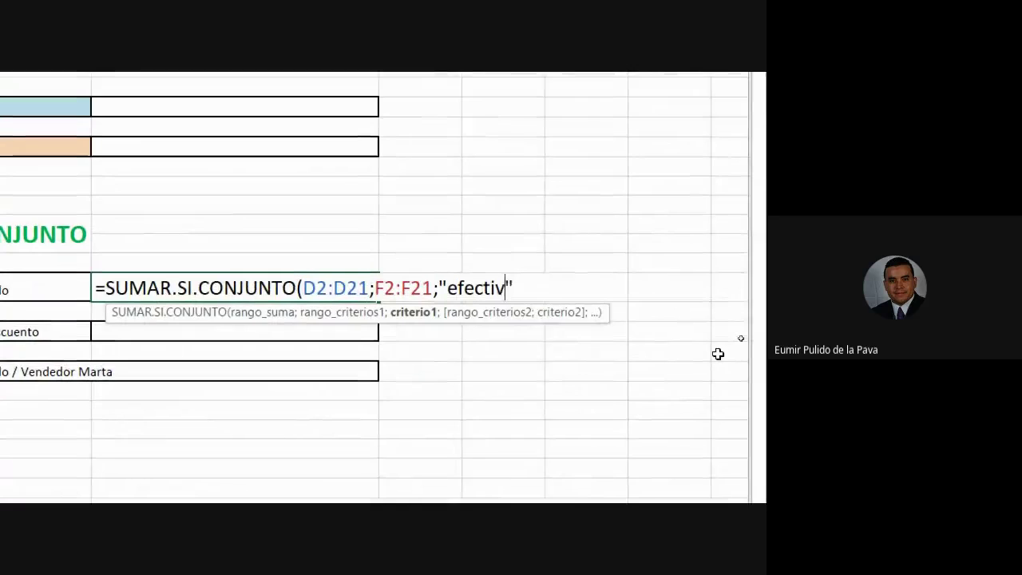
key(BackSpace)
key(BackSpace)
key(BackSpace)
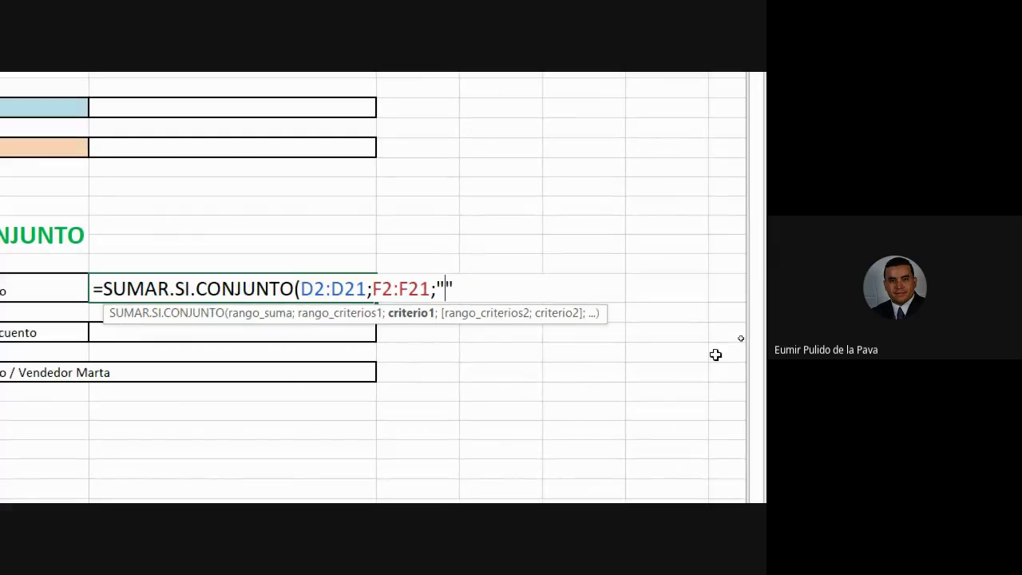
text(contado")
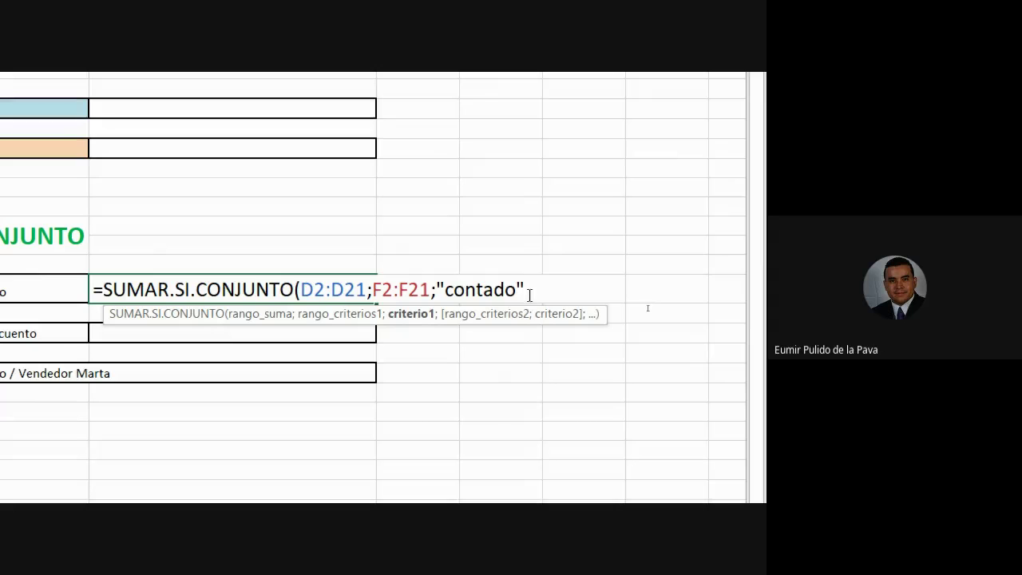
text(;)
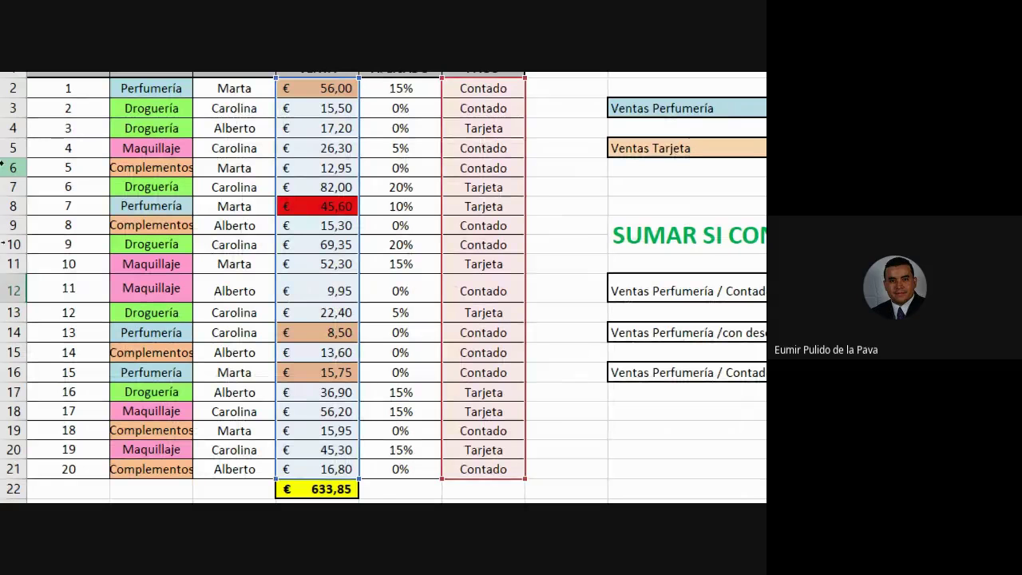
Add B2:B21 with criterion "perfumeria" as the second pair and commit the formula
drag(151, 88, 149, 415)
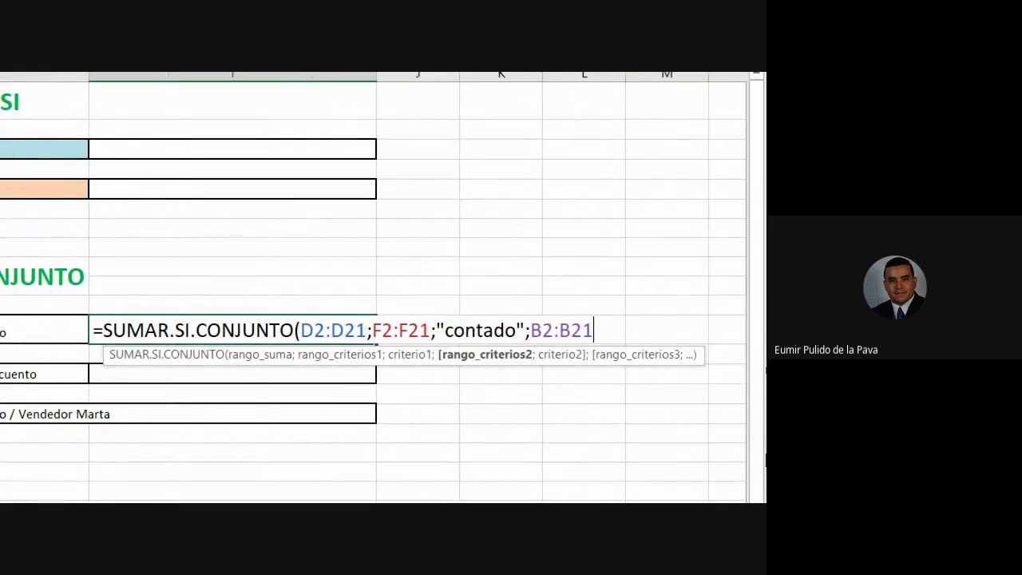
text(;)
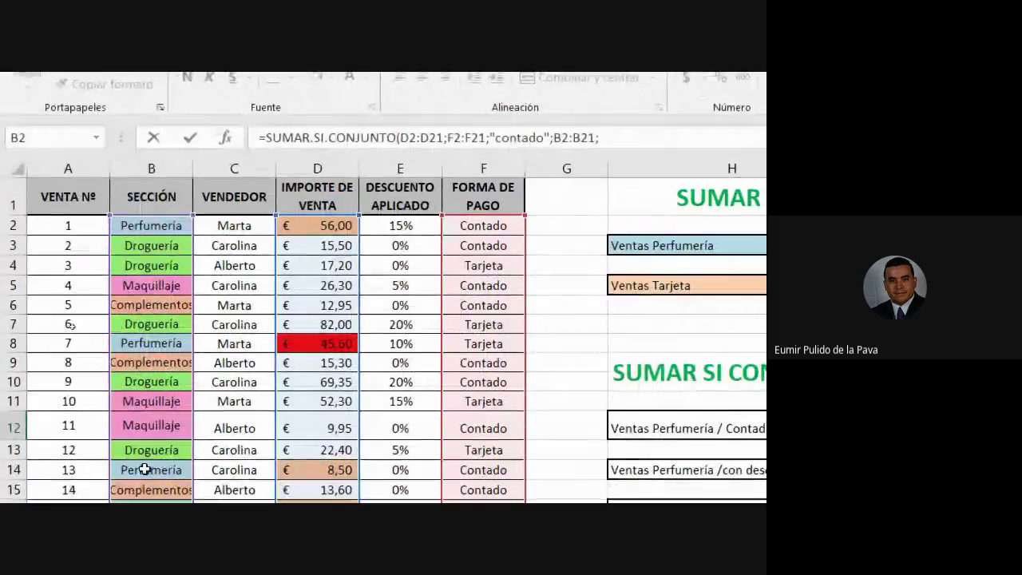
text(")
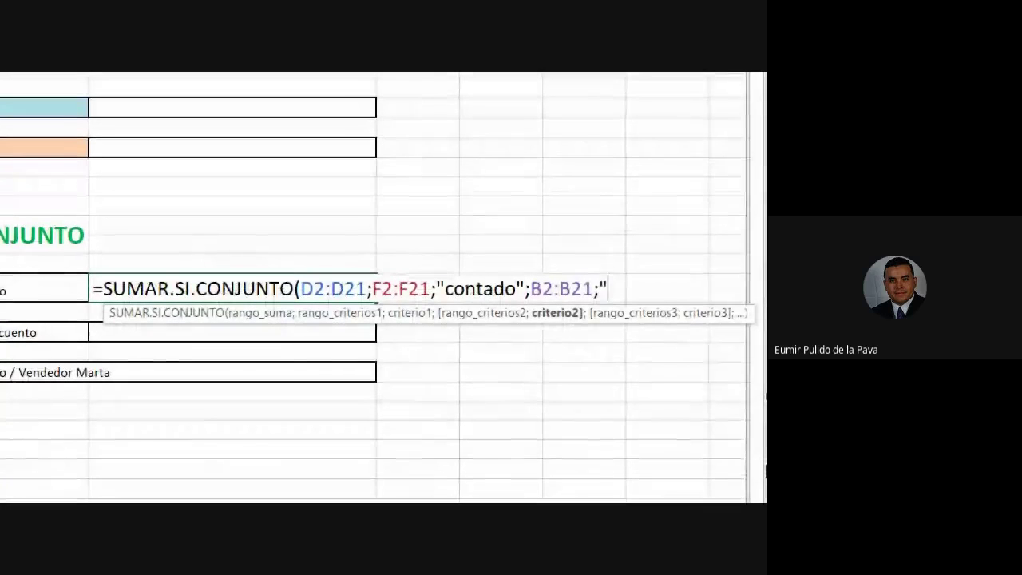
text(perfume)
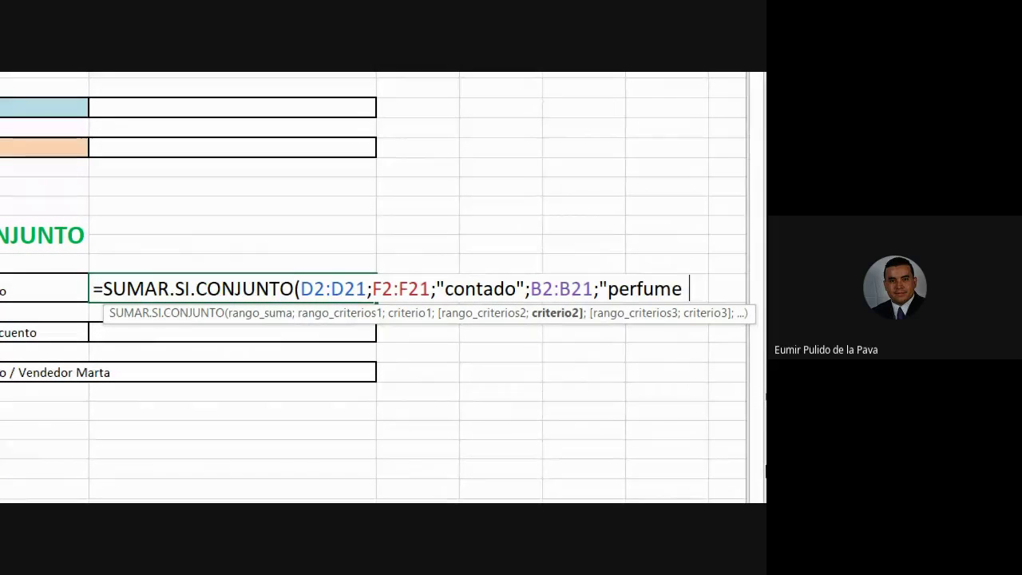
text(ria")
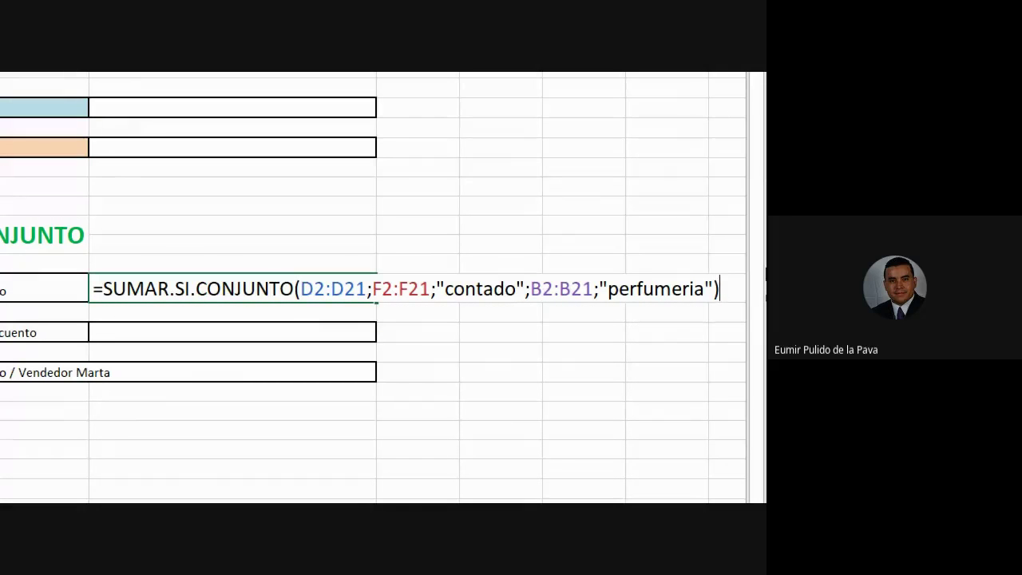
key(Return)
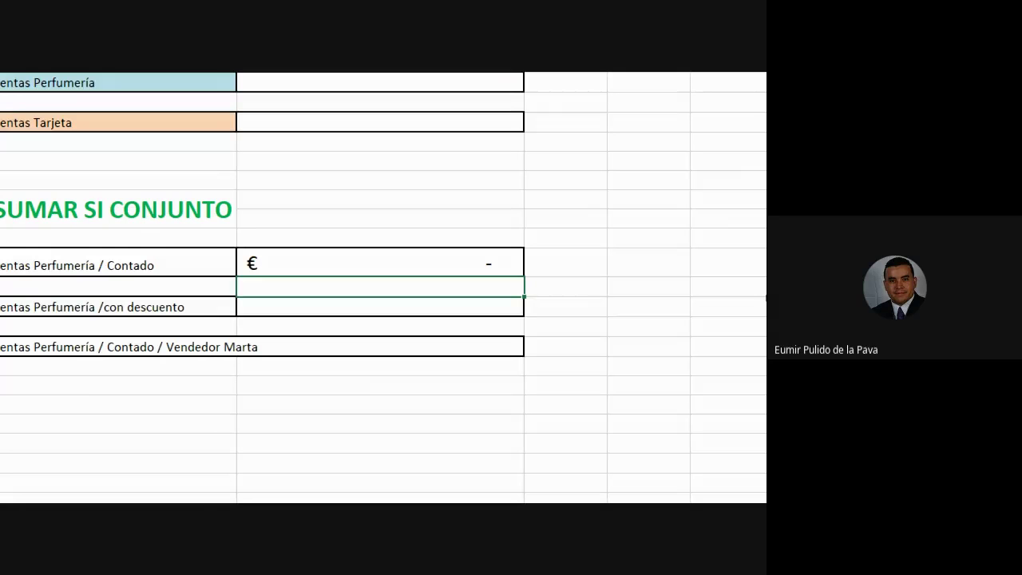
Reset the screen magnification to 100% and switch to the Google Meet call
double_click(431, 265)
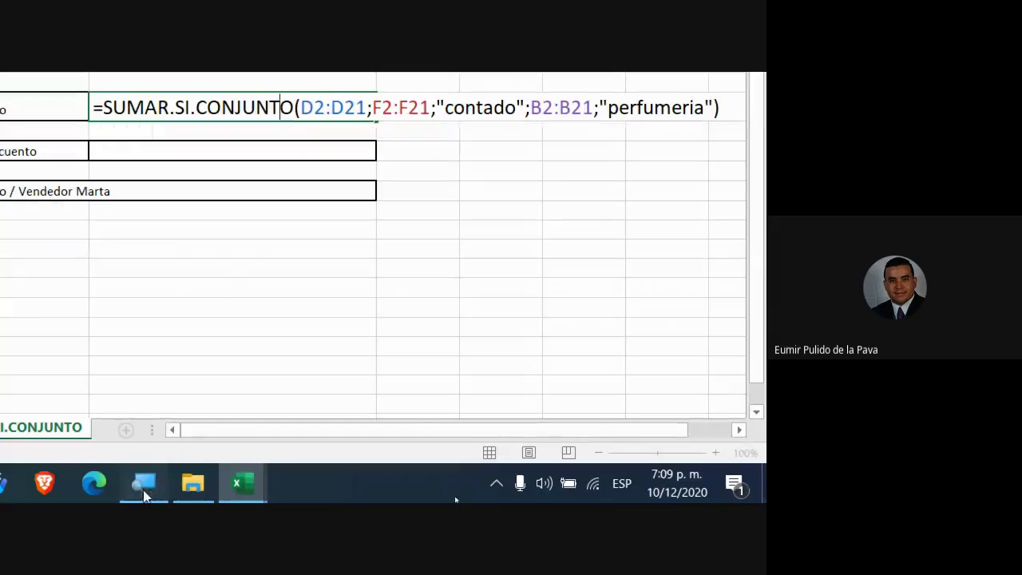
click(143, 483)
click(59, 300)
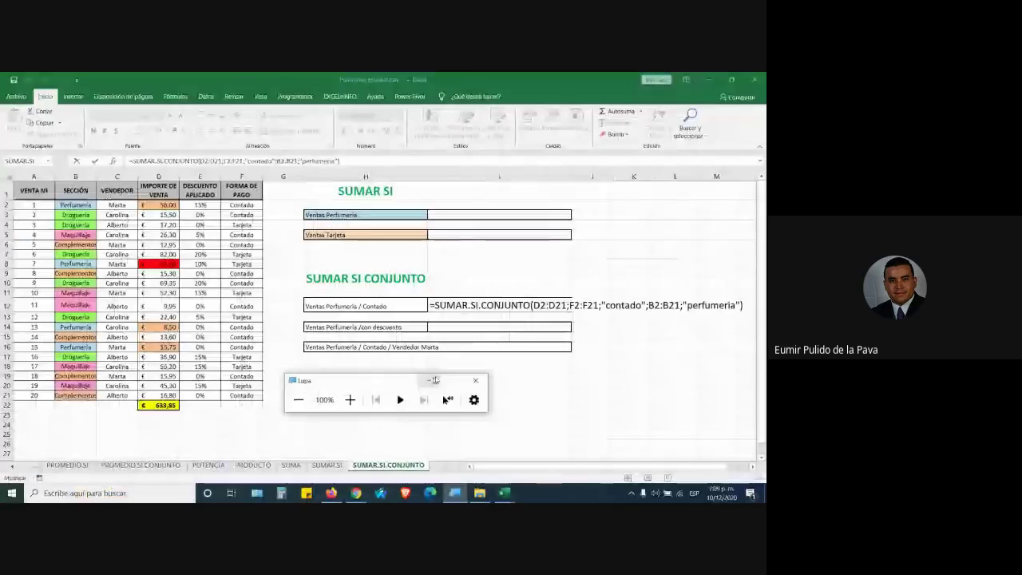
click(438, 379)
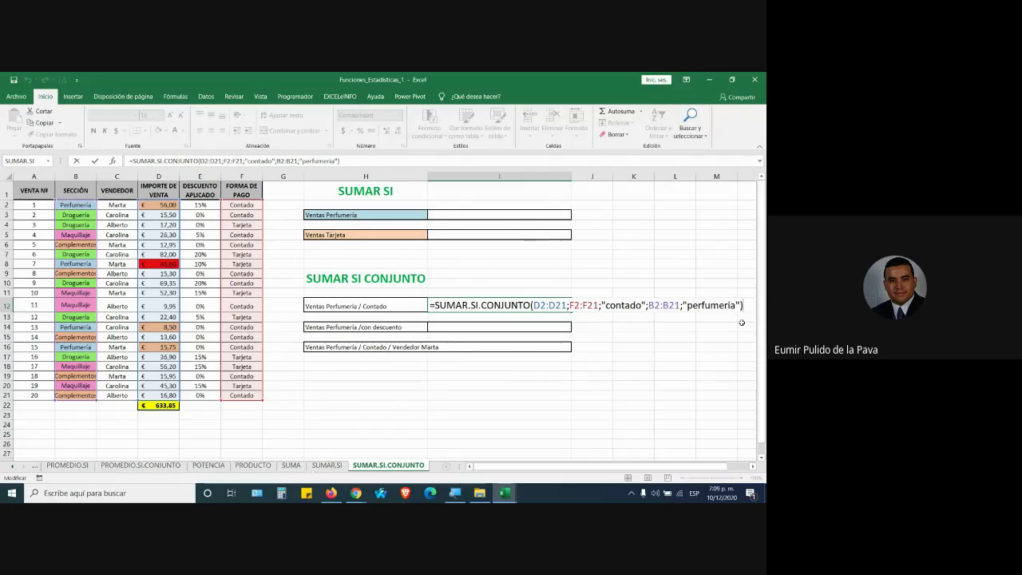
key(alt+Tab)
key(alt+Tab)
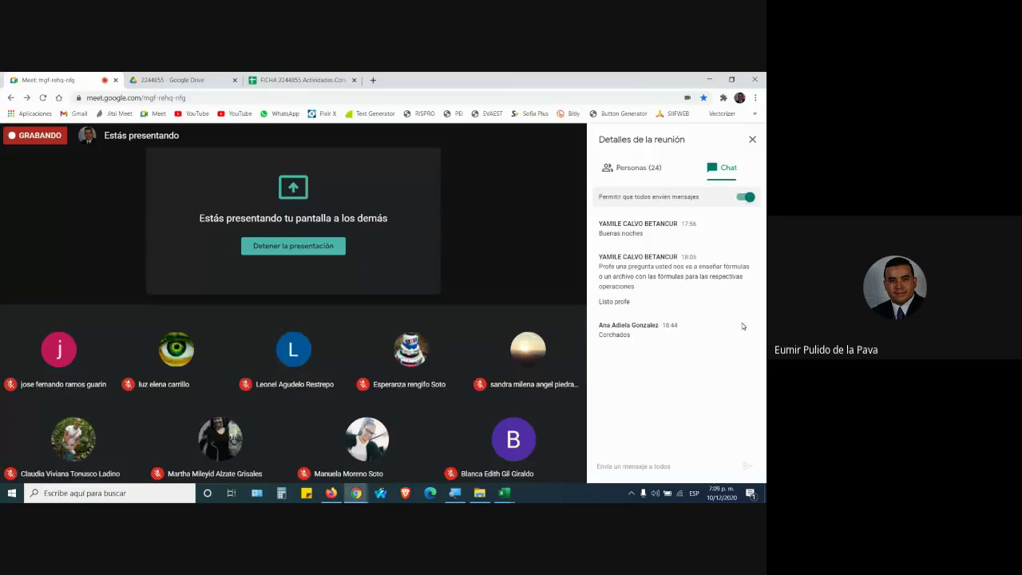
Alternate between Meet and Excel, ending back on the workbook with the I12 formula
key(alt+Tab)
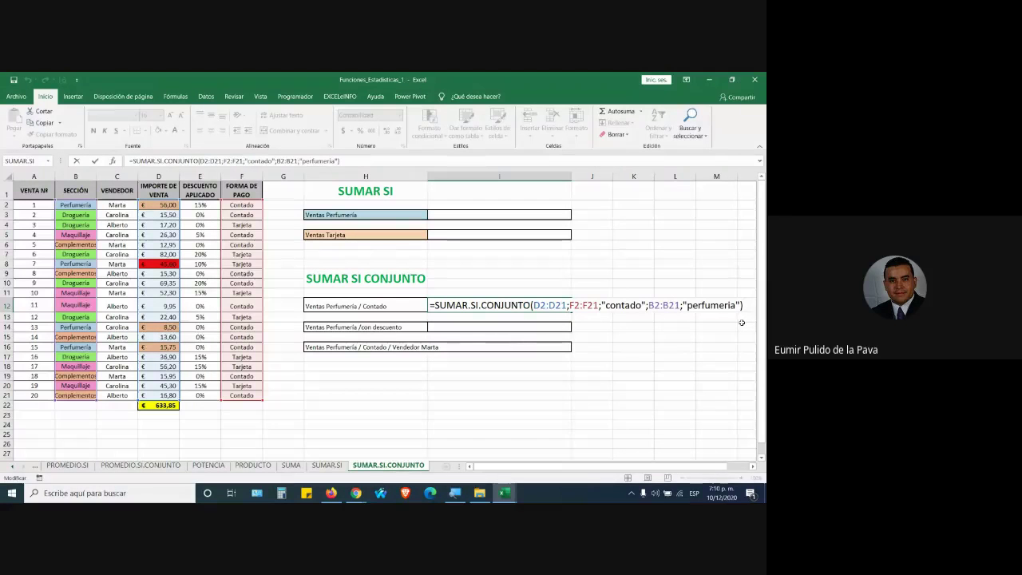
key(alt+Tab)
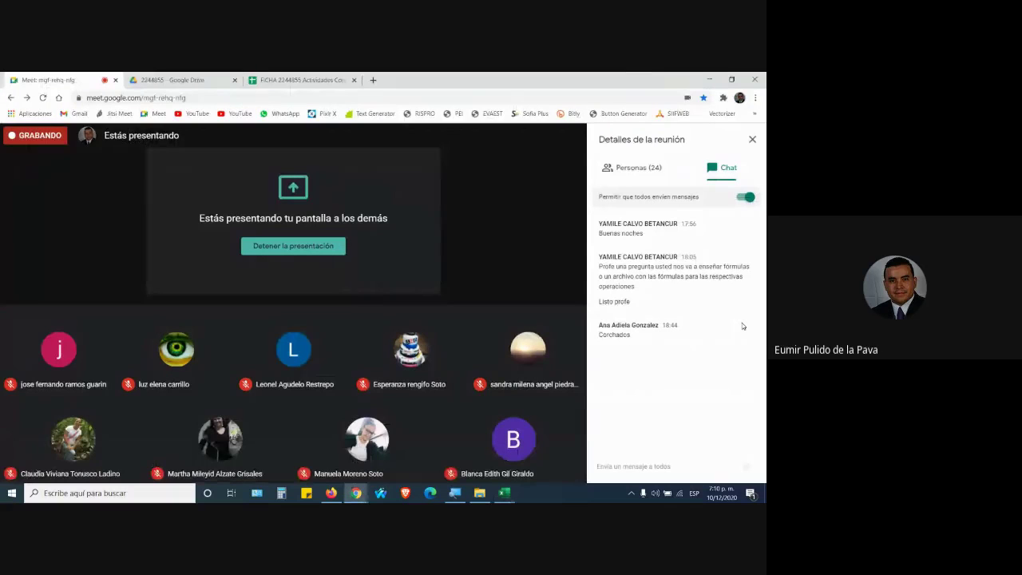
key(alt+Tab)
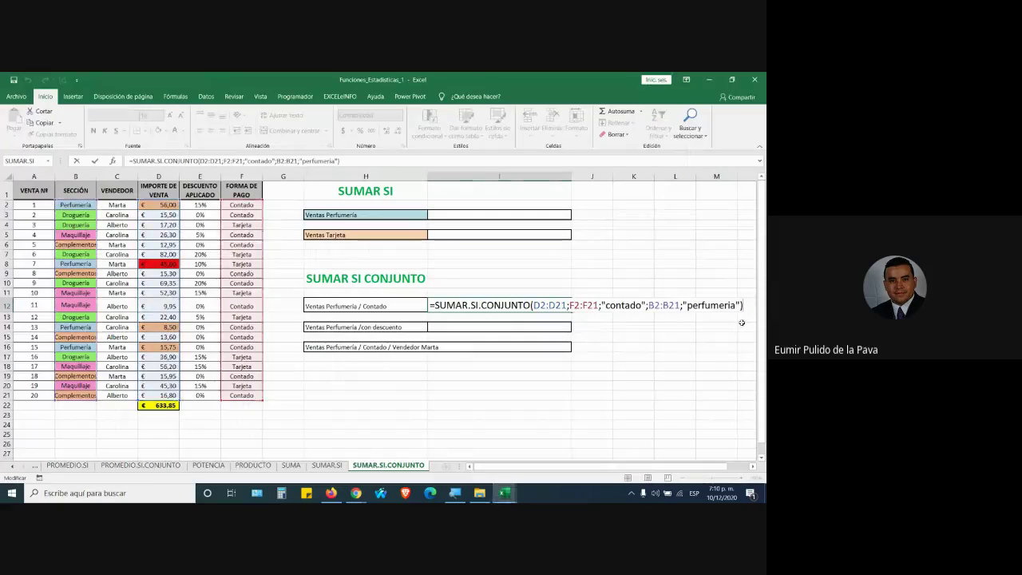
click(533, 310)
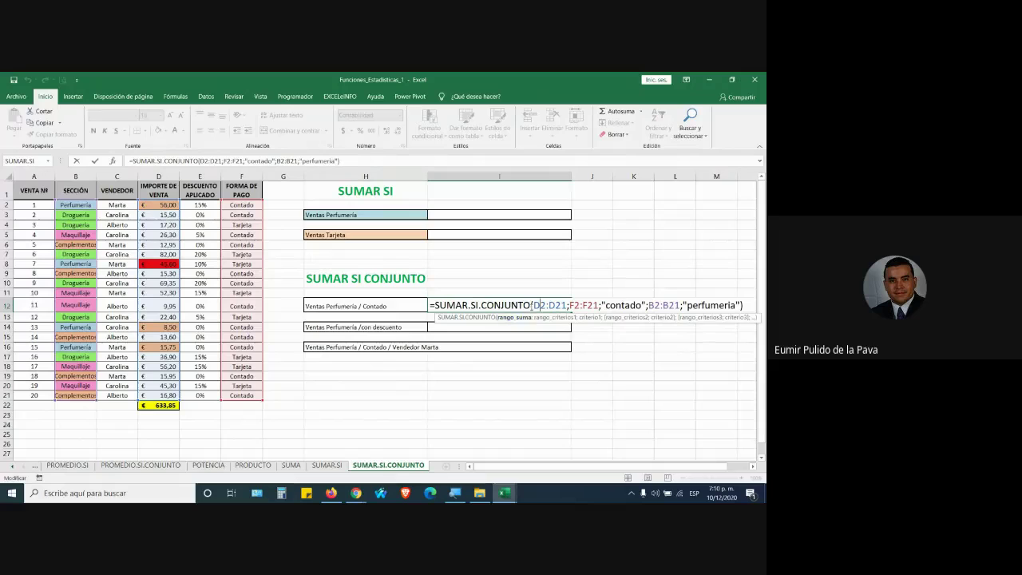
drag(531, 309, 567, 308)
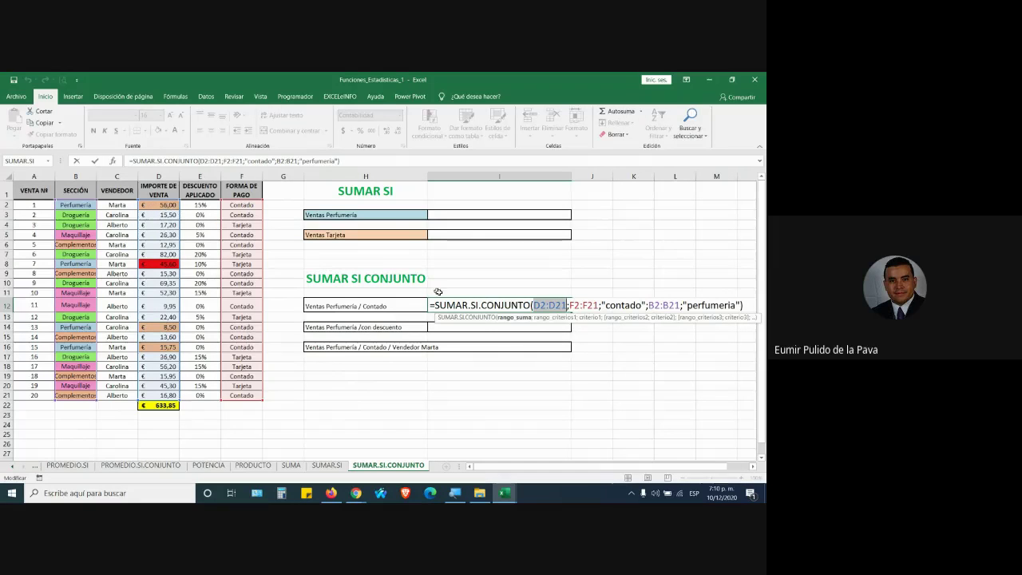
drag(568, 304, 599, 305)
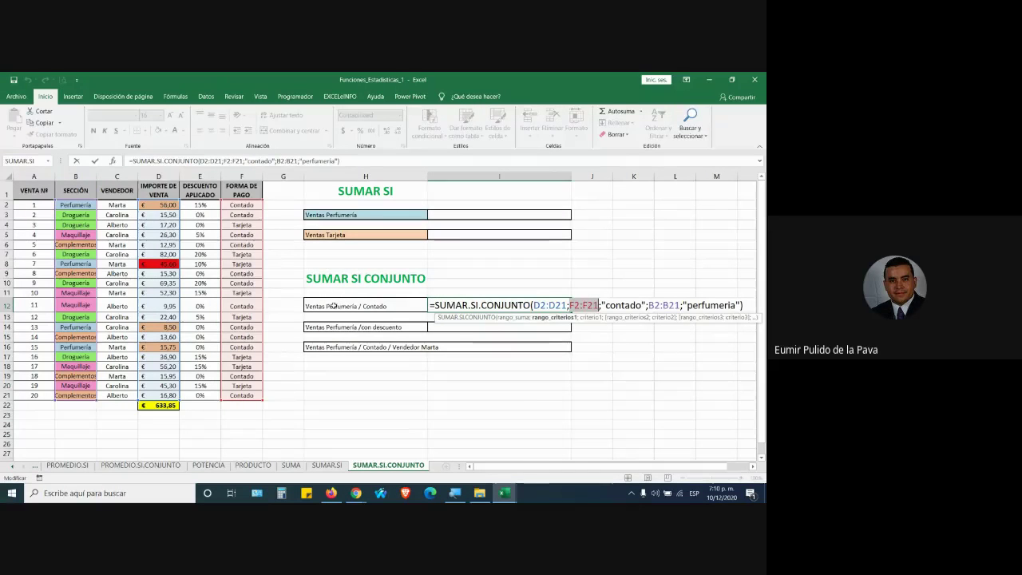
drag(601, 305, 643, 305)
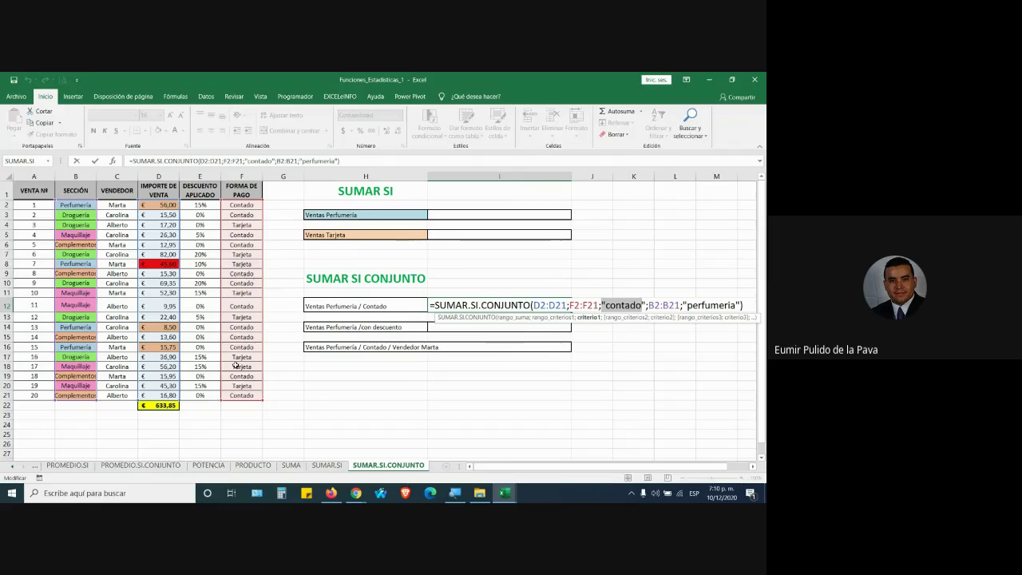
drag(647, 305, 679, 304)
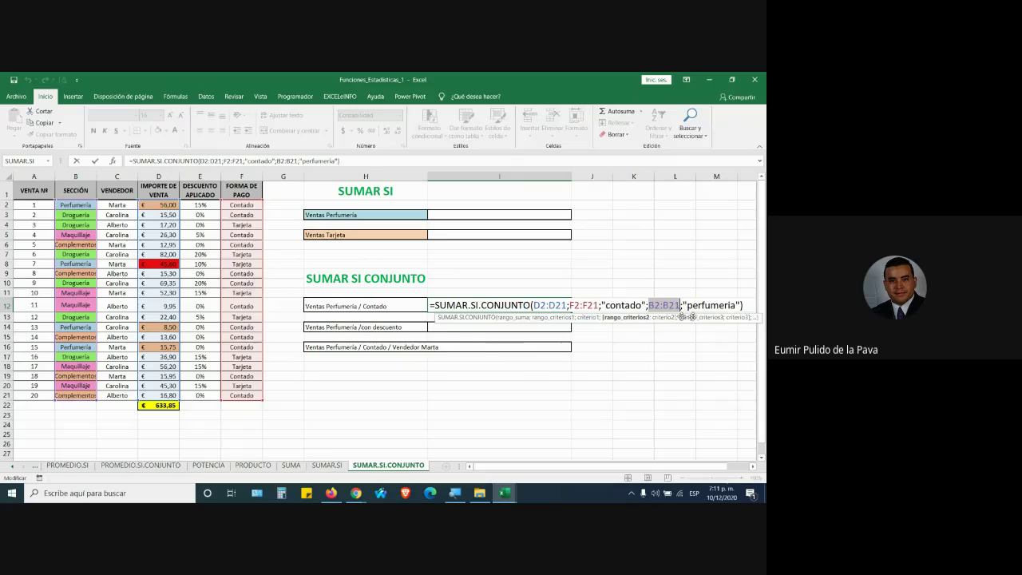
click(704, 304)
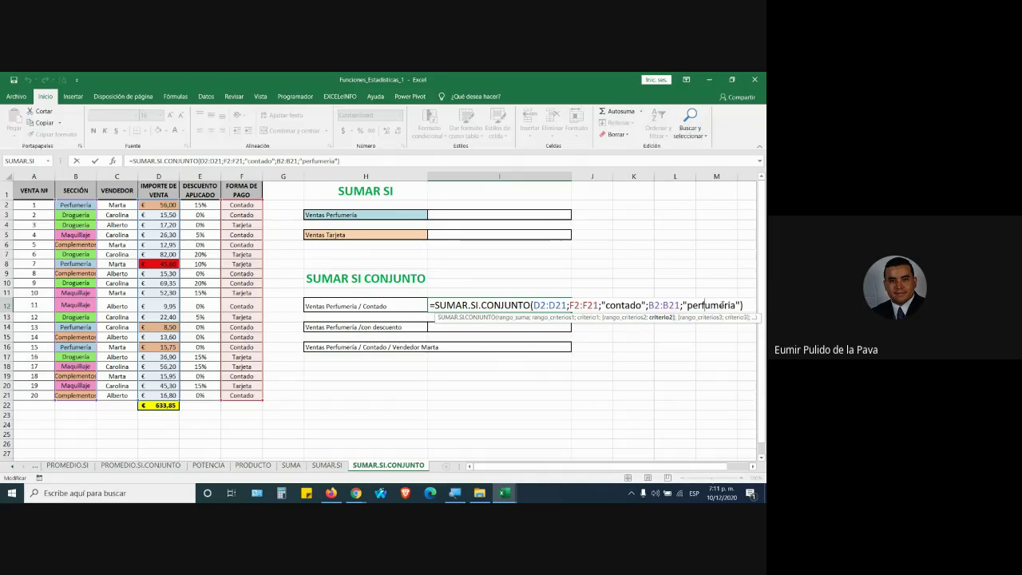
key(alt+Tab)
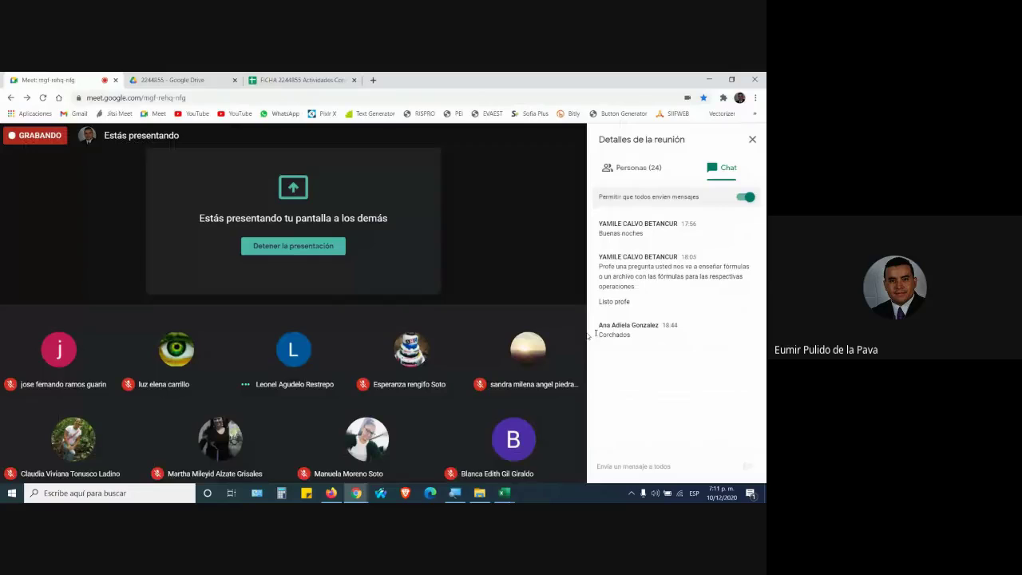
key(alt+Tab)
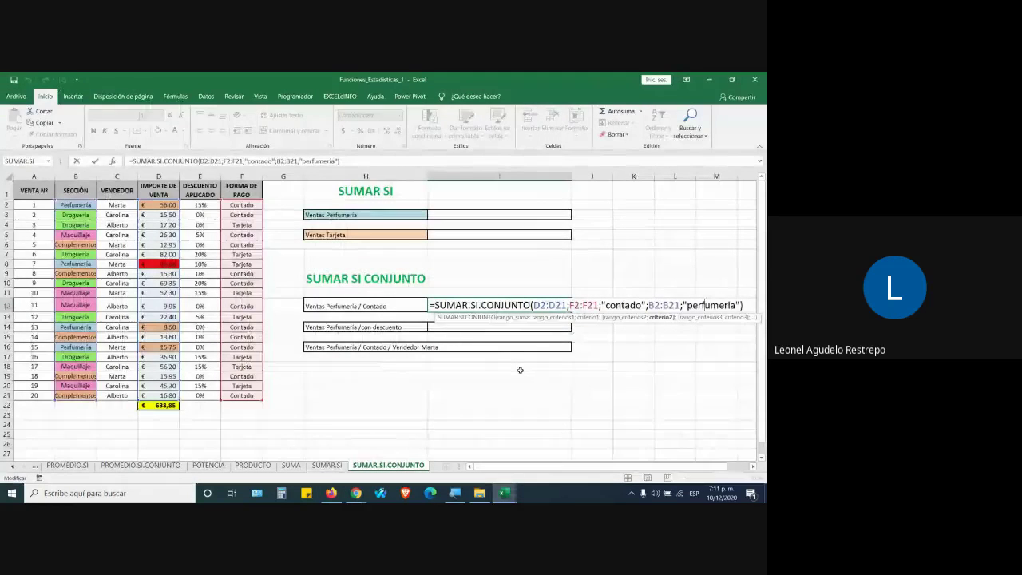
key(alt+Tab)
key(alt+Tab)
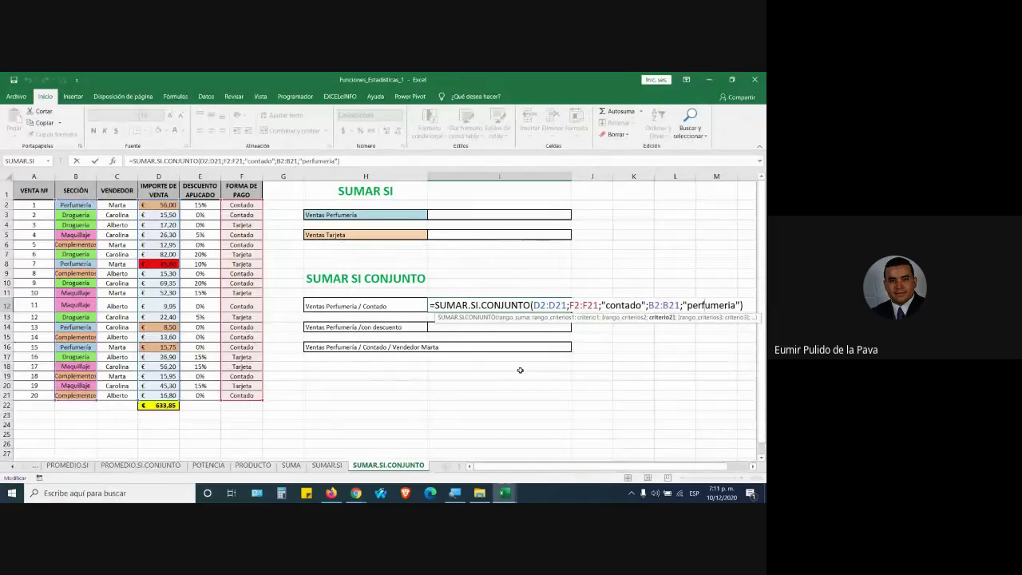
Highlight the D2:D21 sum range and the F2:F21 and B2:B21 criteria ranges in I12's formula
click(610, 306)
click(695, 311)
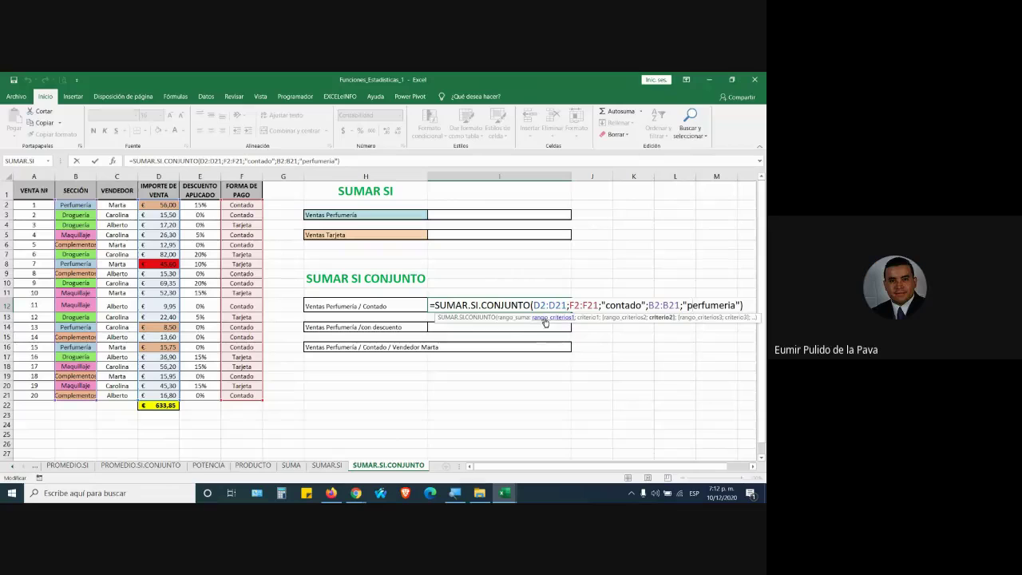
drag(533, 305, 567, 306)
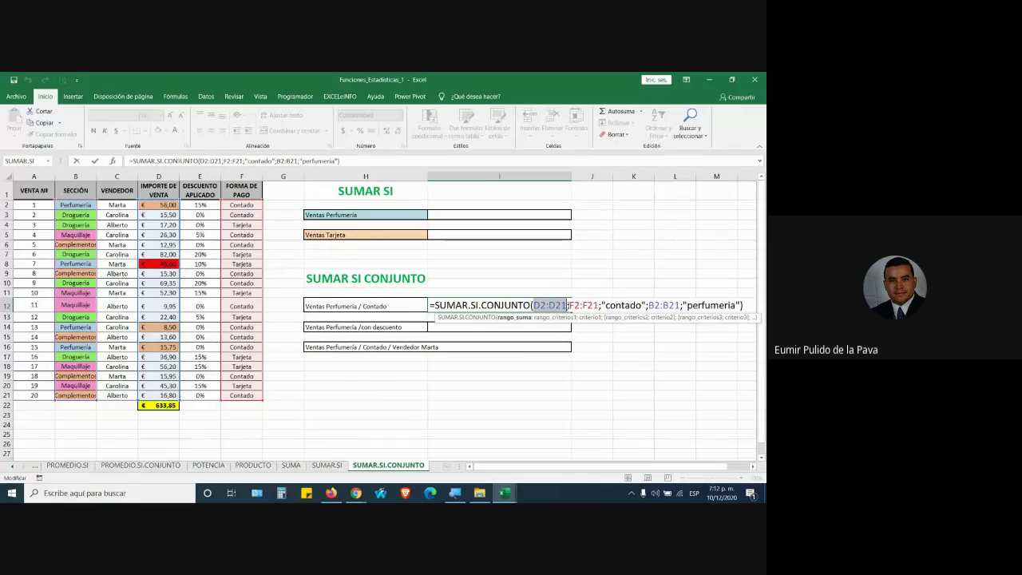
drag(568, 305, 601, 305)
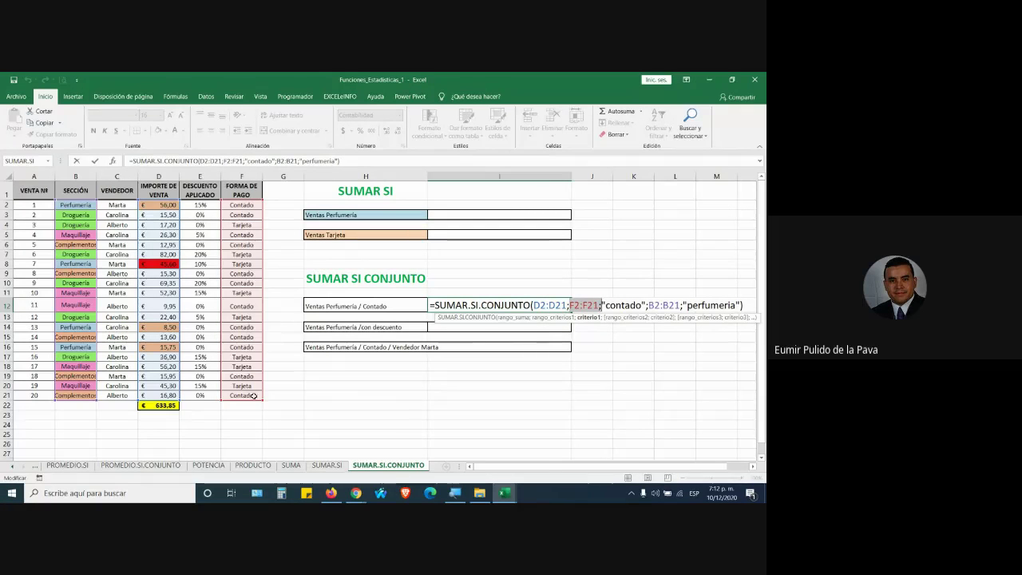
drag(649, 305, 680, 304)
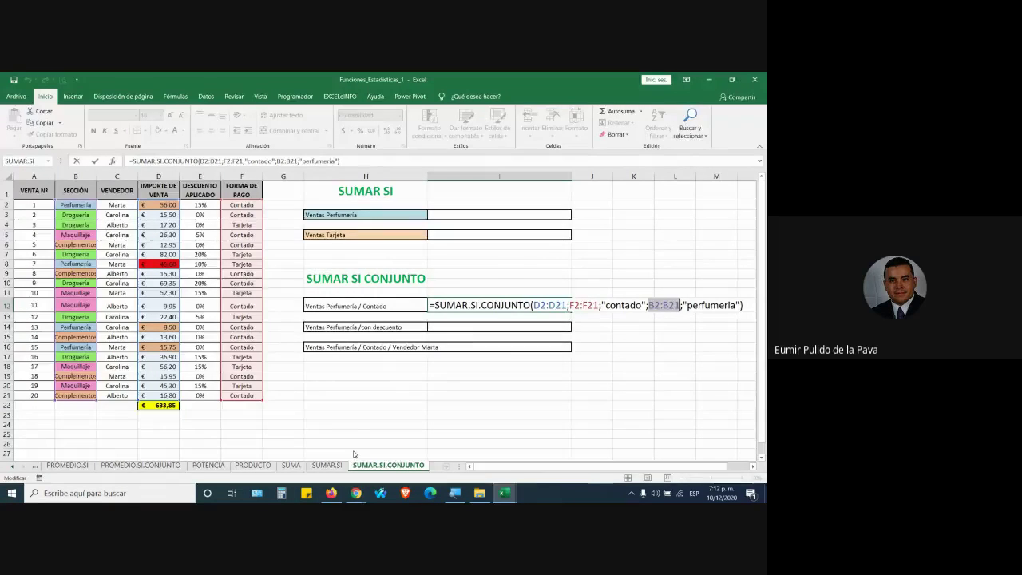
key(alt+Tab)
key(alt+Tab)
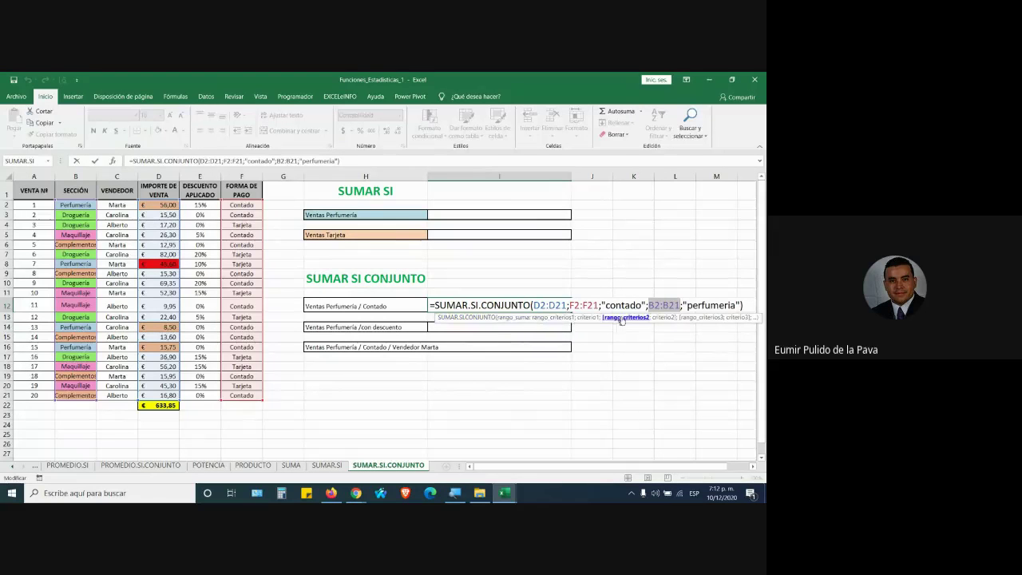
Restore the dots so the function reads SUMAR.SI.CONJUNTO and commit the I12 formula
click(699, 304)
click(604, 305)
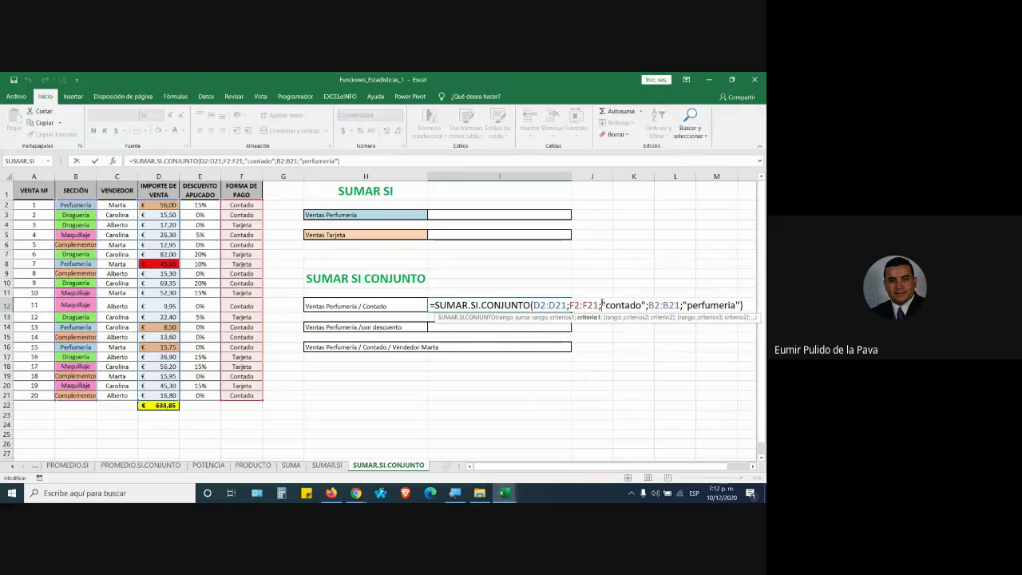
click(533, 305)
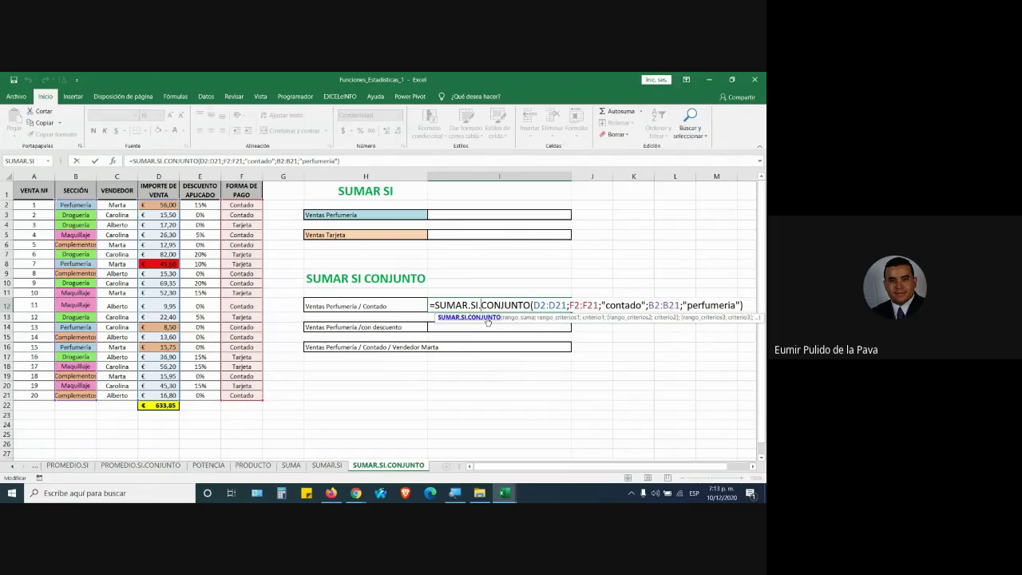
key(BackSpace)
click(472, 305)
key(BackSpace)
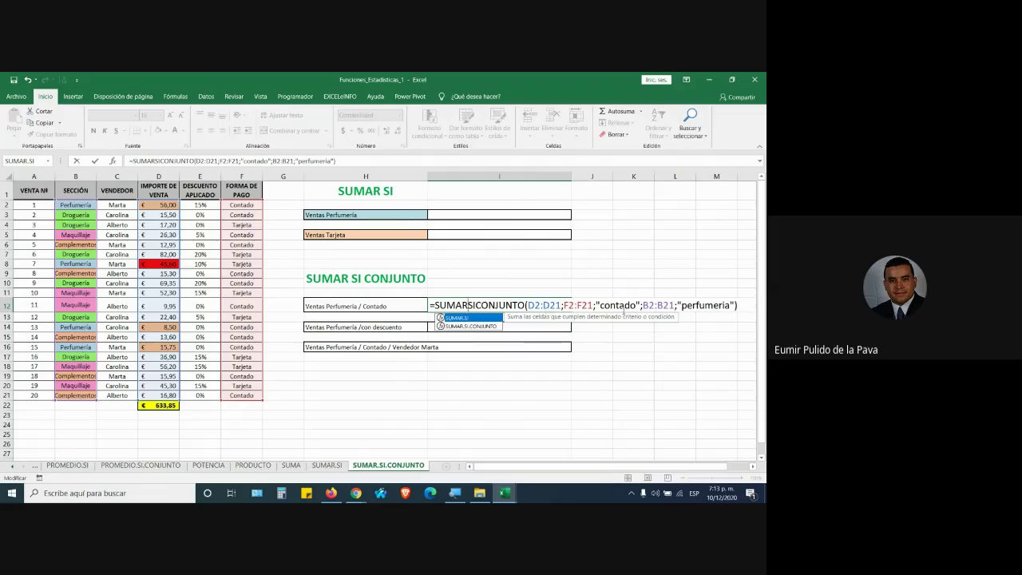
click(623, 306)
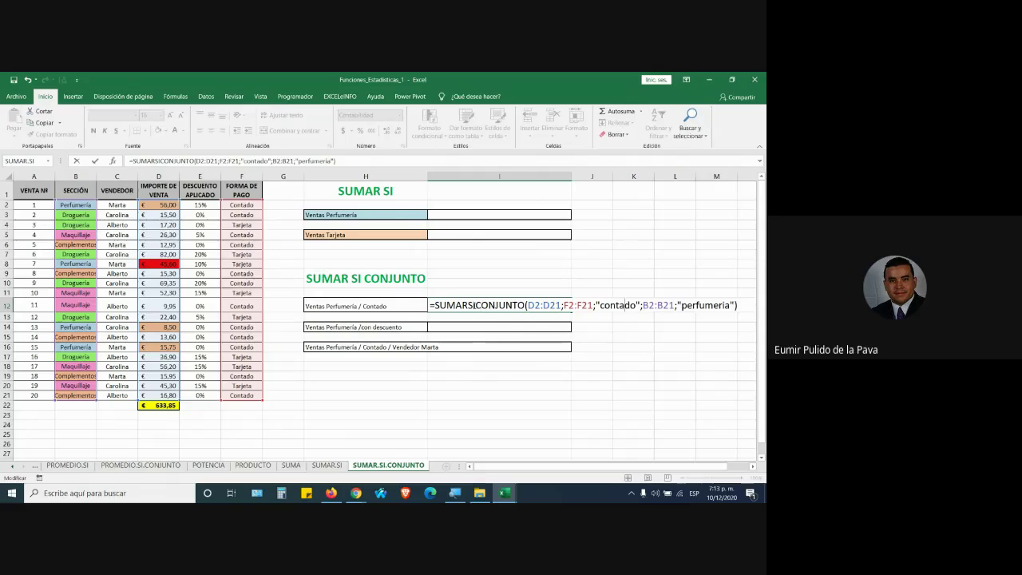
text(.)
key(Right)
key(Right)
text(.)
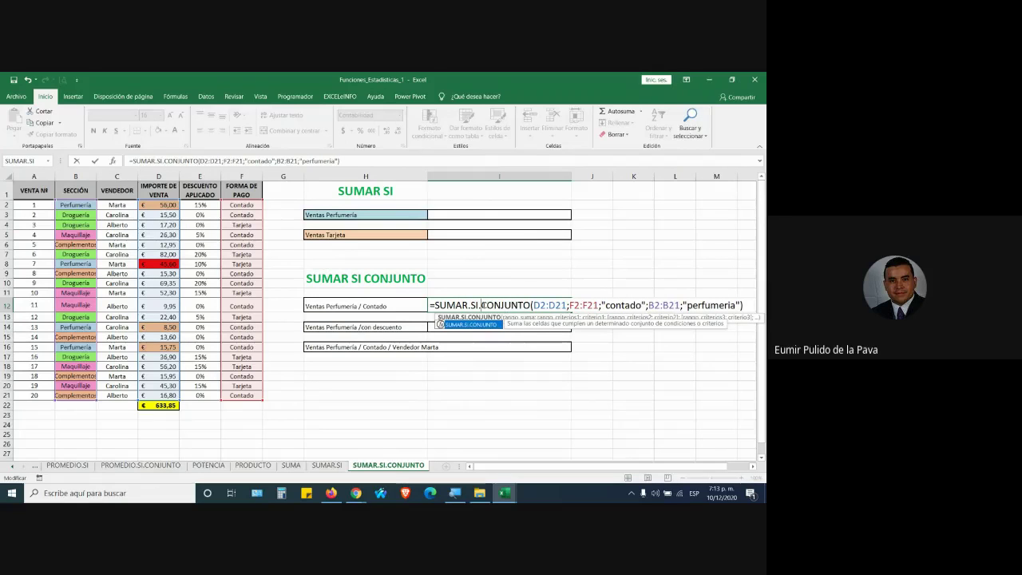
key(End)
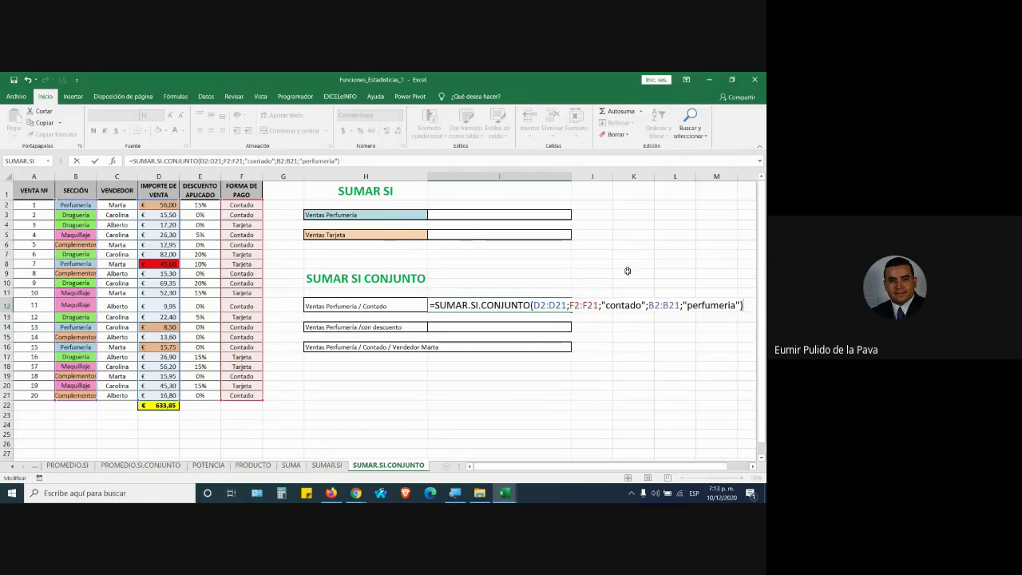
key(Return)
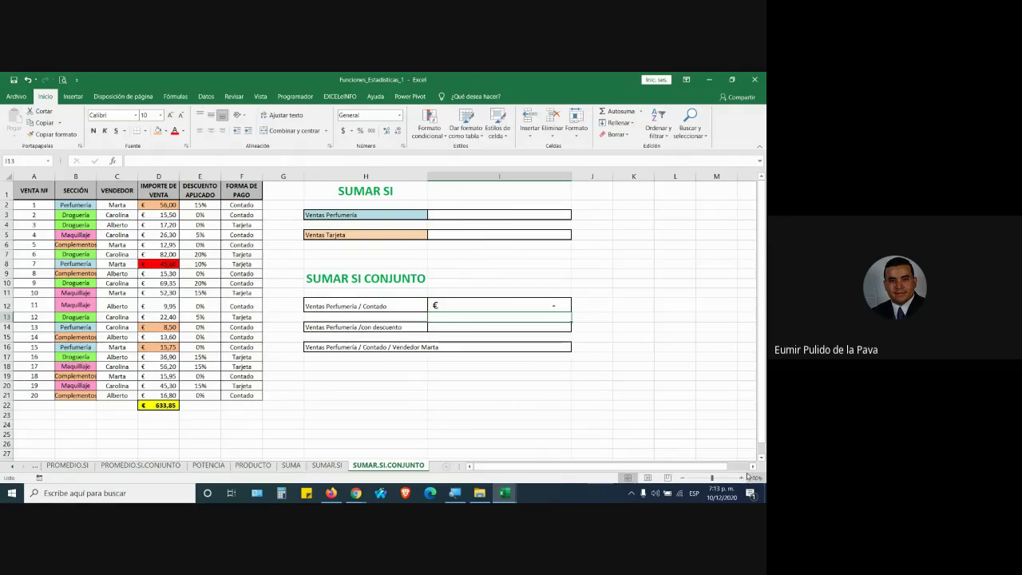
Zoom the sheet in several steps and scroll back to row 1 and column A
click(742, 477)
click(743, 478)
click(742, 478)
click(742, 478)
click(742, 477)
click(743, 477)
double_click(742, 477)
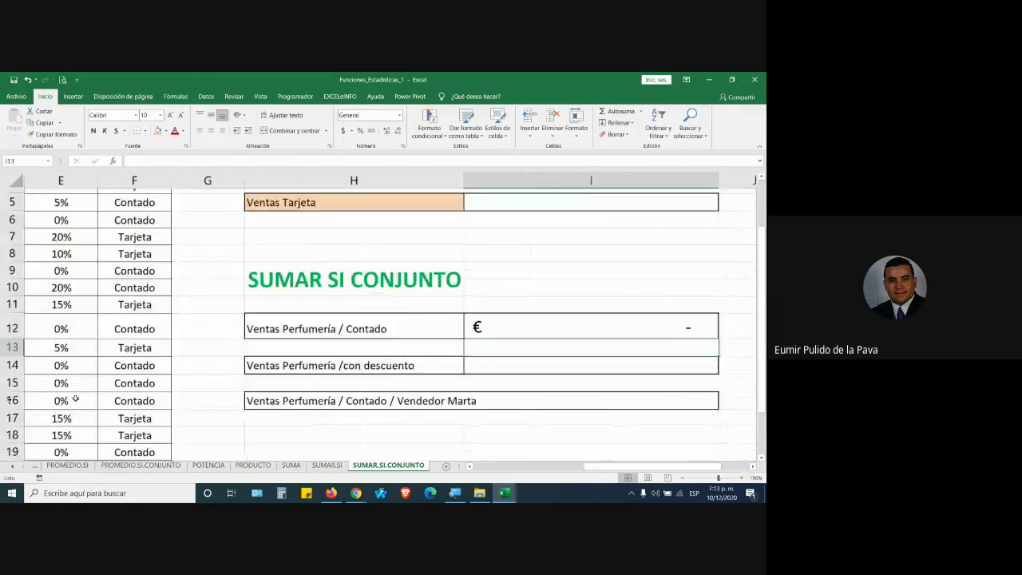
scroll(76, 382, up, 2)
drag(592, 468, 467, 463)
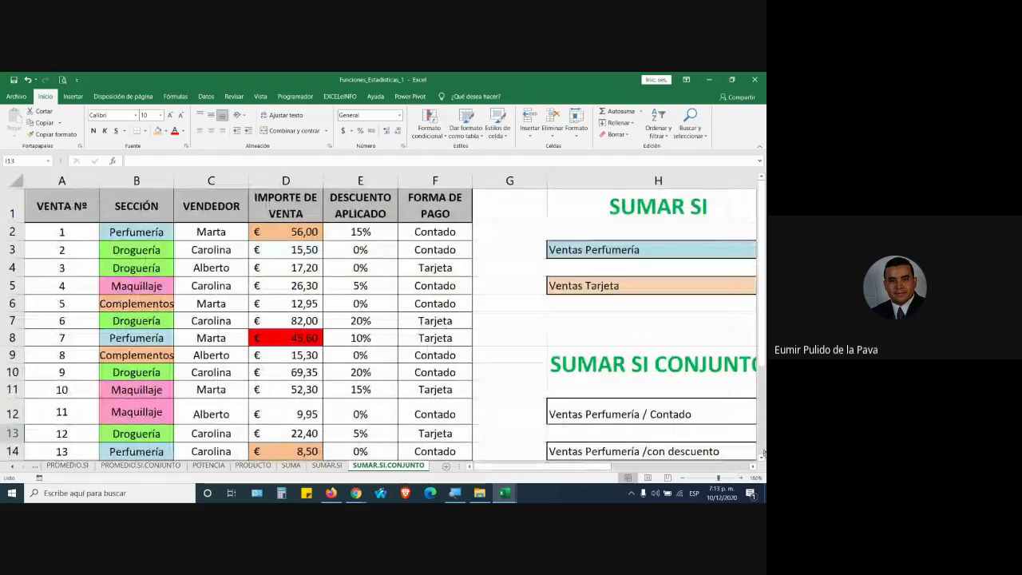
click(742, 478)
click(742, 478)
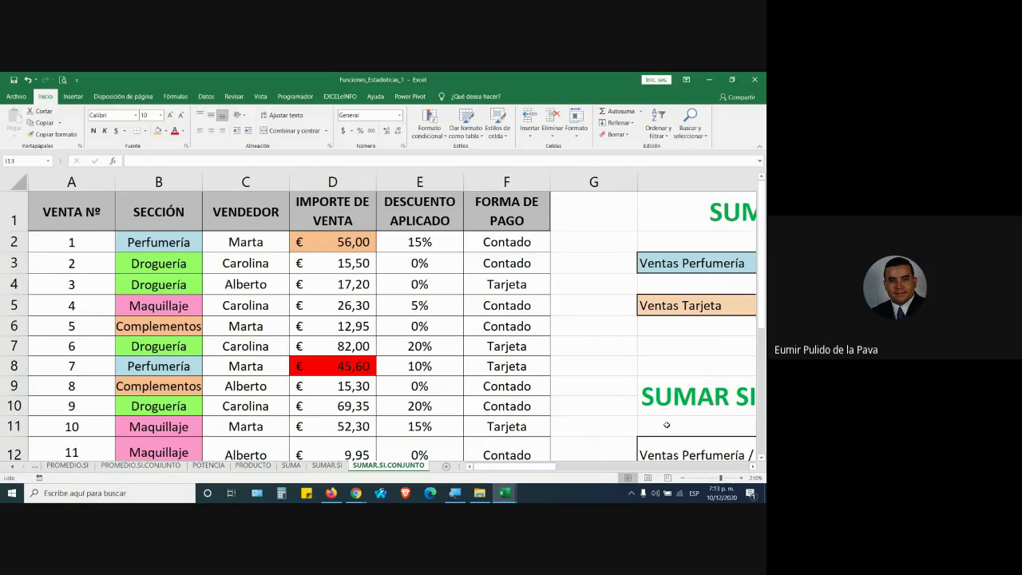
Inspect the Contado entries in F2, F5, F6, F9, F10, F12, F14, F15 and F16
click(549, 247)
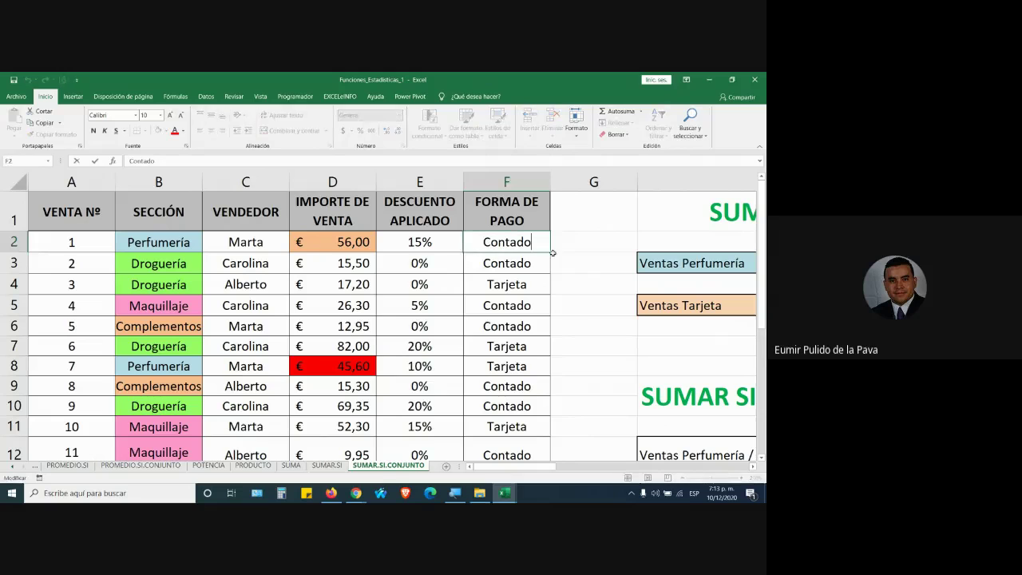
double_click(549, 266)
double_click(534, 301)
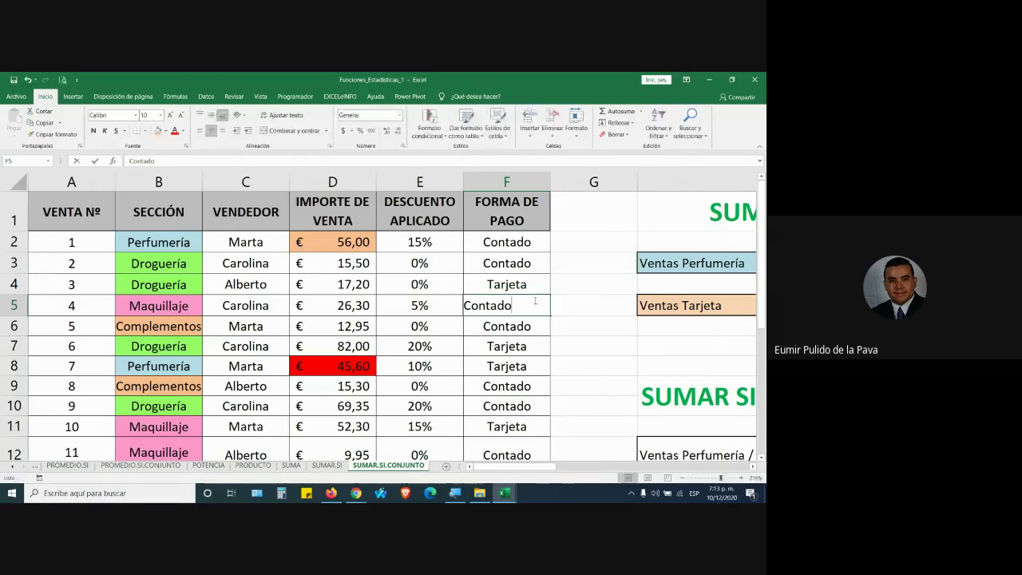
double_click(535, 326)
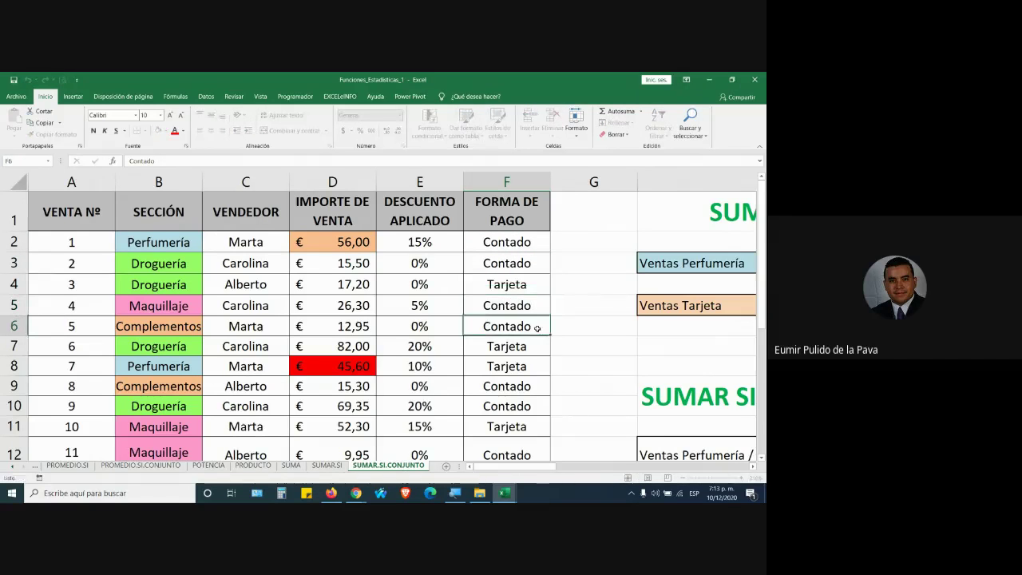
double_click(533, 388)
double_click(538, 409)
scroll(538, 414, down, 1)
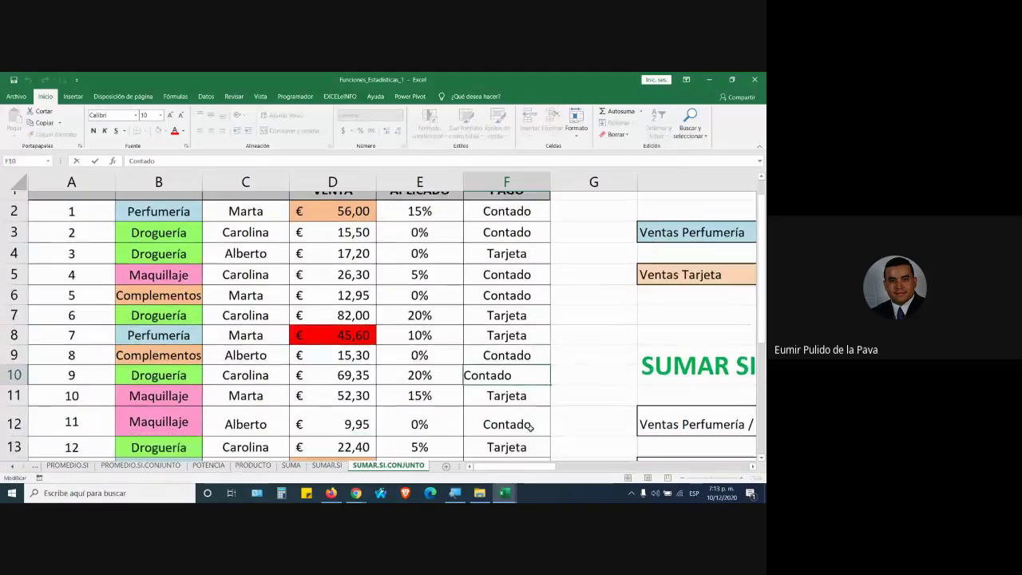
double_click(531, 373)
double_click(530, 413)
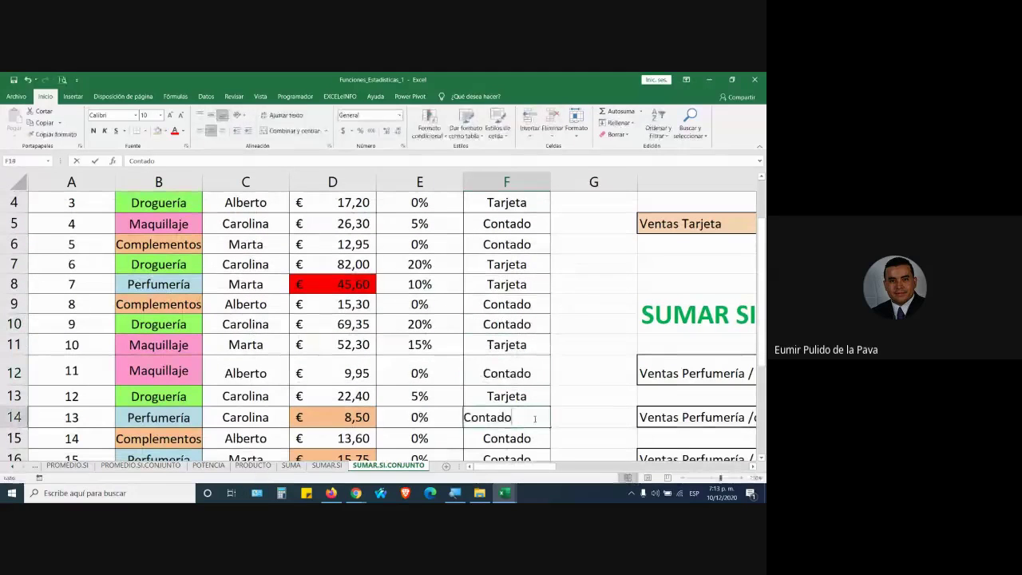
double_click(529, 437)
scroll(540, 417, down, 2)
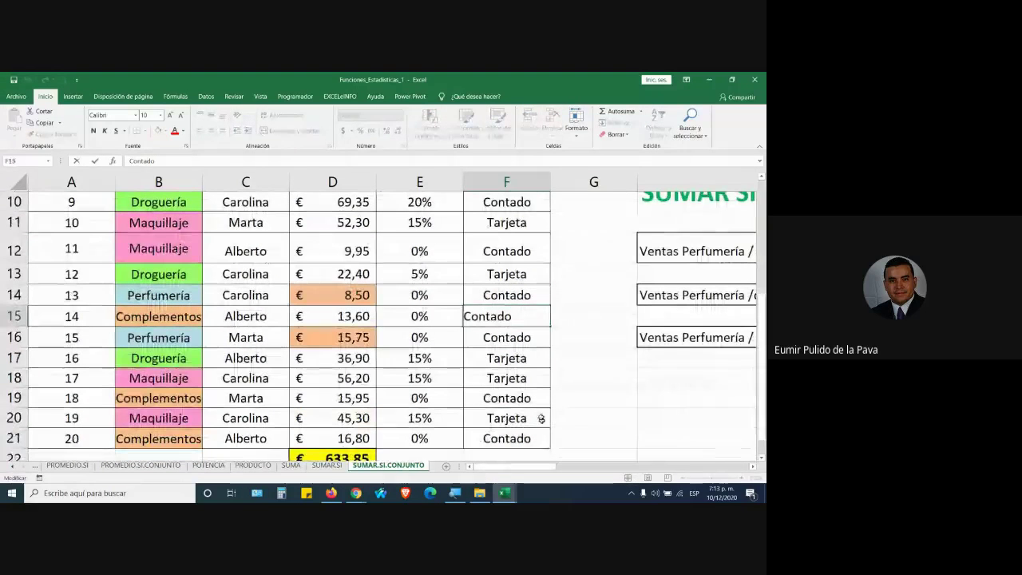
click(538, 338)
double_click(540, 338)
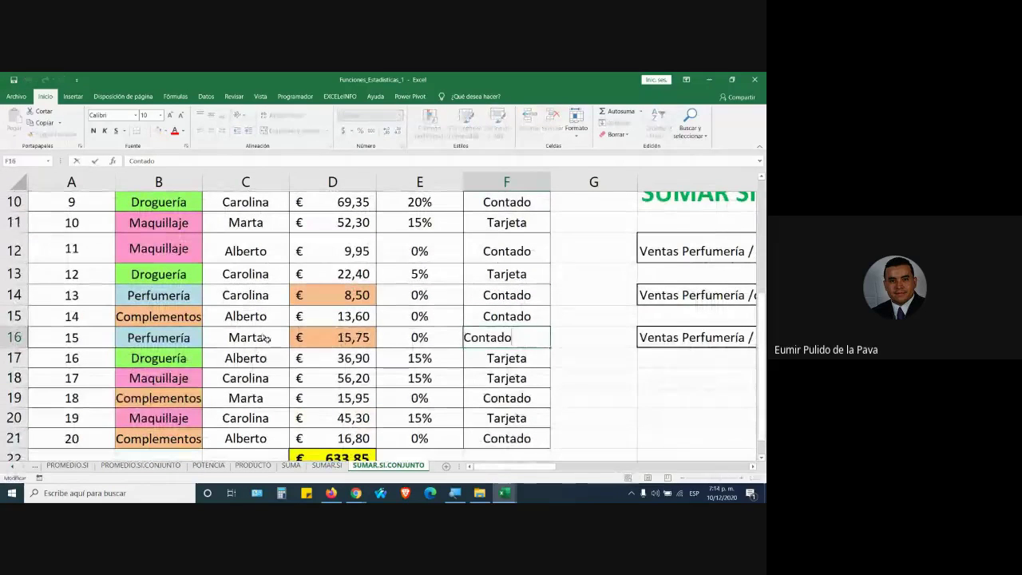
Inspect the Perfumería entries in B14, B8 and B2, then scroll back to column H
click(197, 338)
click(193, 298)
double_click(194, 298)
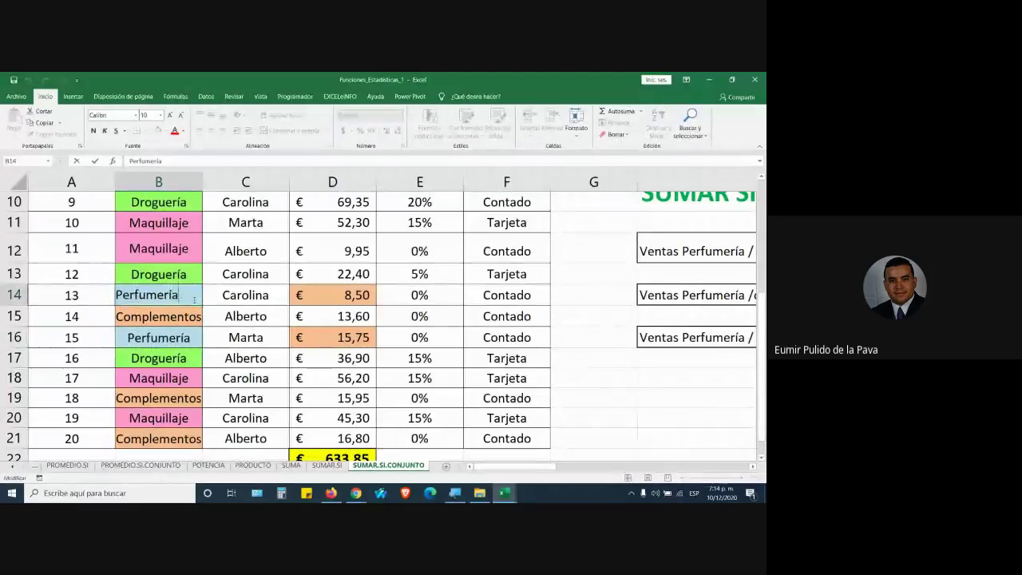
scroll(195, 291, up, 2)
double_click(196, 288)
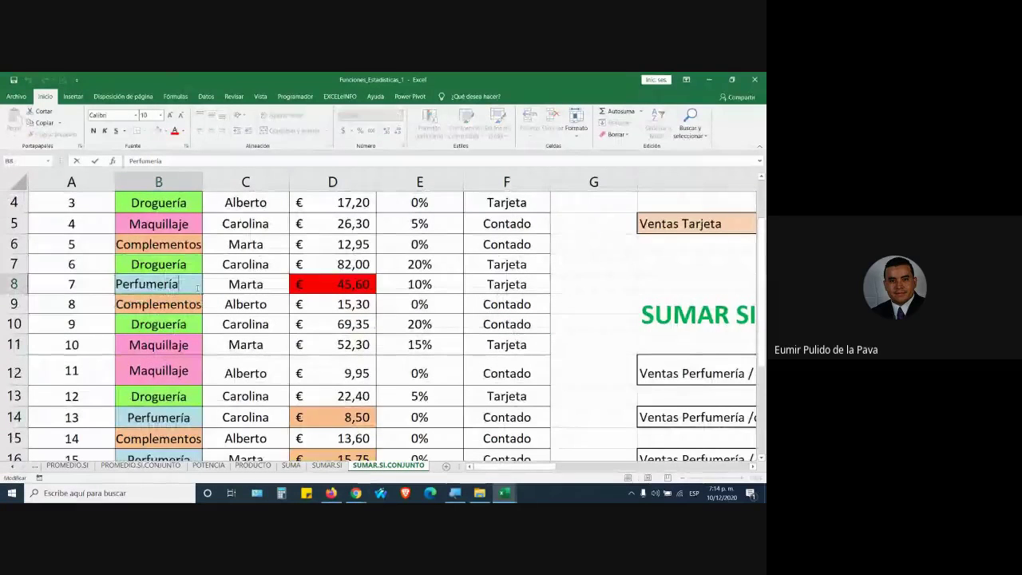
scroll(196, 287, up, 1)
double_click(197, 248)
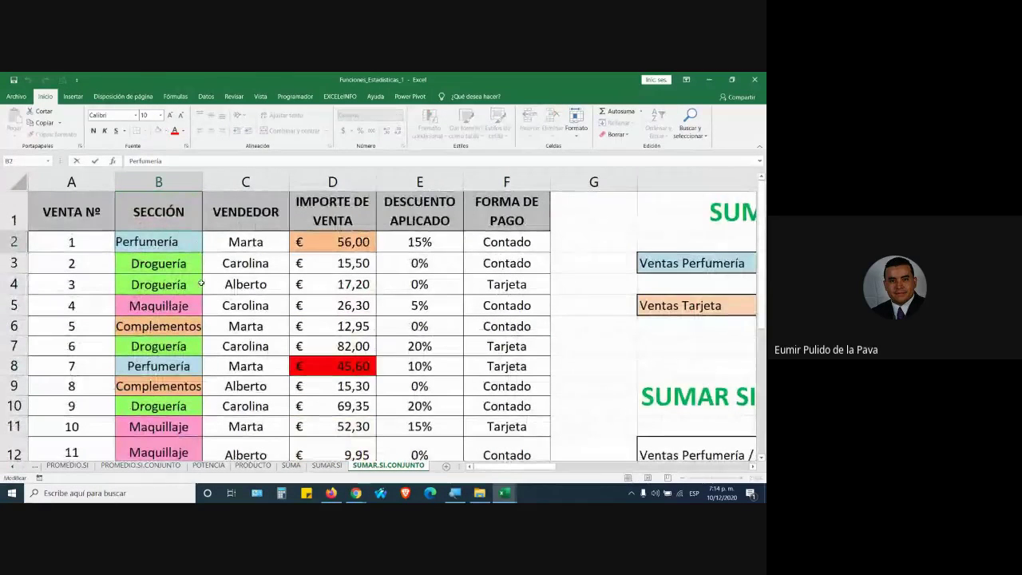
key(Return)
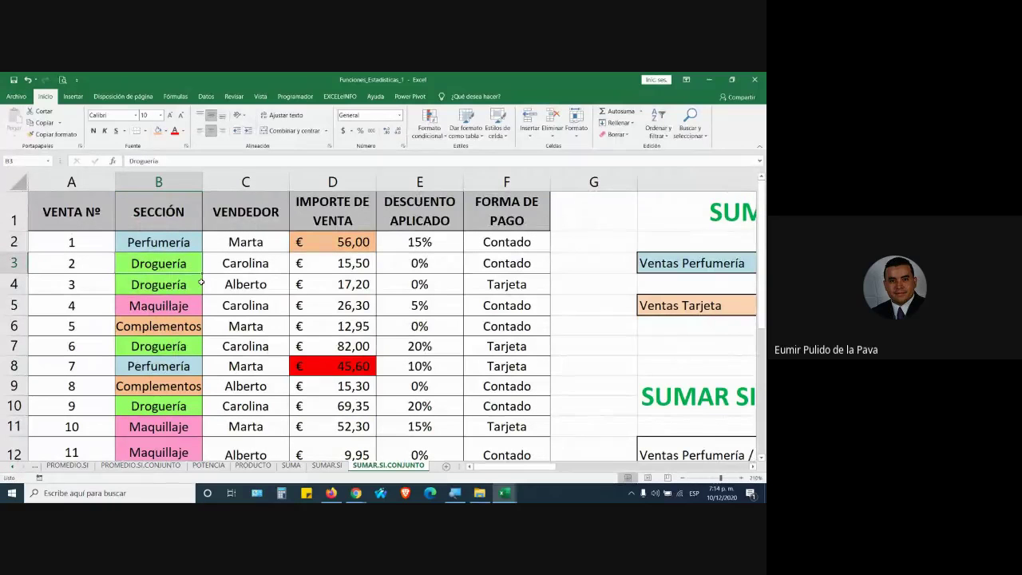
drag(533, 467, 714, 476)
scroll(612, 383, down, 1)
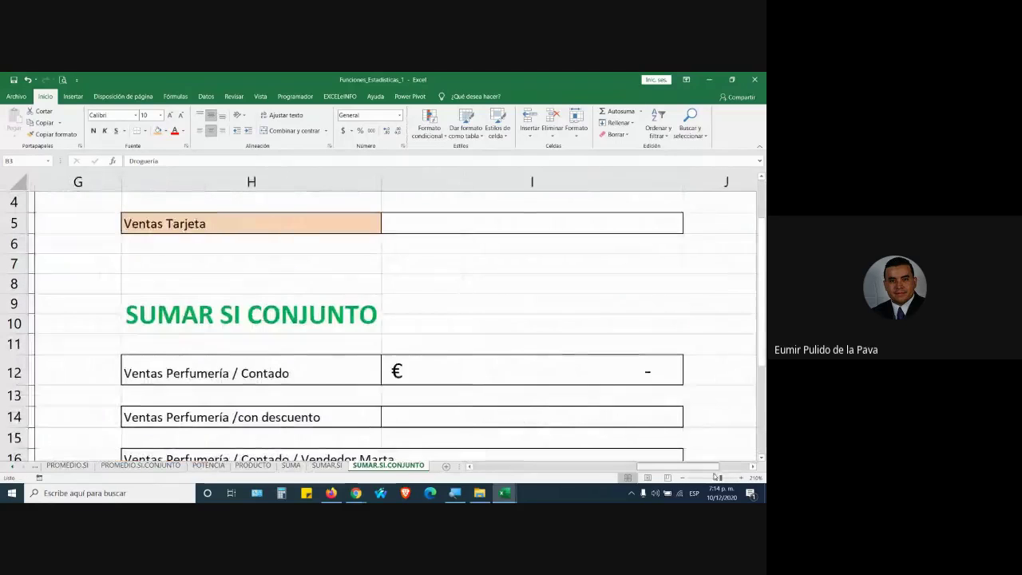
Bracket the B2:B21 range in I12's formula as [B2:B21] and commit it, triggering the syntax warning
double_click(484, 373)
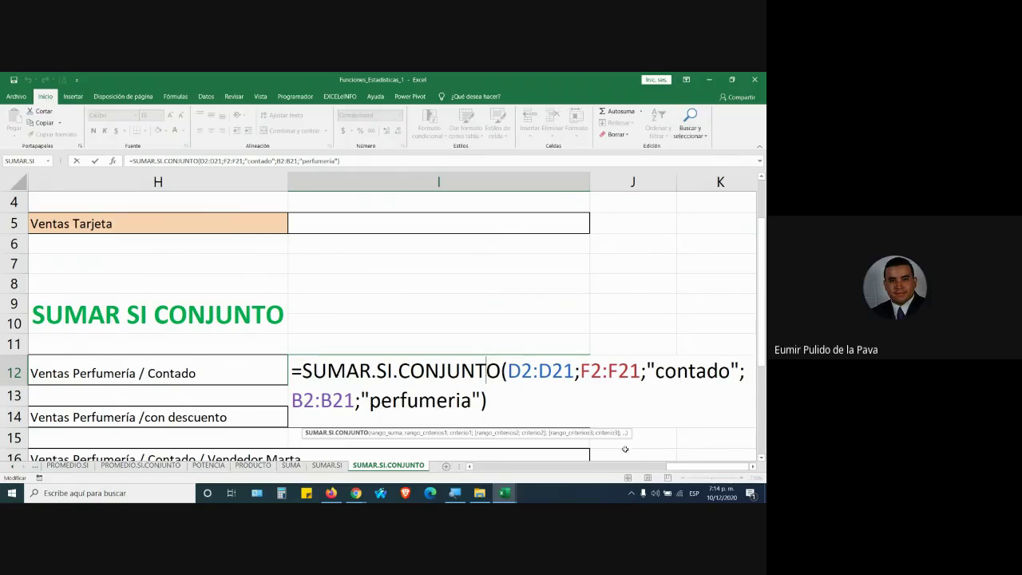
click(590, 371)
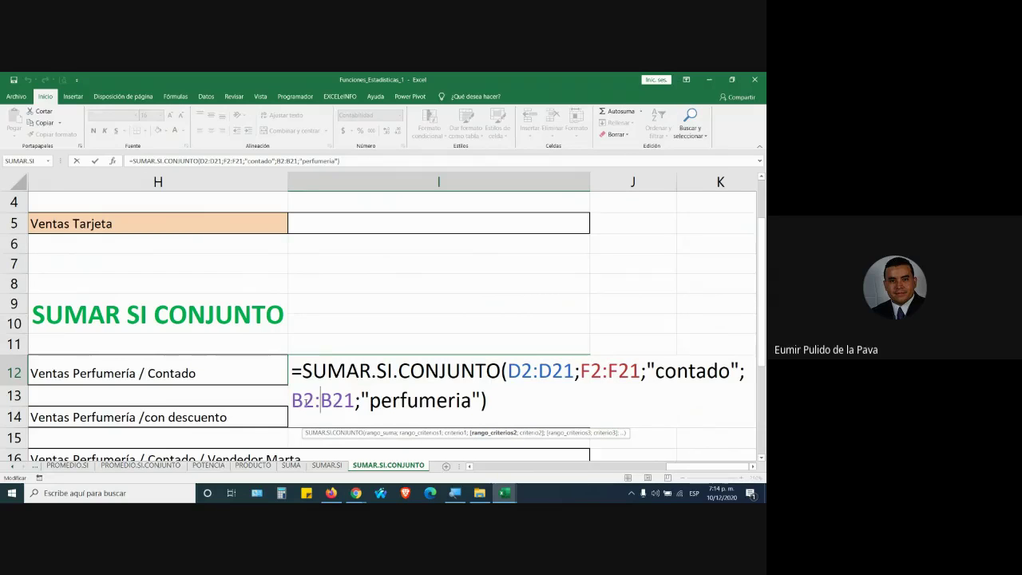
key(Left)
key(Left)
key(Left)
text([)
key(Right)
key(Right)
key(Right)
key(Right)
key(Right)
key(Right)
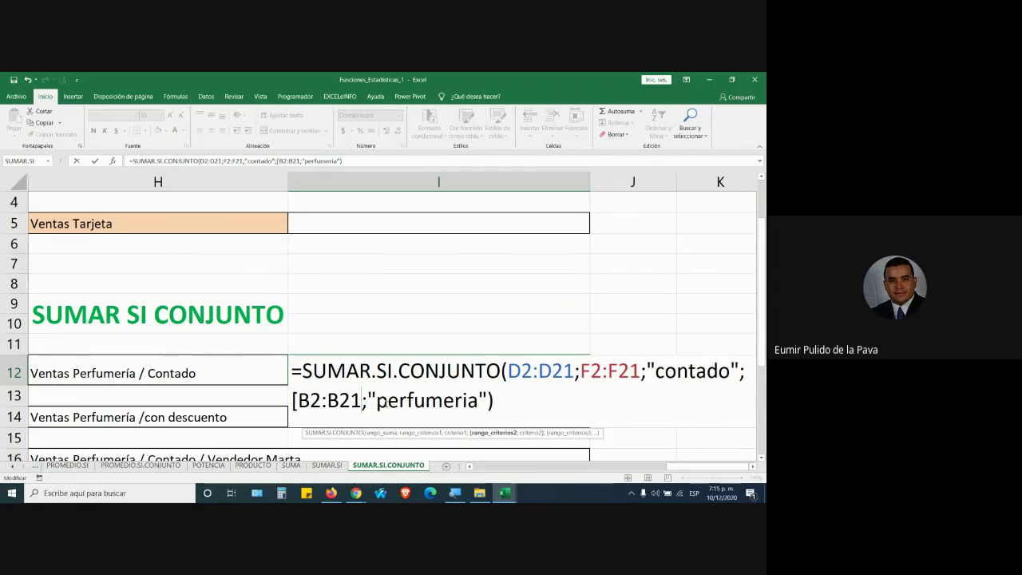
text(])
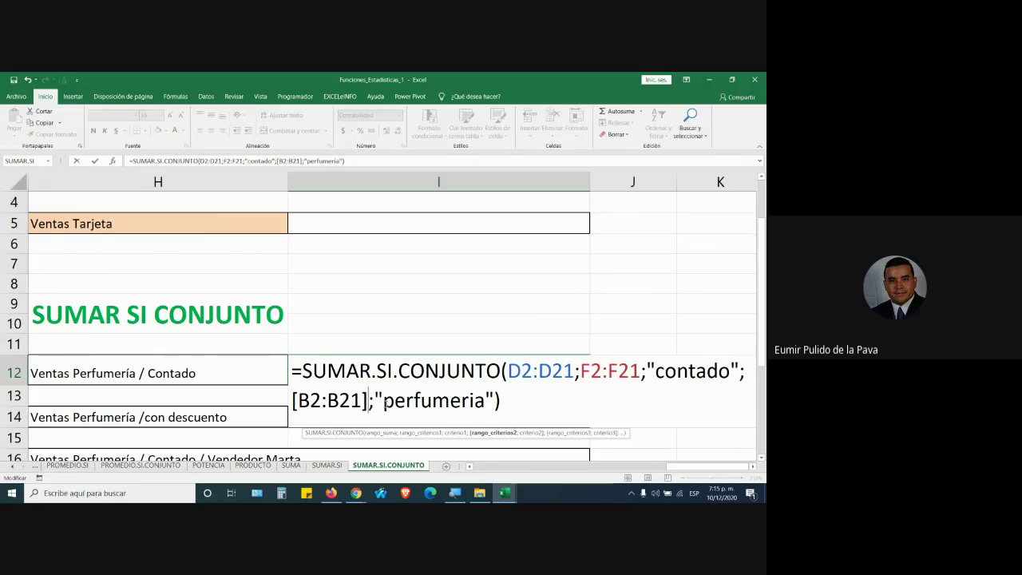
key(Return)
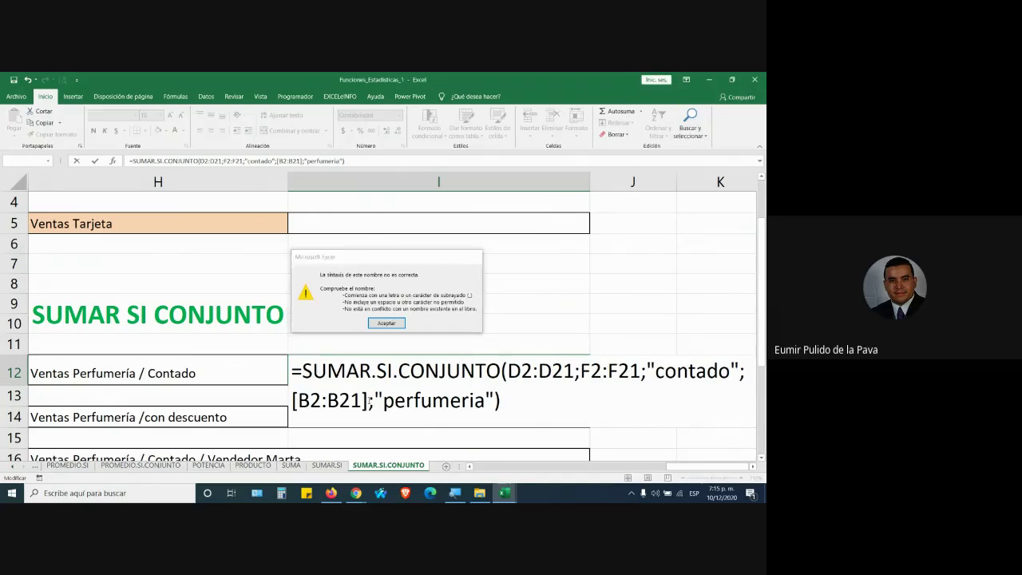
key(Return)
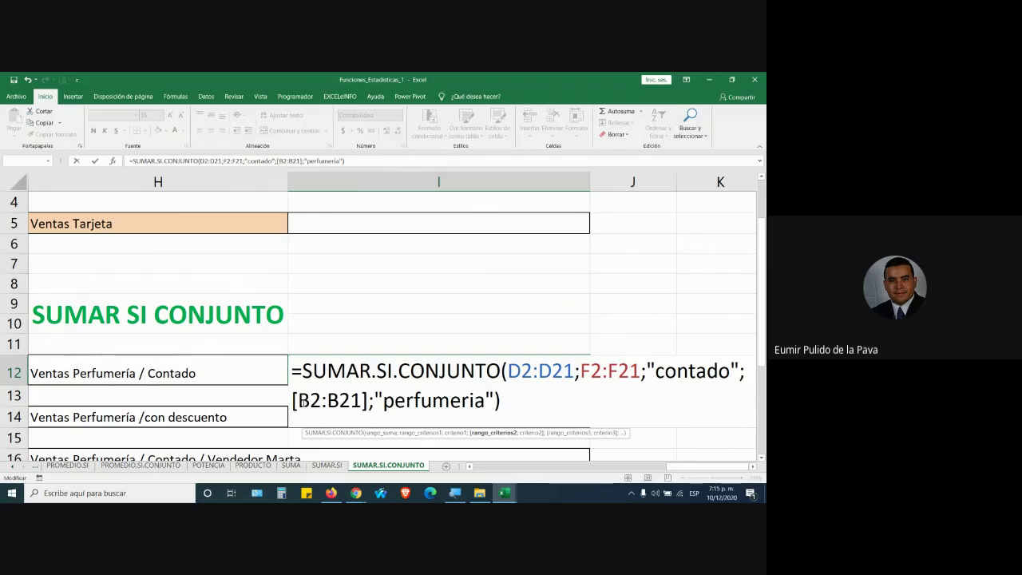
click(303, 401)
key(BackSpace)
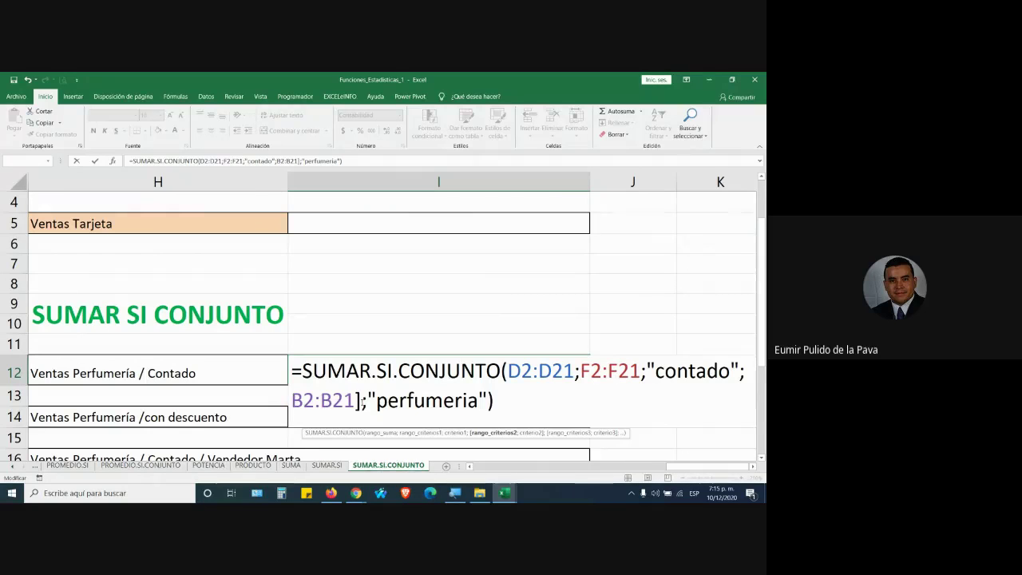
click(366, 401)
key(BackSpace)
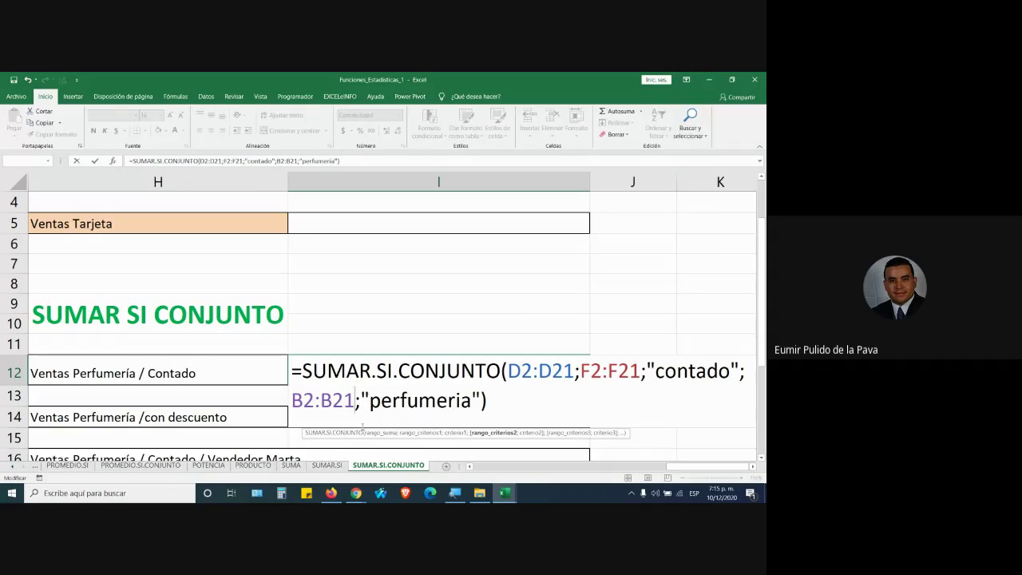
mouse_move(356, 493)
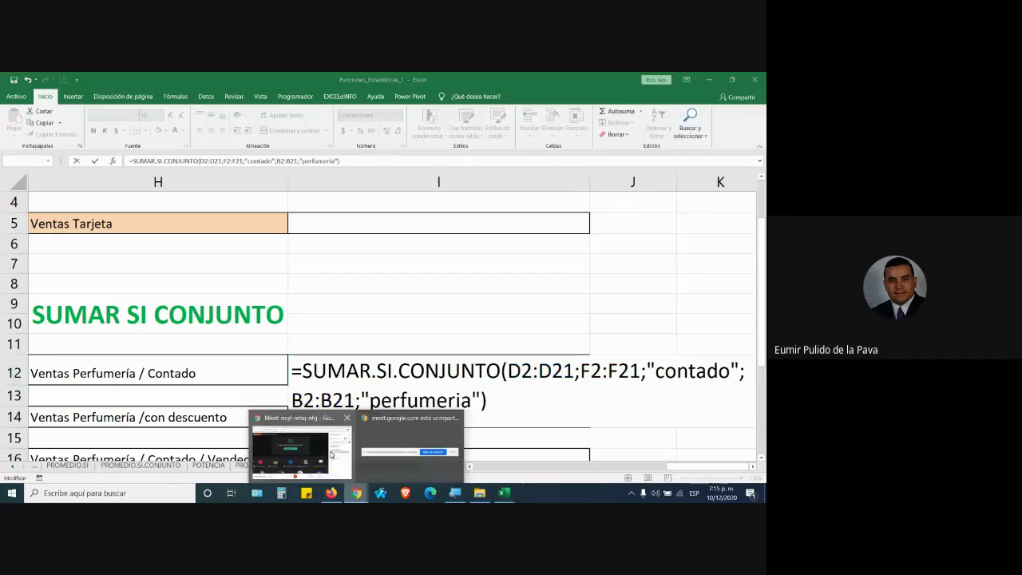
click(337, 457)
mouse_move(504, 493)
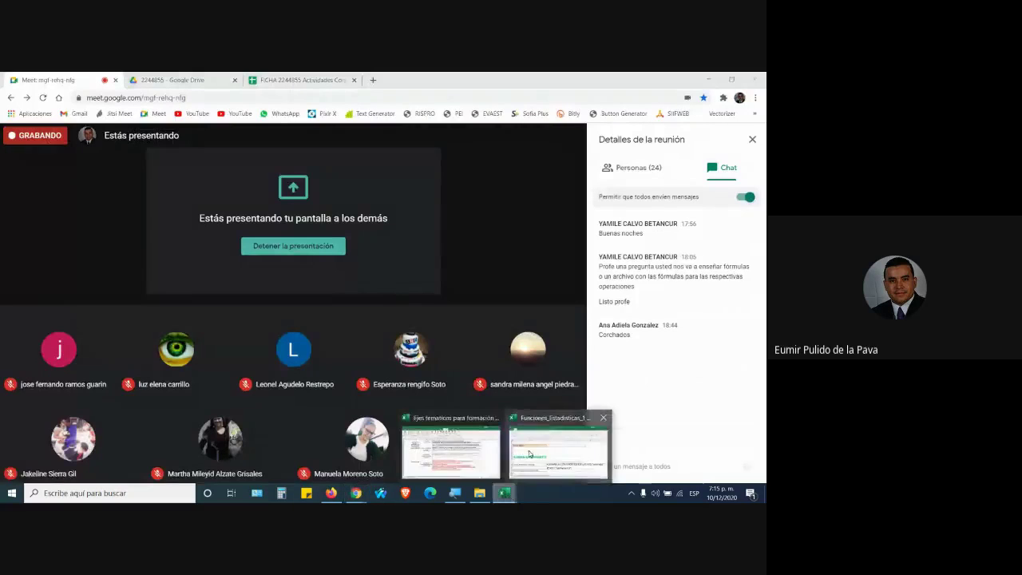
click(528, 451)
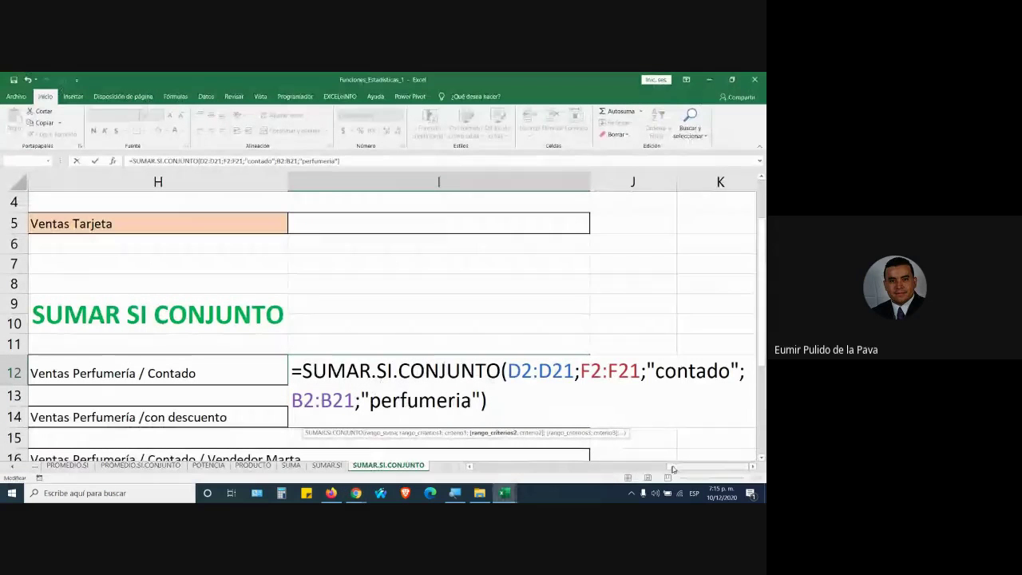
click(456, 400)
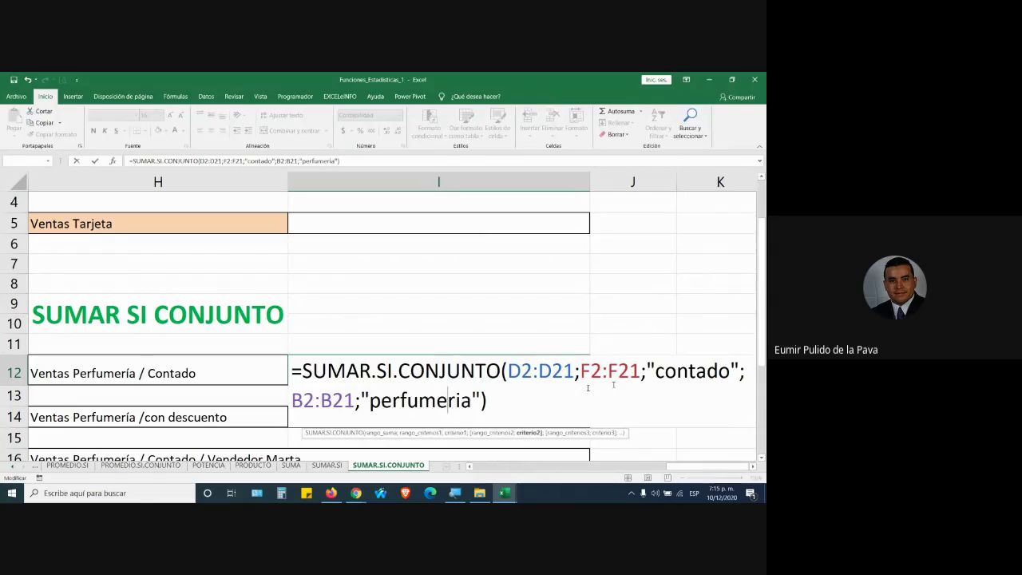
Scroll the sheet and highlight the contado and perfumeria criteria in the formula
drag(669, 466, 480, 478)
scroll(439, 407, up, 1)
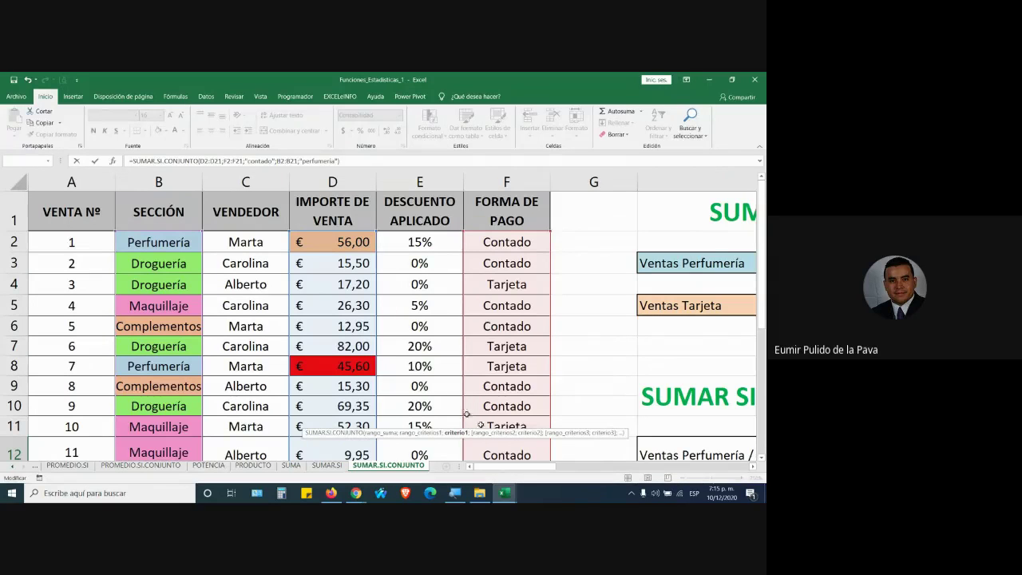
drag(535, 471, 717, 426)
scroll(718, 426, down, 1)
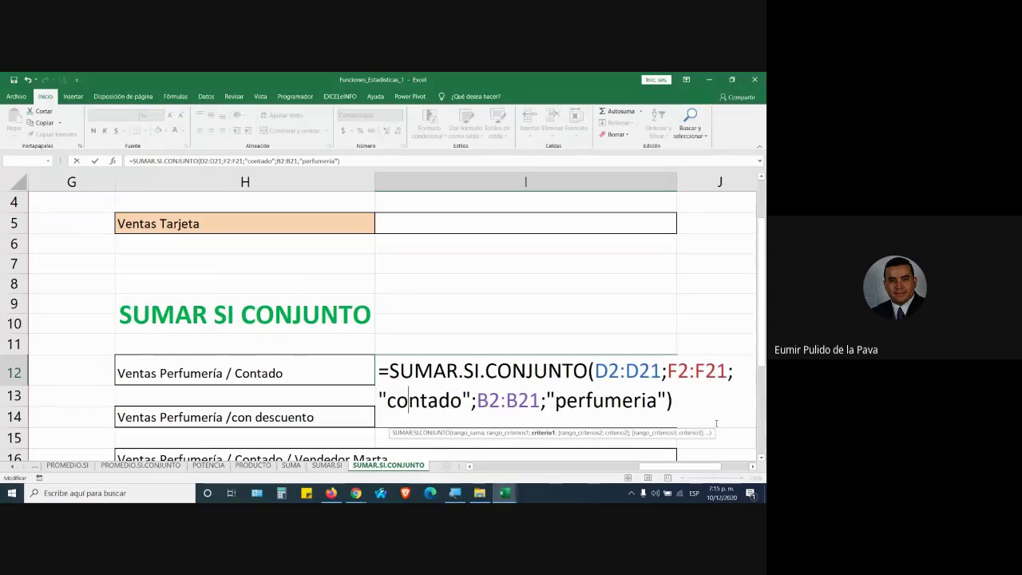
drag(386, 402, 462, 401)
drag(554, 402, 657, 403)
drag(648, 467, 551, 467)
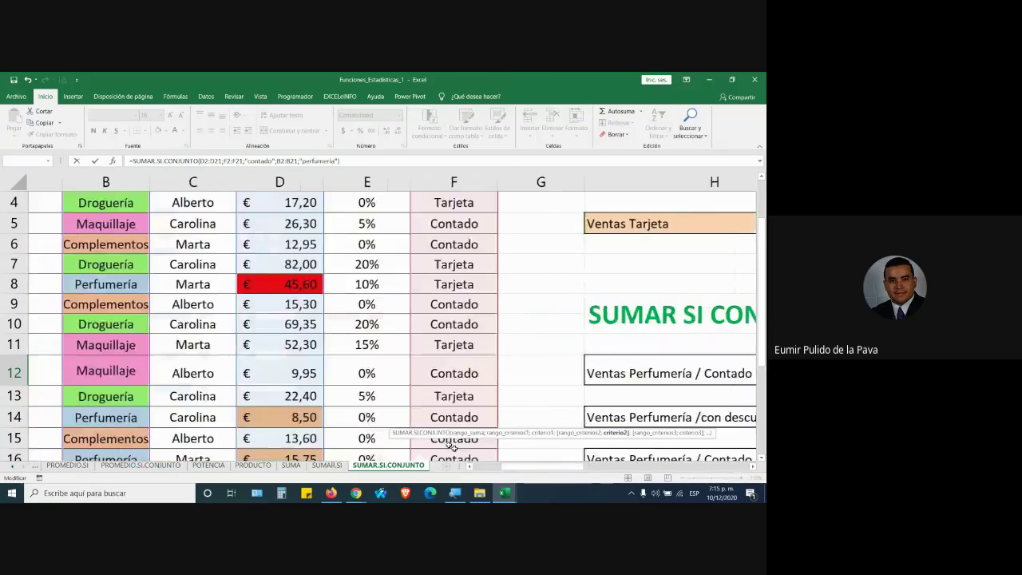
scroll(551, 467, up, 1)
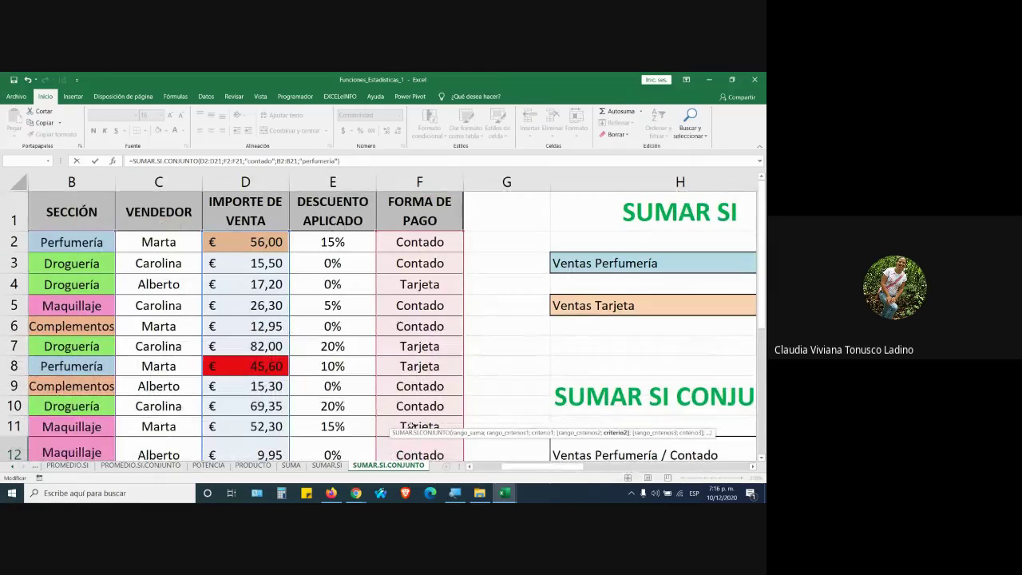
drag(548, 467, 655, 467)
scroll(694, 420, down, 2)
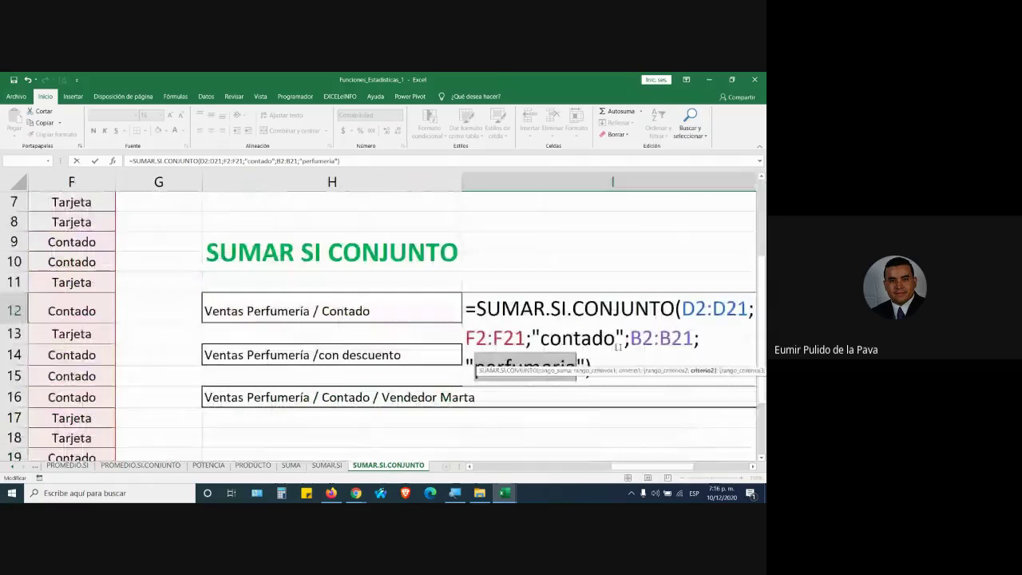
drag(532, 337, 625, 337)
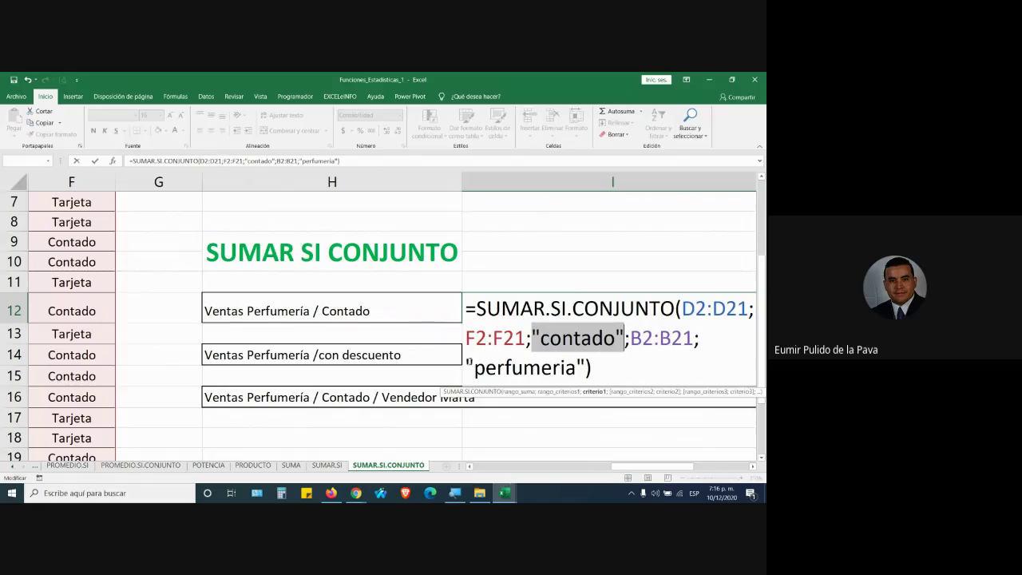
drag(467, 365, 591, 367)
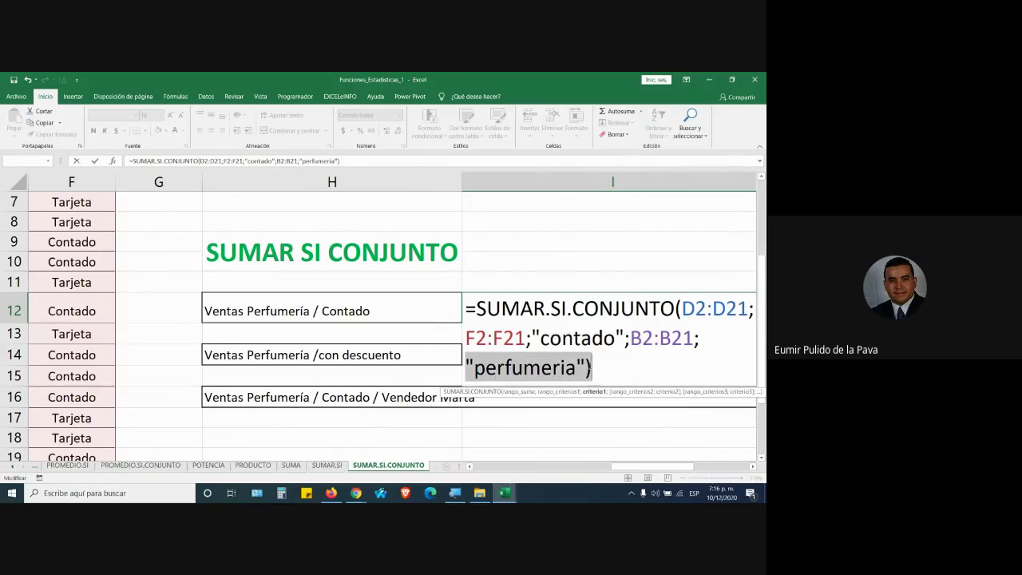
Delete the closing quote after contado, commit to see the error, then restore the quote
click(622, 337)
key(BackSpace)
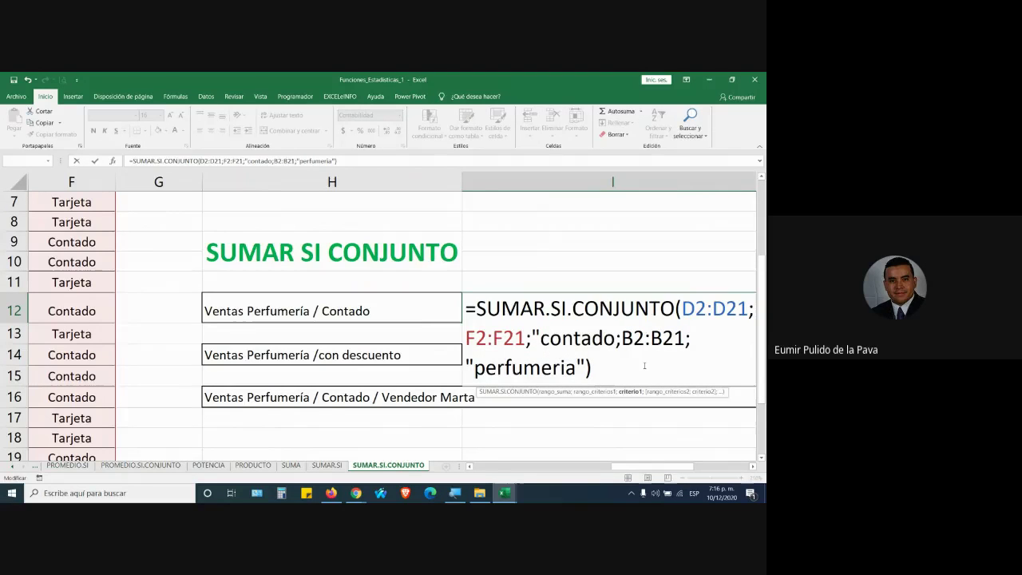
key(Return)
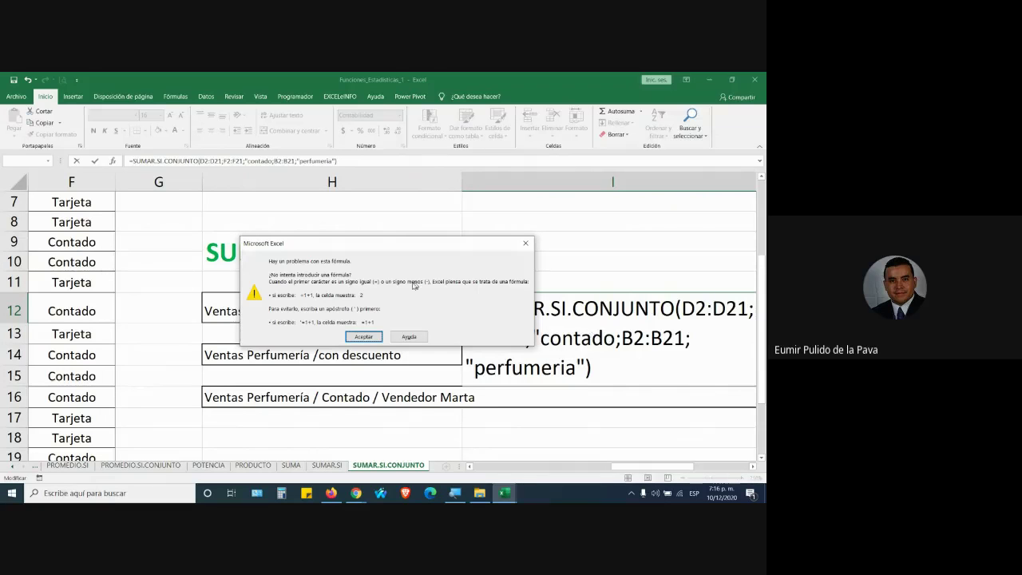
click(369, 336)
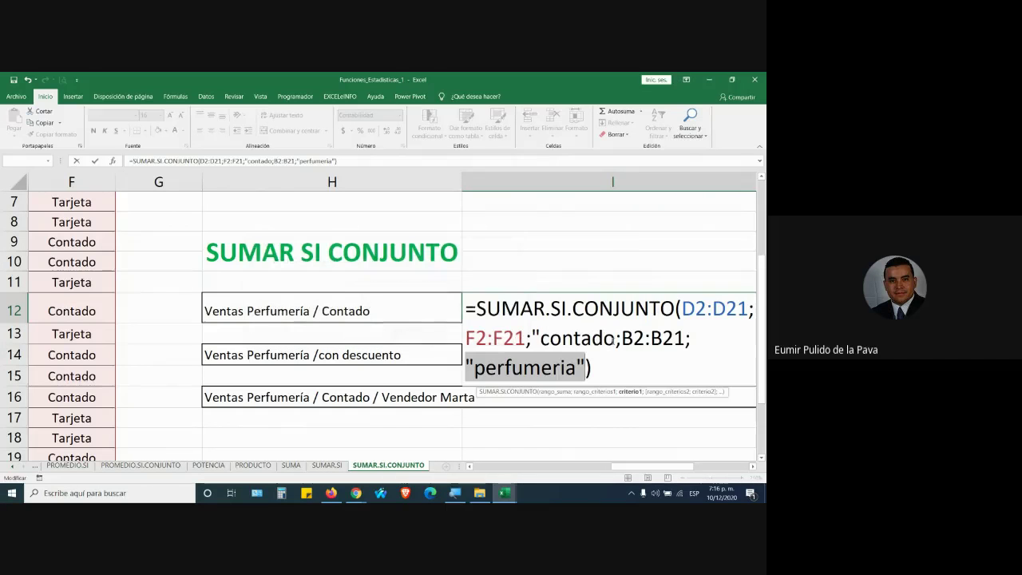
click(612, 338)
text(")
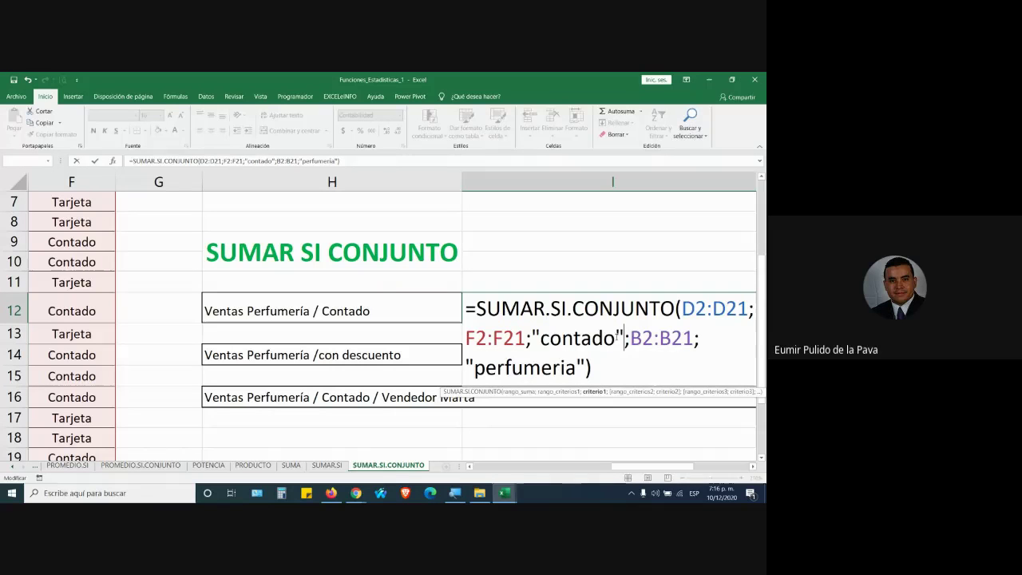
Switch over to the Google Meet call window
drag(627, 469, 491, 467)
scroll(455, 429, up, 2)
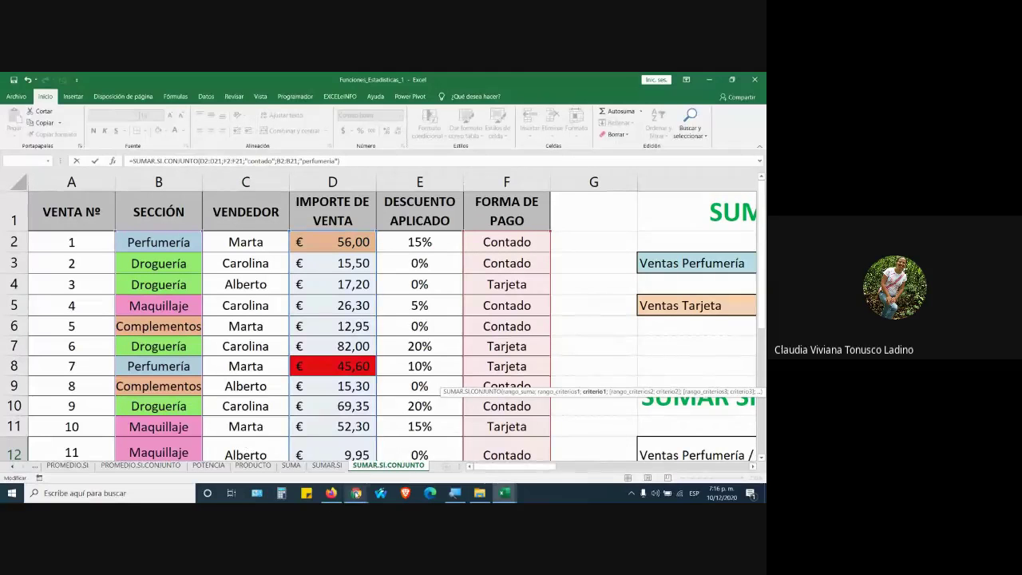
mouse_move(355, 492)
click(325, 469)
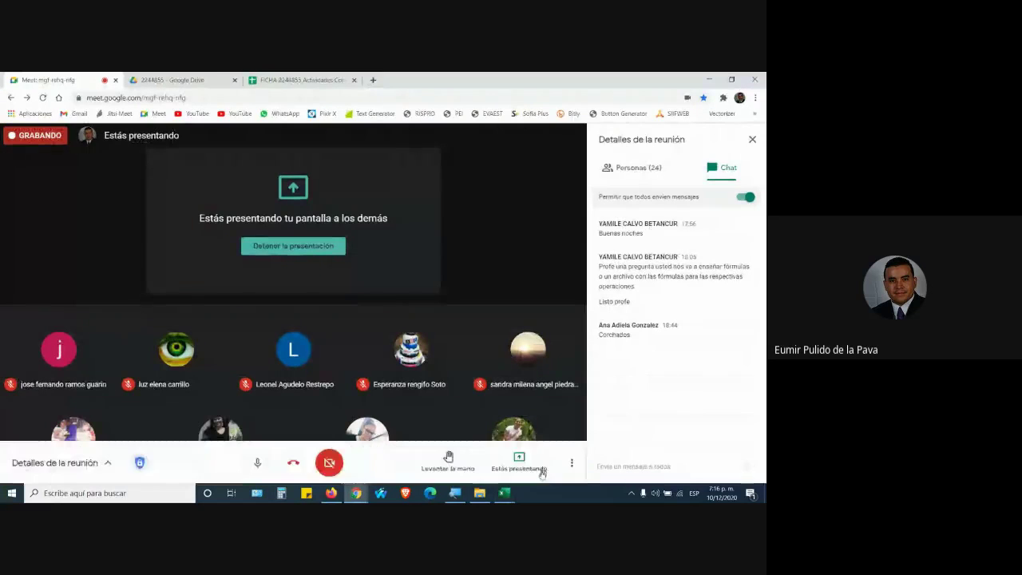
Bring the Funciones_Estadisticas_1 workbook back from its Excel taskbar preview
mouse_move(504, 491)
click(527, 468)
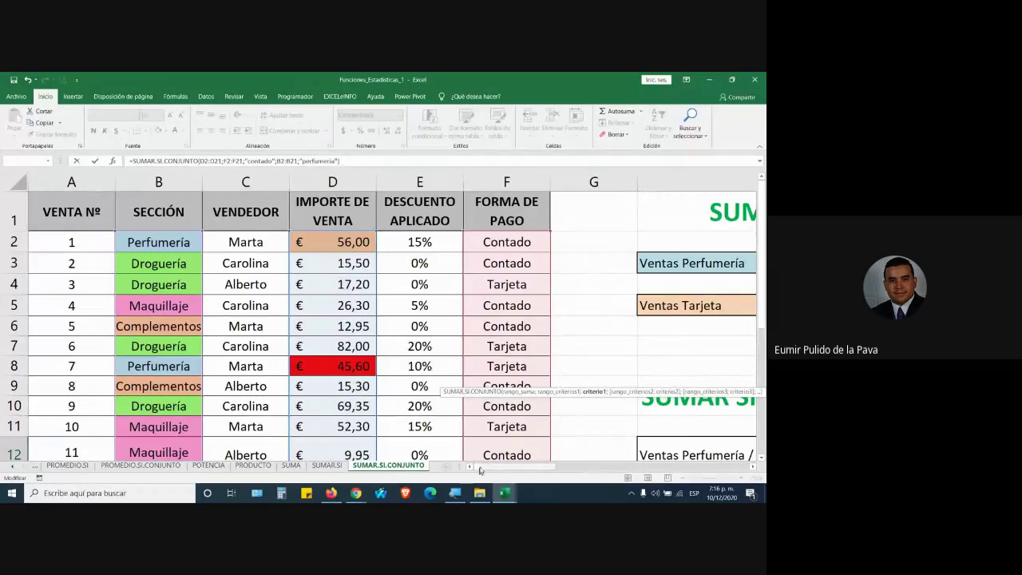
Change 'perfumeria' to 'perfumería' in I12's criterion so the sum returns € 80,25
drag(495, 466, 650, 471)
scroll(622, 359, down, 2)
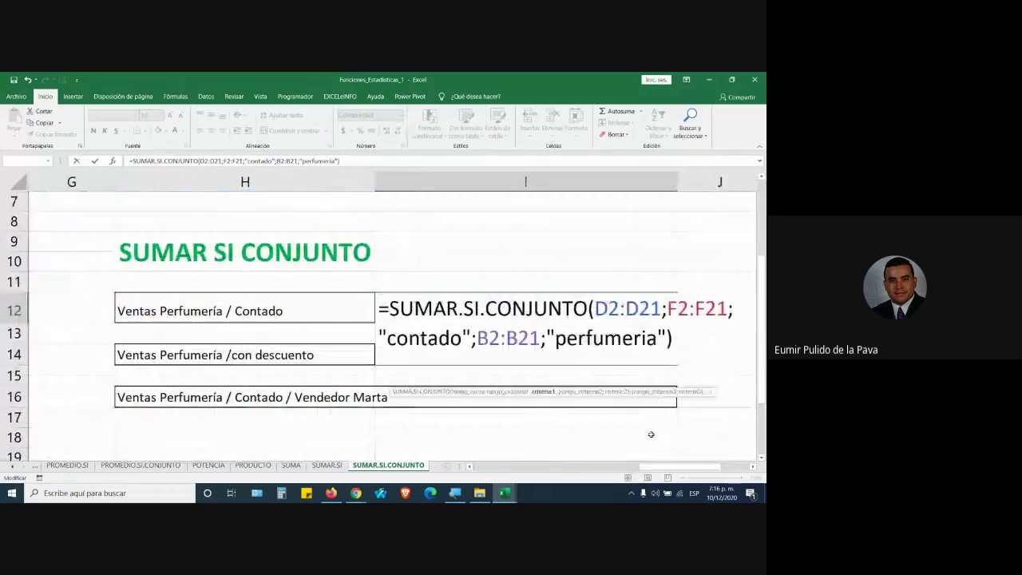
click(644, 340)
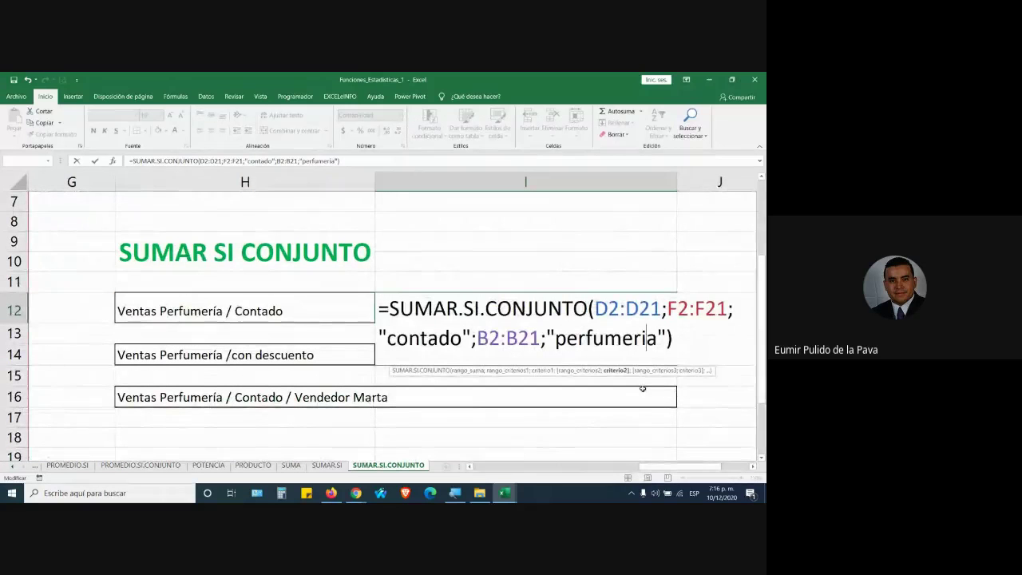
drag(710, 466, 551, 473)
scroll(67, 261, up, 2)
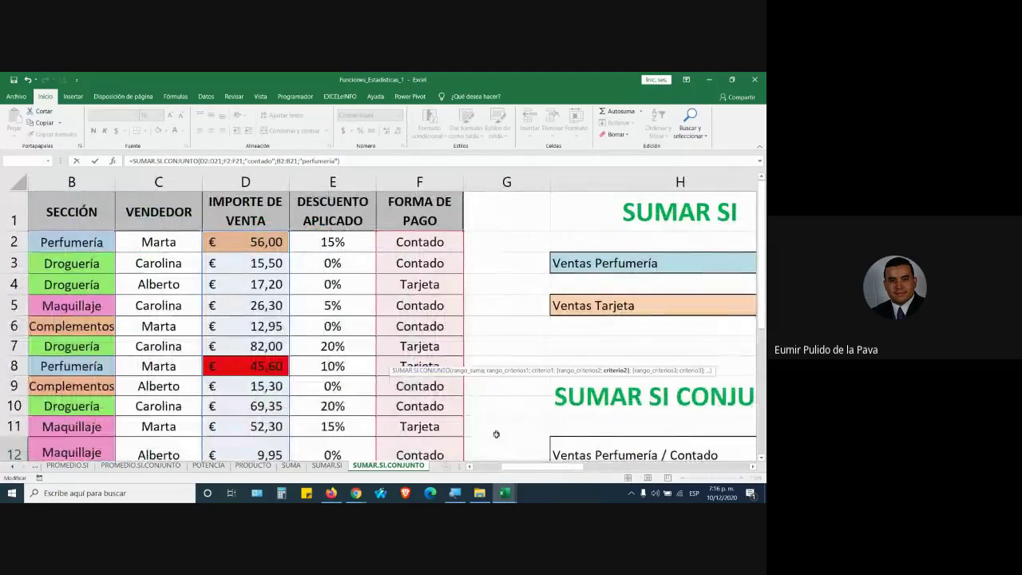
drag(523, 470, 670, 471)
scroll(670, 383, down, 2)
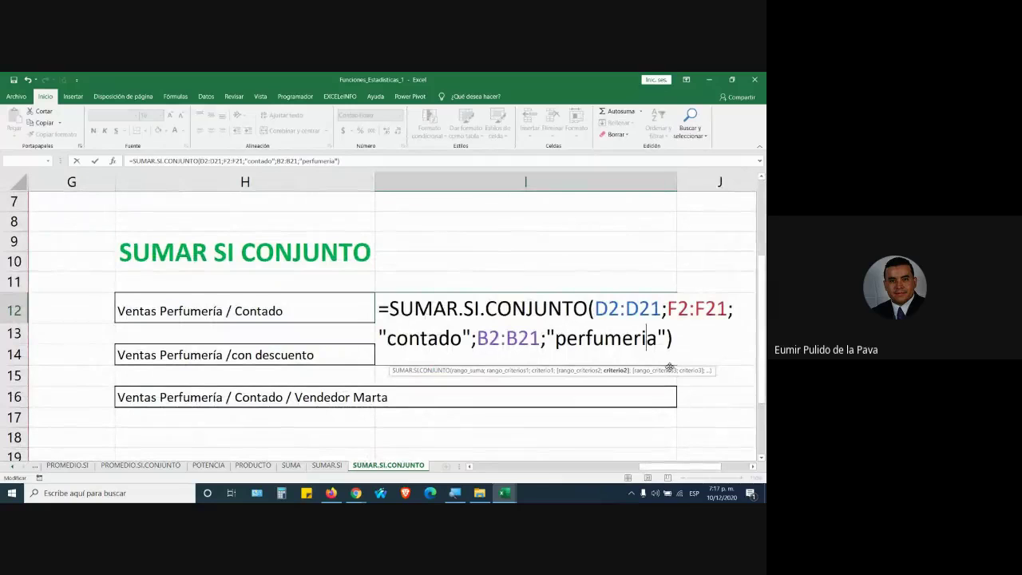
key(BackSpace)
text(í)
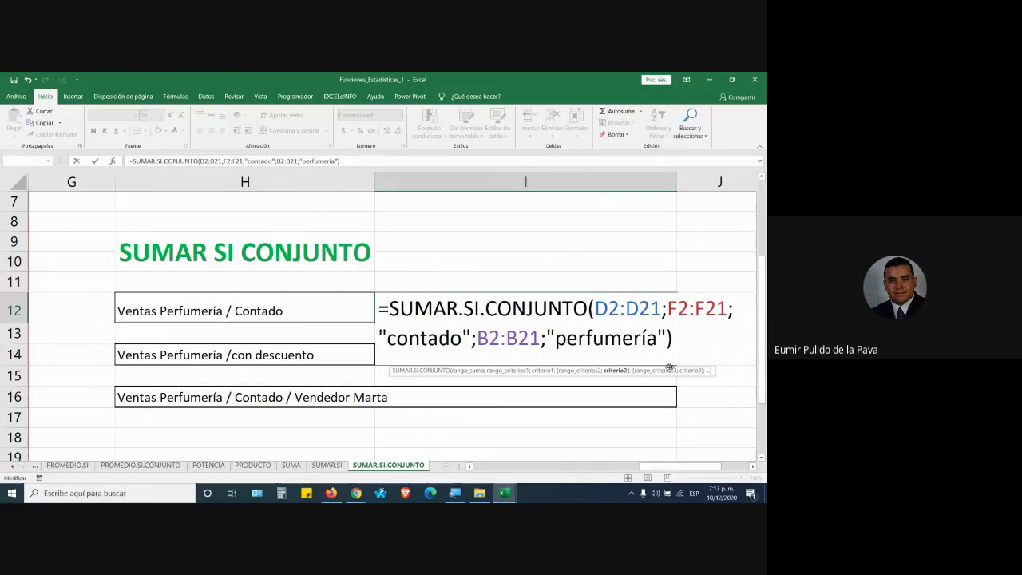
key(Return)
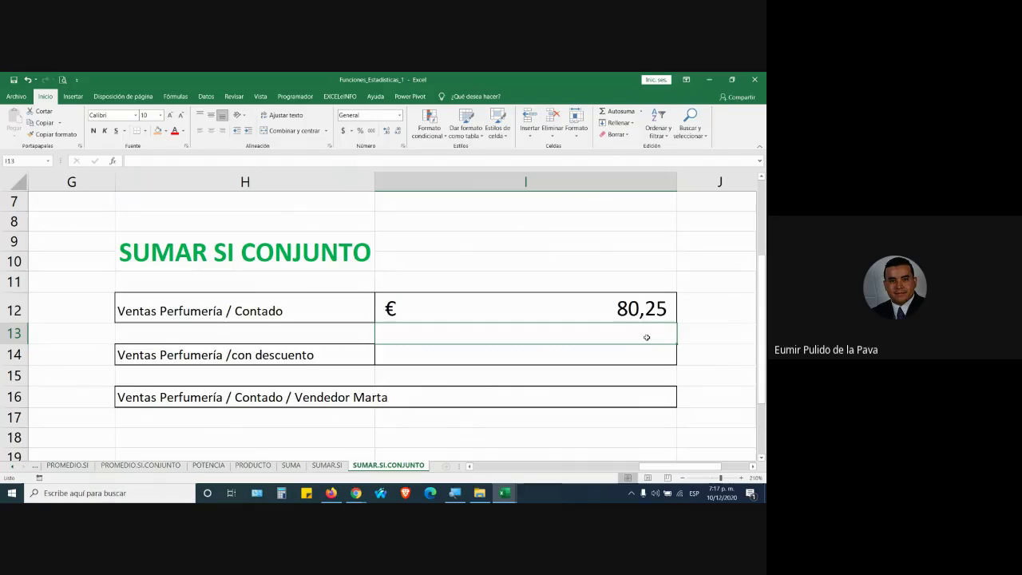
Open I12's formula and start recasing the criterion with a capital 'P'
click(642, 317)
double_click(642, 317)
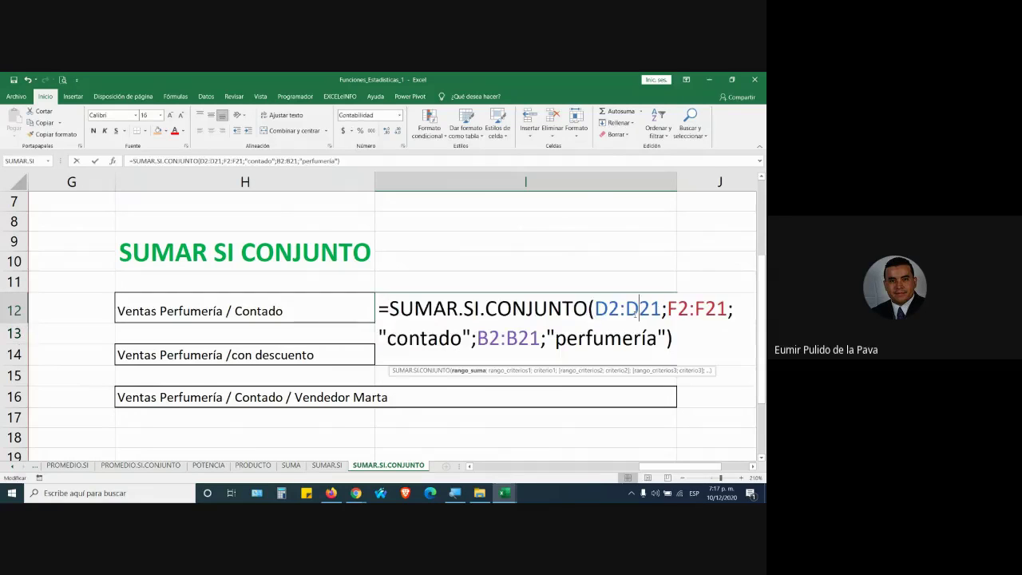
click(643, 338)
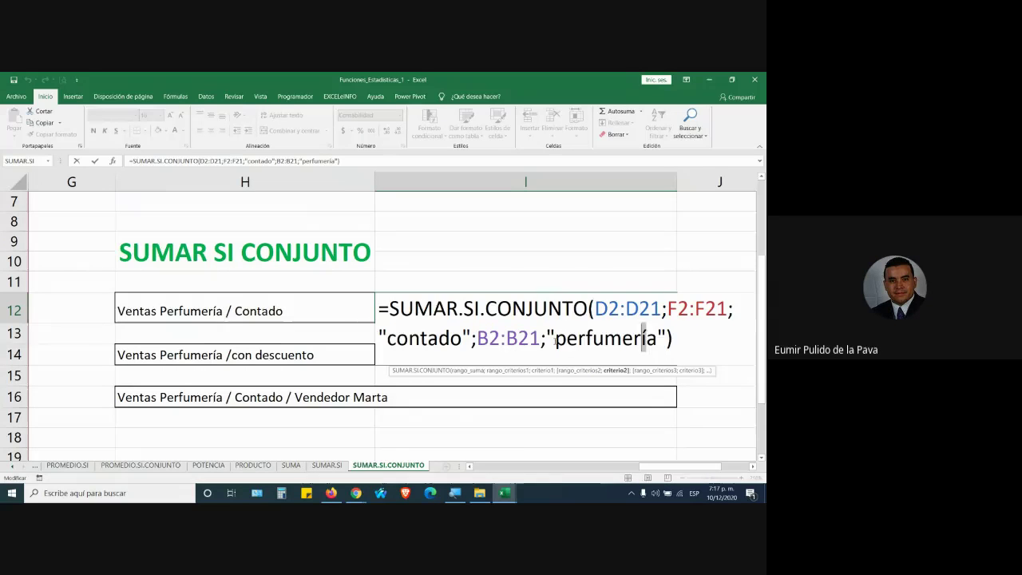
click(556, 339)
text(P)
key(Right)
key(Delete)
Finish recasing the criterion to 'PeRfuMeRía' and commit, keeping the total at € 80,25
key(Caps_Lock)
text(R)
key(Right)
key(Right)
key(Delete)
text(M)
key(Right)
key(Right)
key(BackSpace)
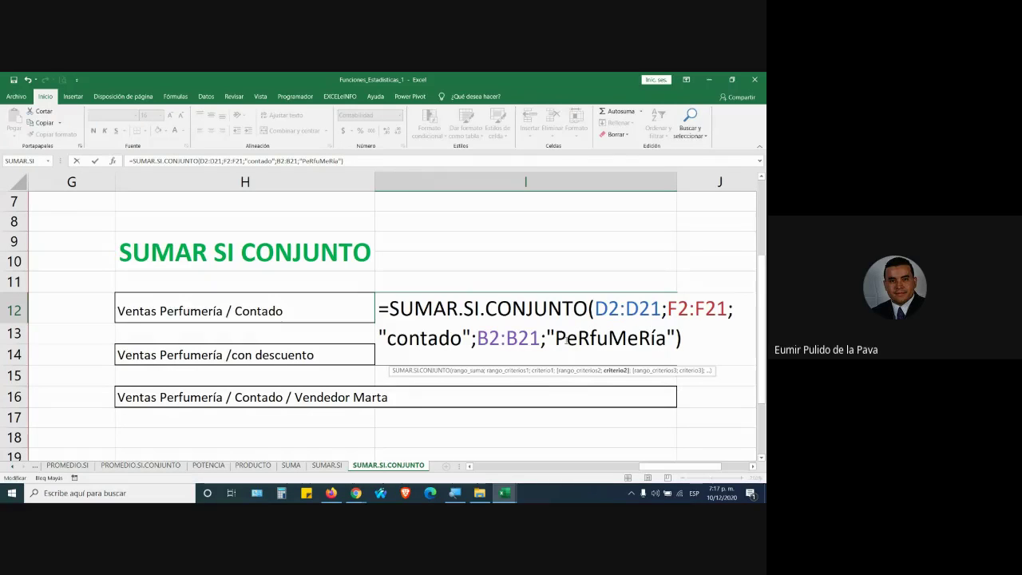
mouse_move(664, 466)
mouse_down()
mouse_move(483, 468)
mouse_move(677, 471)
mouse_up()
key(Return)
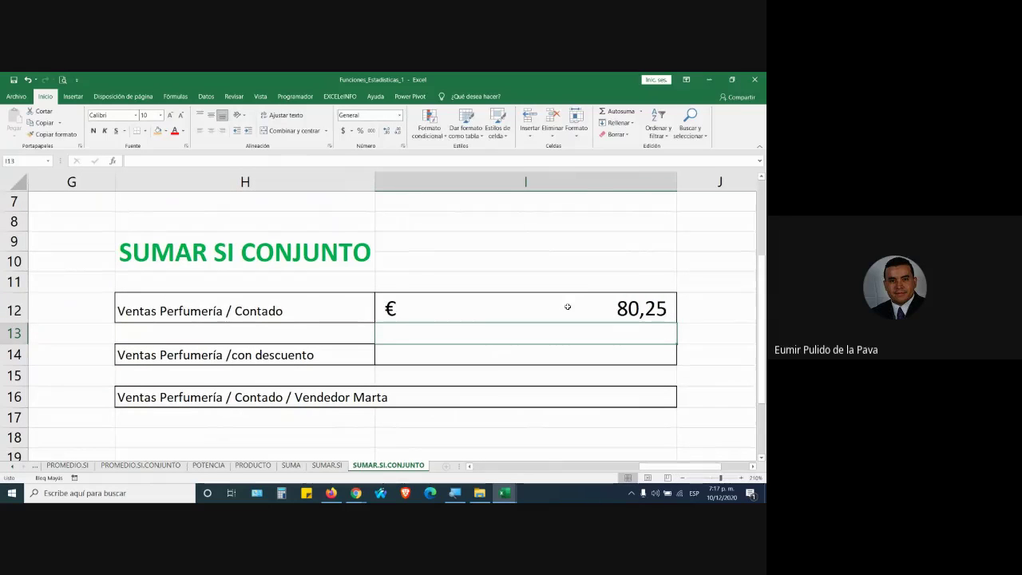
double_click(632, 303)
click(652, 338)
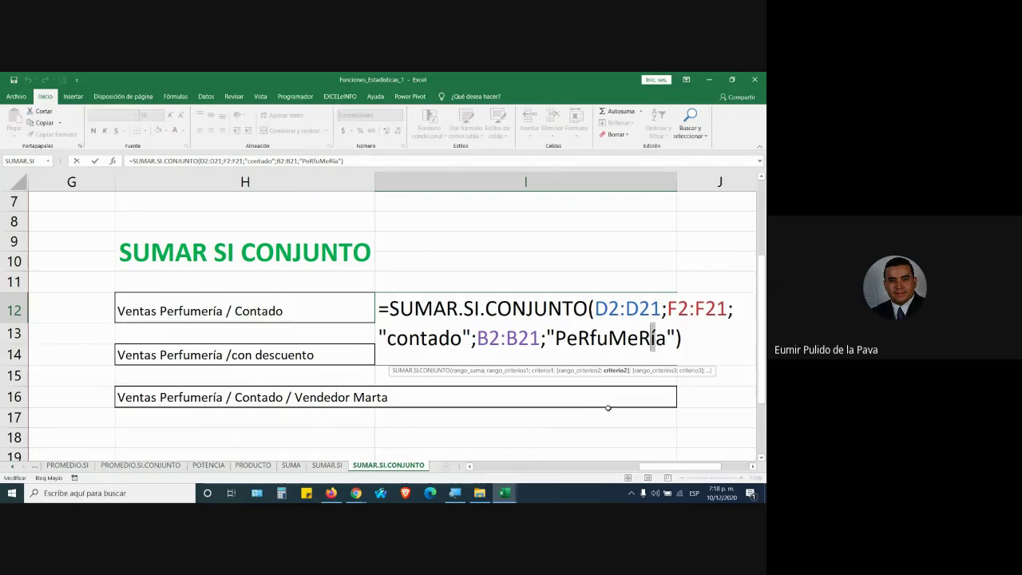
drag(665, 466, 495, 468)
scroll(228, 372, up, 1)
scroll(227, 372, up, 1)
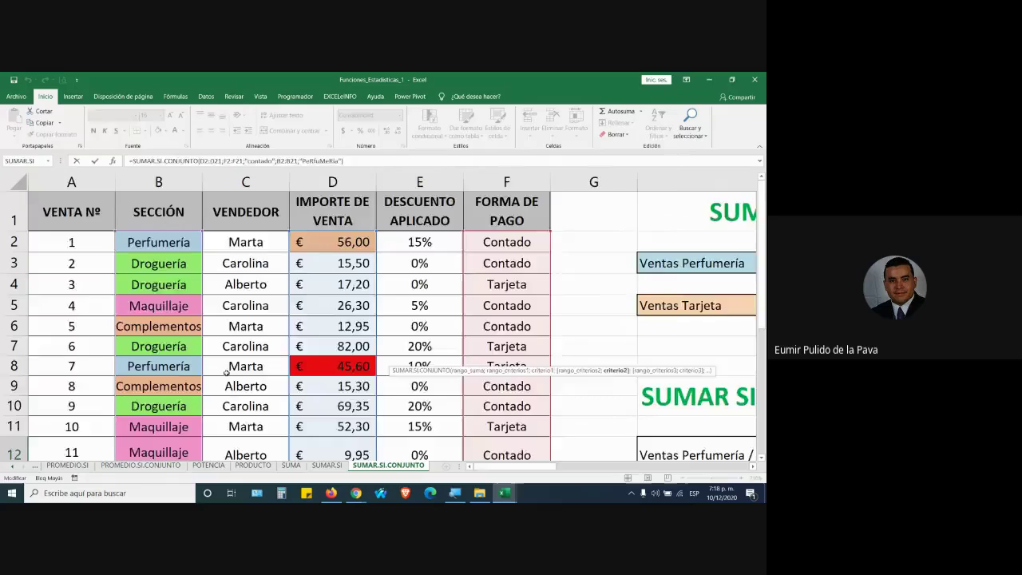
key(Return)
drag(663, 467, 461, 466)
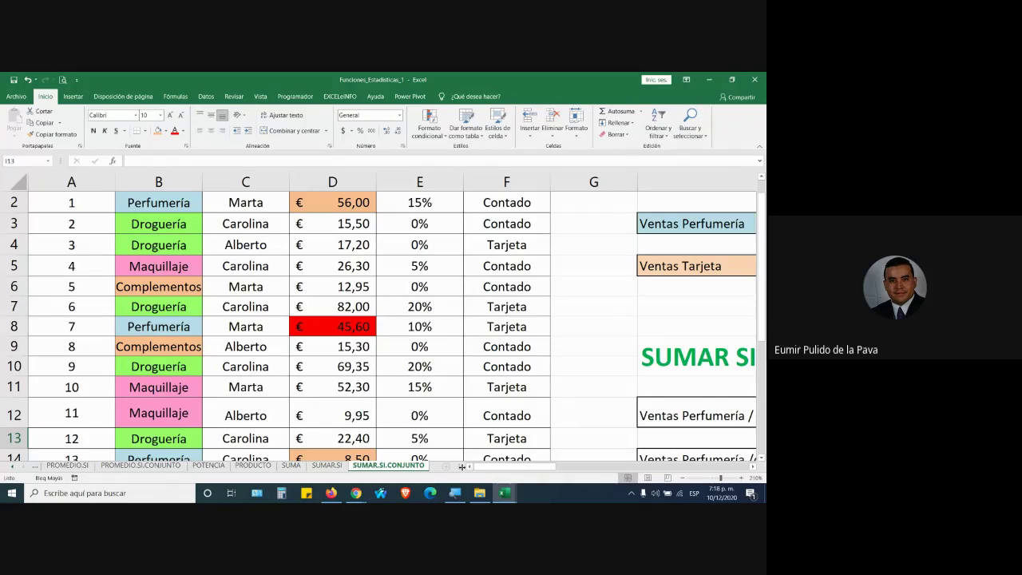
scroll(261, 395, up, 2)
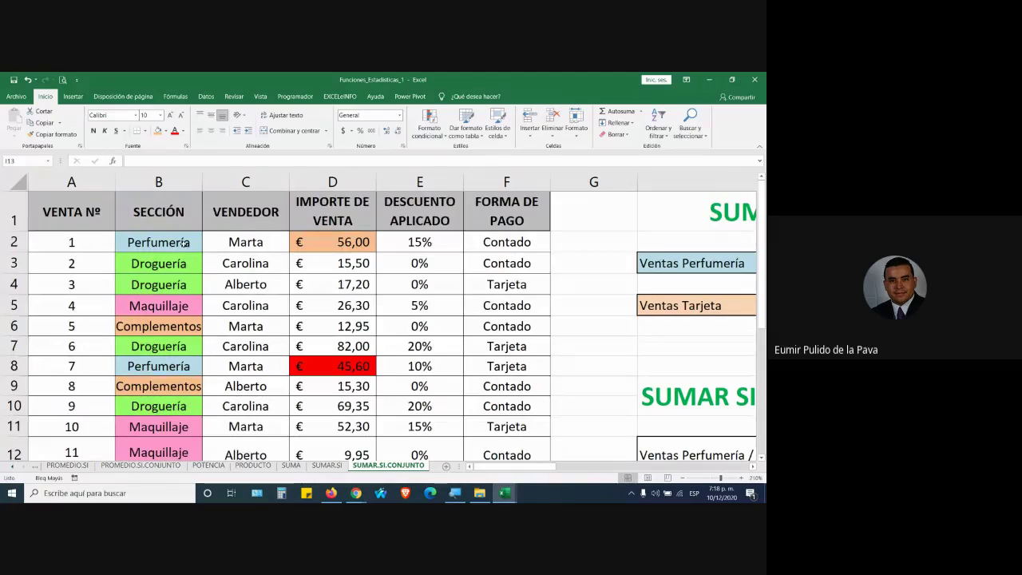
Replace the accented í in B2's Perfumería so it no longer matches the criterion
click(158, 242)
key(F2)
key(Left)
key(BackSpace)
text(i)
key(BackSpace)
key(Caps_Lock)
text(i)
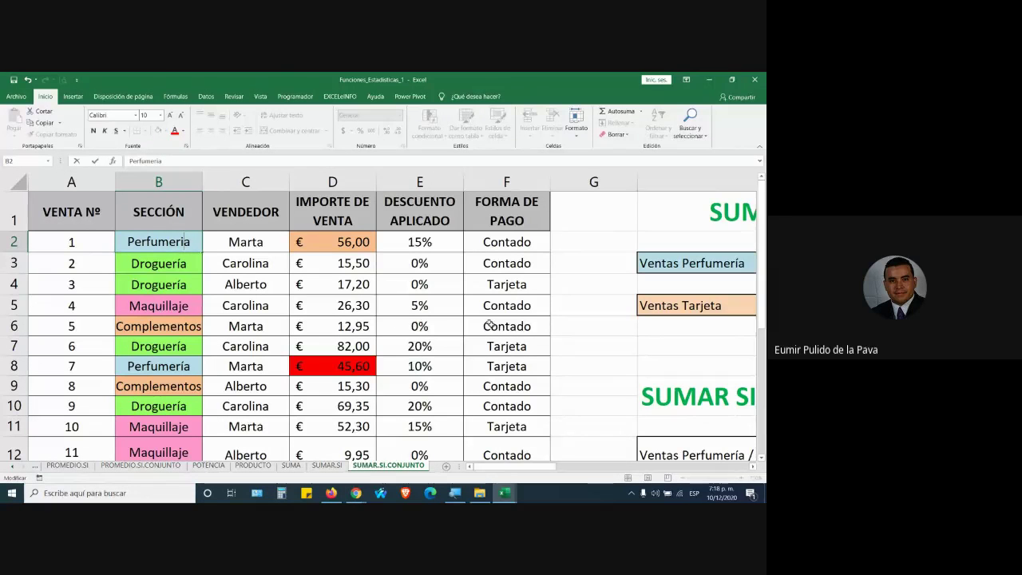
click(753, 466)
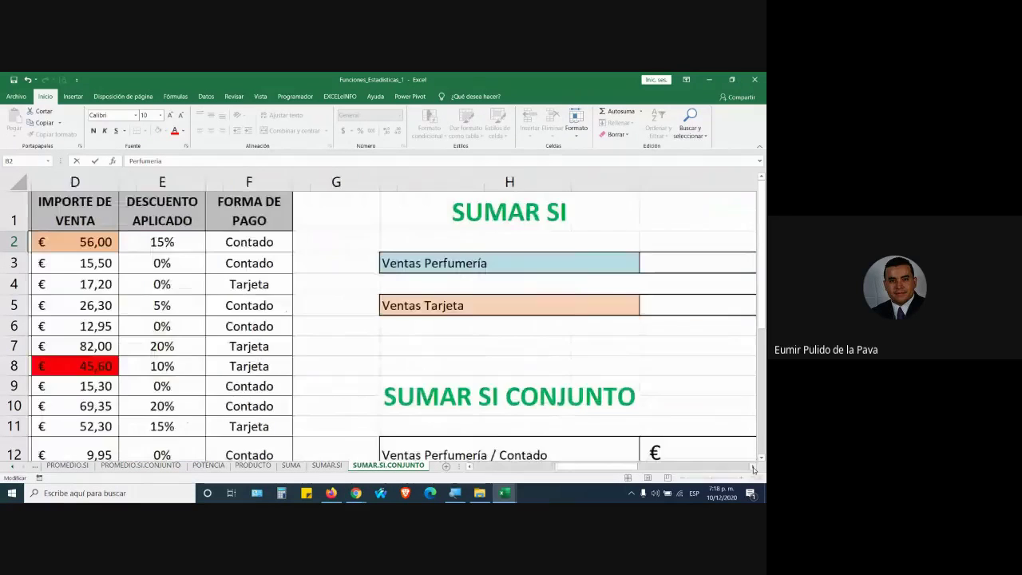
scroll(719, 393, down, 1)
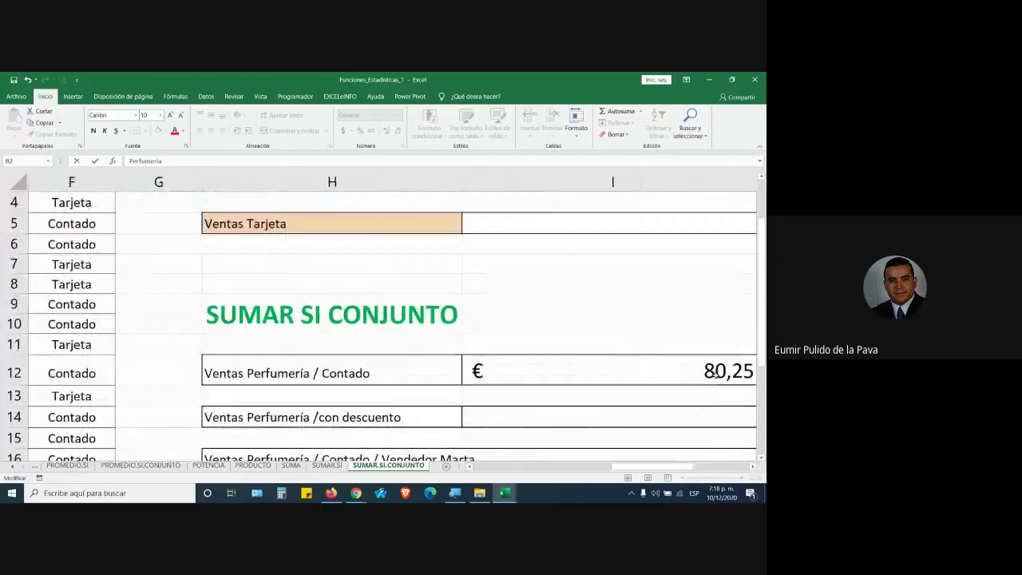
drag(658, 467, 511, 467)
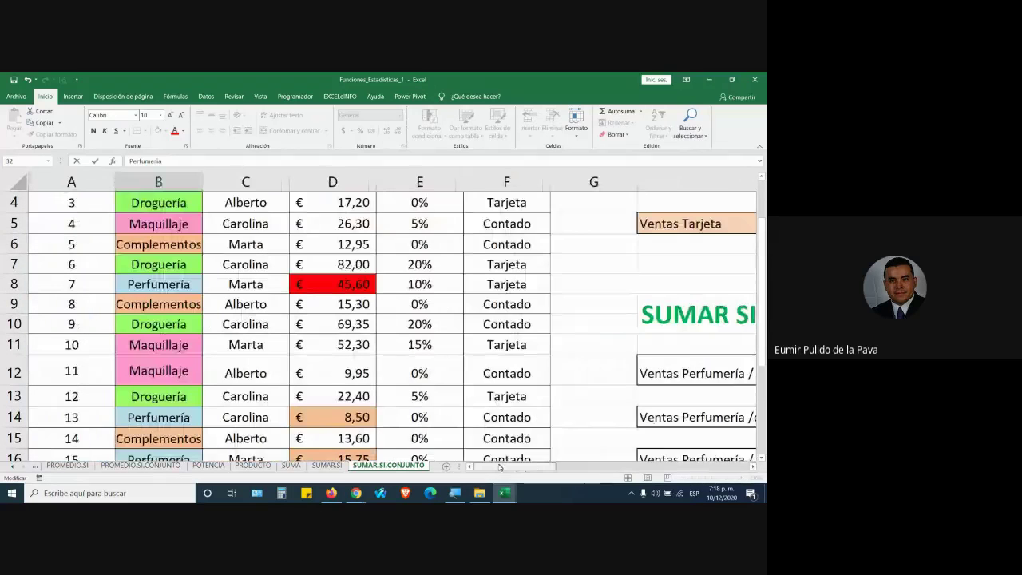
scroll(245, 319, up, 1)
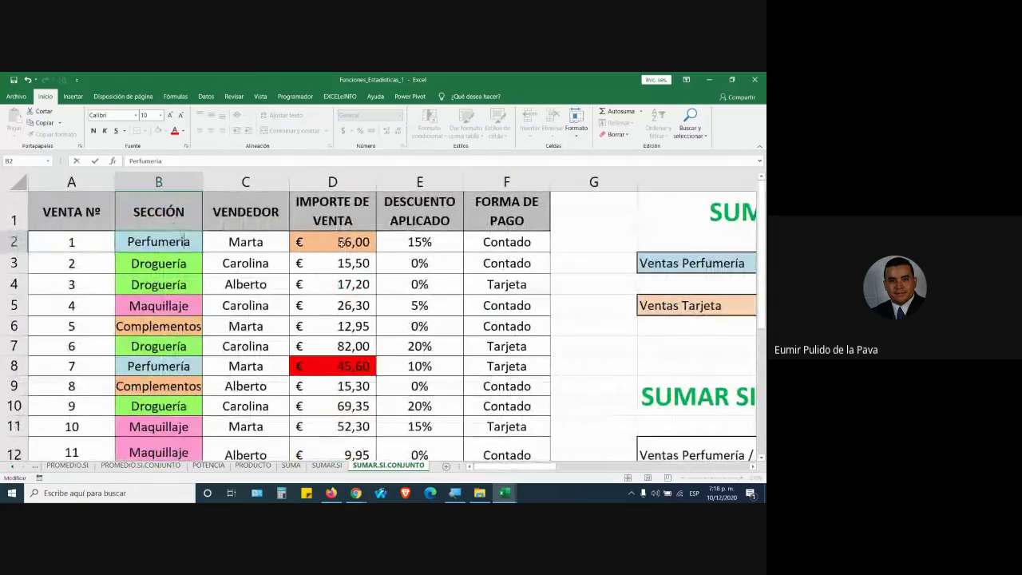
key(Return)
Inspect I12's SUMAR.SI.CONJUNTO formula, which now totals € 24,25
drag(511, 467, 680, 466)
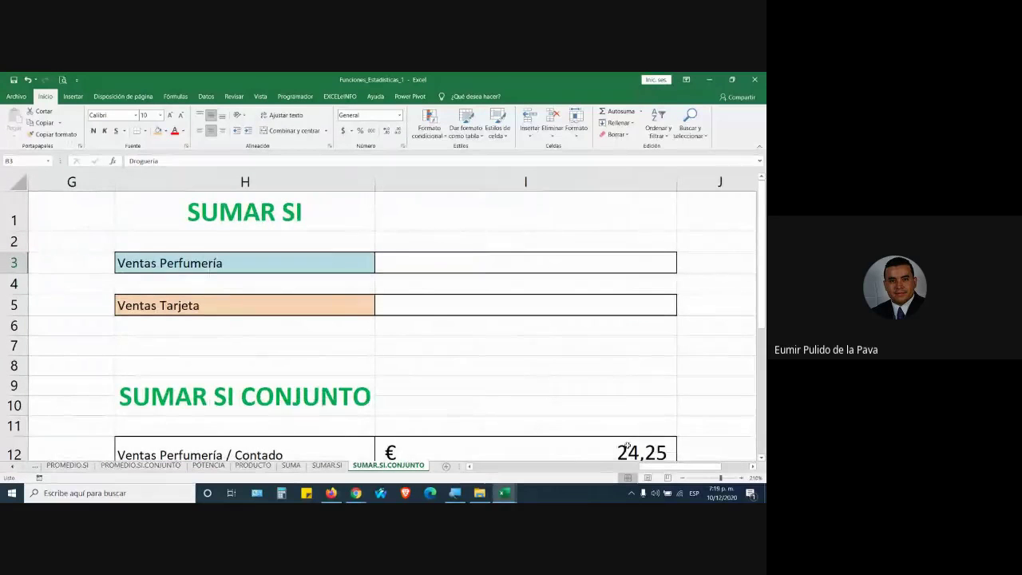
drag(652, 468, 489, 467)
click(183, 243)
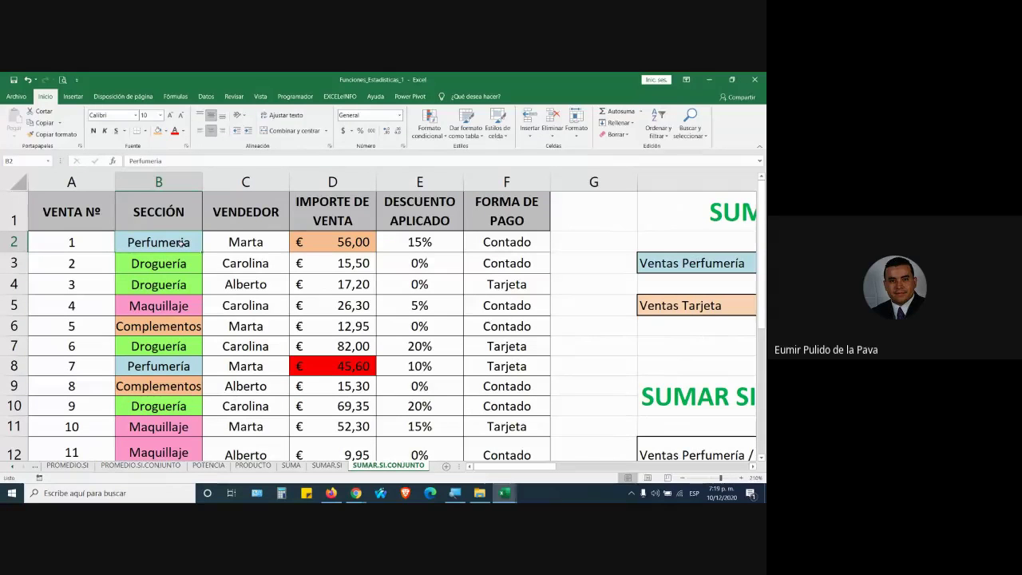
drag(157, 246, 502, 243)
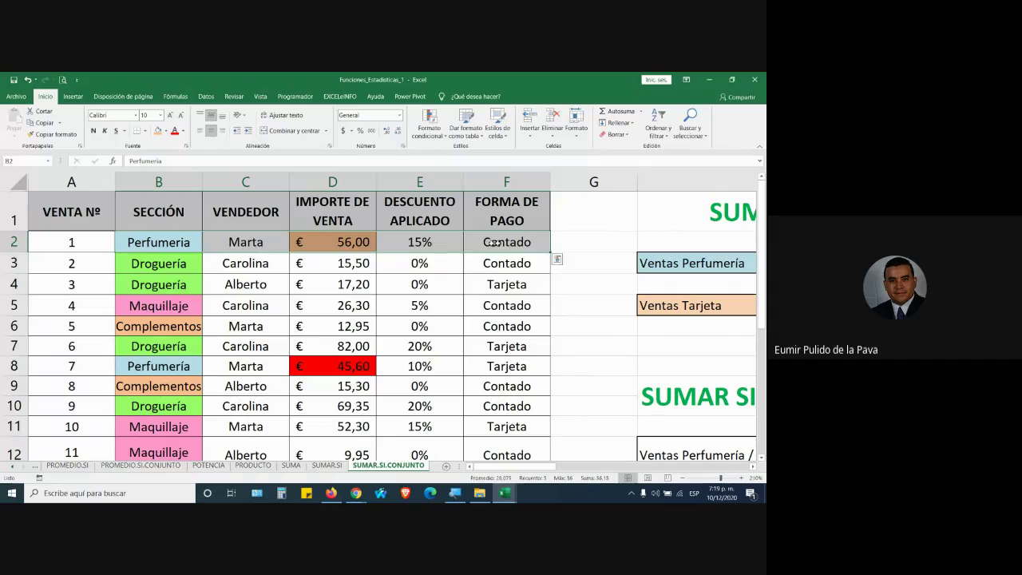
click(186, 240)
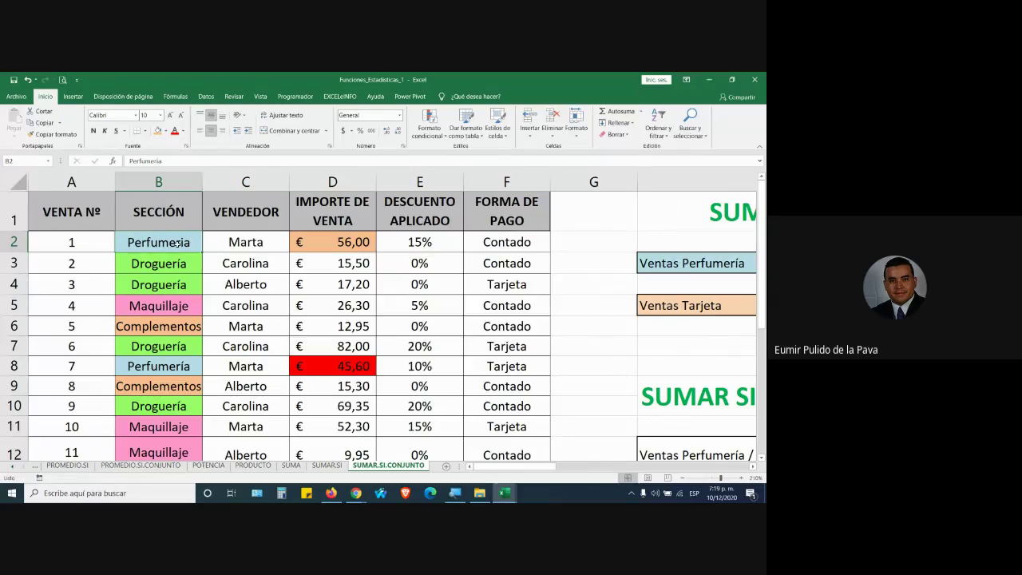
drag(503, 466, 696, 466)
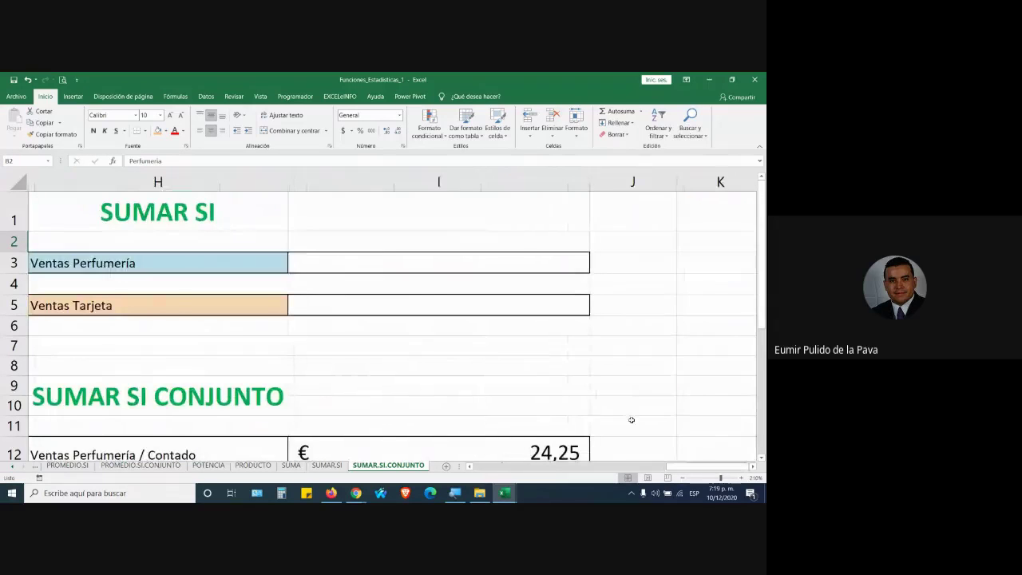
scroll(631, 419, down, 1)
double_click(461, 397)
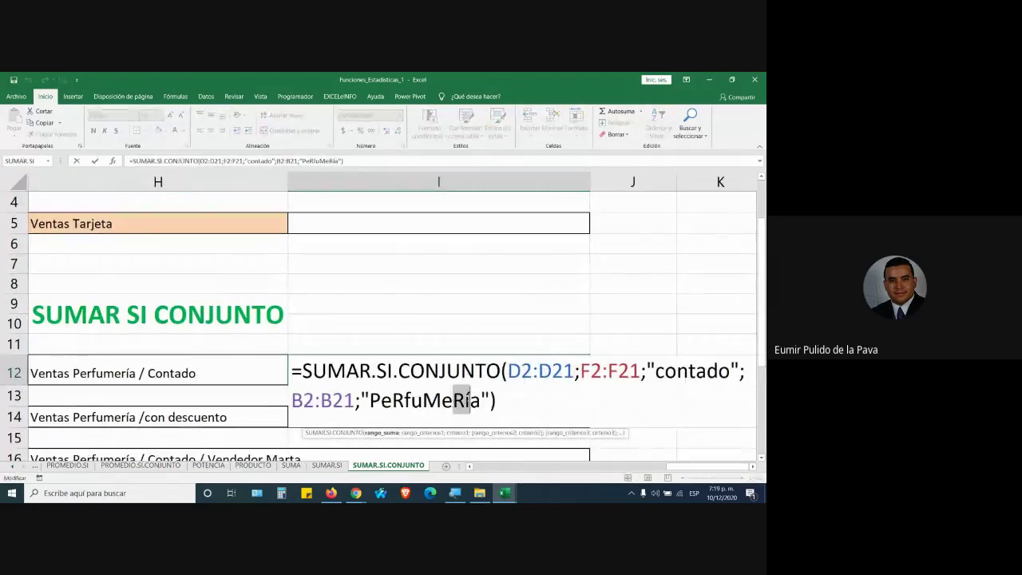
key(Return)
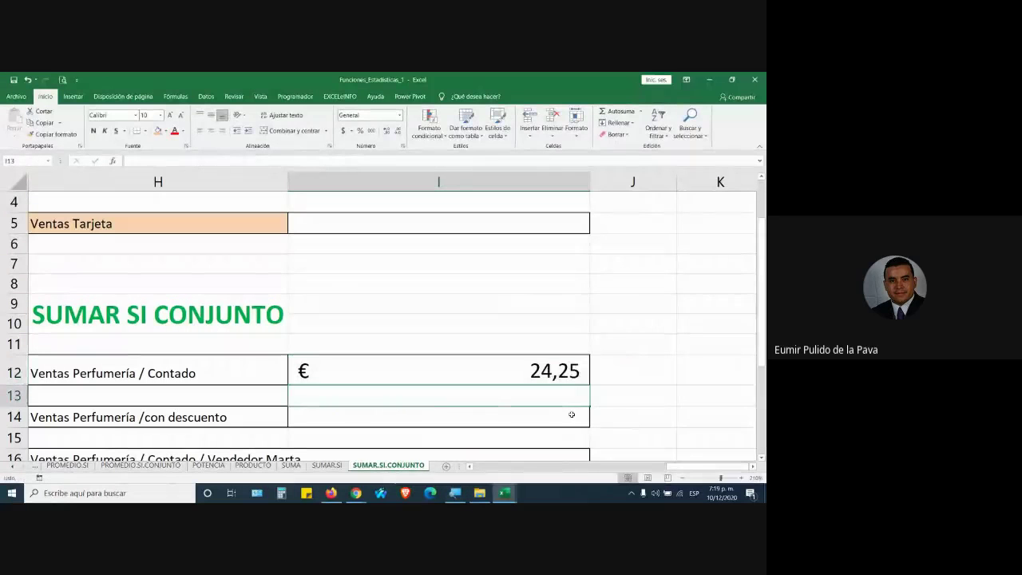
Rewrite B16's section as the unaccented 'Perfumeria'
click(547, 375)
drag(669, 465, 477, 465)
scroll(289, 412, up, 1)
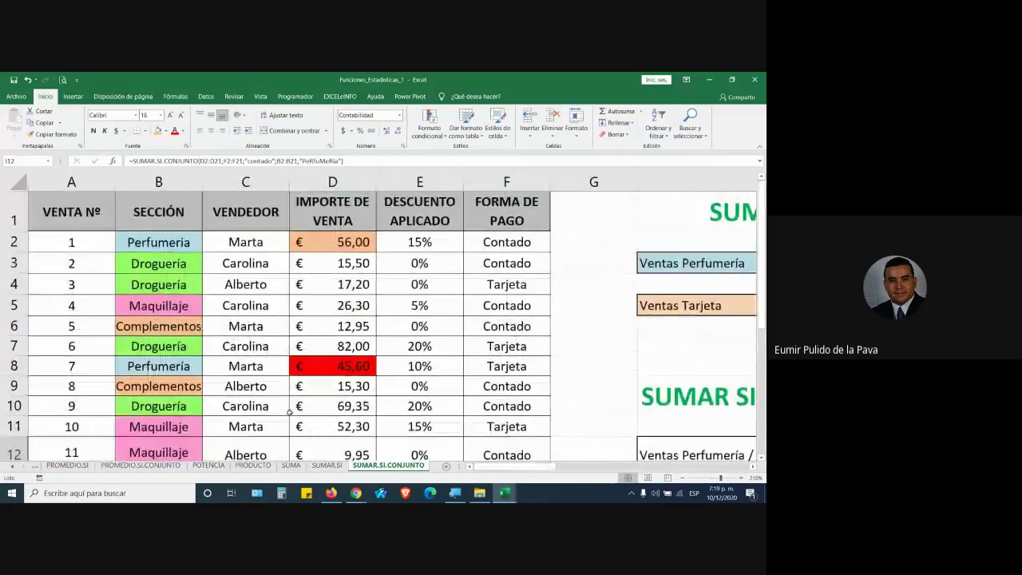
scroll(289, 411, down, 3)
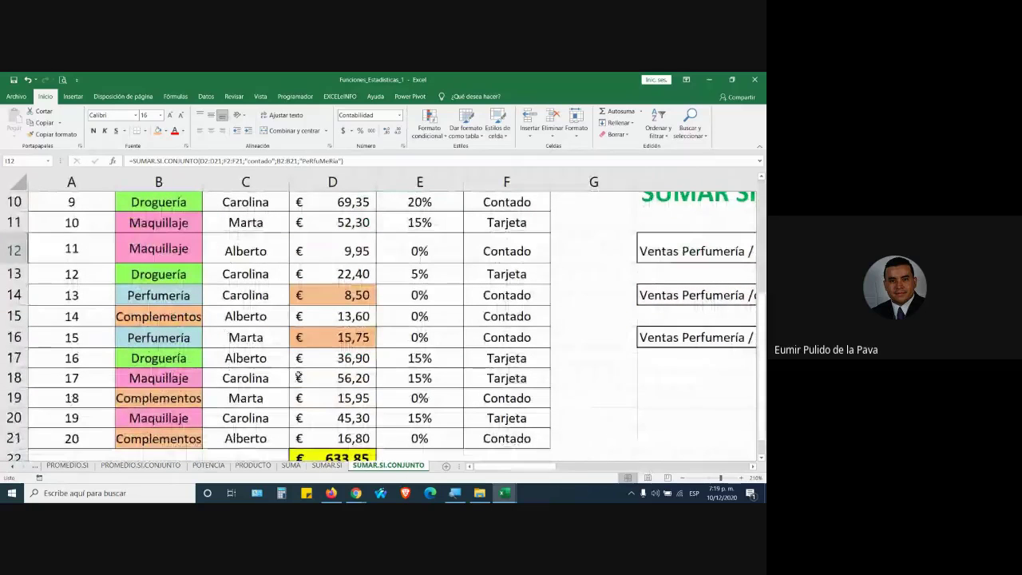
click(162, 339)
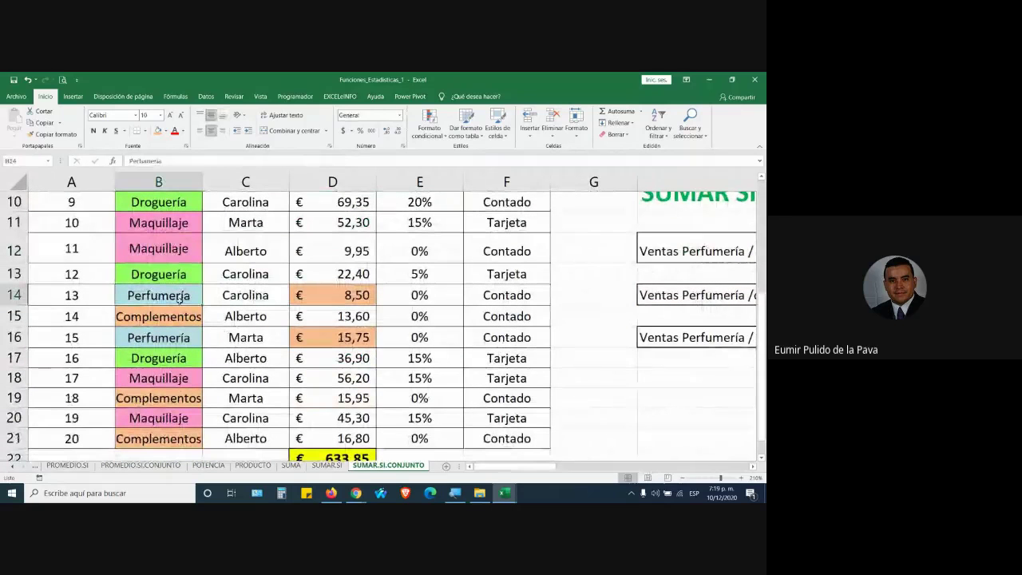
double_click(186, 339)
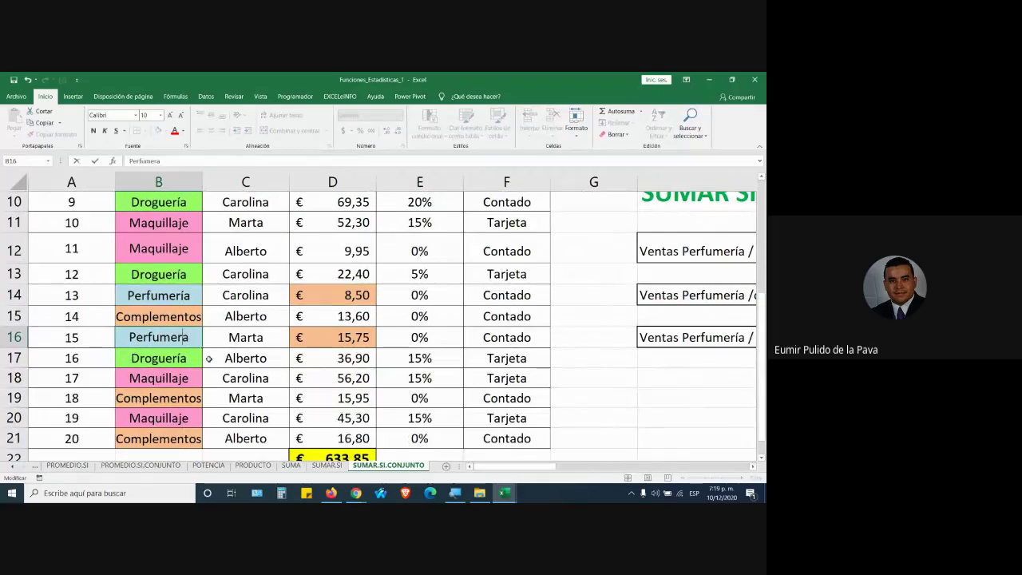
key(Return)
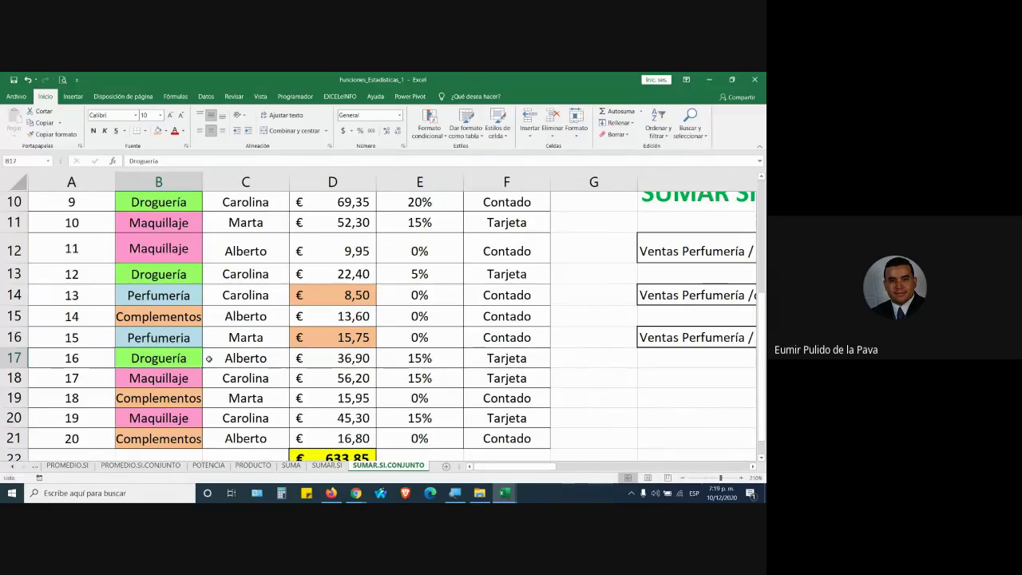
Check D16's 15,75 amount and I12's reduced total of € 8,50
click(317, 339)
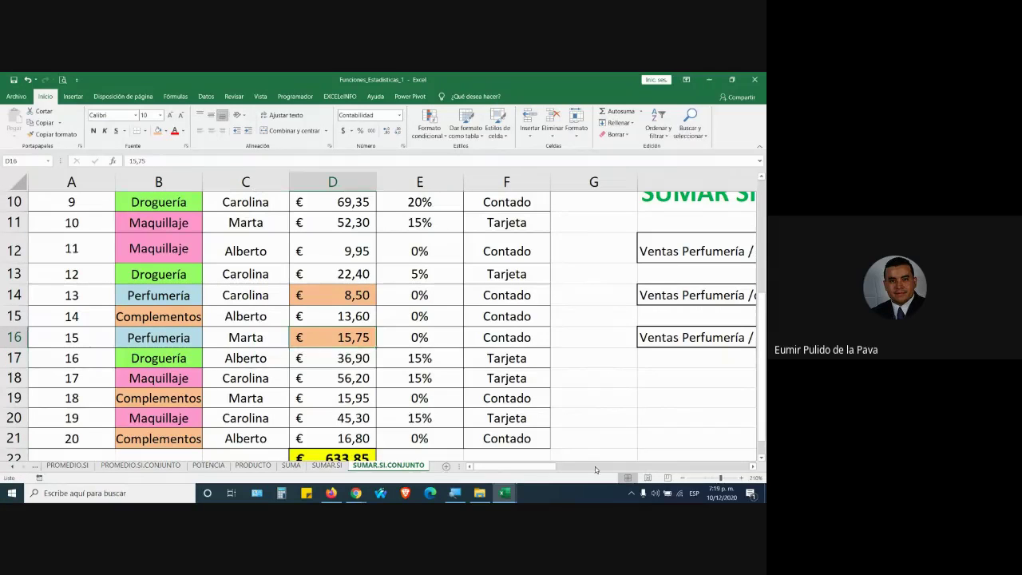
drag(551, 467, 685, 466)
click(679, 257)
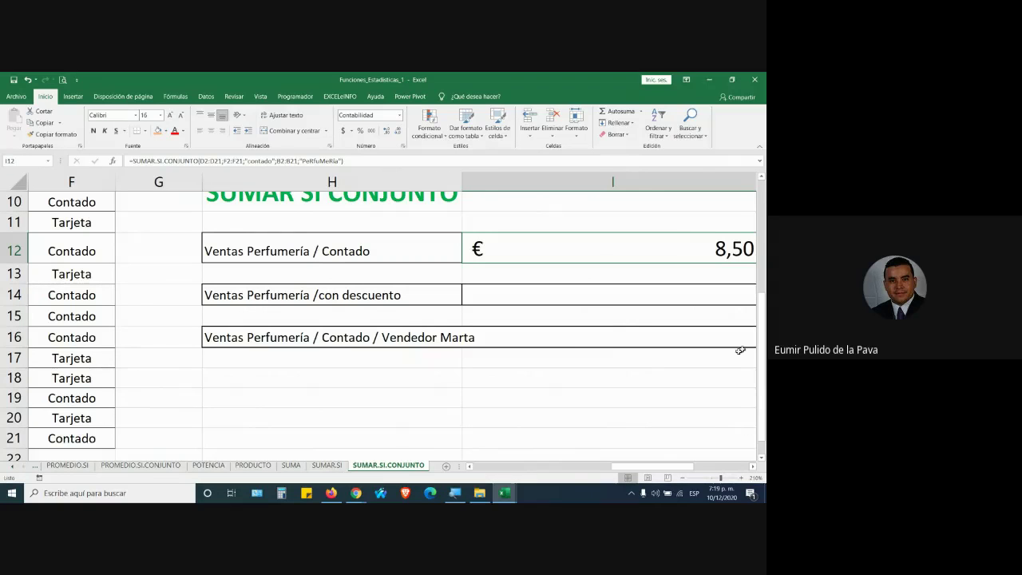
drag(651, 466, 678, 466)
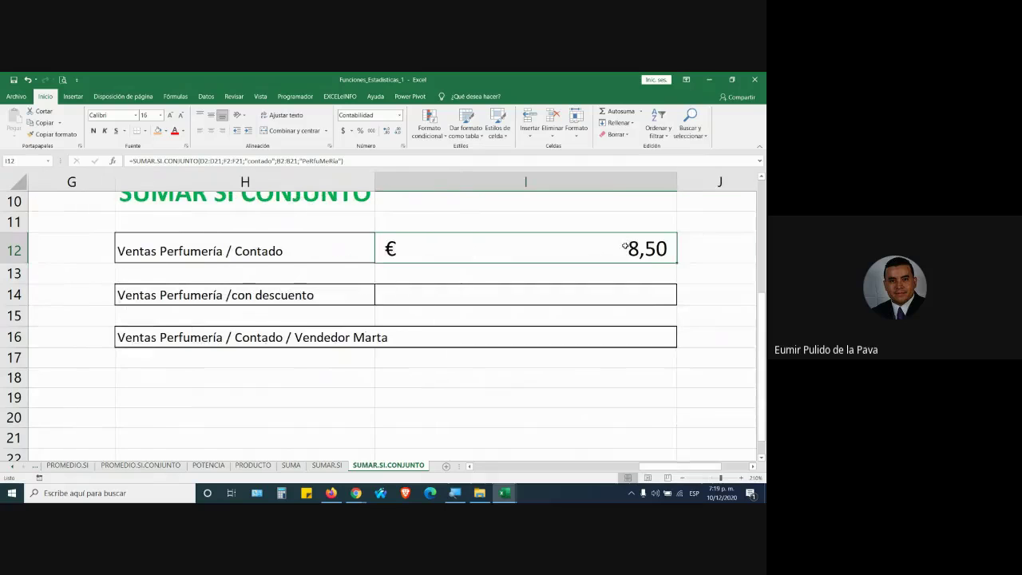
drag(642, 469, 467, 471)
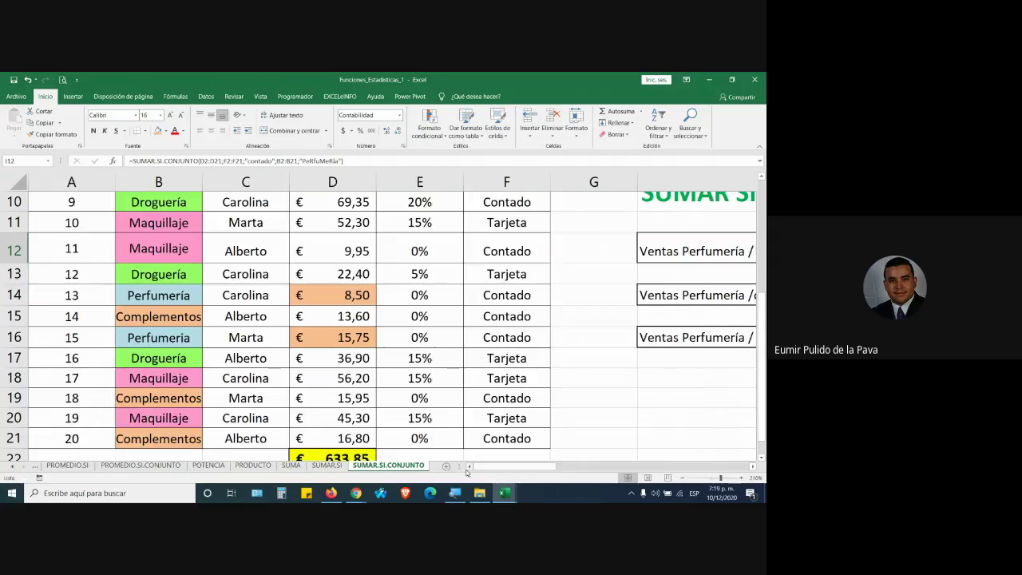
click(667, 478)
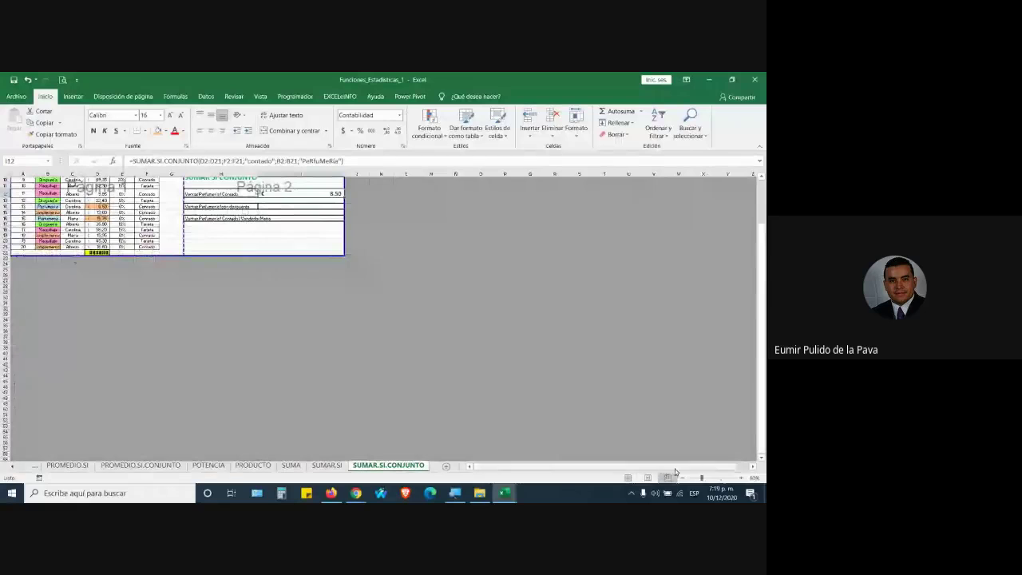
Go back to Normal view and zoom out three steps so the table and results fit
click(628, 478)
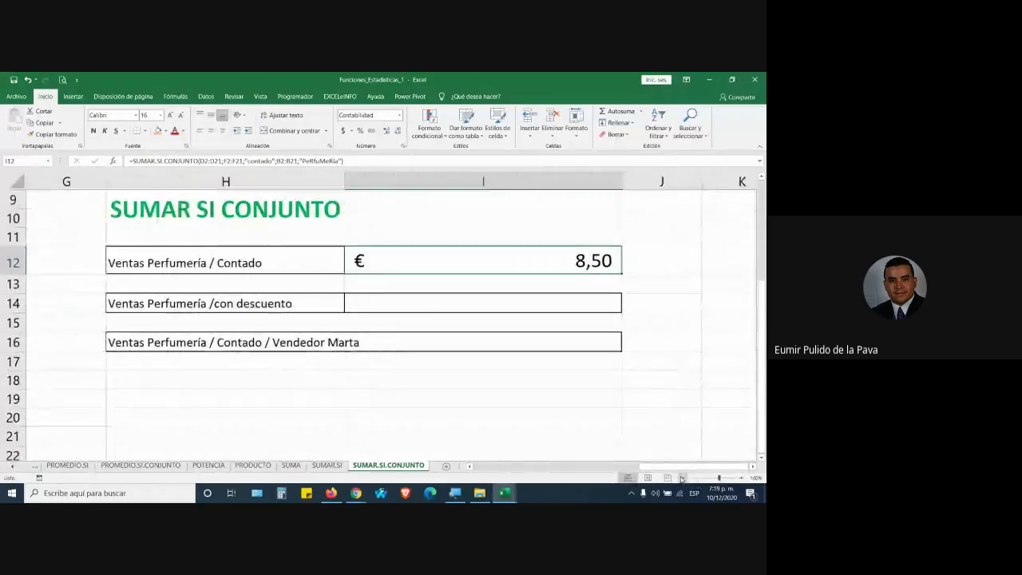
click(680, 477)
click(681, 477)
click(680, 478)
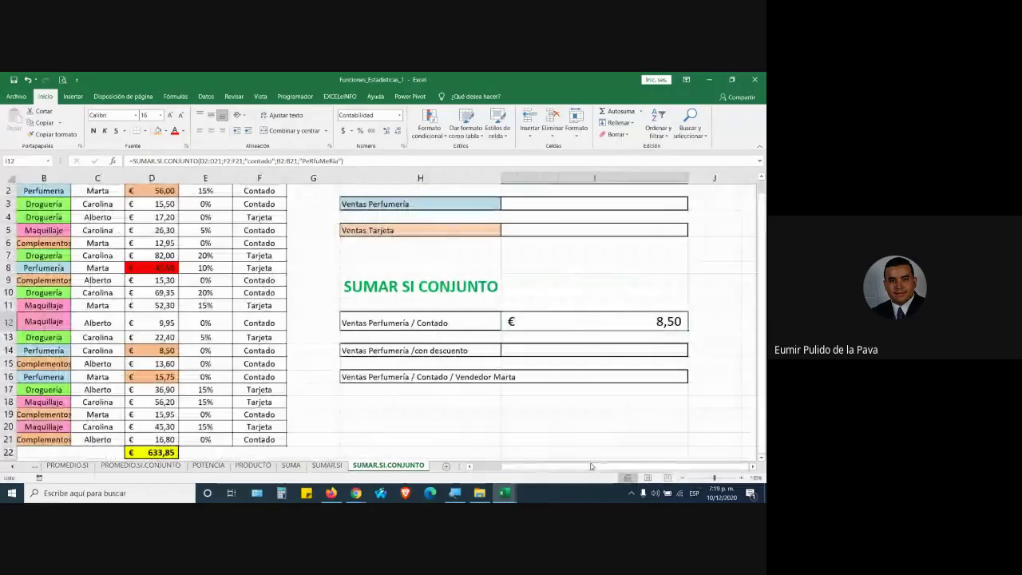
drag(592, 466, 520, 467)
scroll(412, 380, up, 1)
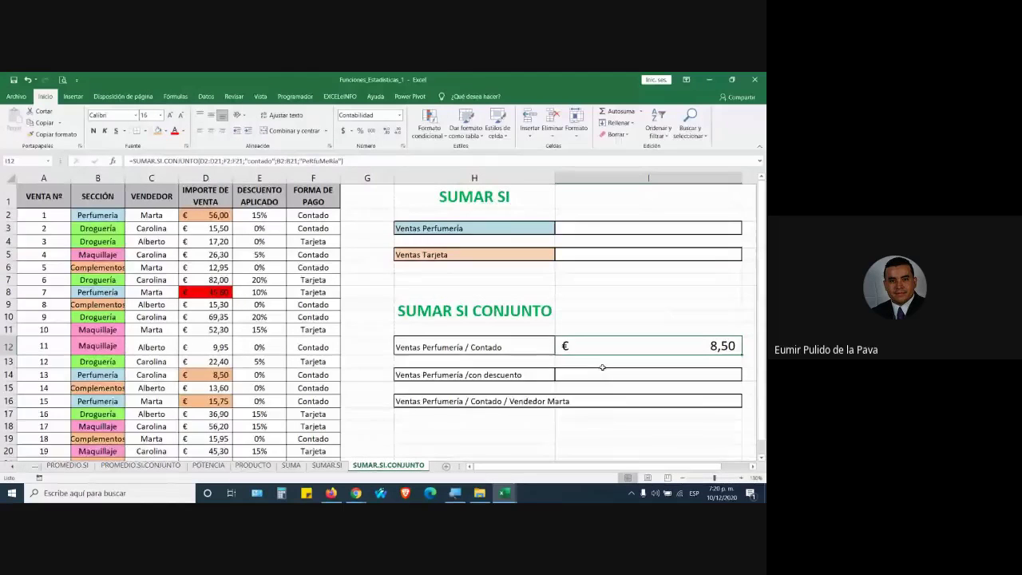
scroll(628, 438, down, 2)
scroll(628, 459, right, 1)
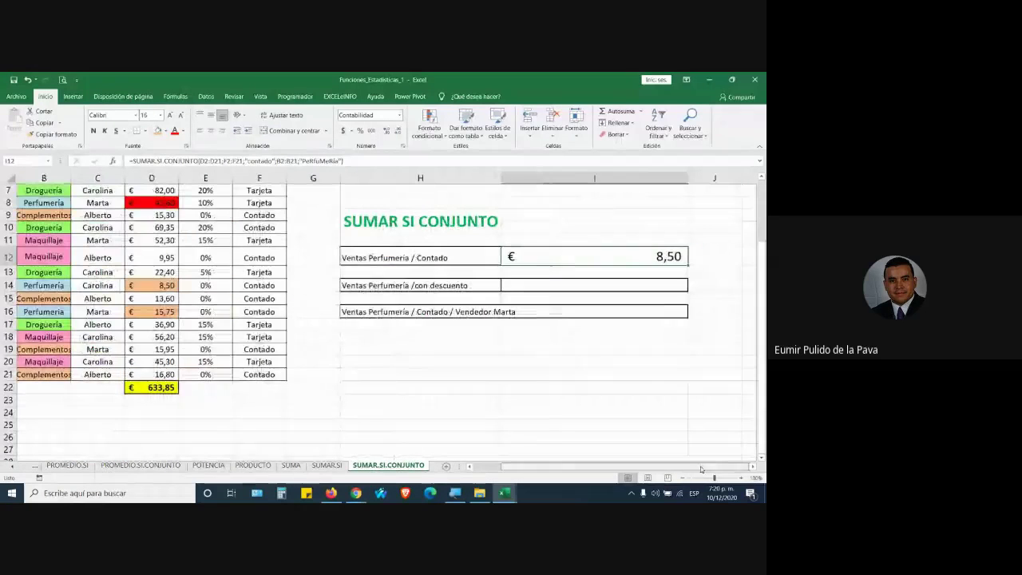
Merge and wrap H18:I18 at size 18 and enter the heading COMODINES
click(434, 331)
drag(435, 331, 594, 336)
click(291, 130)
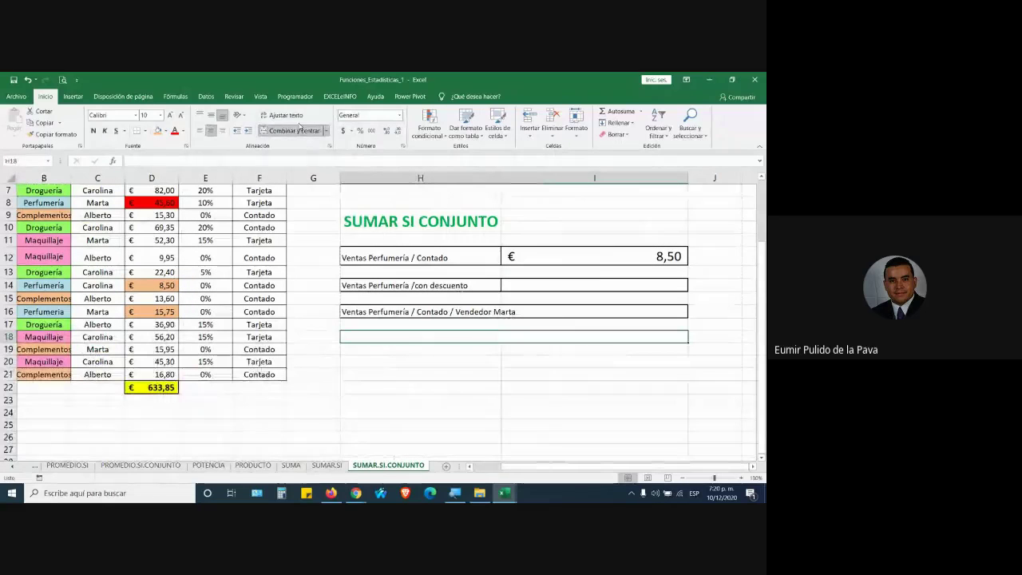
click(293, 115)
click(169, 115)
click(169, 116)
click(169, 116)
click(169, 116)
click(169, 116)
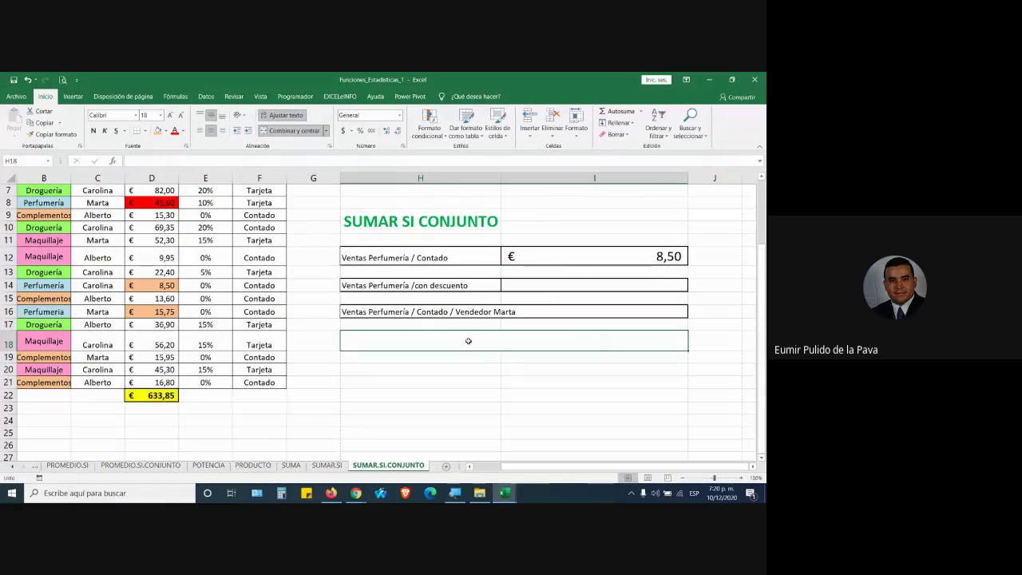
key(Caps_Lock)
text(COMODINES)
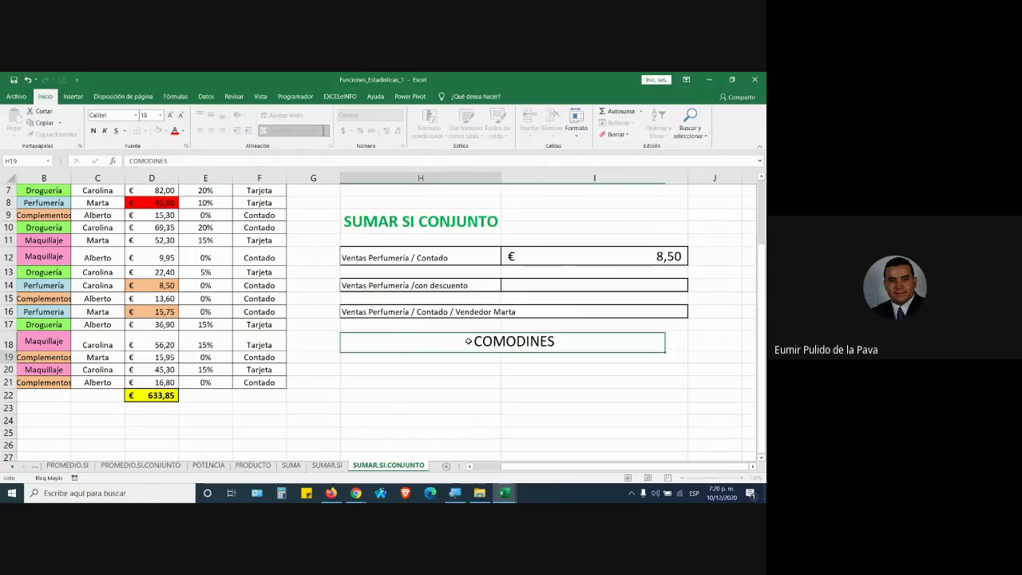
key(Return)
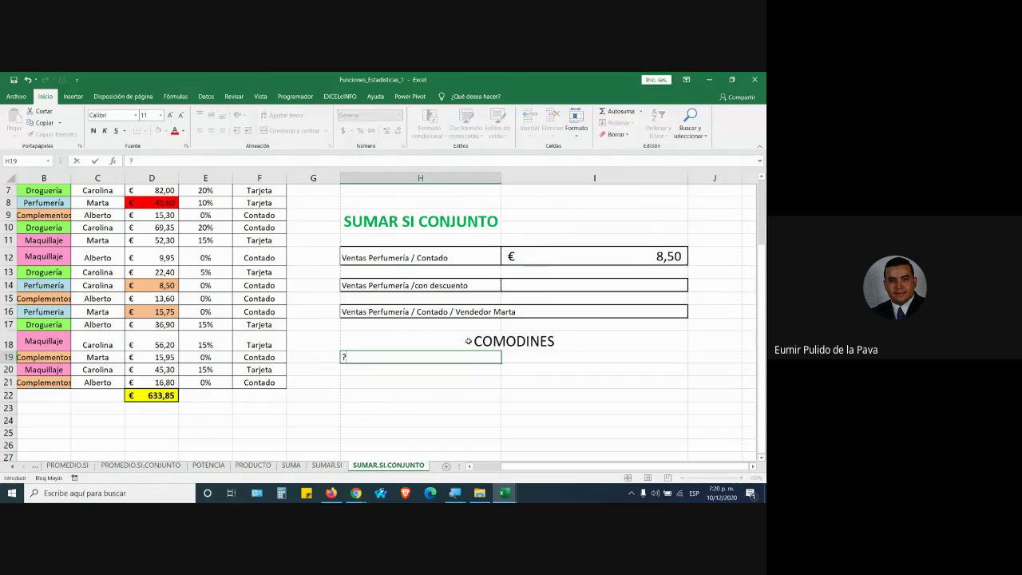
Enter ? and * in H19:H20 at size 18 and fill H18:I20 yellow
key(Return)
text(*)
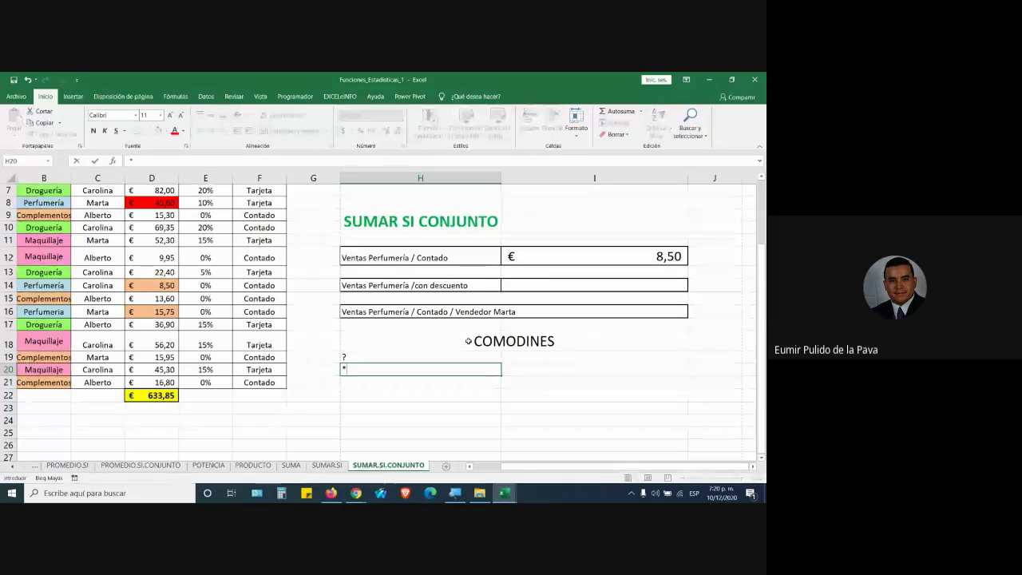
key(Return)
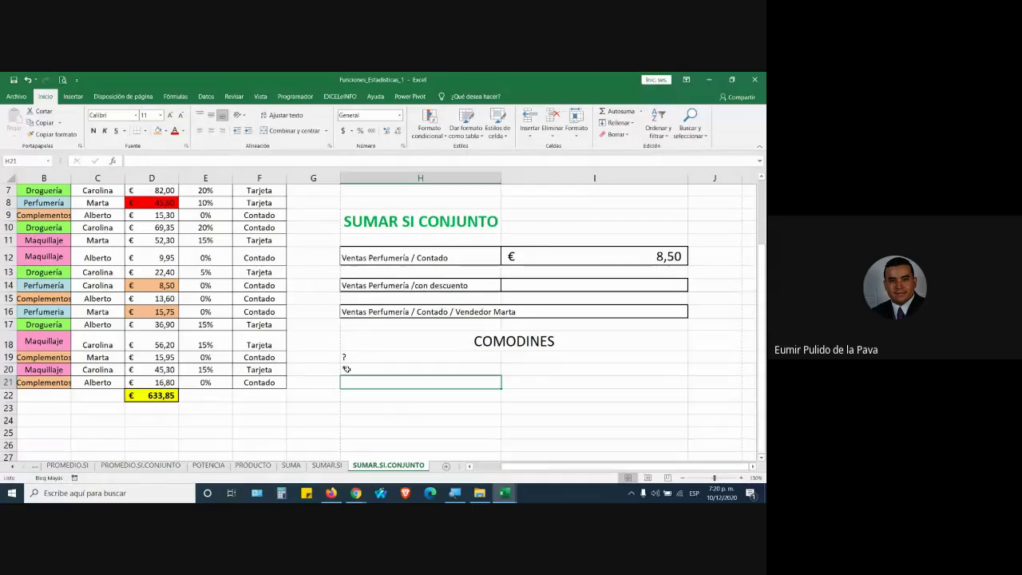
drag(406, 356, 404, 369)
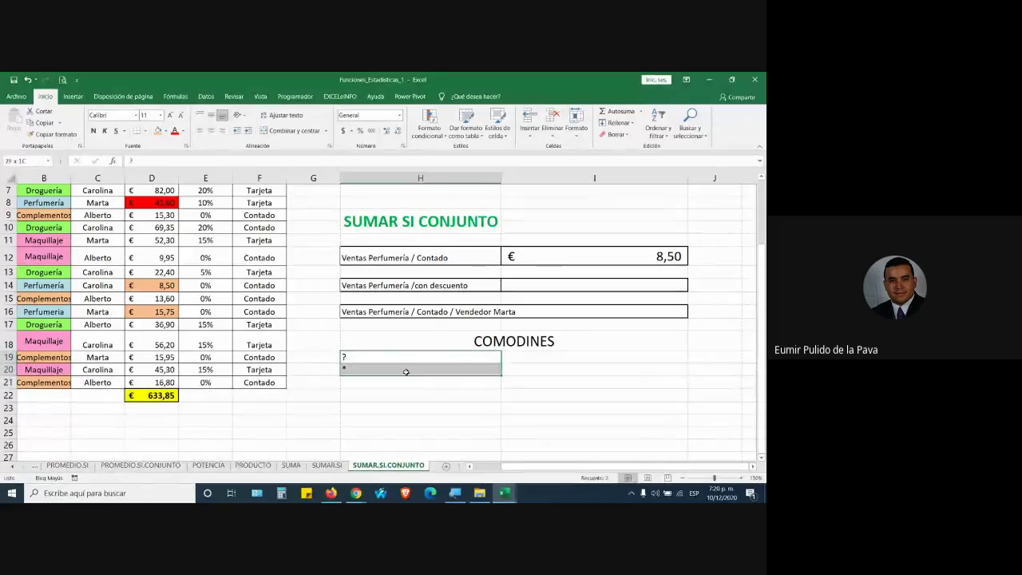
click(170, 115)
click(170, 115)
click(170, 115)
click(170, 115)
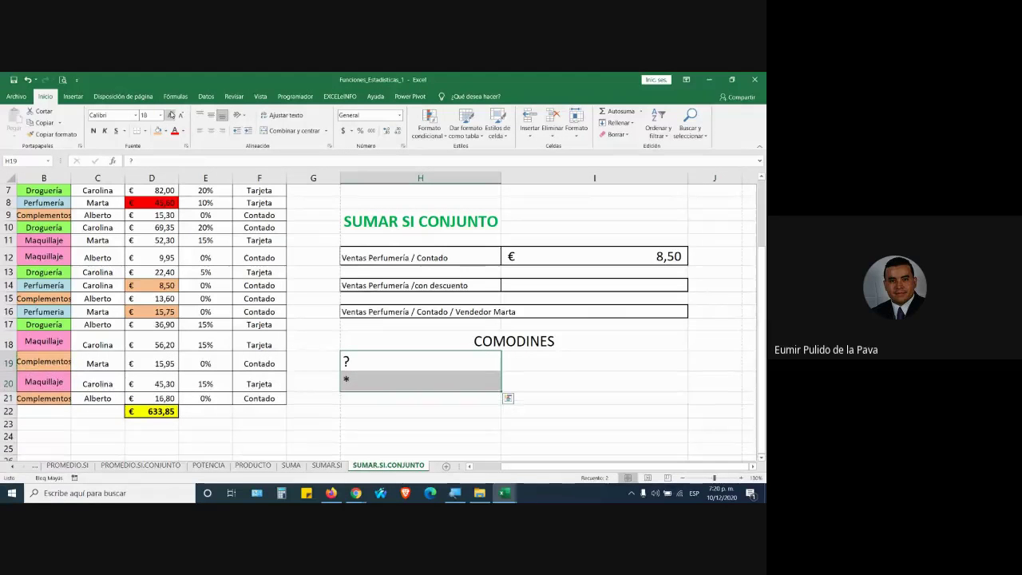
drag(523, 344, 509, 389)
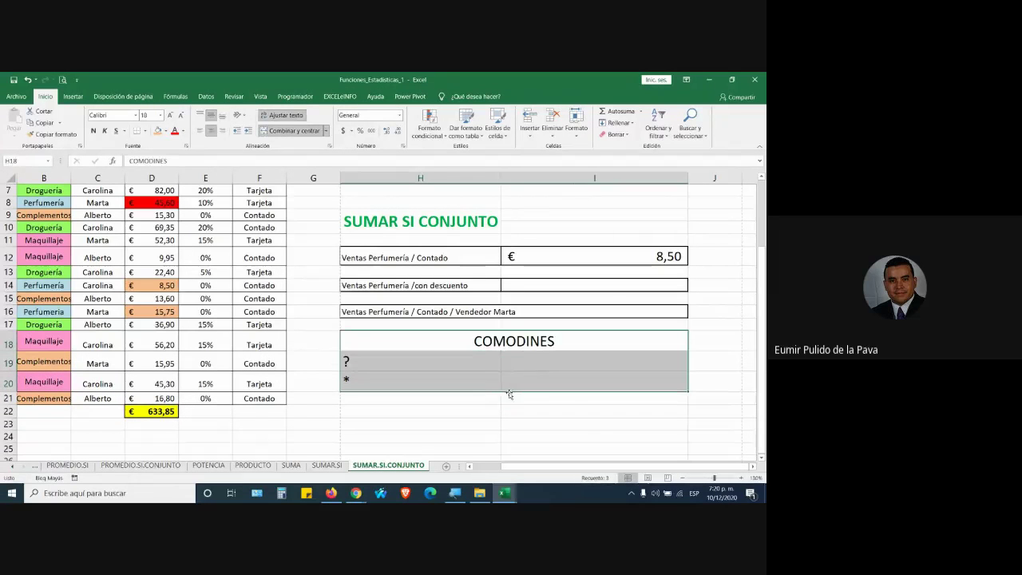
click(165, 131)
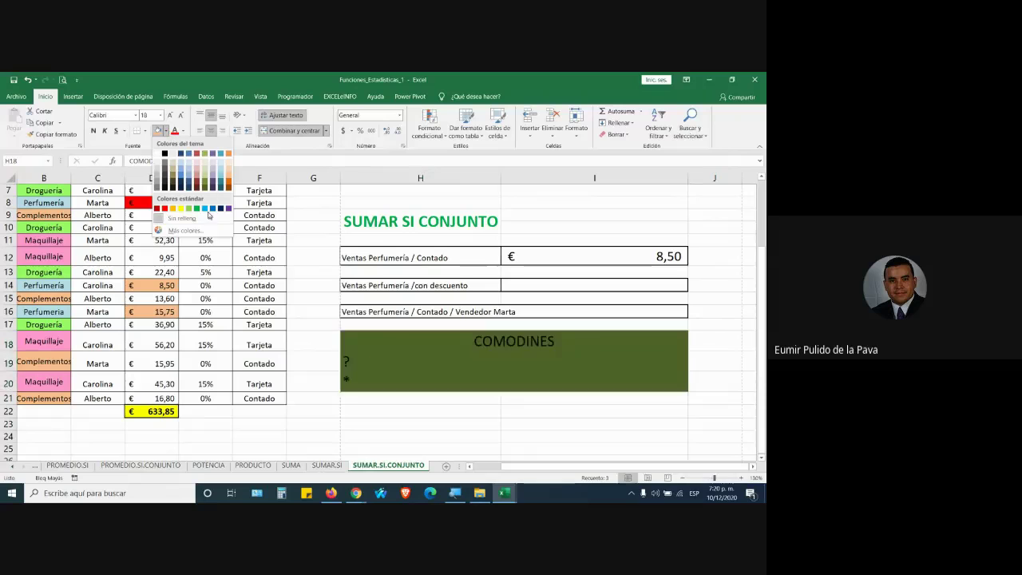
click(183, 210)
click(404, 367)
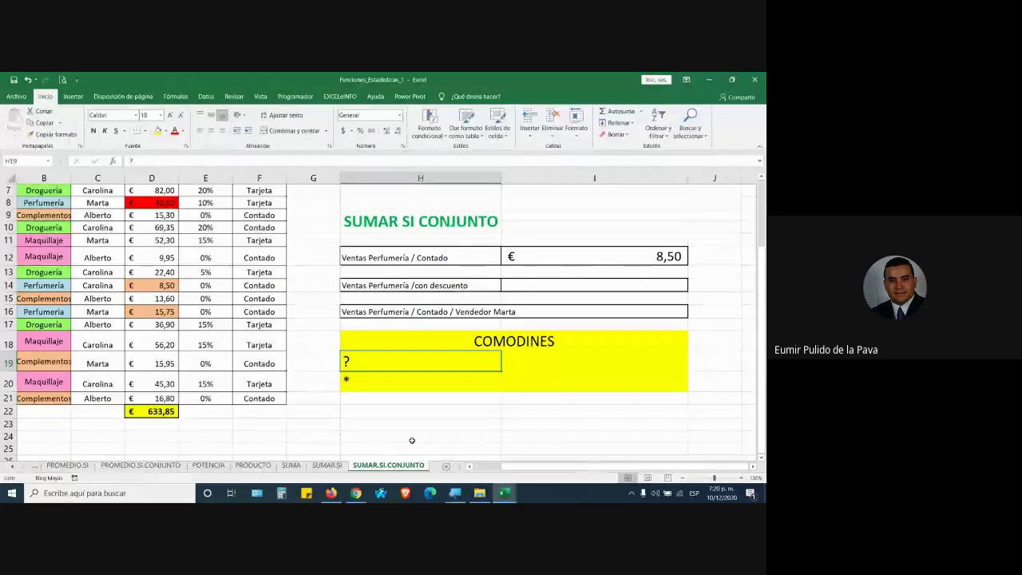
Append '-> Reemplaza un carácter específico (uno solito)' after the ? in H19
double_click(366, 360)
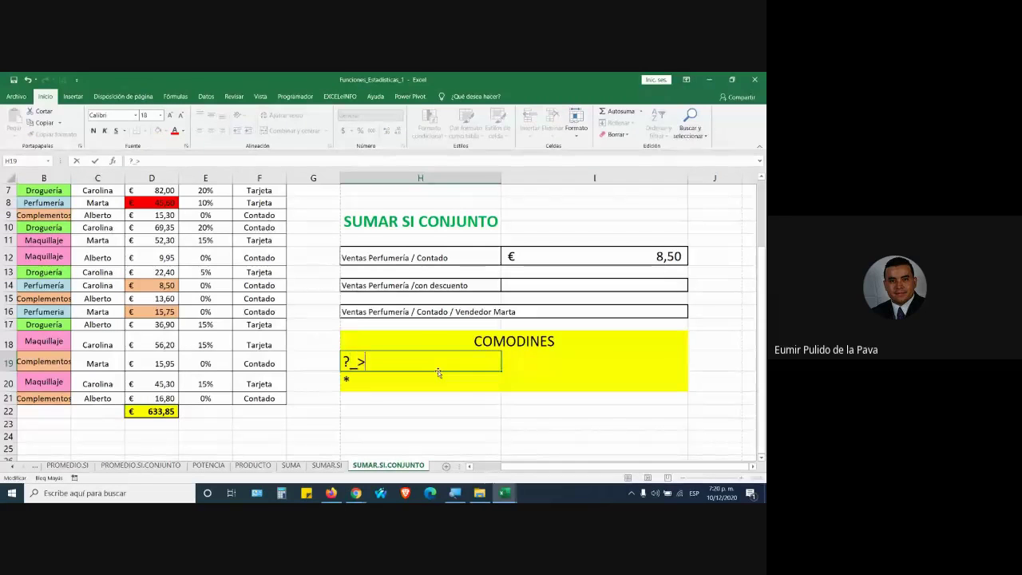
text(-> Reemp)
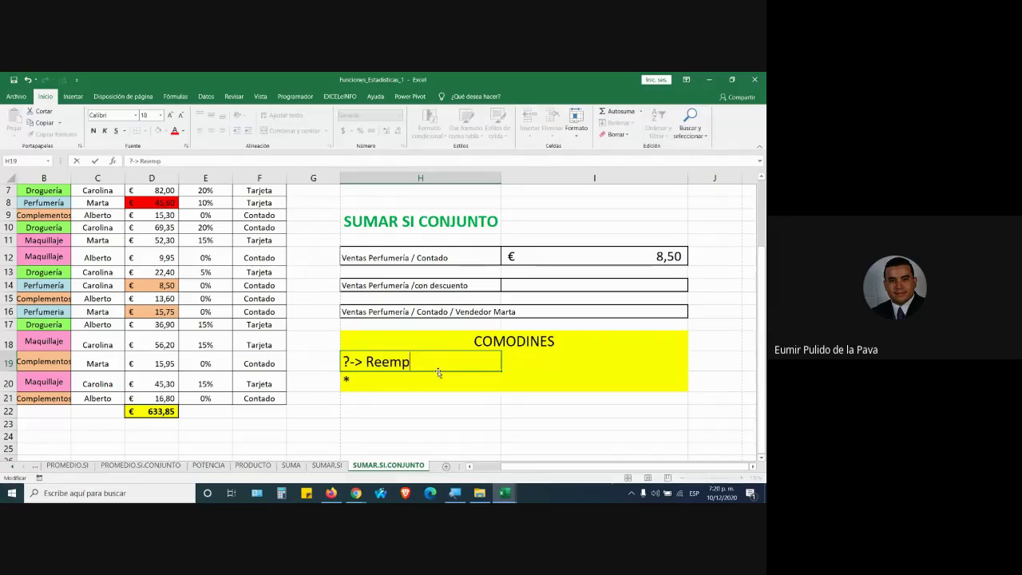
text(`laza )
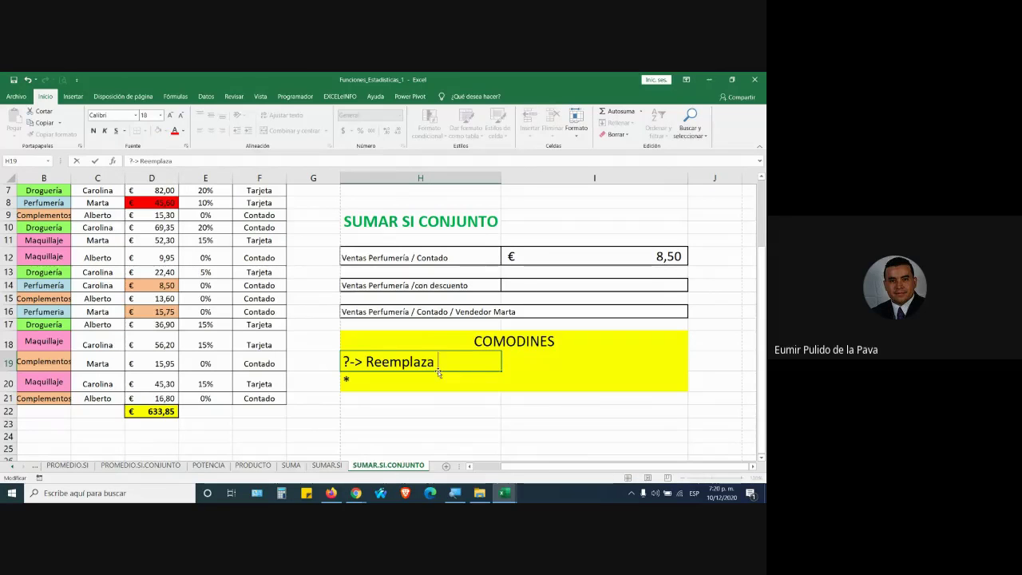
text(un carácter e)
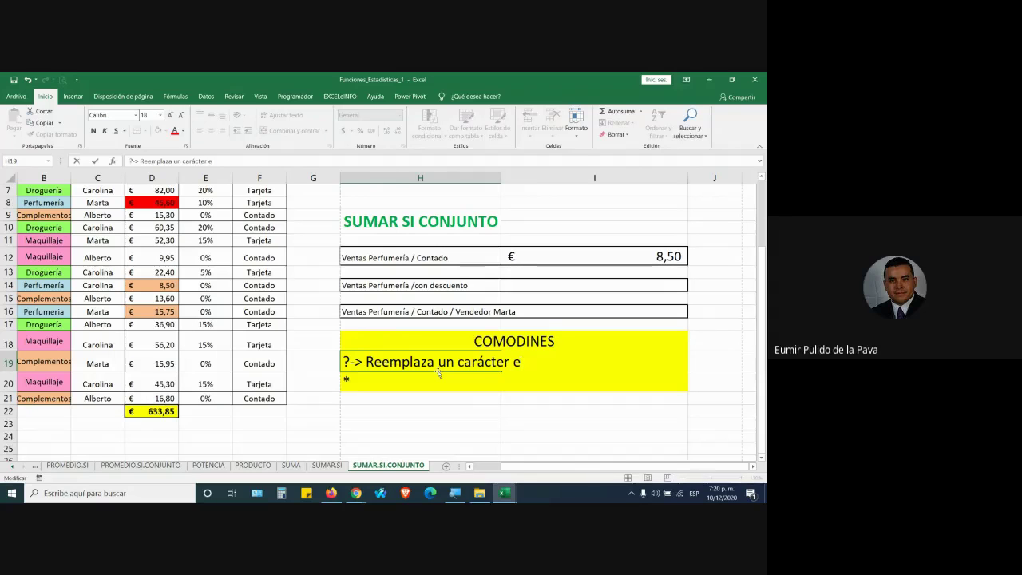
text(specói)
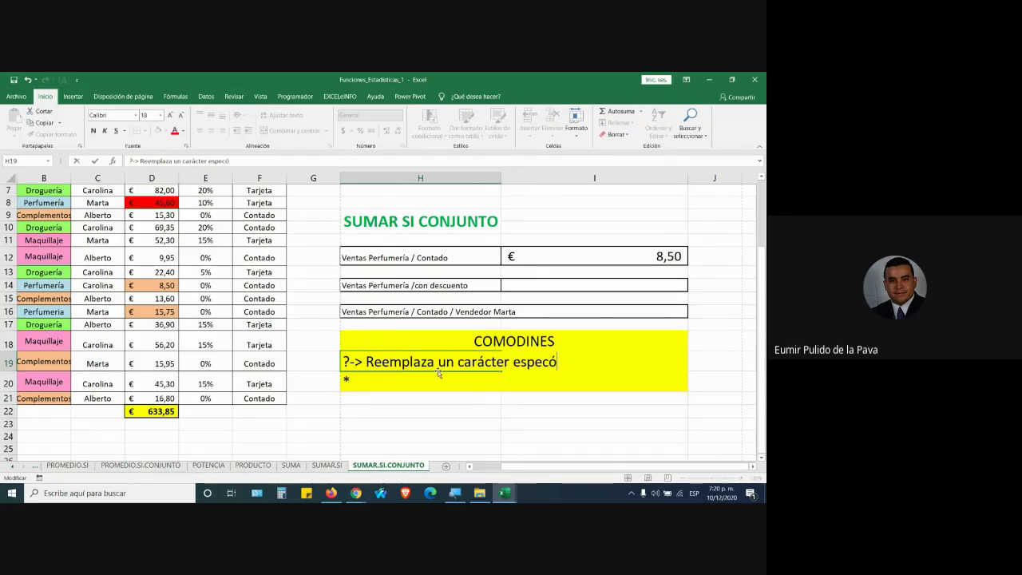
key(BackSpace)
key(BackSpace)
text(í)
key(BackSpace)
text(ífico)
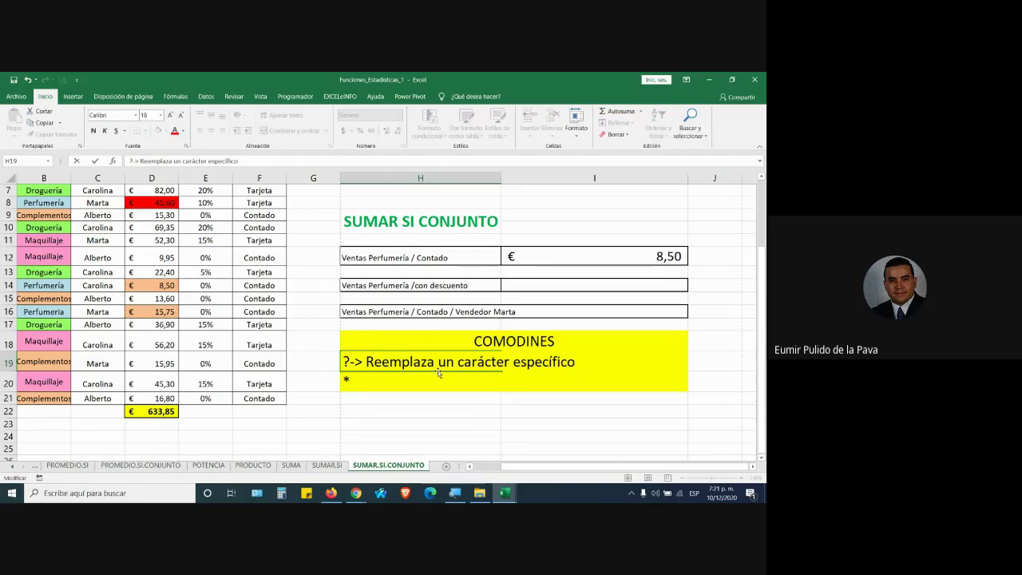
text( (uno soli)
text(to))
key(Return)
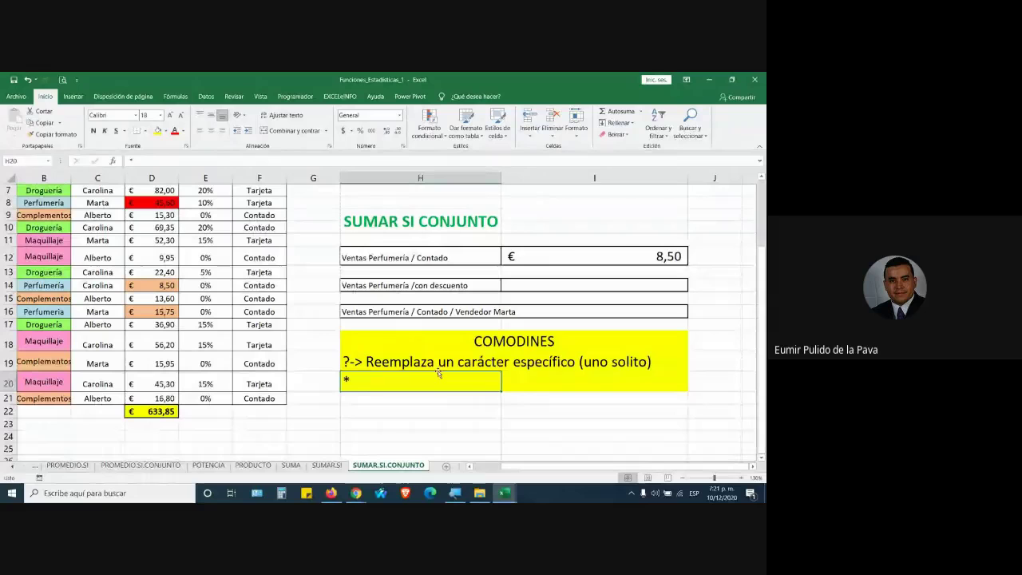
Open I12's formula and highlight its PeRfuMeRía criterion
click(608, 259)
double_click(609, 259)
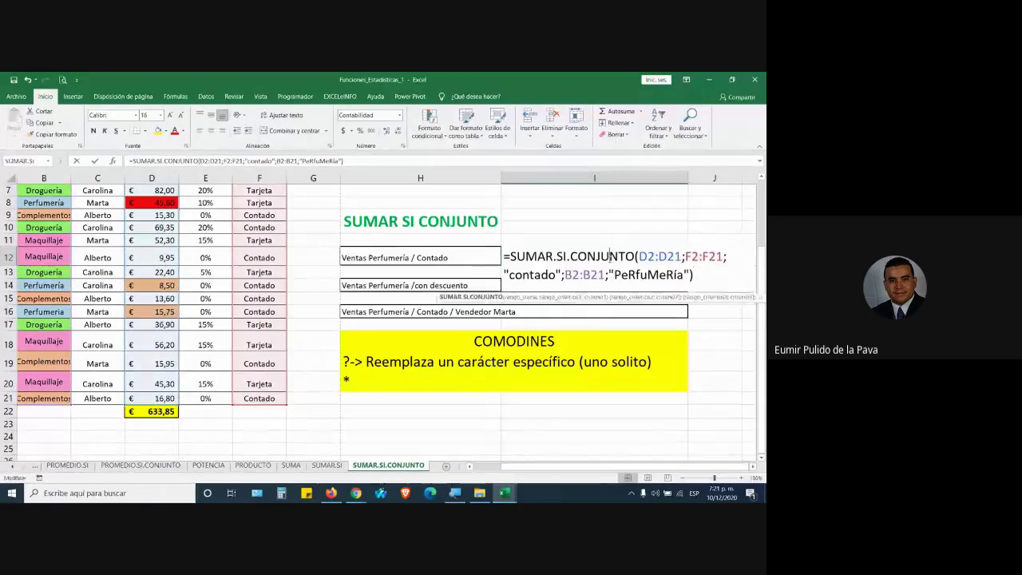
drag(613, 274, 679, 274)
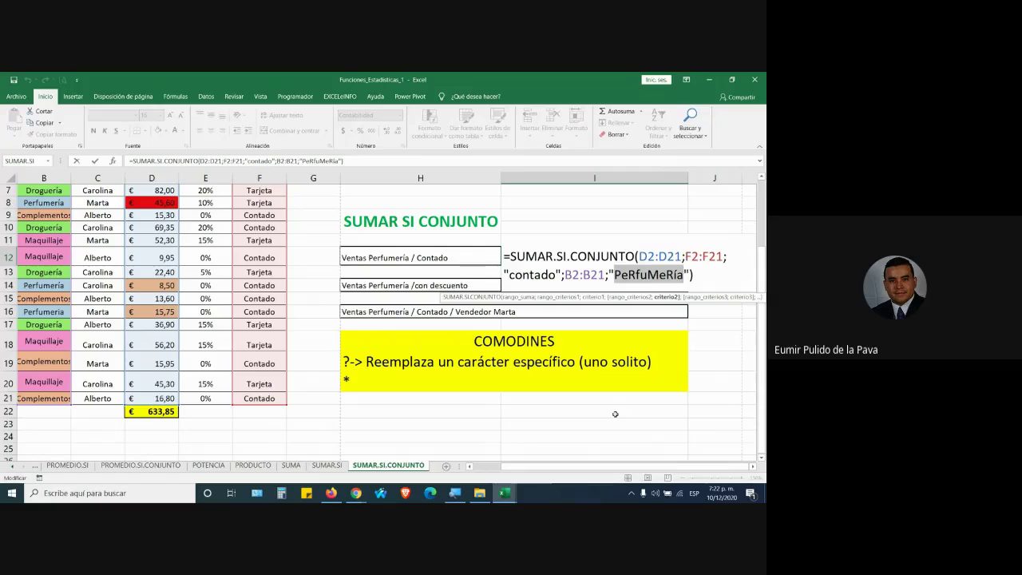
Try appending +SUMAR.SI.CONJUNTO, delete it again, and switch to the Google Meet call
click(715, 275)
text(+suma)
key(Down)
key(Down)
key(Down)
key(Down)
key(Down)
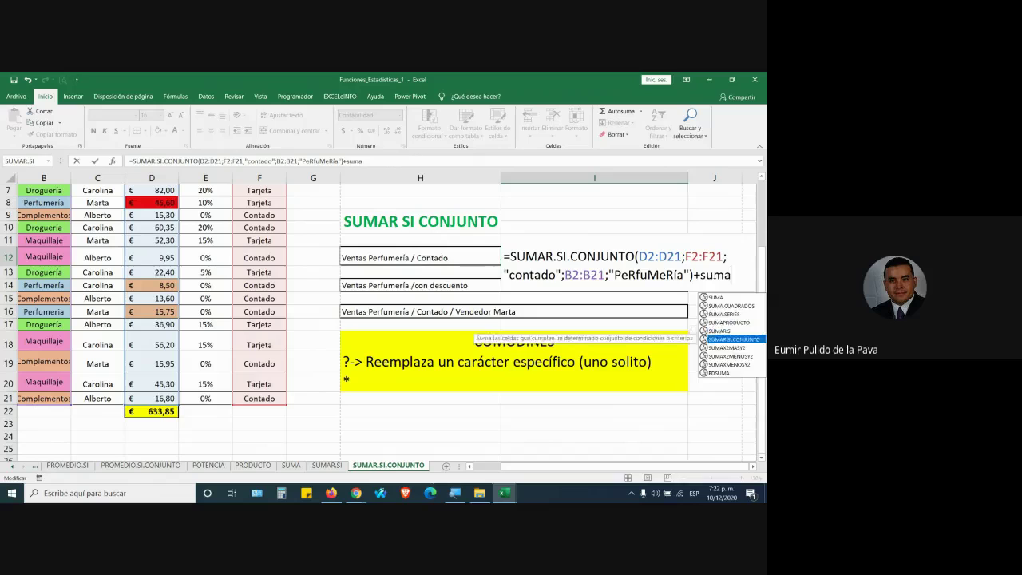
key(Tab)
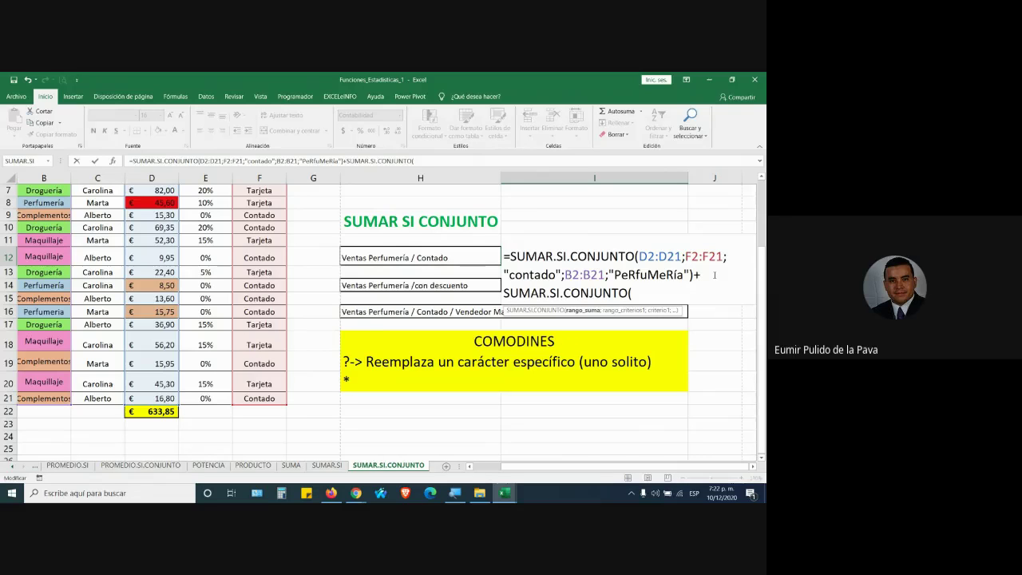
key(BackSpace)
key(BackSpace)
key(BackSpace)
key(BackSpace)
key(BackSpace)
key(BackSpace)
key(BackSpace)
key(BackSpace)
key(BackSpace)
key(BackSpace)
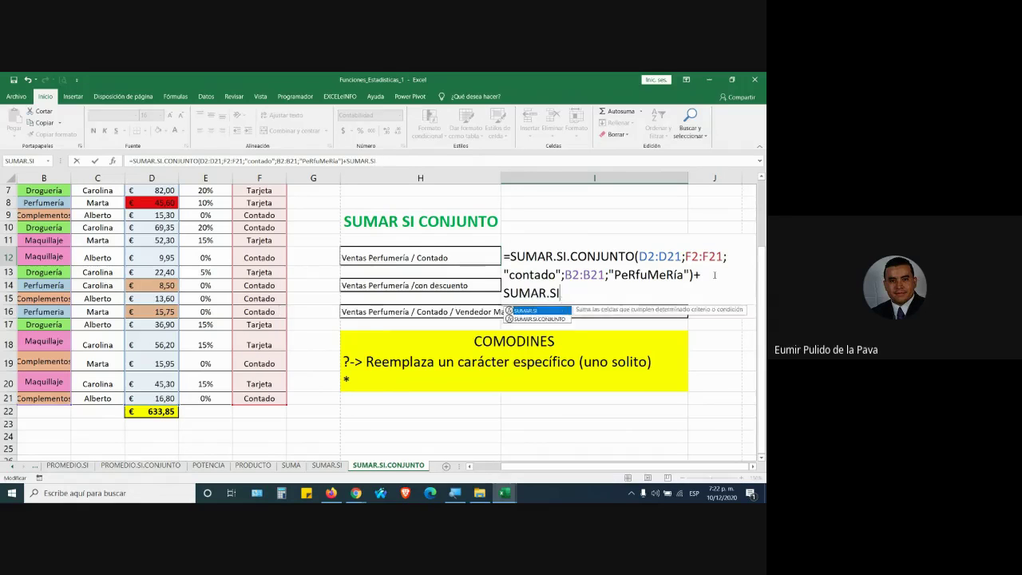
key(BackSpace)
key(BackSpace)
key(BackSpace)
key(BackSpace)
key(BackSpace)
key(BackSpace)
key(BackSpace)
key(BackSpace)
key(BackSpace)
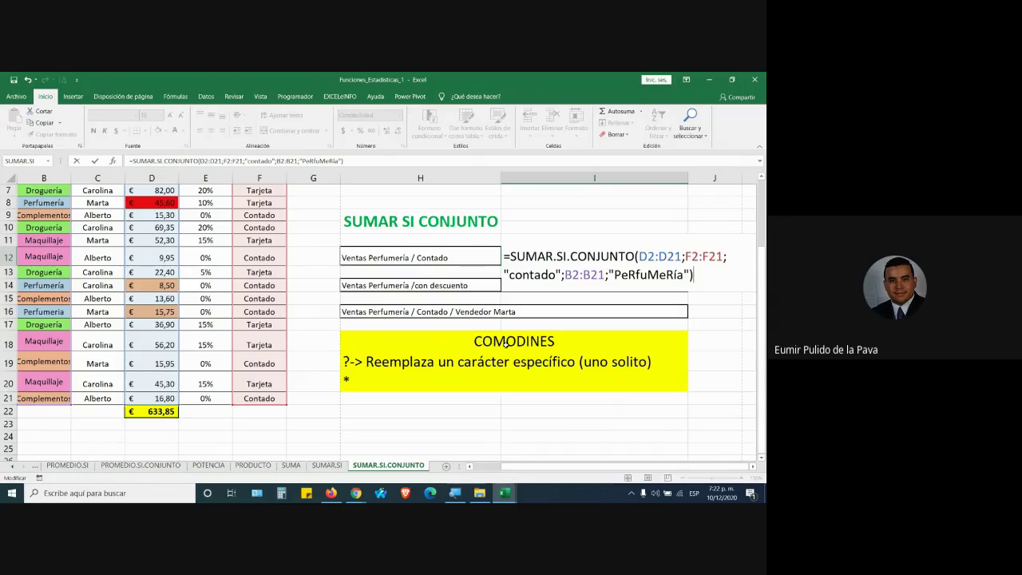
key(alt+Tab)
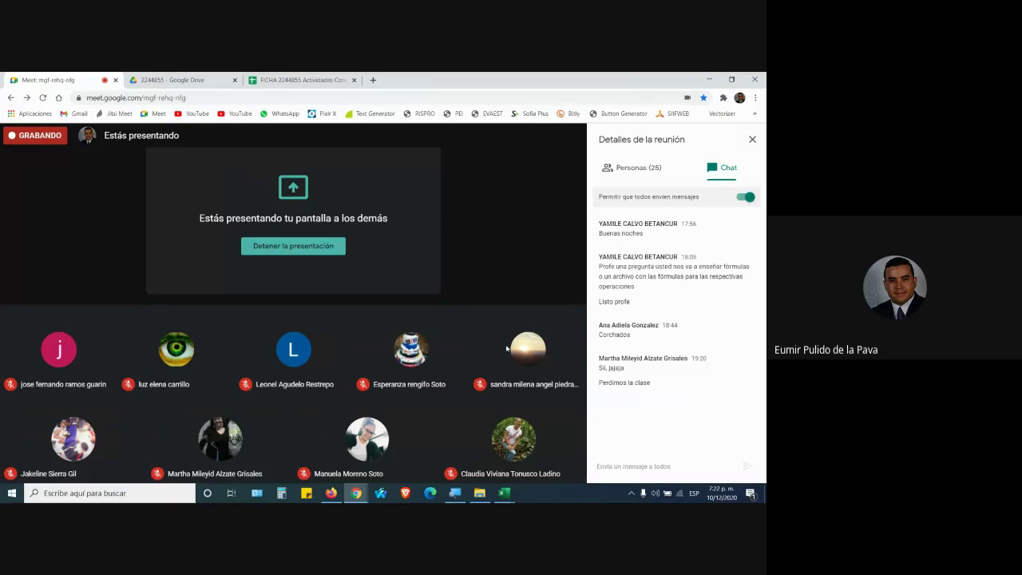
Switch from the Meet call back to the Excel workbook
key(alt+Tab)
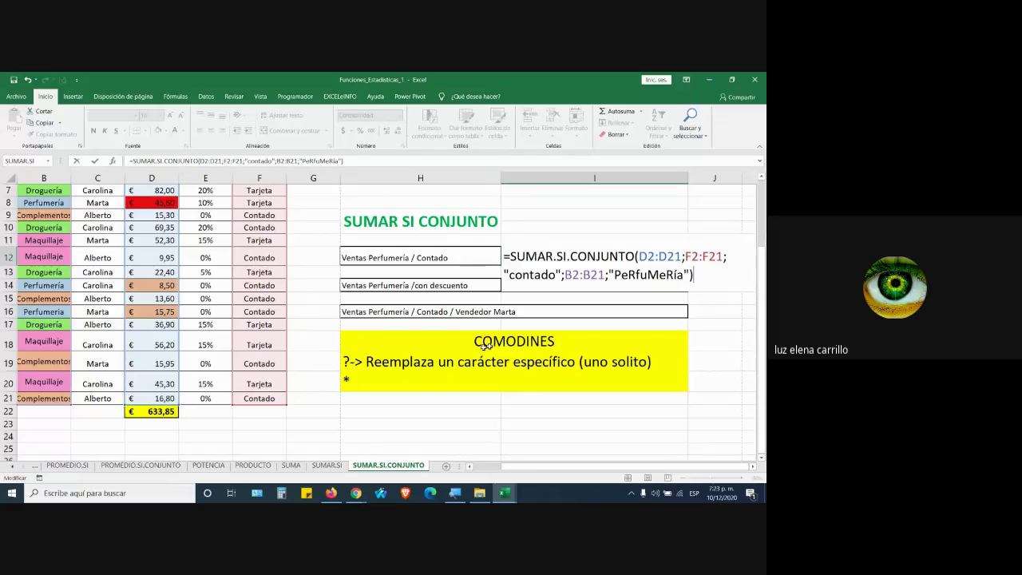
scroll(440, 377, up, 2)
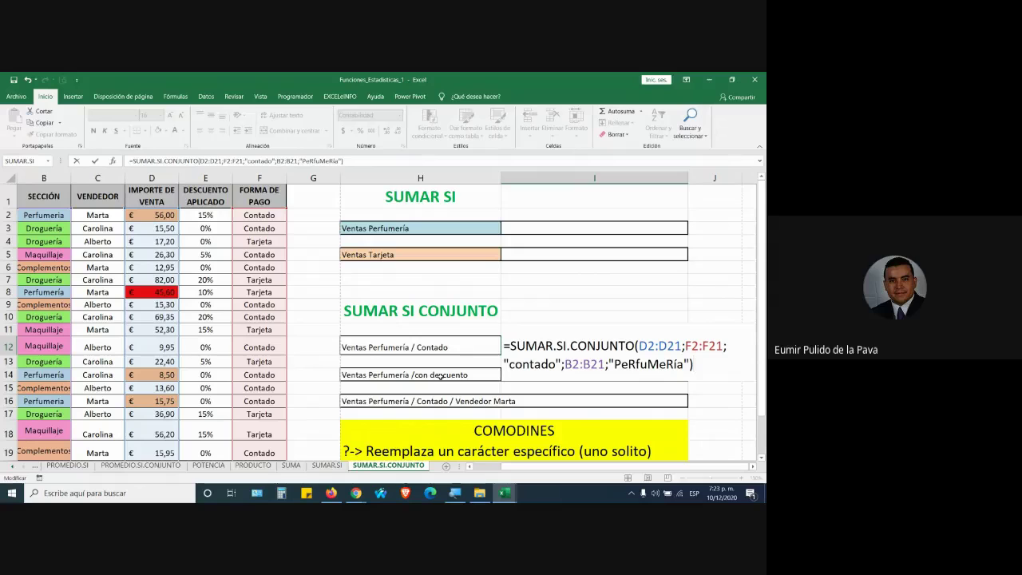
click(678, 364)
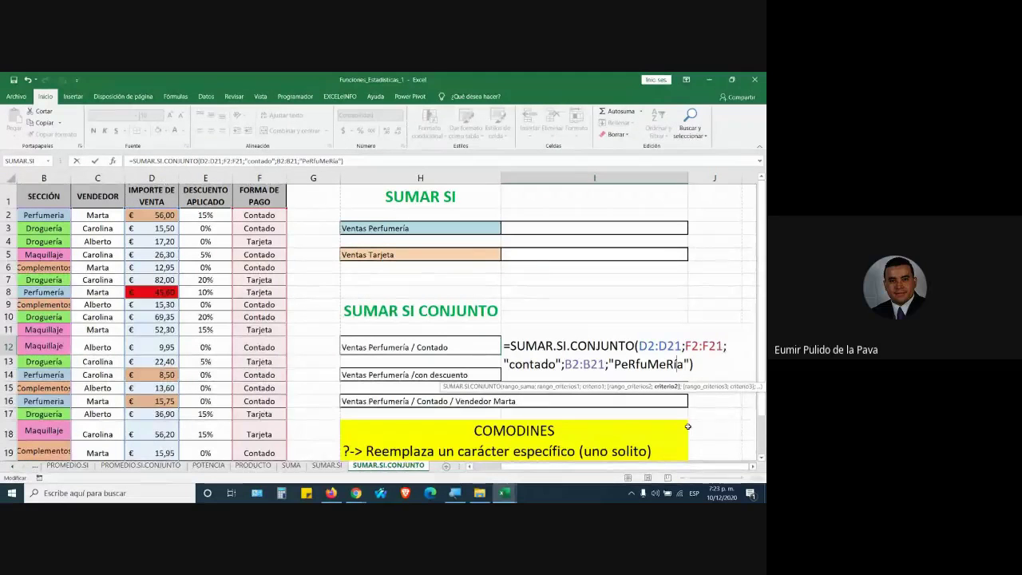
scroll(566, 409, down, 1)
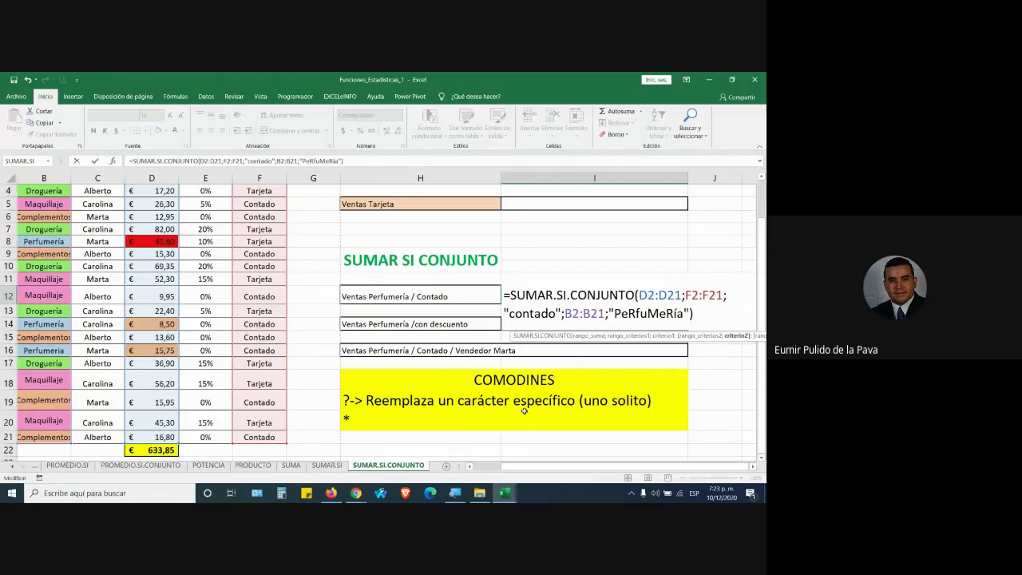
Change I12's criterion from PeRfuMeRía to PeRfuMeR?a, commit, and reopen to show the ?
key(Delete)
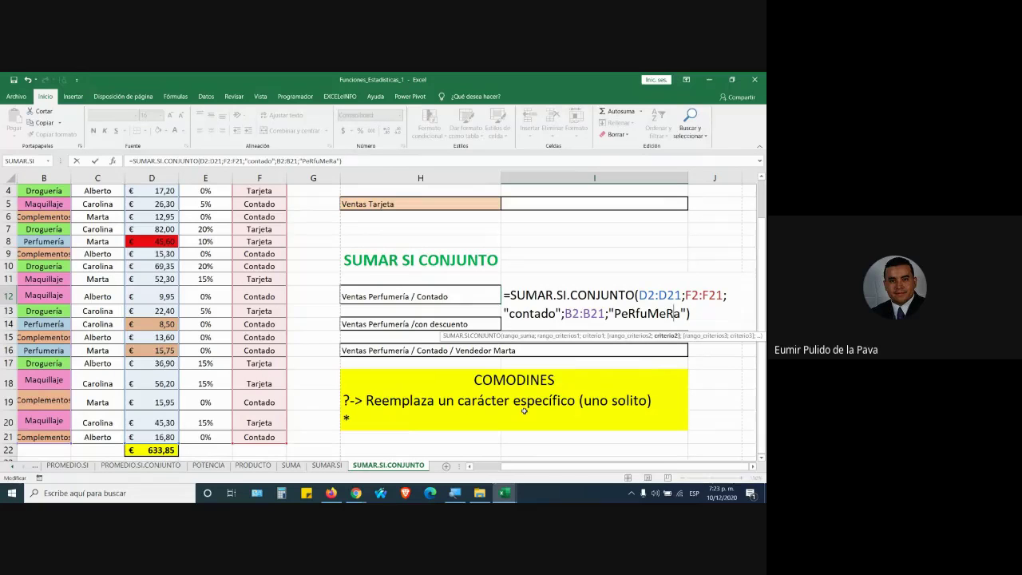
text(?)
drag(639, 295, 684, 313)
drag(615, 313, 667, 314)
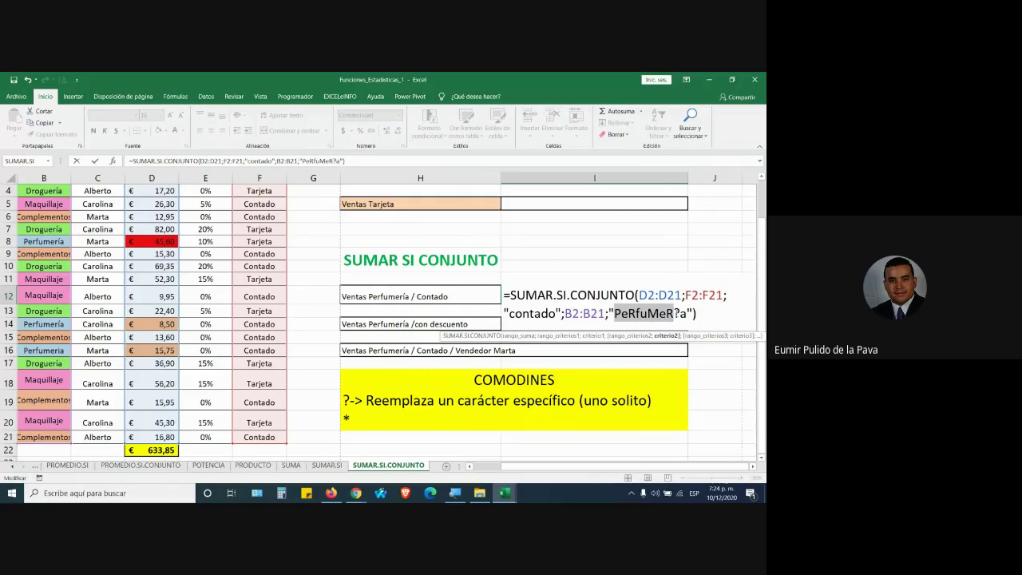
click(669, 314)
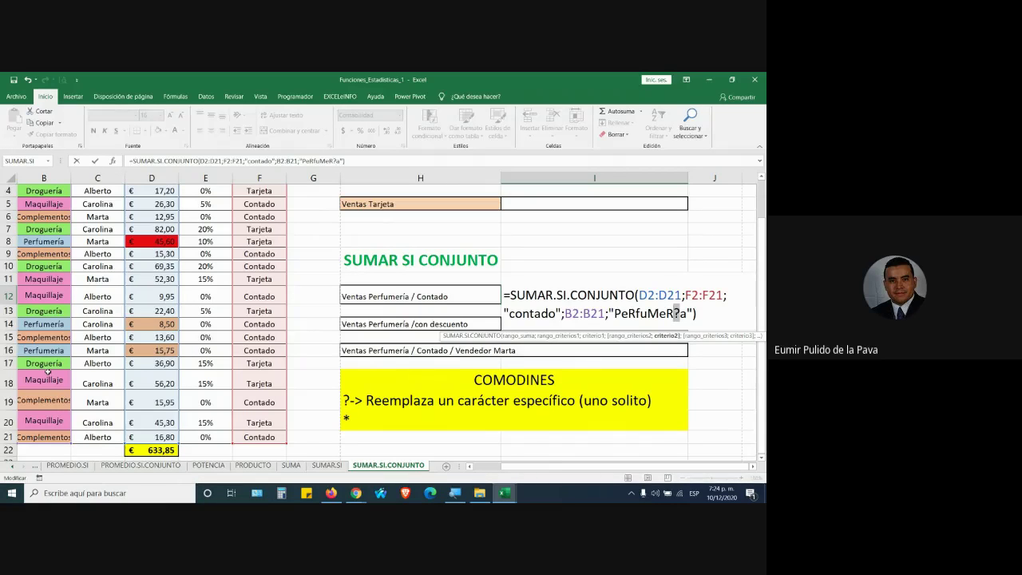
key(Return)
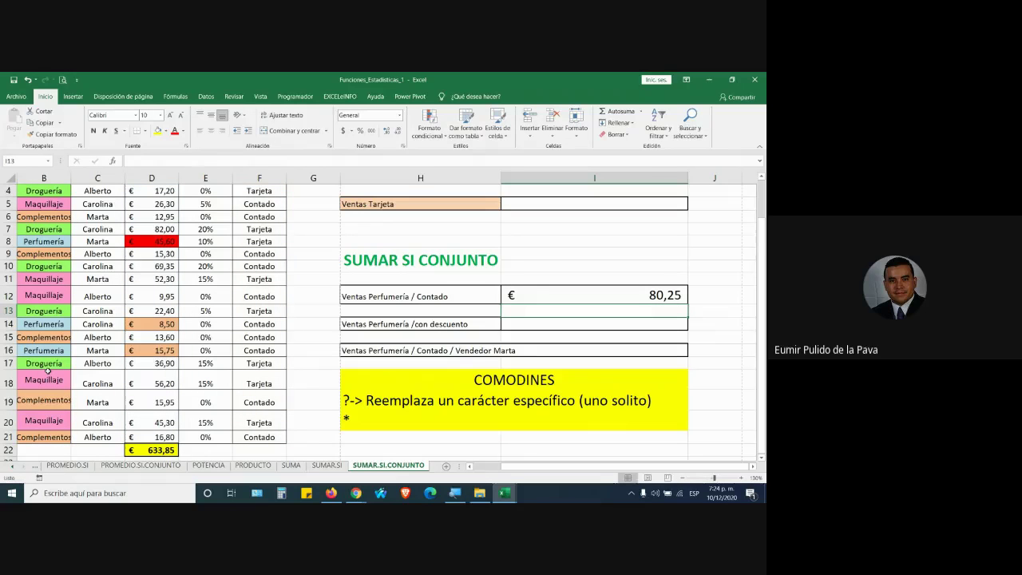
double_click(627, 297)
drag(674, 314, 681, 314)
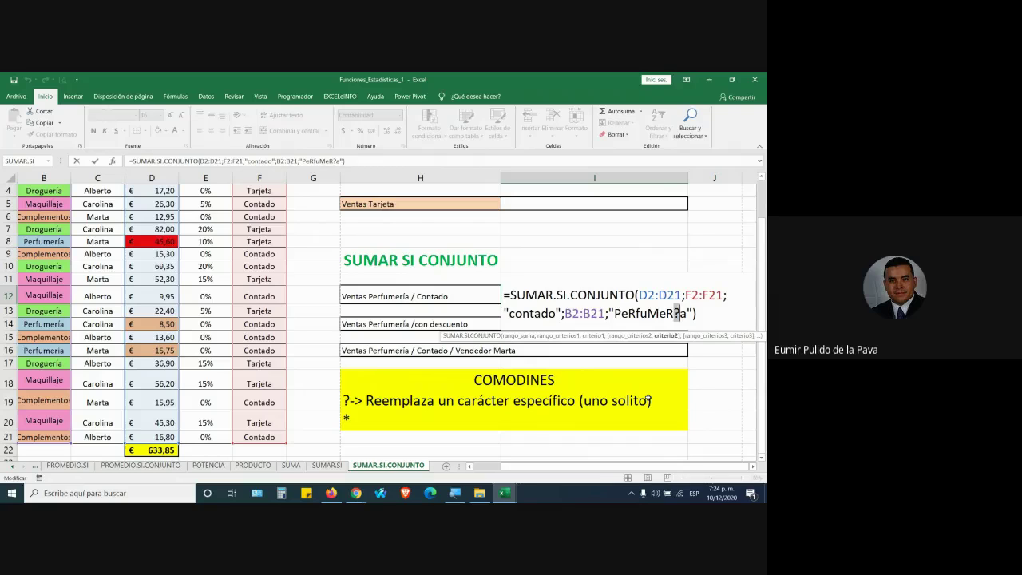
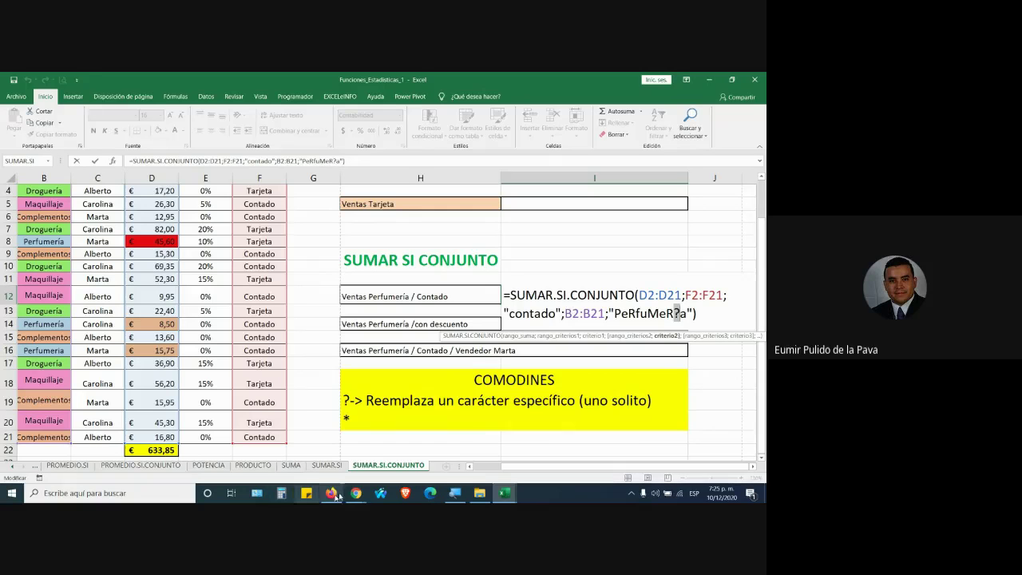
Back in Excel, commit the PeRfuMeR?a formula in I12 so it returns € 80,25, then select I14
mouse_move(356, 492)
click(332, 445)
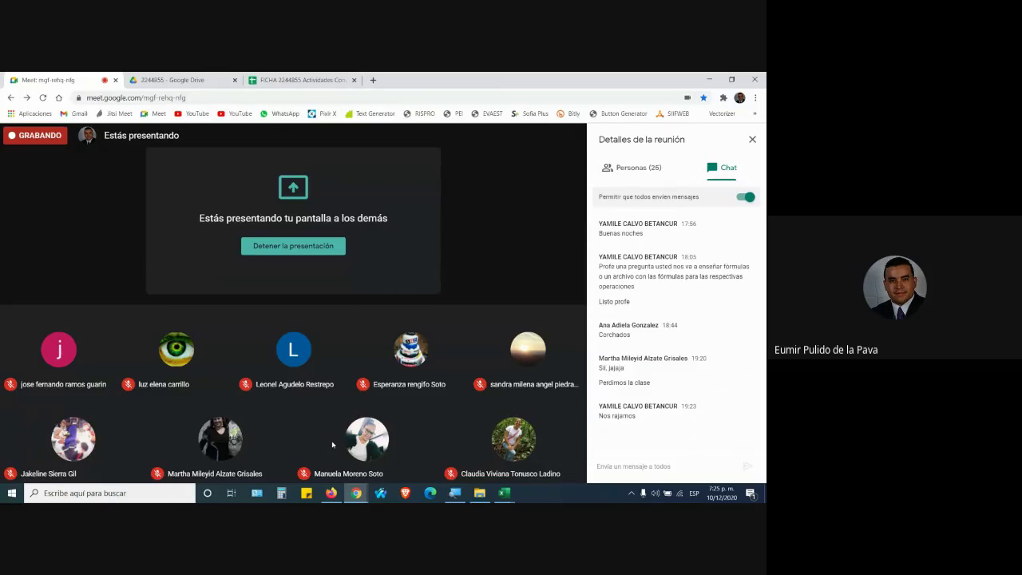
key(alt+Tab)
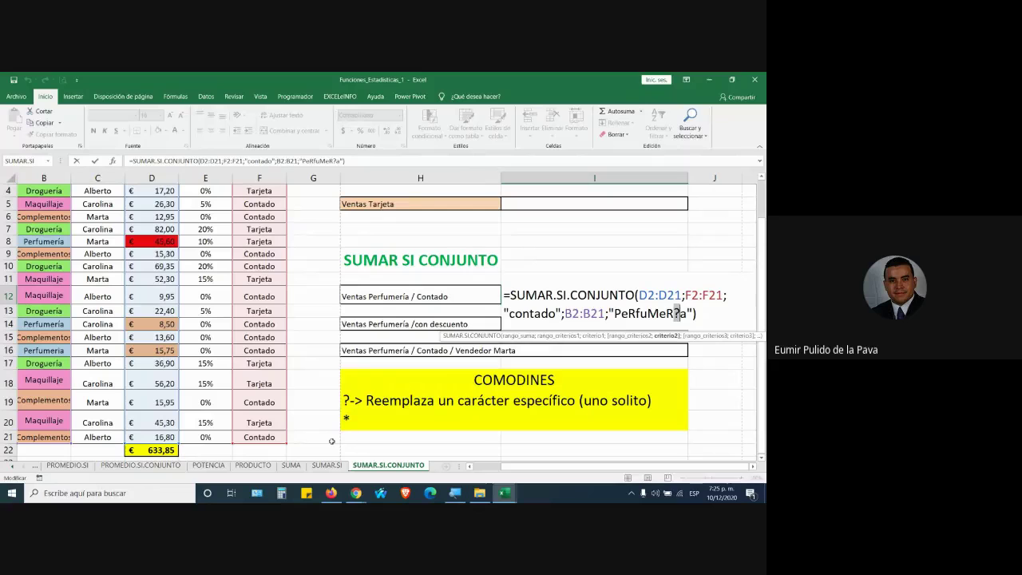
scroll(129, 362, up, 1)
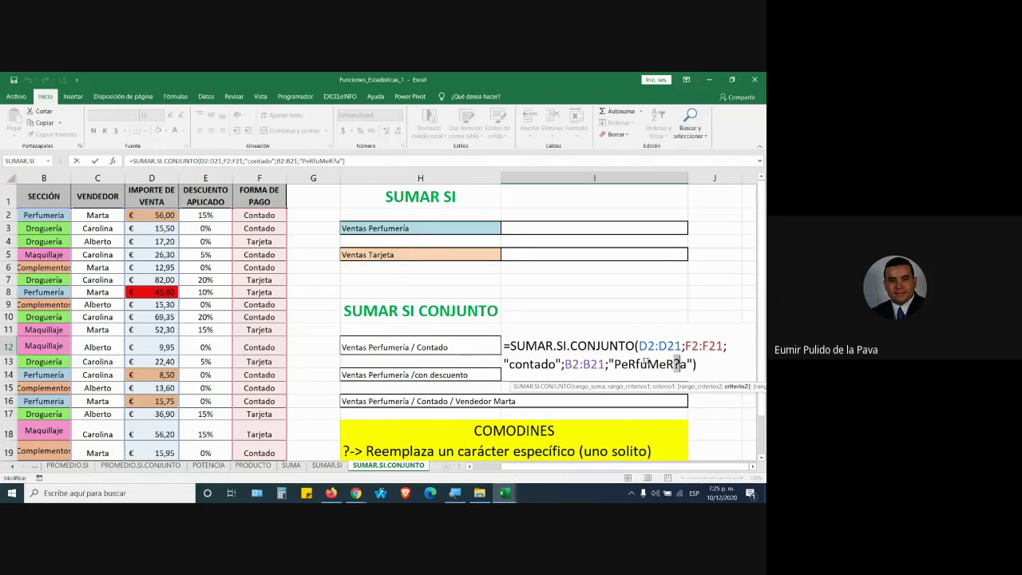
click(678, 365)
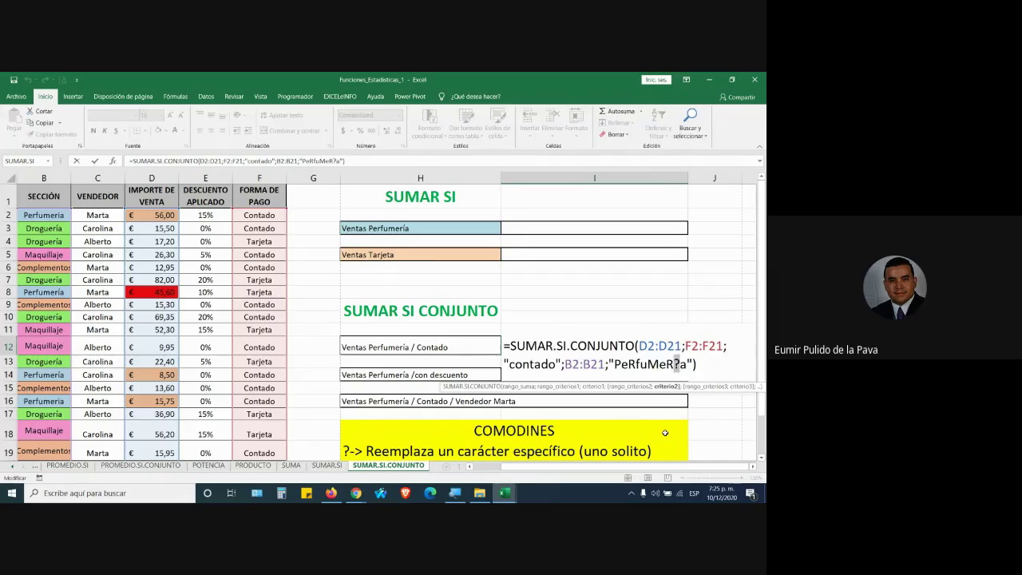
key(Return)
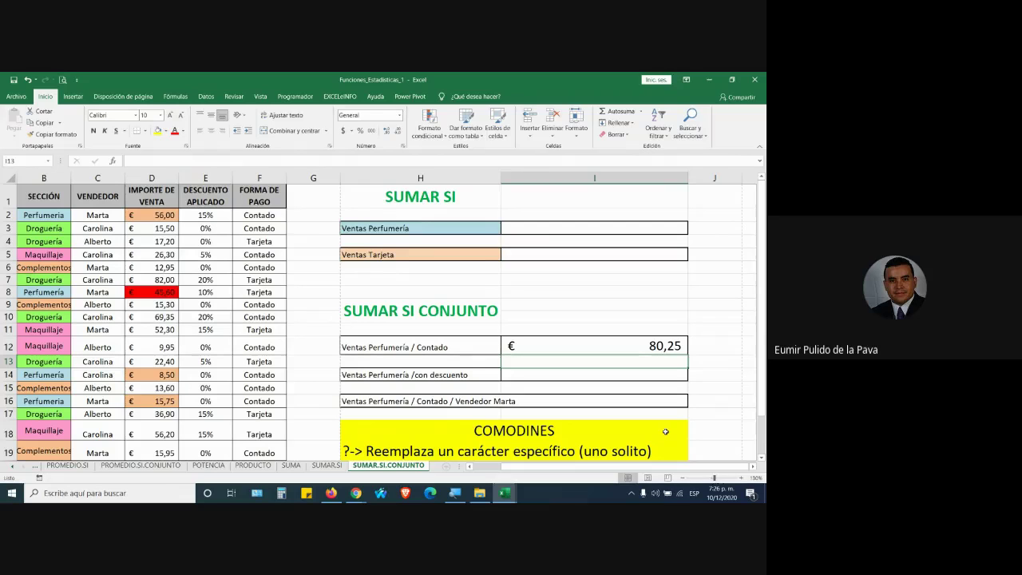
click(644, 376)
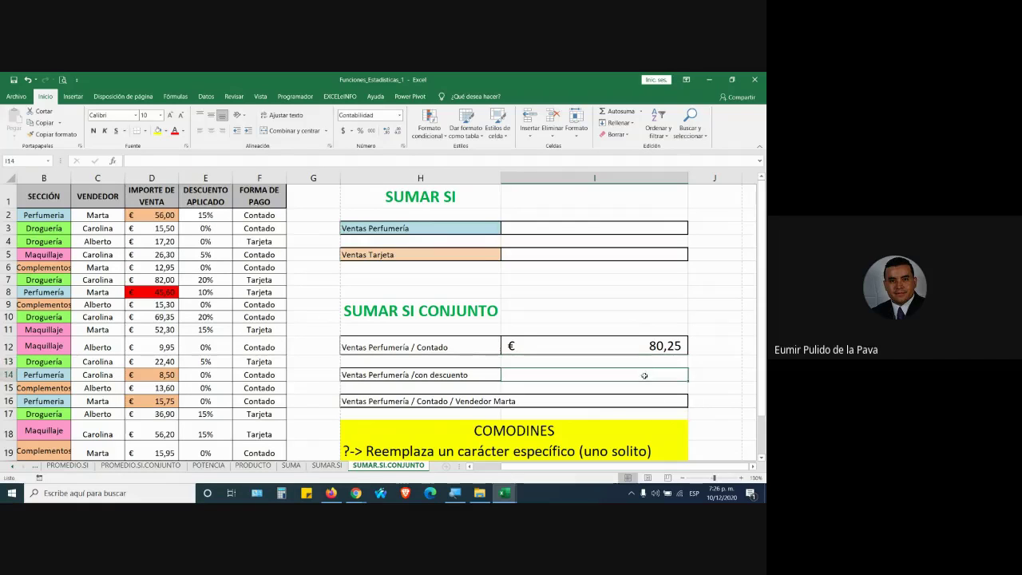
Copy I12's formatting onto the con descuento result cell I14
click(647, 345)
click(53, 134)
click(590, 375)
click(565, 406)
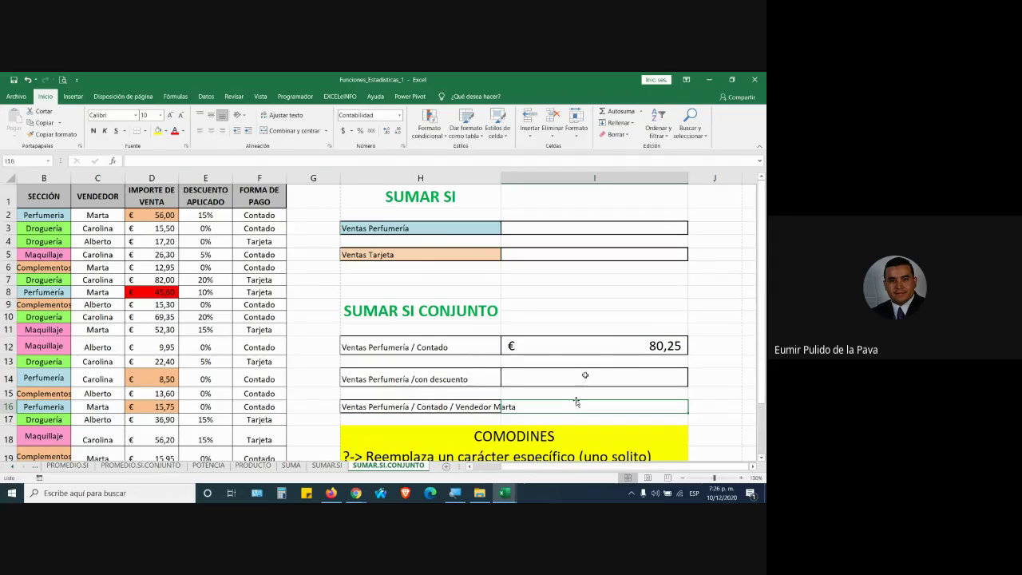
click(634, 376)
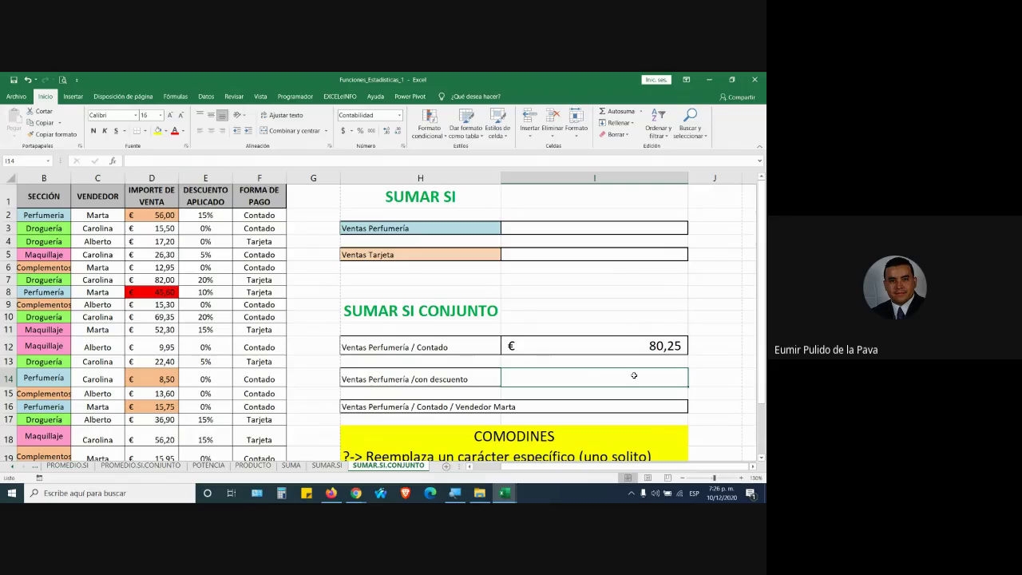
Start the I14 formula as =SUMAR.SI.CONJUNTO(D2:D21;B2:B21;"perfumer?a"; using the suggestion list
text(=)
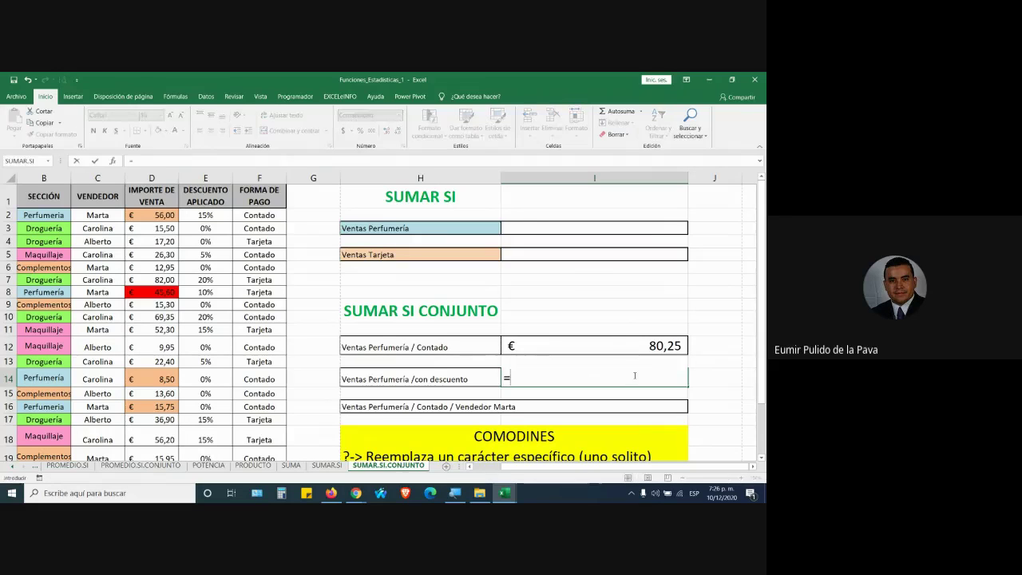
text(suma)
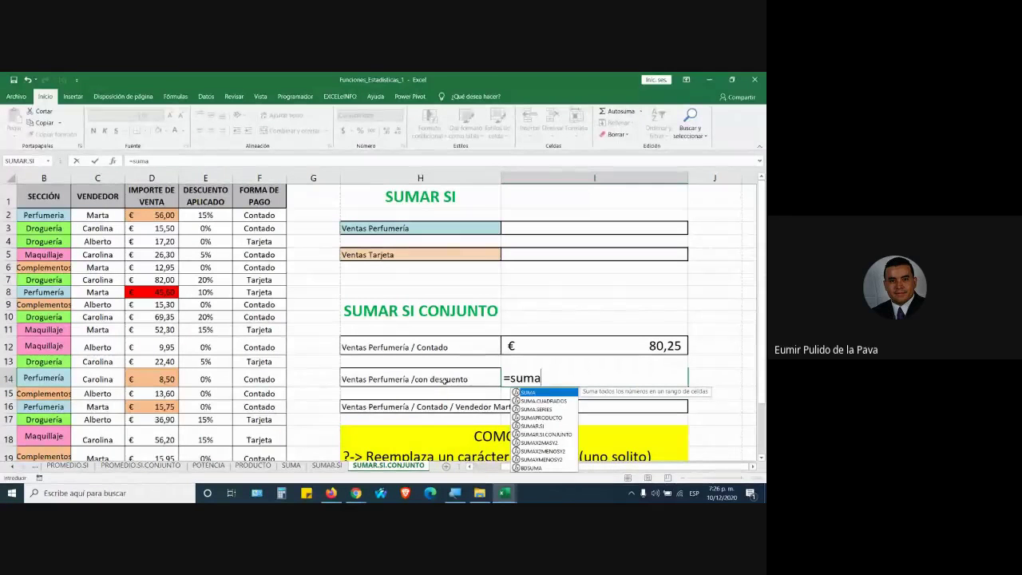
key(Down)
key(Down)
key(Down)
key(Down)
key(Down)
key(Tab)
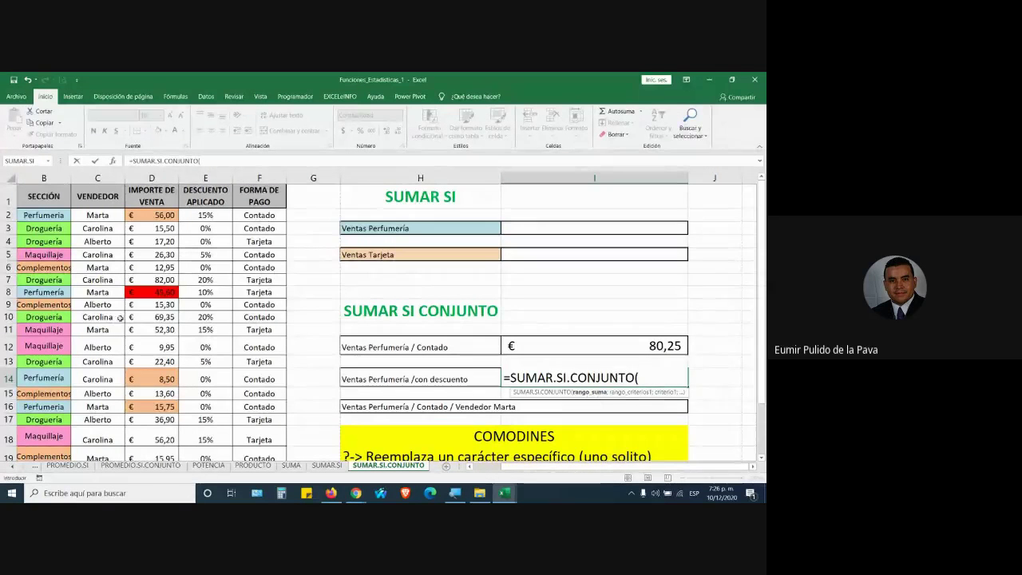
drag(162, 215, 162, 437)
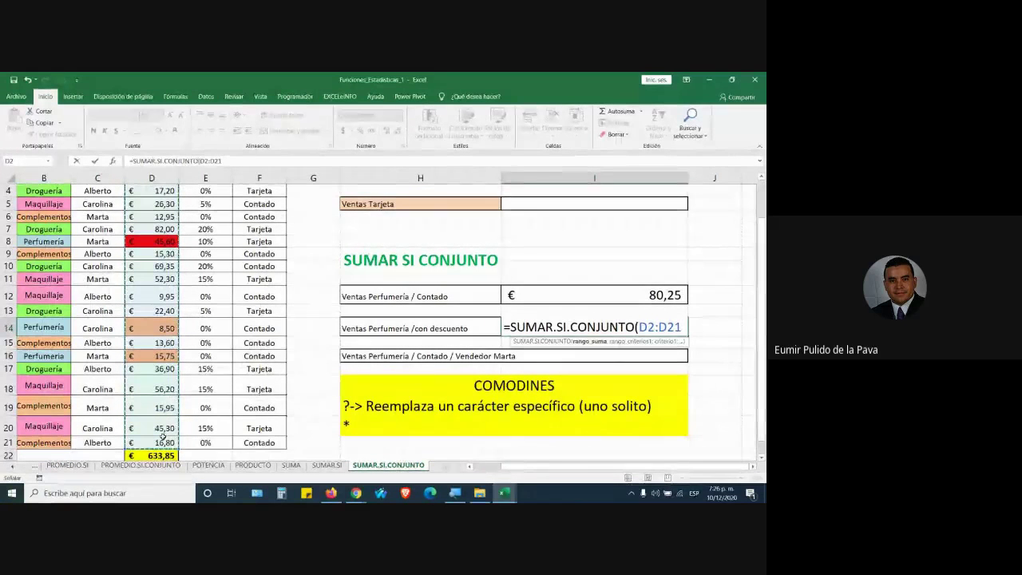
text(;)
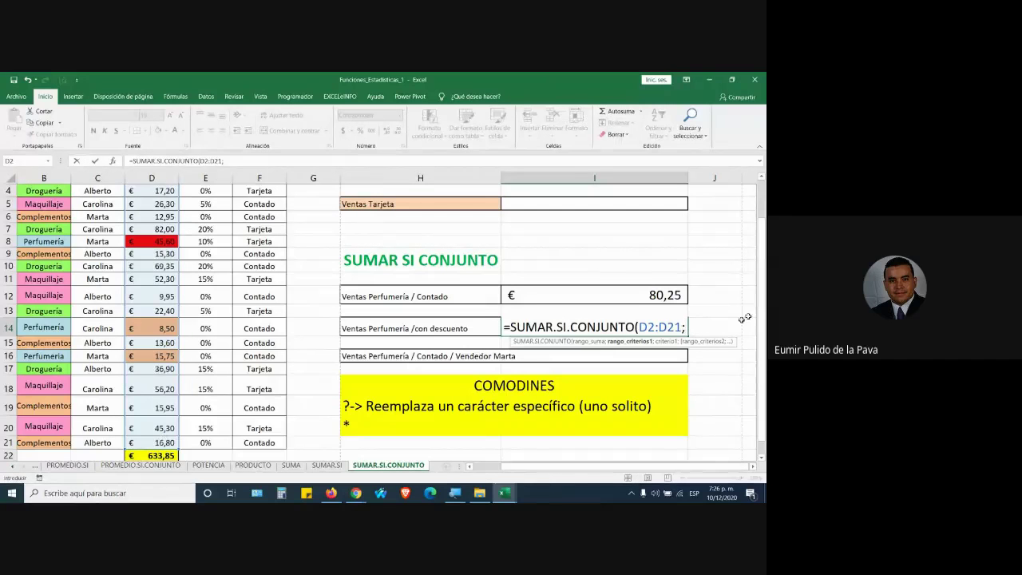
scroll(35, 213, up, 1)
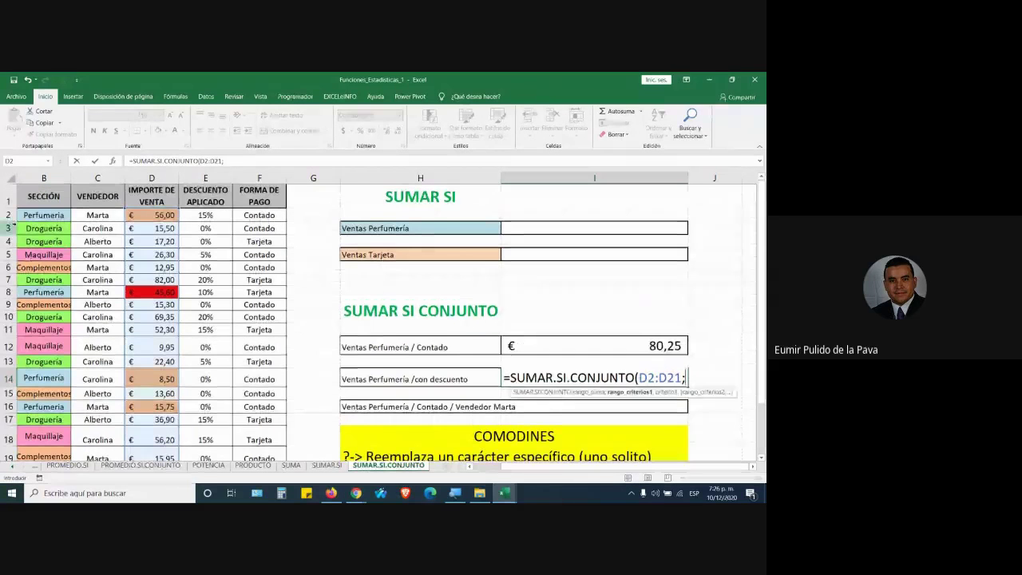
drag(36, 214, 35, 430)
scroll(206, 221, up, 2)
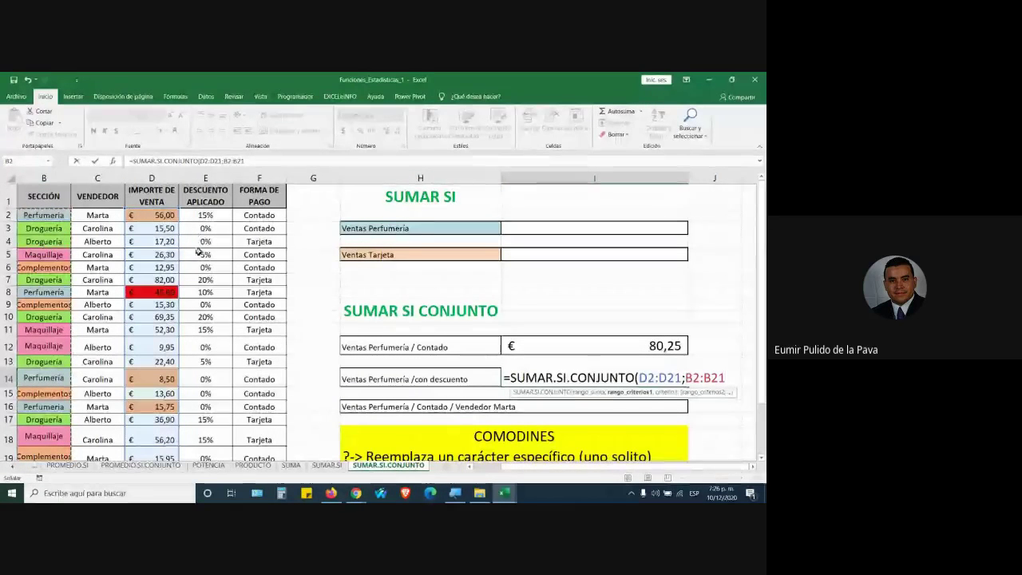
text(;")
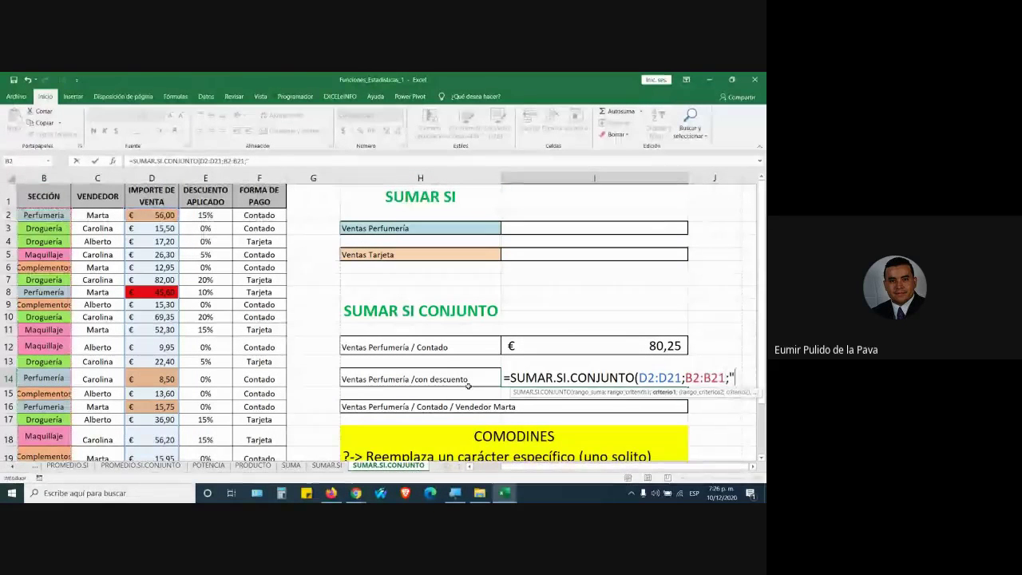
text(perf)
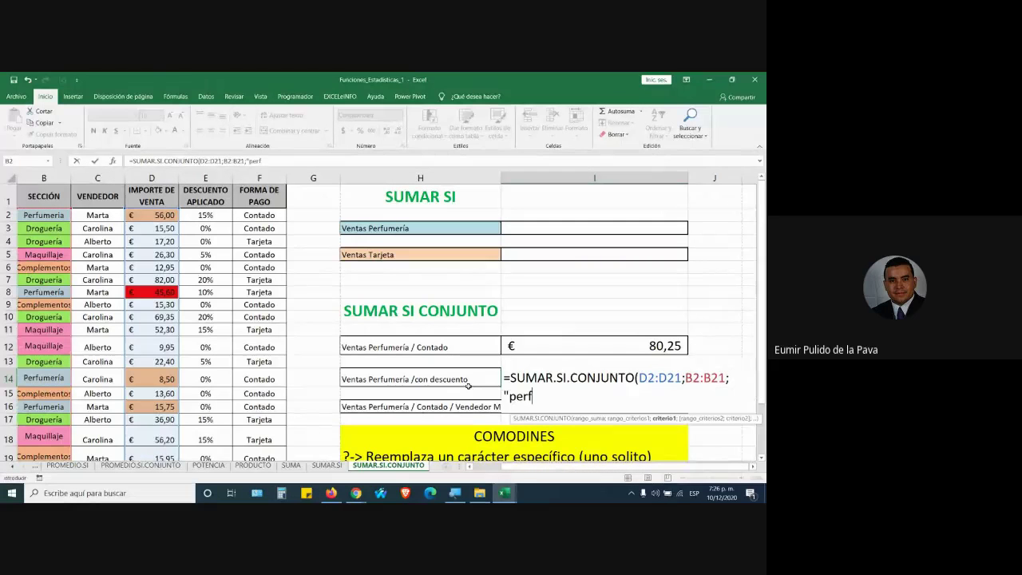
text(umer?a)
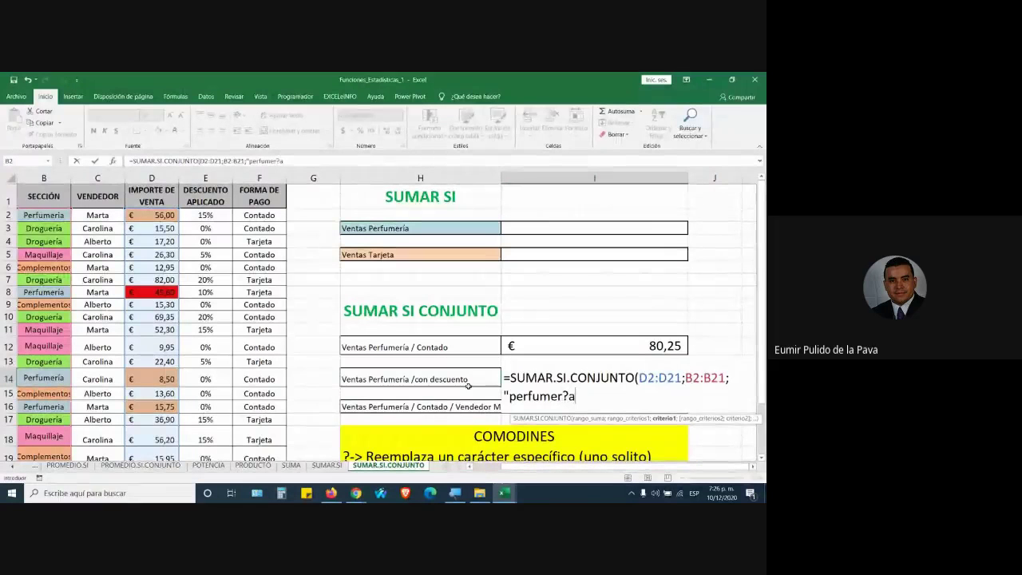
text(")
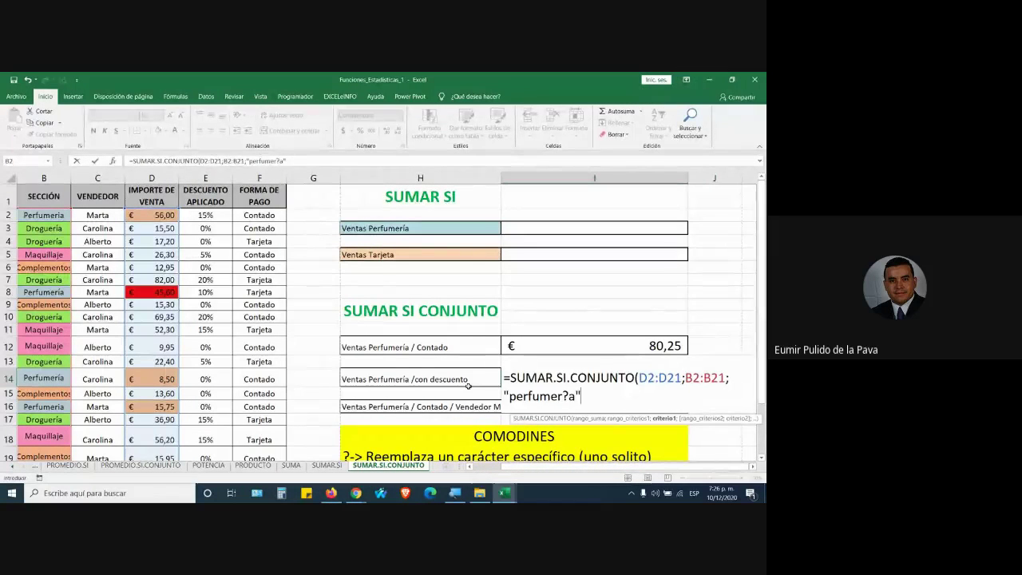
text(;)
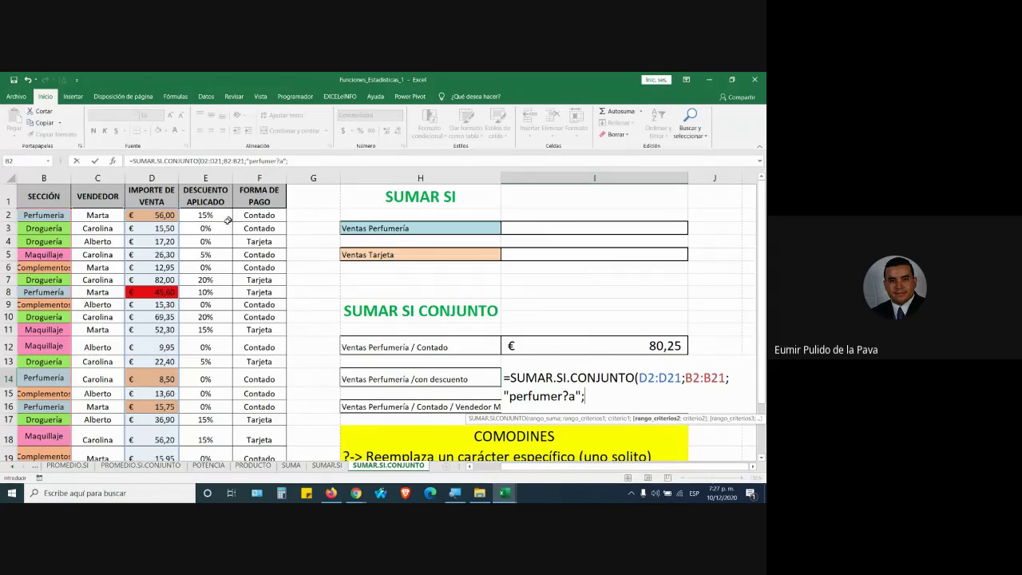
Add E2:E21 as the second criteria range, remove the stray quote, then switch to Google Meet
drag(206, 214, 227, 423)
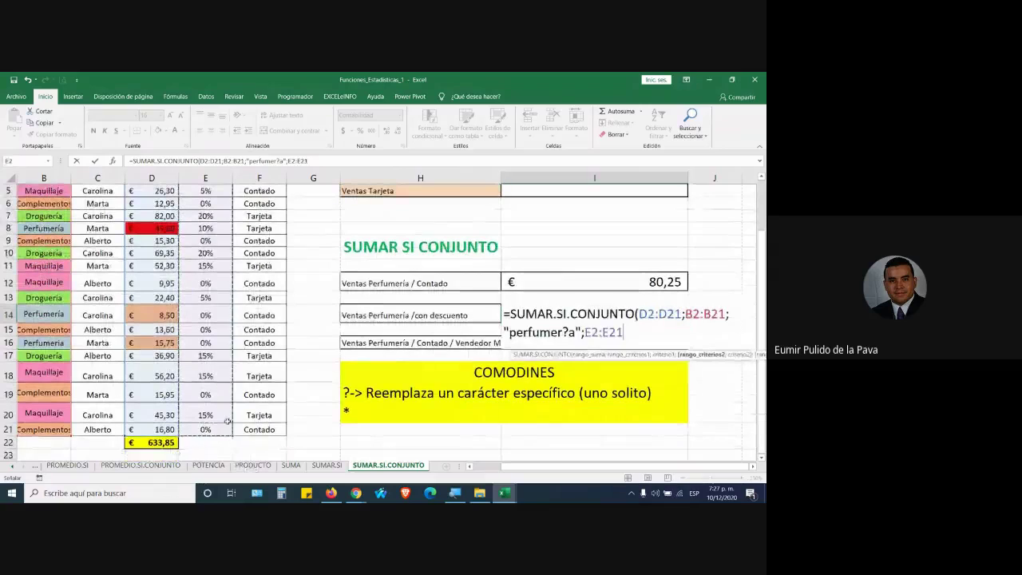
text(;")
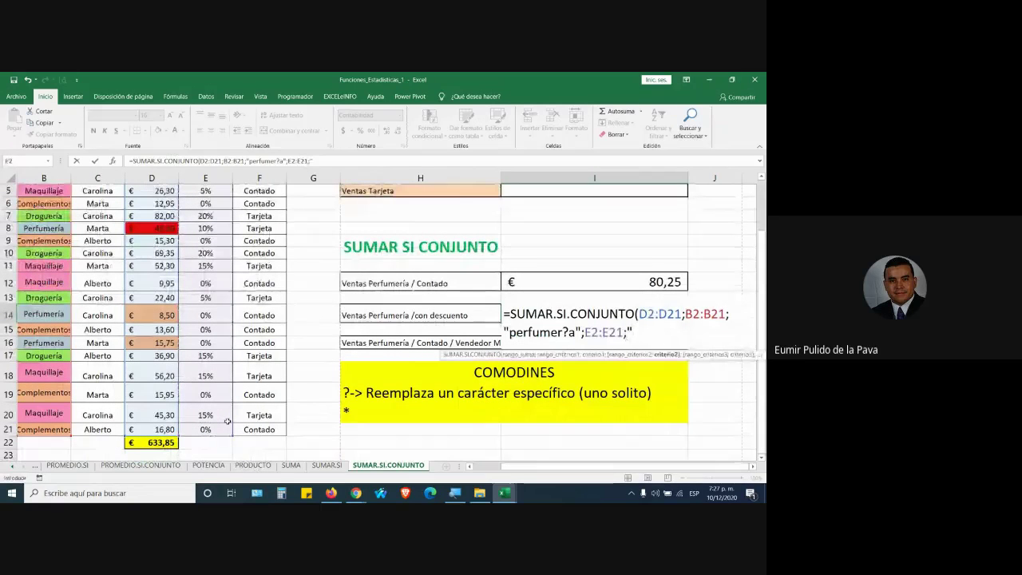
key(BackSpace)
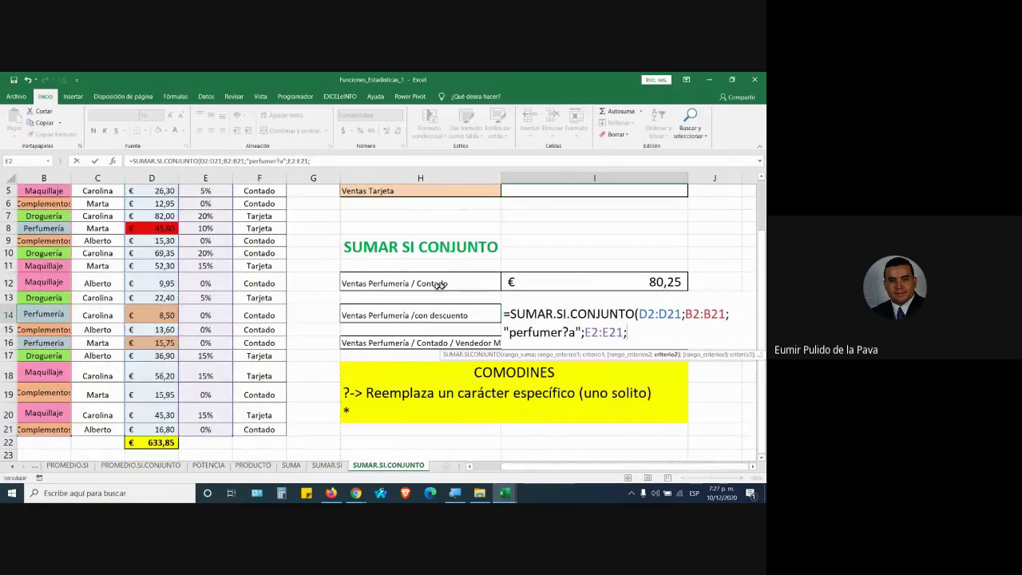
scroll(281, 280, up, 2)
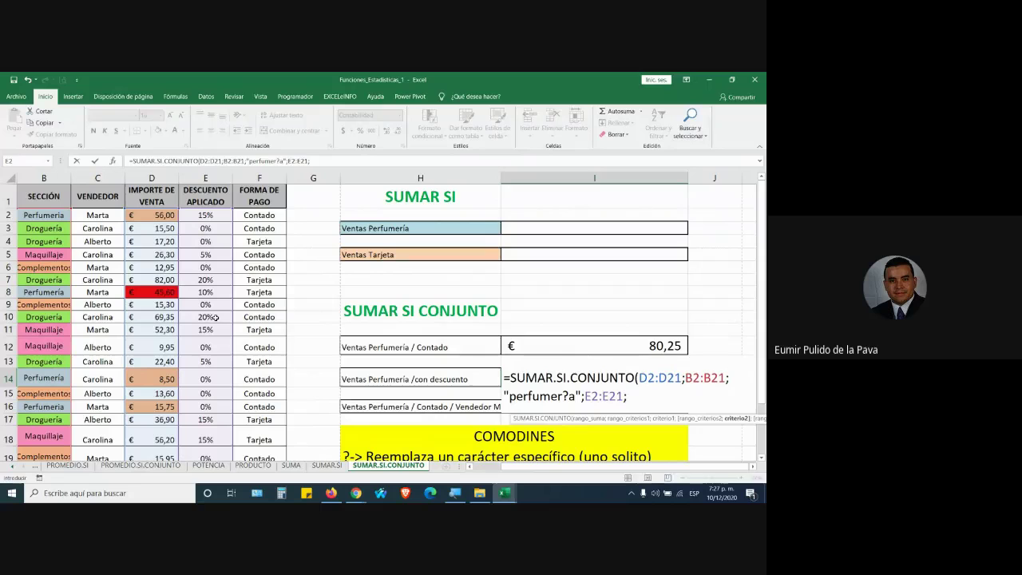
key(alt+Tab)
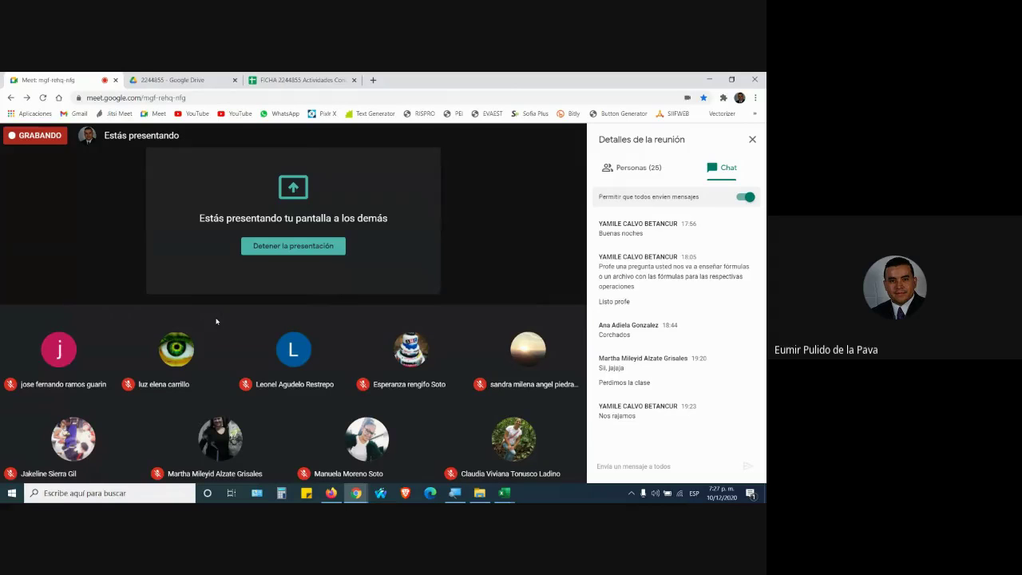
Switch from the Meet window back to the Excel workbook
key(alt+Tab)
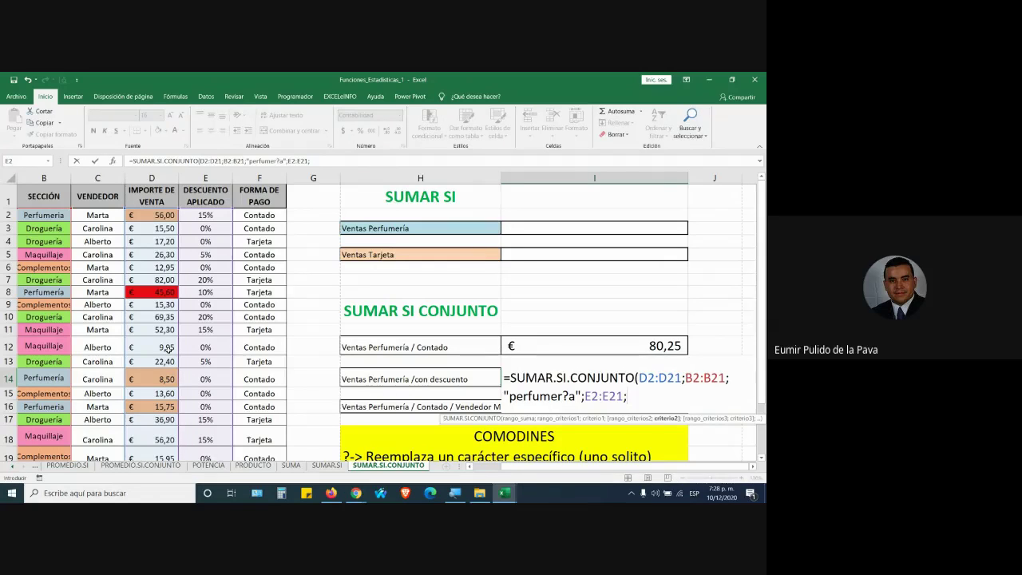
Bring the Meet window forward, then return to the Funciones_Estadisticas_1 workbook
click(356, 493)
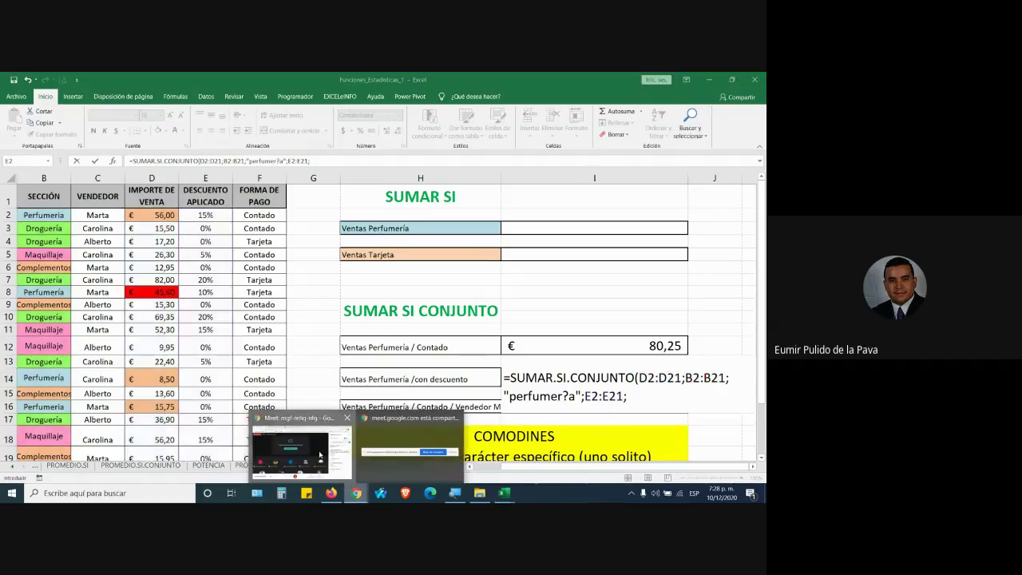
click(319, 453)
mouse_move(511, 492)
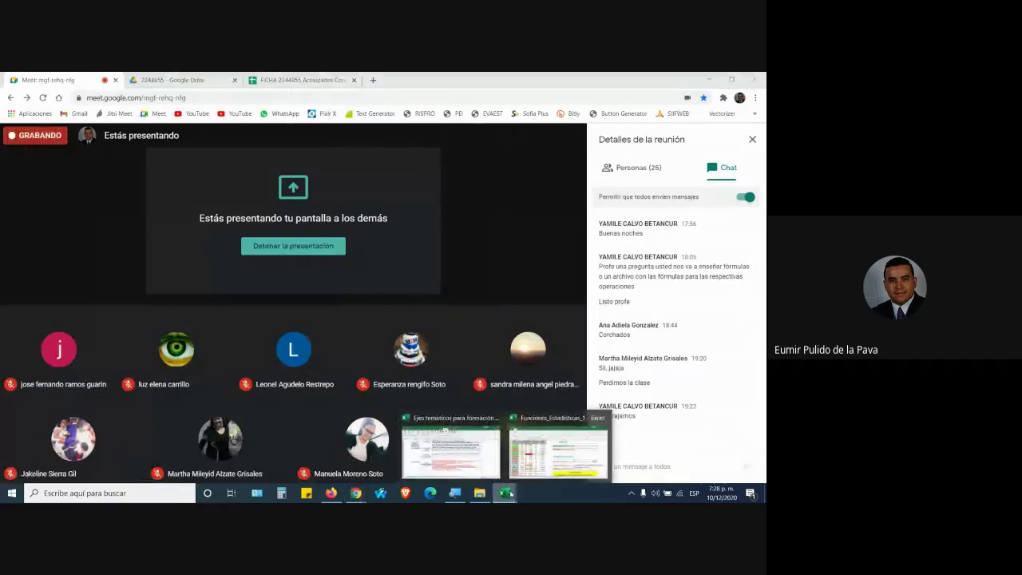
click(551, 454)
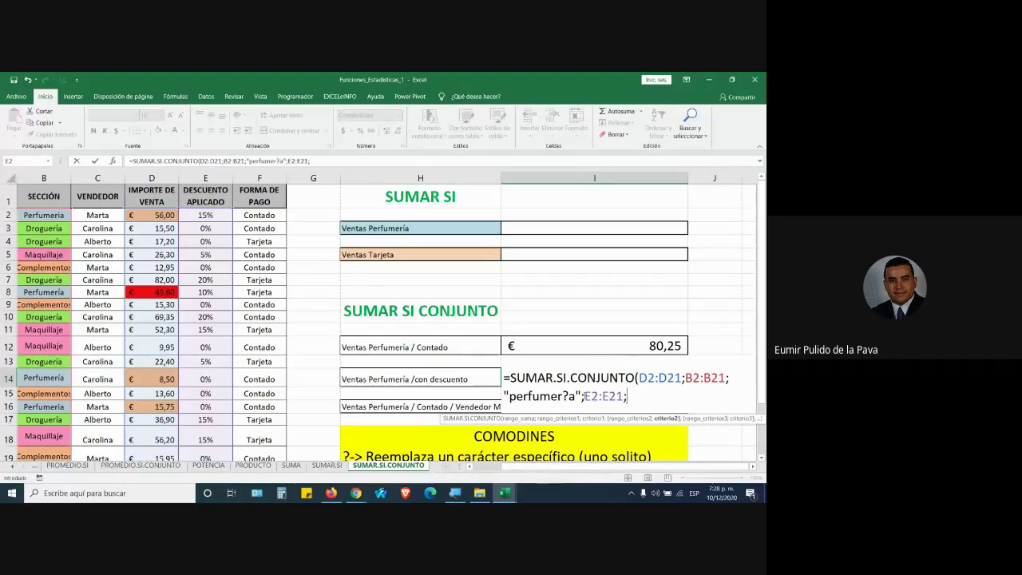
Place the insertion point after E2:E21; in the formula, then go back to the Meet window
double_click(604, 396)
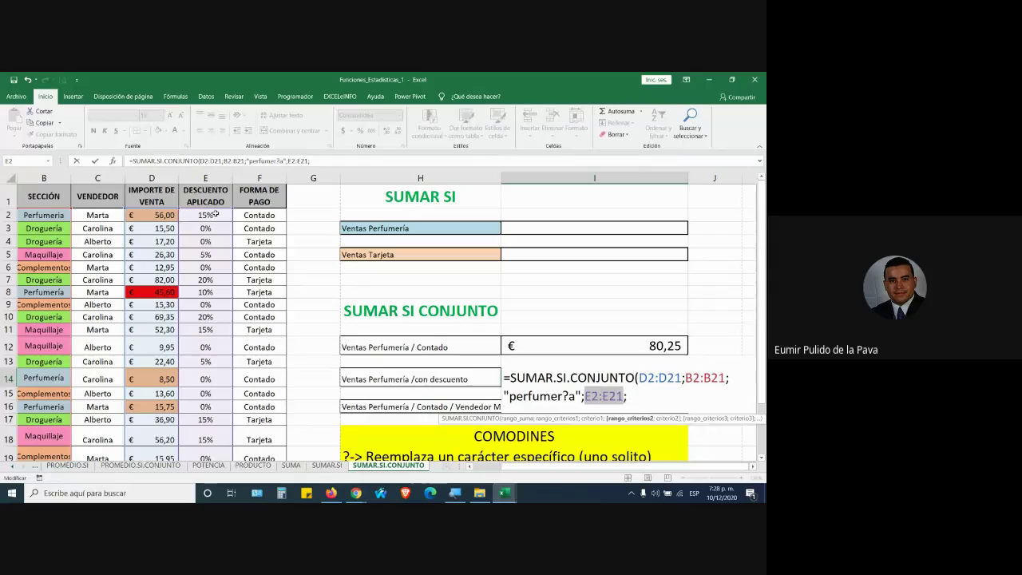
click(636, 392)
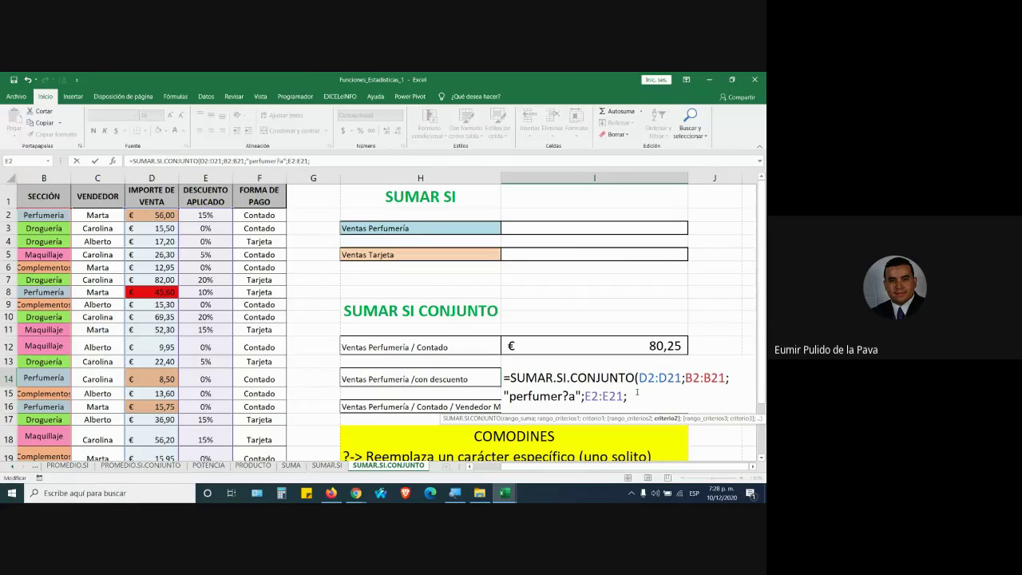
key(alt+Tab)
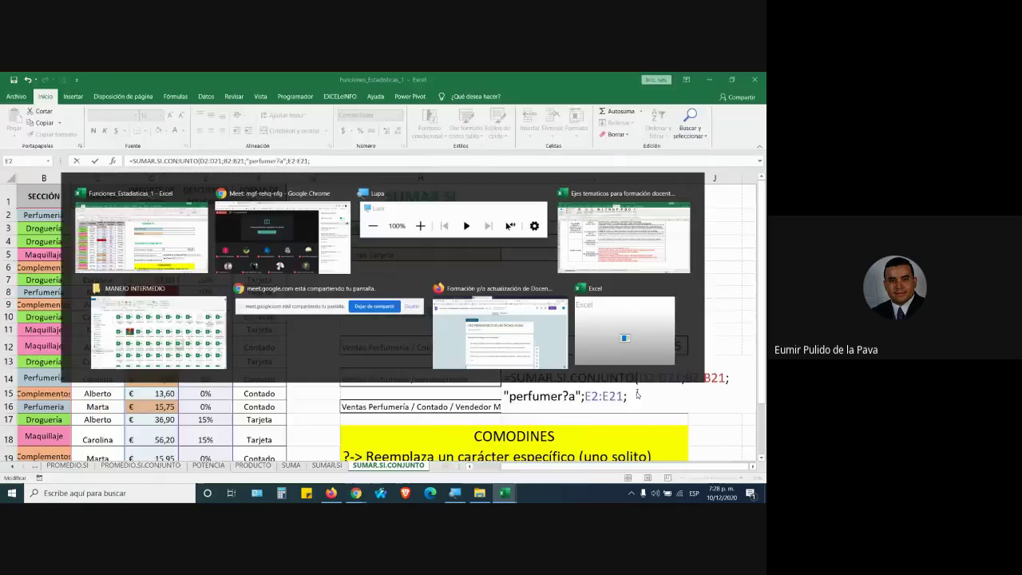
key(alt+Tab)
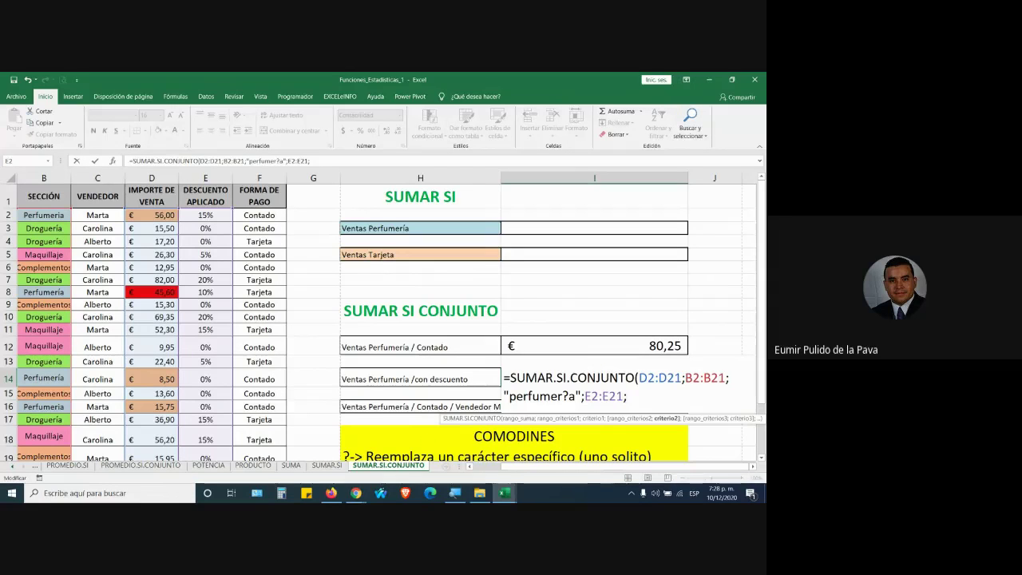
click(356, 492)
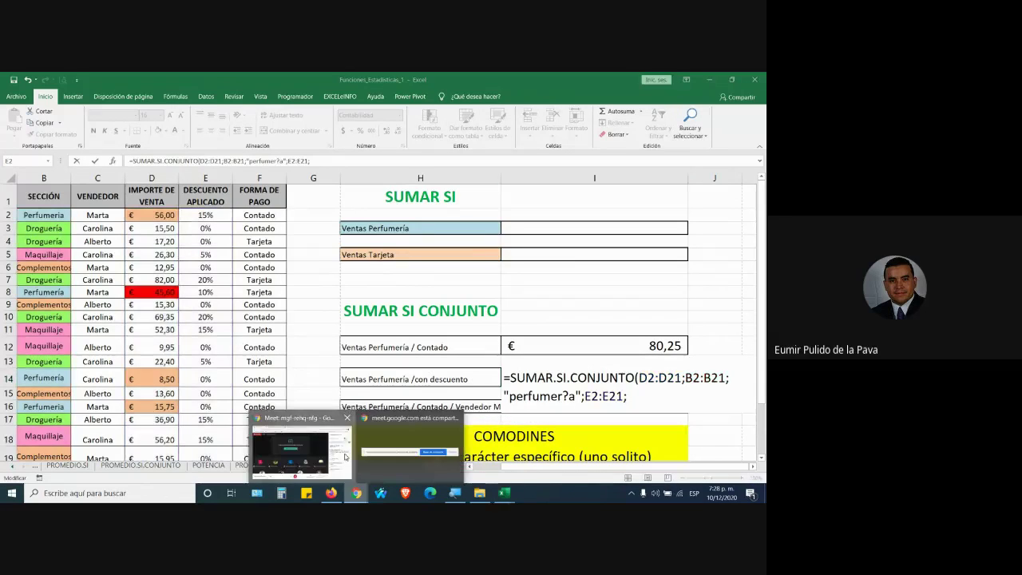
click(344, 454)
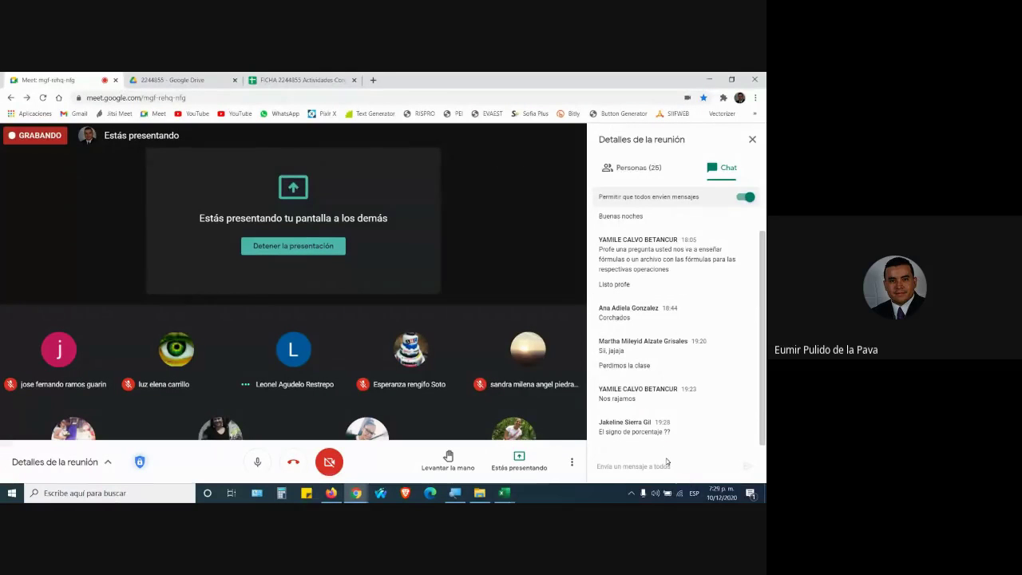
Switch from the Meet window back to the Excel workbook
key(alt+Tab)
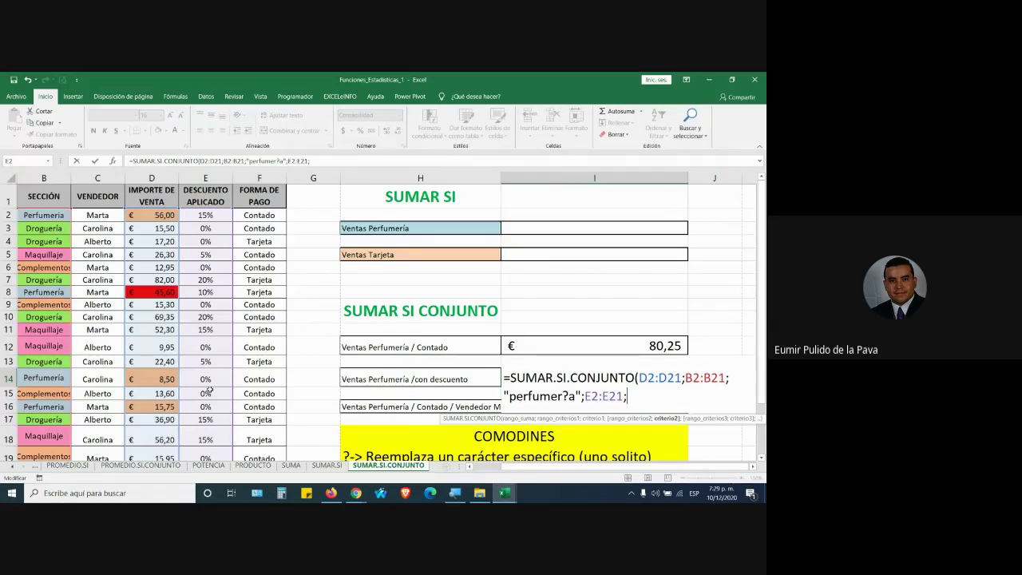
Check the Meet chat, then type "> after E2:E21; to begin the discount criterion
key(alt+Tab)
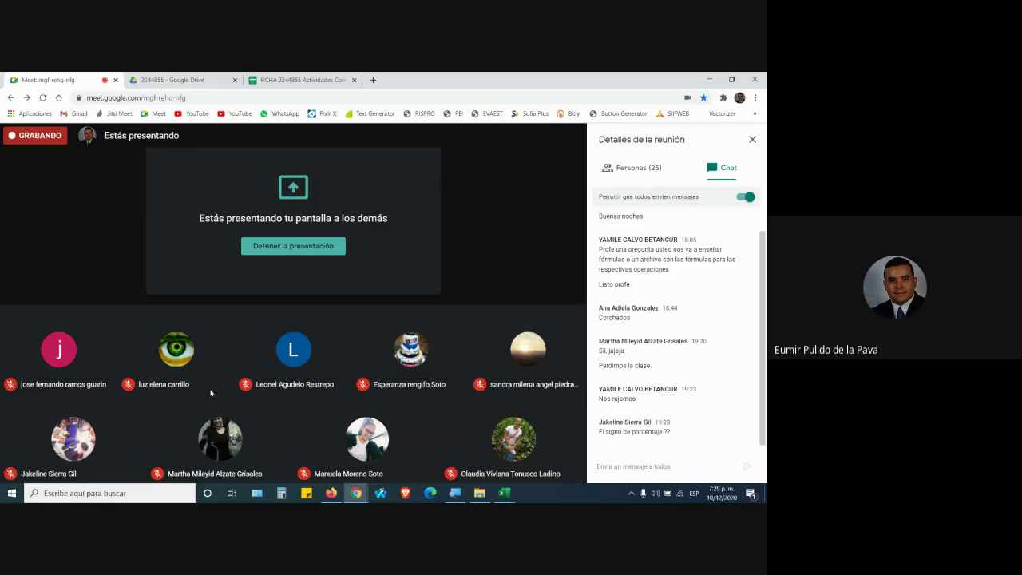
key(alt+Tab)
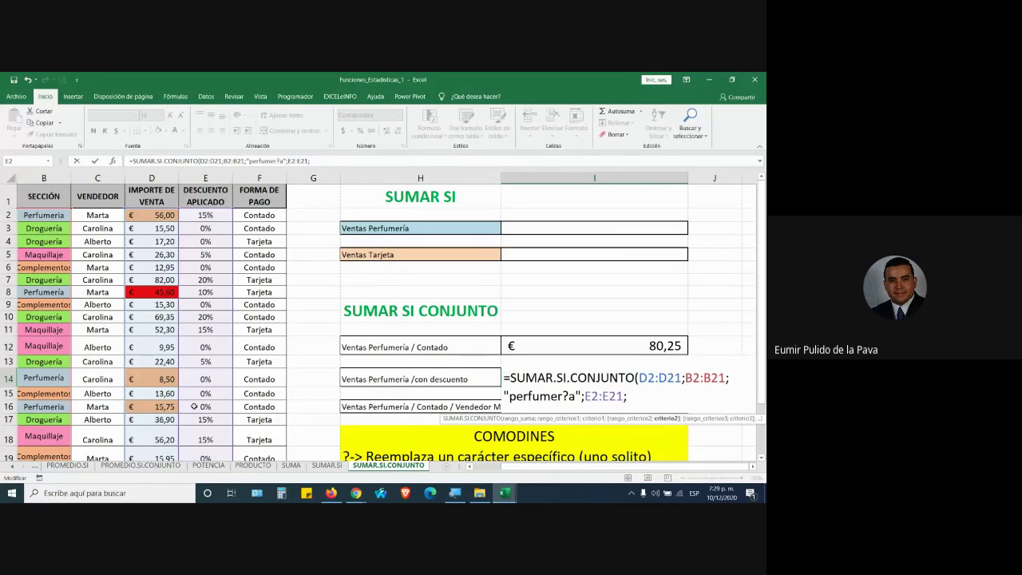
key(alt+Tab)
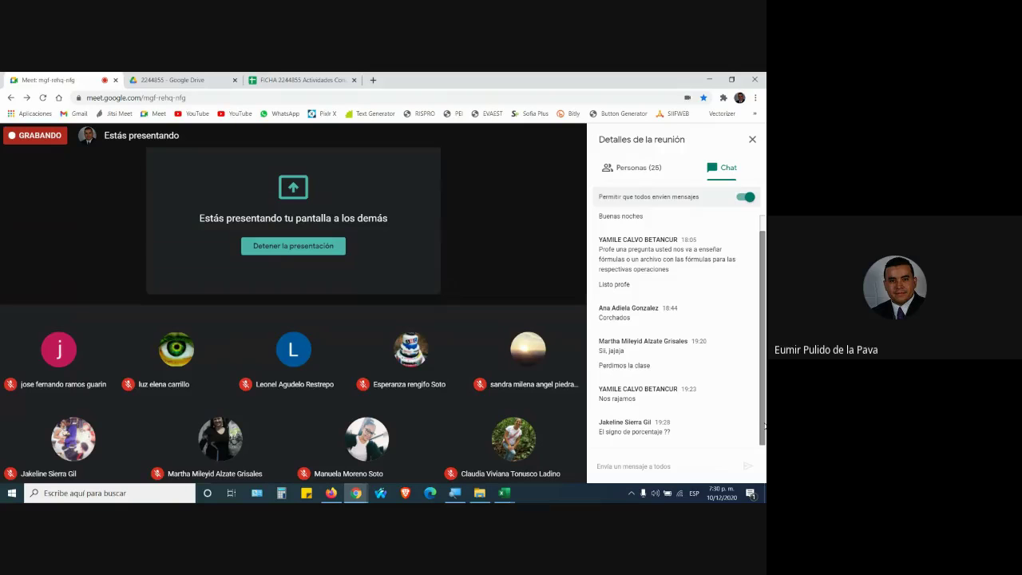
key(alt+Tab)
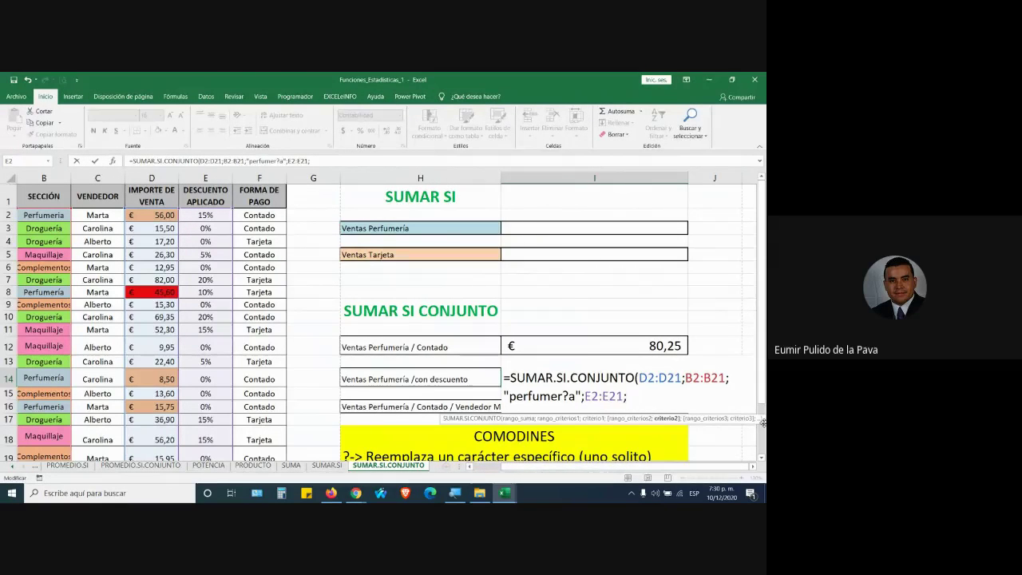
text(">)
Alternate between the Meet chat and the unfinished I14 formula several times
key(alt+Tab)
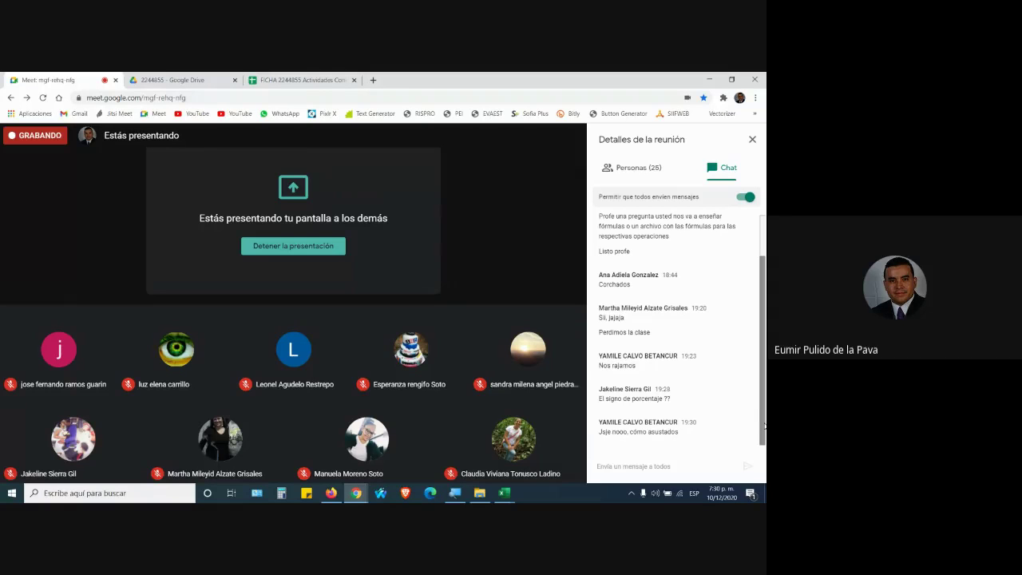
key(alt+Tab)
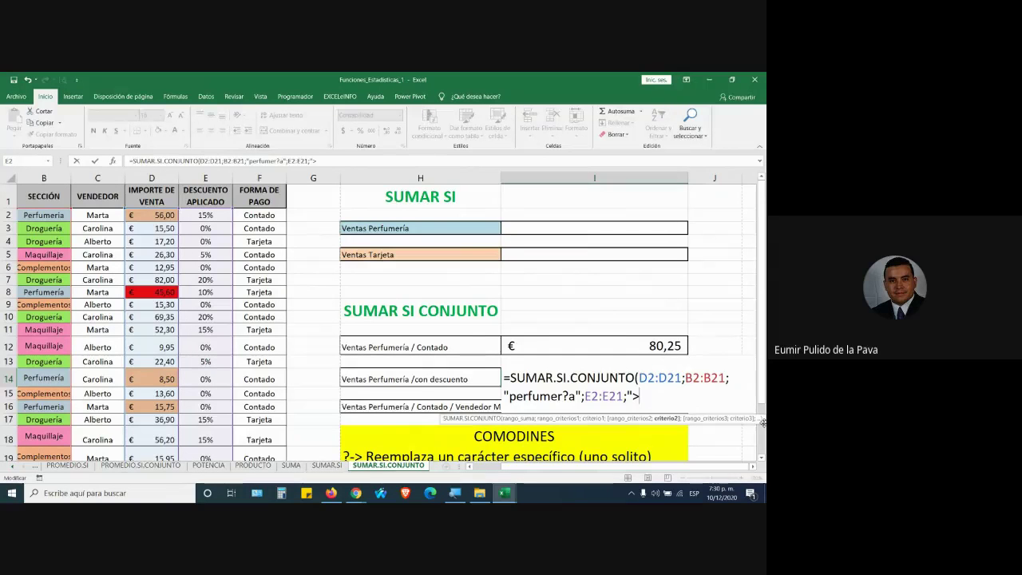
key(alt+Tab)
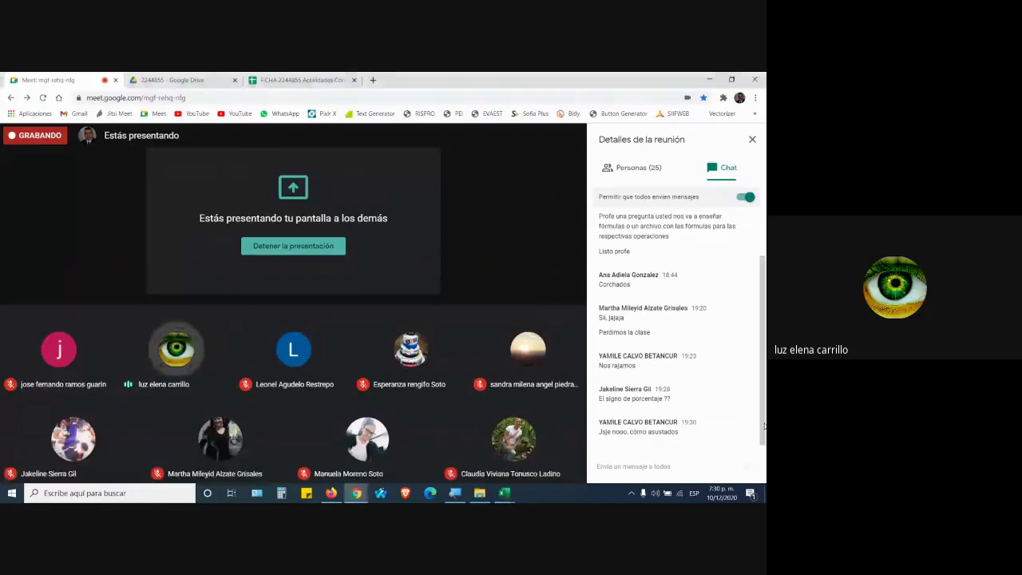
key(alt+Tab)
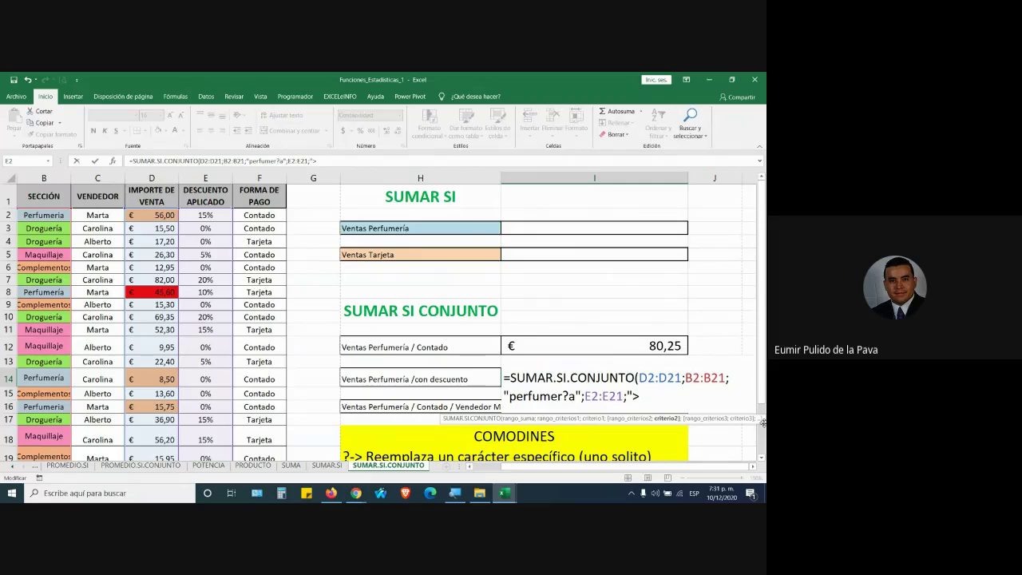
key(alt+Tab)
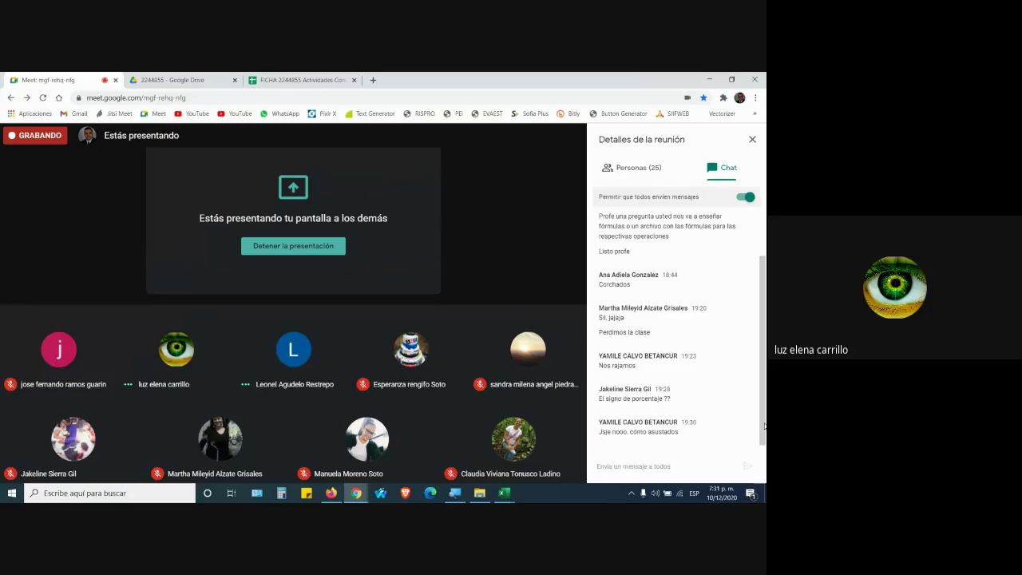
key(alt+Tab)
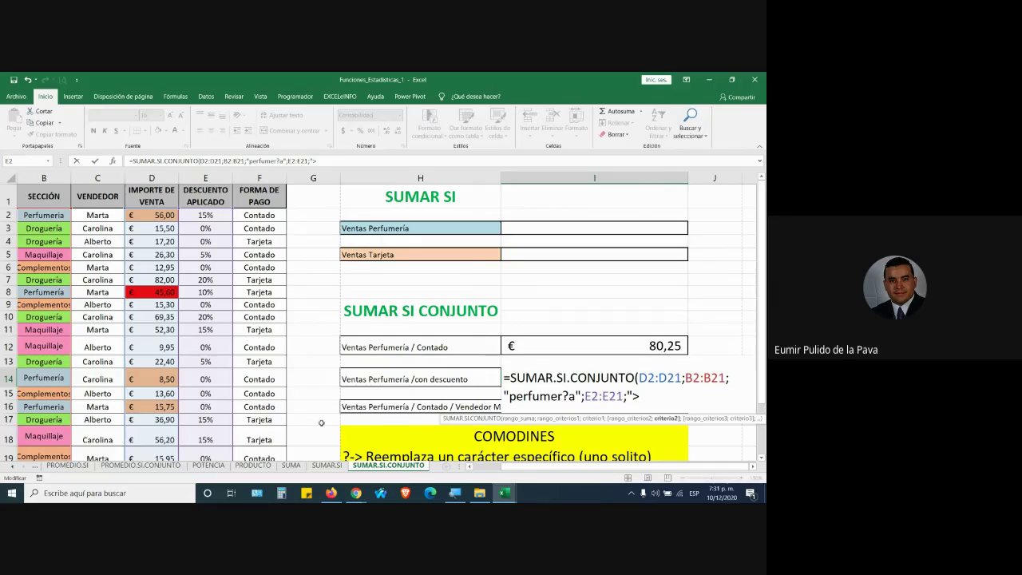
key(alt+Tab)
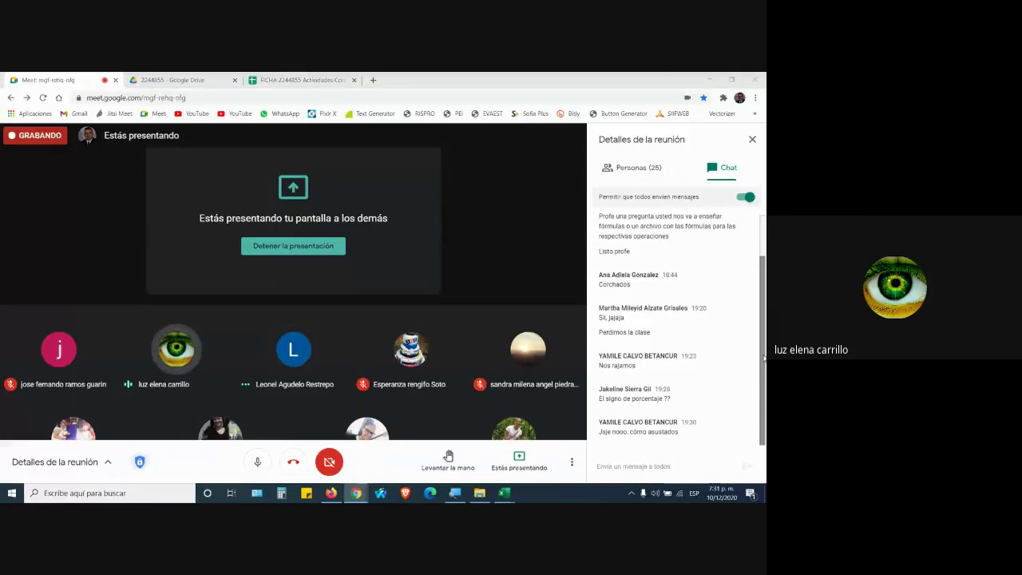
key(alt+Tab)
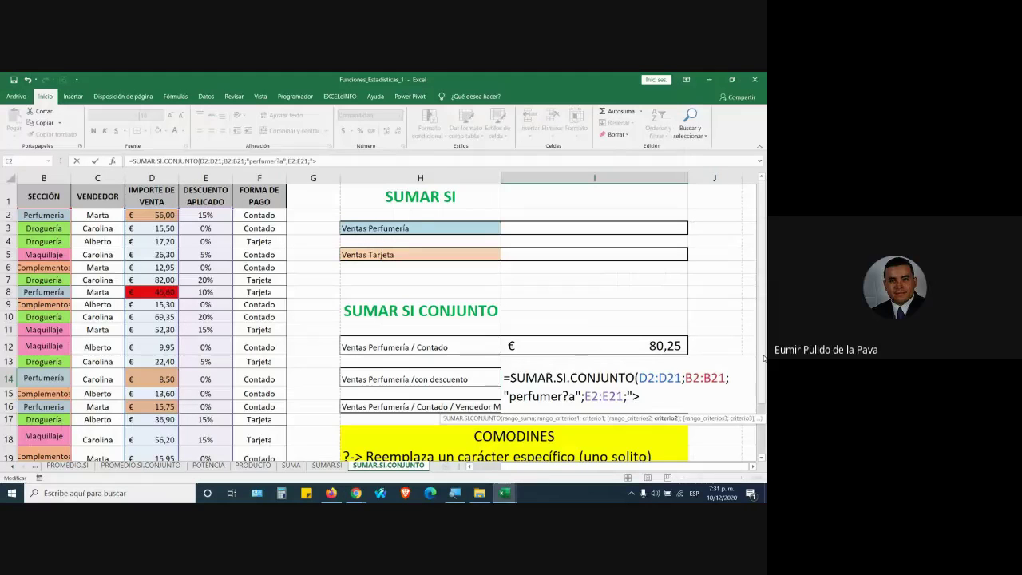
Finish the criterion as ">0%" with a closing parenthesis so I14 returns € 101,60
text(0%")
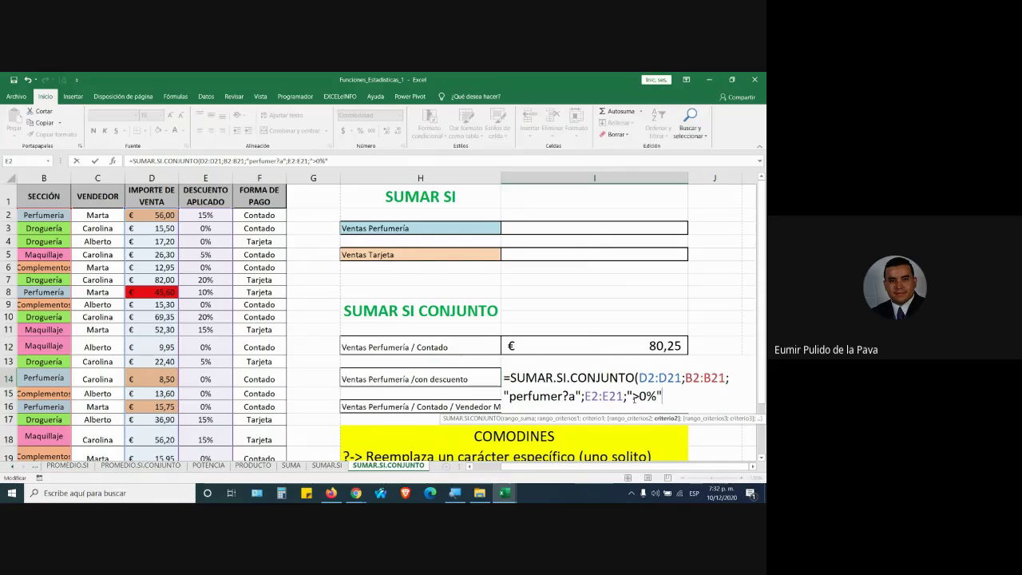
click(629, 394)
text())
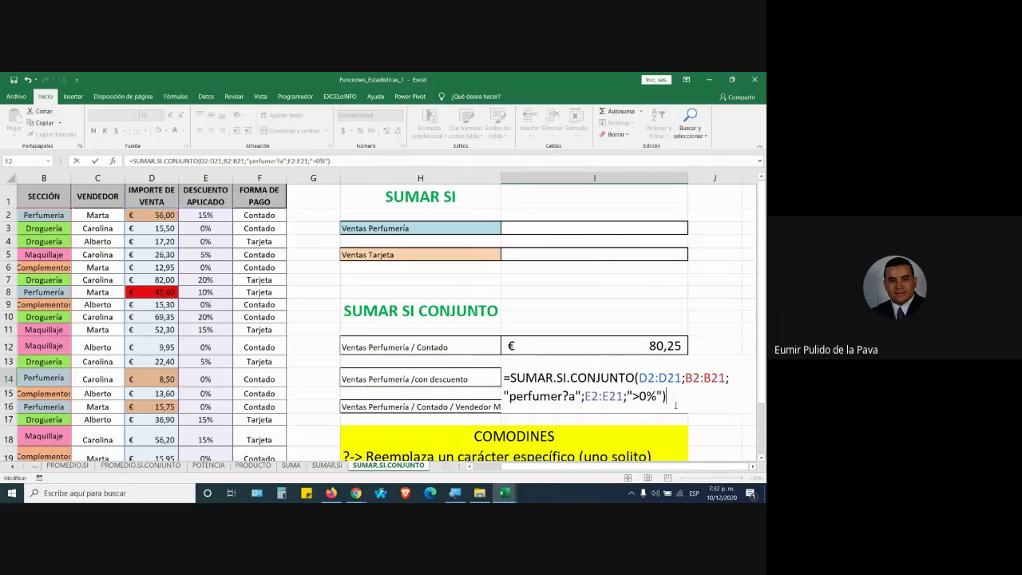
key(Return)
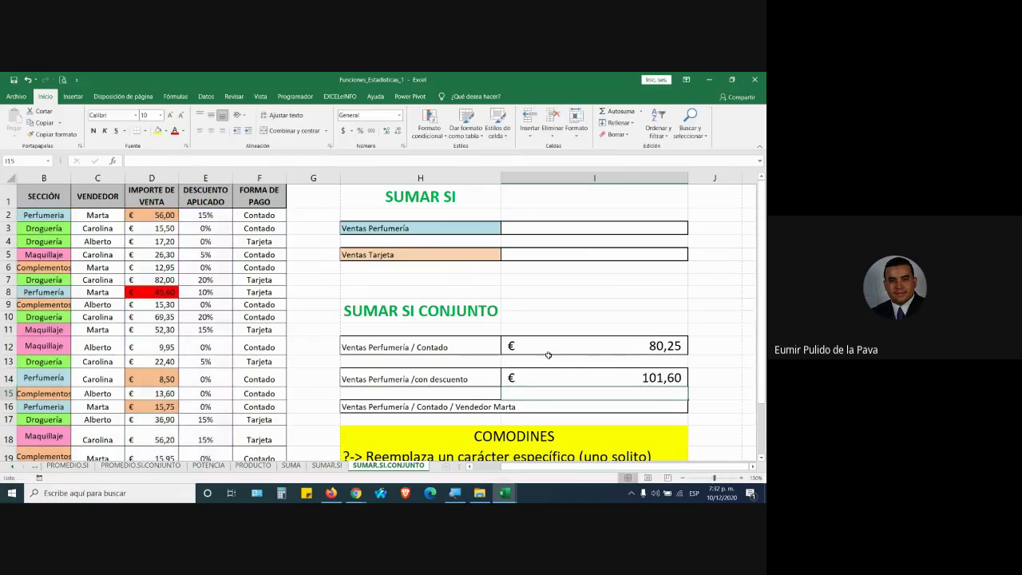
click(591, 372)
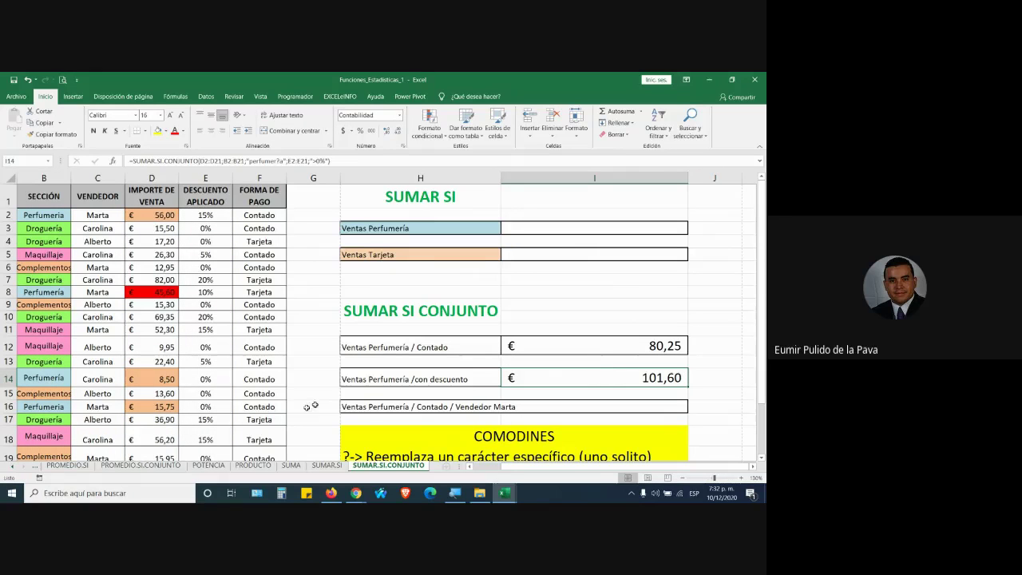
Highlight the Perfumería sales D14 and D16 with a red fill
click(172, 379)
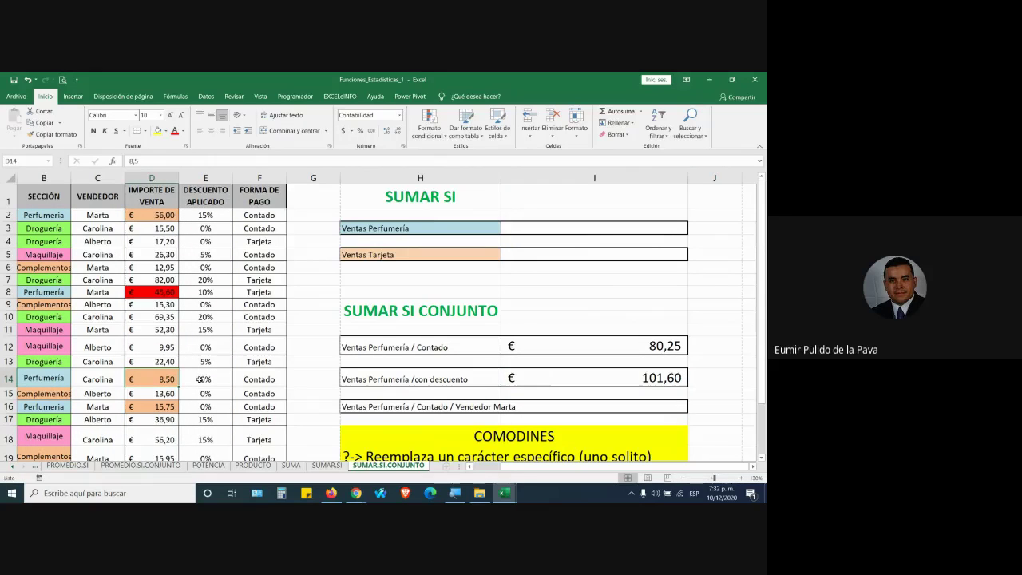
click(161, 294)
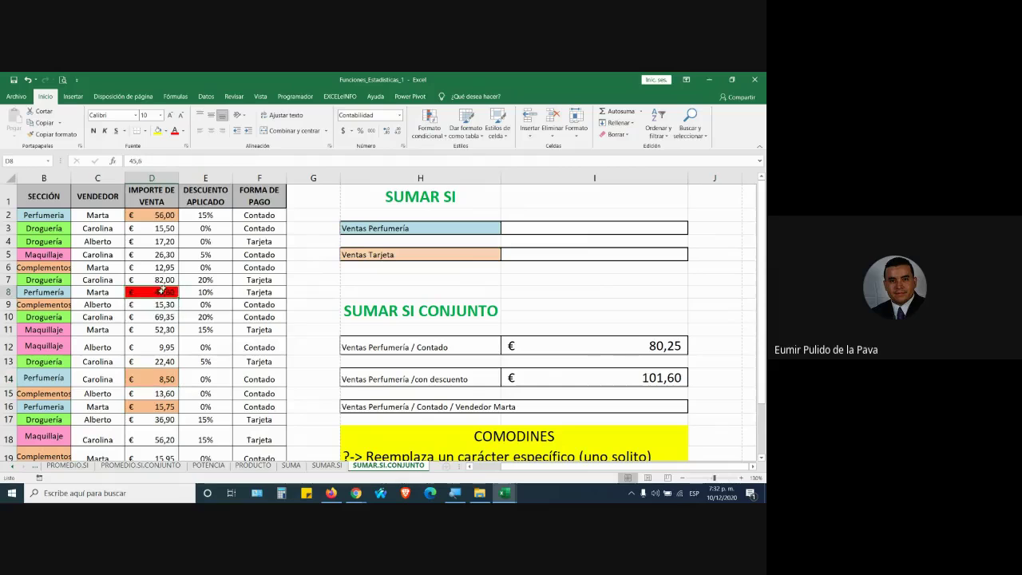
click(158, 379)
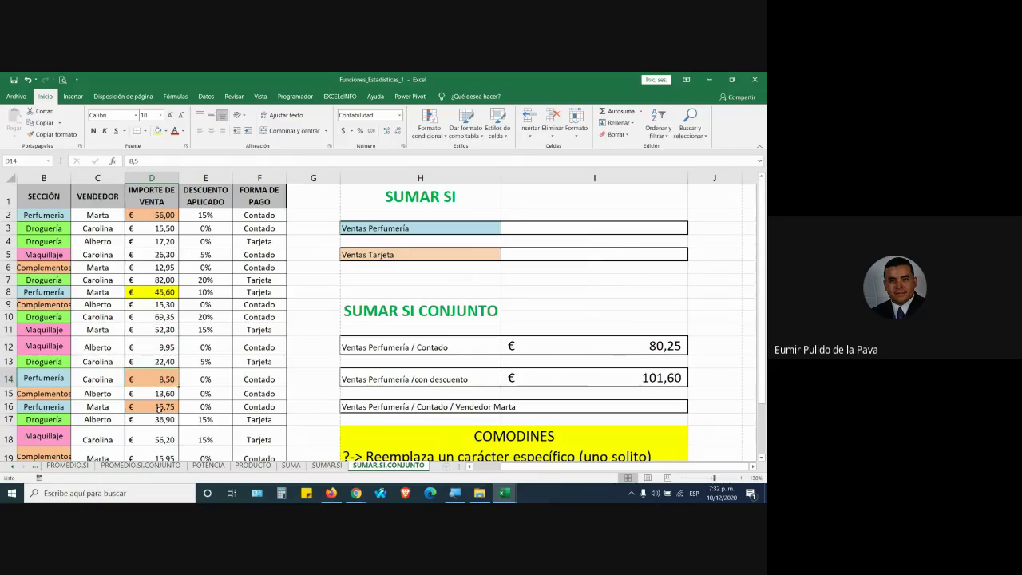
ctrl+click(159, 409)
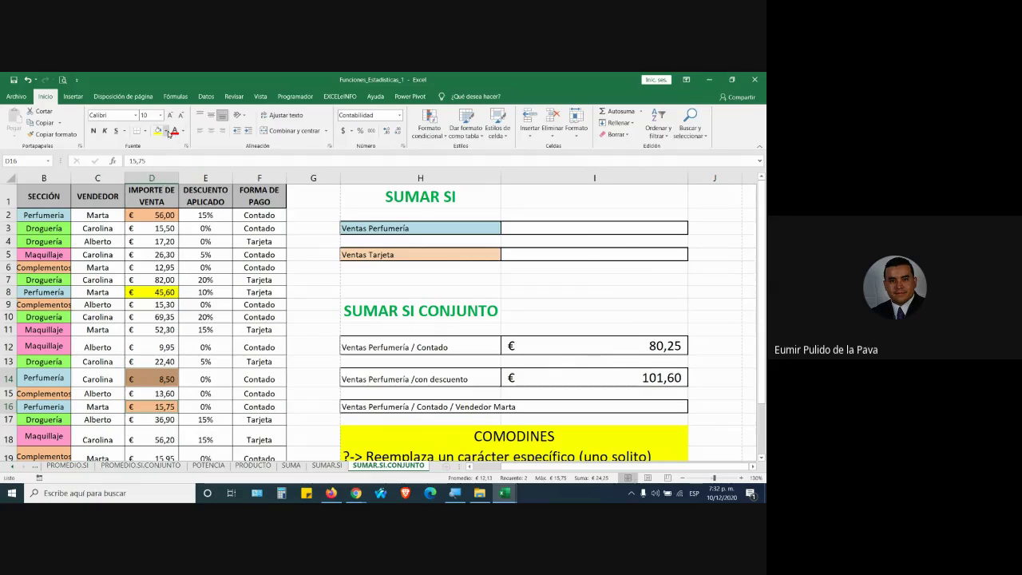
click(164, 131)
click(164, 208)
Try a 1% discount in E14, check the I12 formula, then undo it
click(205, 378)
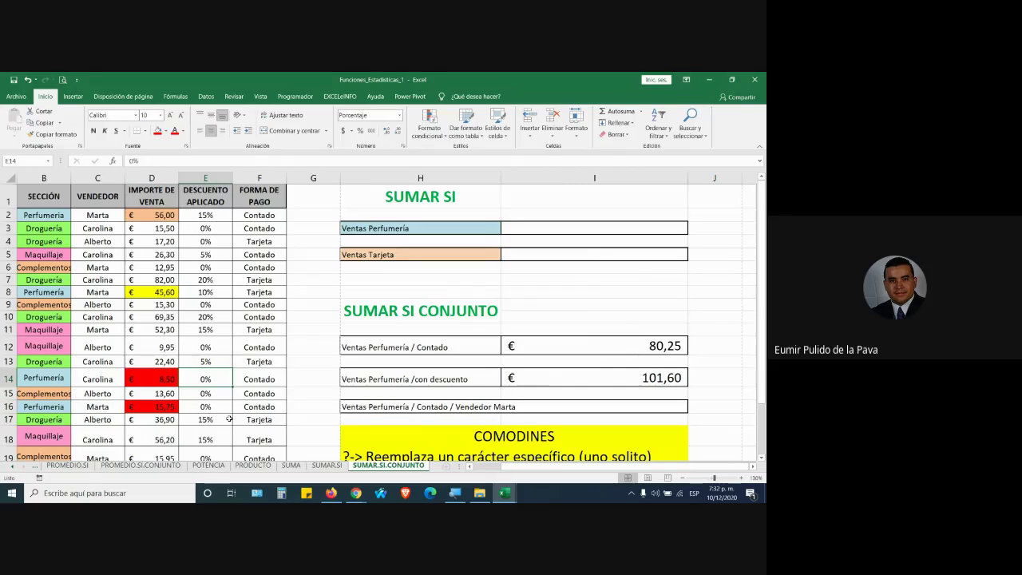
text(1)
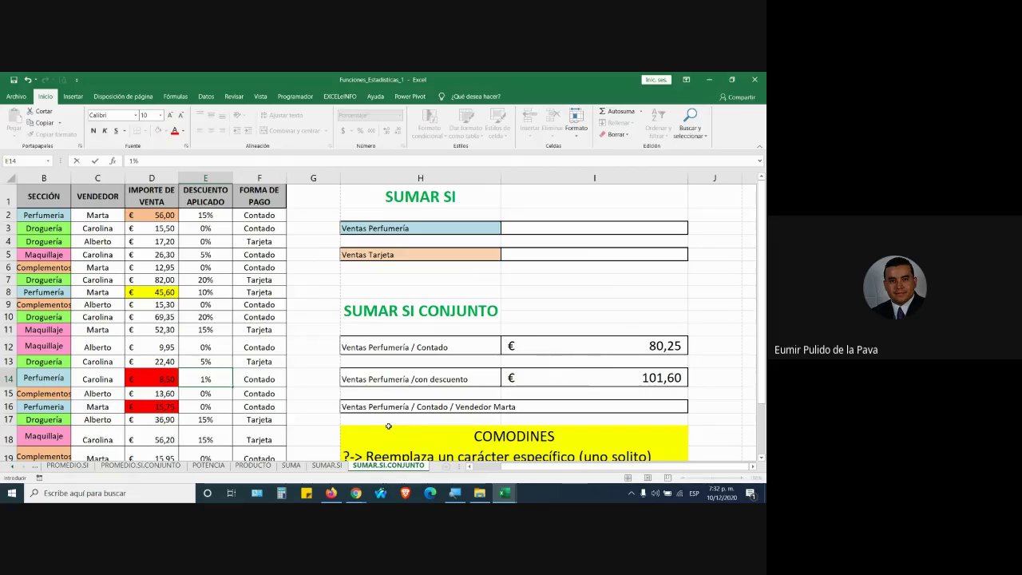
key(Return)
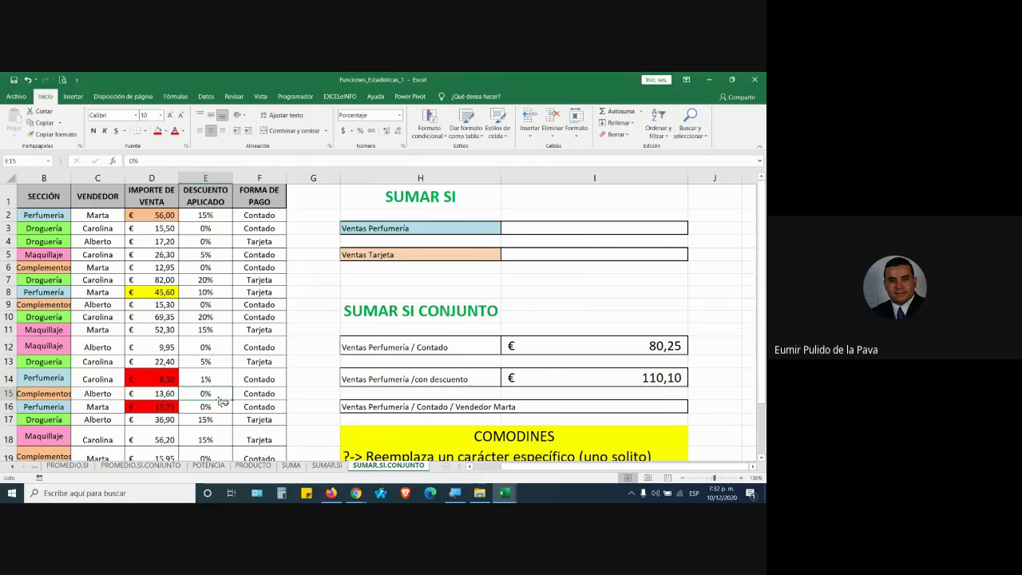
click(653, 345)
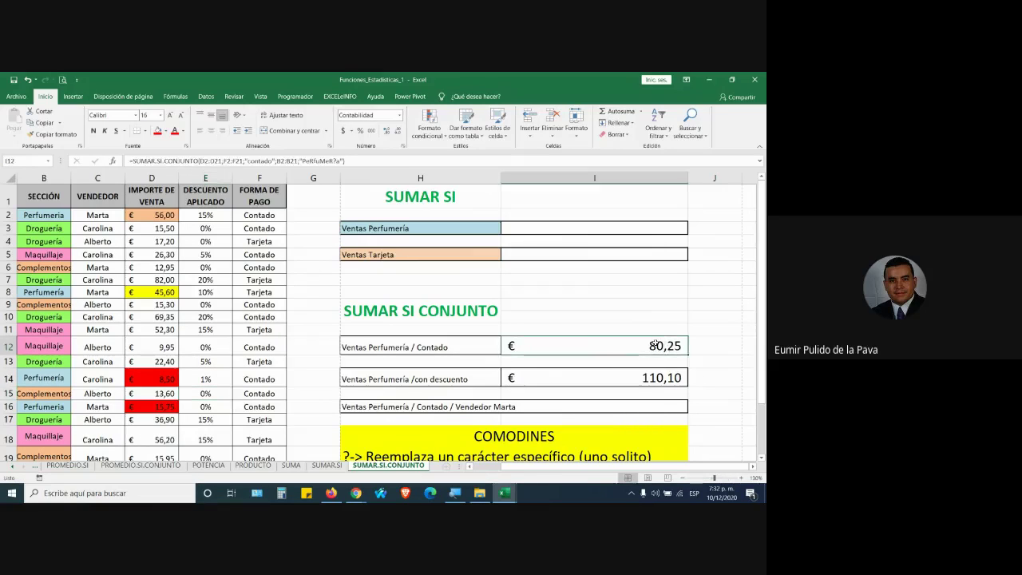
key(ctrl+z)
click(675, 380)
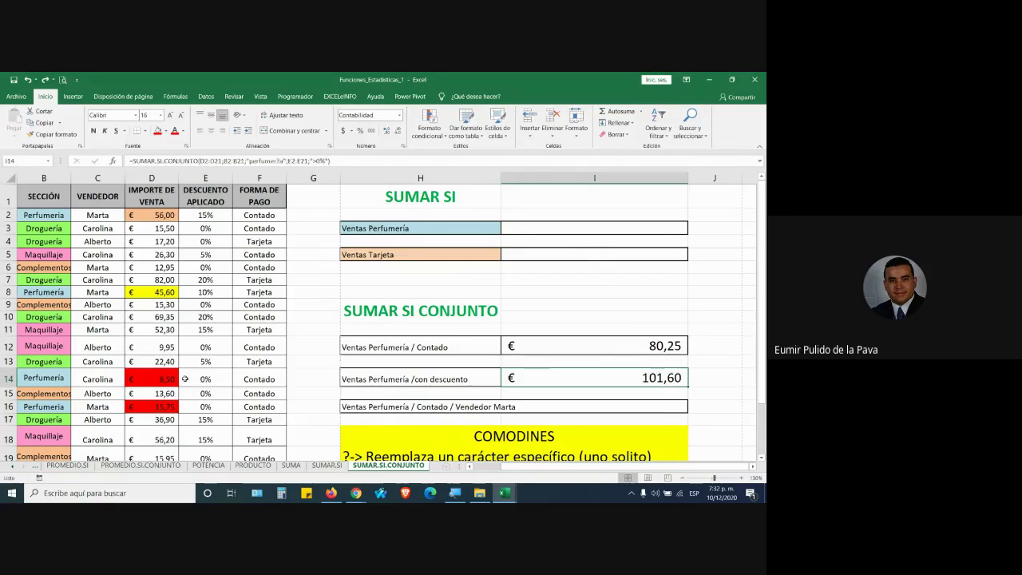
Set E14's discount to 1% and E16's to 0,5%
click(184, 378)
text(1)
key(Return)
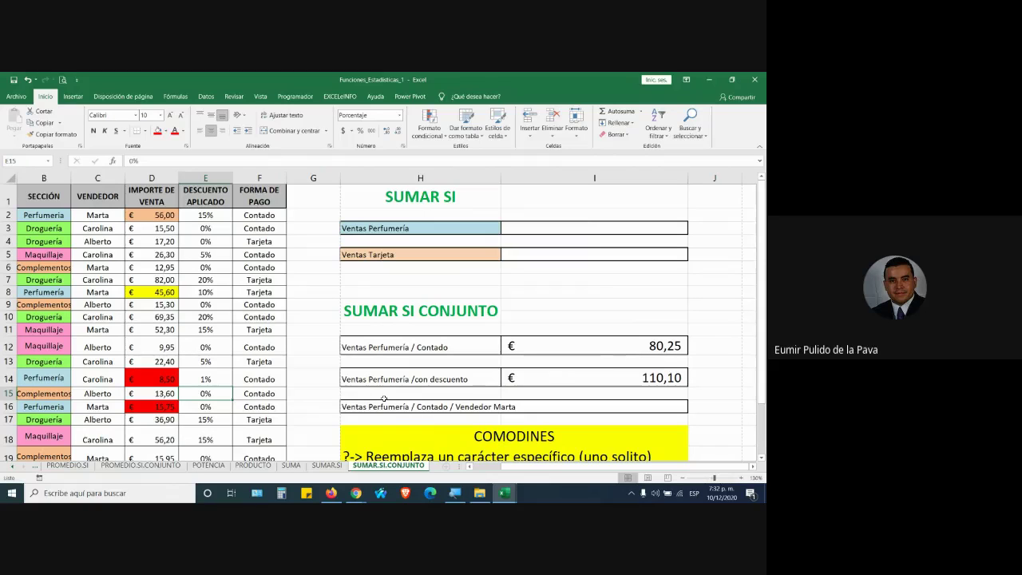
key(Down)
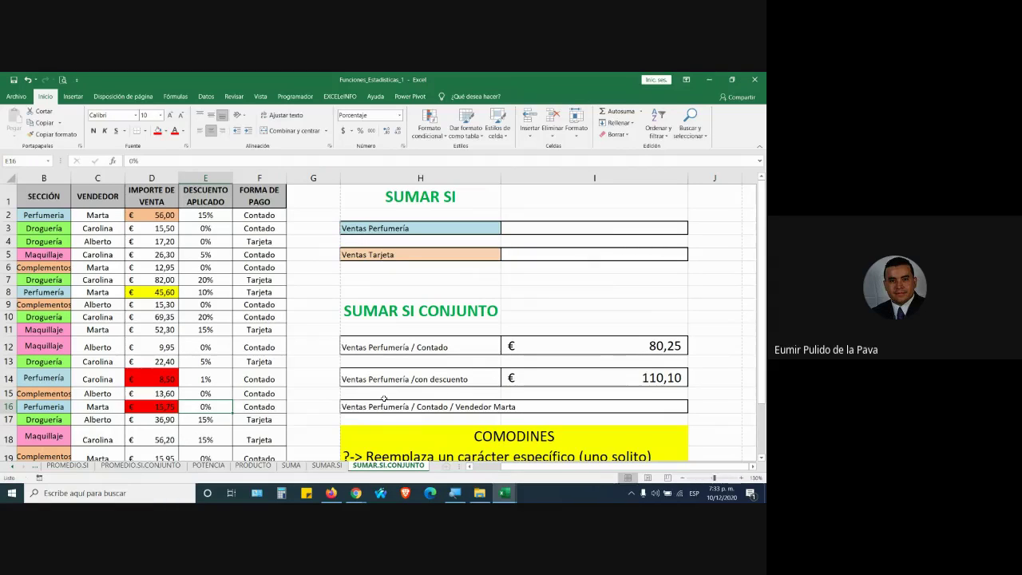
text(0,5)
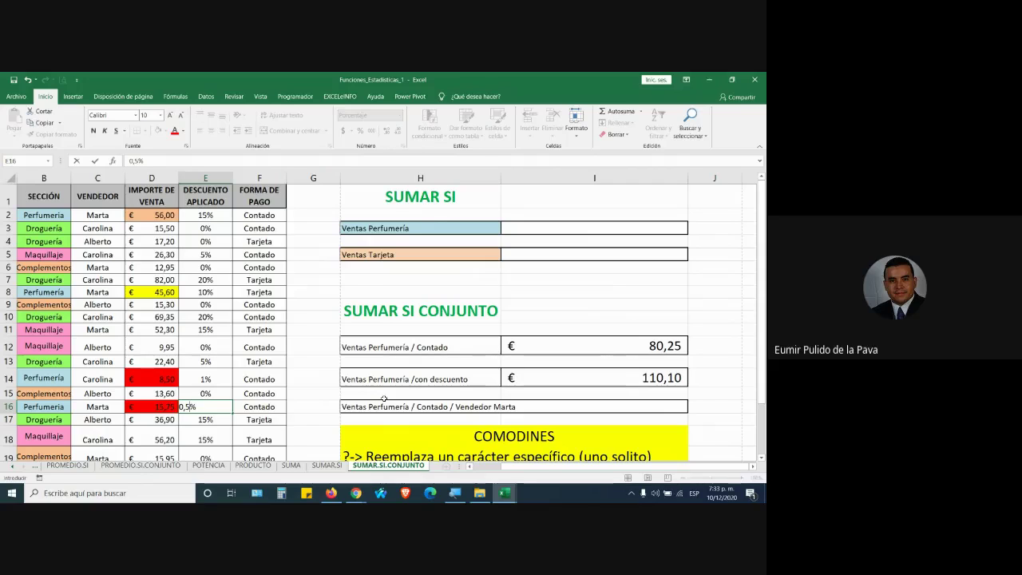
key(Return)
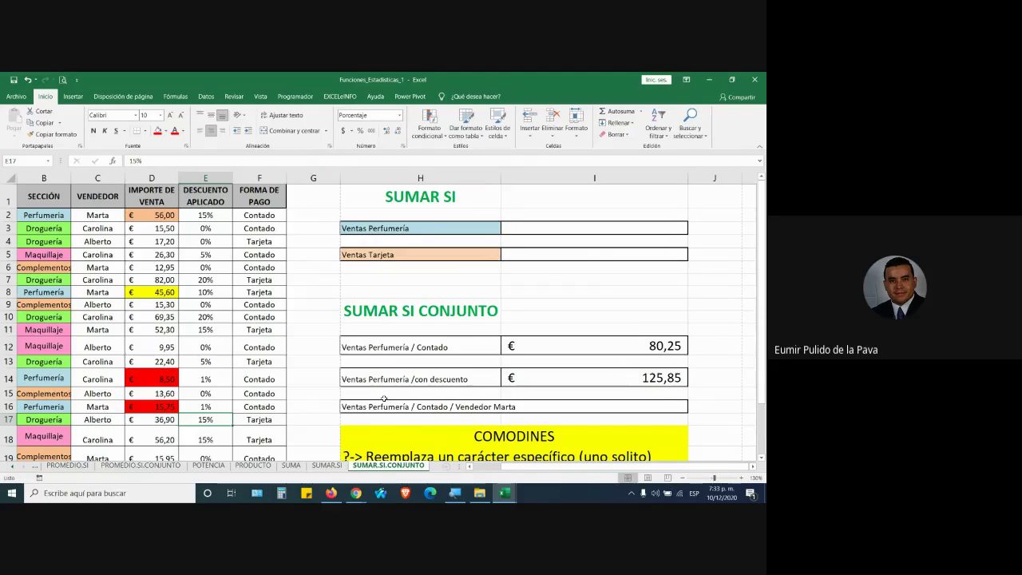
Enter 0% in E16, E14 and E8 so I14 drops to € 56,00, then select row 2's record
key(Up)
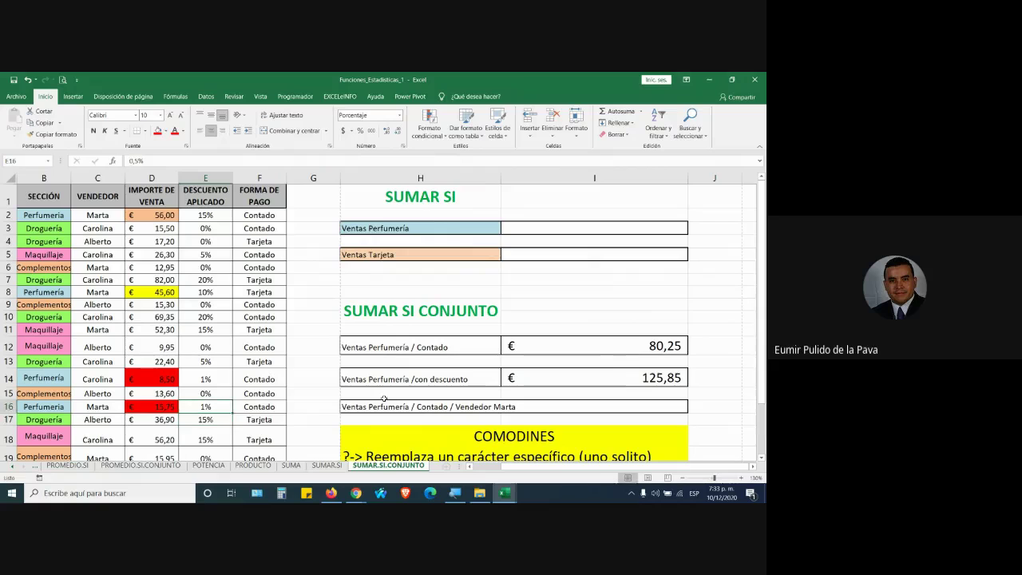
text(0)
key(Up)
key(Up)
text(0)
key(Up)
key(Up)
key(Up)
key(Up)
key(Up)
key(Up)
text(0)
key(Return)
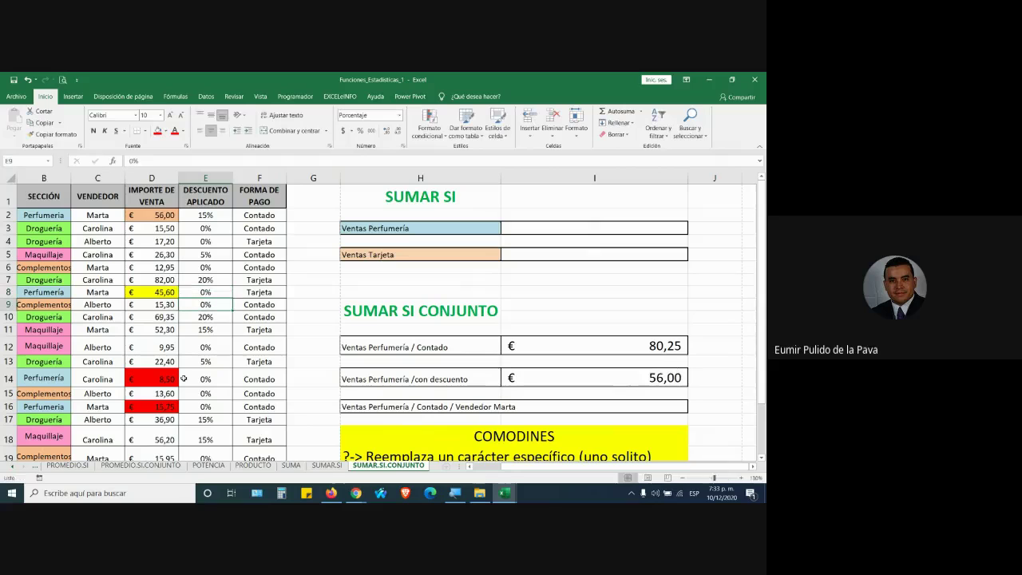
drag(44, 214, 276, 216)
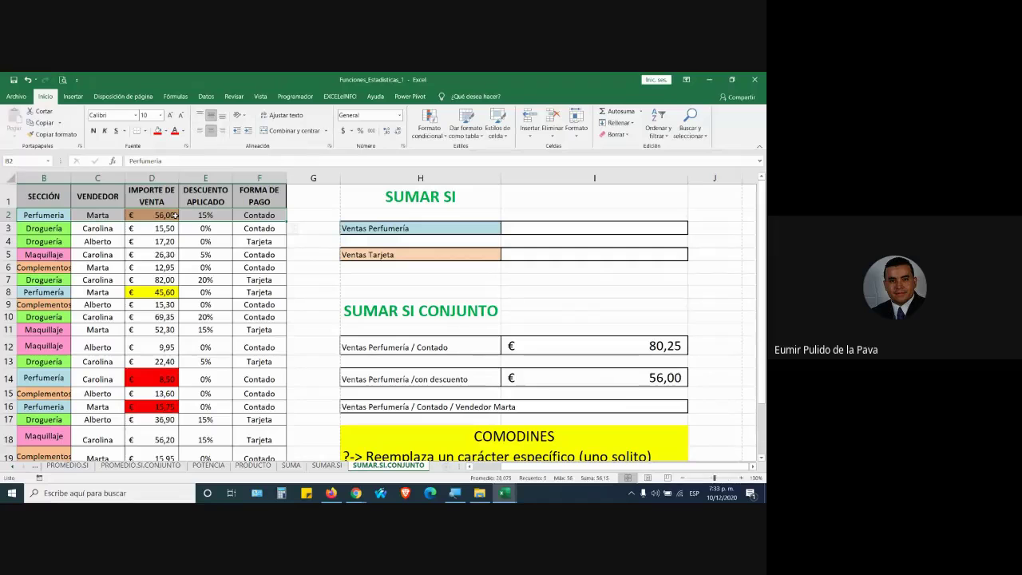
Recheck the I14 formula, select the empty I3:I5 result cells and reveal earlier sheet tabs
double_click(638, 379)
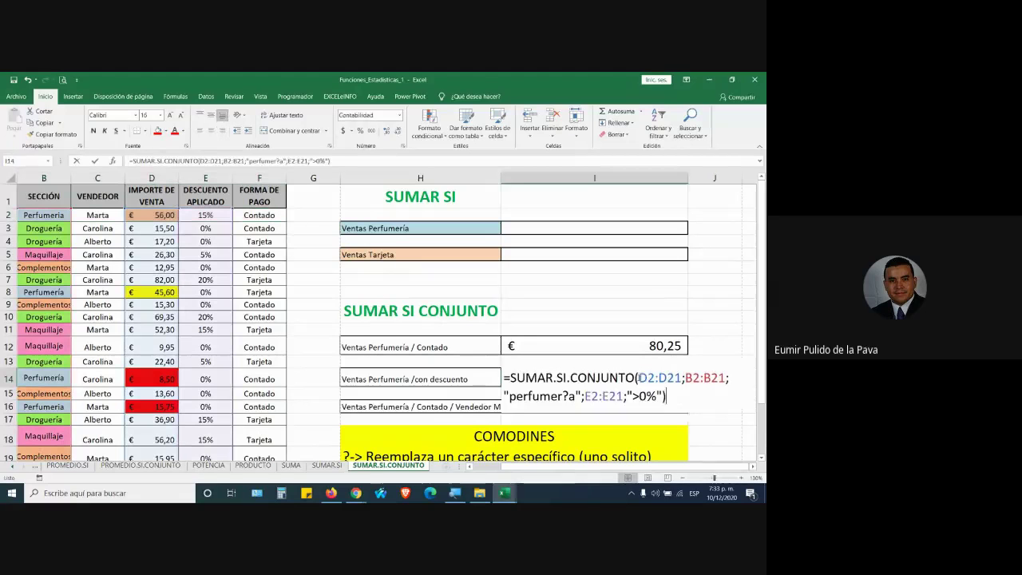
key(Return)
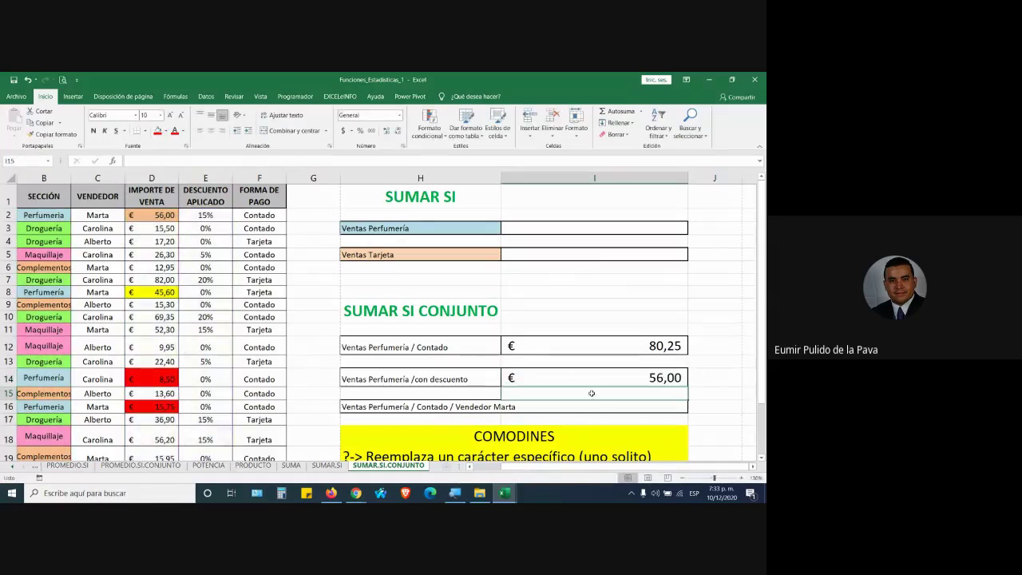
click(583, 407)
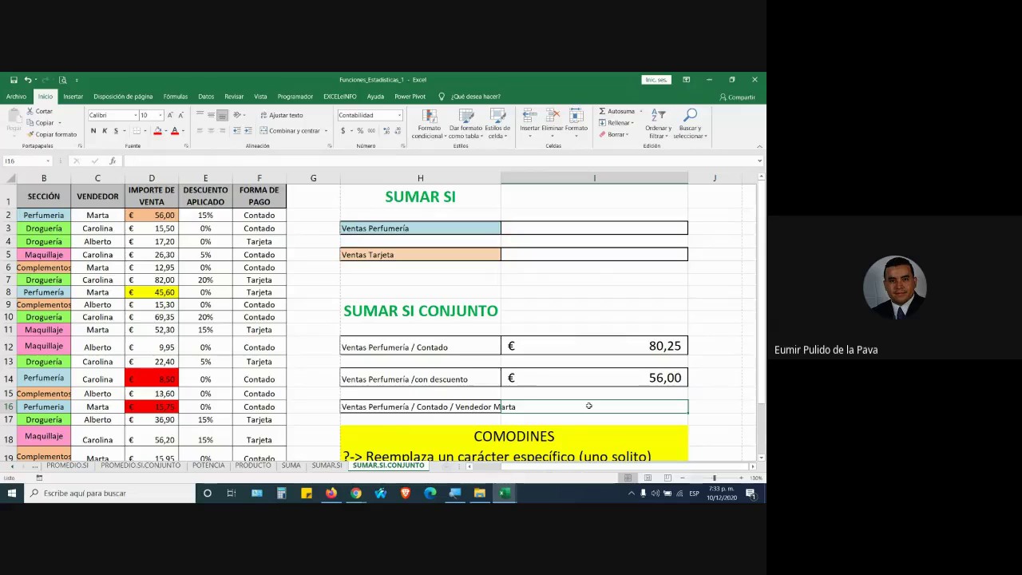
drag(613, 231, 613, 258)
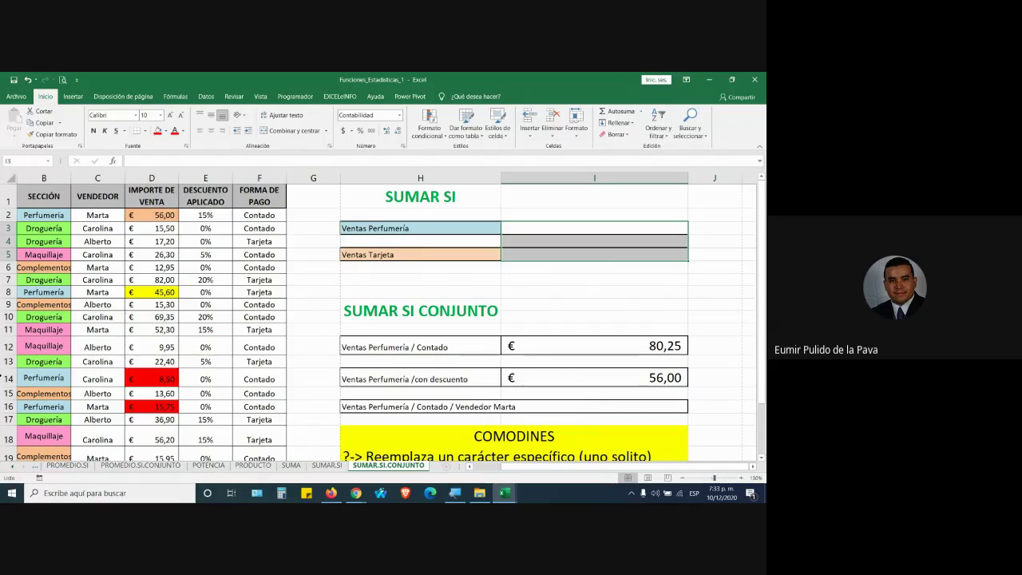
click(10, 470)
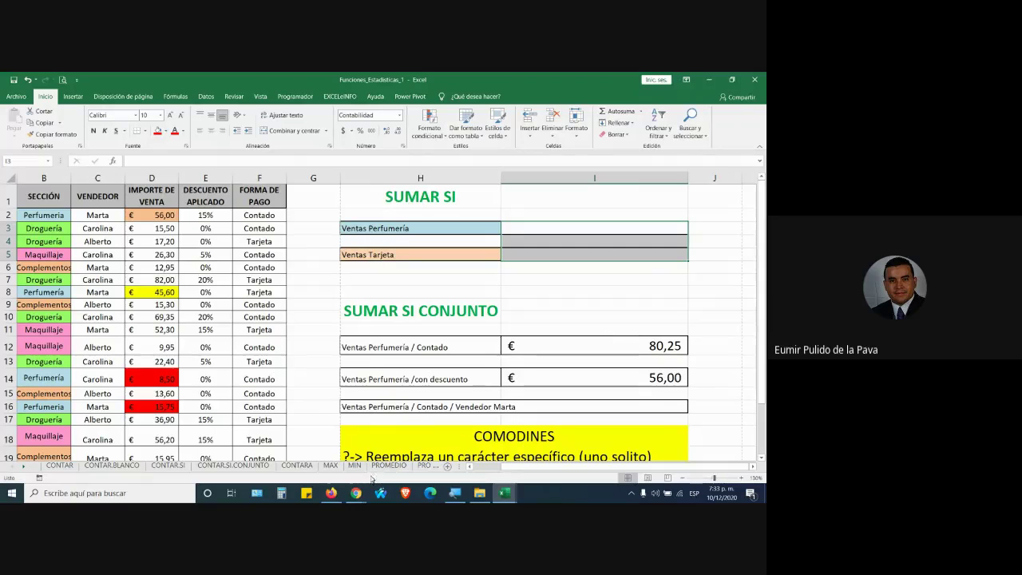
Copy the FICHA 2244855 sheet's link via Compartir, send it in the Meet chat, and return to Excel
click(356, 492)
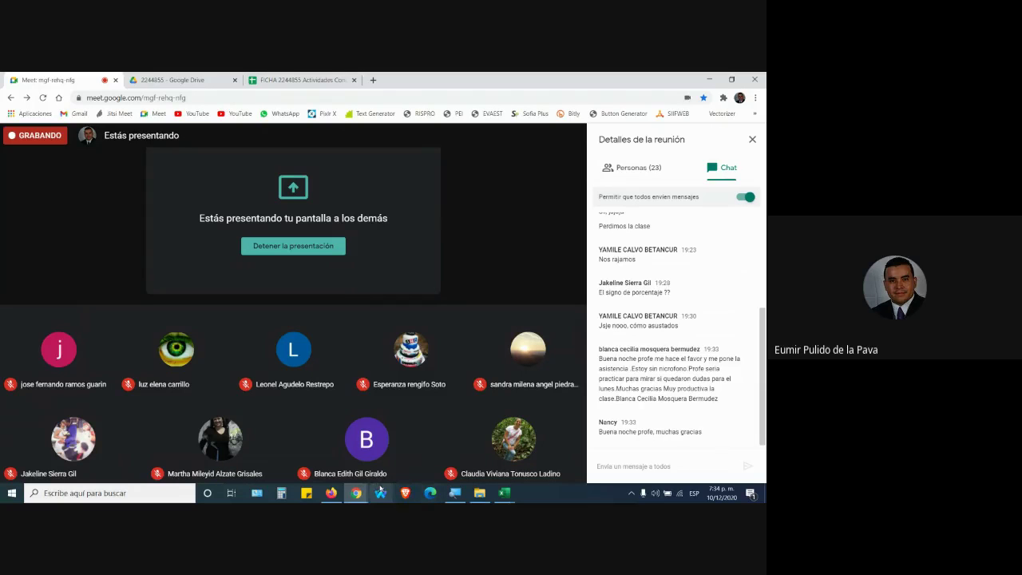
click(297, 80)
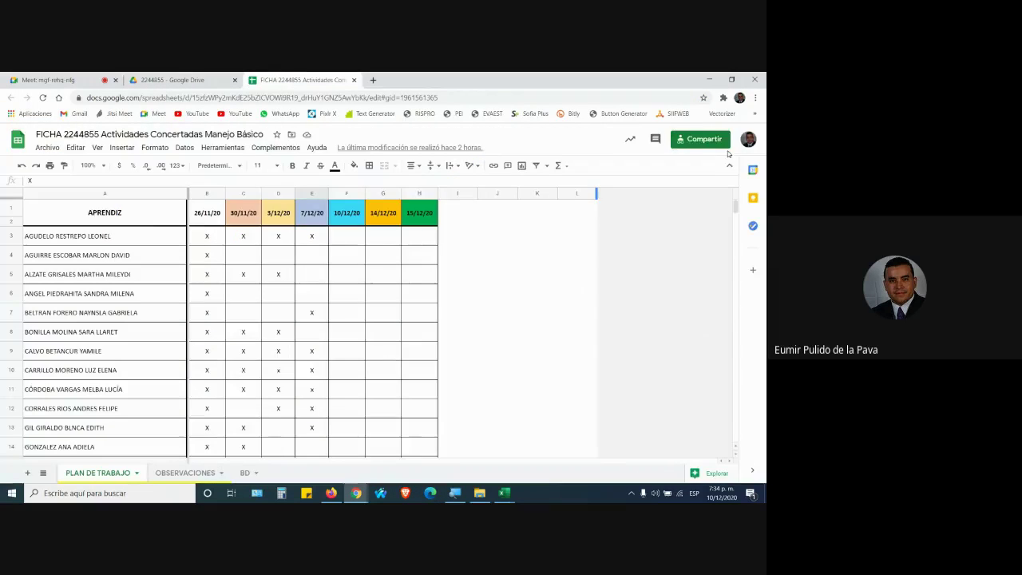
click(703, 139)
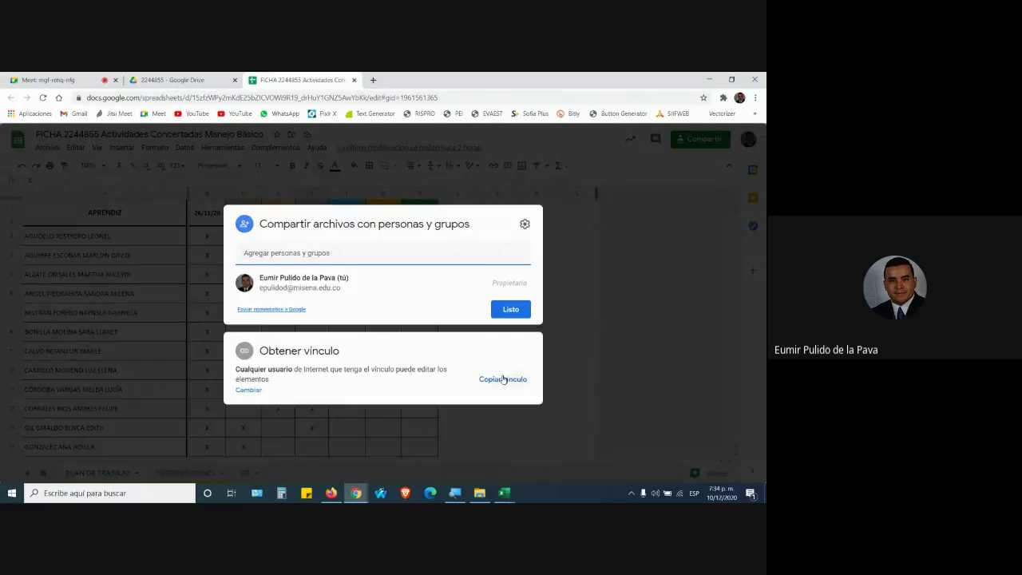
click(503, 379)
click(56, 80)
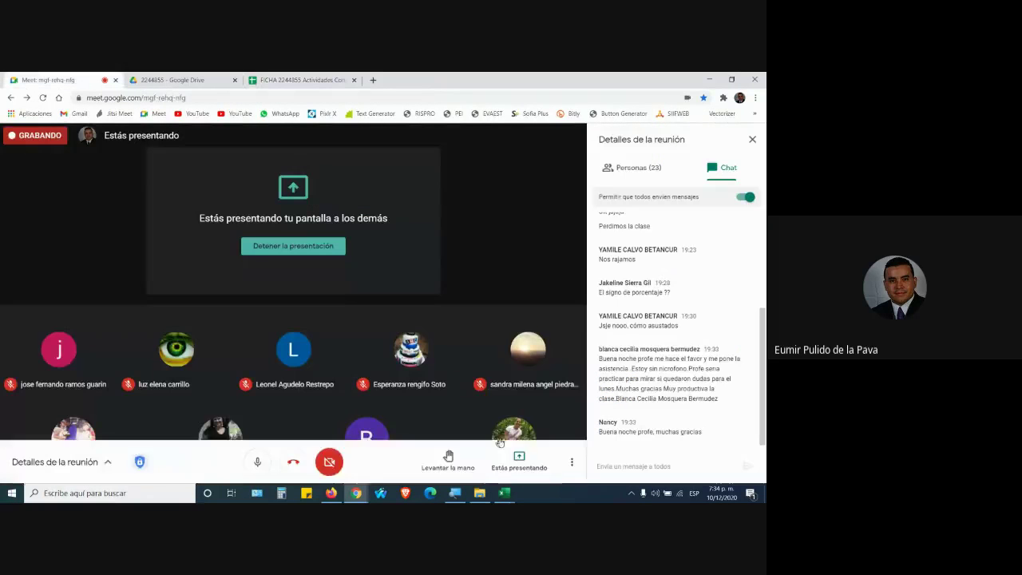
click(636, 466)
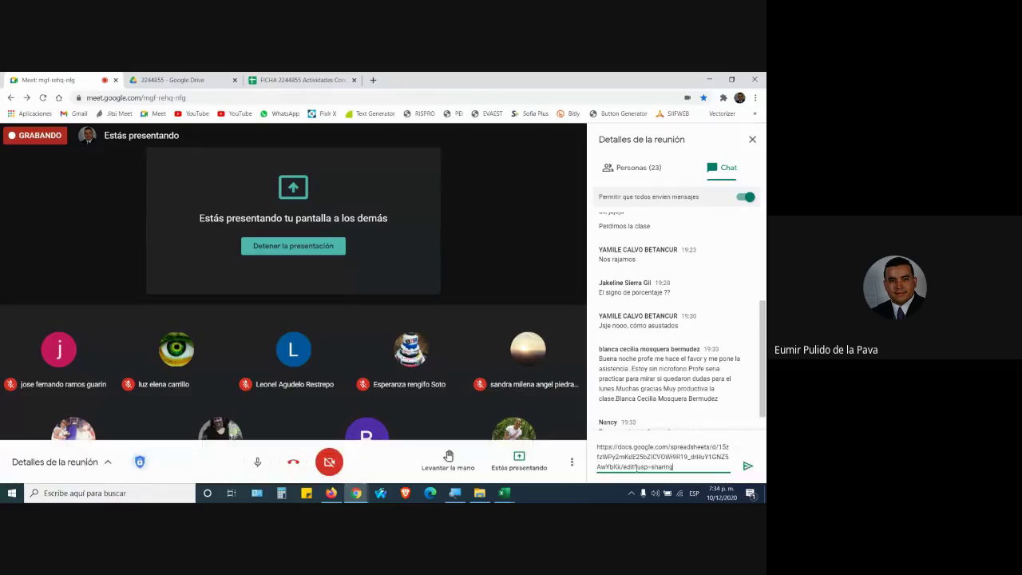
key(Return)
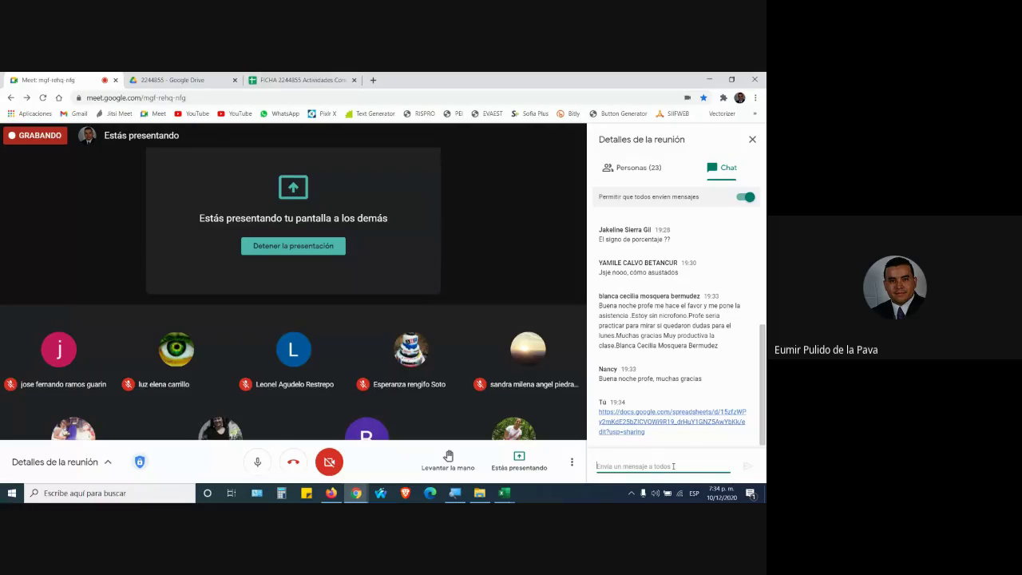
key(alt+Tab)
key(alt+Tab)
Close the sharing window and mark cell F29 (10/12/20) with an x
click(296, 80)
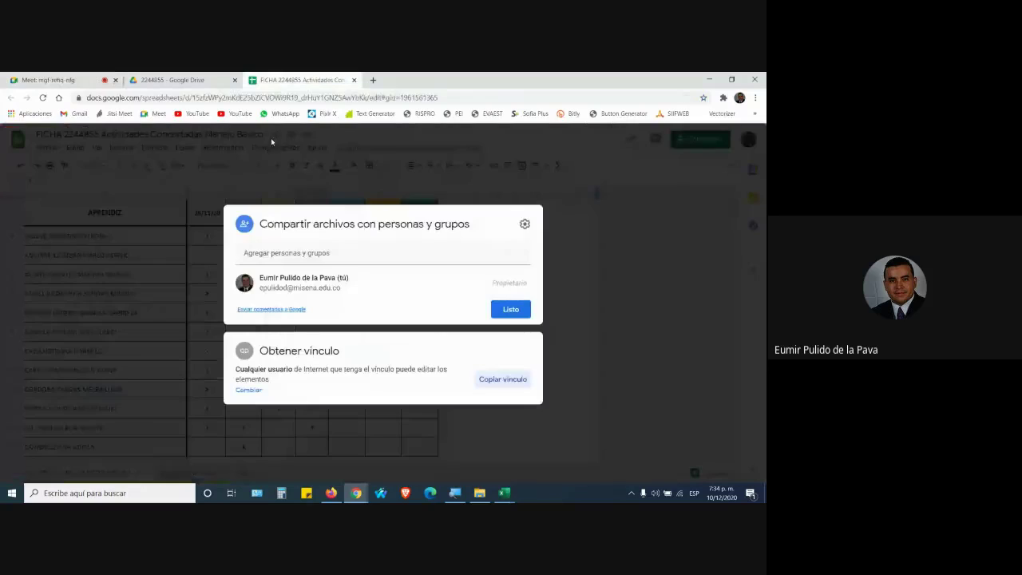
click(628, 362)
scroll(288, 422, down, 5)
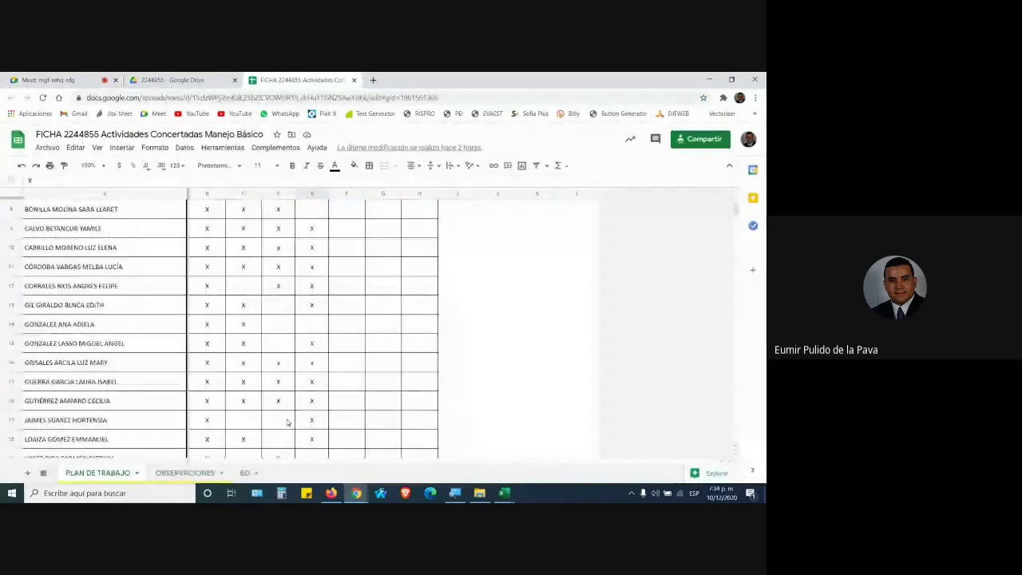
scroll(288, 422, down, 2)
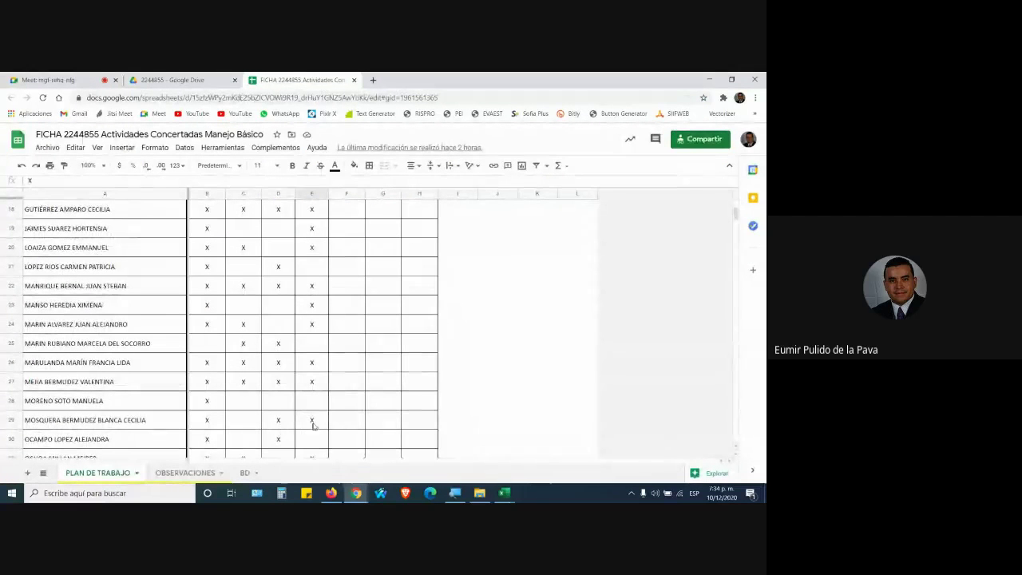
click(341, 422)
text(x)
key(Return)
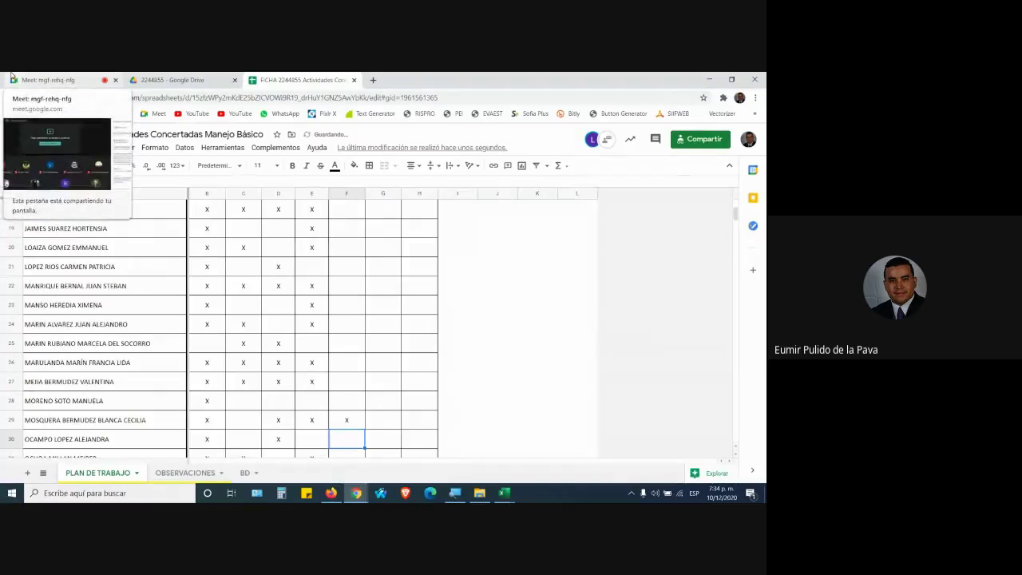
Check the meeting chat and the Excel workbook, then bring the browser back
click(46, 80)
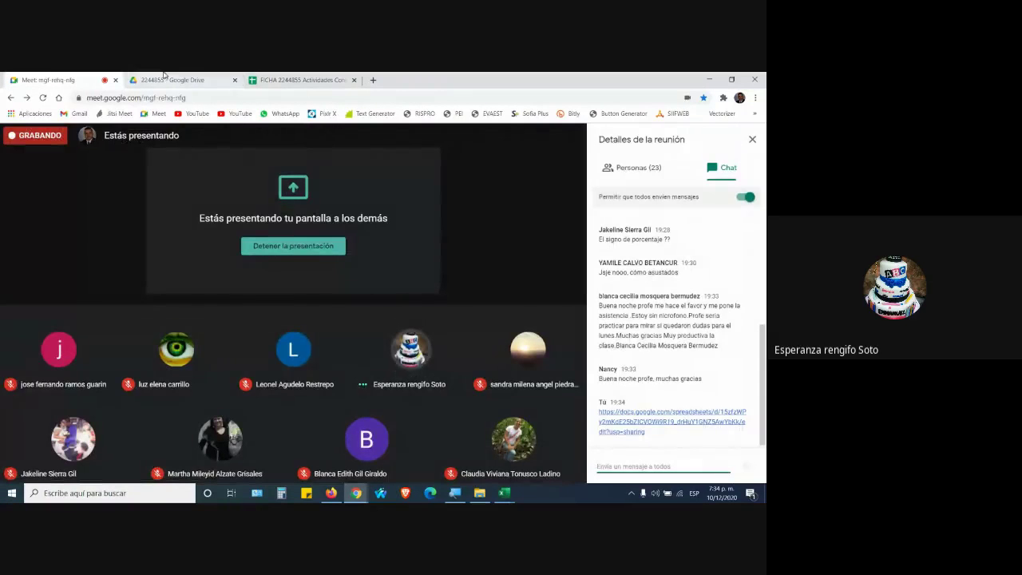
click(295, 80)
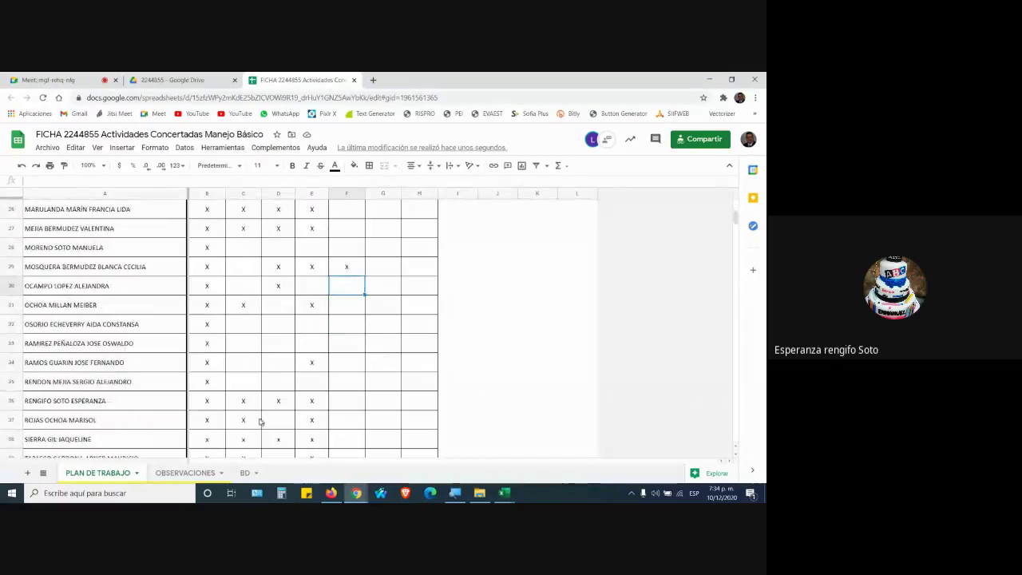
click(352, 403)
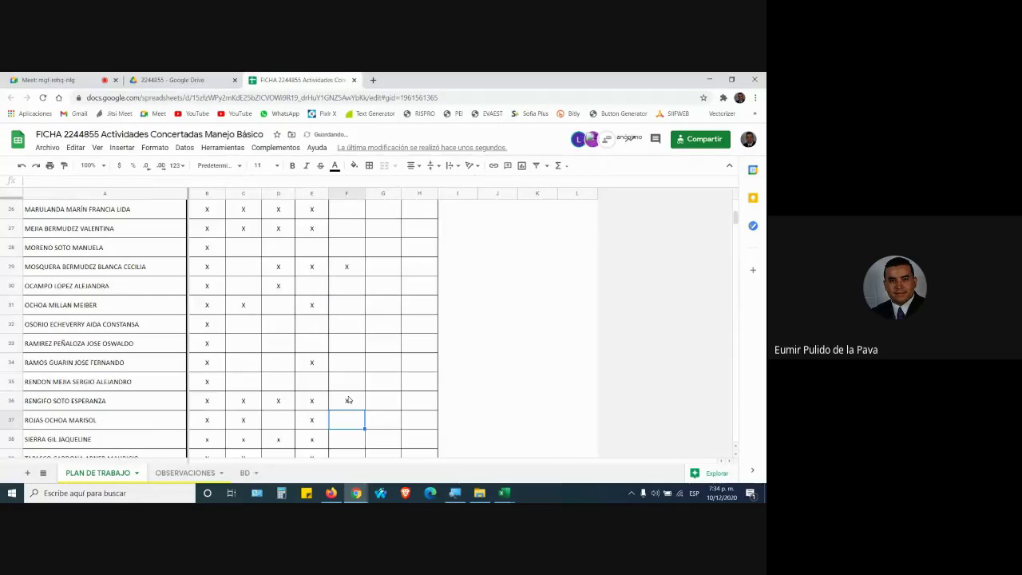
key(alt+Tab)
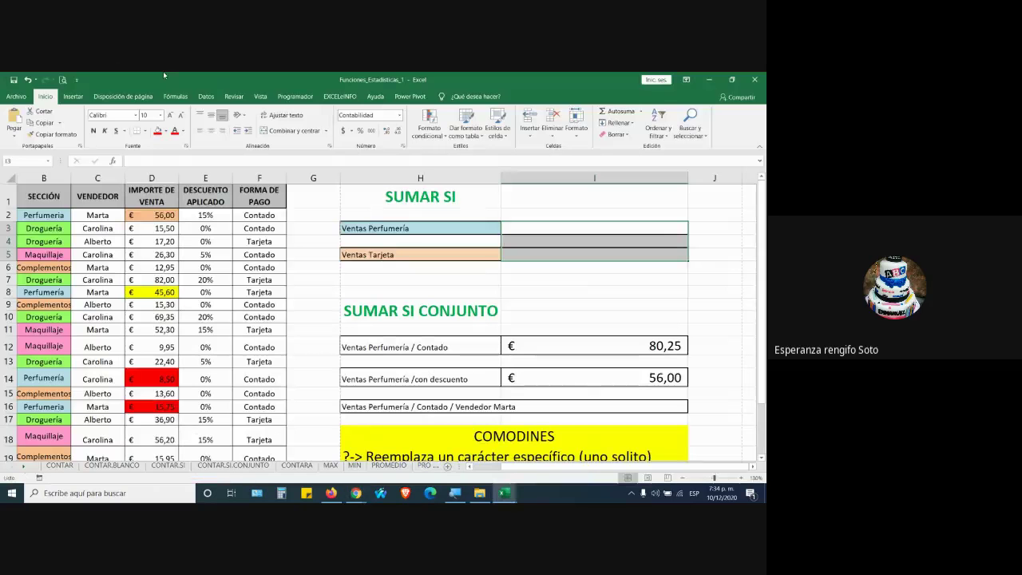
click(72, 96)
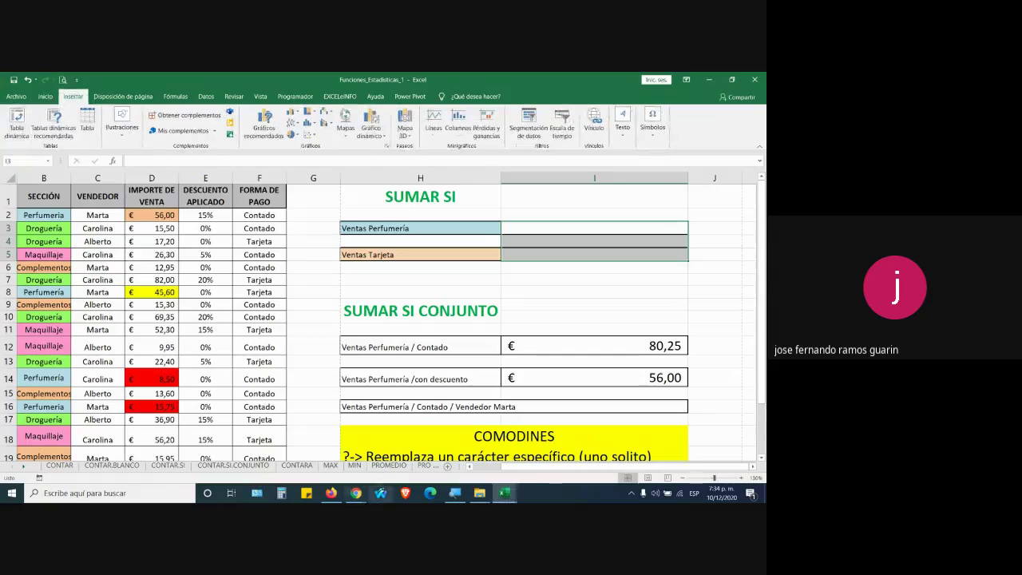
click(359, 491)
Mark the column F cell in row 34 with an x
click(24, 79)
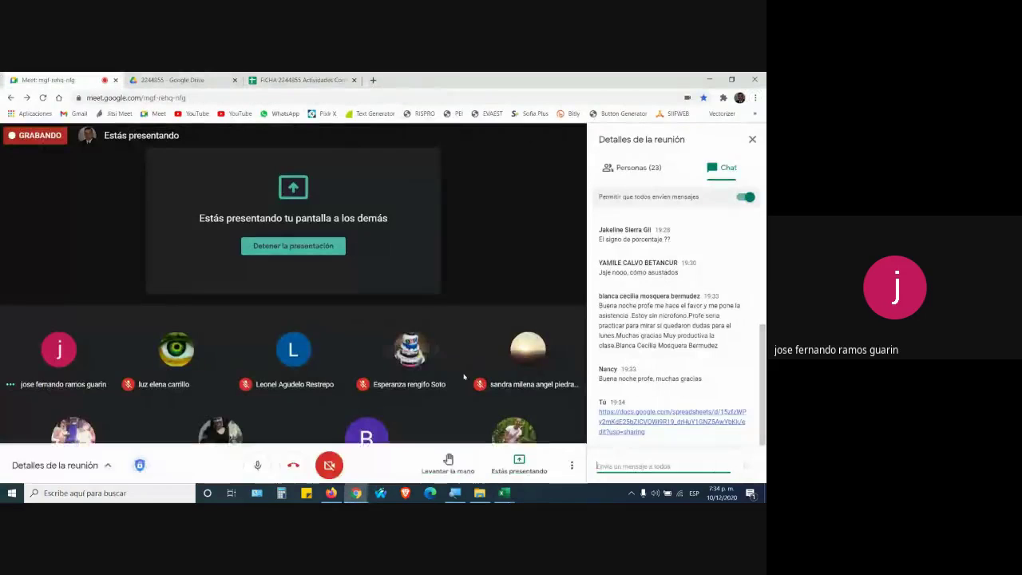
click(313, 79)
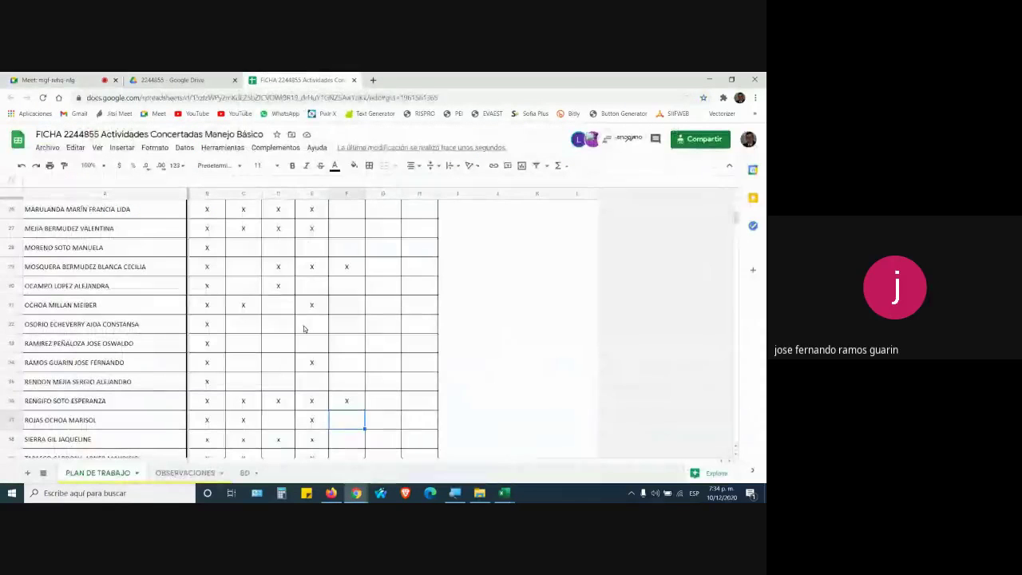
click(357, 367)
text(x)
key(Return)
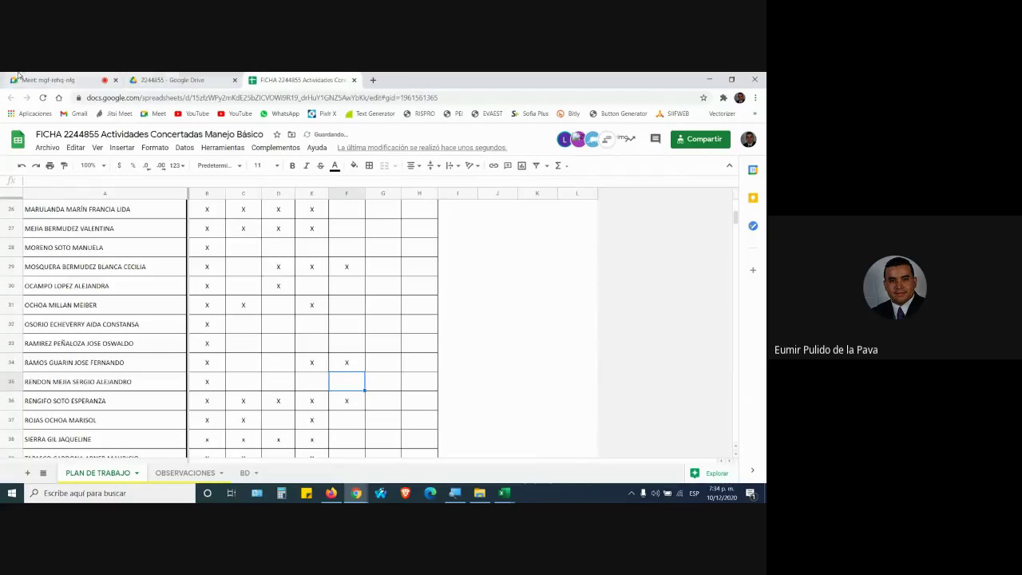
Glance at the meeting and Excel, then return to the spreadsheet and select F14
click(44, 79)
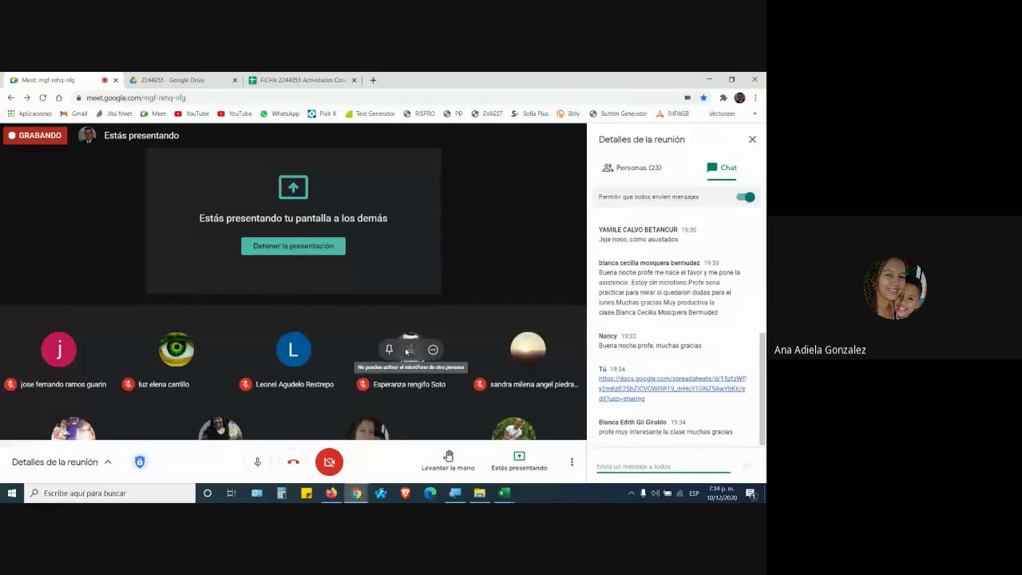
key(alt+Tab)
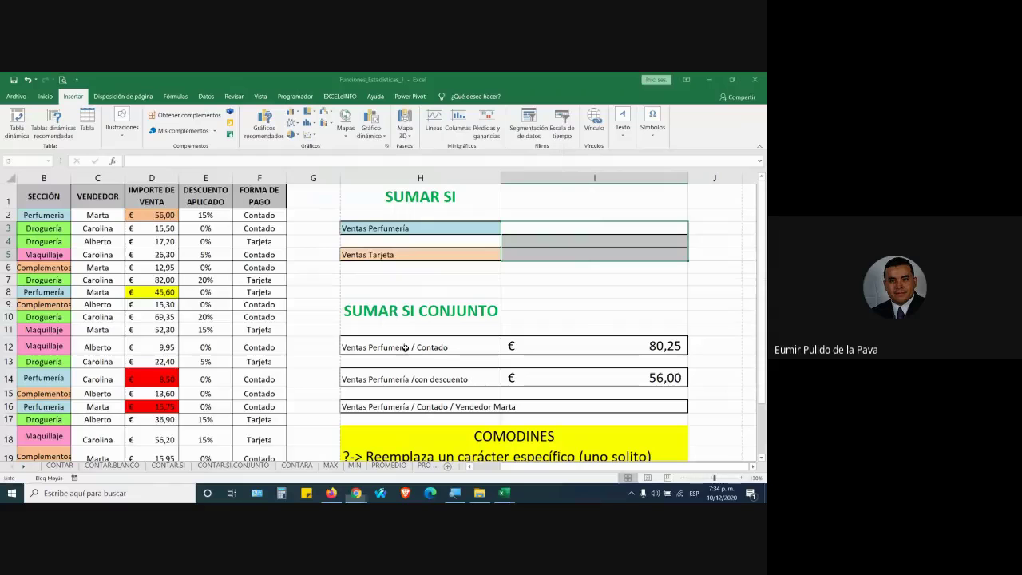
key(alt+Tab)
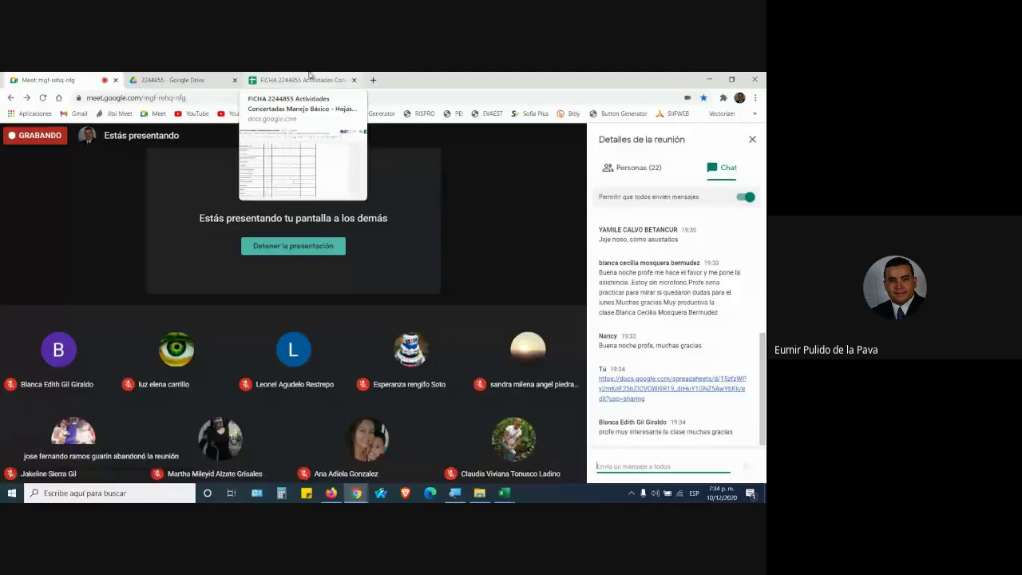
click(309, 78)
scroll(229, 284, up, 4)
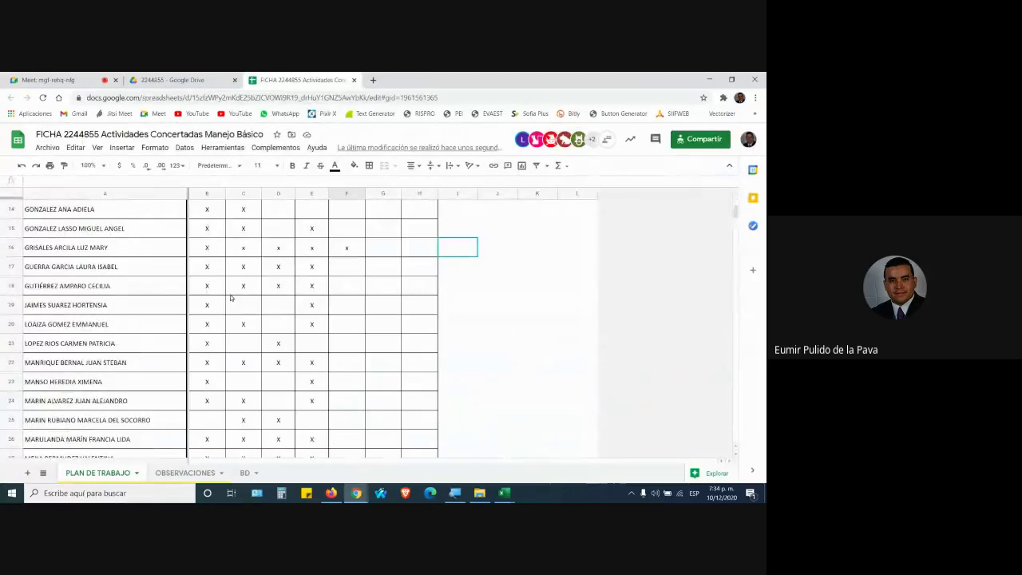
scroll(172, 336, up, 1)
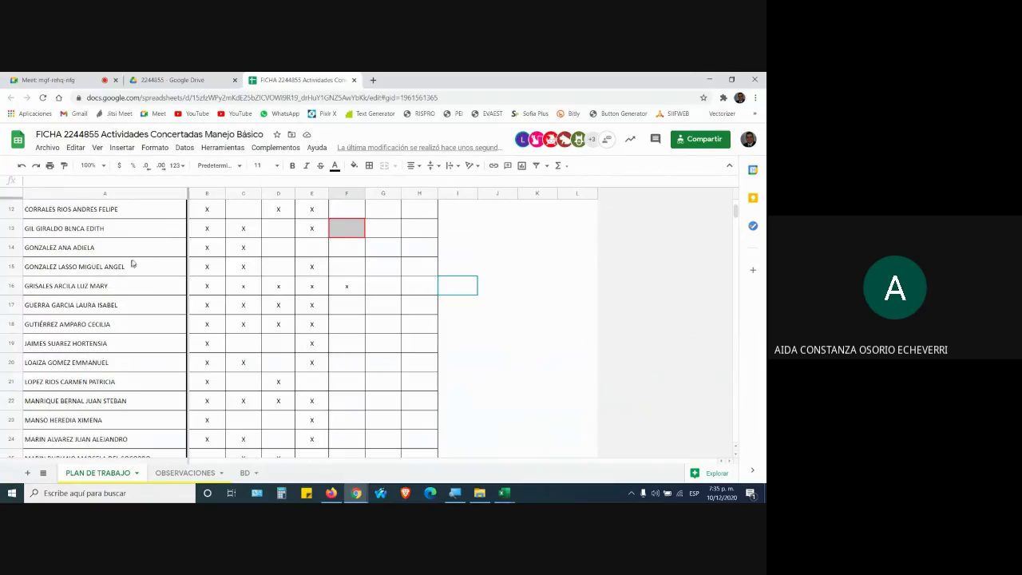
click(338, 252)
Enter the mark in F14 and scroll back down the attendance list
text(Z)
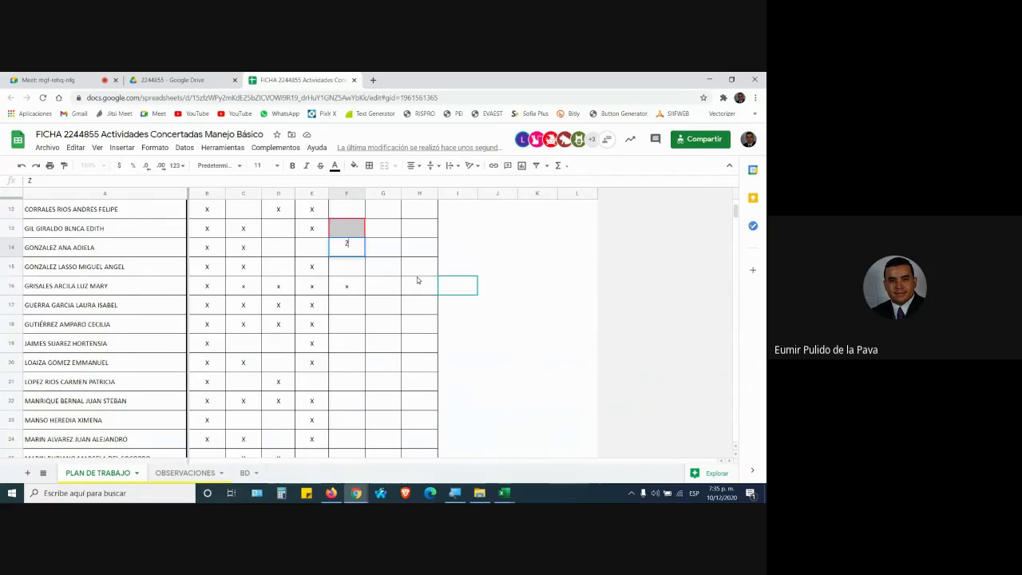
key(Return)
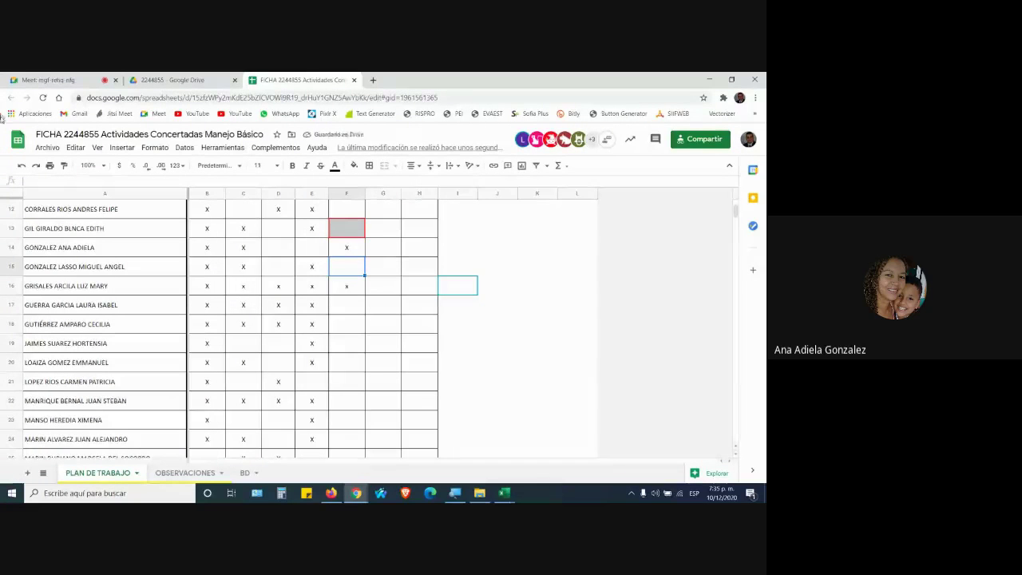
scroll(231, 318, up, 1)
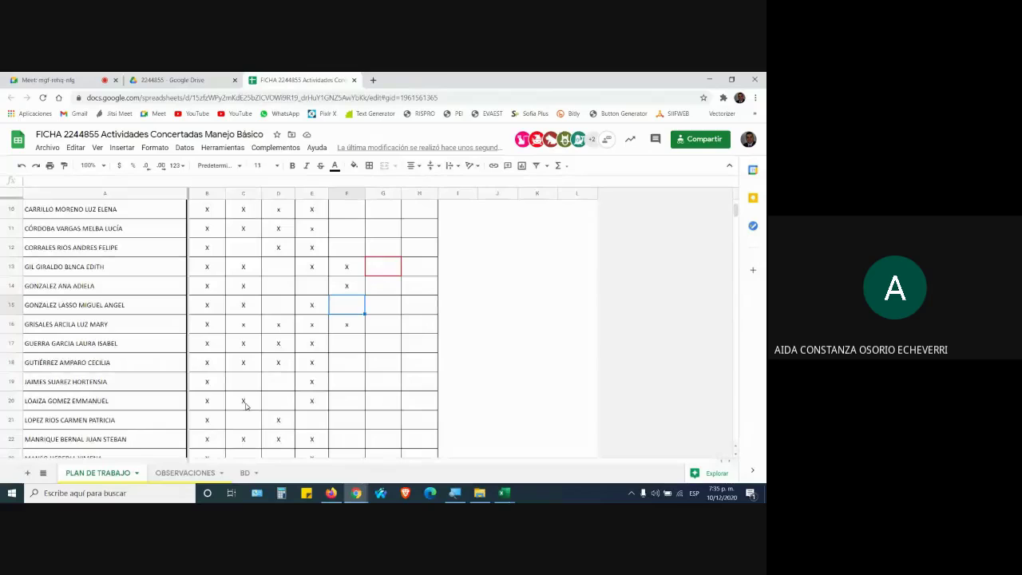
scroll(268, 377, up, 2)
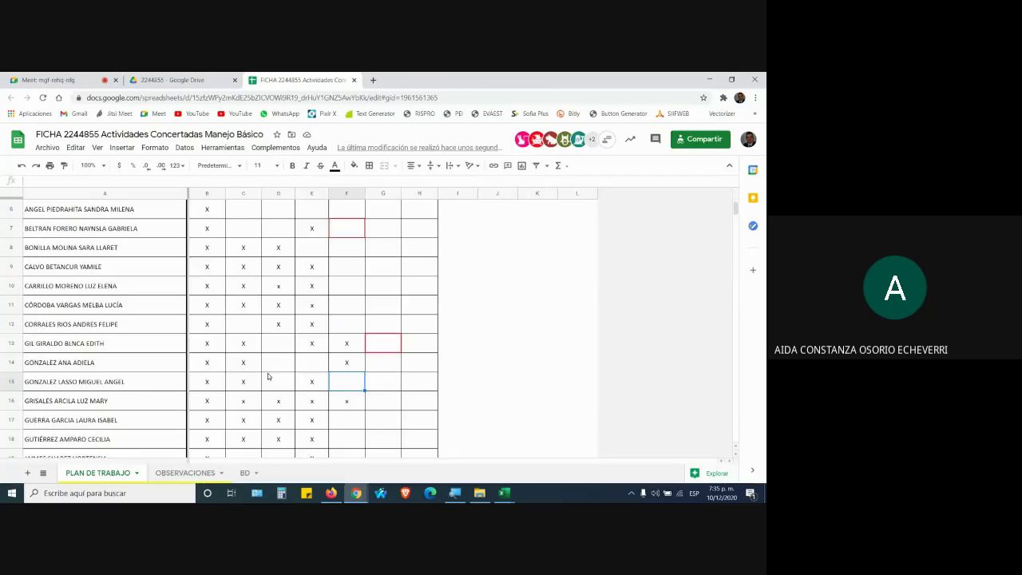
scroll(268, 377, up, 2)
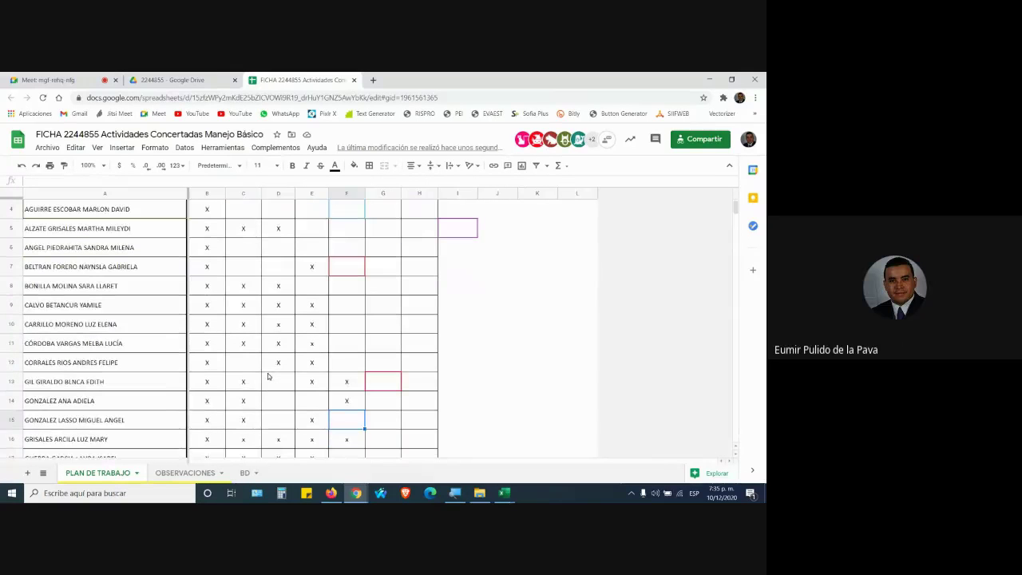
scroll(273, 366, down, 6)
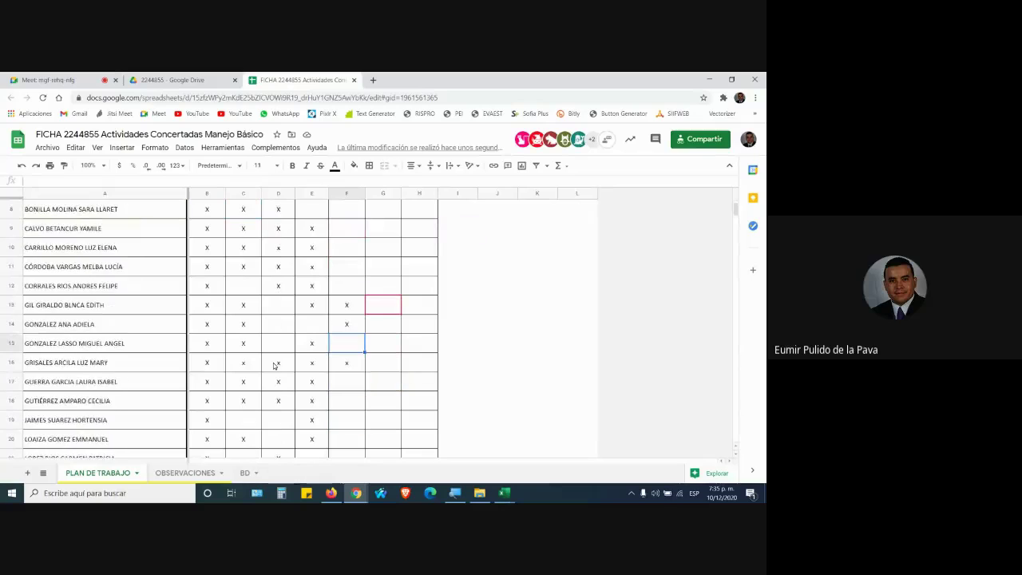
scroll(273, 366, down, 3)
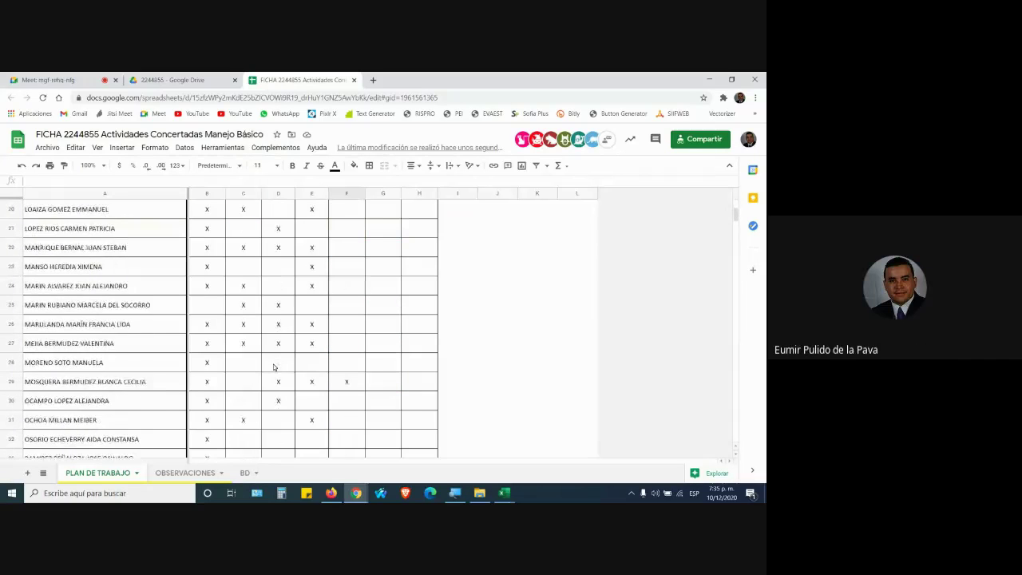
Put x marks in C32 and the next cell of row 32
click(256, 407)
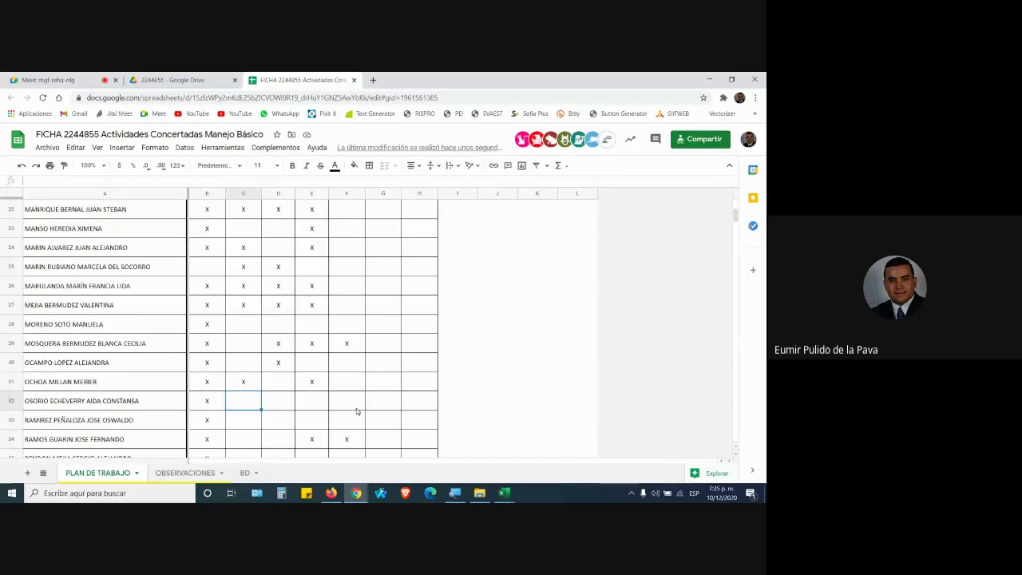
text(x)
key(Tab)
text(x)
key(Tab)
text(x)
key(Tab)
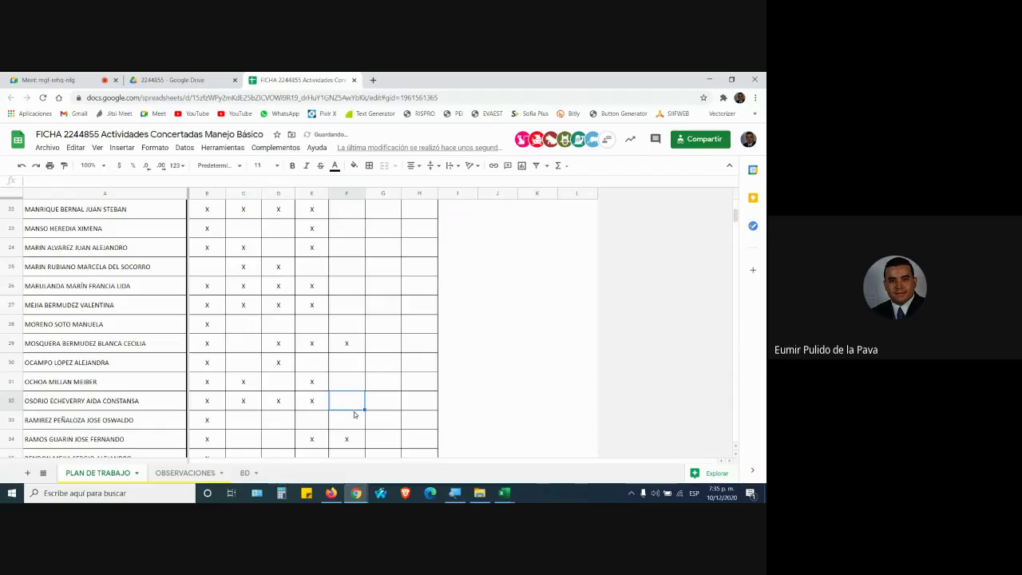
Check the Excel workbook and meeting, then return to the attendance spreadsheet
key(alt+Tab)
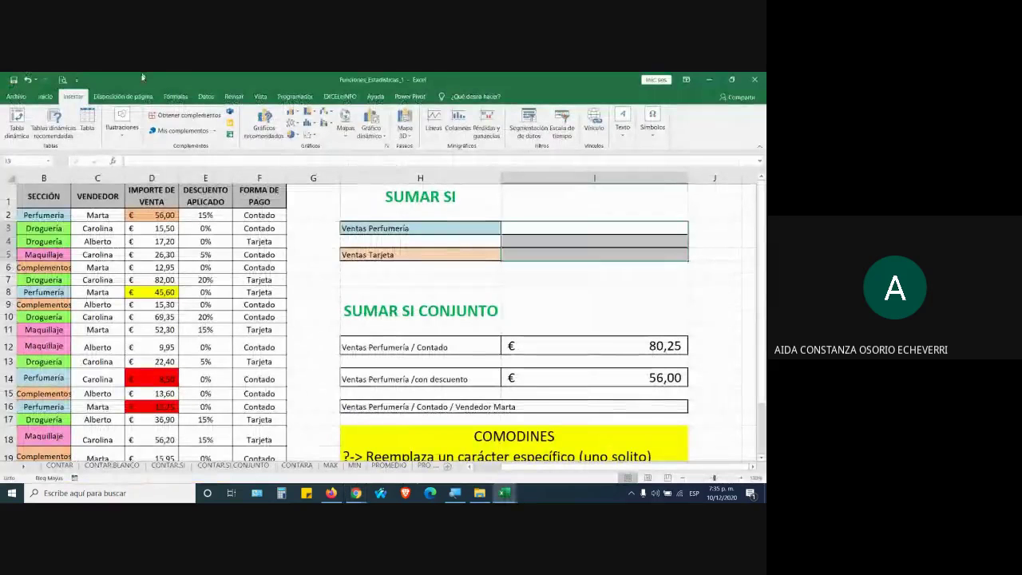
mouse_move(356, 493)
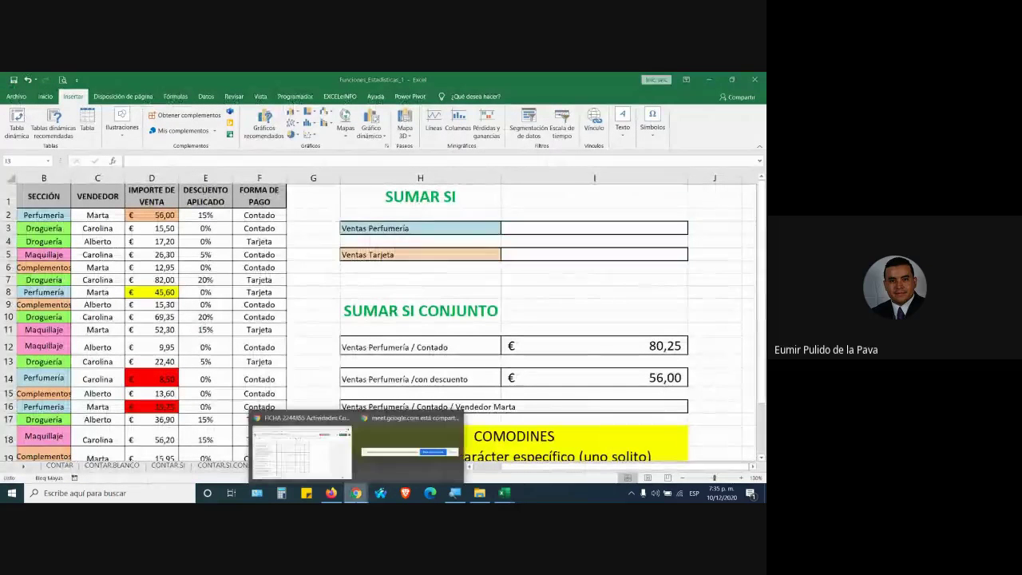
click(302, 451)
click(330, 492)
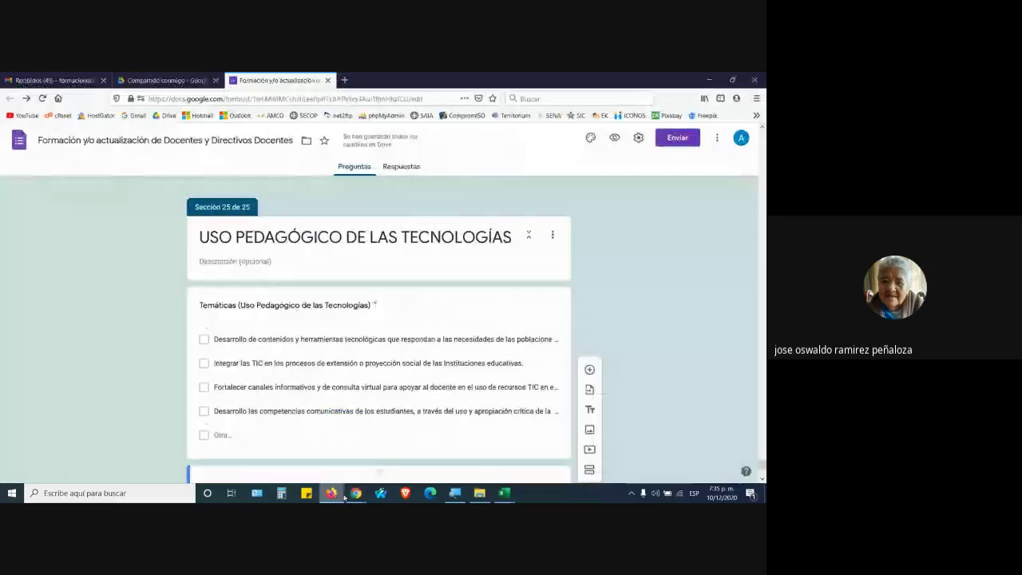
mouse_move(356, 492)
click(337, 451)
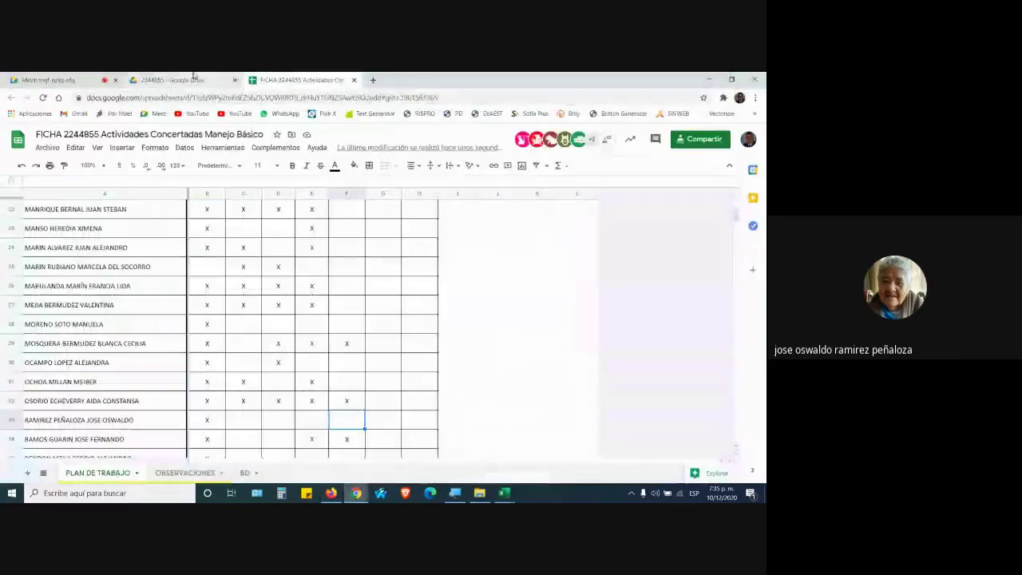
click(48, 79)
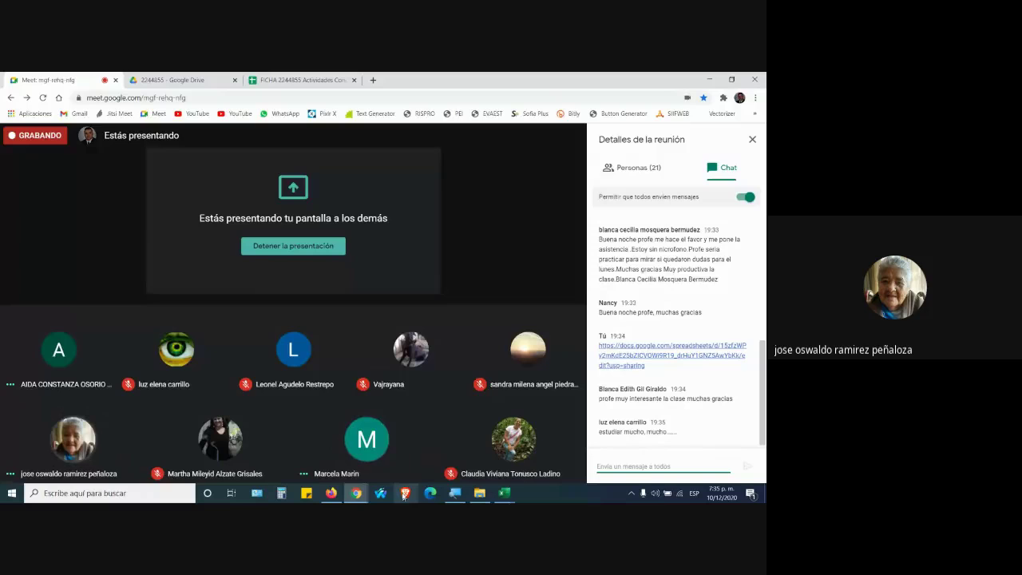
click(331, 492)
key(alt+Tab)
click(289, 80)
Fill the missing x marks across row 33 starting at C33
scroll(220, 343, down, 5)
click(243, 305)
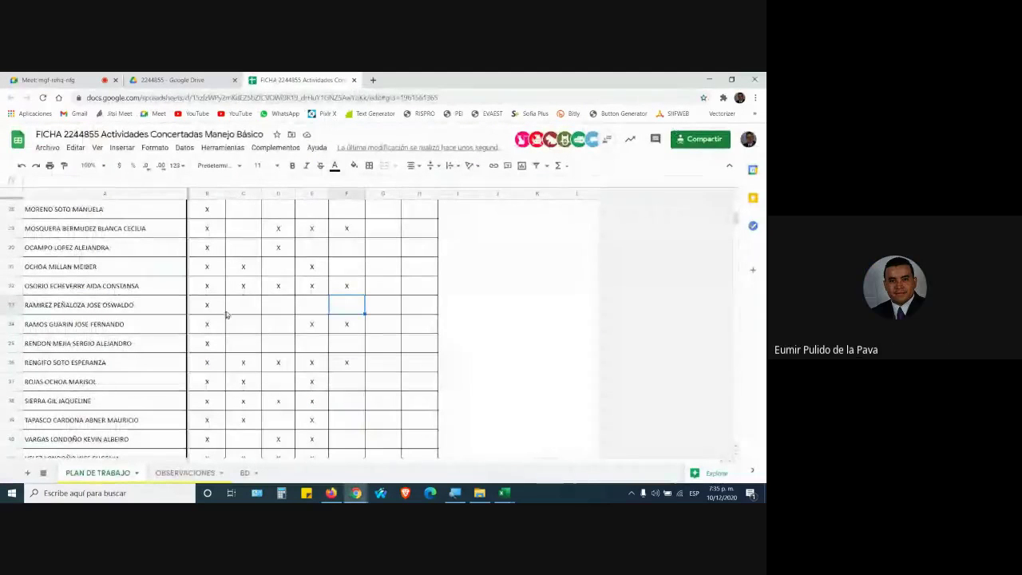
text(x)
key(Tab)
text(x)
key(Tab)
text(x)
key(Tab)
text(x)
key(Return)
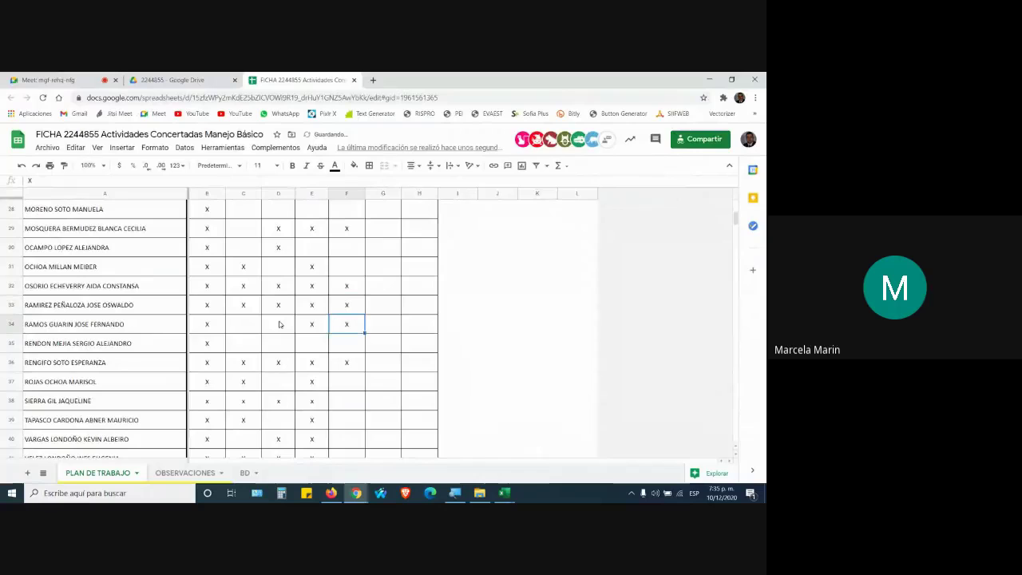
Mark F25 with an x and go back to the Meet meeting
key(alt+Tab)
key(alt+Tab)
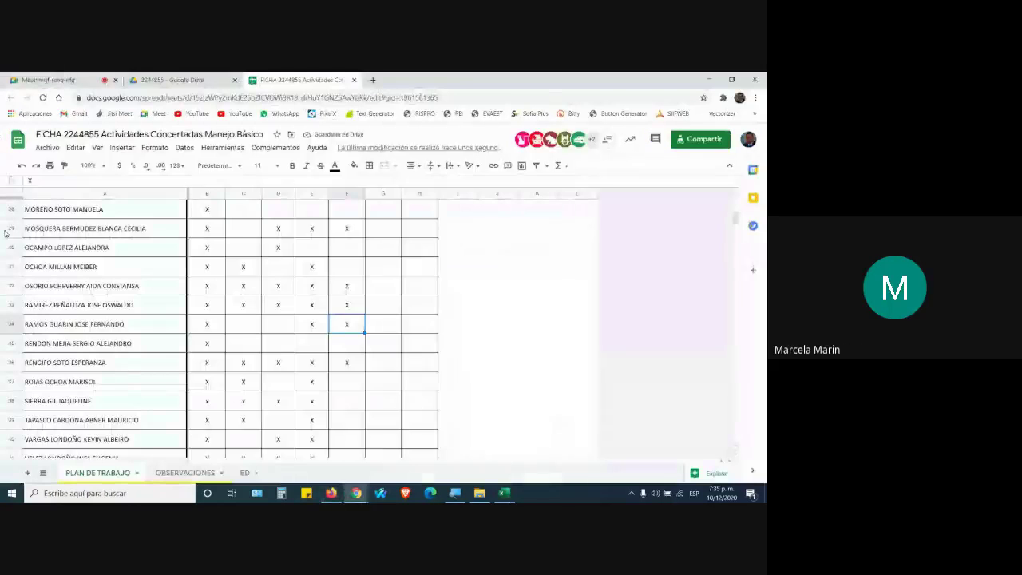
scroll(16, 272, up, 1)
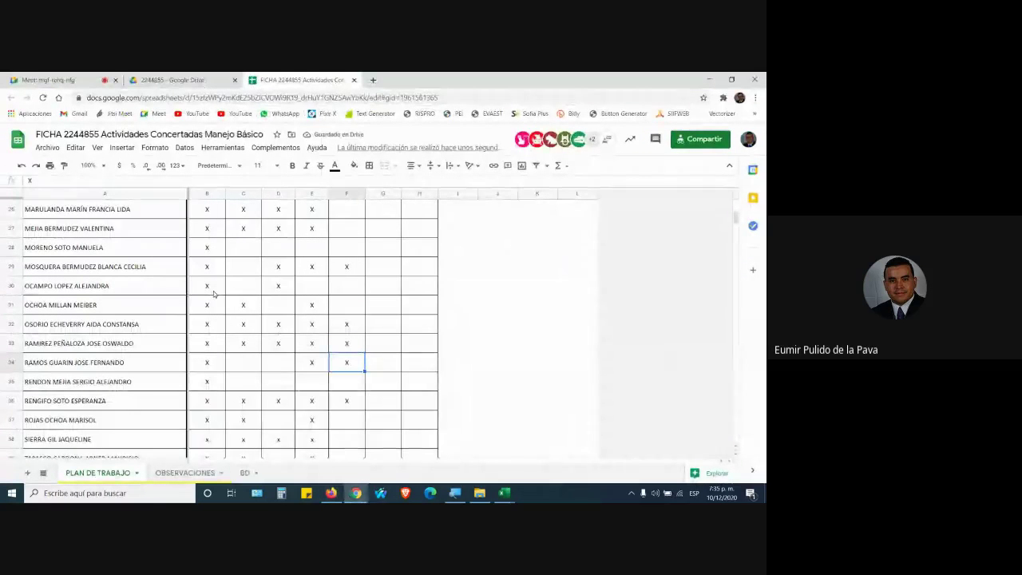
scroll(201, 287, up, 1)
scroll(218, 247, up, 1)
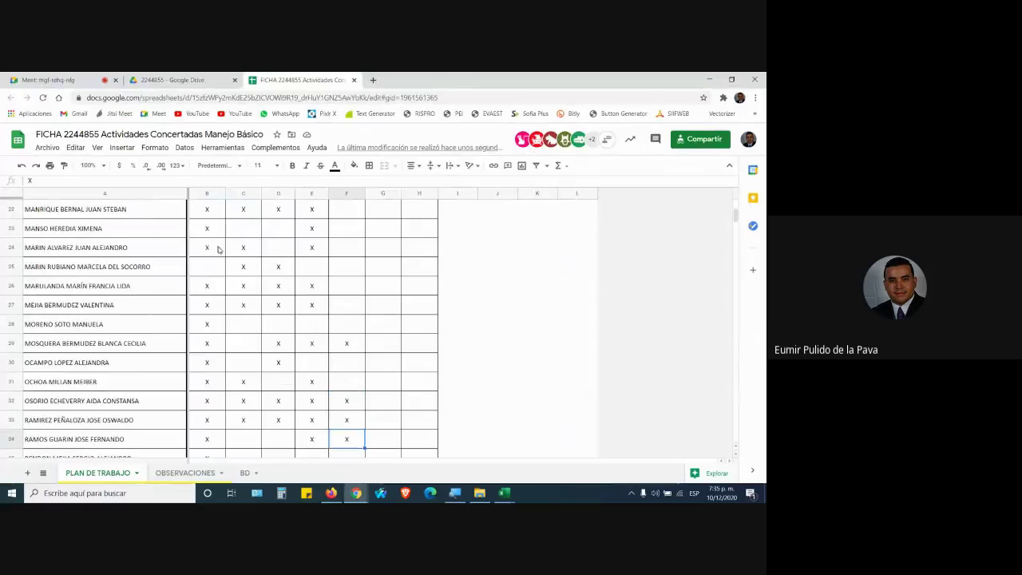
click(319, 266)
click(339, 270)
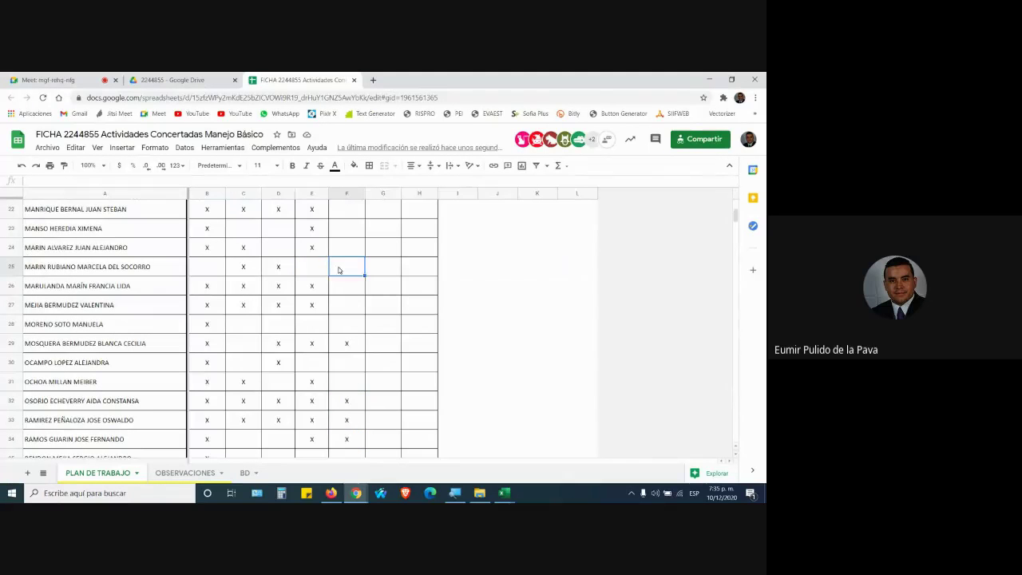
text(x)
key(Return)
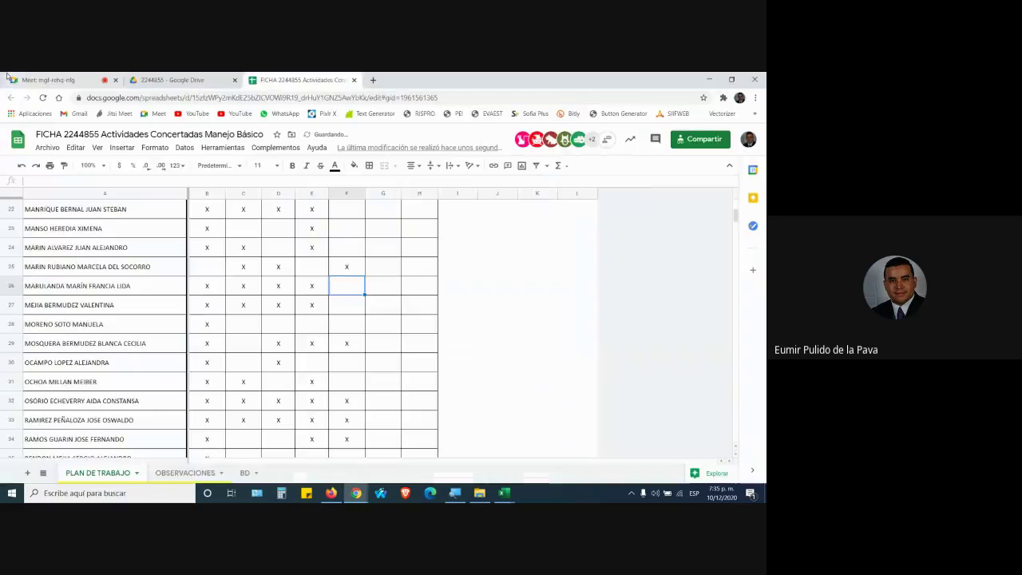
click(79, 77)
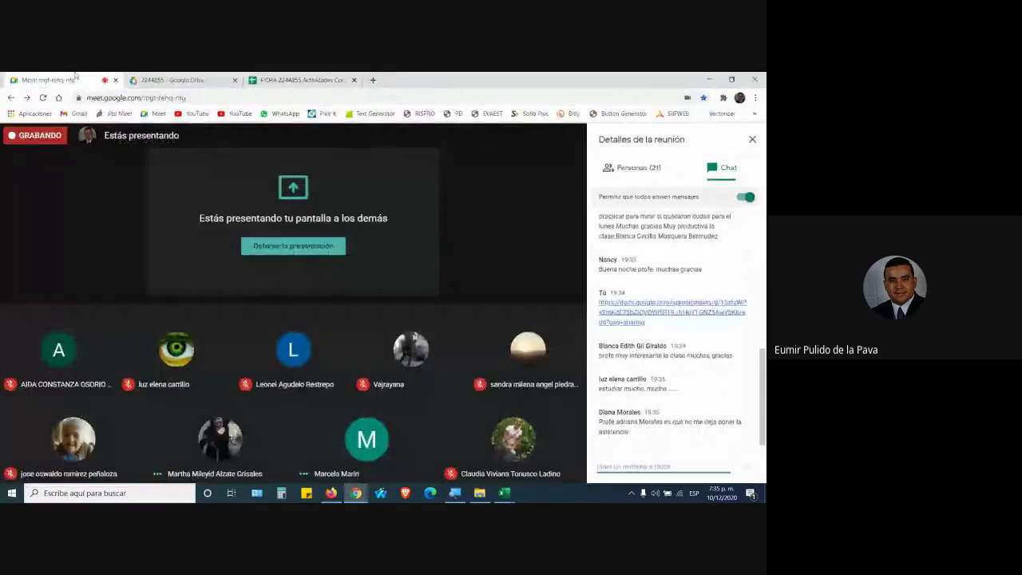